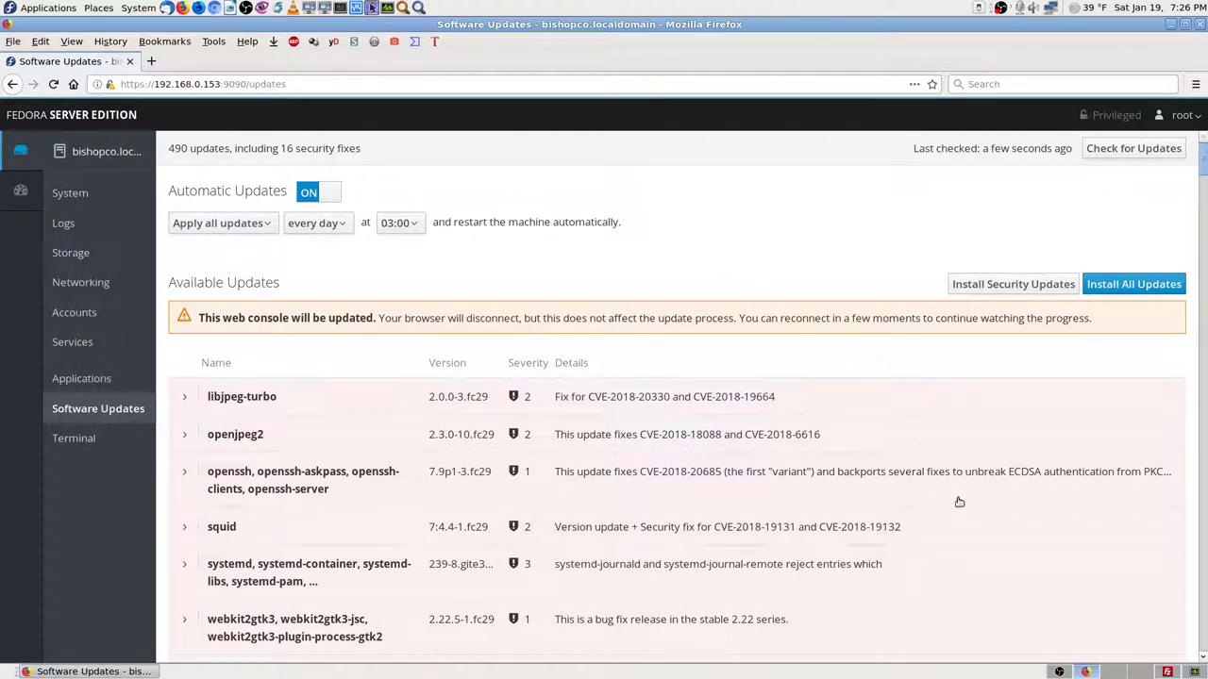
Search the available updates page for "kernel", go through the matches, and close the search.
key("ctrl+f")
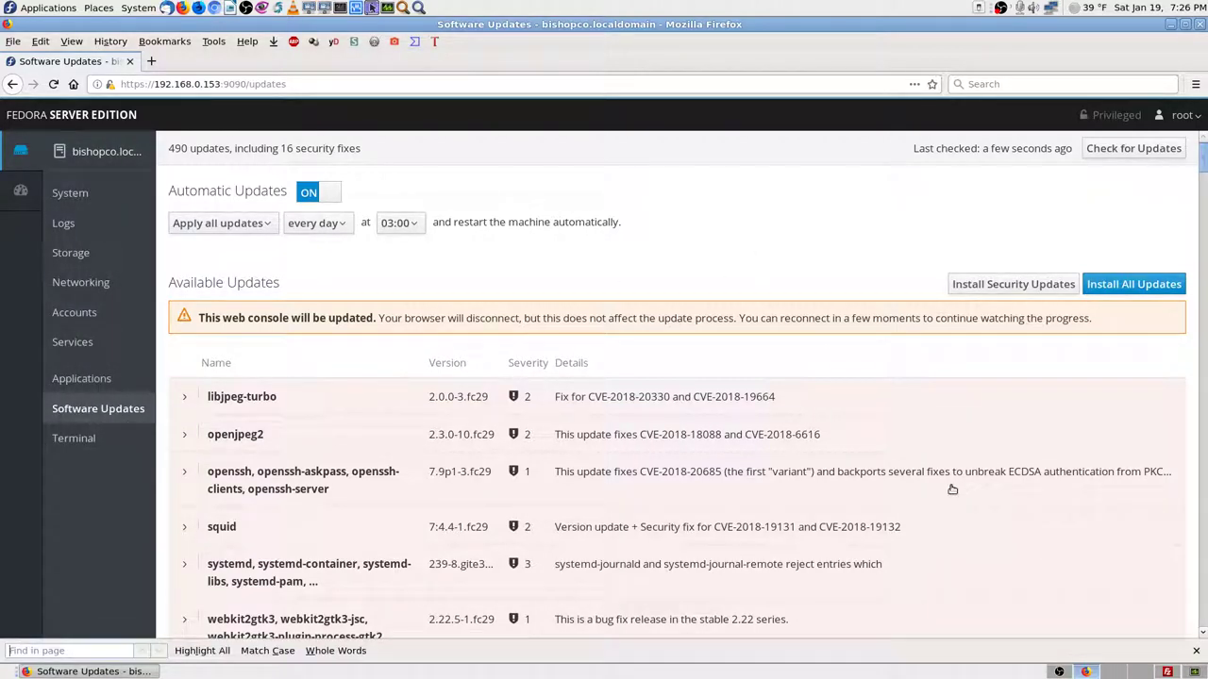
type("k")
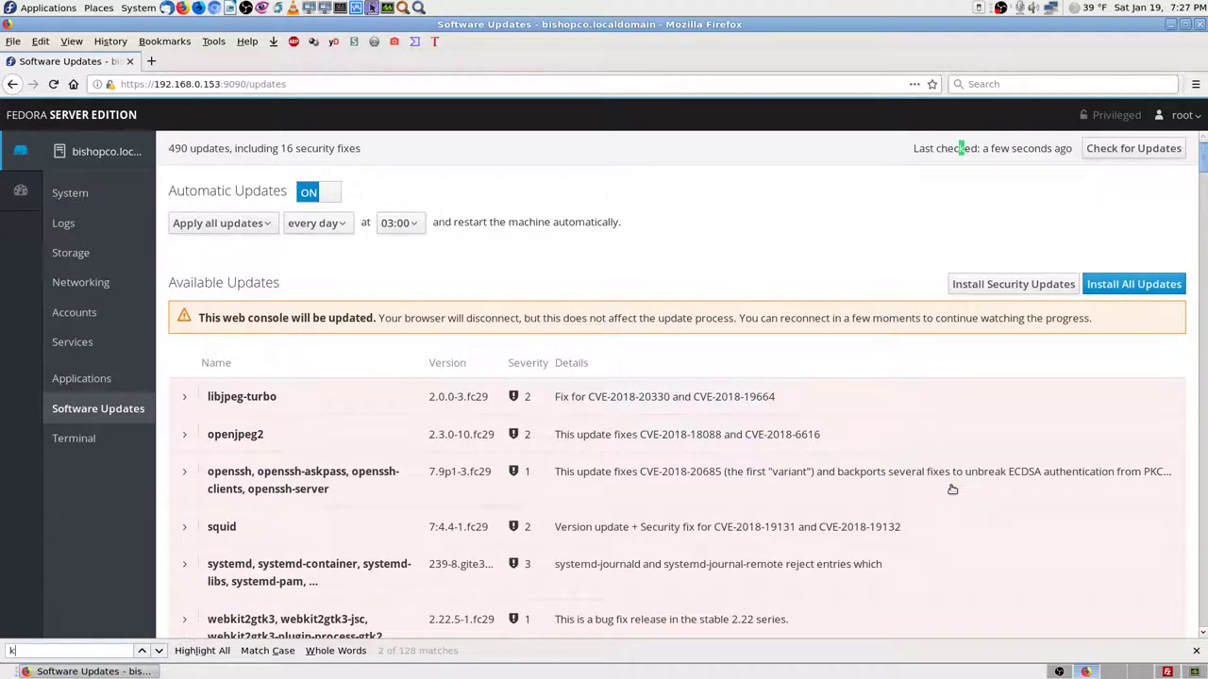
type("ernel")
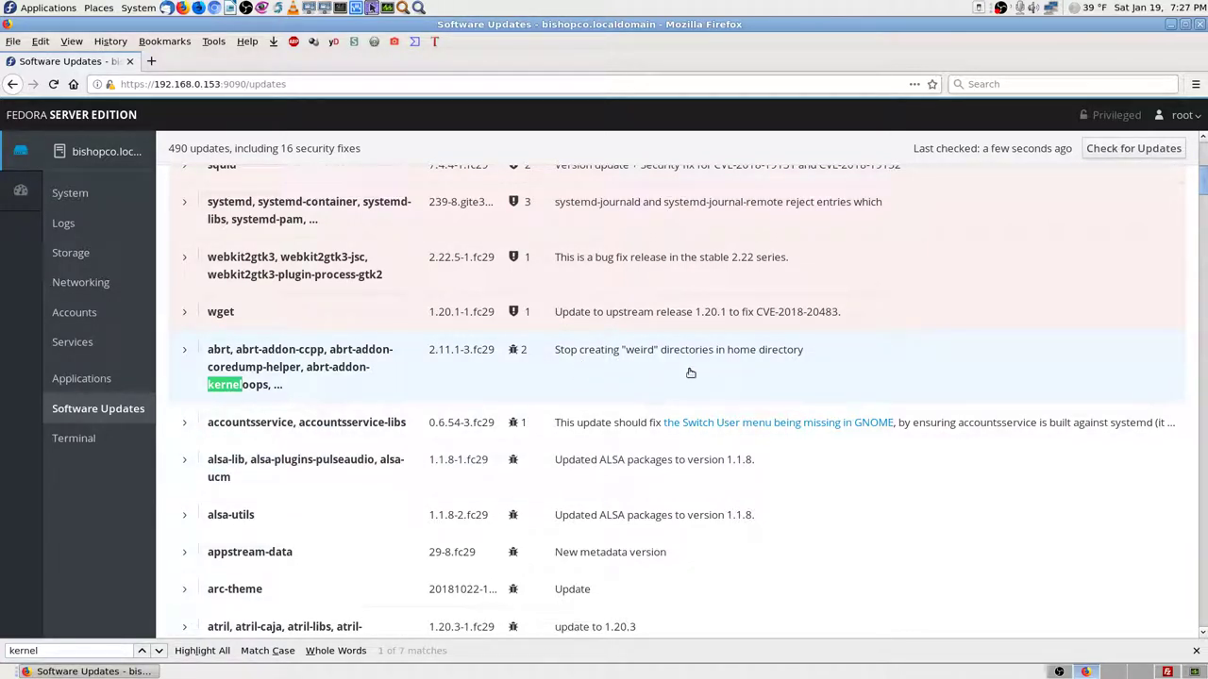
key("Return")
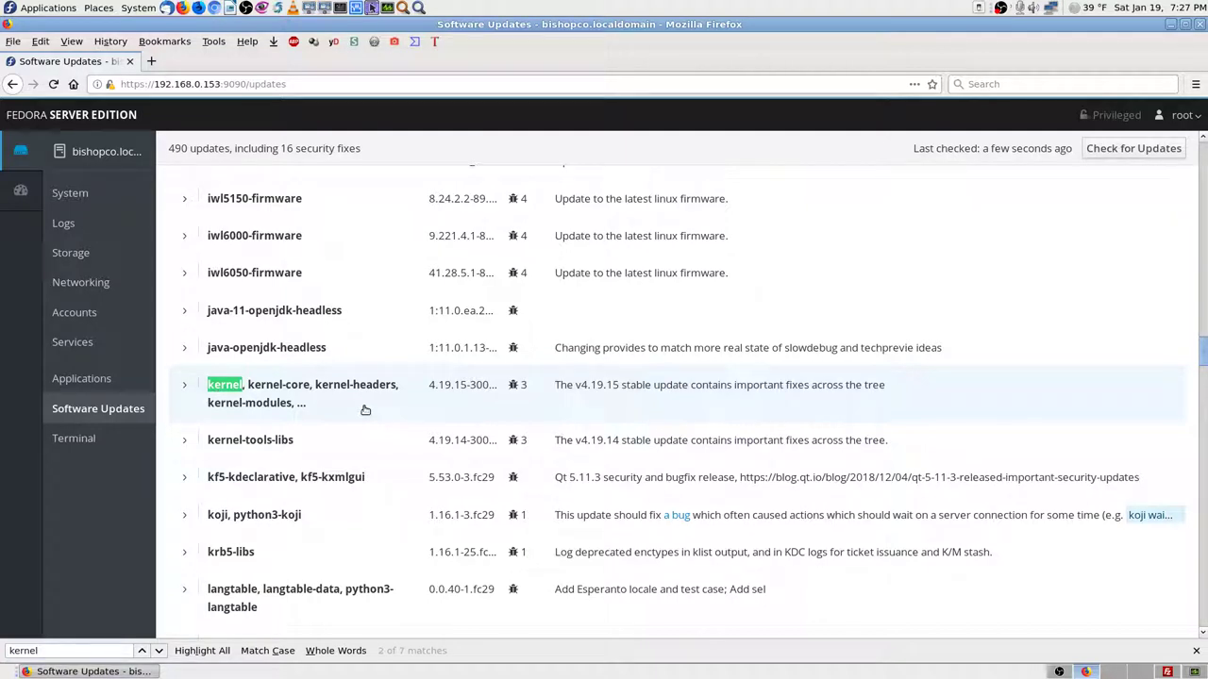
key("Return")
key("Return")
key("Return")
key("Return")
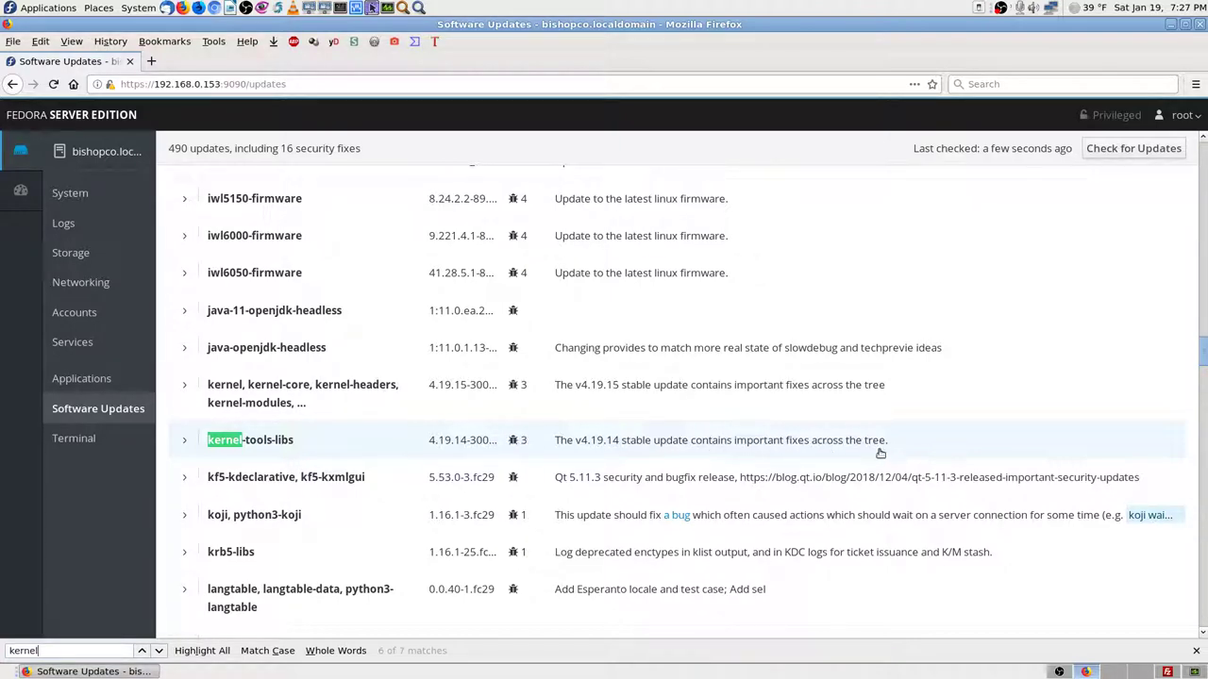
key("Return")
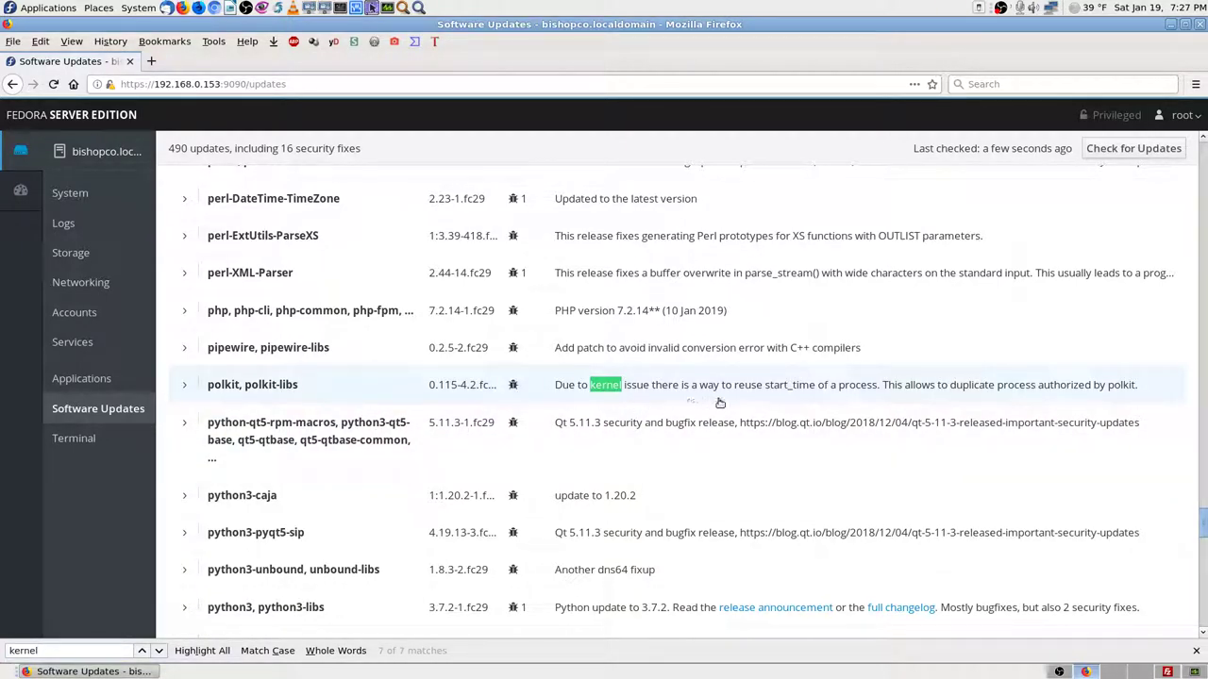
key("Return")
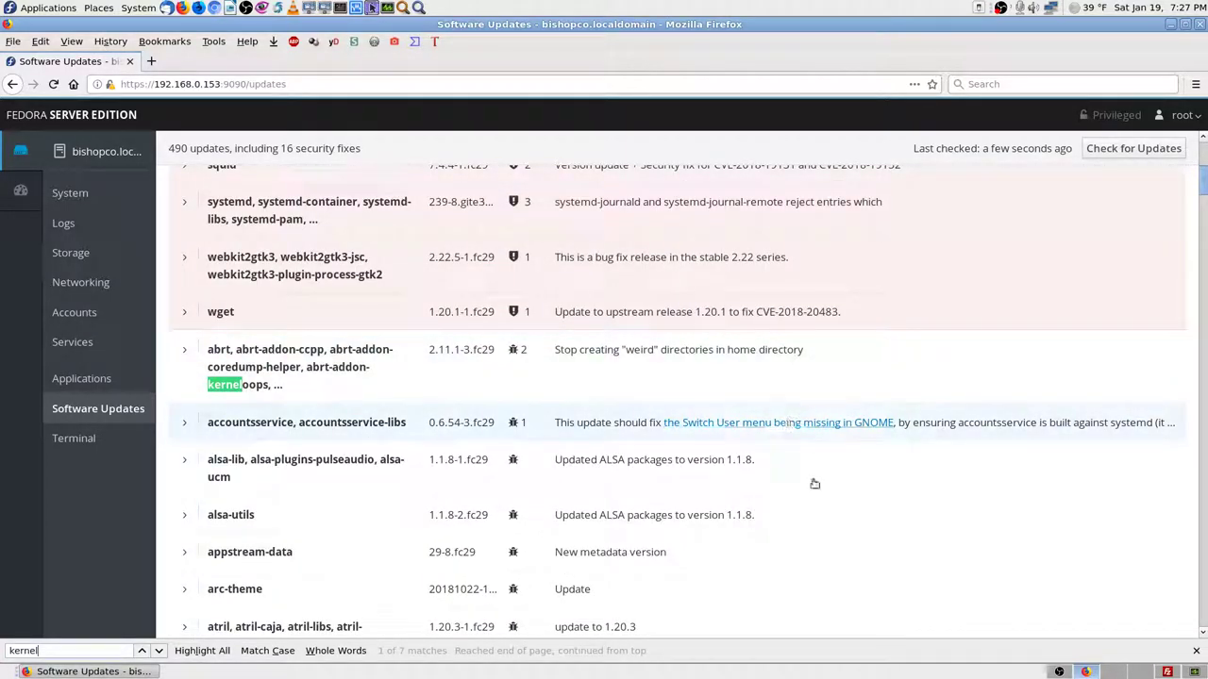
scroll(1196, 249, "up", 2)
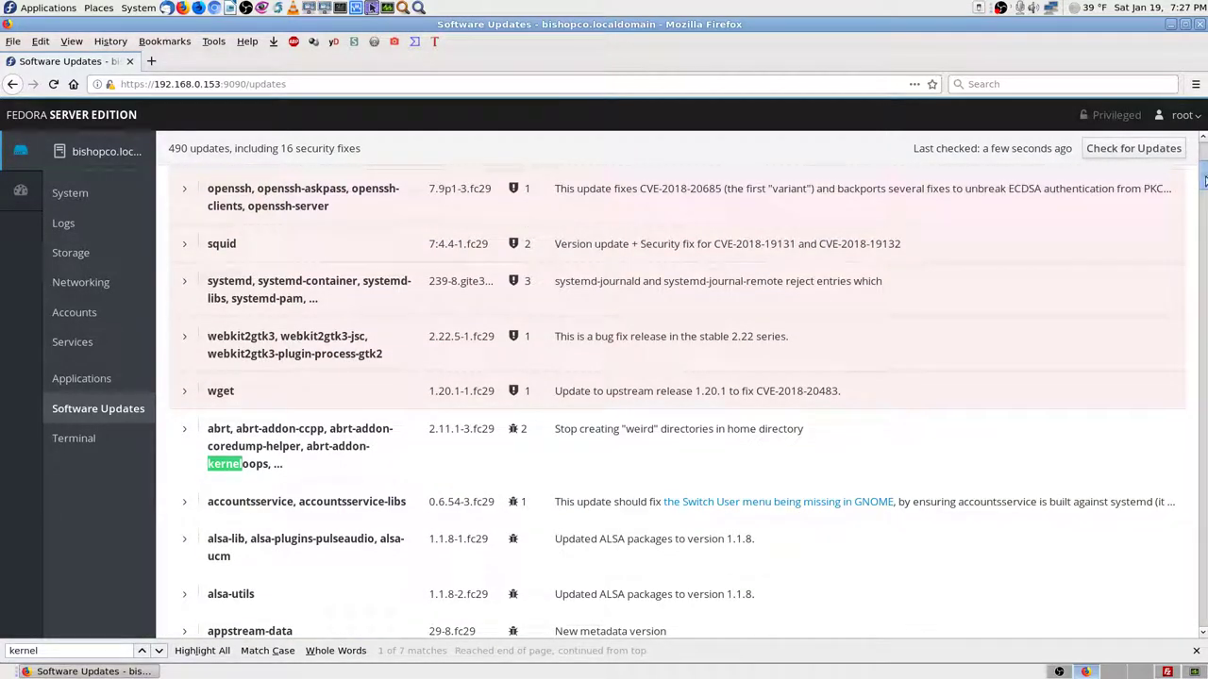
scroll(1204, 179, "up", 6)
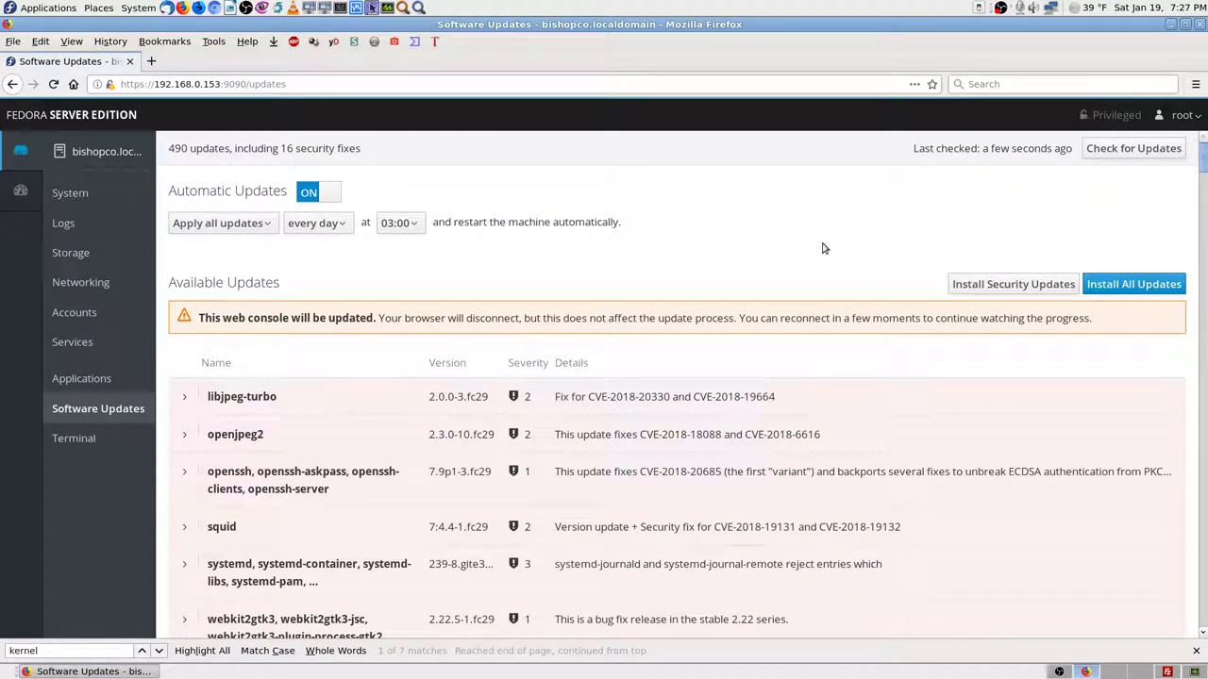
left_click(1197, 653)
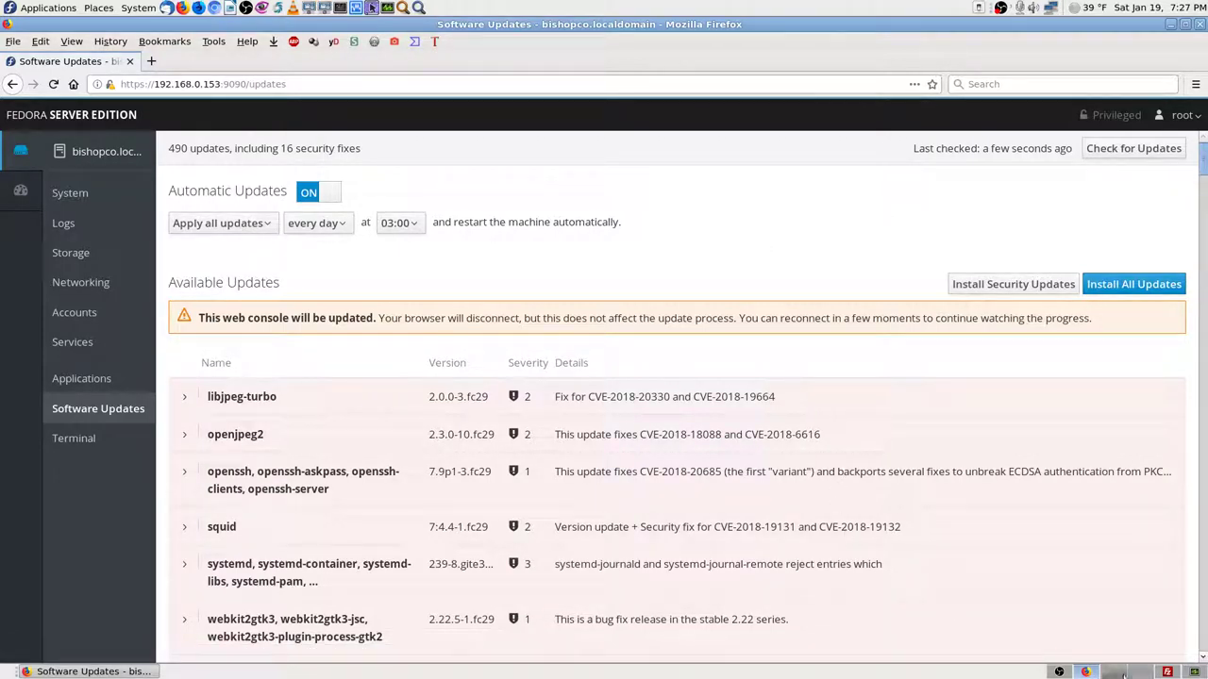
Switch to FileZilla and select all files and directories in the local www/html backup folder, from x-scholars-library.jpg to A2pro.
left_click(1166, 671)
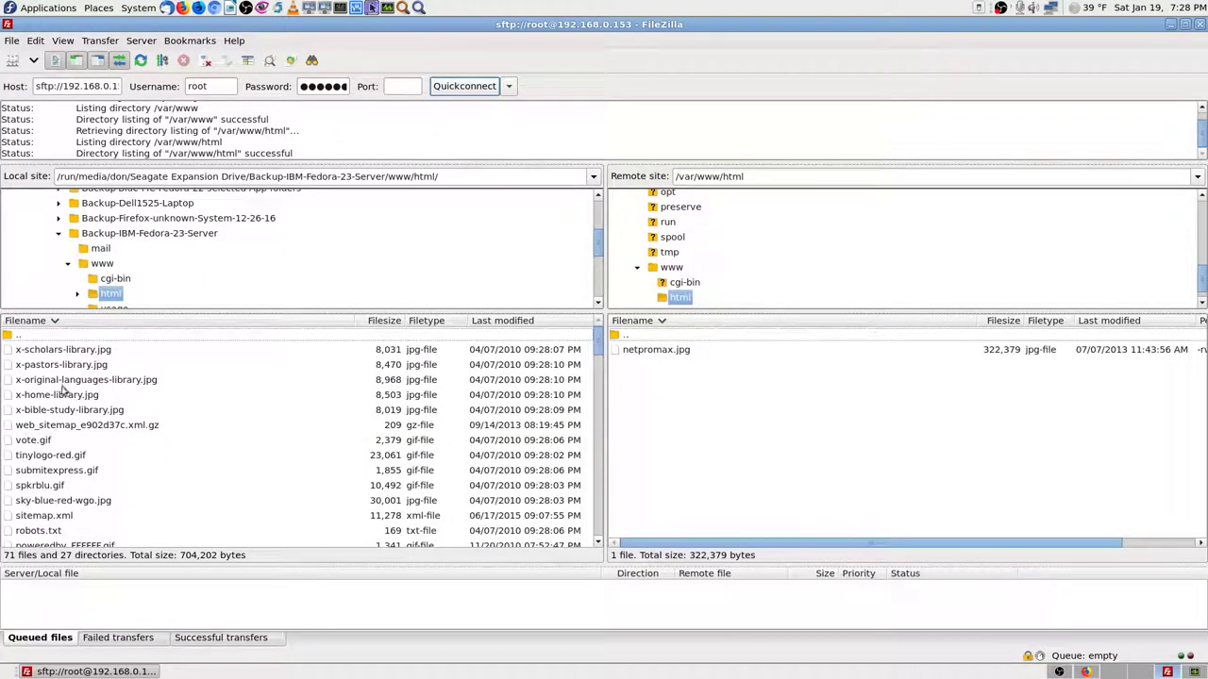
left_click(80, 354)
scroll(80, 354, "down", 12)
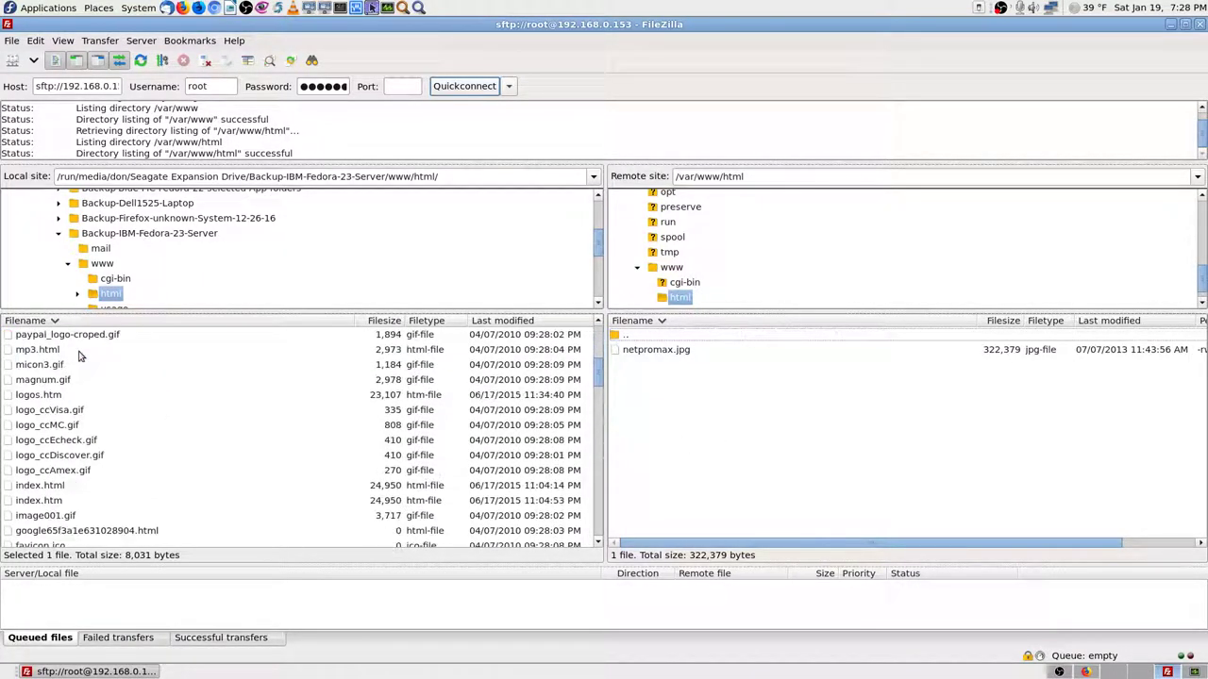
scroll(81, 355, "down", 10)
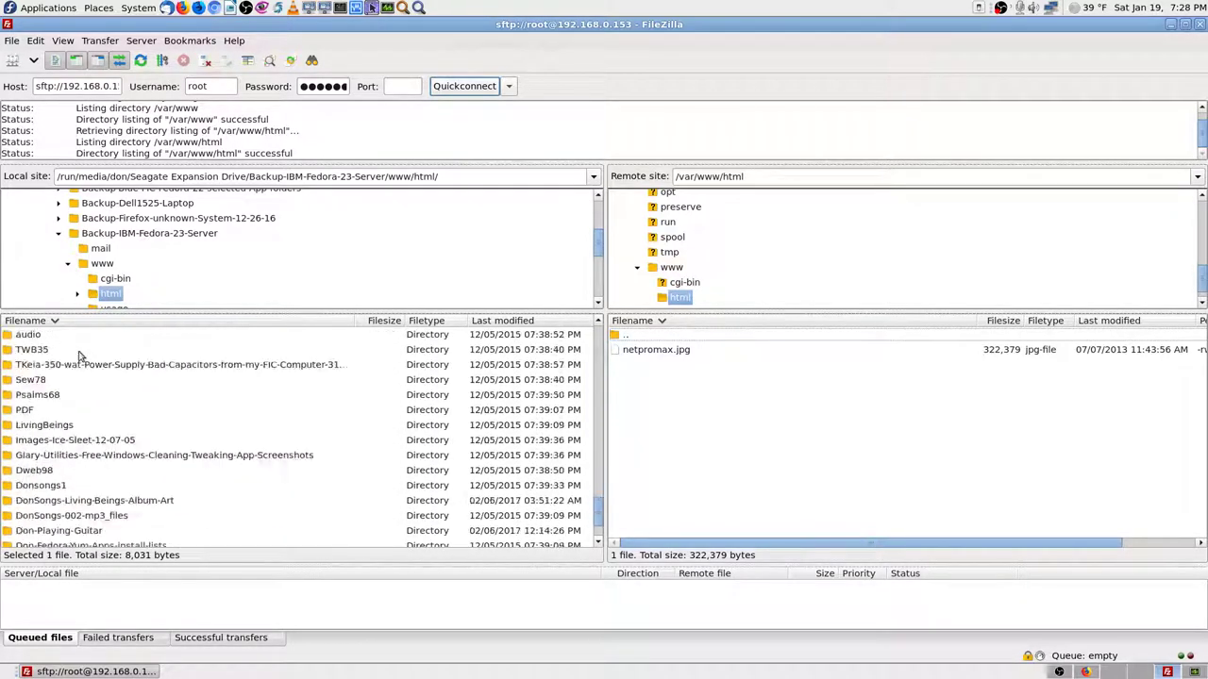
left_click(47, 533, "shift")
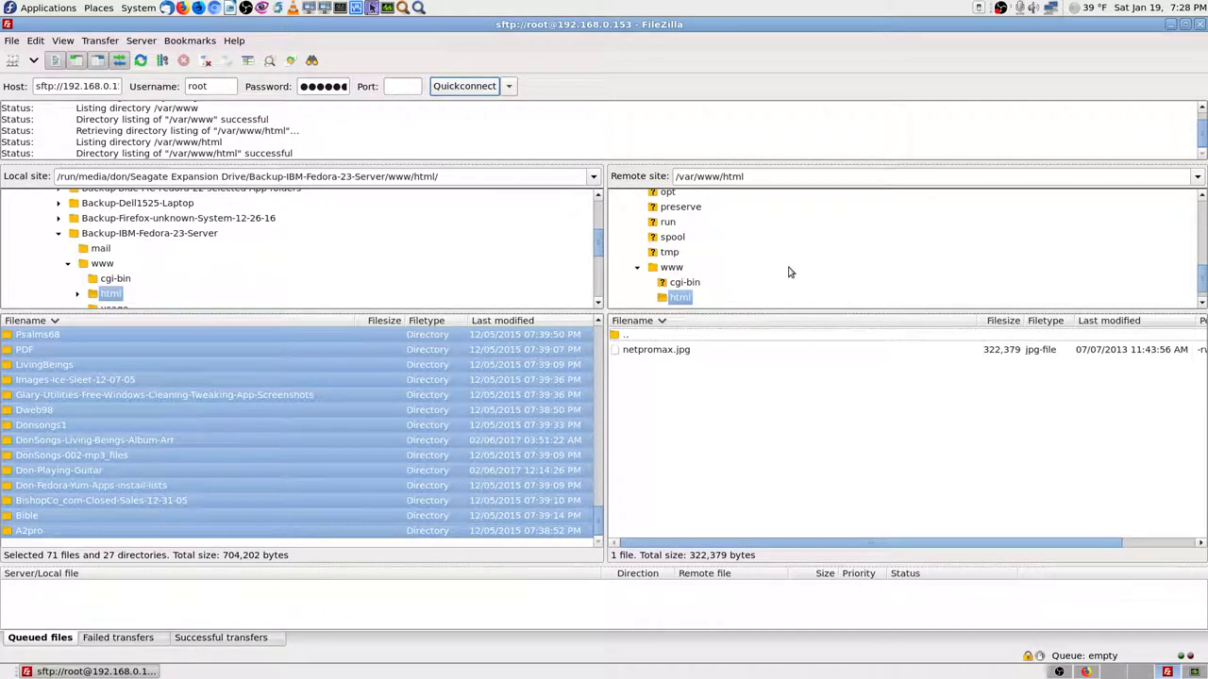
scroll(325, 384, "up", 4)
scroll(324, 384, "up", 5)
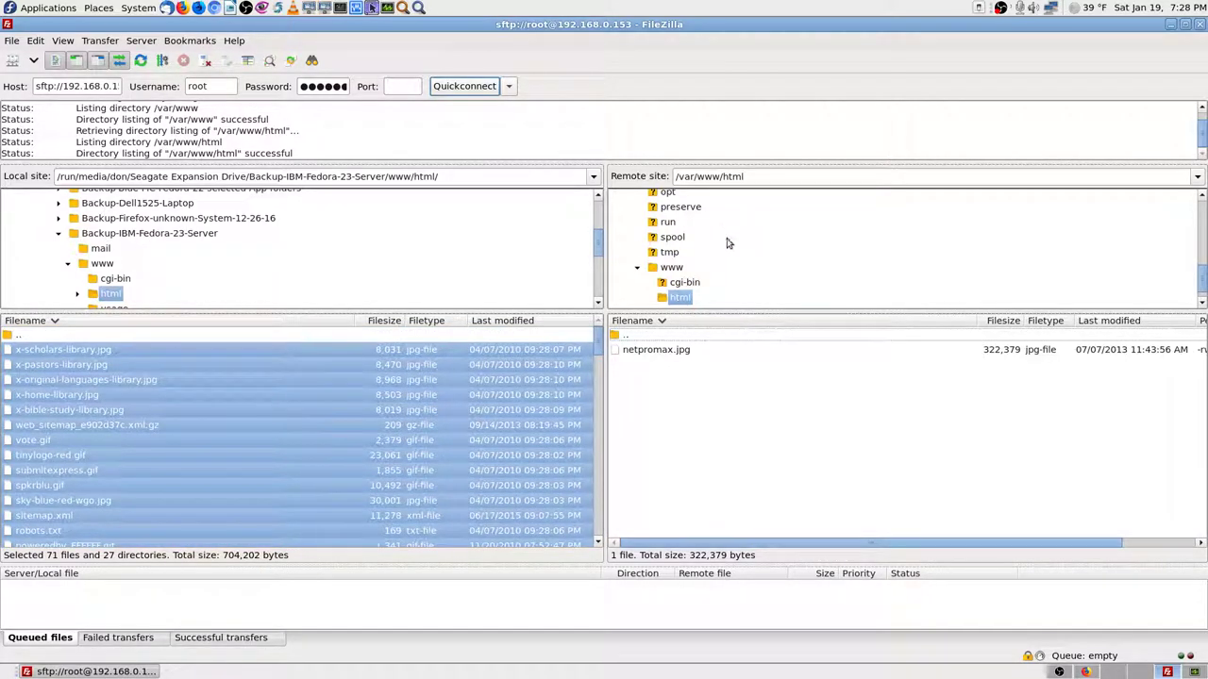
Upload the selected files and directories to /var/www/html on the remote server, and clear the local file selection.
scroll(723, 263, "up", 3)
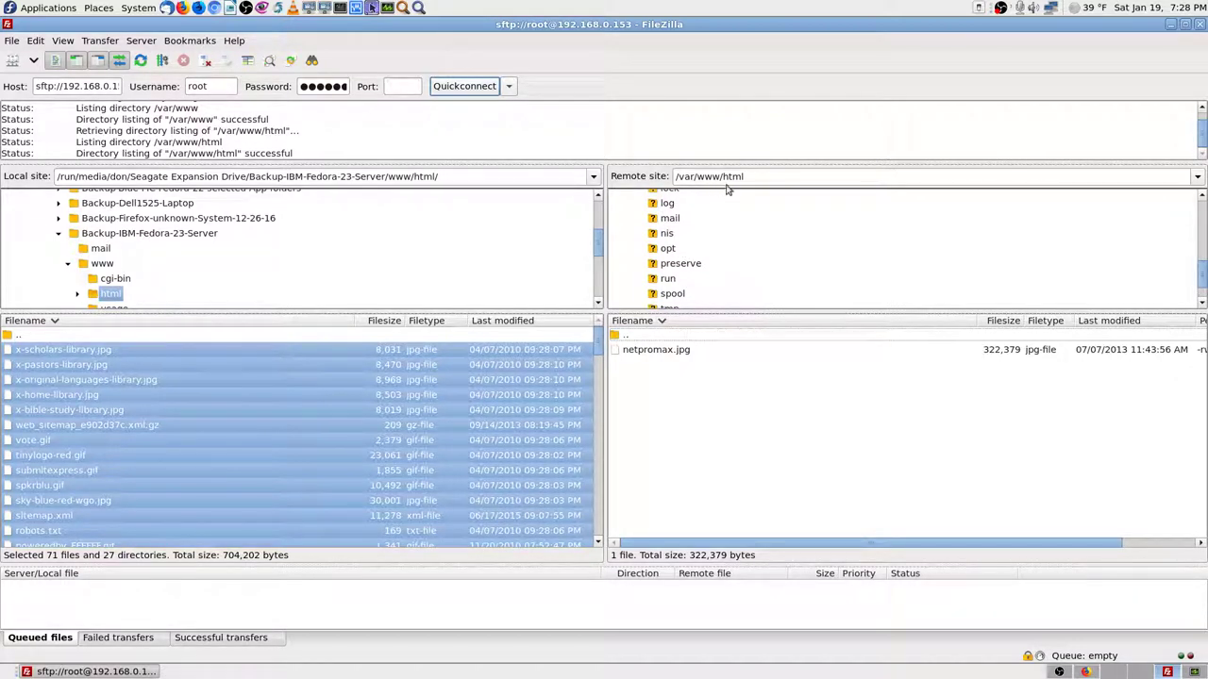
scroll(731, 254, "down", 5)
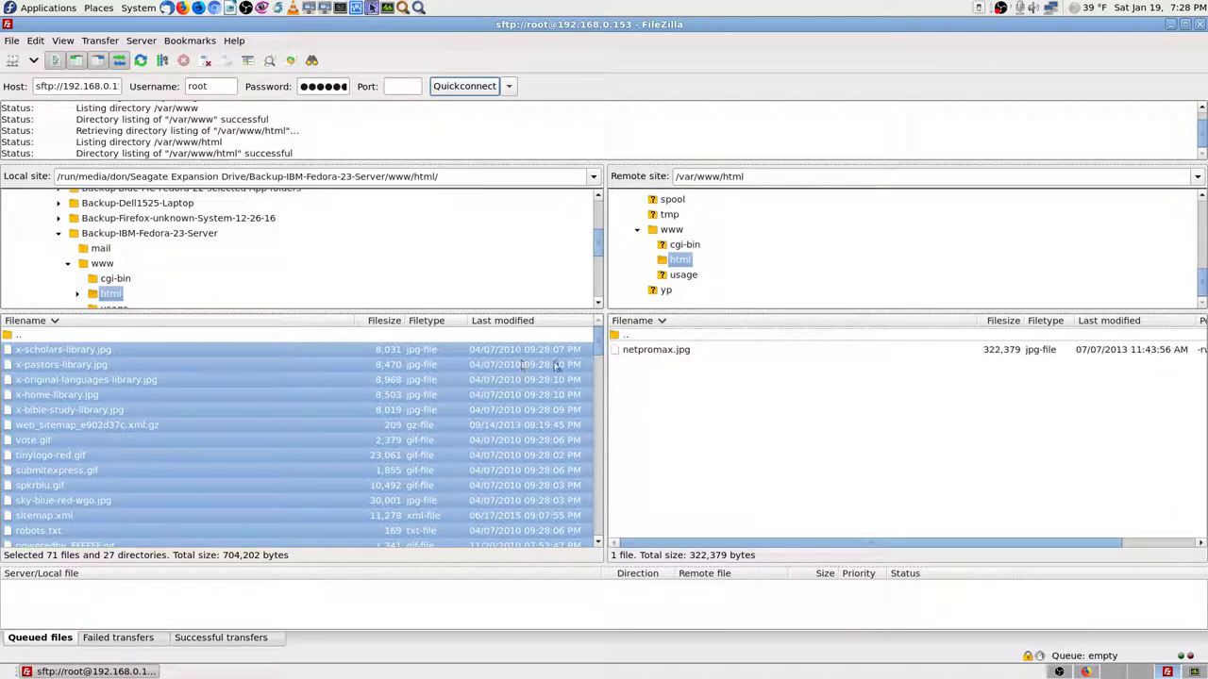
left_click_drag(587, 354, 602, 317)
right_click(247, 382)
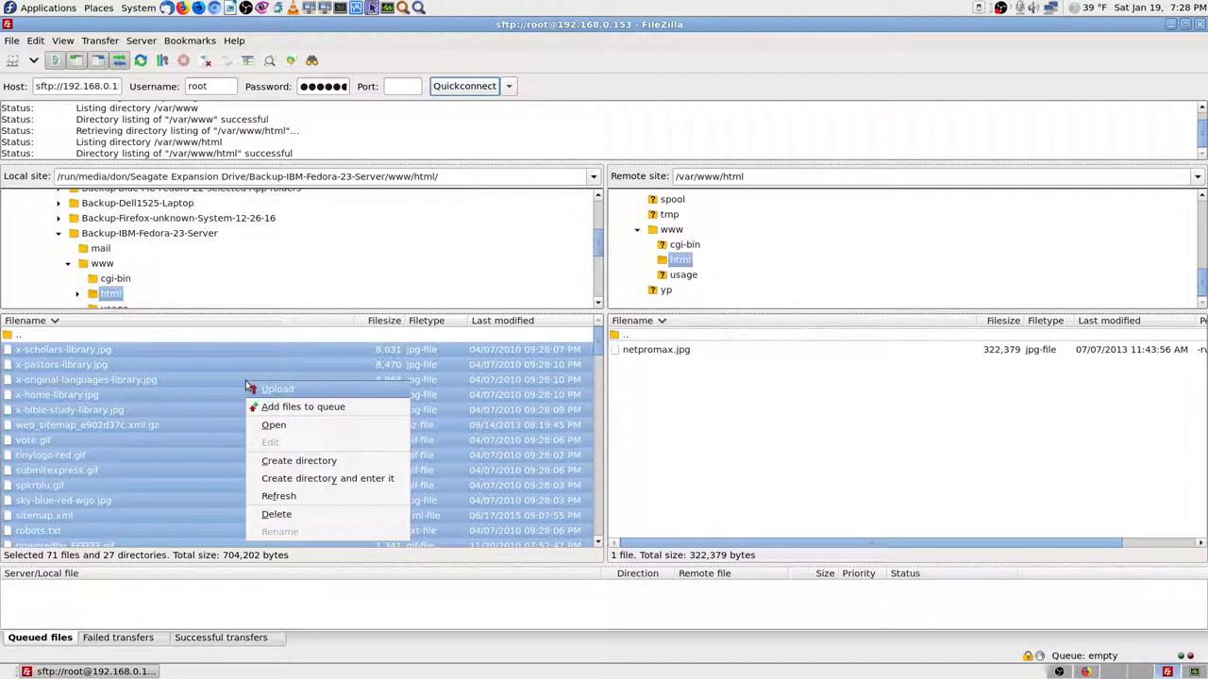
left_click(317, 392)
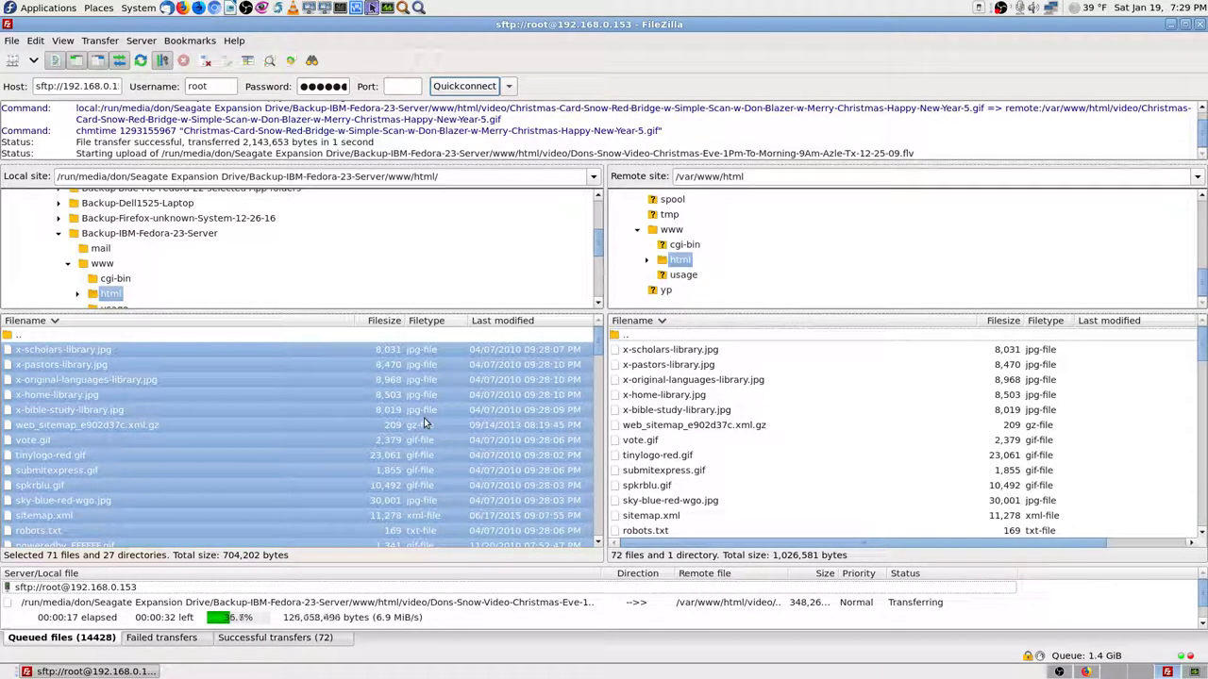
left_click(144, 336)
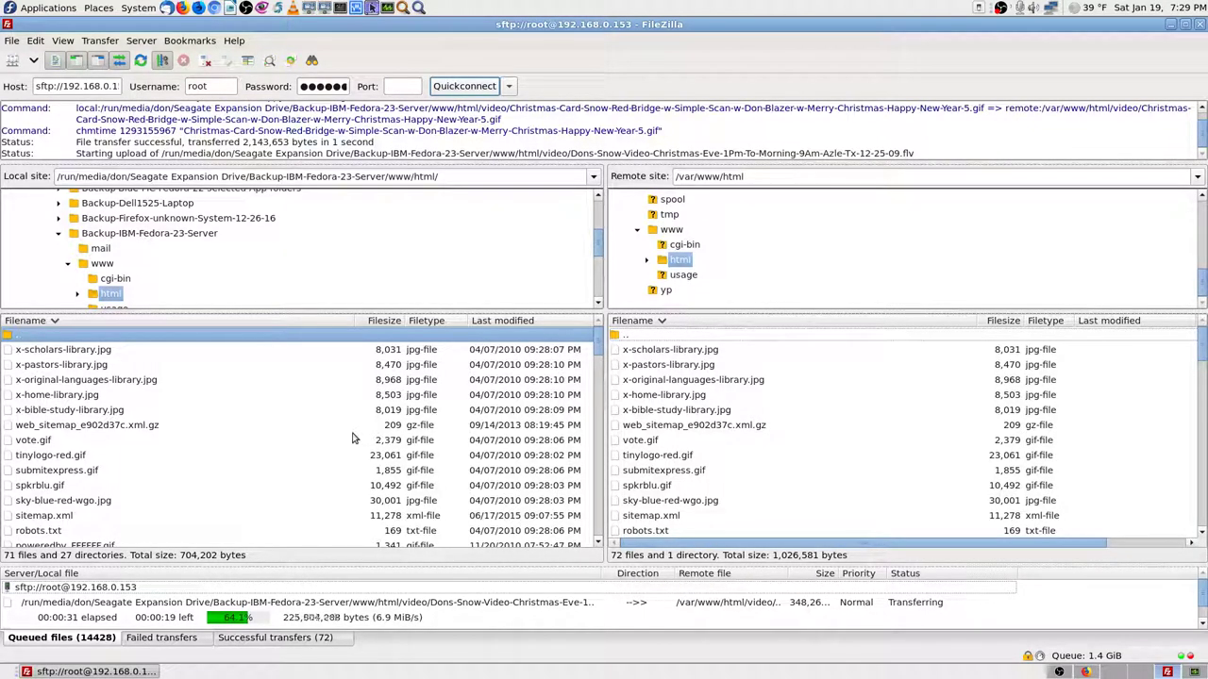
left_click(656, 337)
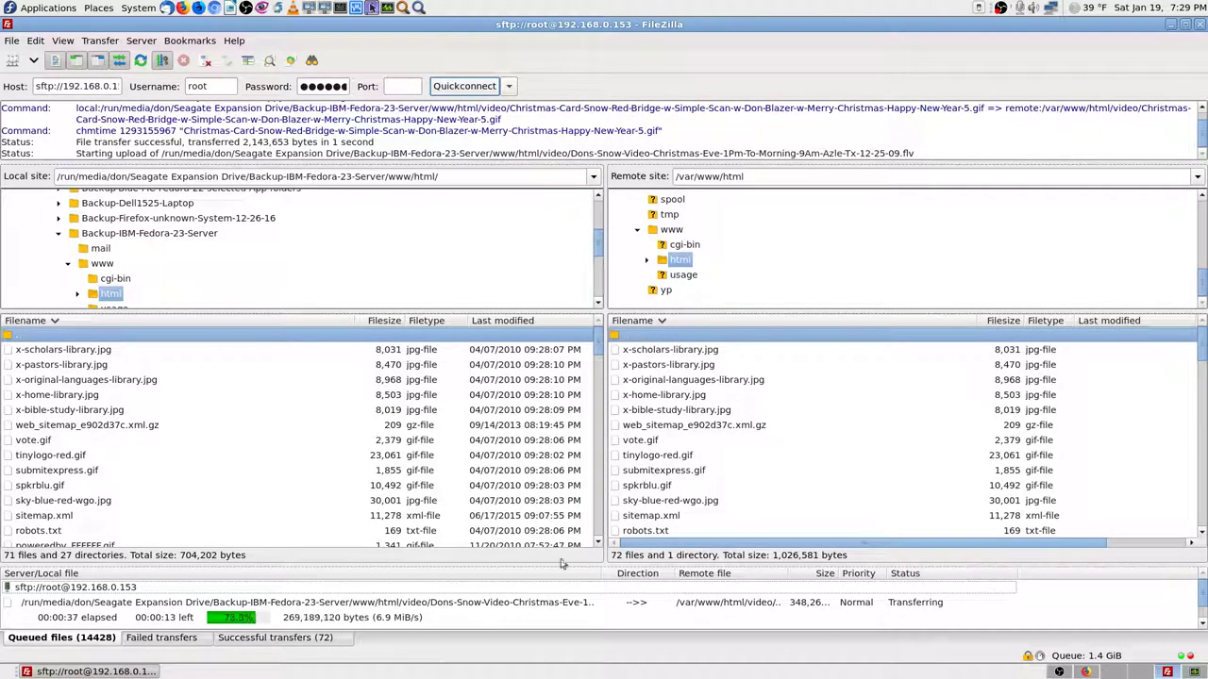
Look over the available software updates in Firefox and check the upload's progress in FileZilla.
left_click(1104, 672)
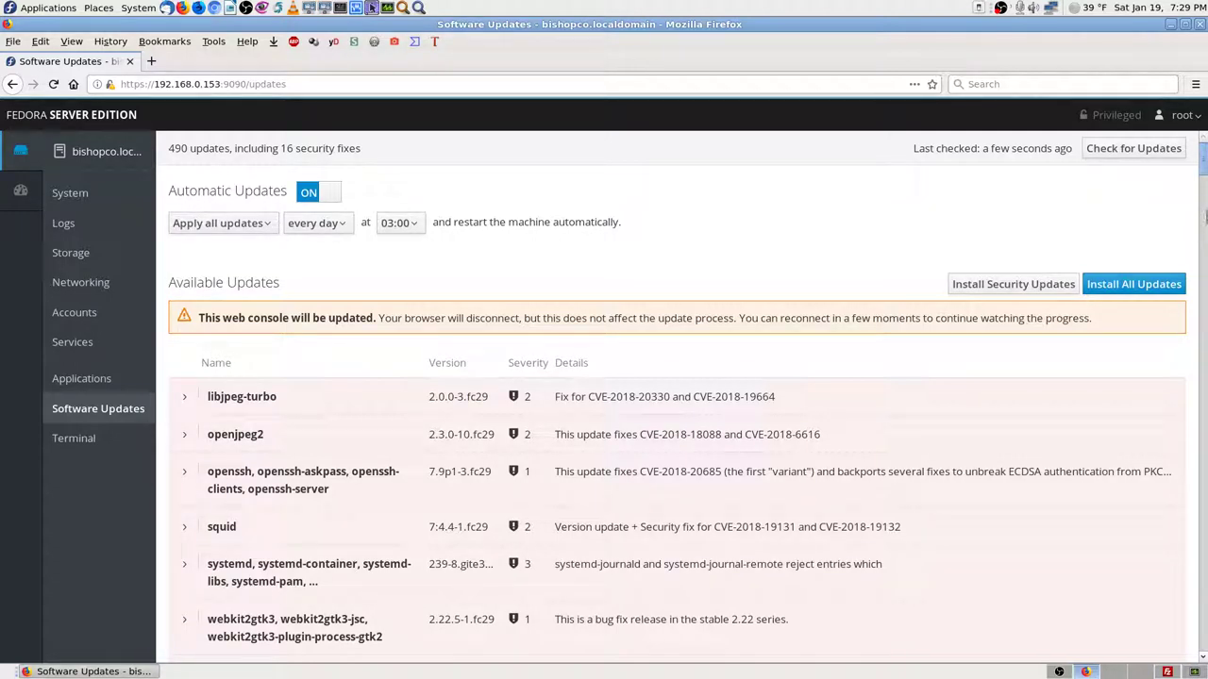
scroll(1203, 170, "down", 5)
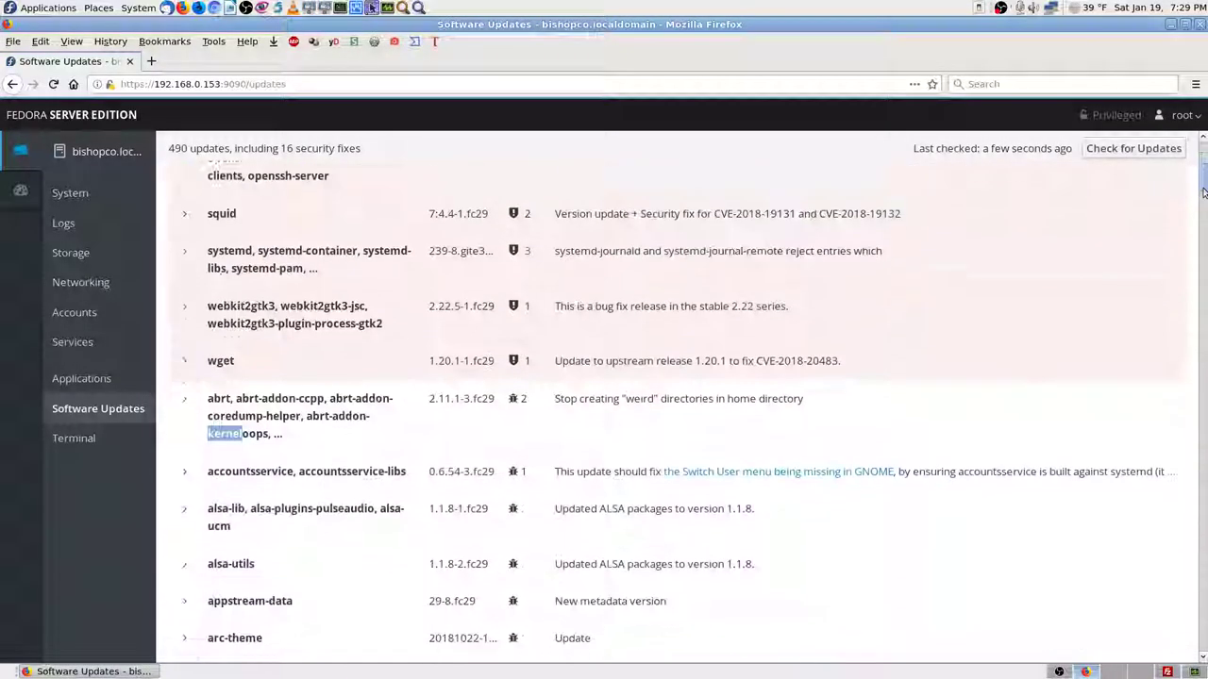
scroll(1204, 165, "up", 5)
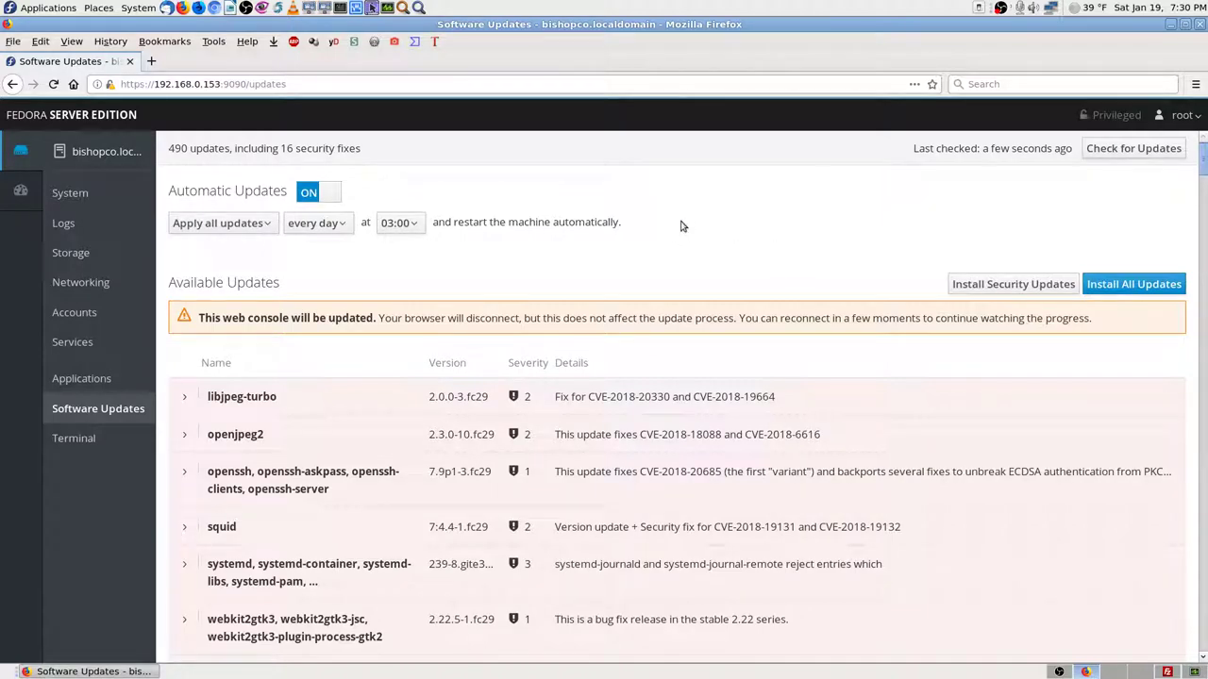
left_click(1167, 671)
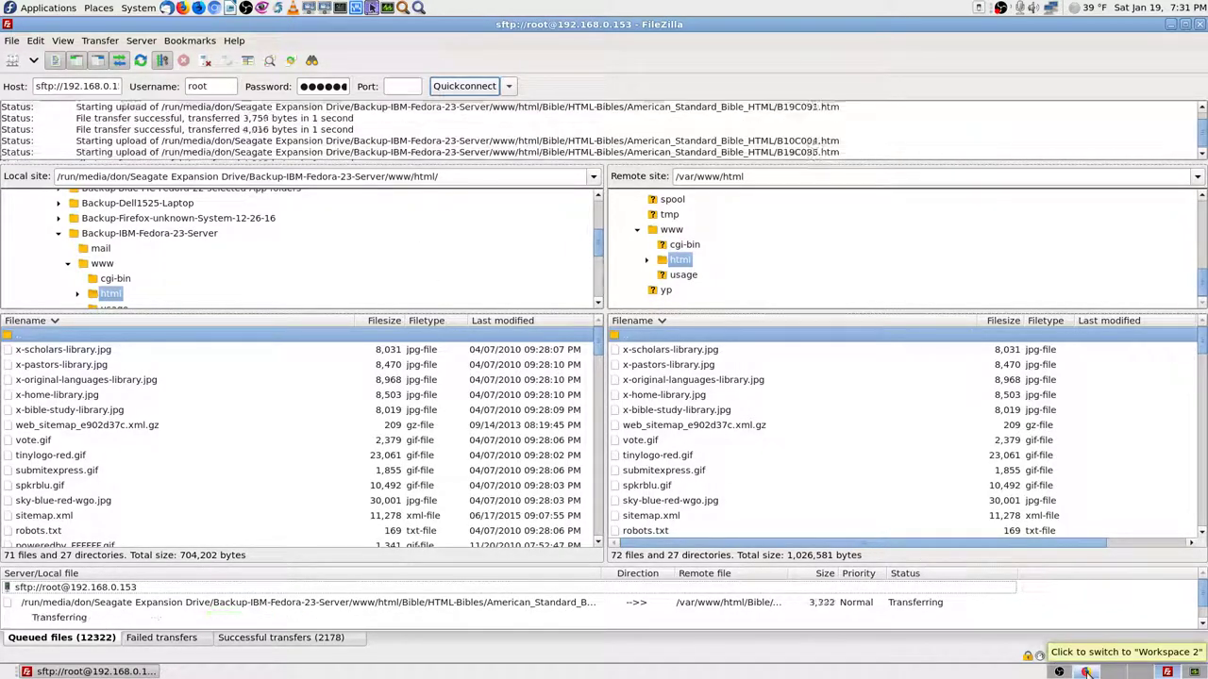
left_click(1087, 672)
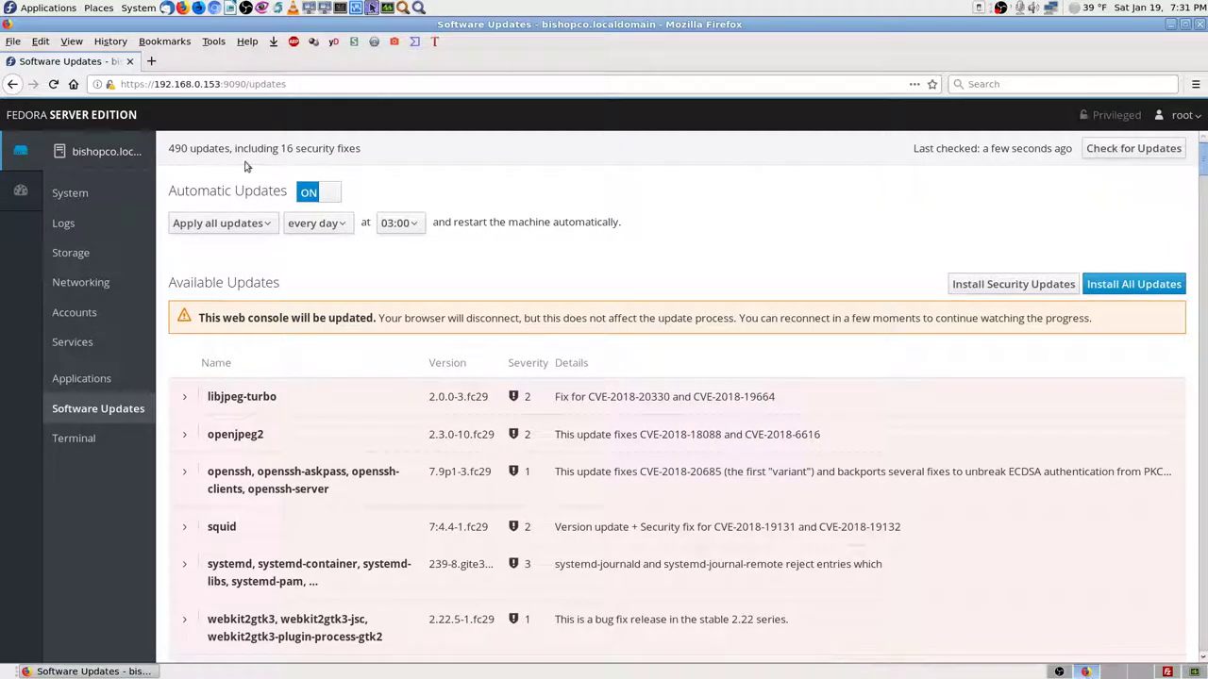
left_click(152, 61)
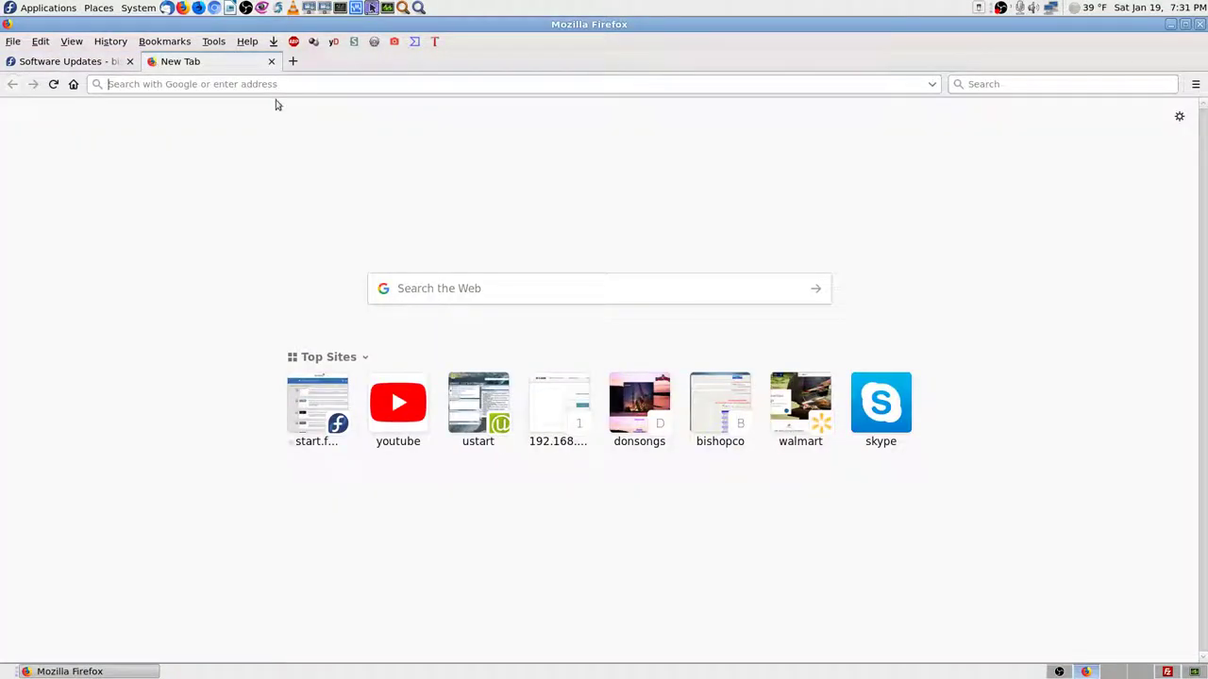
type("upb")
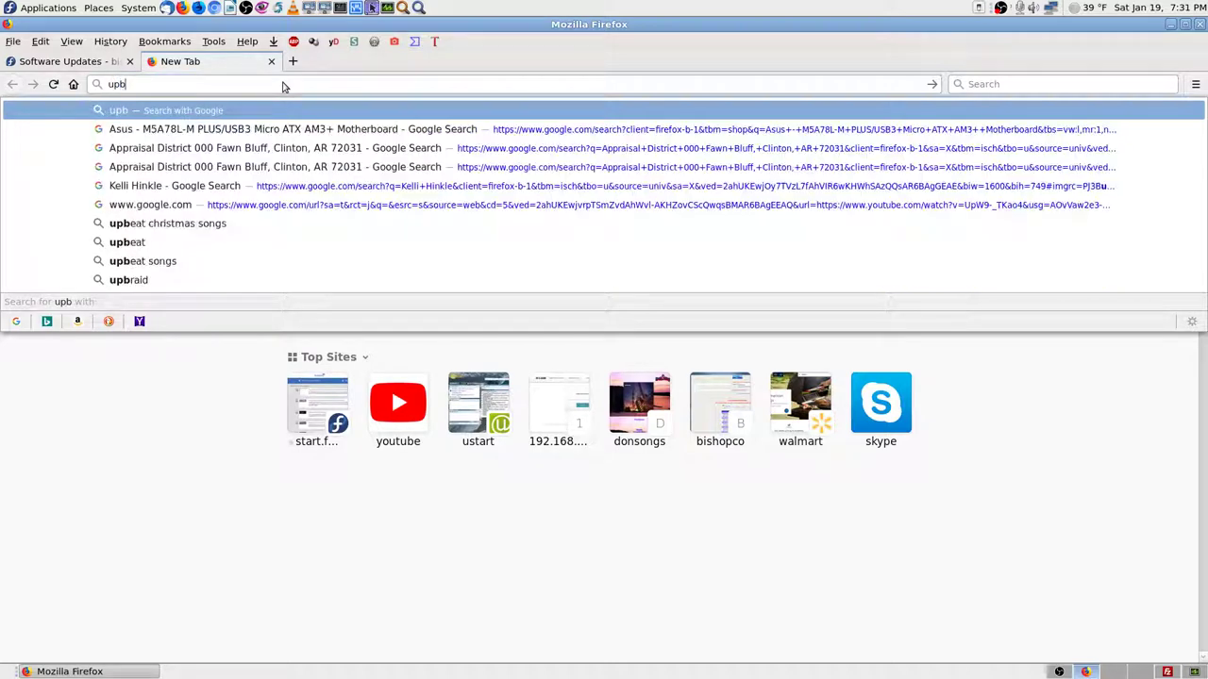
key("BackSpace")
key("Down")
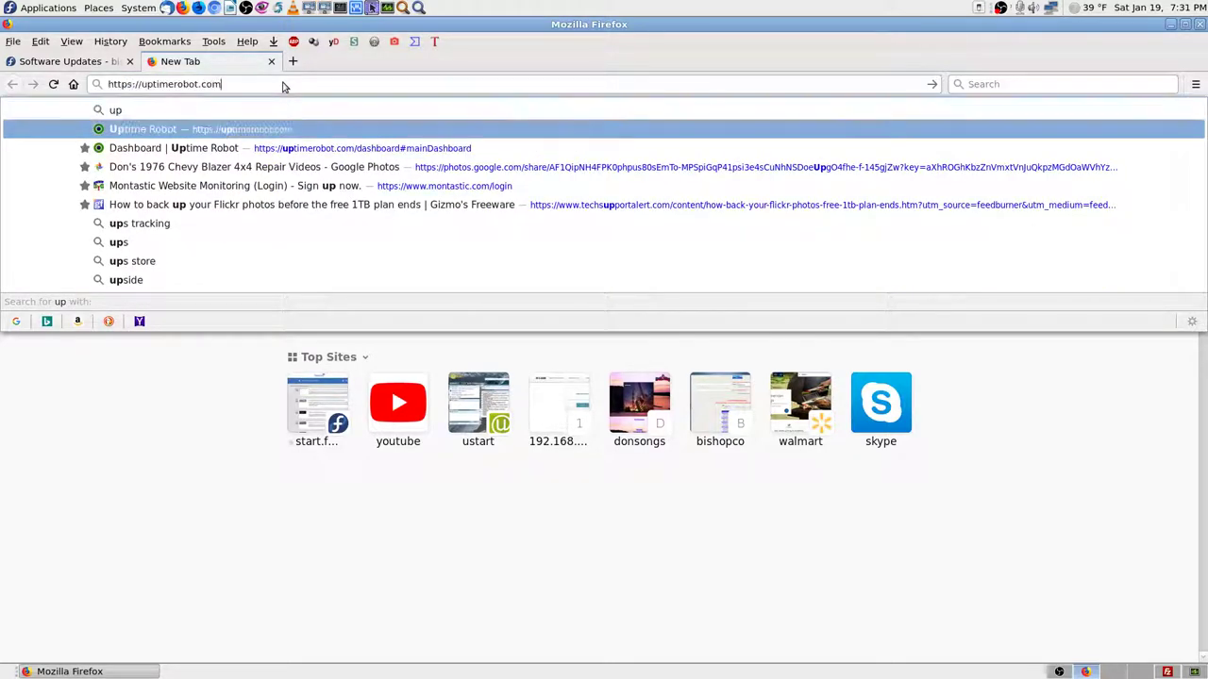
key("Return")
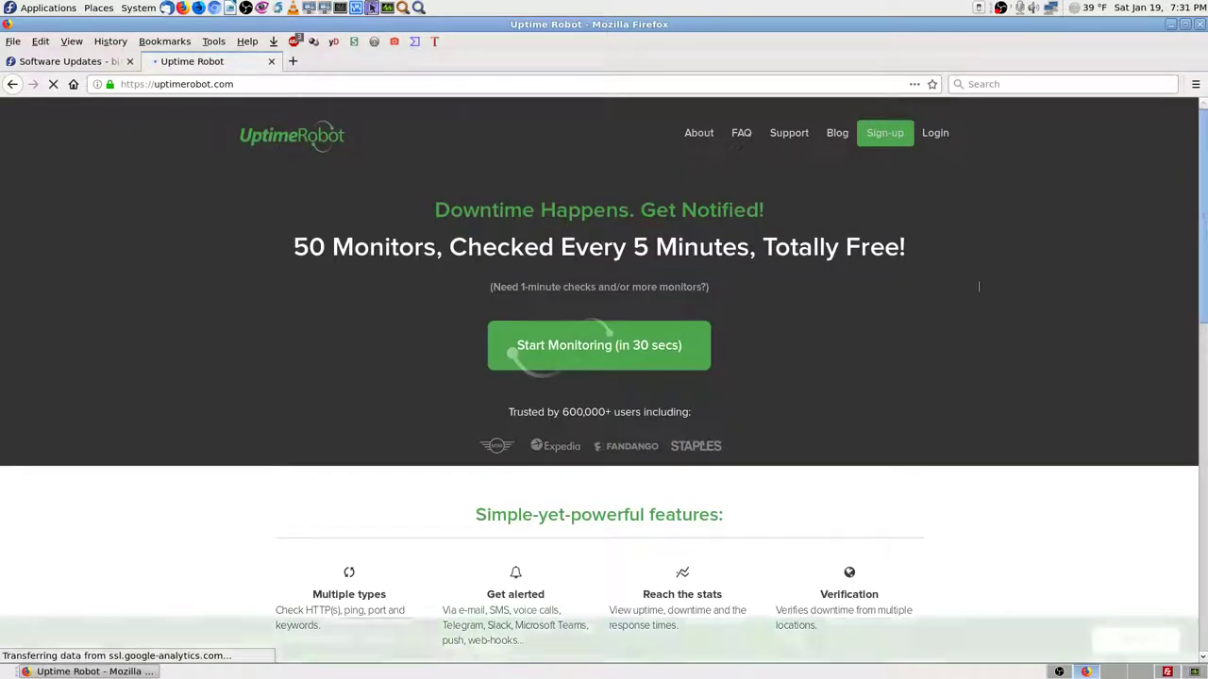
Log in to Uptime Robot with the prefilled credentials and review the latest monitor events on the dashboard.
left_click(942, 135)
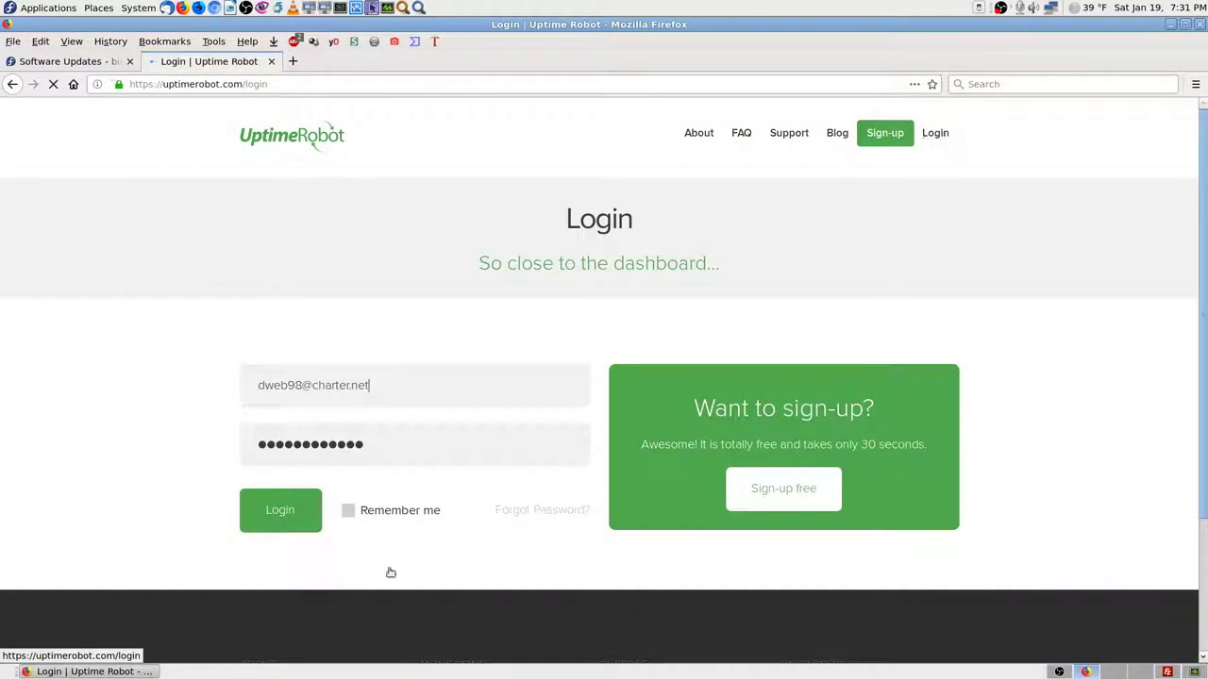
left_click(294, 510)
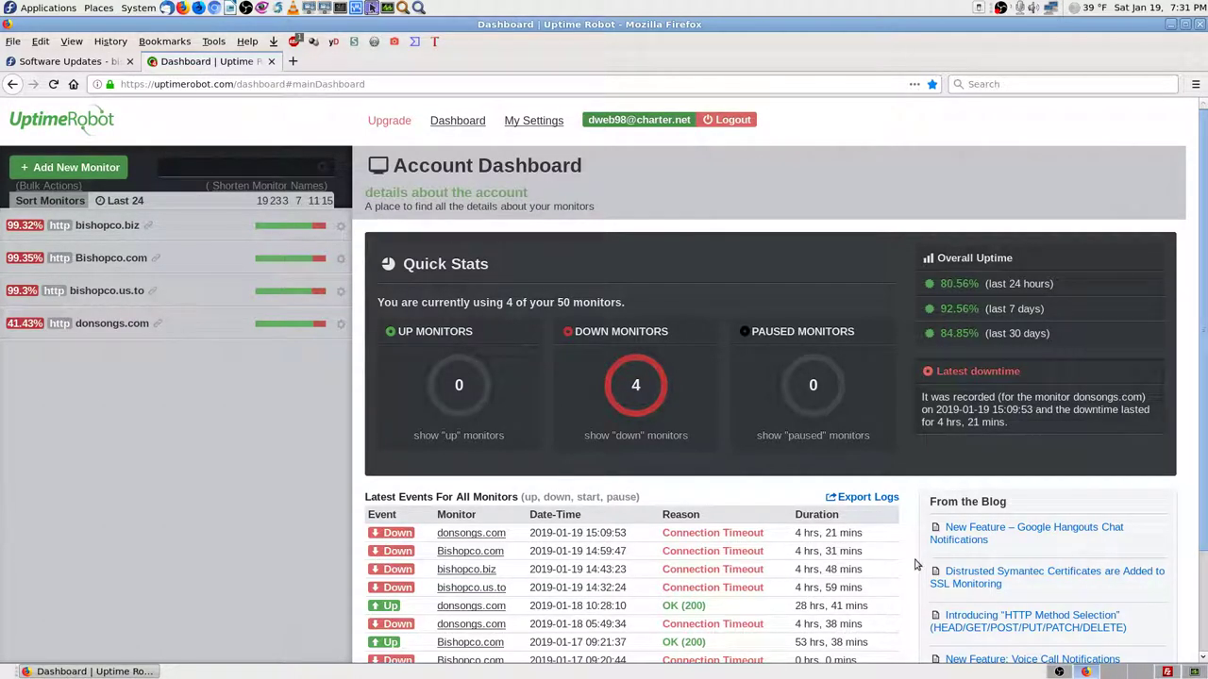
scroll(915, 564, "down", 1)
scroll(913, 571, "down", 1)
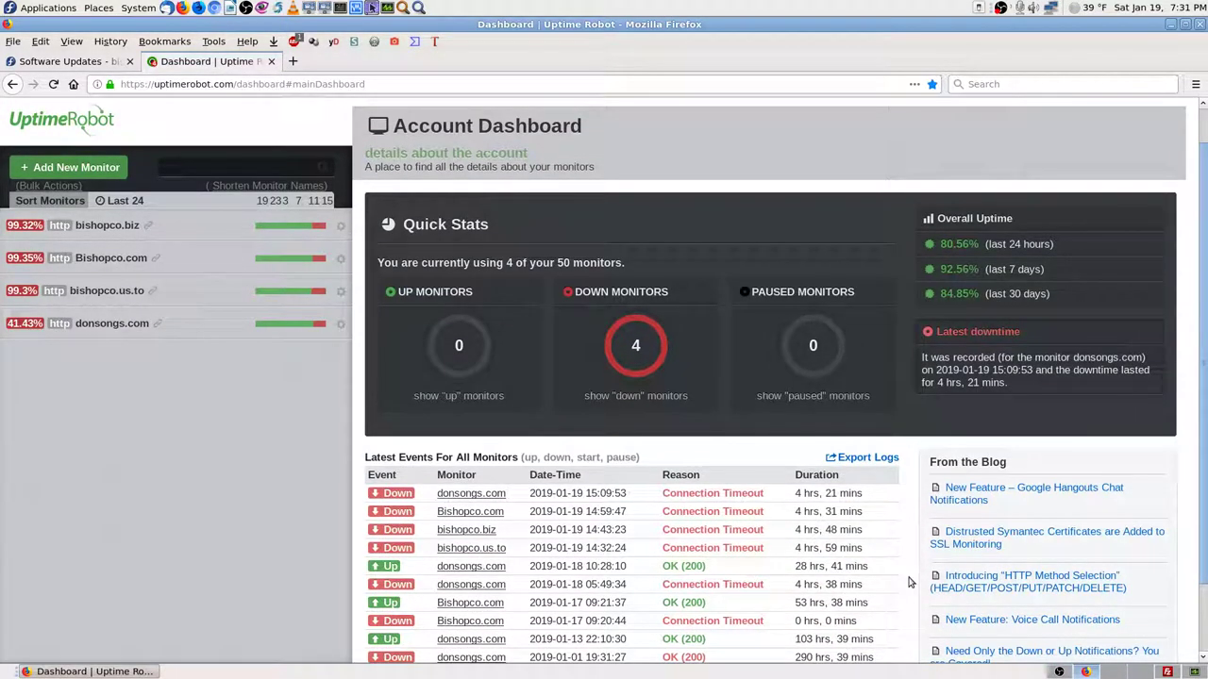
scroll(908, 582, "down", 2)
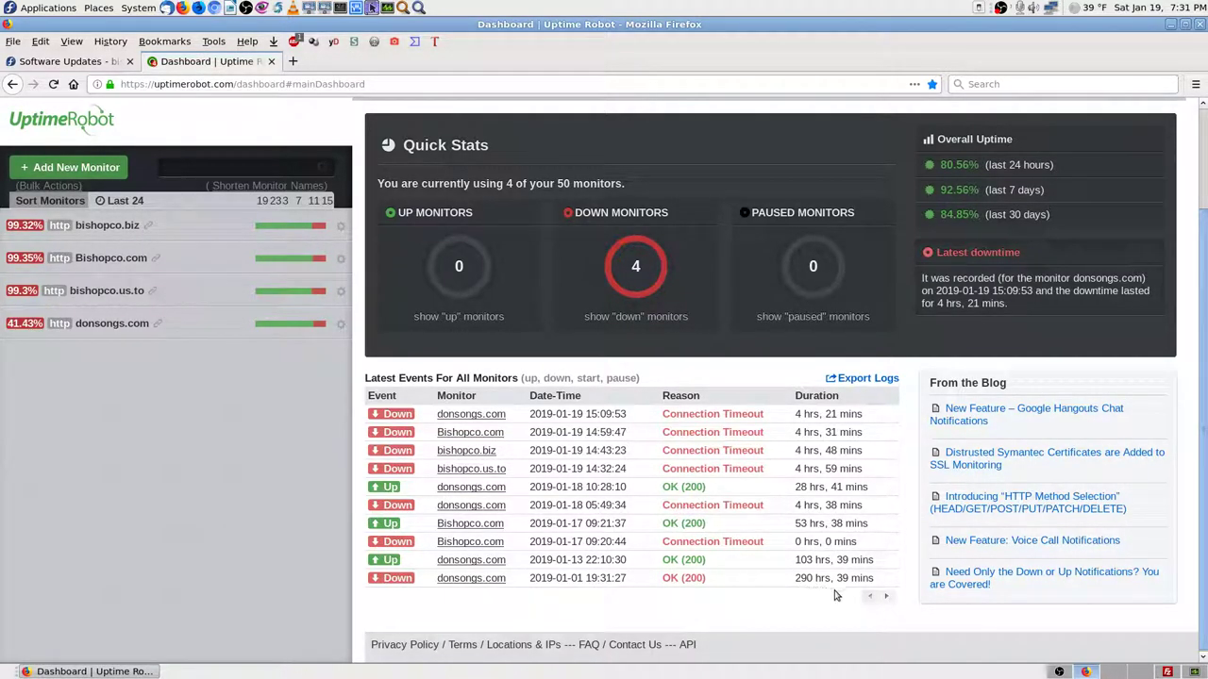
scroll(762, 563, "up", 1)
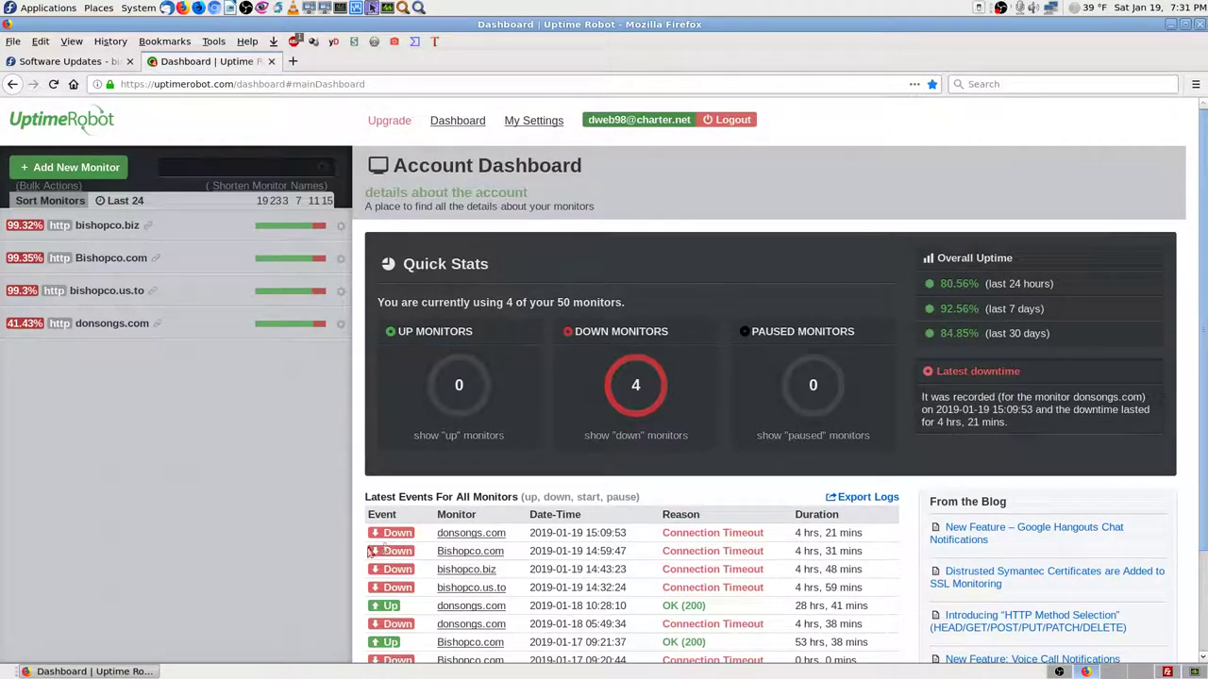
scroll(314, 535, "down", 1)
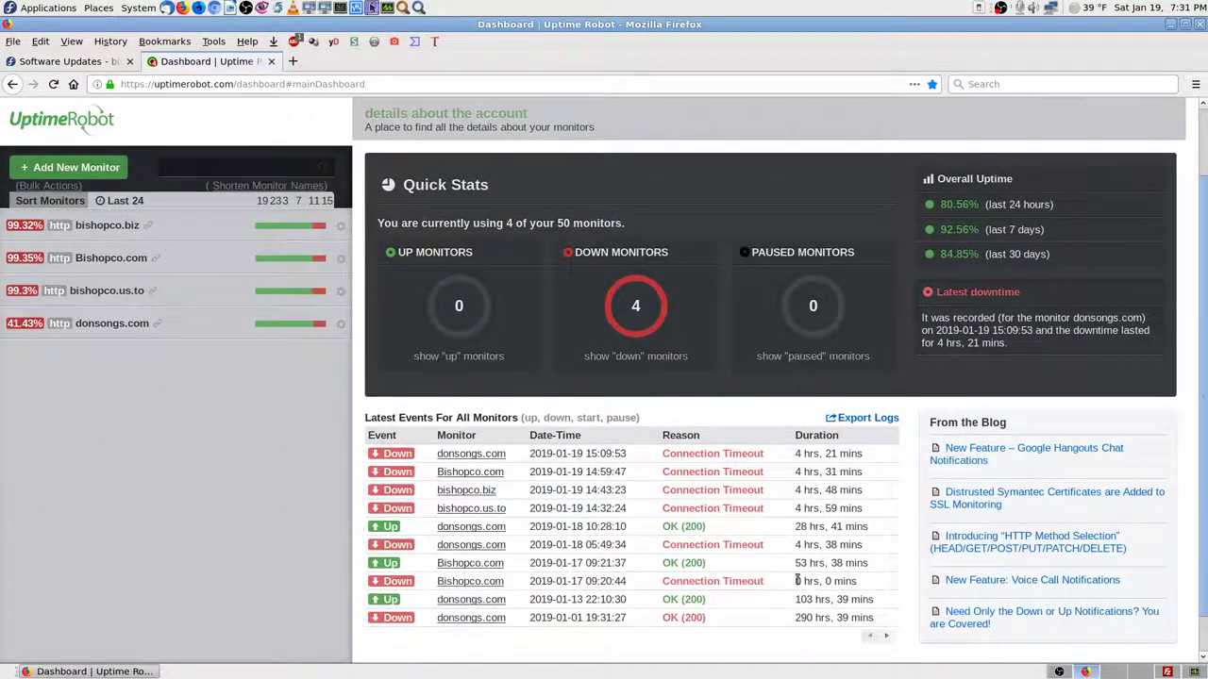
scroll(769, 586, "up", 1)
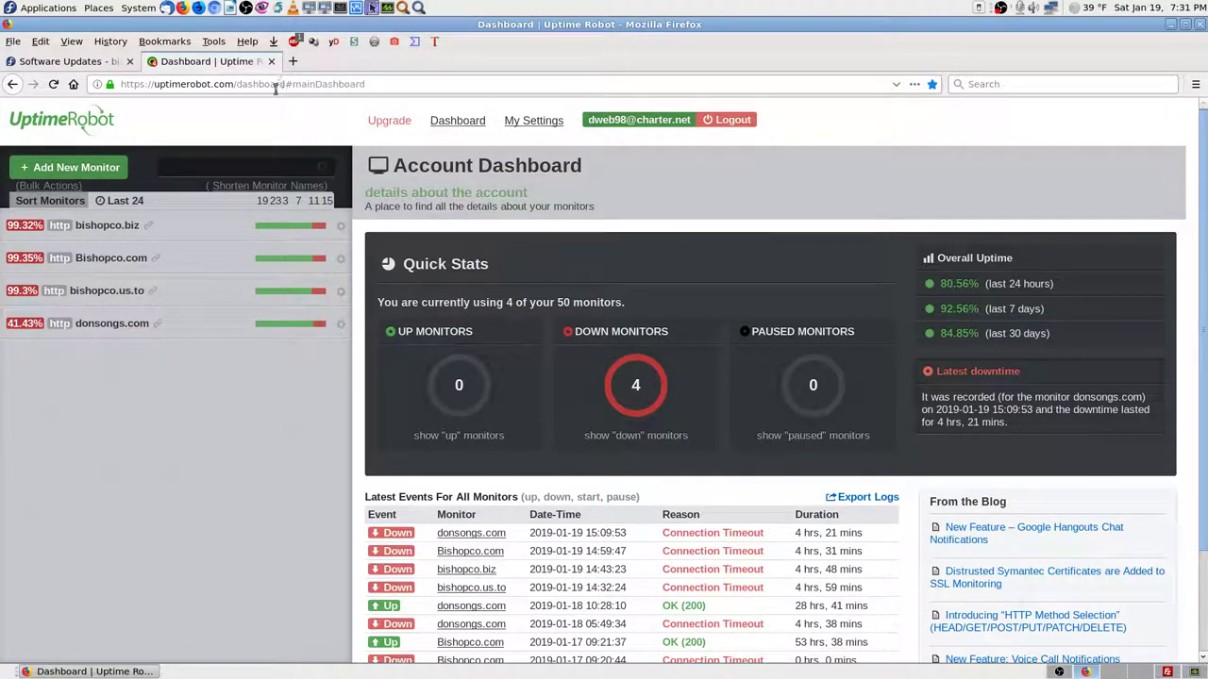
left_click(275, 86)
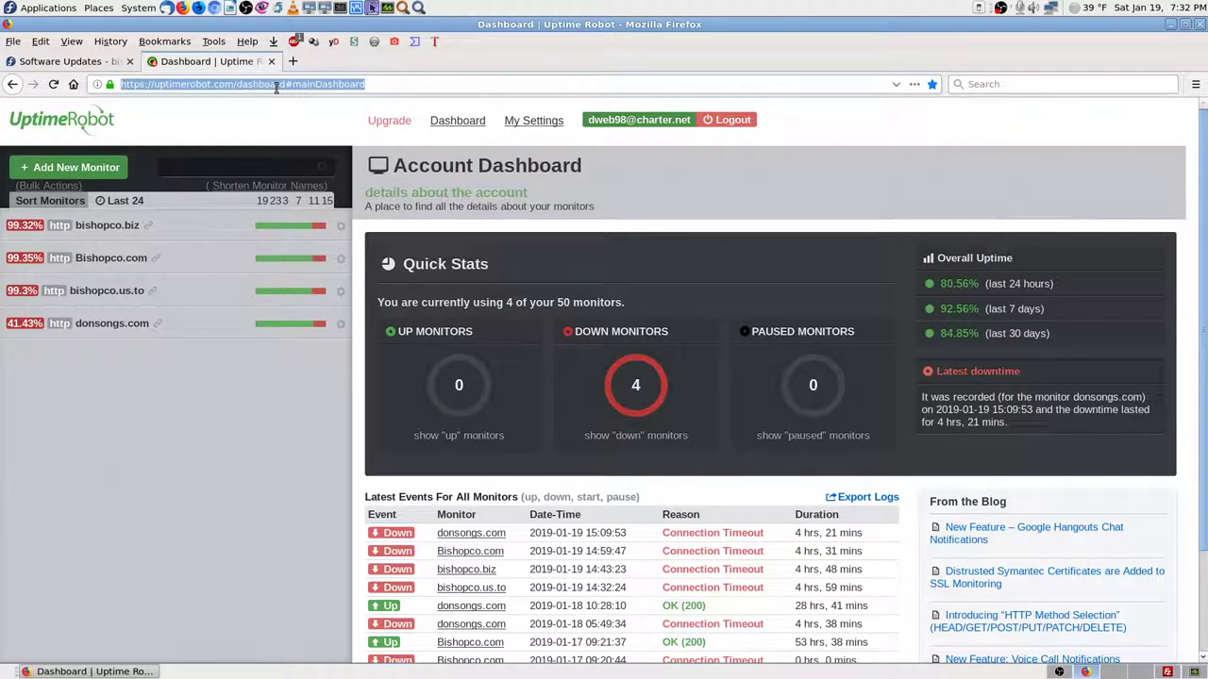
type("montastic.com/")
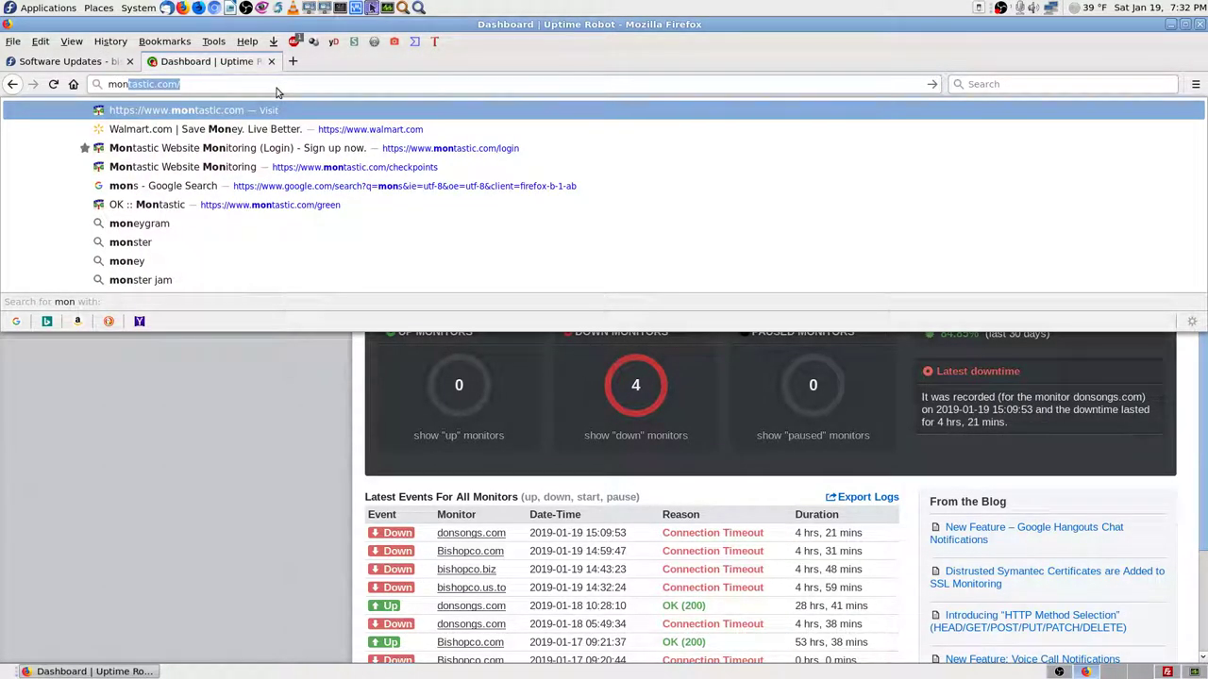
key("Return")
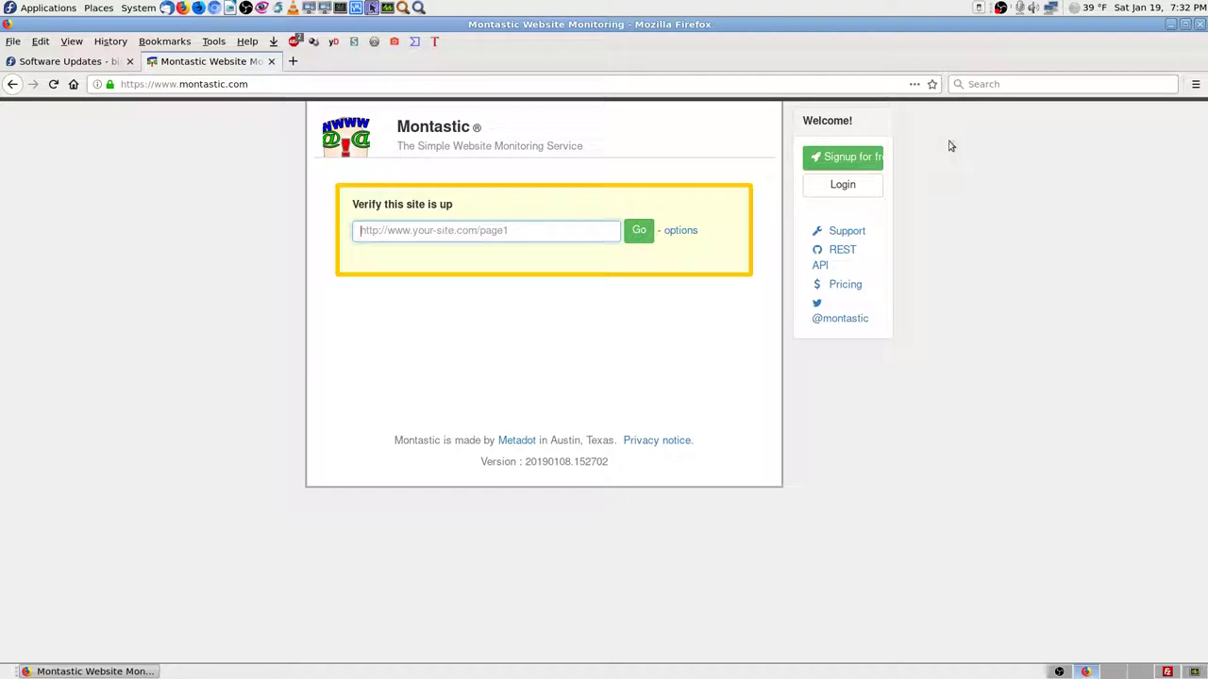
left_click(842, 185)
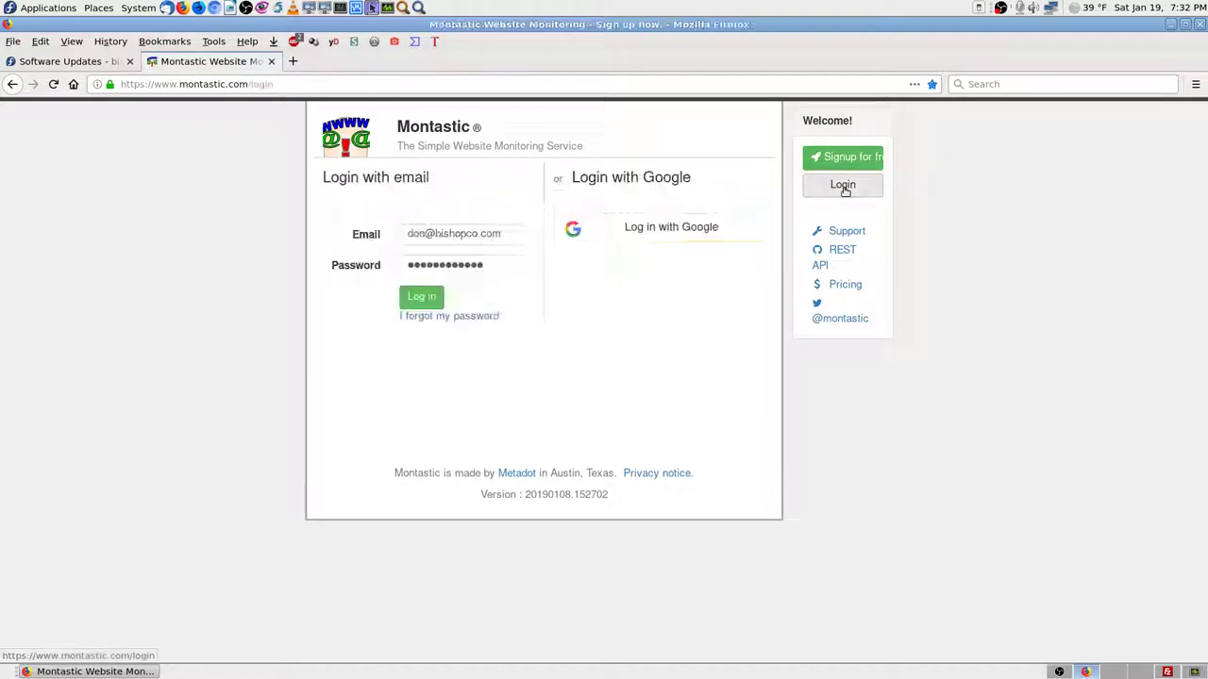
left_click(439, 300)
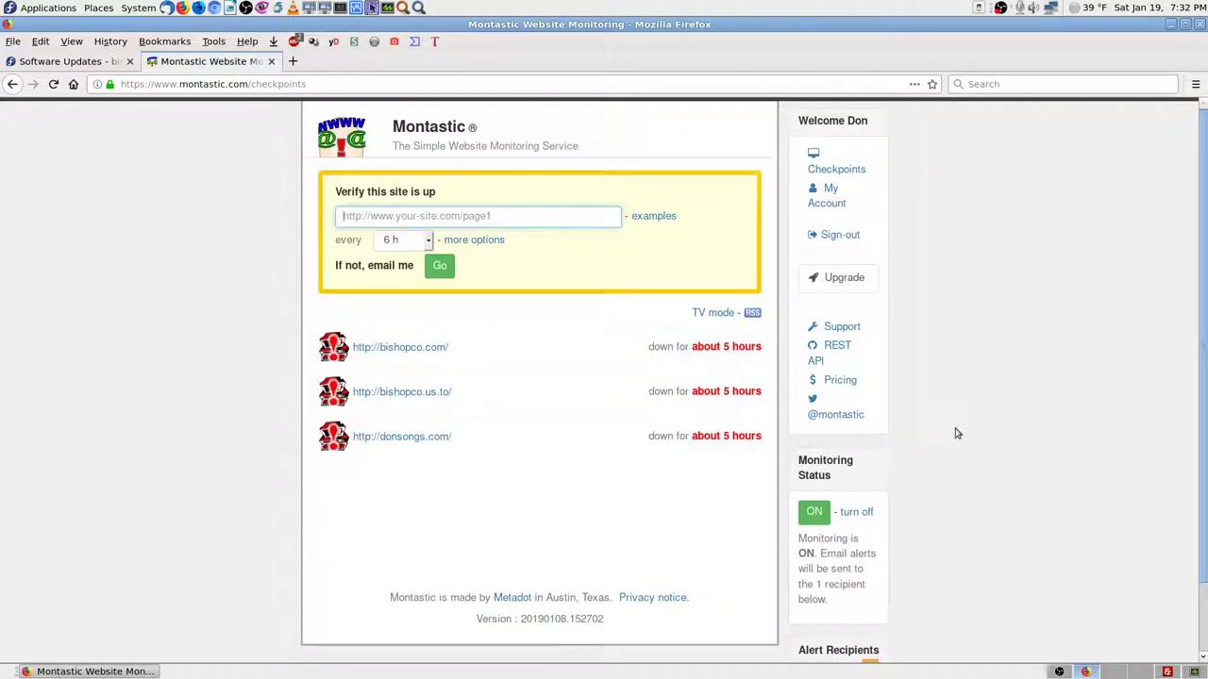
Review the down status of the Montastic checkpoints, check the upload's progress in FileZilla, and return to Firefox.
mouse_move(585, 362)
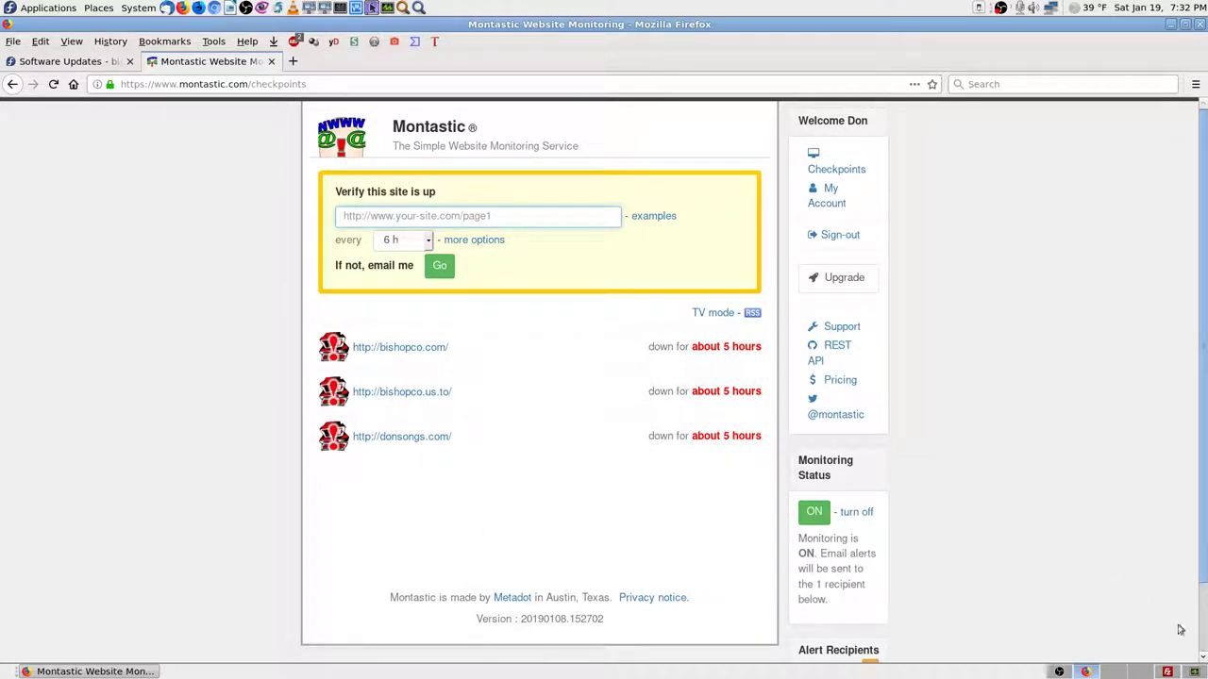
key("ctrl+alt+Right")
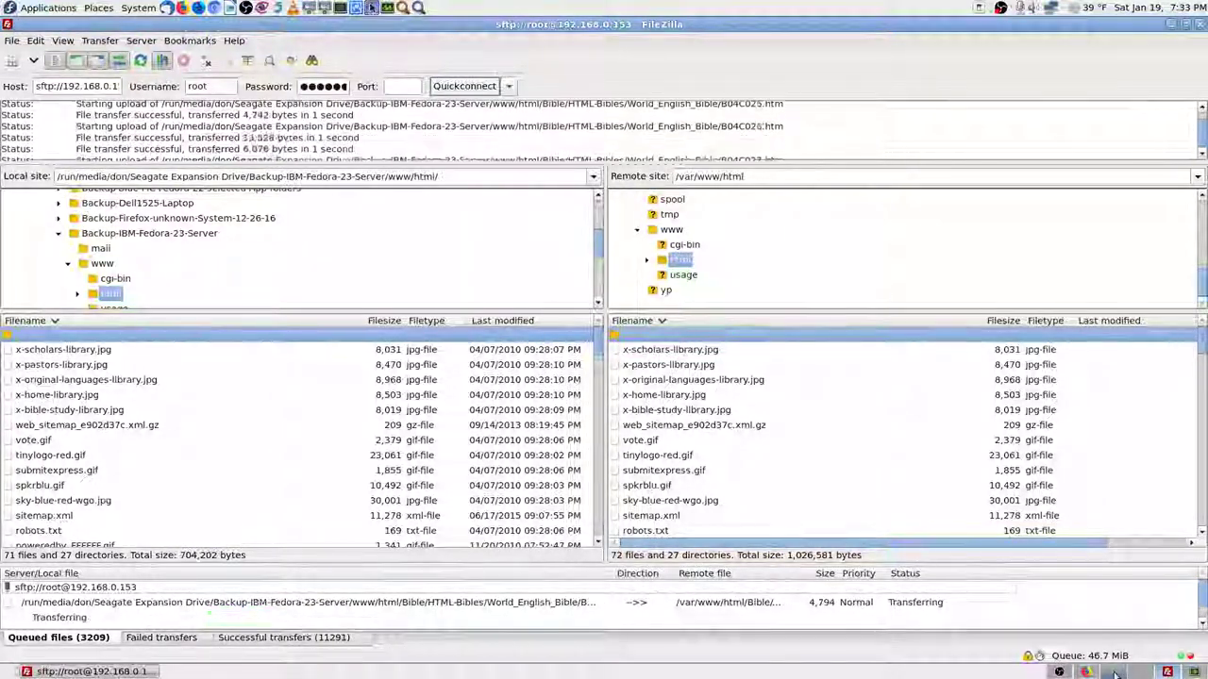
left_click(1062, 671)
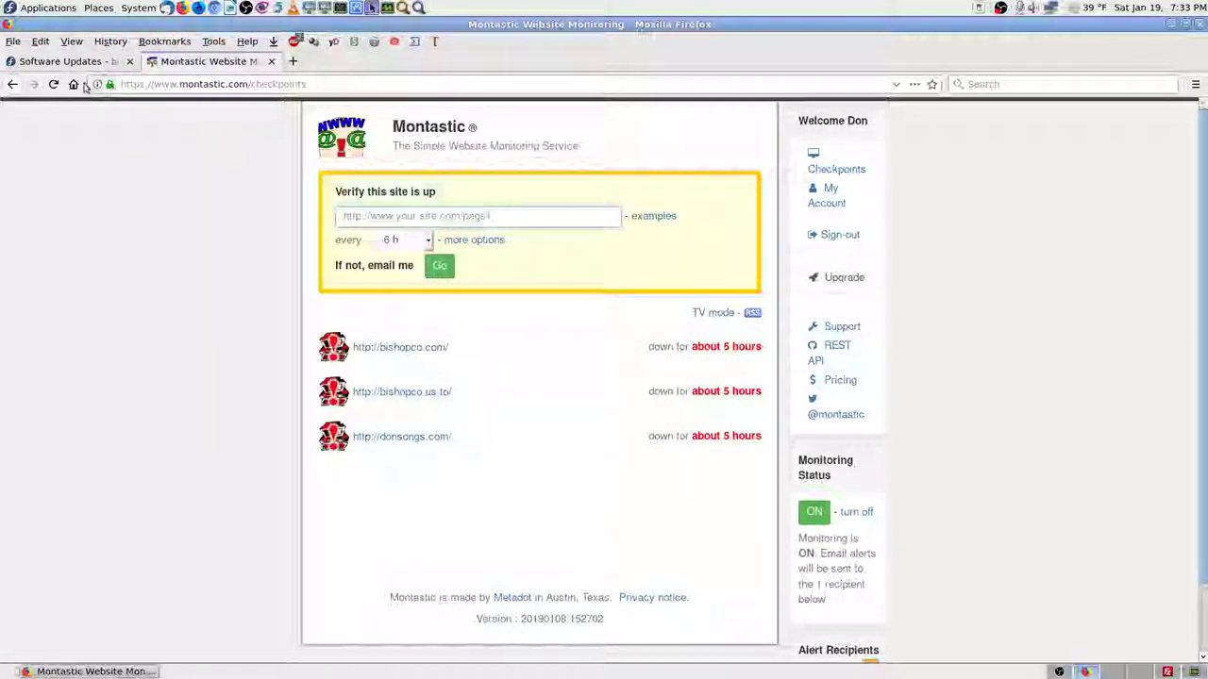
Search Google for "Fedora 29 fix broken kernel update".
left_click(318, 84)
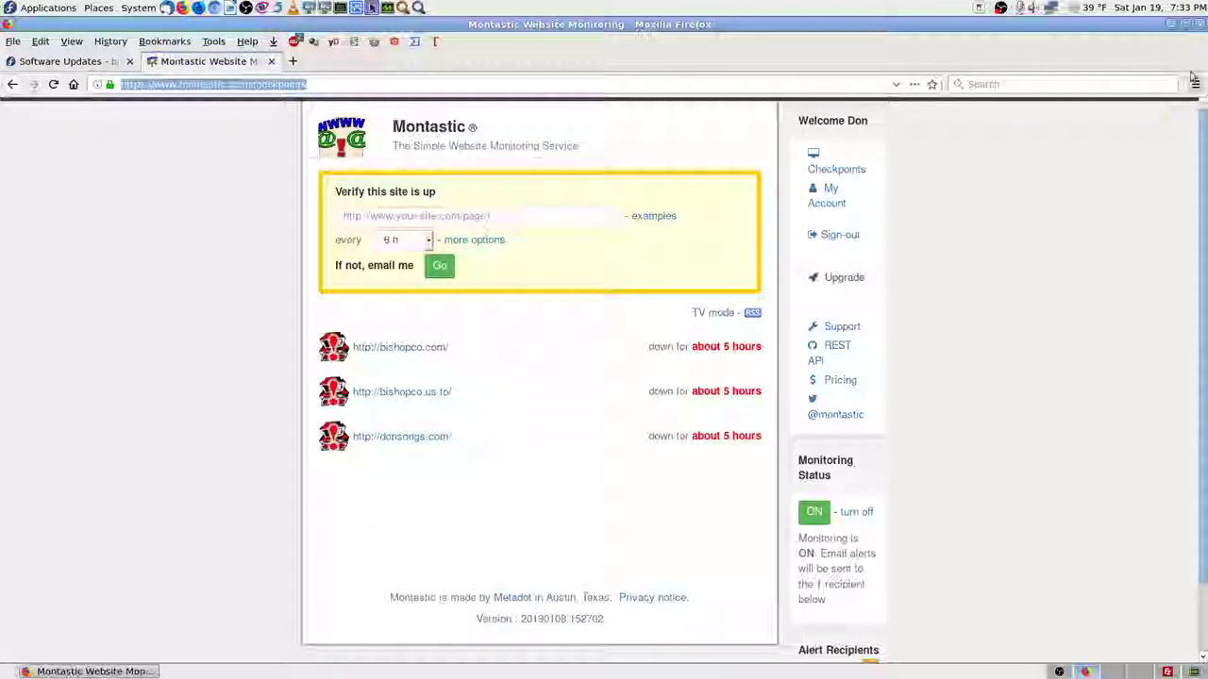
left_click(1014, 84)
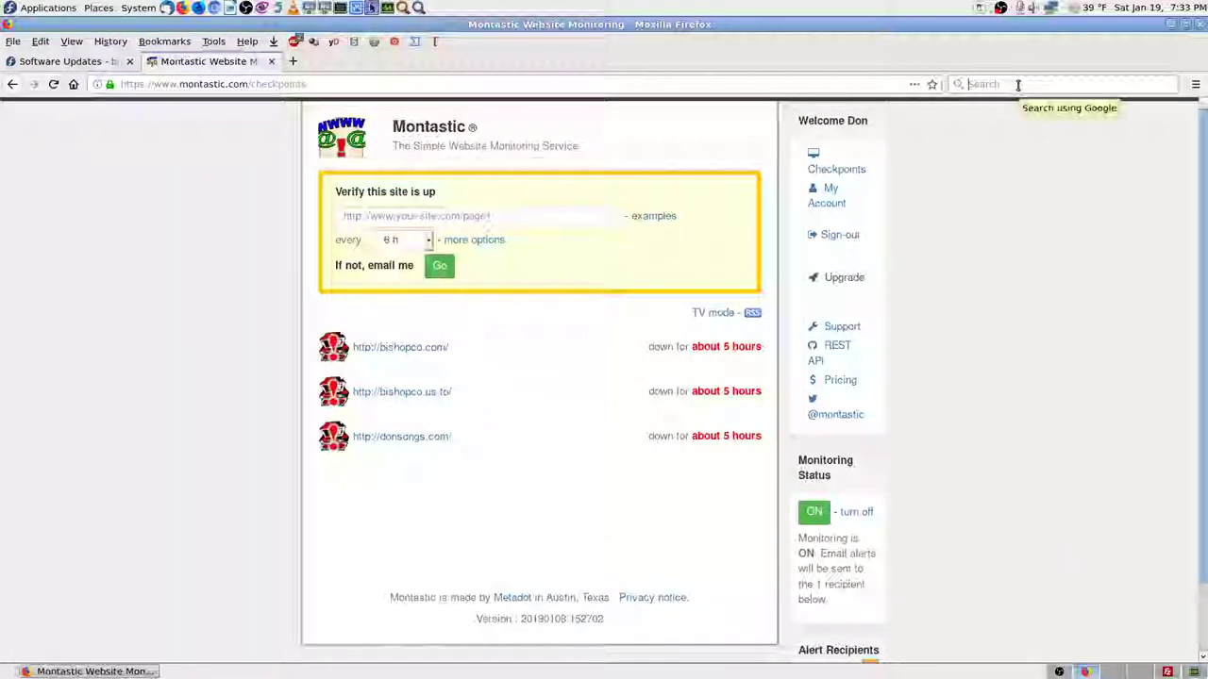
type("R")
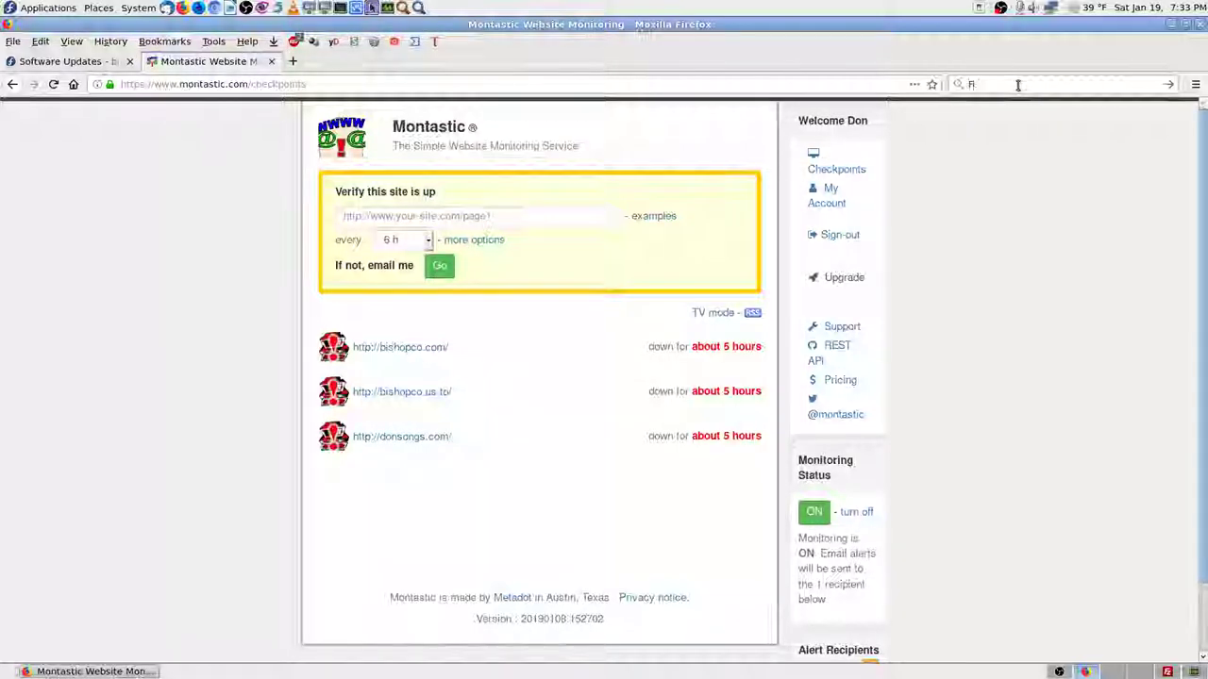
type("edora 29")
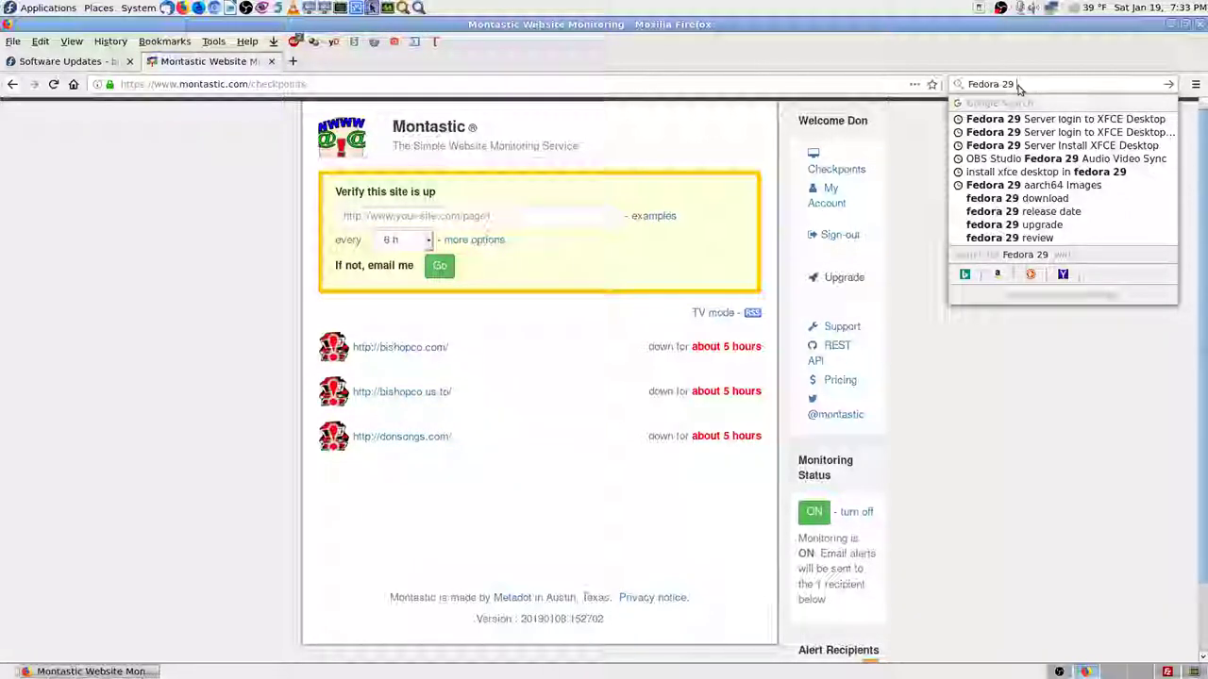
type(" fix broke")
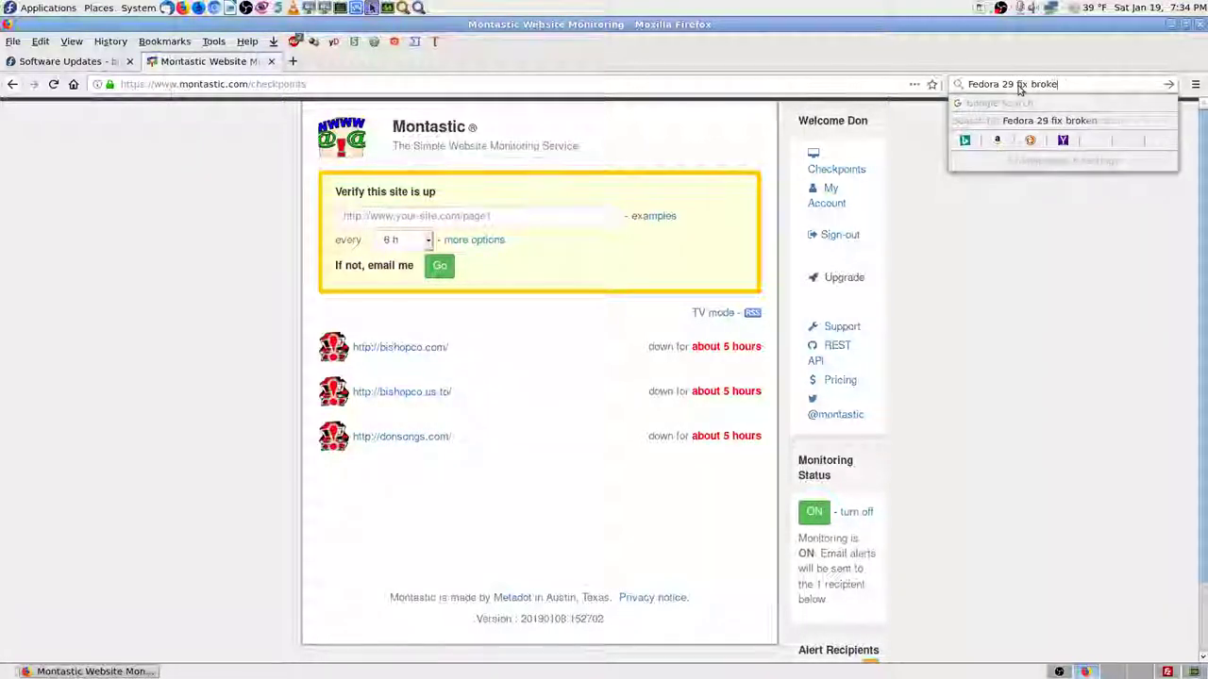
type("n kernel update")
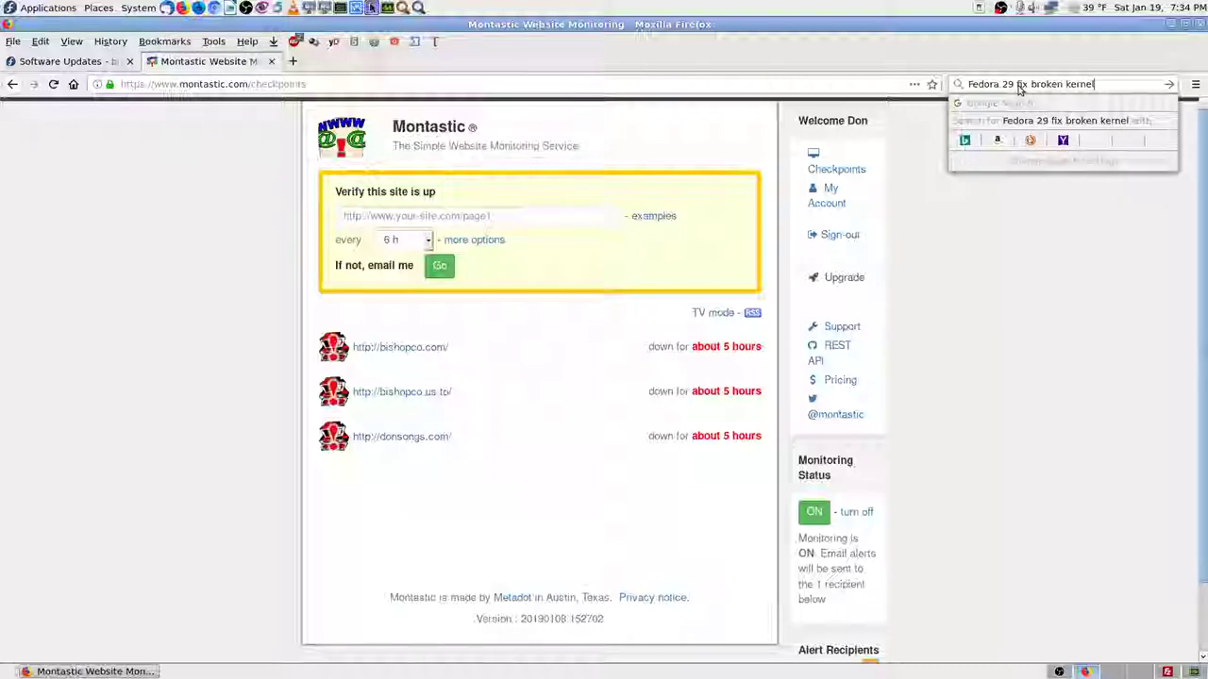
key("Return")
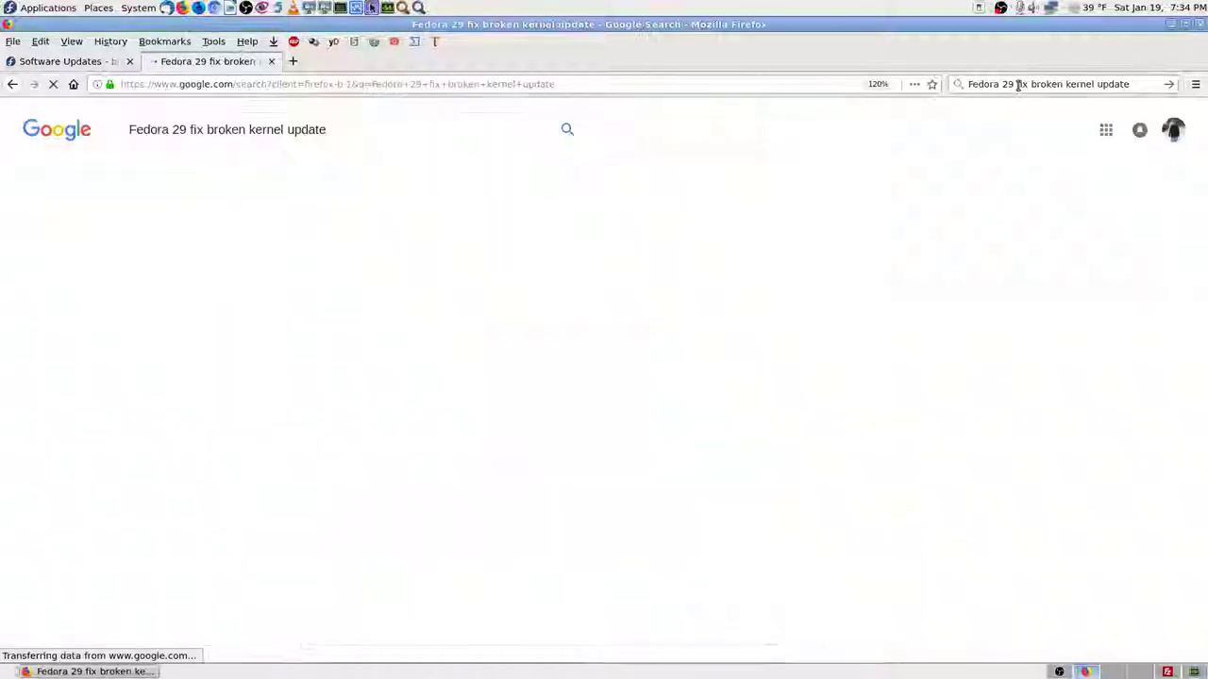
Bookmark the Google results page in the existing "Fedora 29 Linux" folder, keeping the suggested name.
left_click(931, 85)
left_click(832, 285)
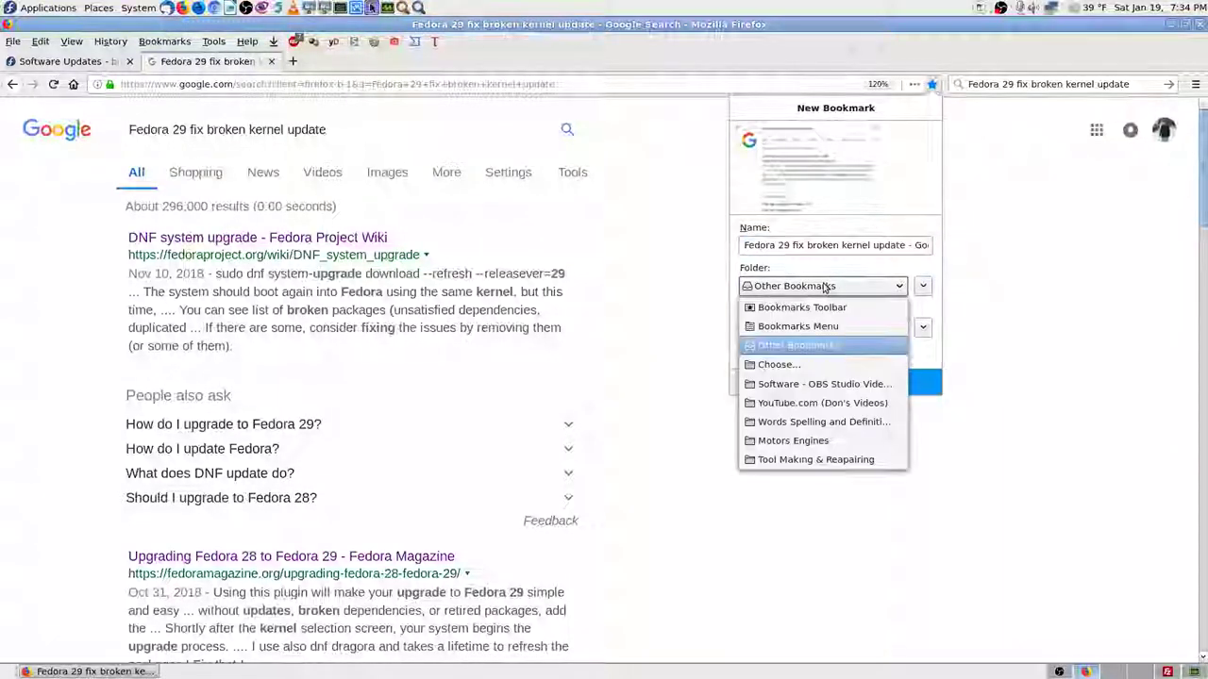
left_click(802, 362)
type("fe")
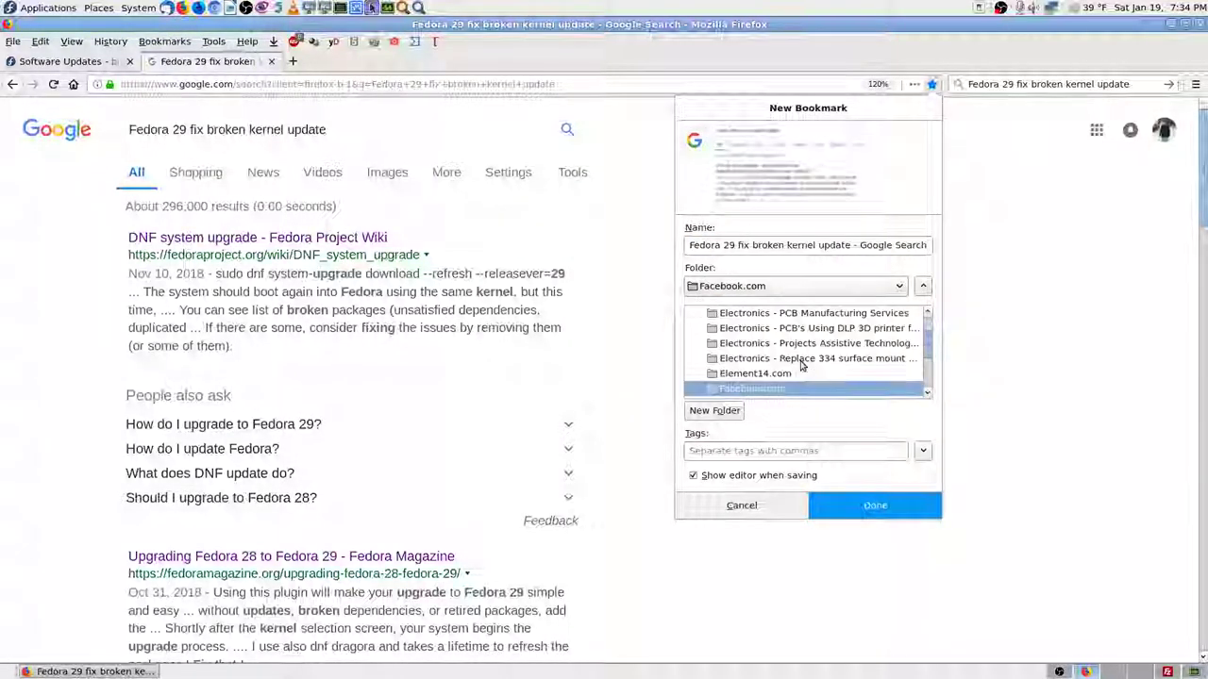
scroll(796, 357, "down", 5)
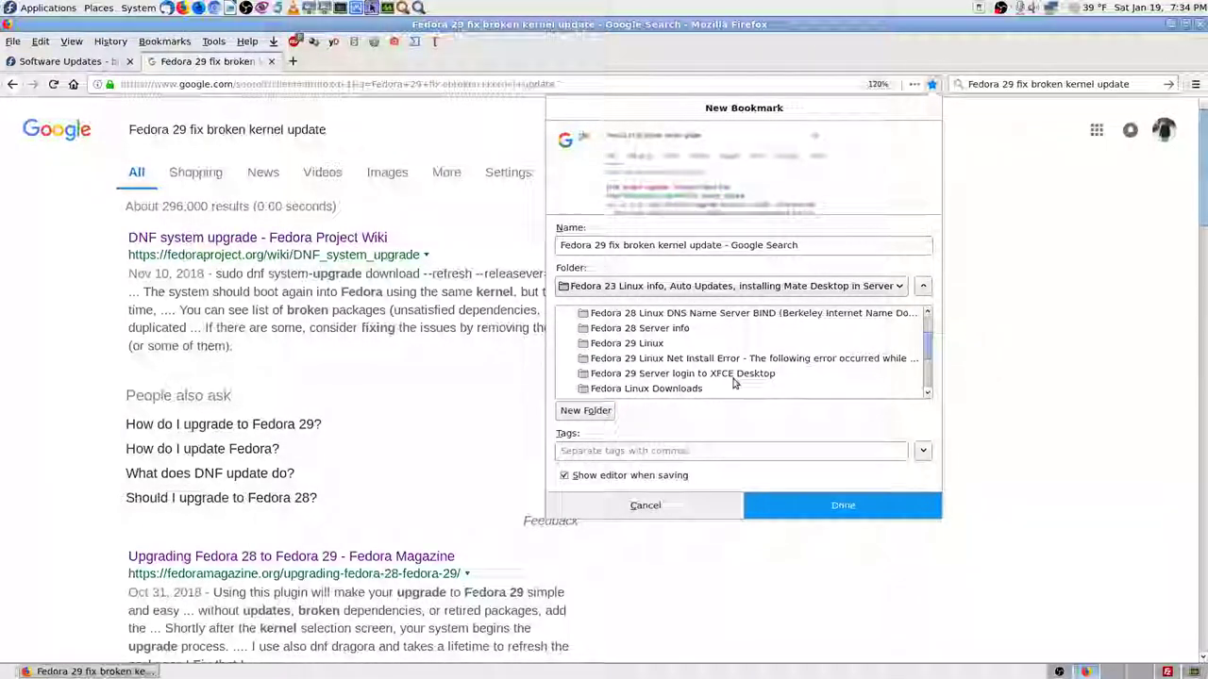
left_click(658, 346)
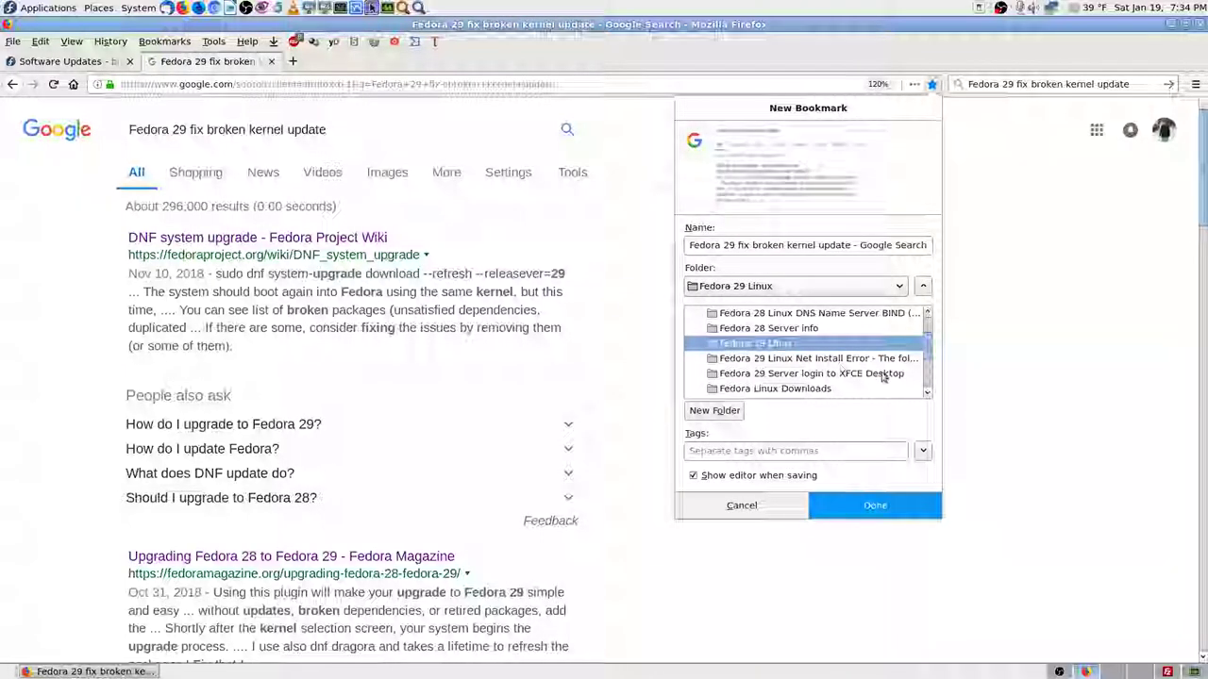
left_click(874, 505)
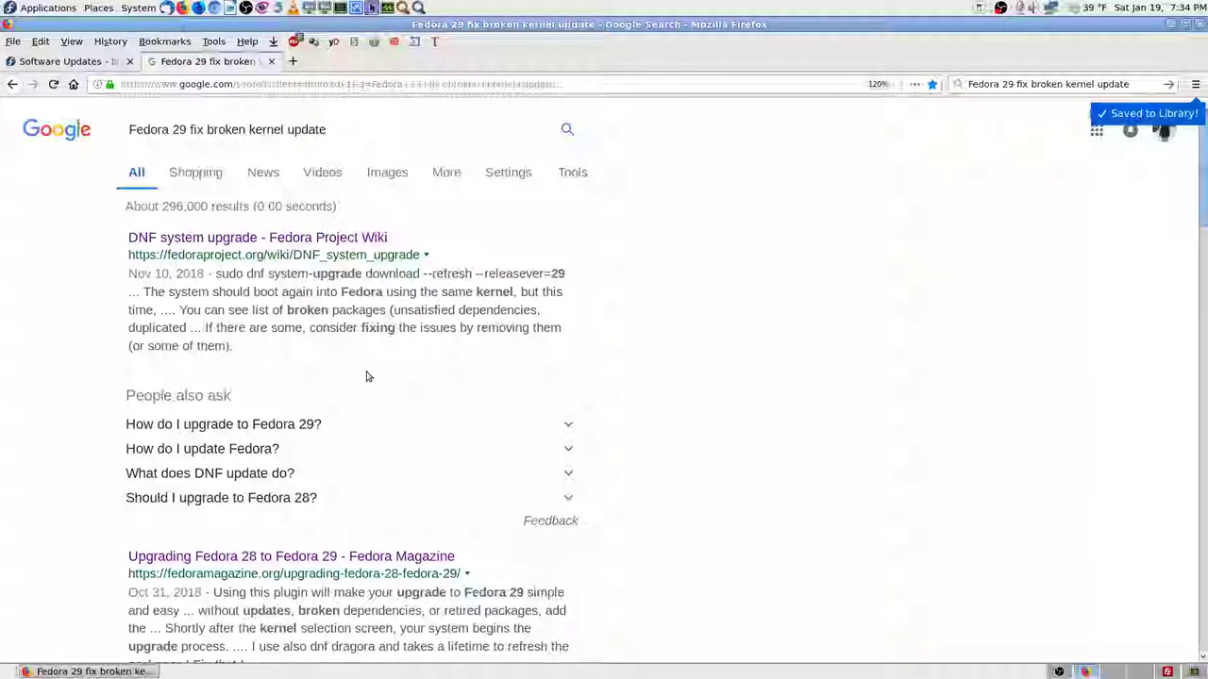
Look through the search results and open the fedoraforum.org thread "Kernel upgrade broke system - kernel panic and unable to boot" in a new tab.
scroll(720, 498, "down", 5)
scroll(808, 535, "up", 3)
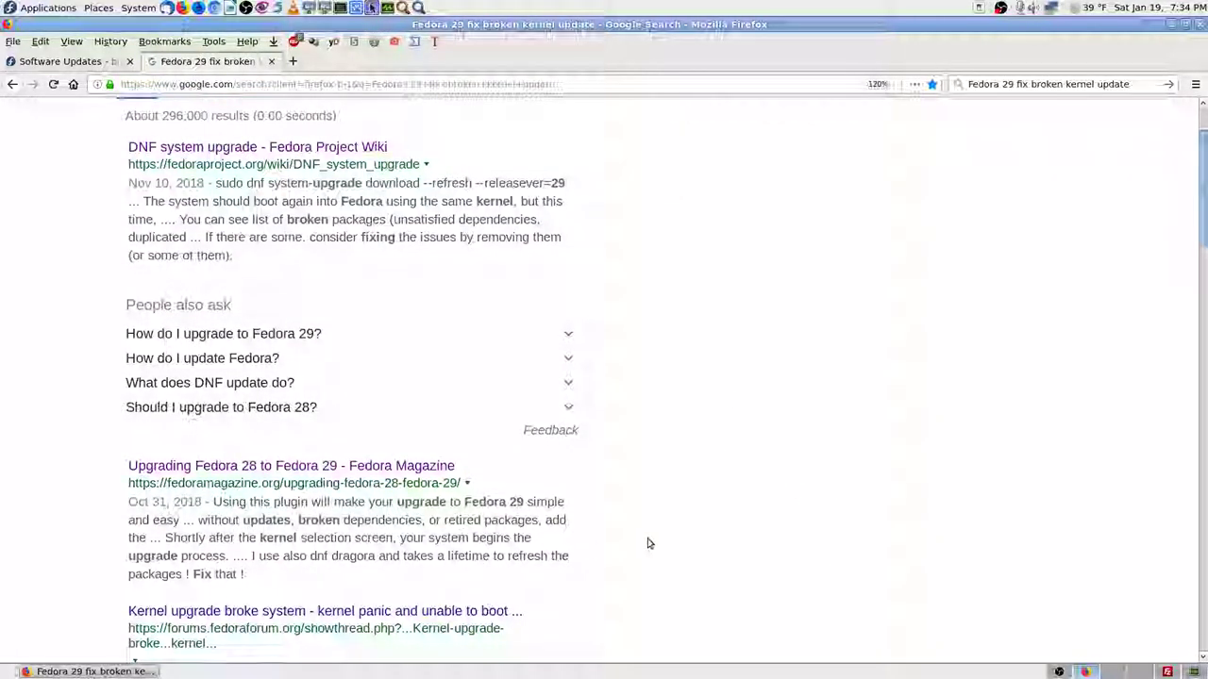
scroll(651, 547, "down", 2)
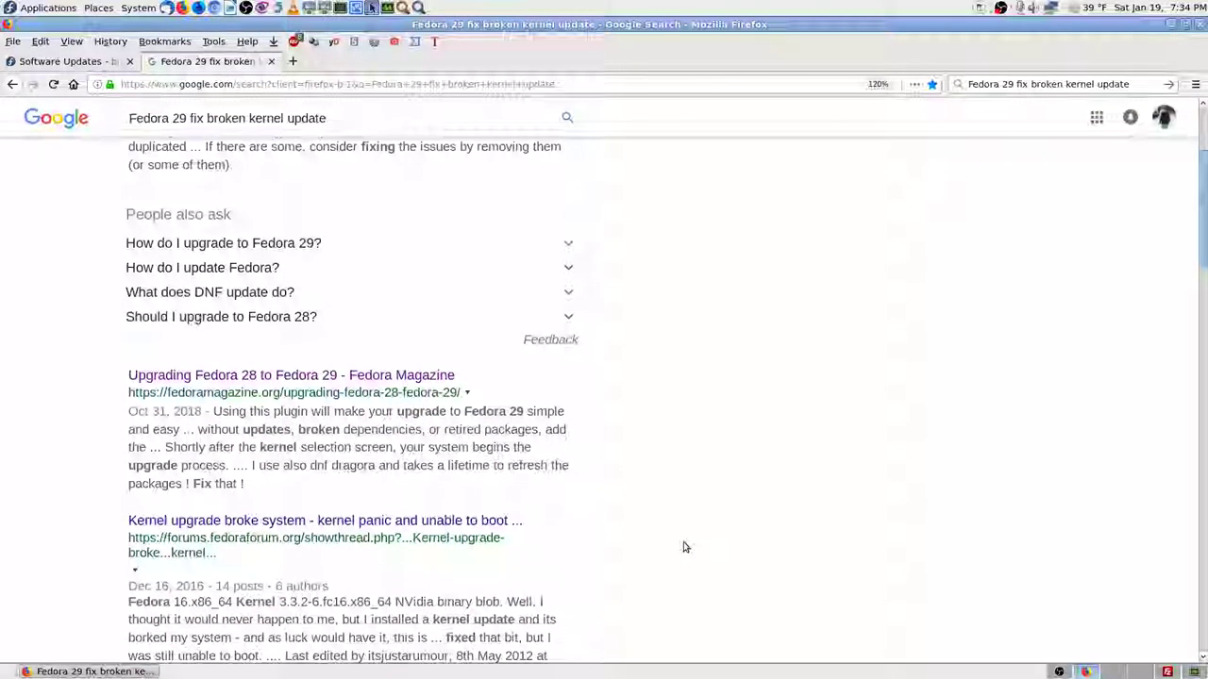
scroll(685, 547, "down", 1)
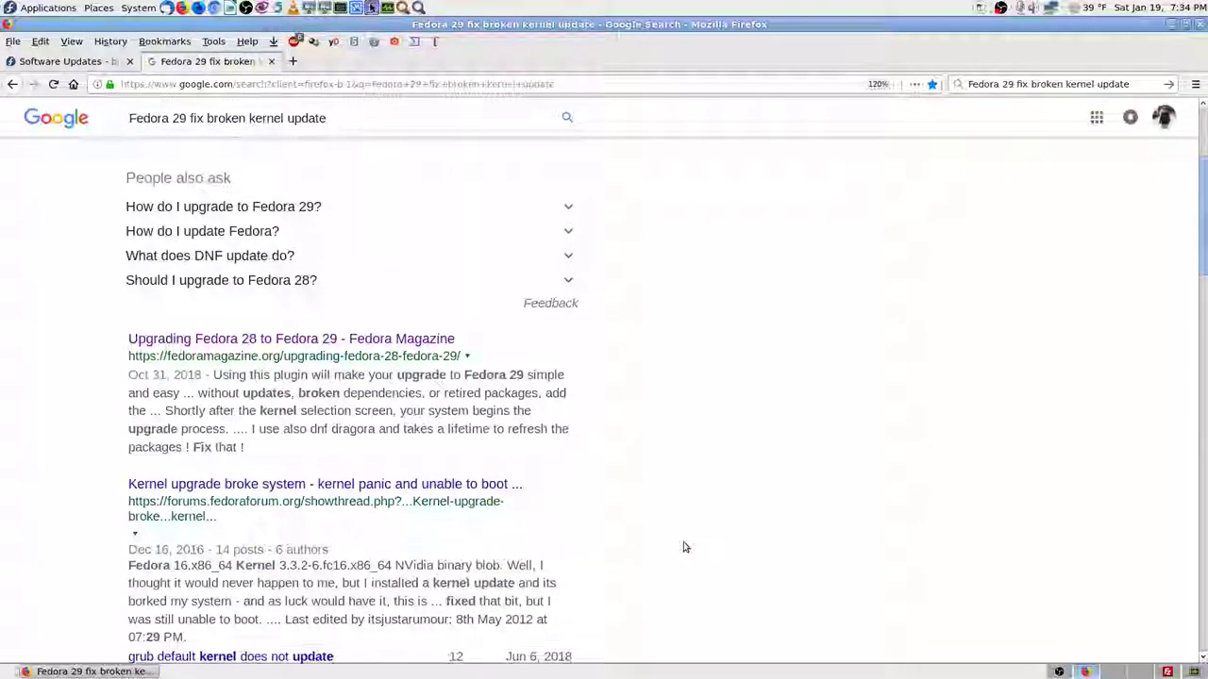
middle_click(342, 477)
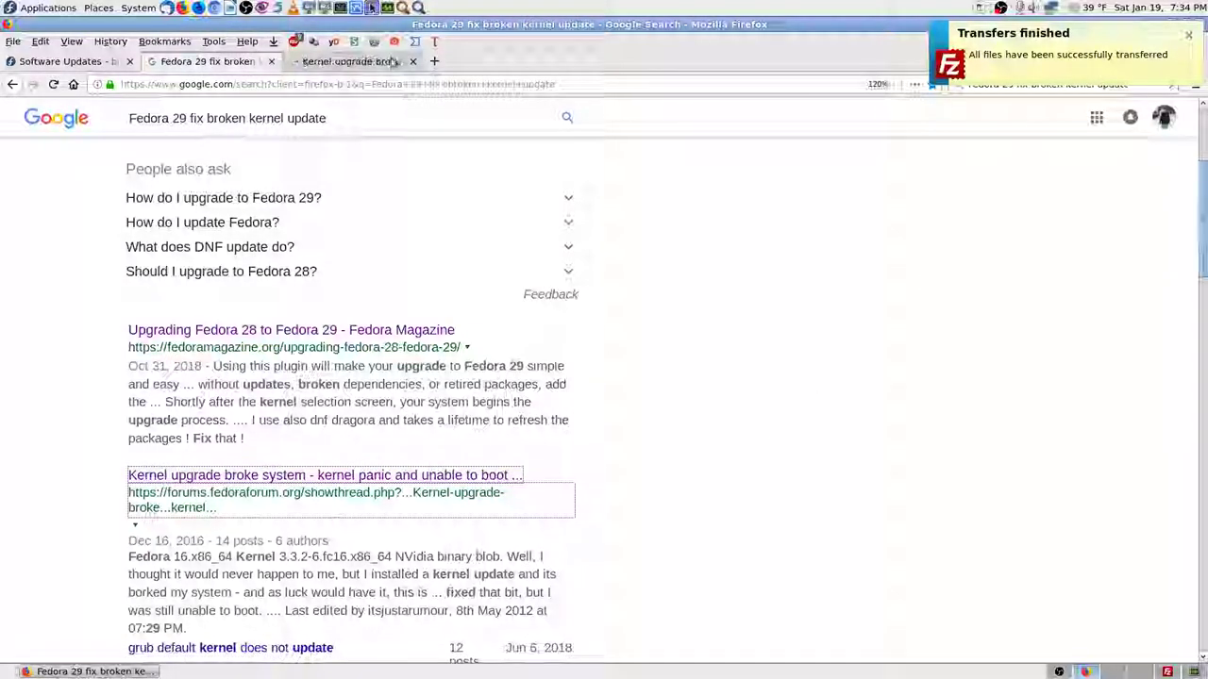
left_click(349, 62)
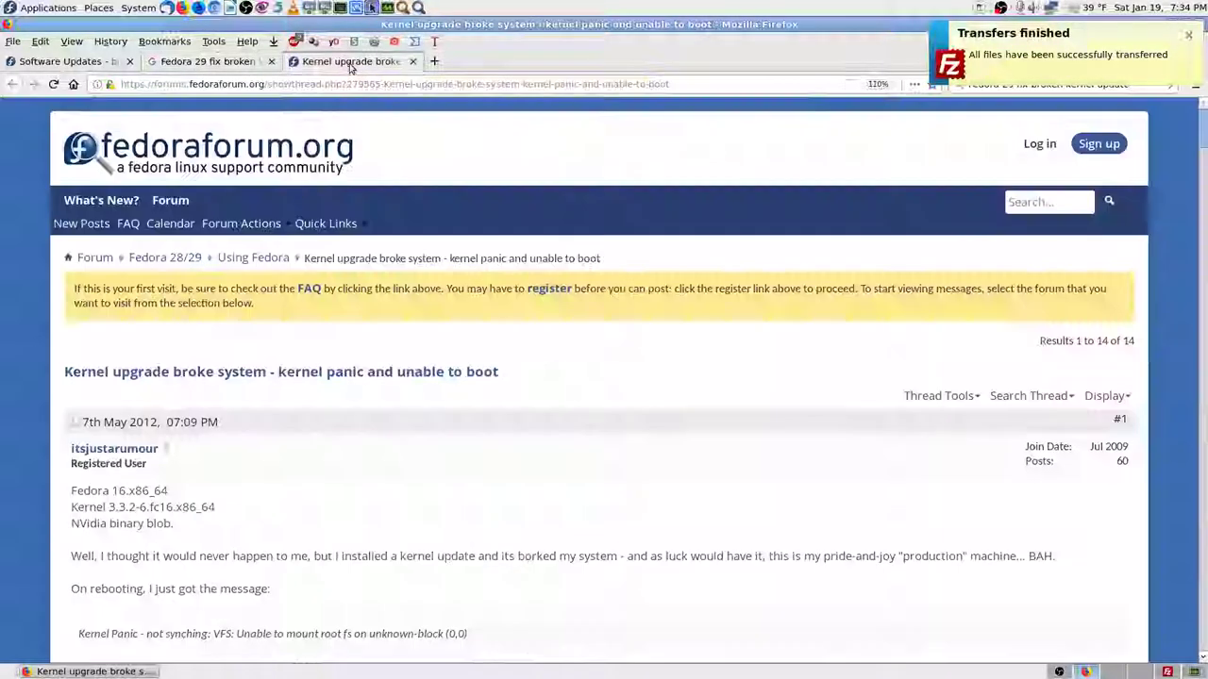
Read the thread's opening post for its description of the boot failure and the repair commands tried.
scroll(451, 435, "down", 1)
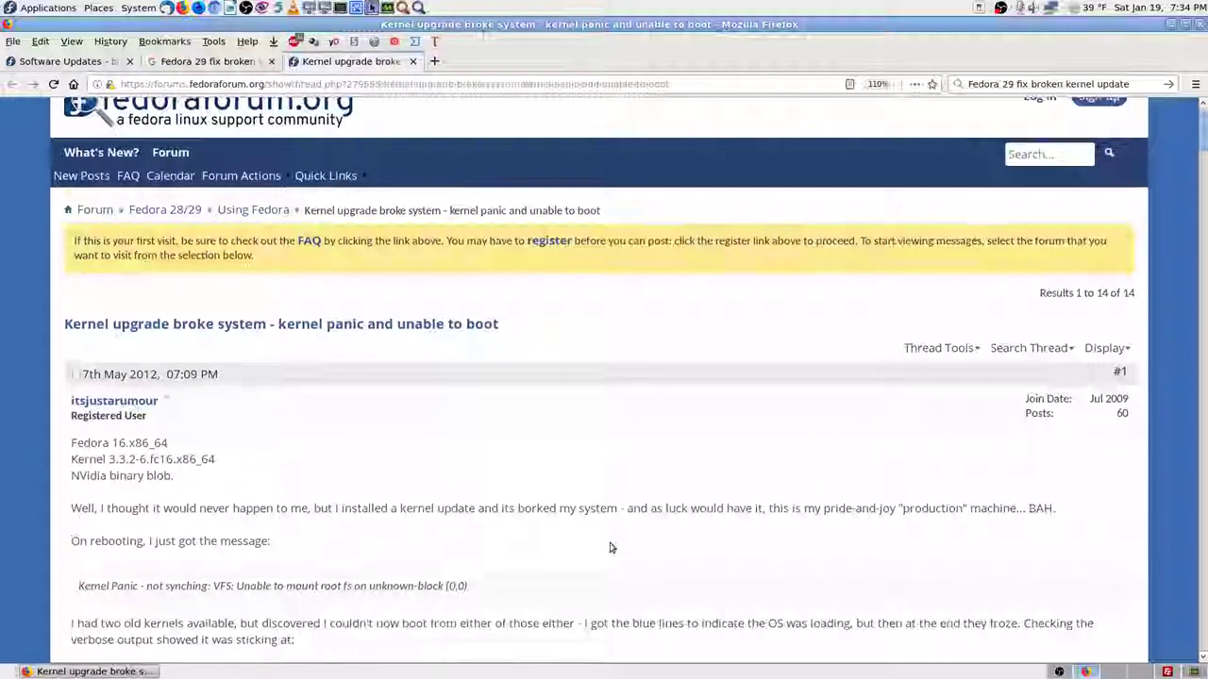
scroll(655, 520, "down", 1)
scroll(320, 271, "up", 1)
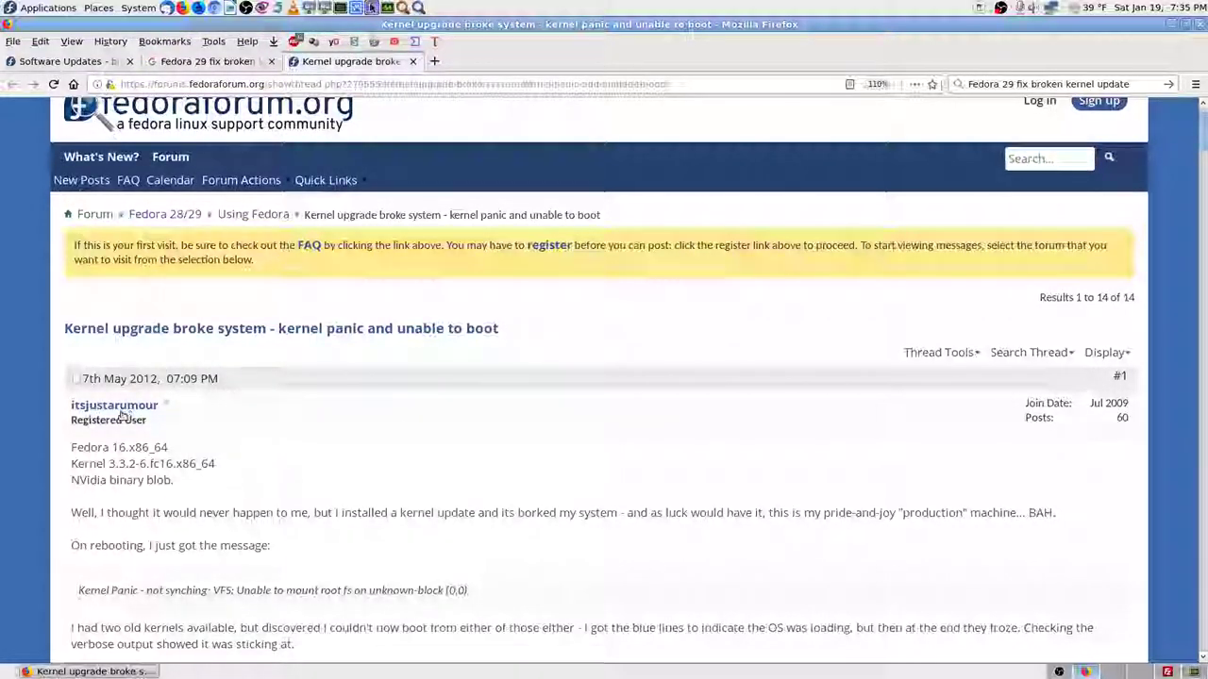
scroll(312, 418, "down", 5)
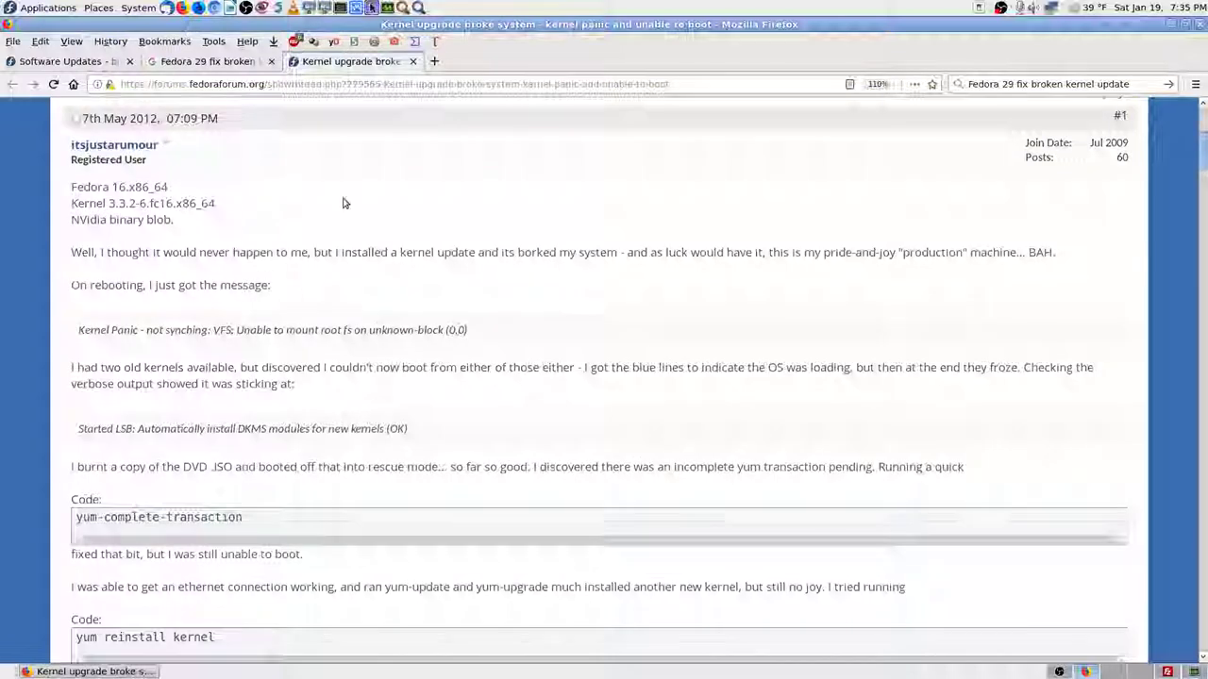
scroll(283, 378, "down", 3)
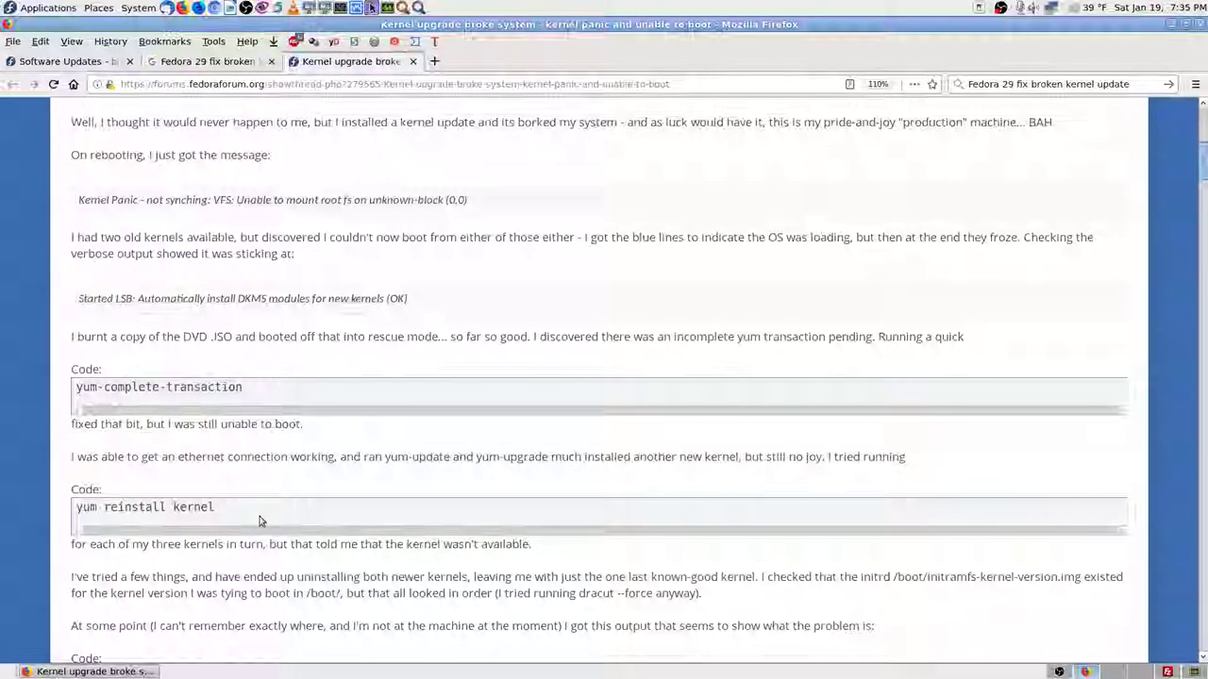
Bookmark the forum thread in the "Fedora 29 Linux" folder and continue reading the opening post.
left_click(932, 85)
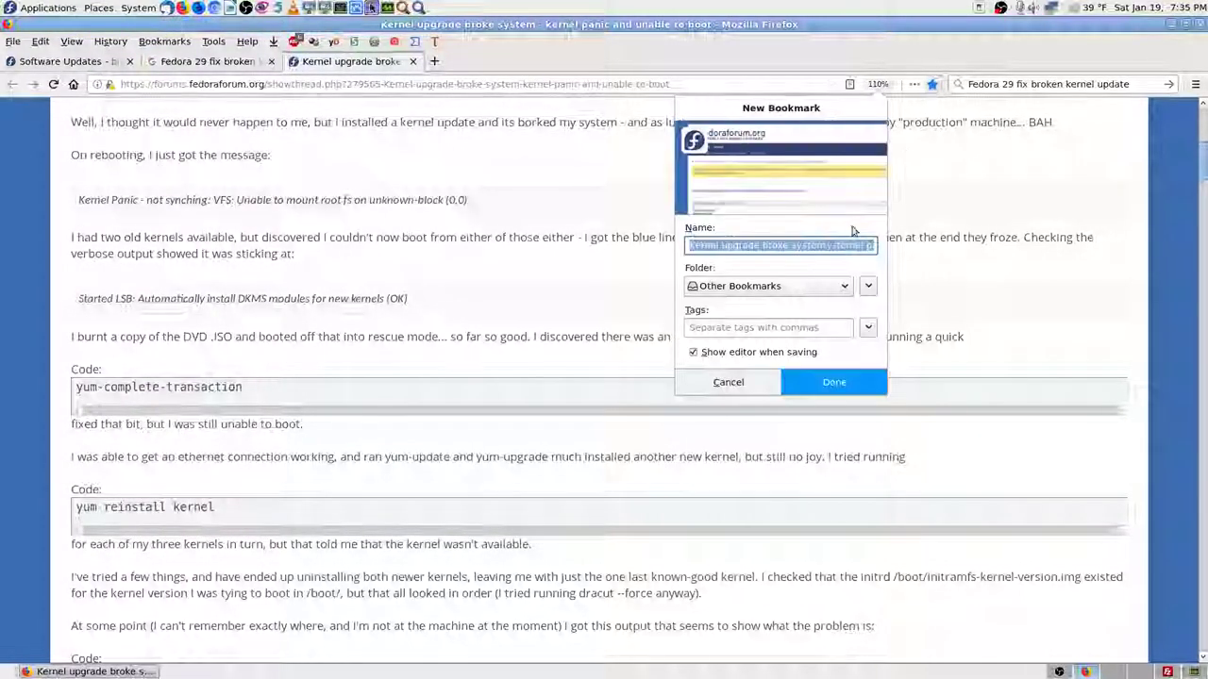
left_click(797, 286)
left_click(795, 385)
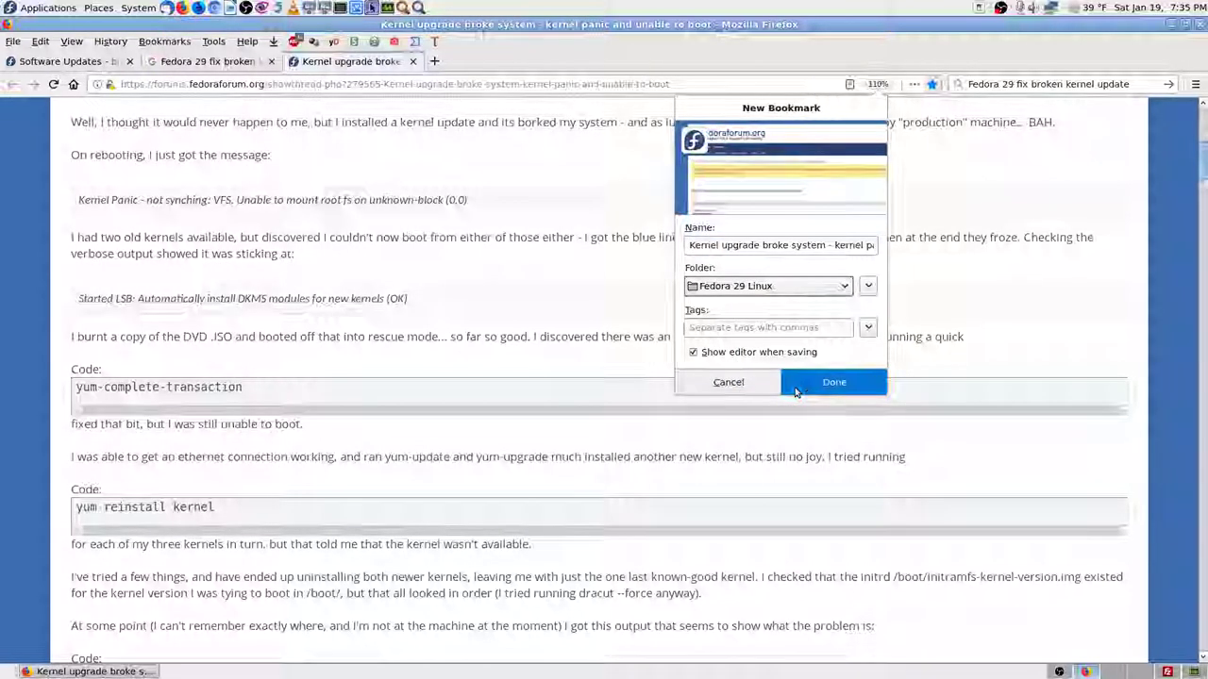
left_click(803, 382)
scroll(868, 439, "down", 2)
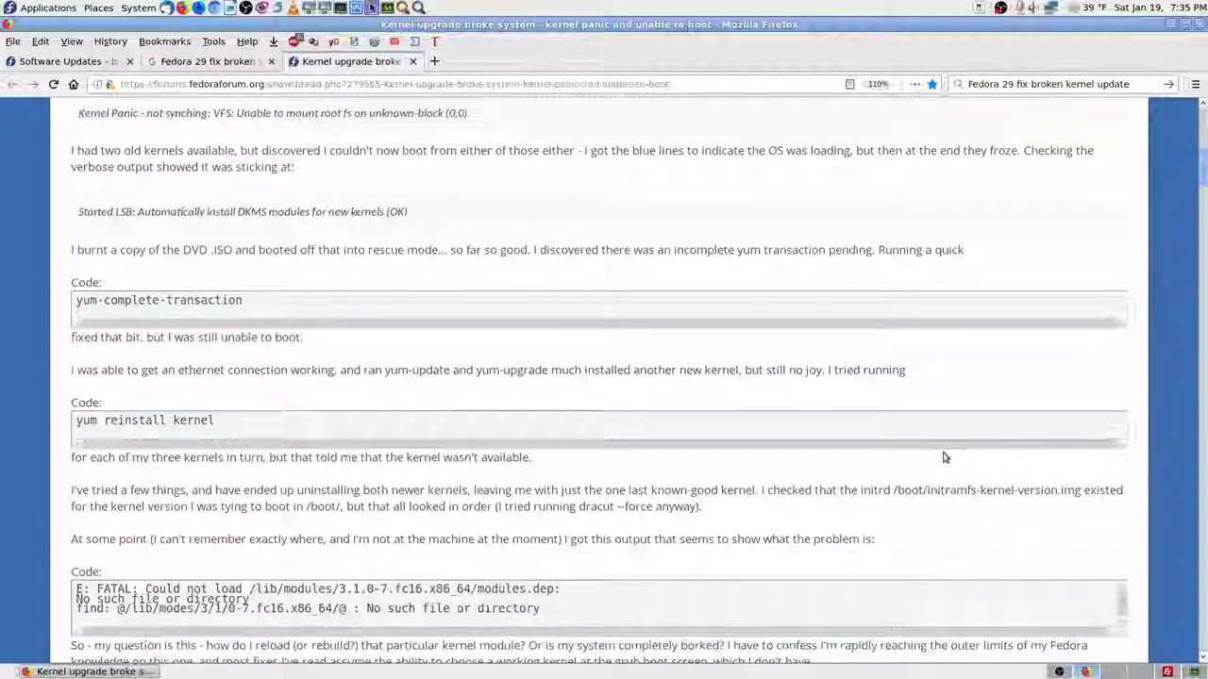
scroll(351, 494, "up", 3)
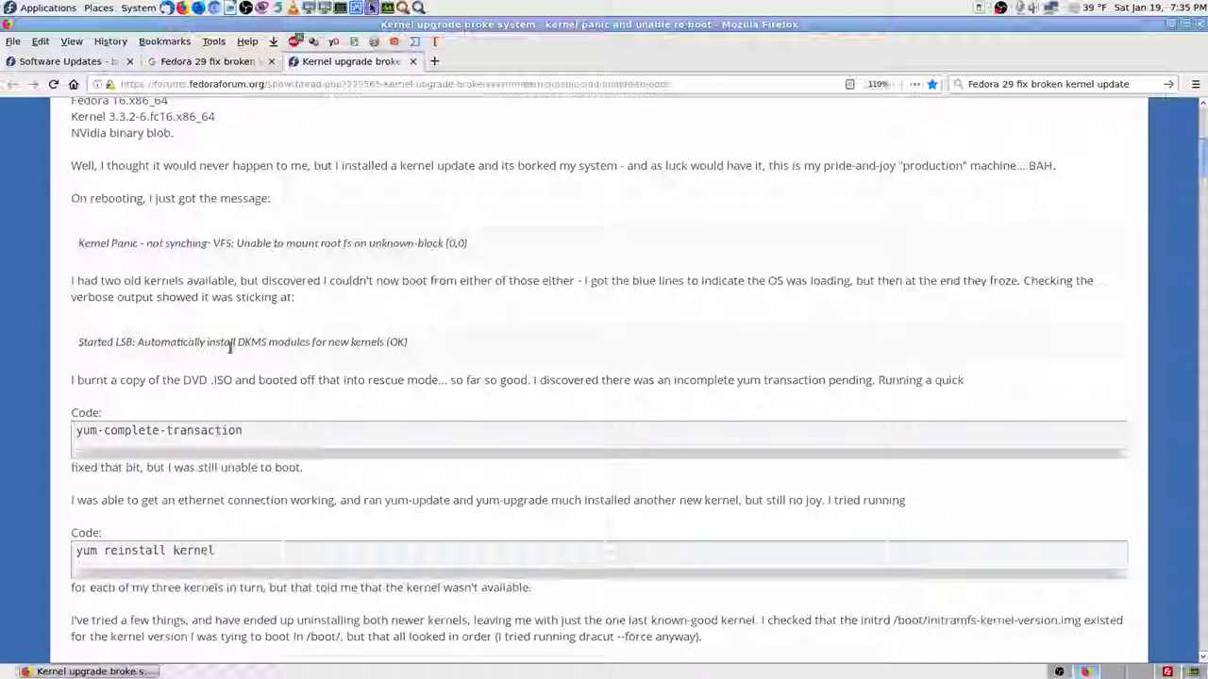
Return to the Google results for the kernel update problem and look over the top entries.
scroll(618, 373, "up", 3)
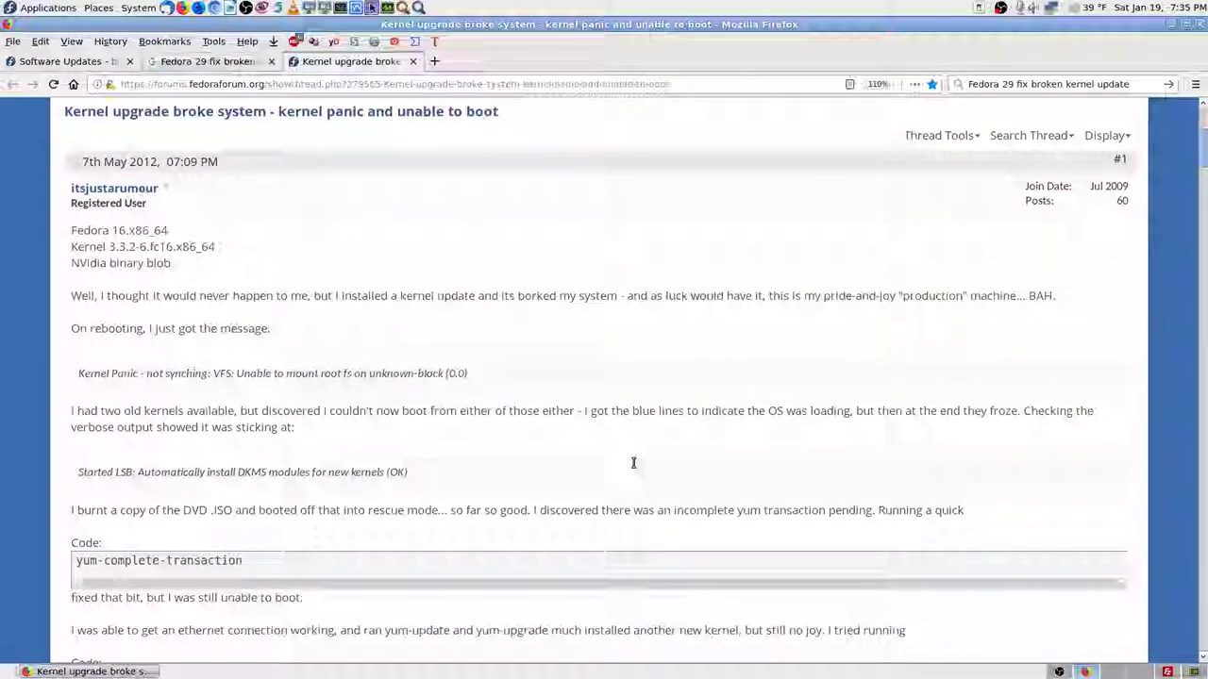
left_click(214, 61)
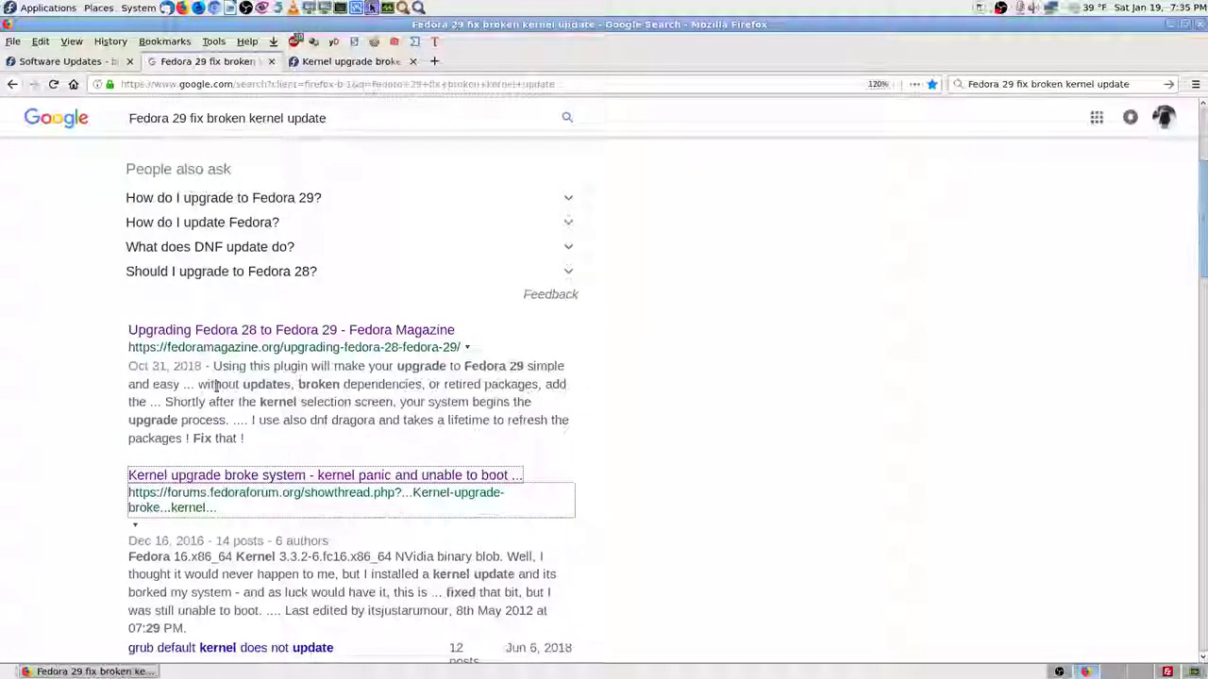
scroll(798, 390, "up", 5)
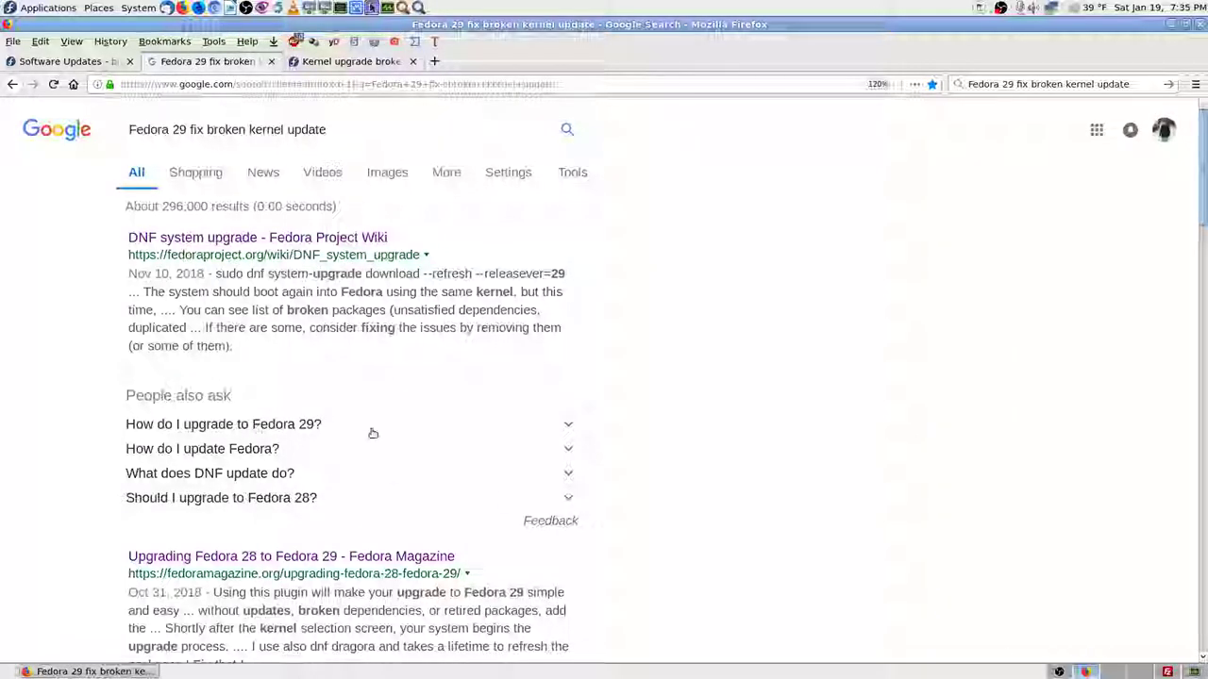
Switch to FileZilla and check the files and folders listed in the remote /var/www/html directory.
left_click(1153, 673)
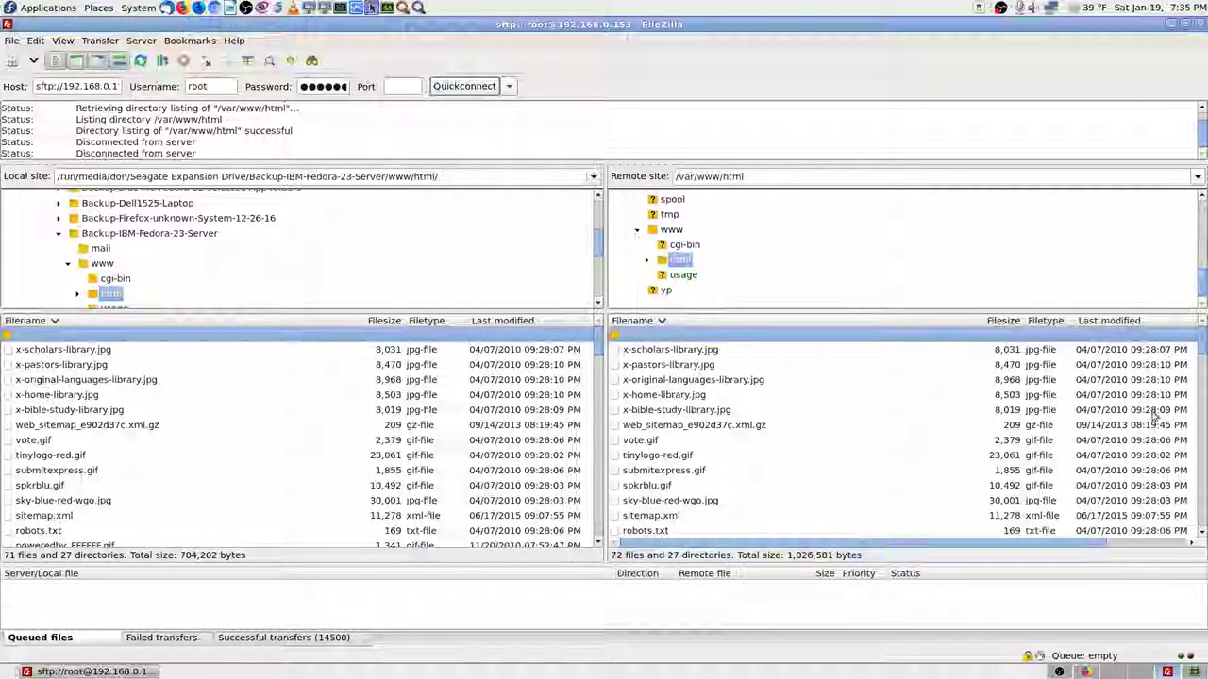
left_click_drag(1202, 352, 1203, 500)
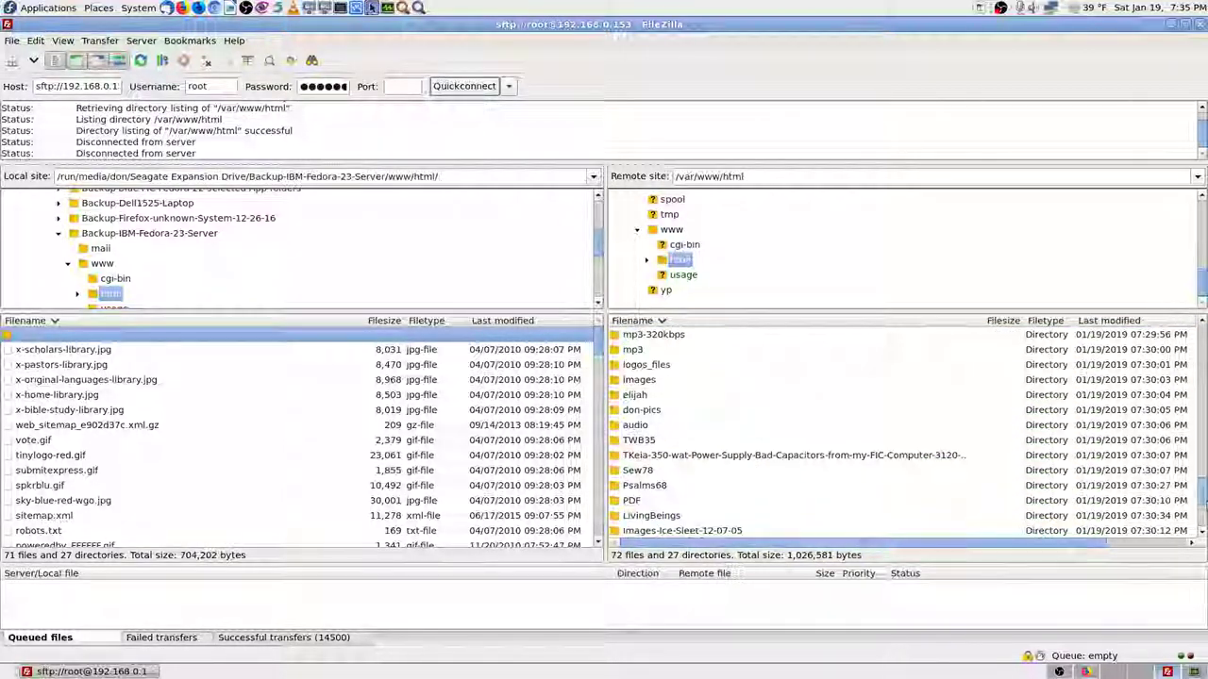
scroll(1203, 500, "down", 8)
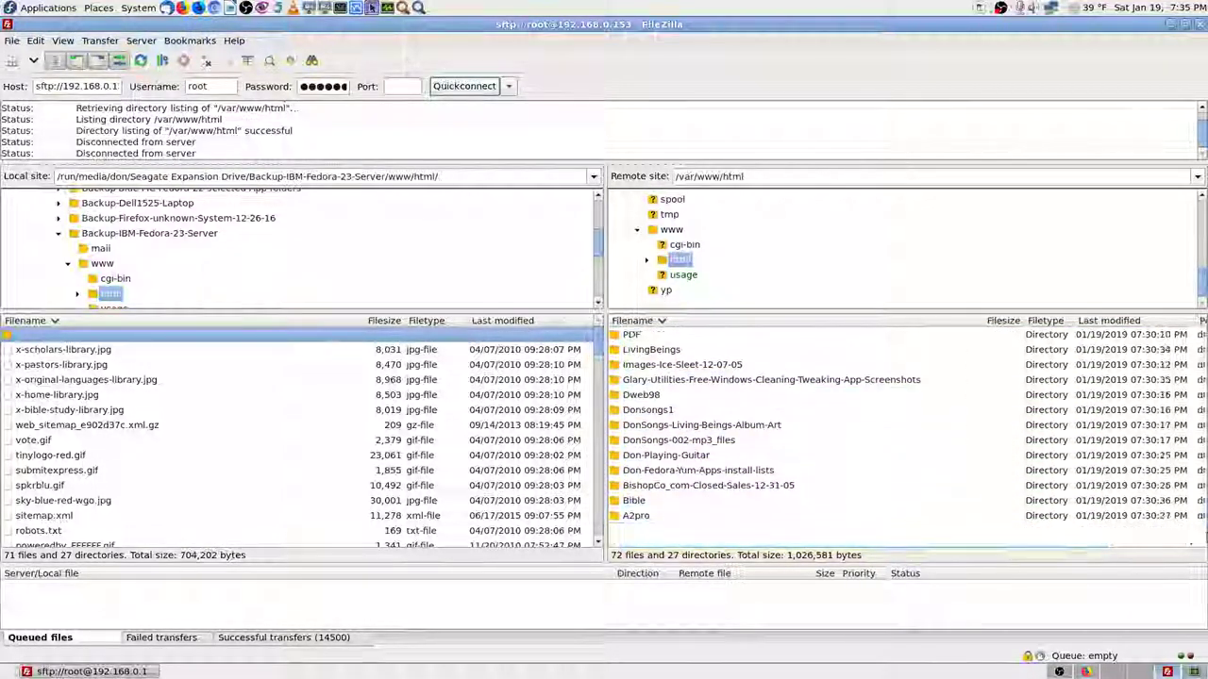
Disconnect from the SFTP server and close FileZilla.
left_click_drag(1204, 374, 1160, 289)
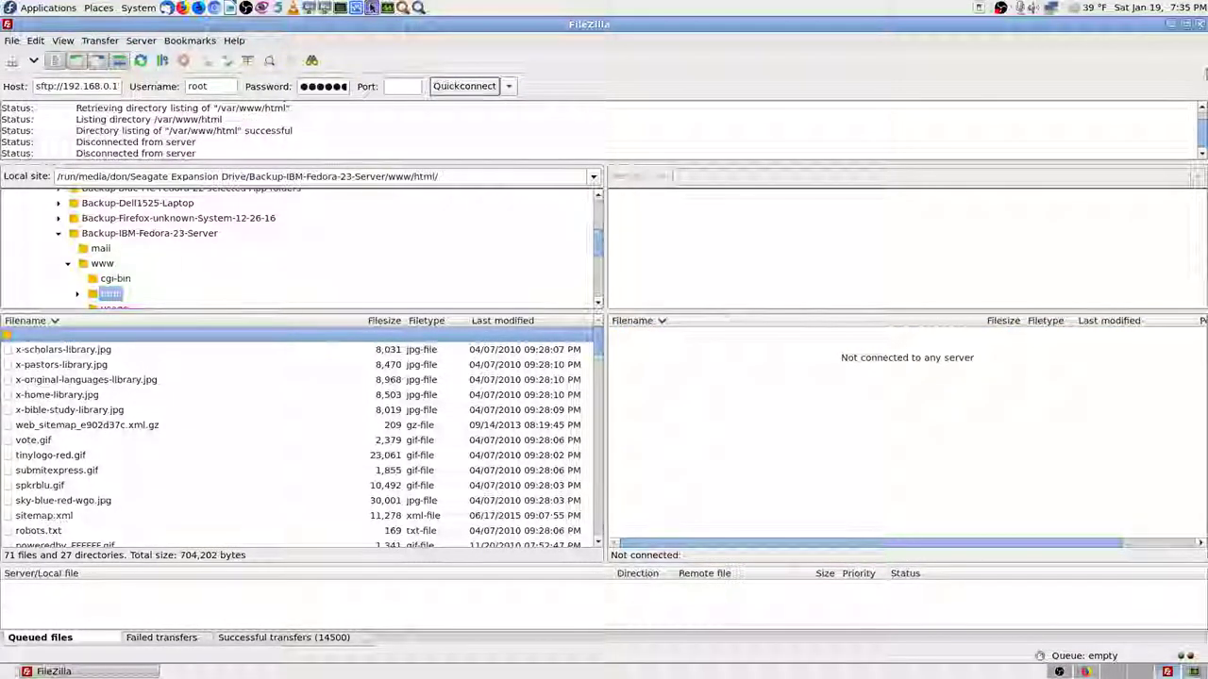
left_click(1182, 23)
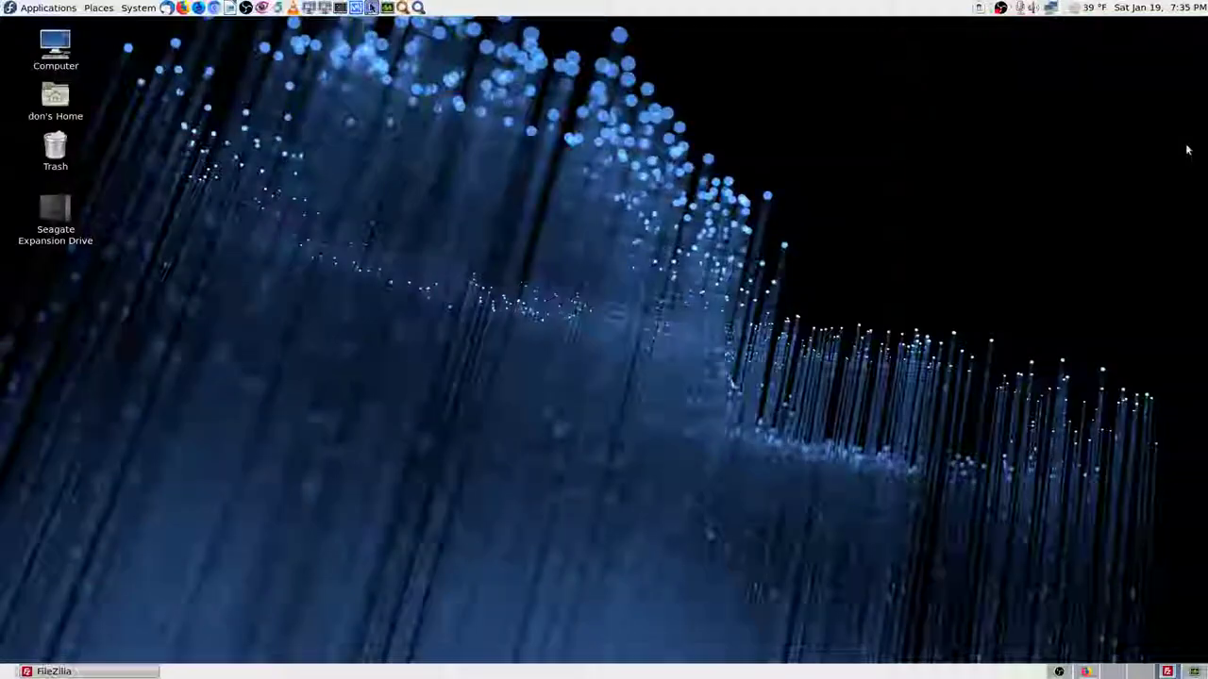
left_click(1058, 671)
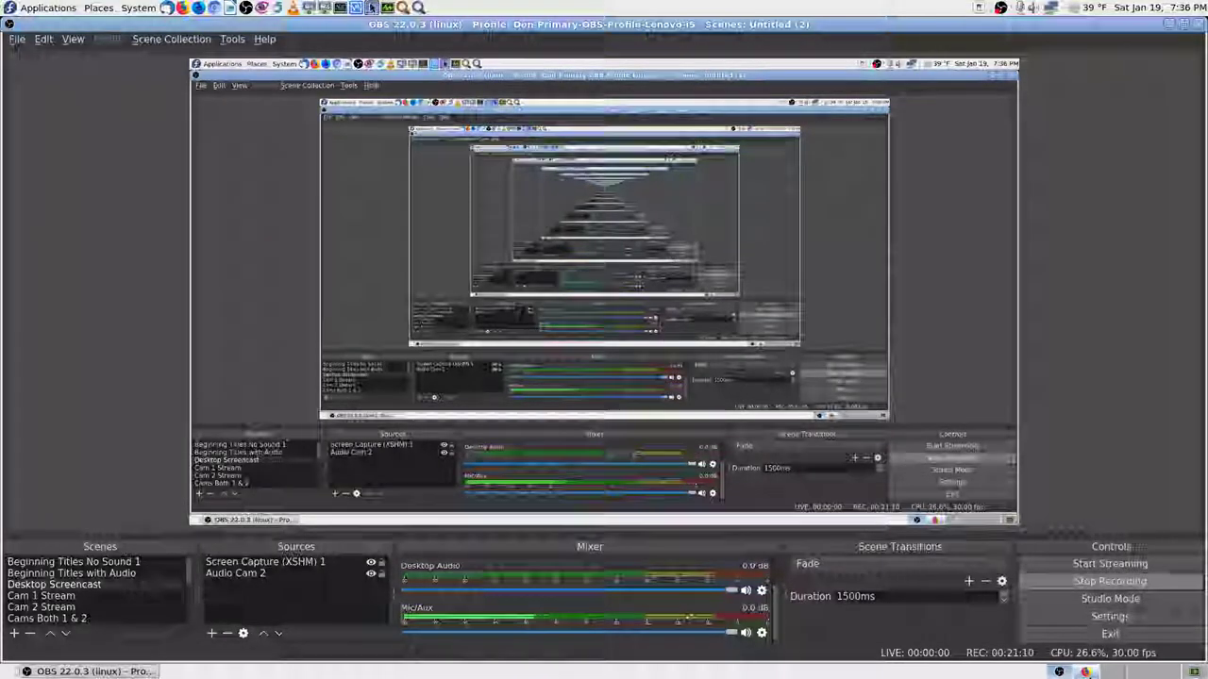
left_click(1058, 672)
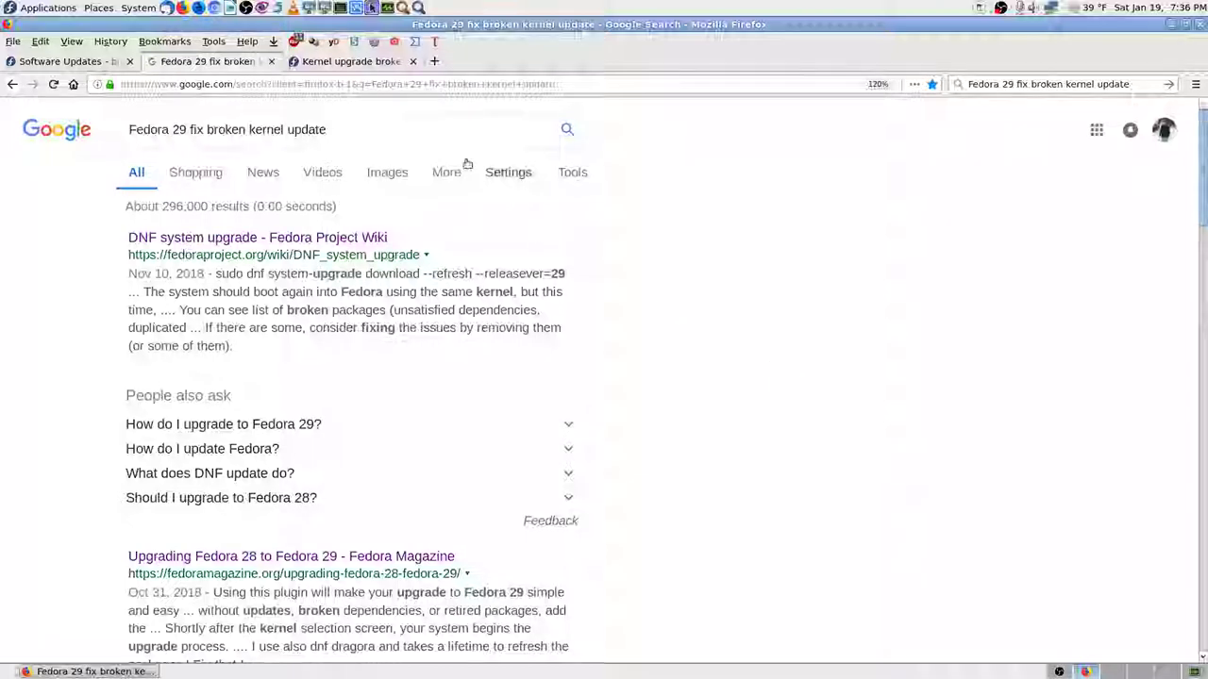
In Firefox, open the D-Link router's page at 192.168.0.1 in a new tab and log in with the filled-in admin password.
left_click(373, 61)
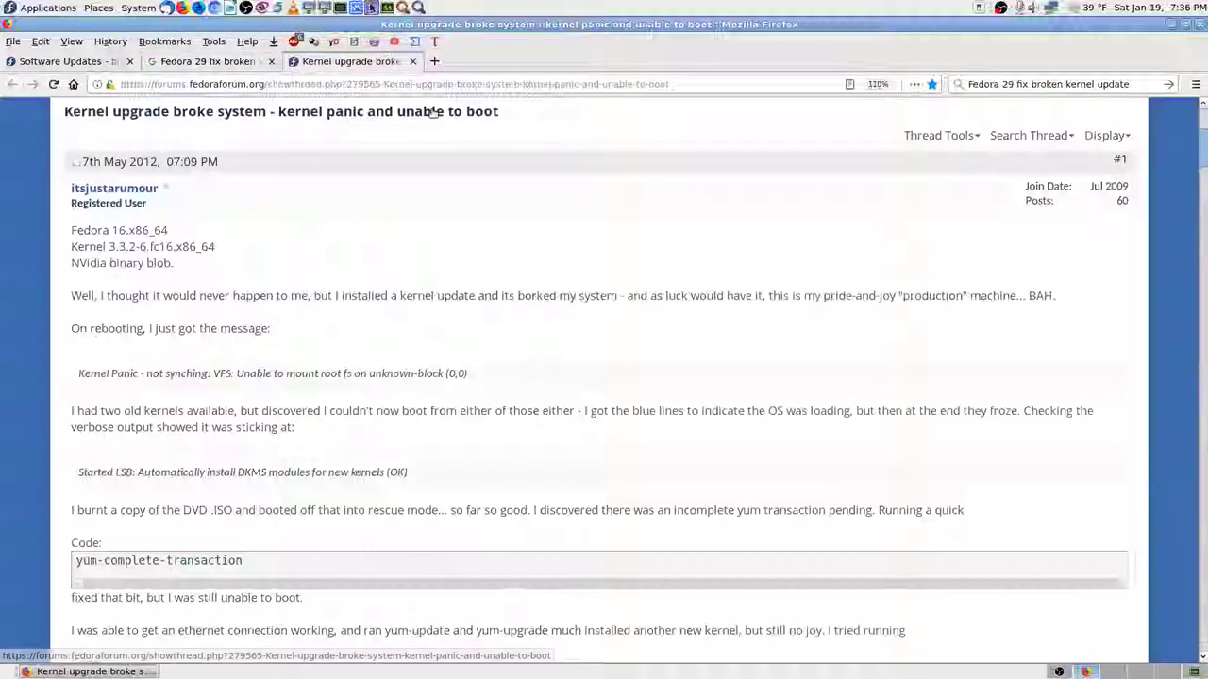
left_click(370, 84)
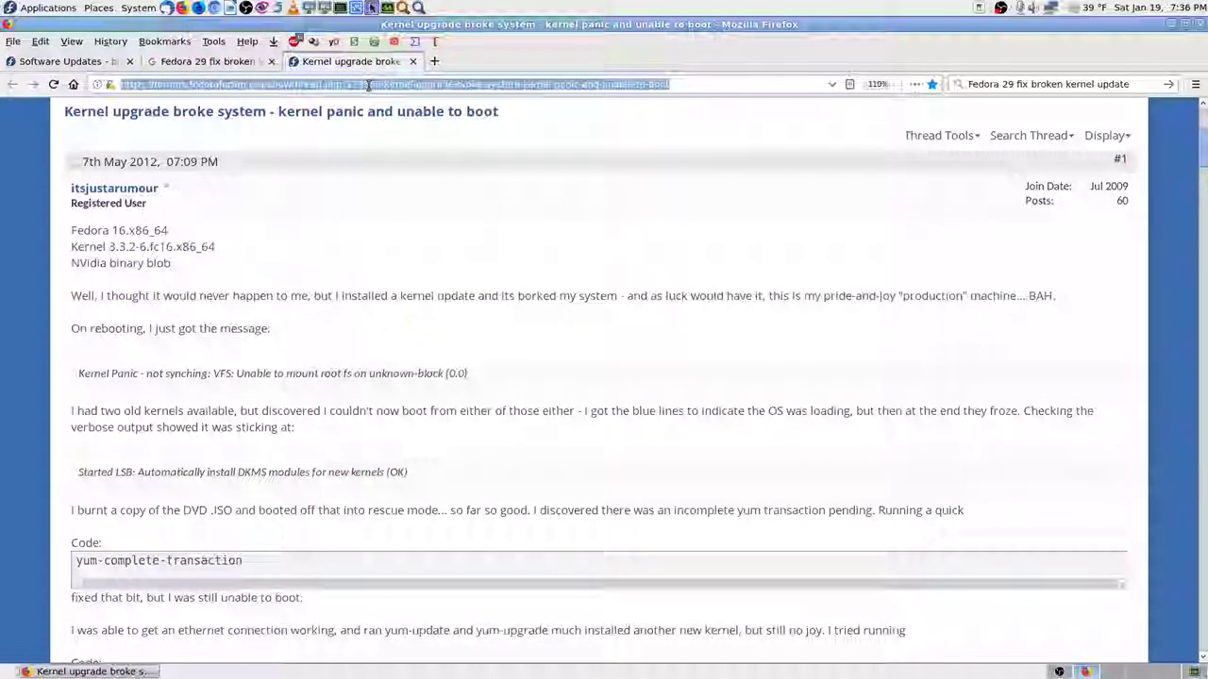
left_click(434, 61)
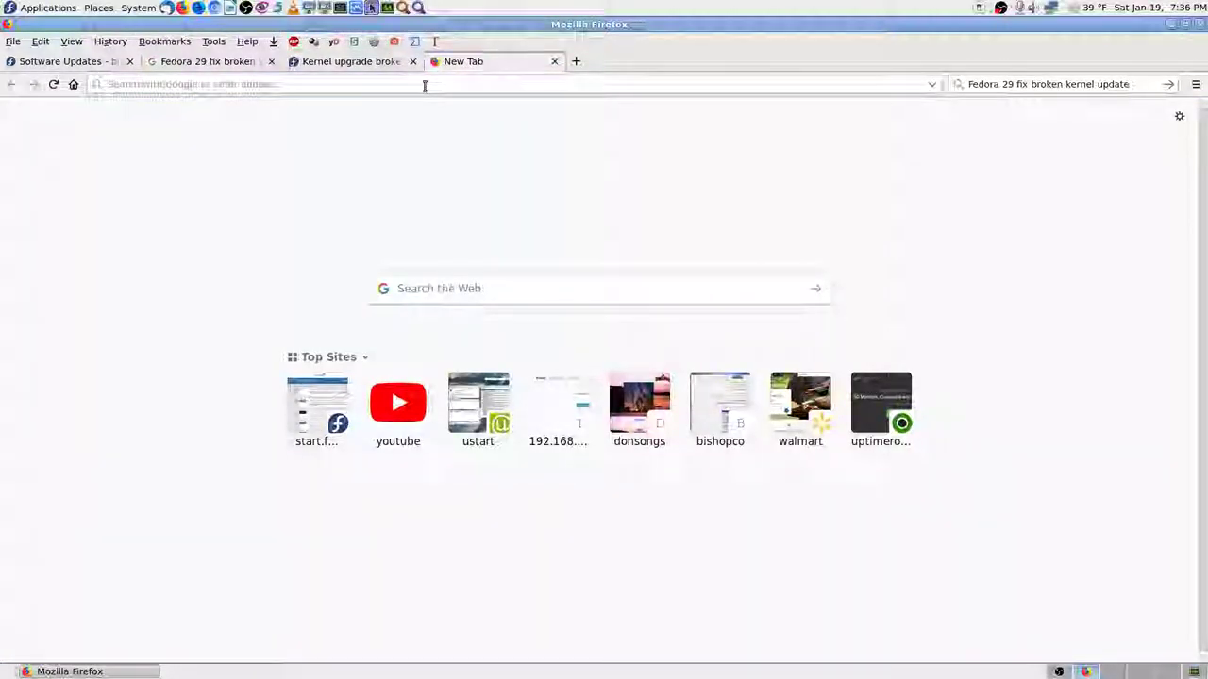
type("1")
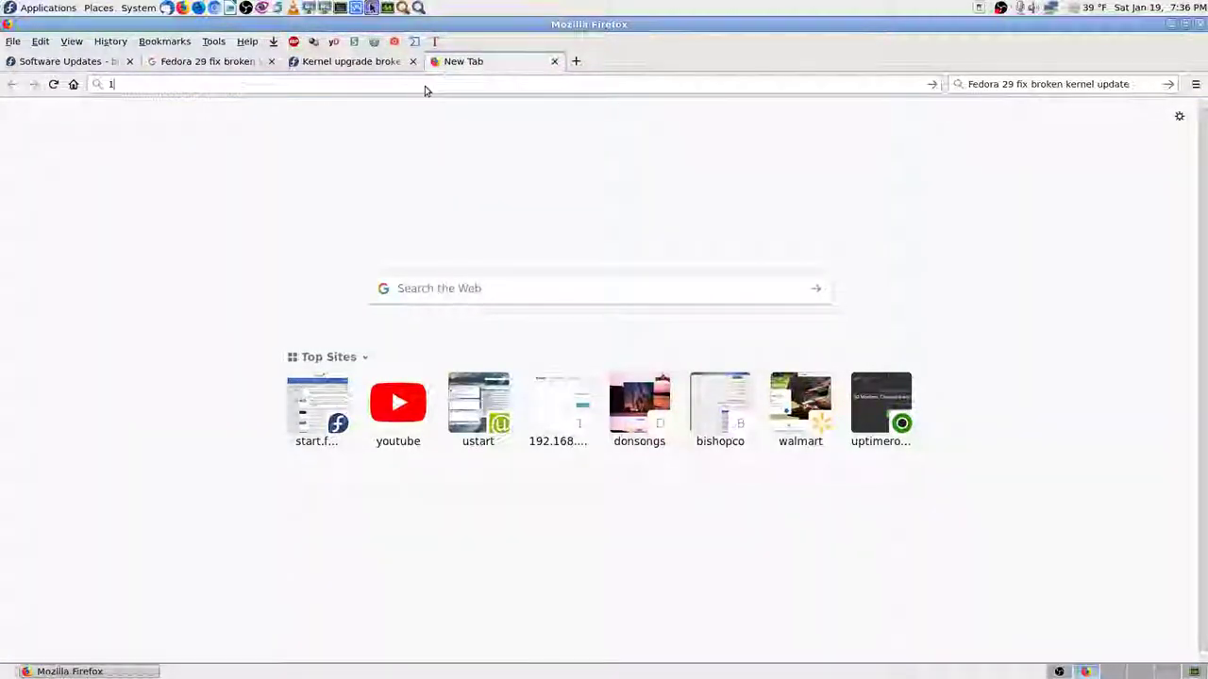
type("92")
key("Return")
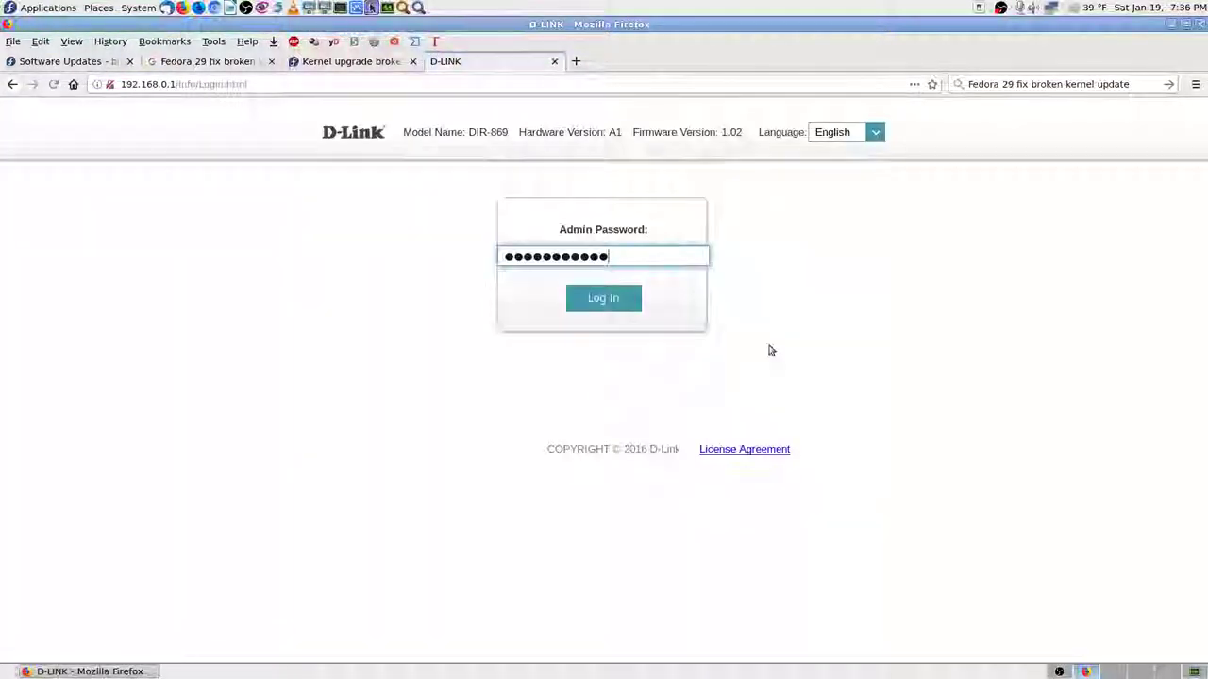
left_click(611, 301)
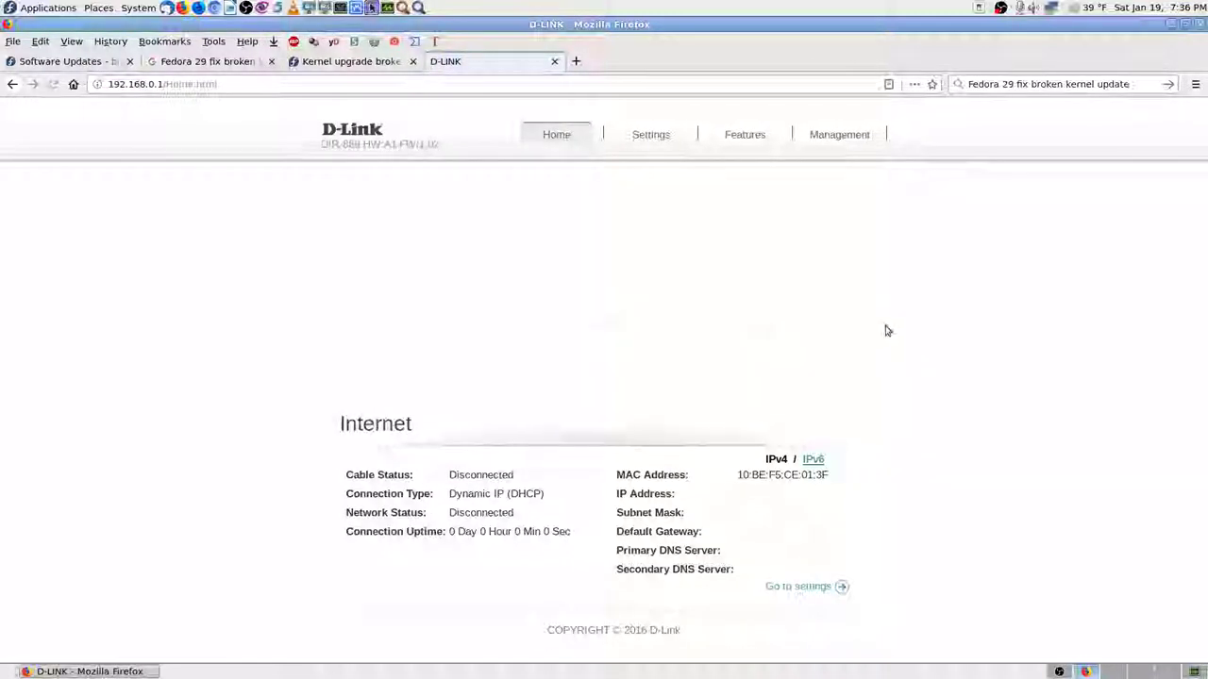
Check the Fedora server's IP address on its Software Updates page and open the router's Port Forwarding settings.
left_click(114, 66)
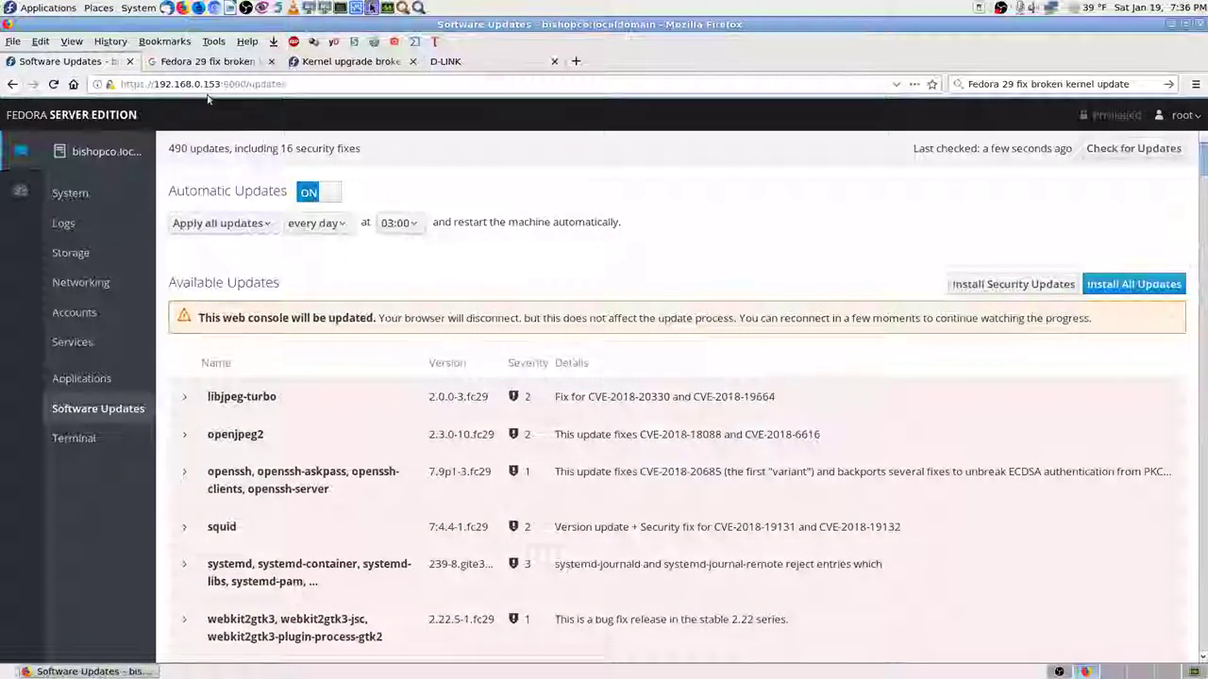
left_click(472, 62)
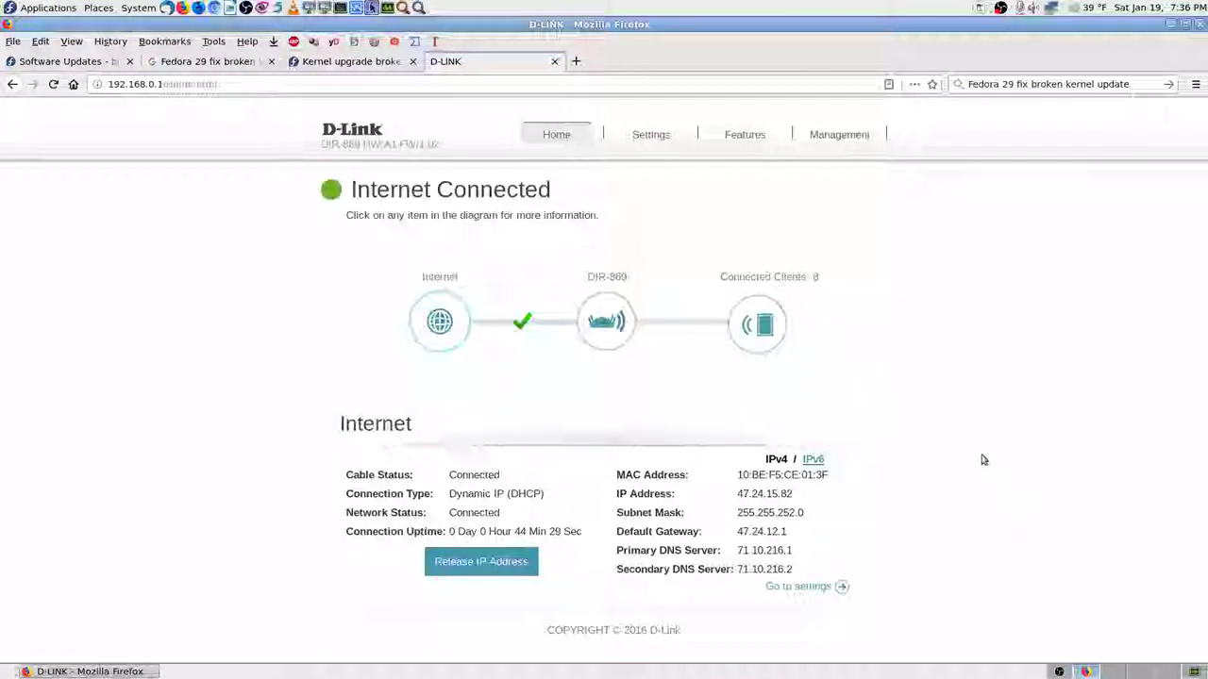
mouse_move(836, 146)
mouse_move(779, 137)
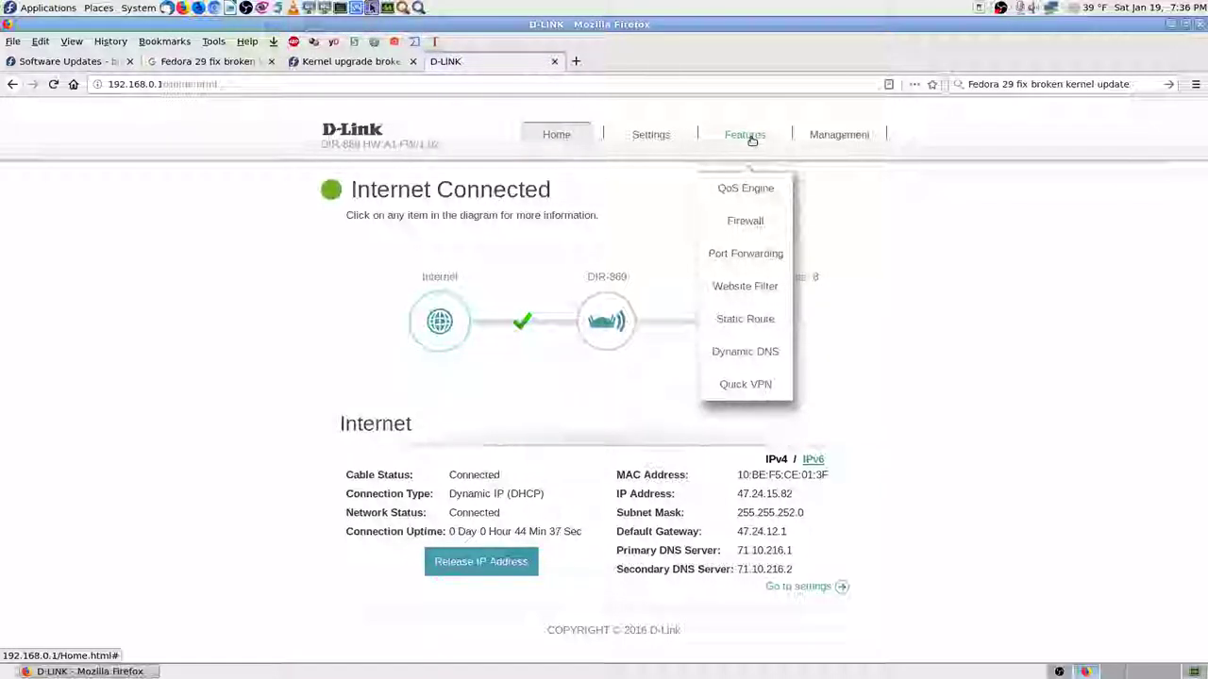
left_click(747, 261)
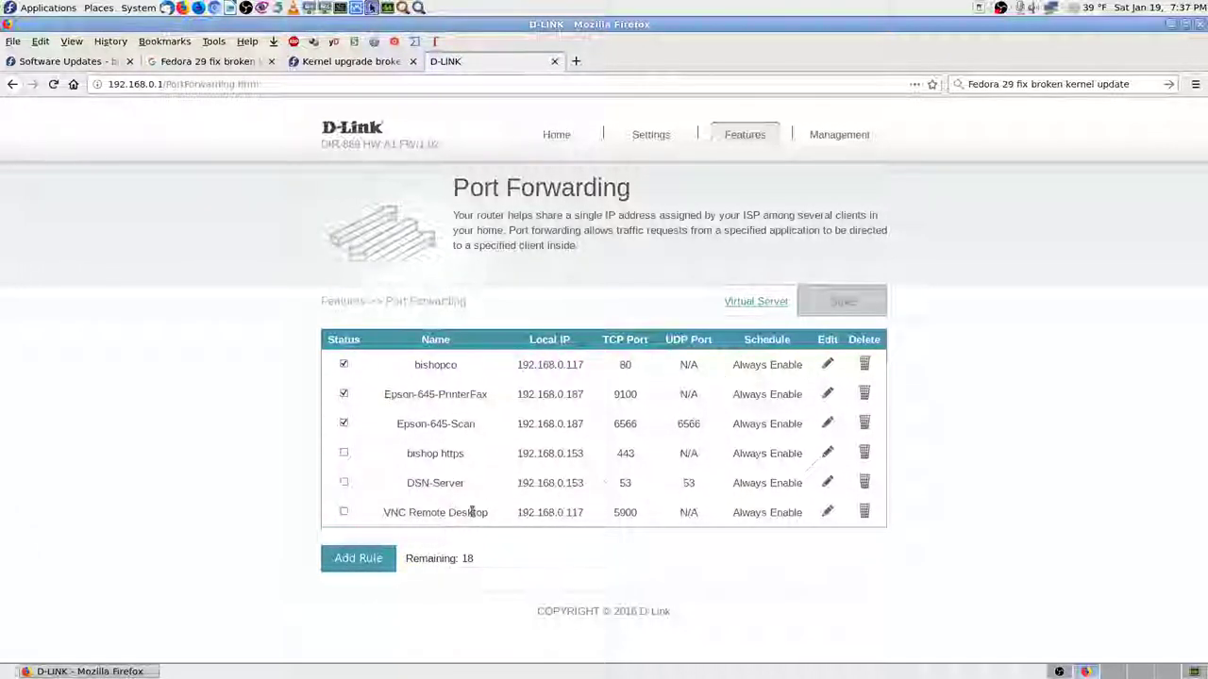
Set the local IP of the "bishopco" port forwarding rule to 192.168.0.153 and save the rules.
left_click(827, 364)
left_click(630, 248)
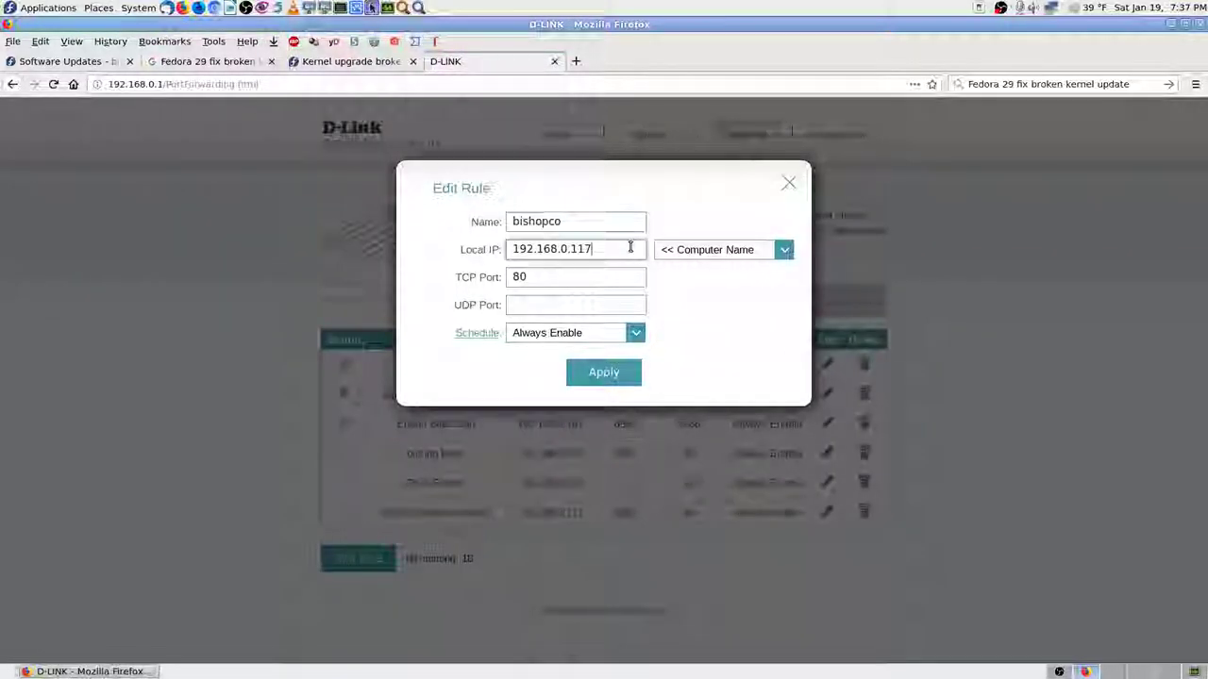
key("BackSpace")
key("BackSpace")
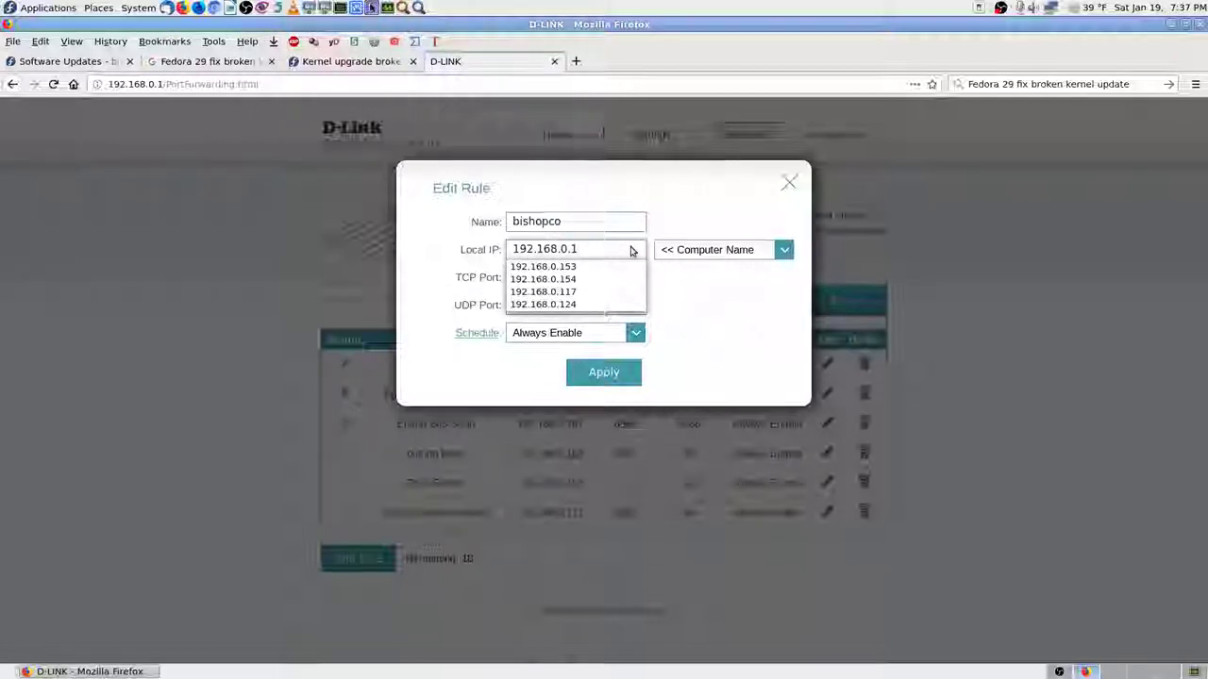
key("Down")
key("Return")
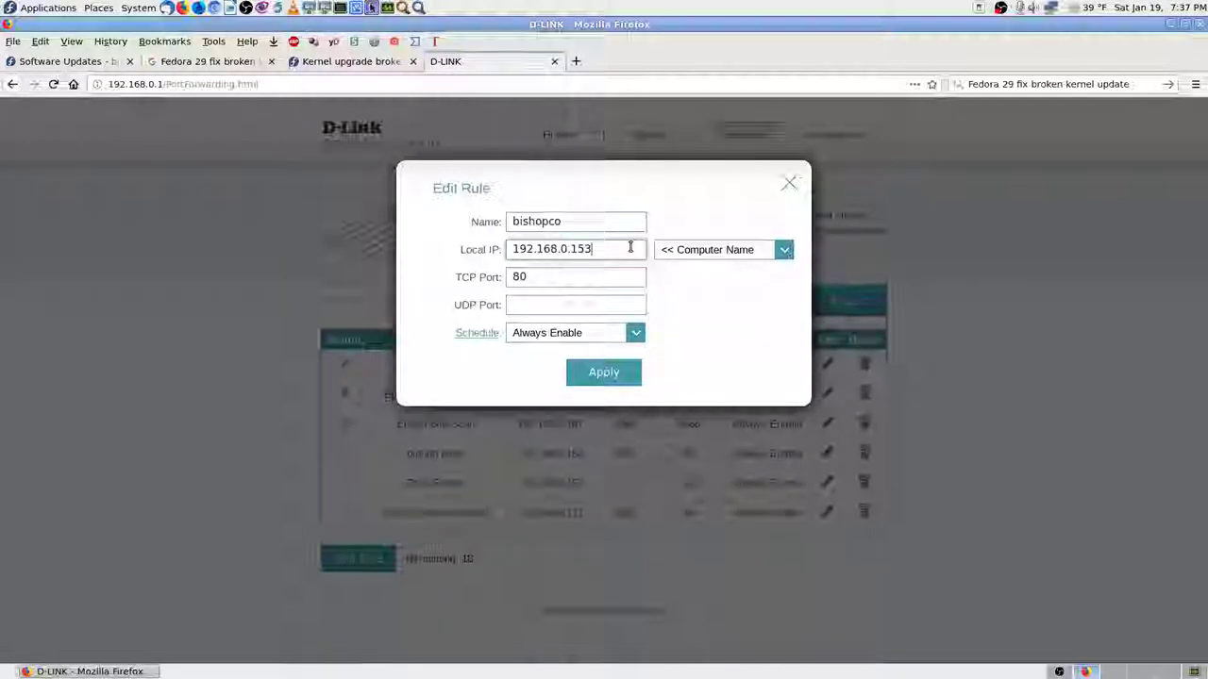
left_click(604, 373)
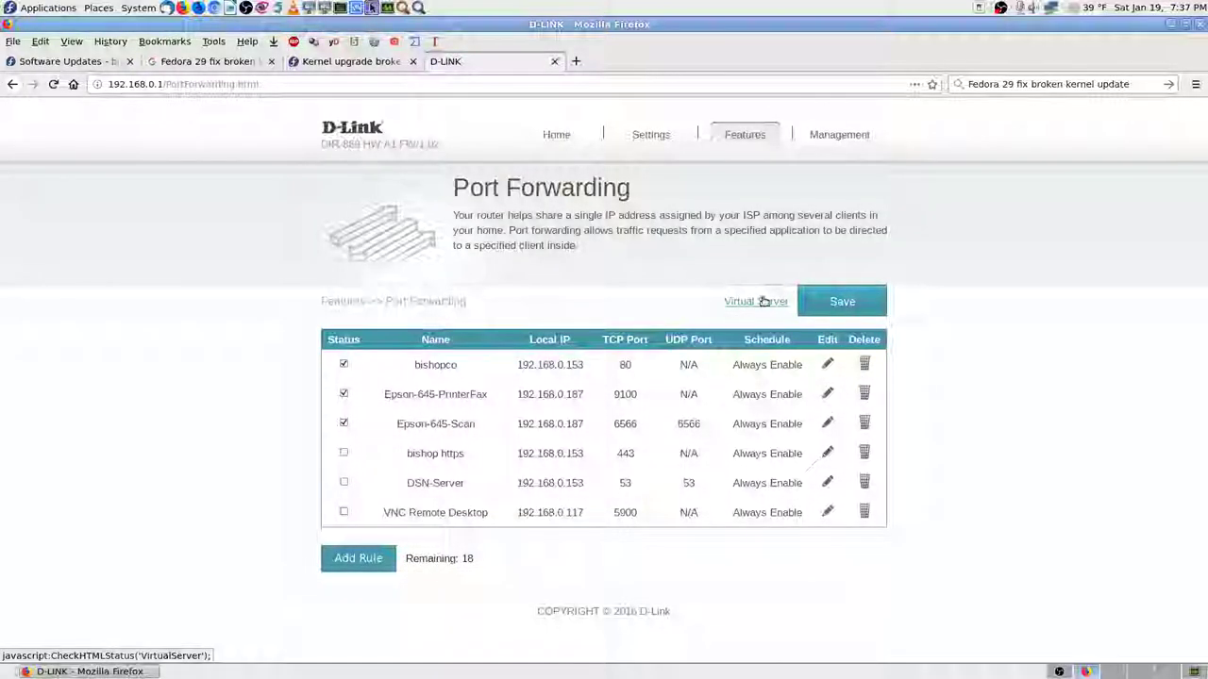
left_click(859, 298)
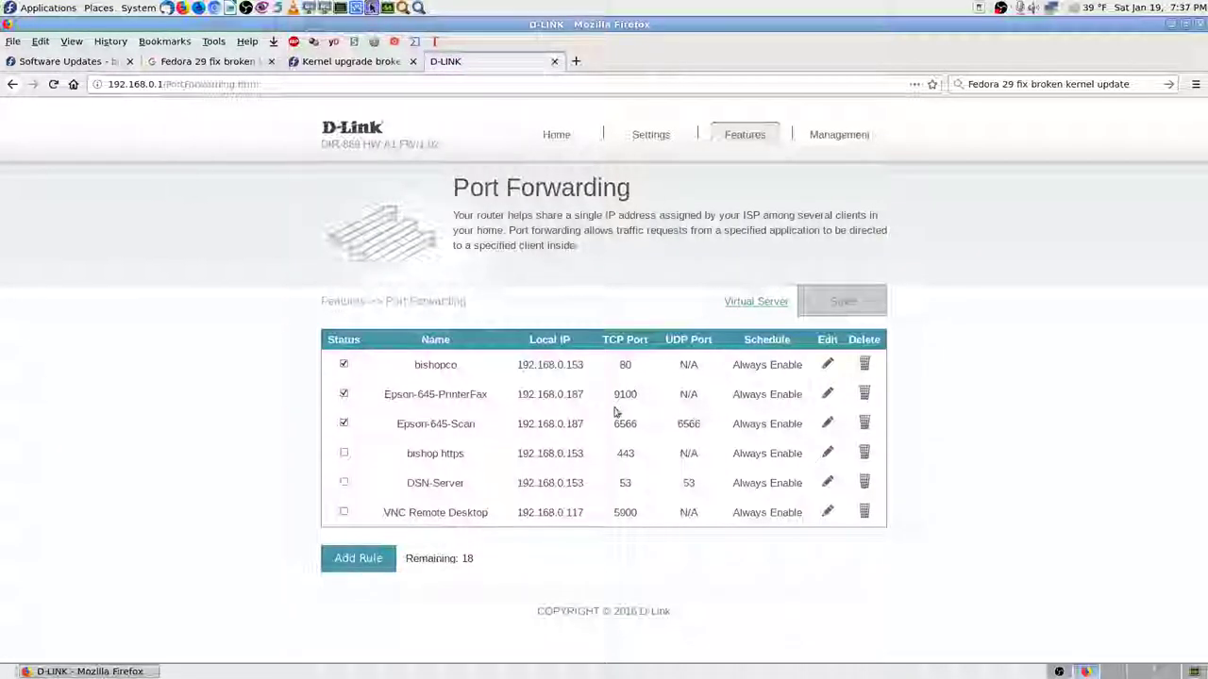
In the router's Virtual Server settings, set the HTTP rule's local IP to 192.168.0.153 and apply the change.
left_click(754, 301)
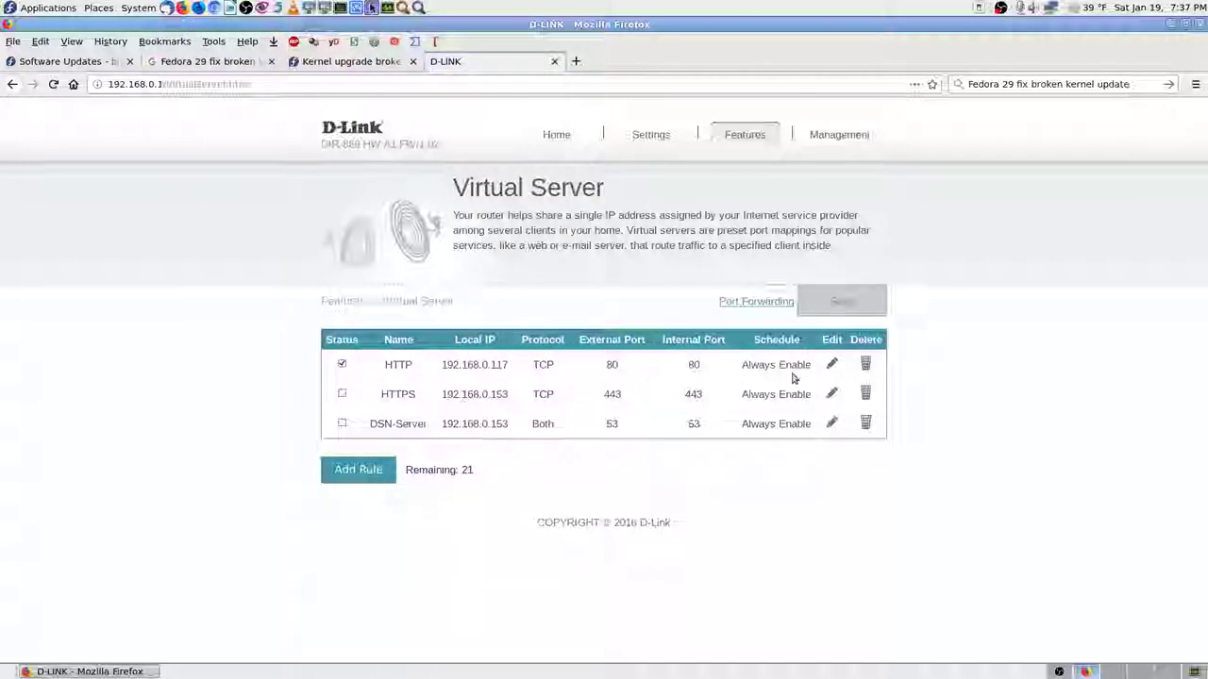
left_click(825, 364)
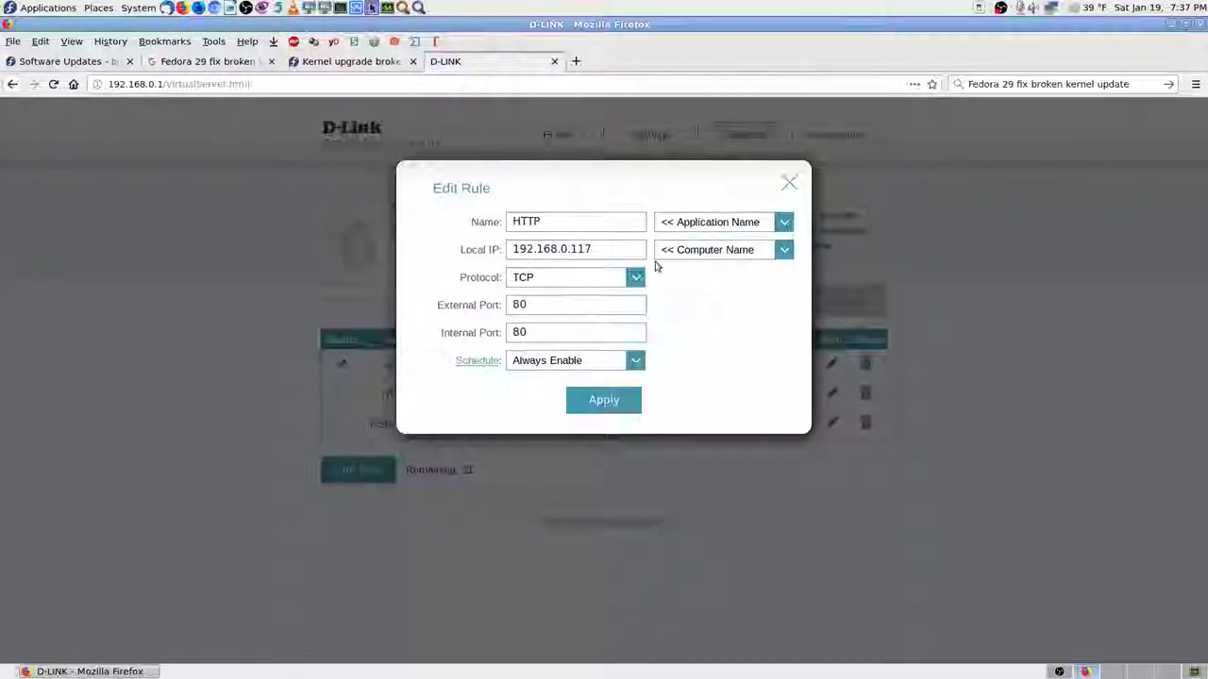
left_click(622, 249)
key("BackSpace")
key("BackSpace")
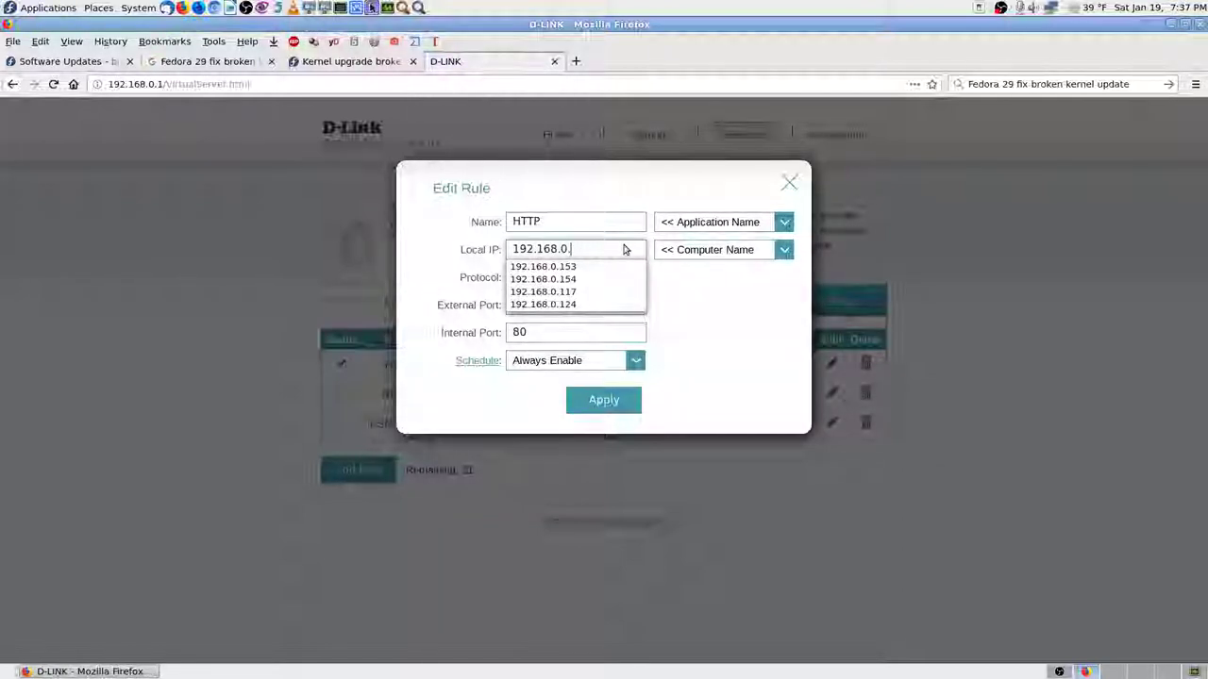
key("Down")
key("Return")
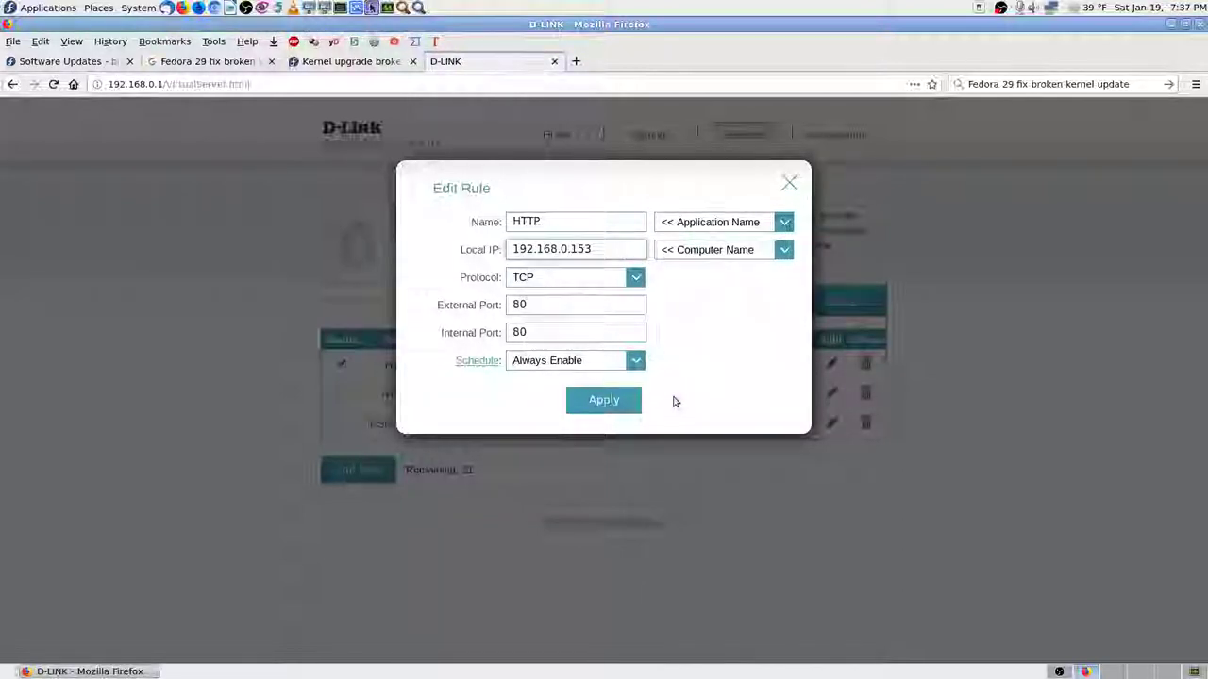
left_click(621, 404)
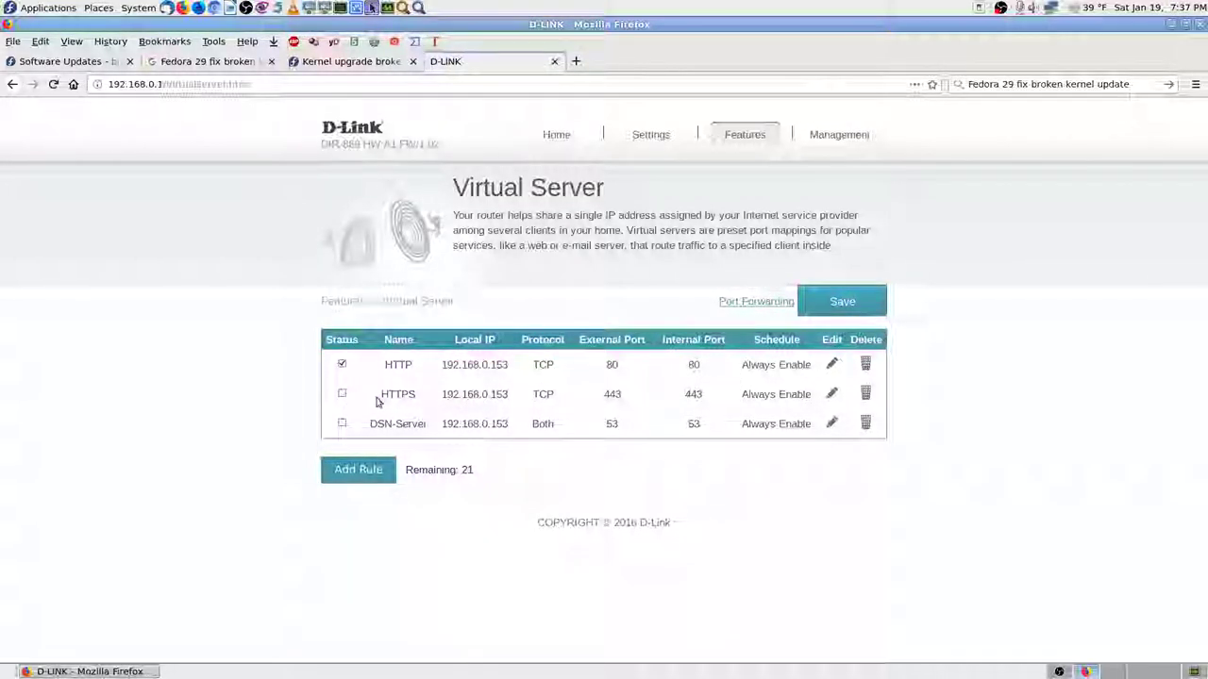
Enable the HTTPS virtual server rule and save the Virtual Server settings.
left_click(342, 395)
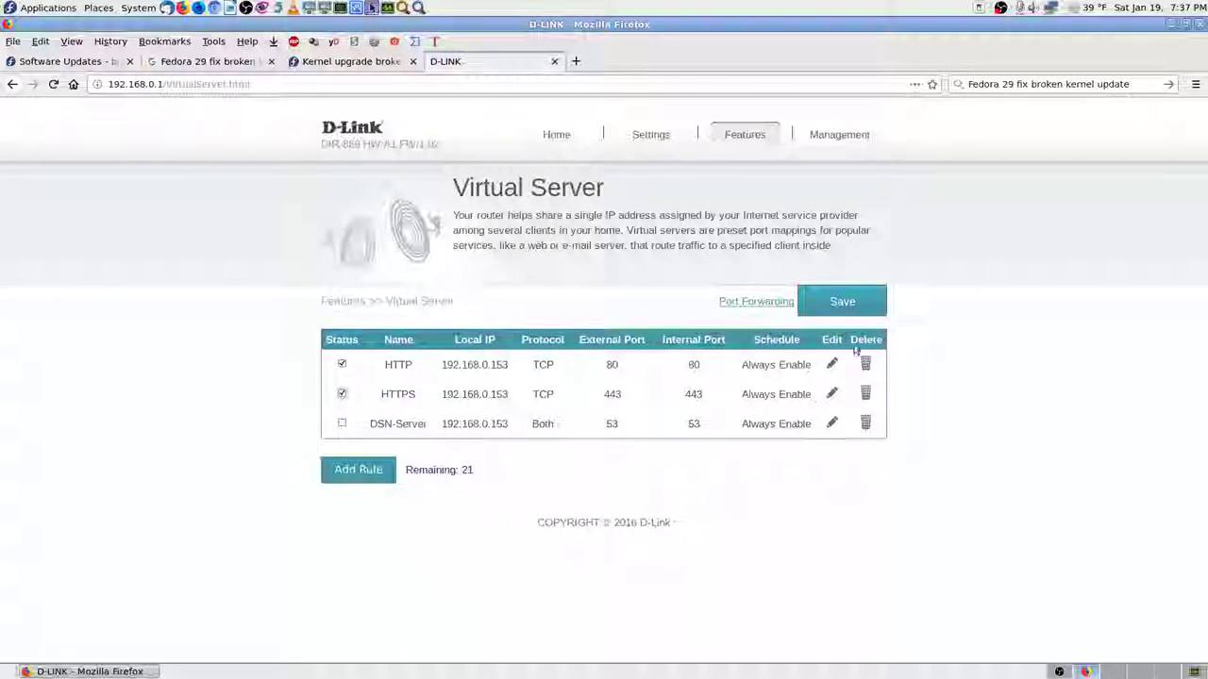
left_click(838, 302)
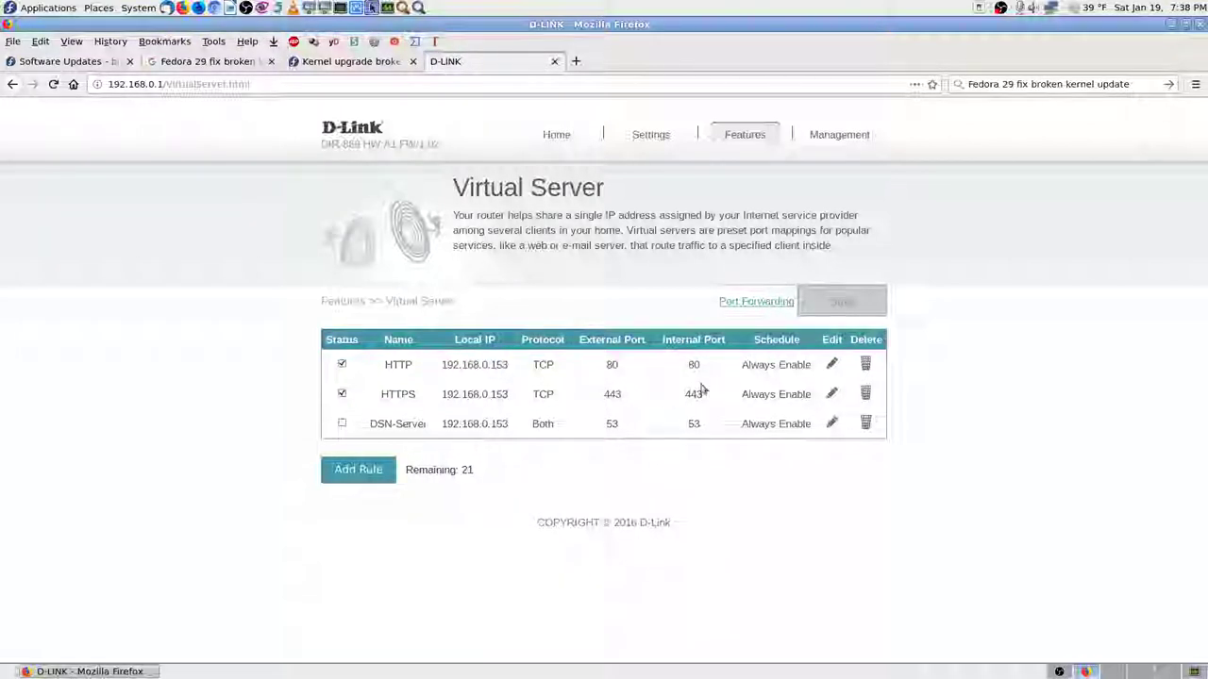
Return to the Port Forwarding settings, enable the "bishop https" rule and save.
left_click(772, 303)
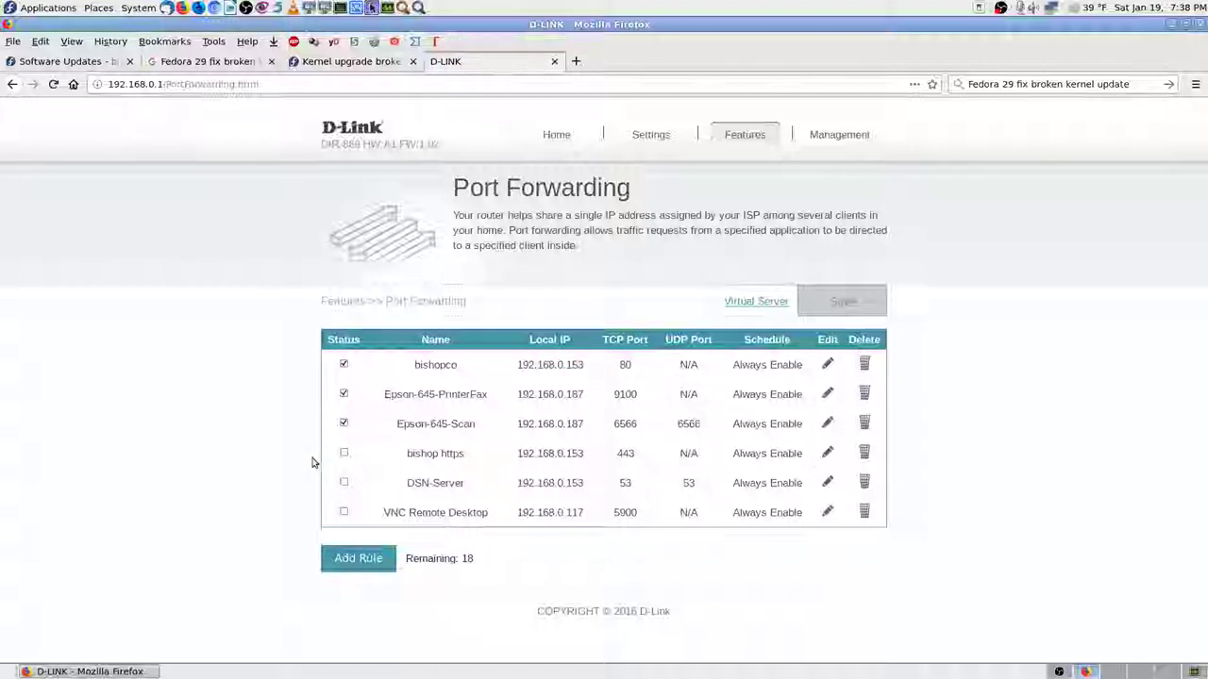
left_click(345, 453)
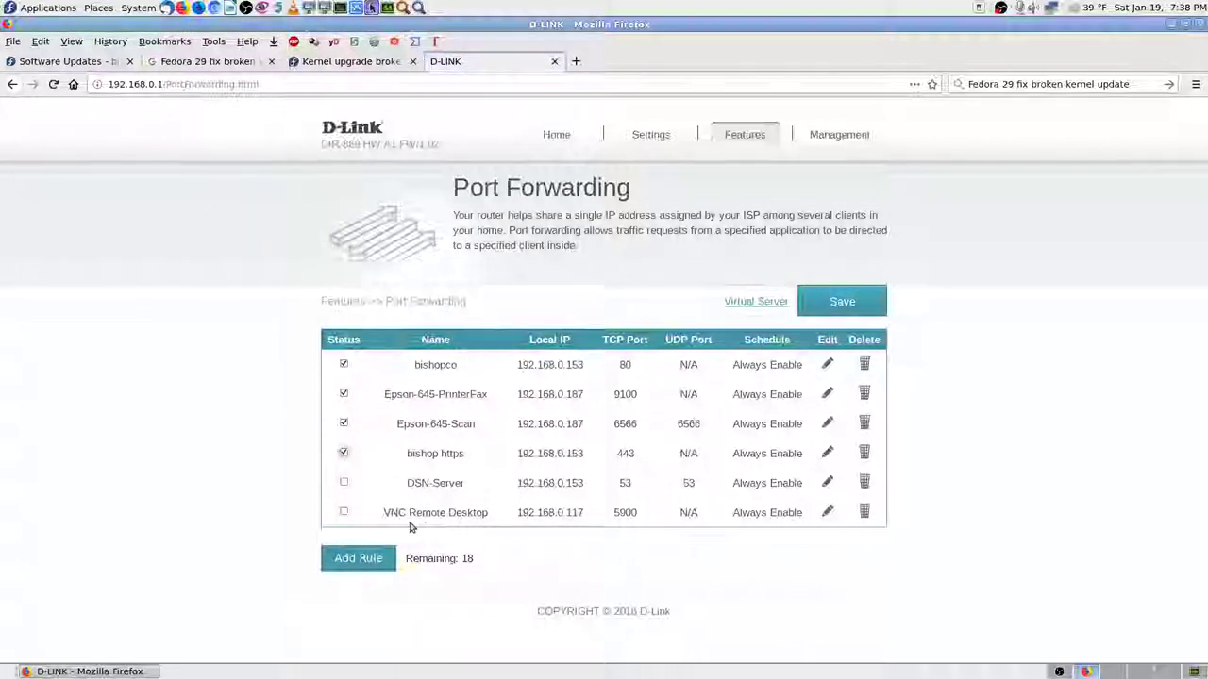
left_click(854, 303)
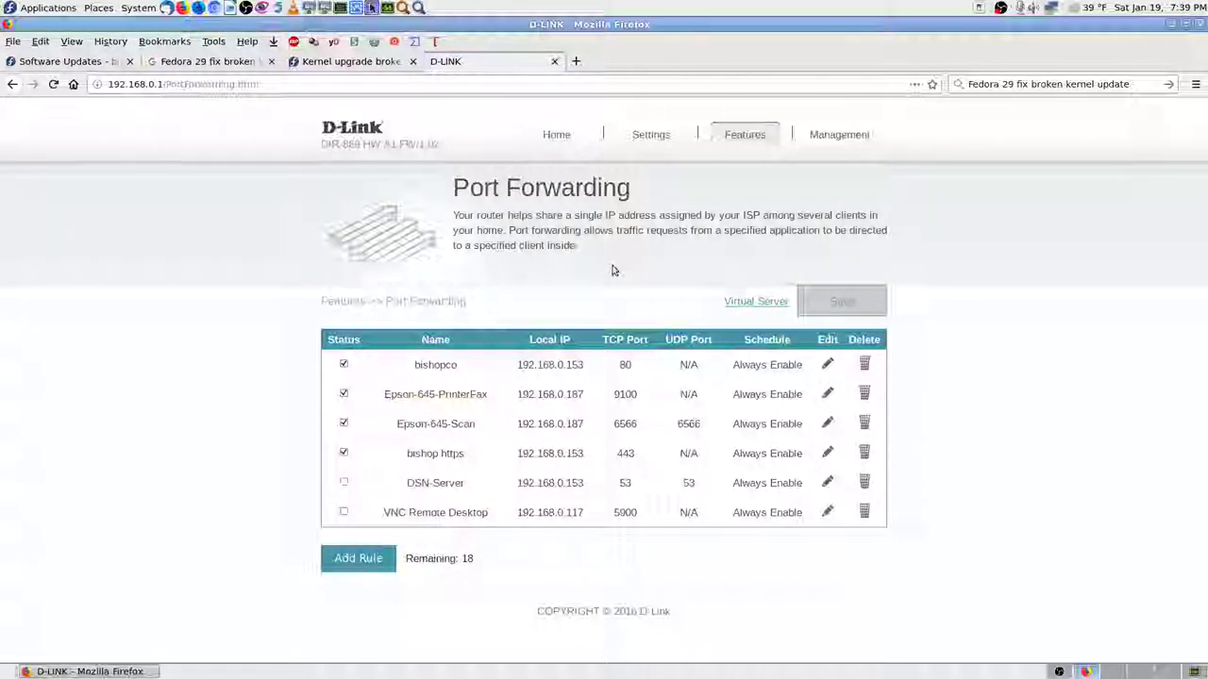
Recheck the router's Virtual Server rules and return to the Port Forwarding rules.
left_click(759, 301)
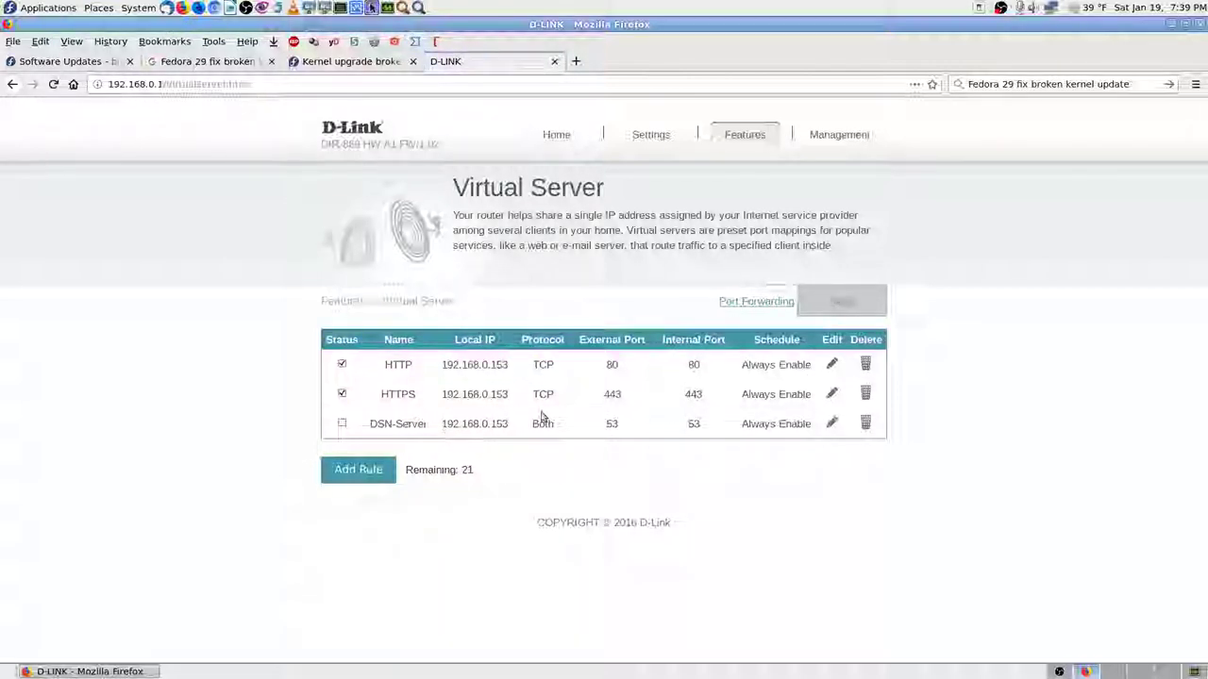
left_click(756, 302)
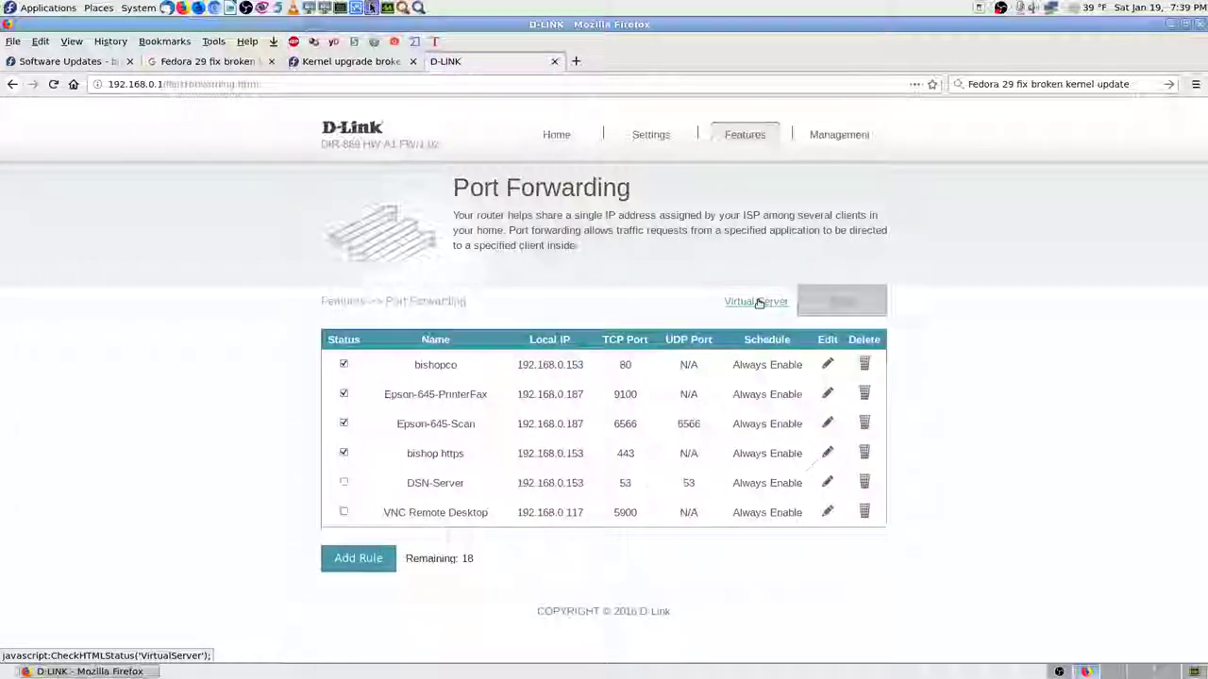
Open the Montastic website monitoring service in the current tab and show its checkpoints list.
left_click(366, 86)
key("ctrl+a")
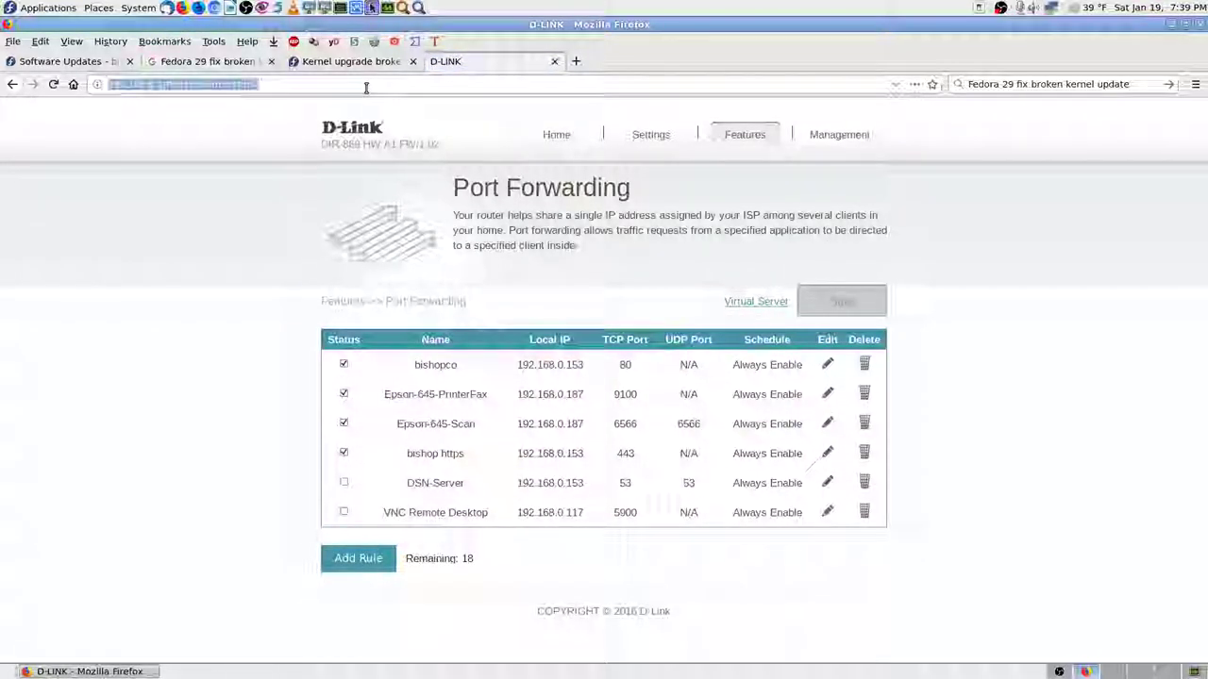
type("mon")
key("Return")
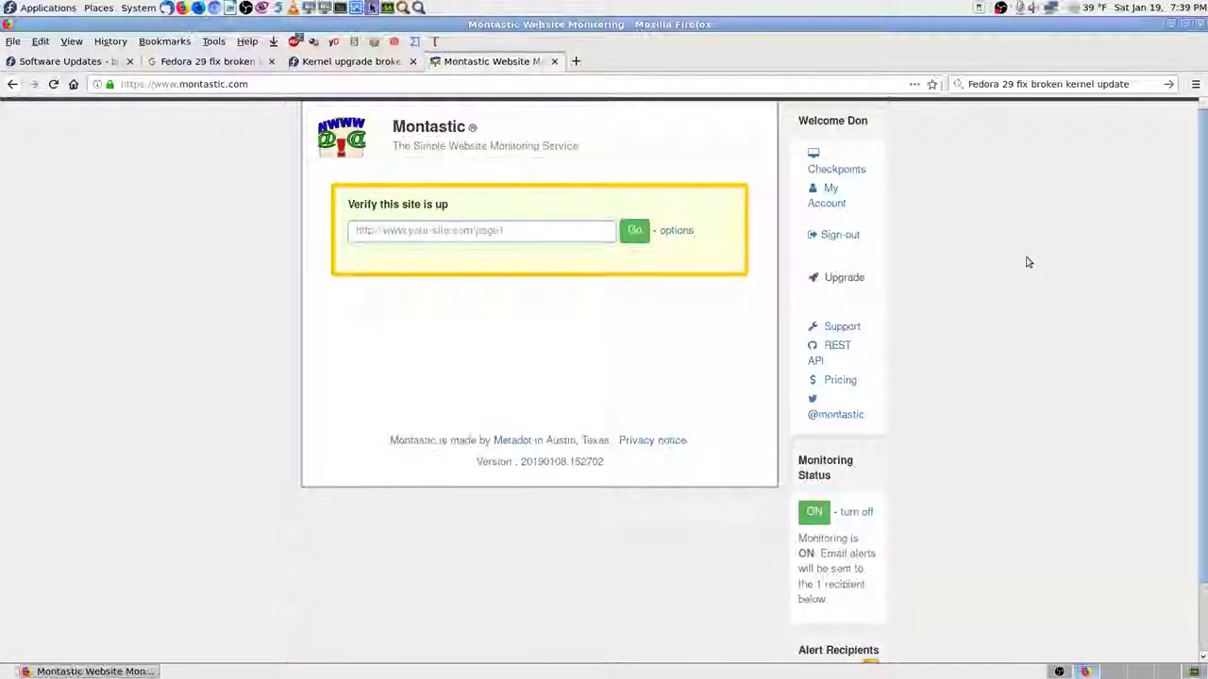
left_click(857, 168)
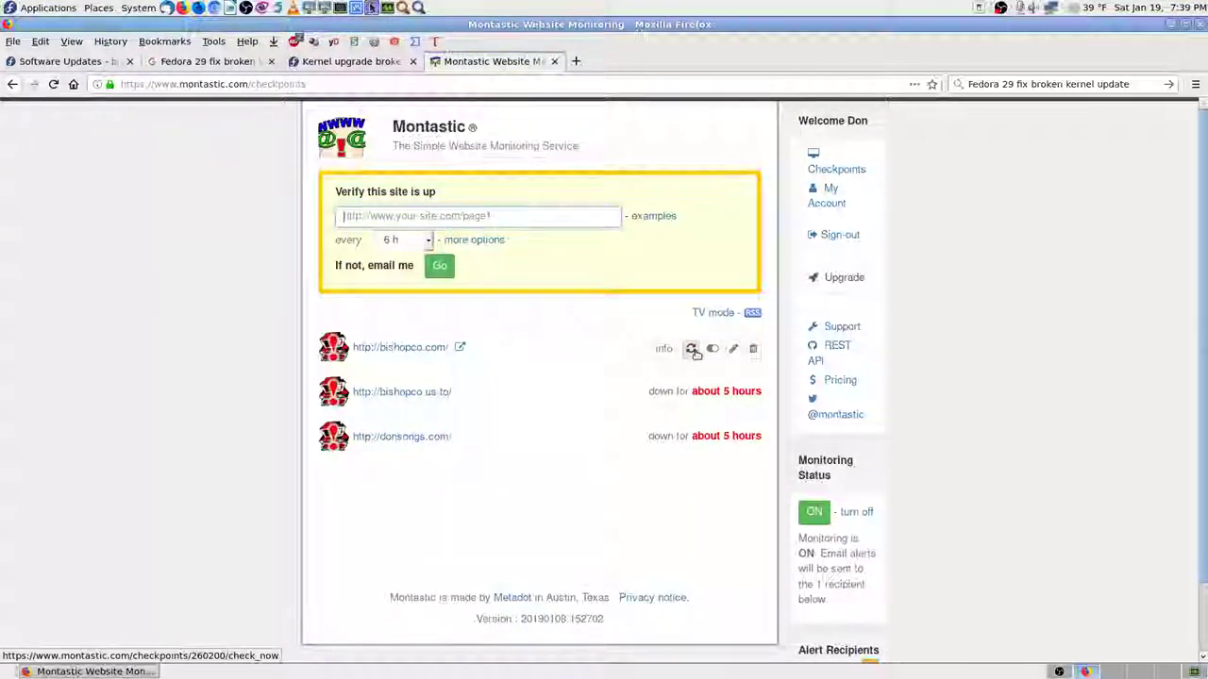
Run an immediate status check on the bishopco.com, bishopco.us.to and donsongs.com checkpoints.
left_click(692, 350)
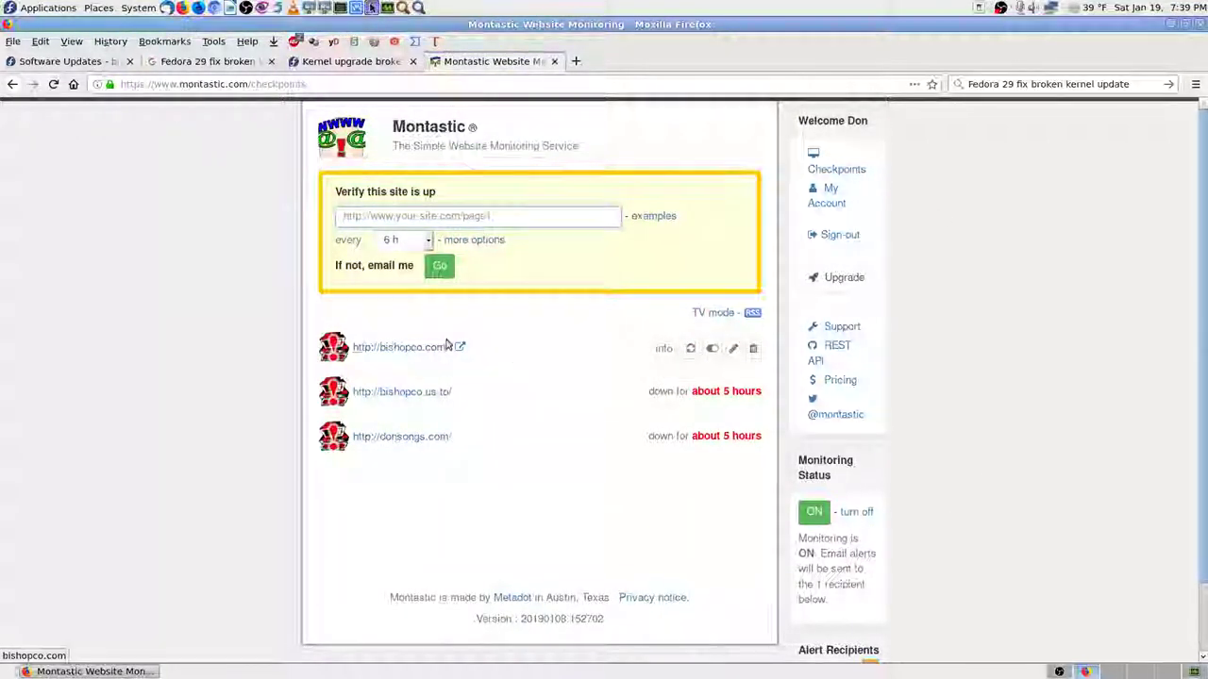
left_click(692, 350)
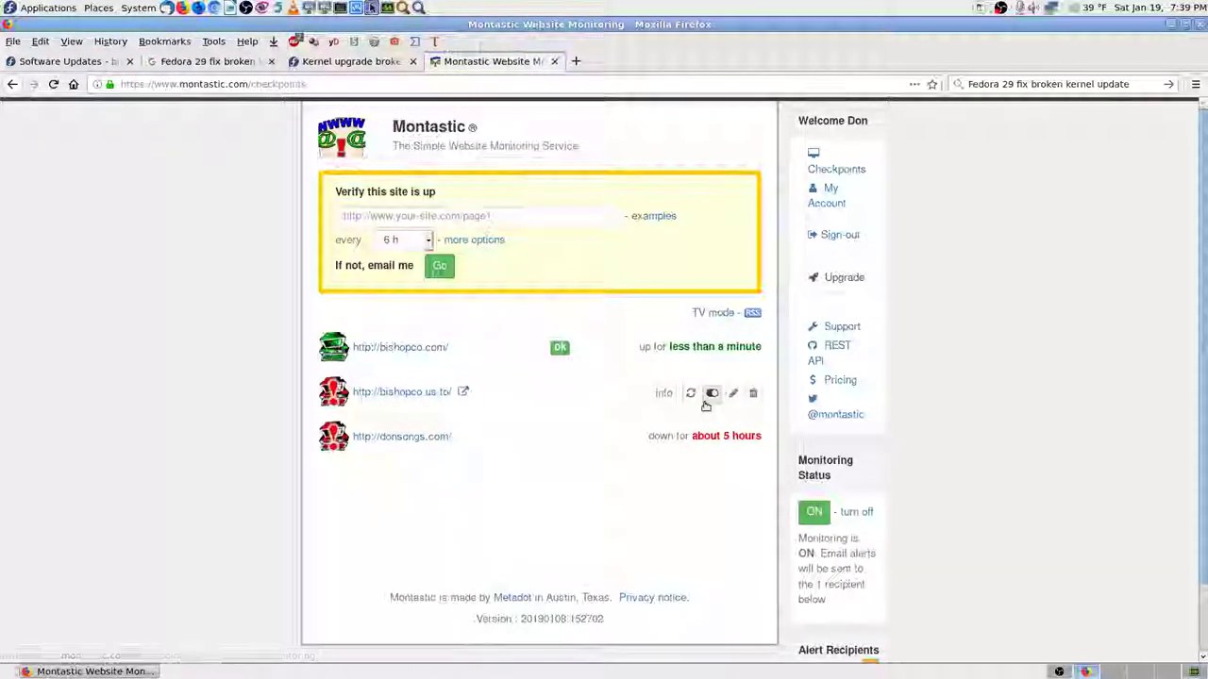
left_click(689, 393)
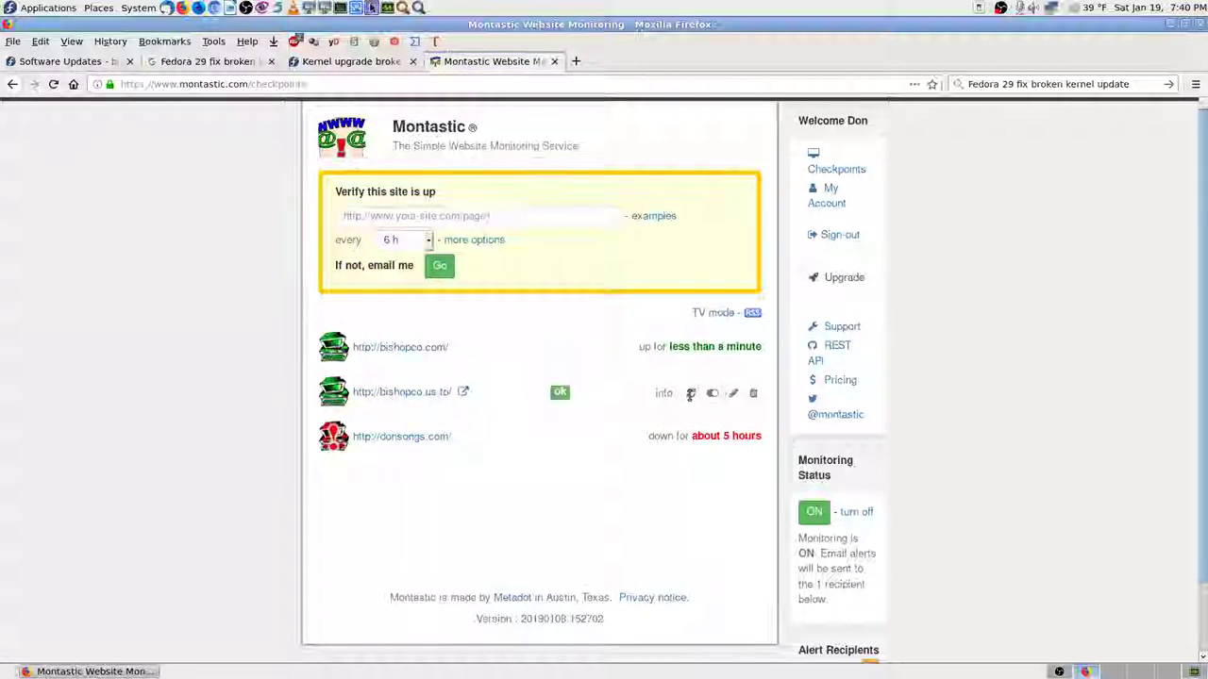
left_click(690, 438)
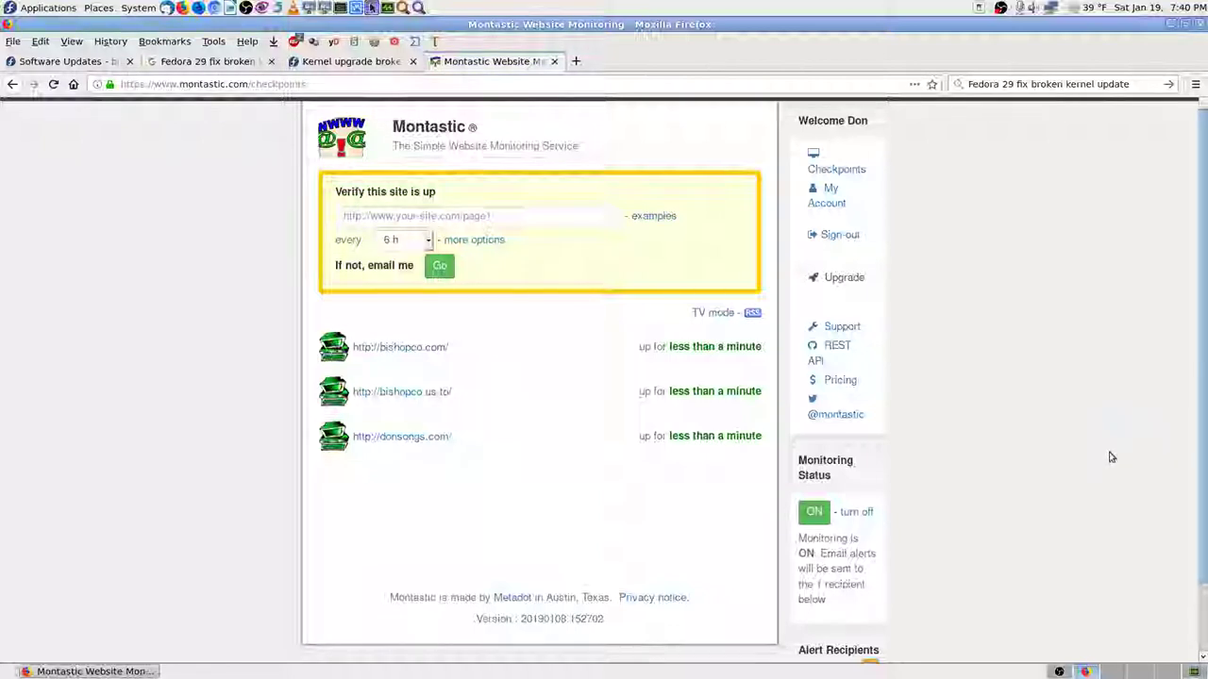
mouse_move(708, 351)
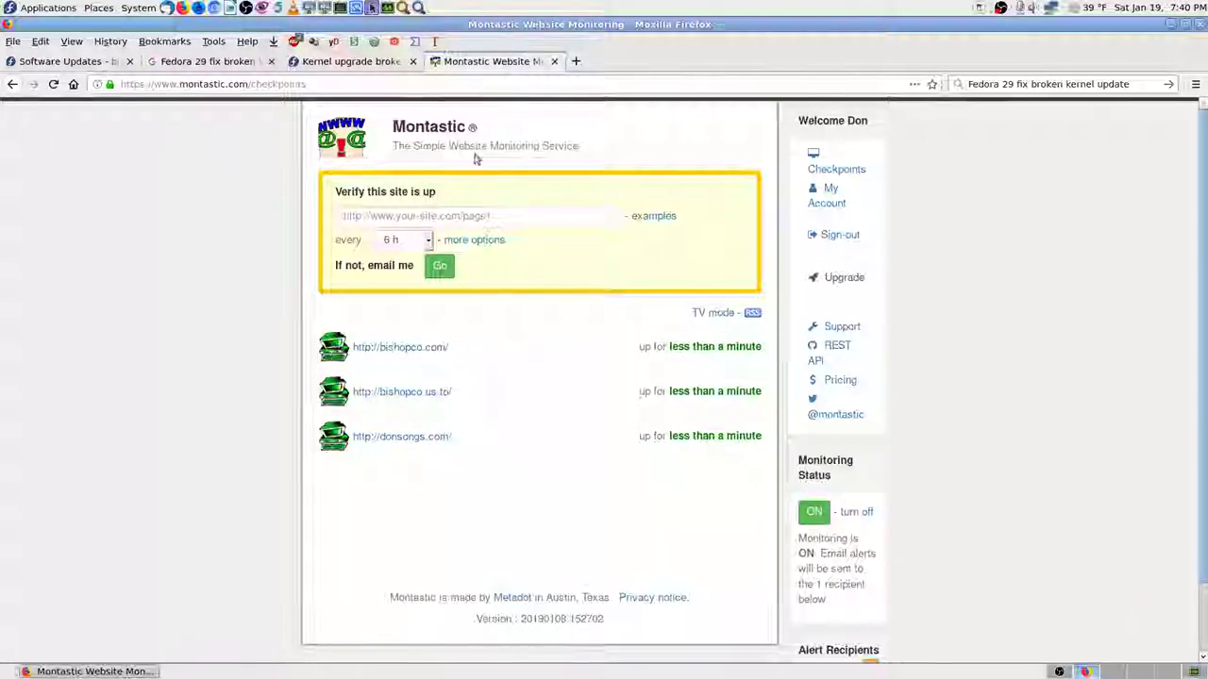
Try to open uptimerobot.com in the current tab in place of the Montastic page.
left_click(325, 85)
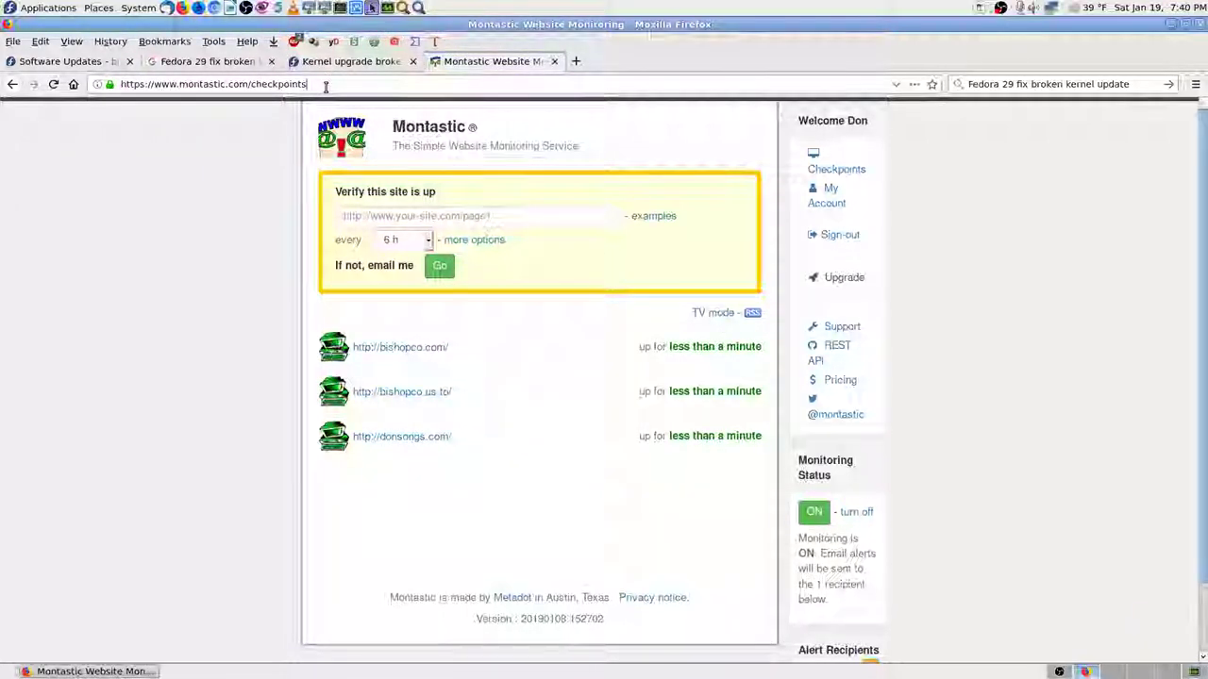
triple_click(326, 85)
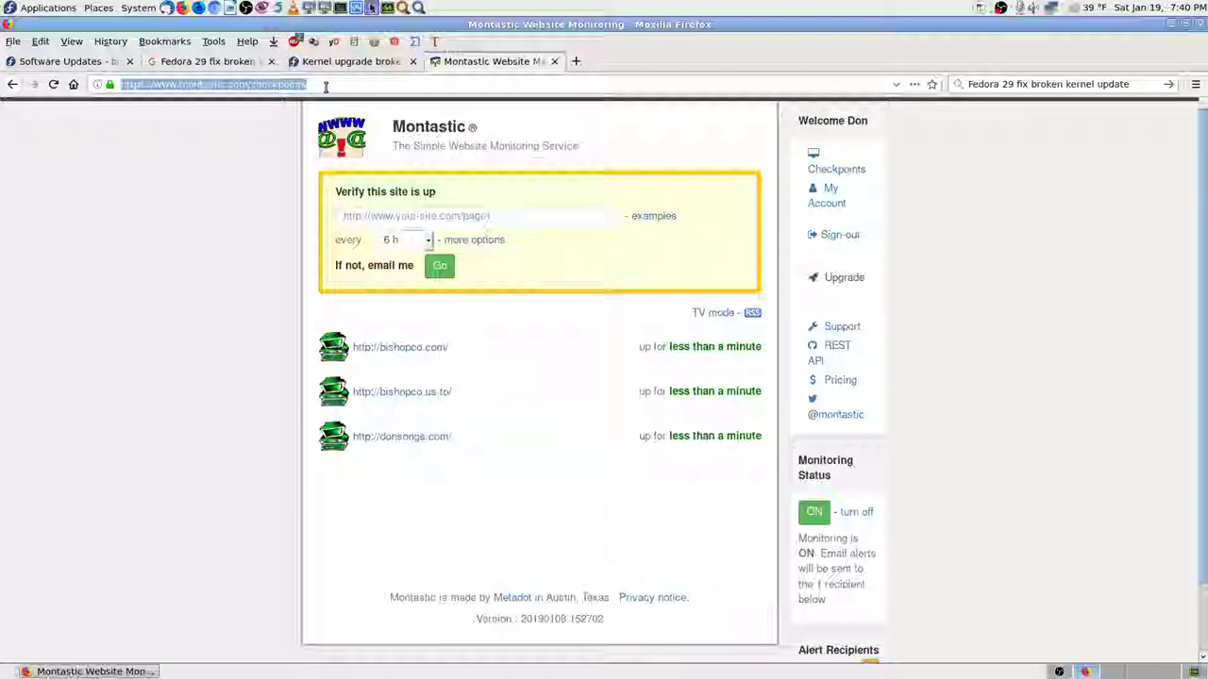
type("u")
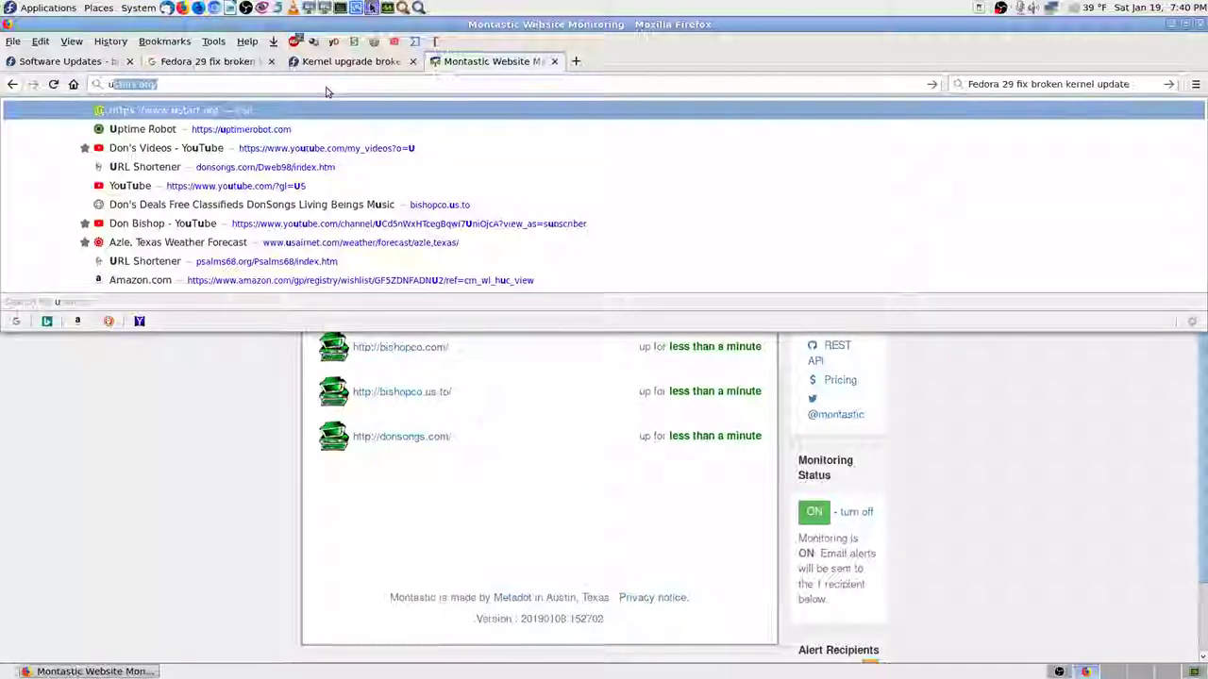
type("p")
key("Return")
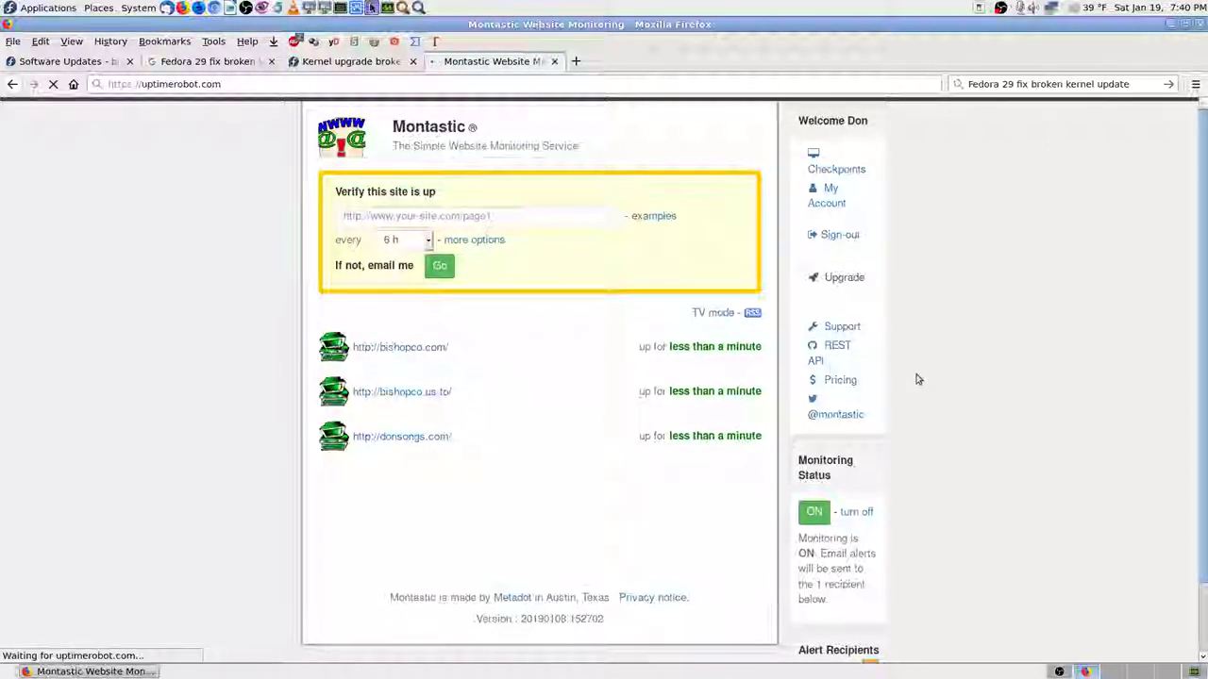
left_click(255, 84)
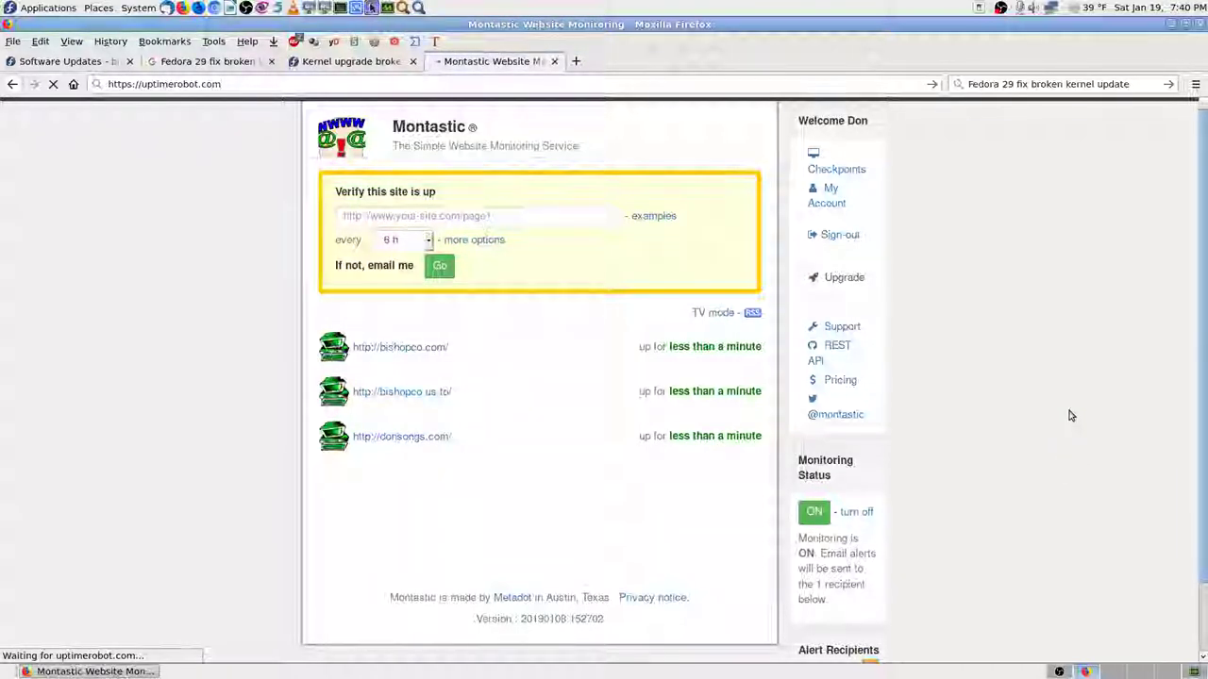
Switch to OBS and select the Crenova USB Endoscope scene in the scene list.
key("alt+Tab")
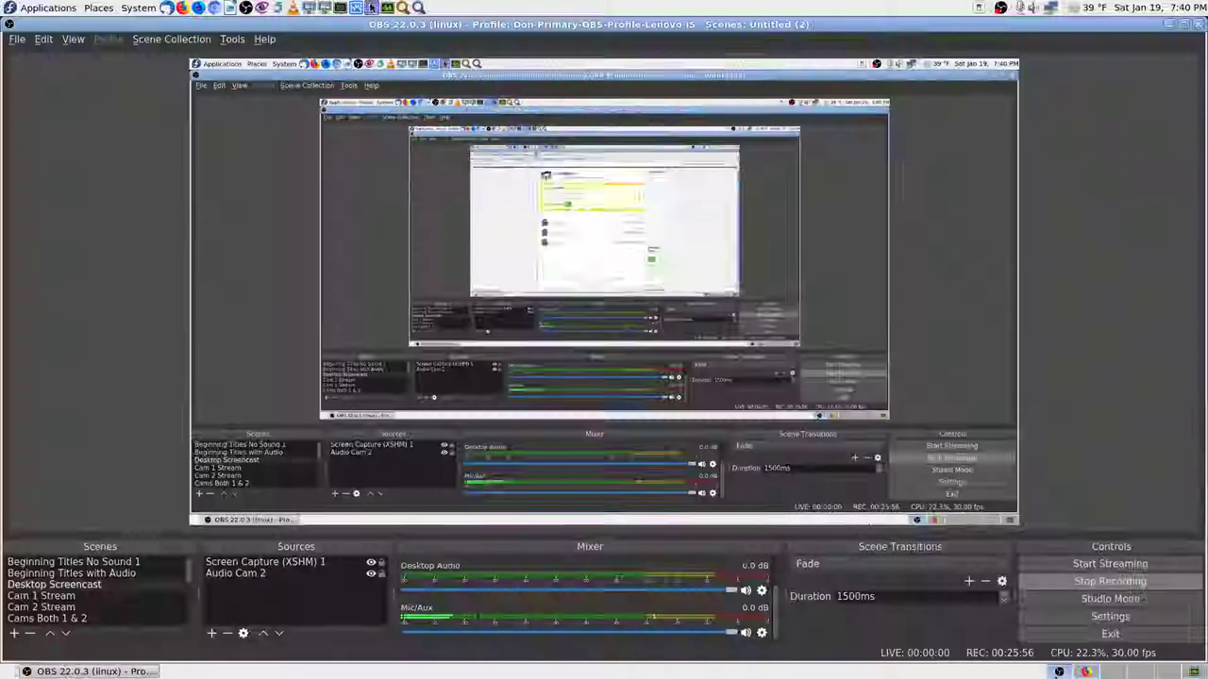
scroll(102, 602, "down", 2)
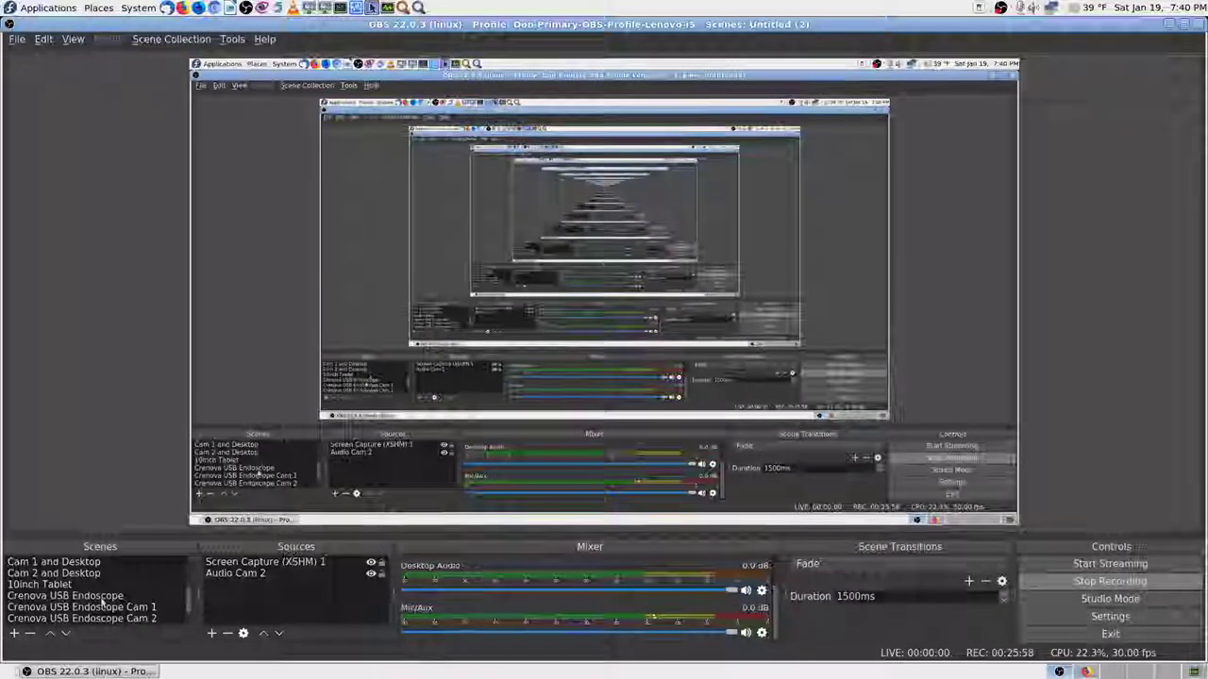
left_click(101, 600)
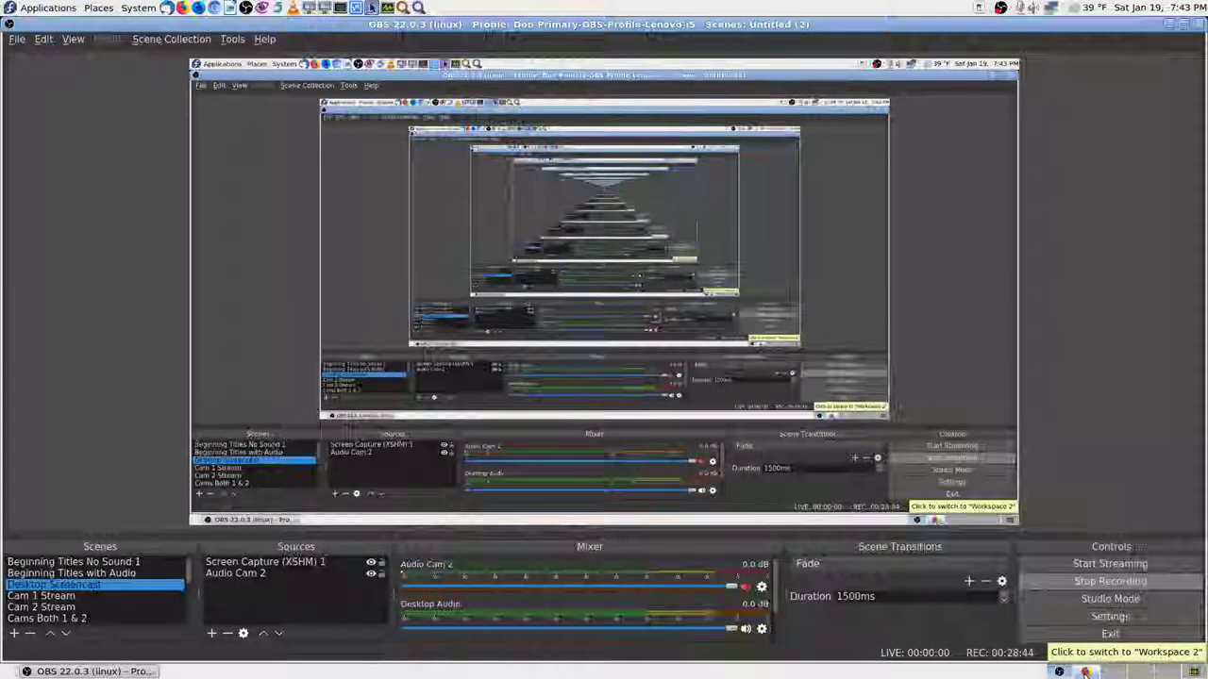
Switch to System Monitor to look over the process table and return to Firefox.
left_click(1194, 672)
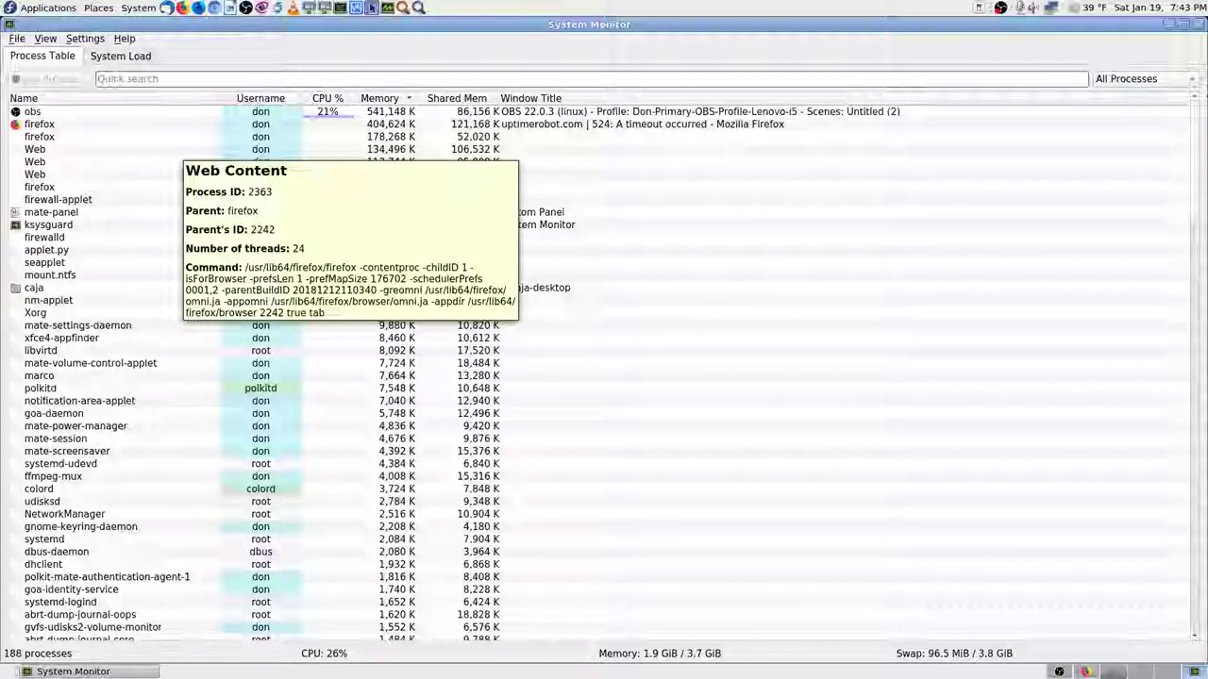
key("ctrl+alt+Left")
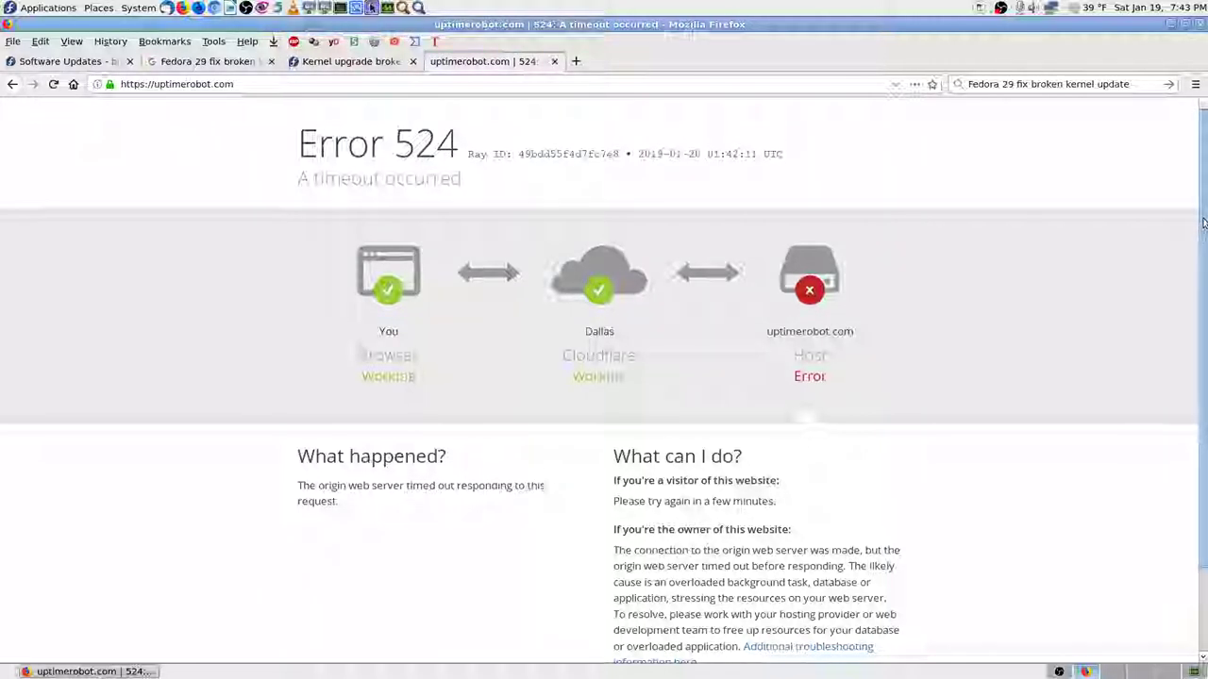
Reload the uptimerobot.com page and look through the browsing history for earlier Uptime Robot pages.
key("F5")
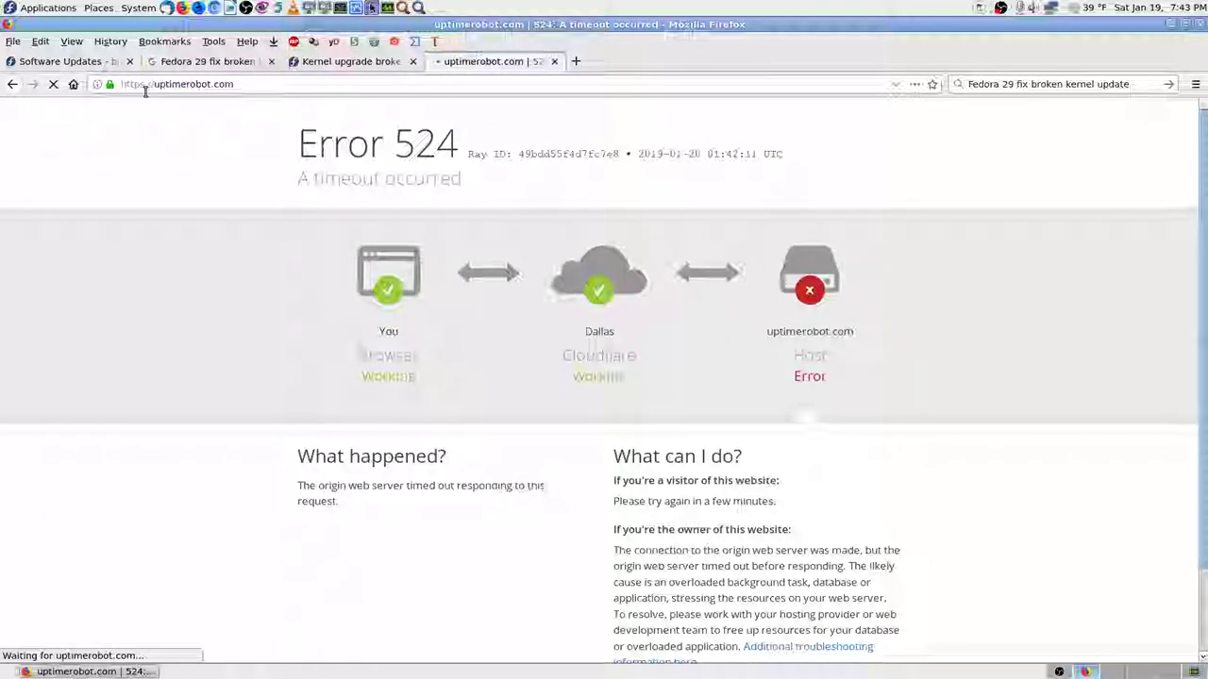
left_click(119, 42)
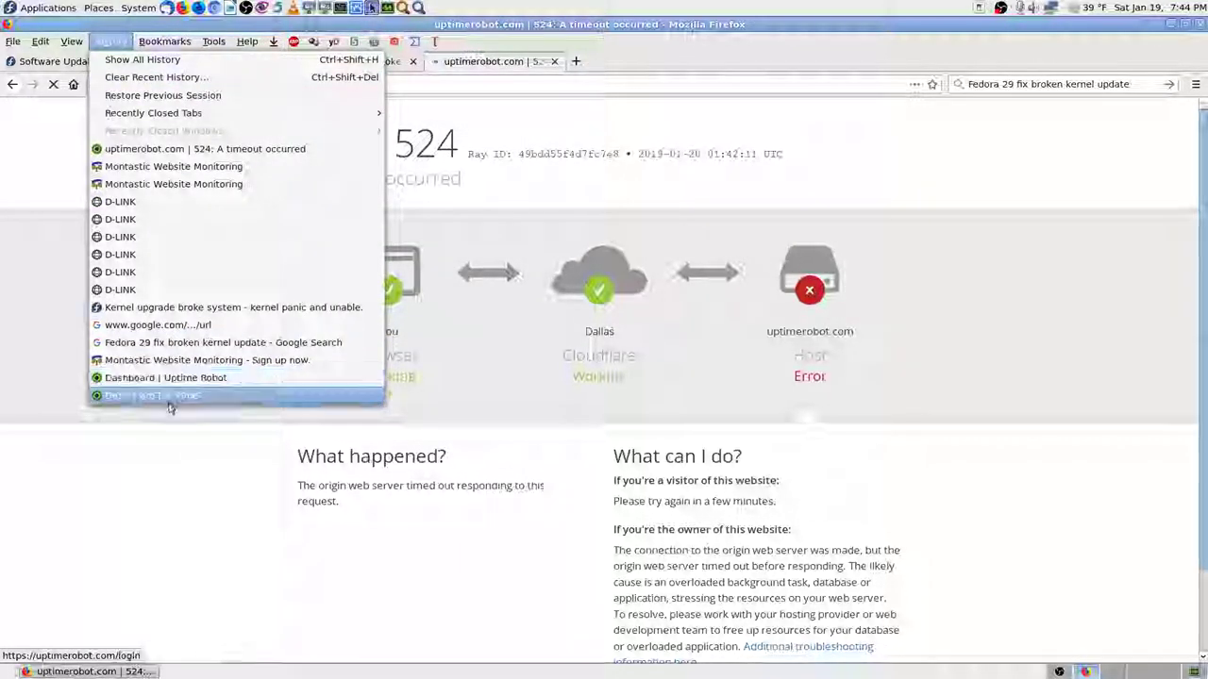
left_click(572, 123)
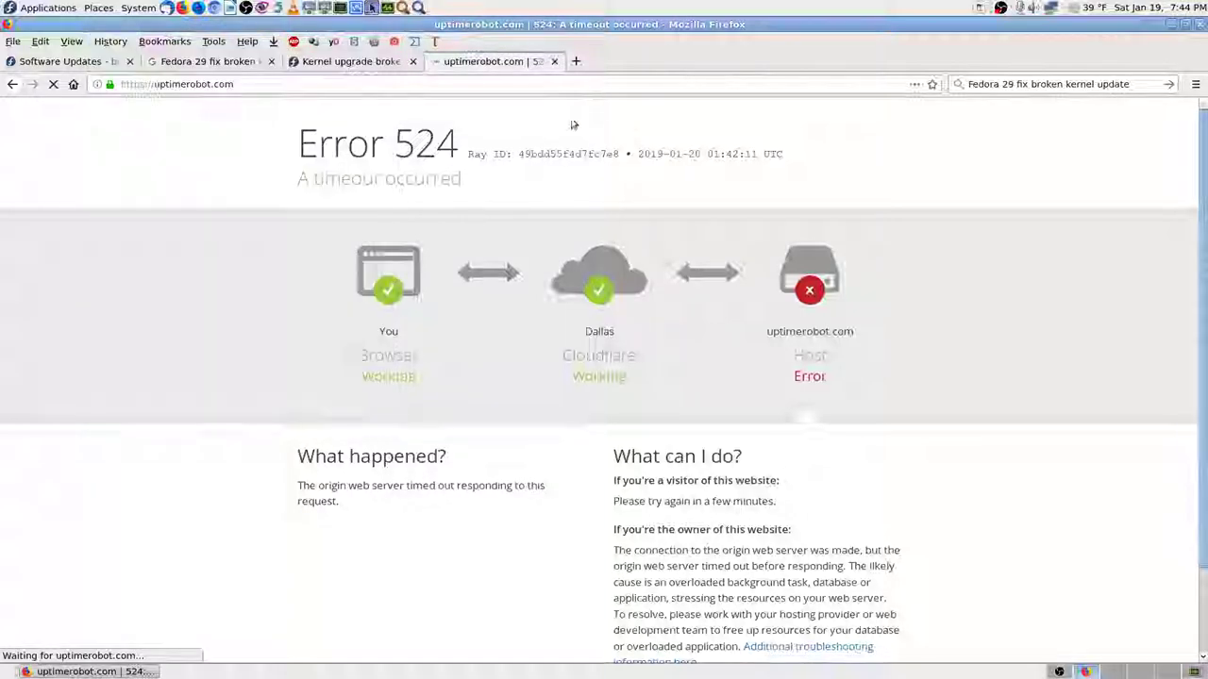
left_click(111, 41)
mouse_move(186, 118)
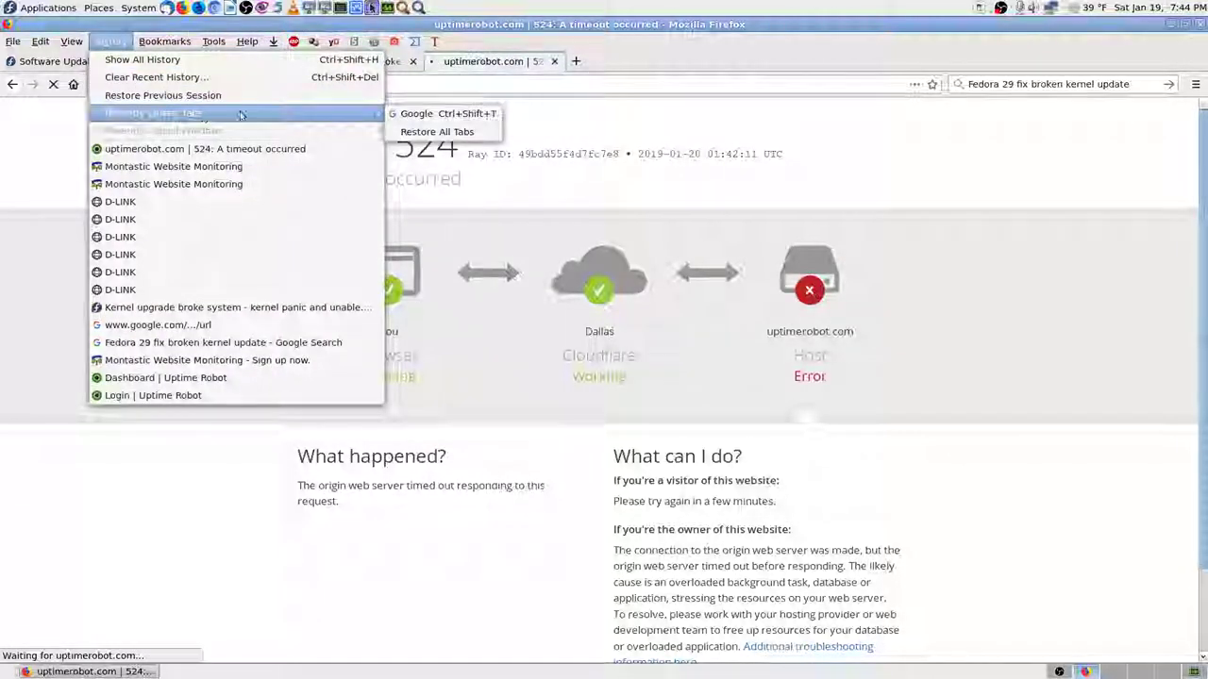
left_click(1055, 672)
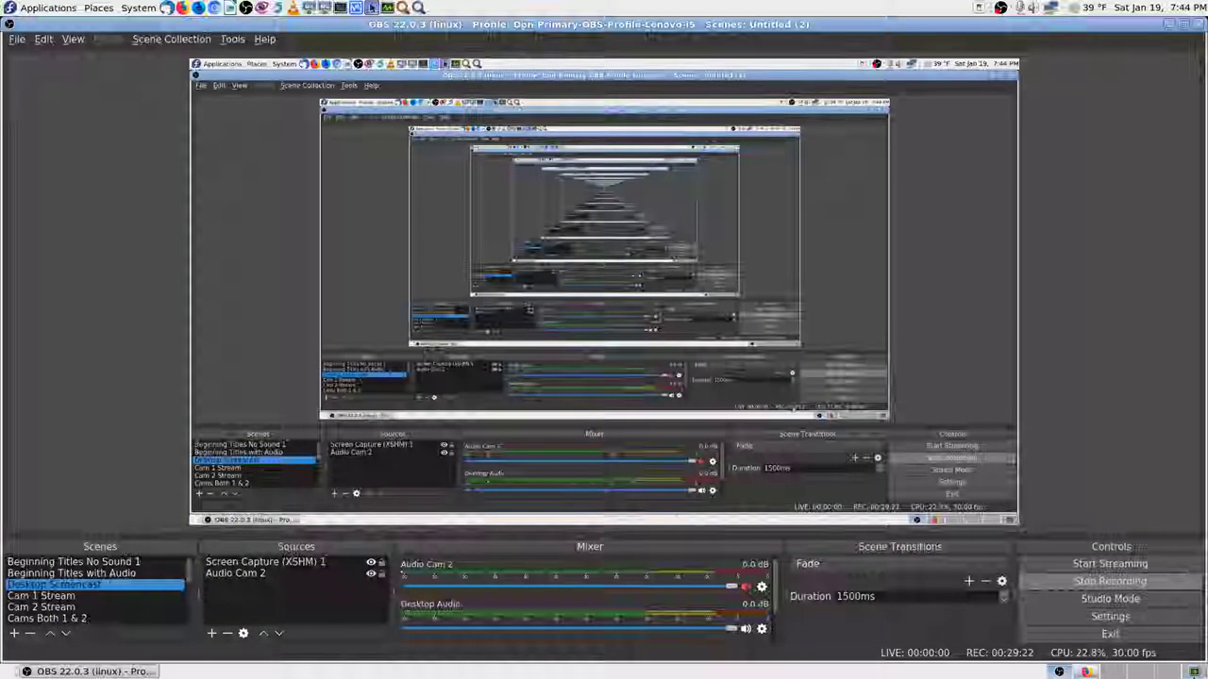
left_click(1085, 672)
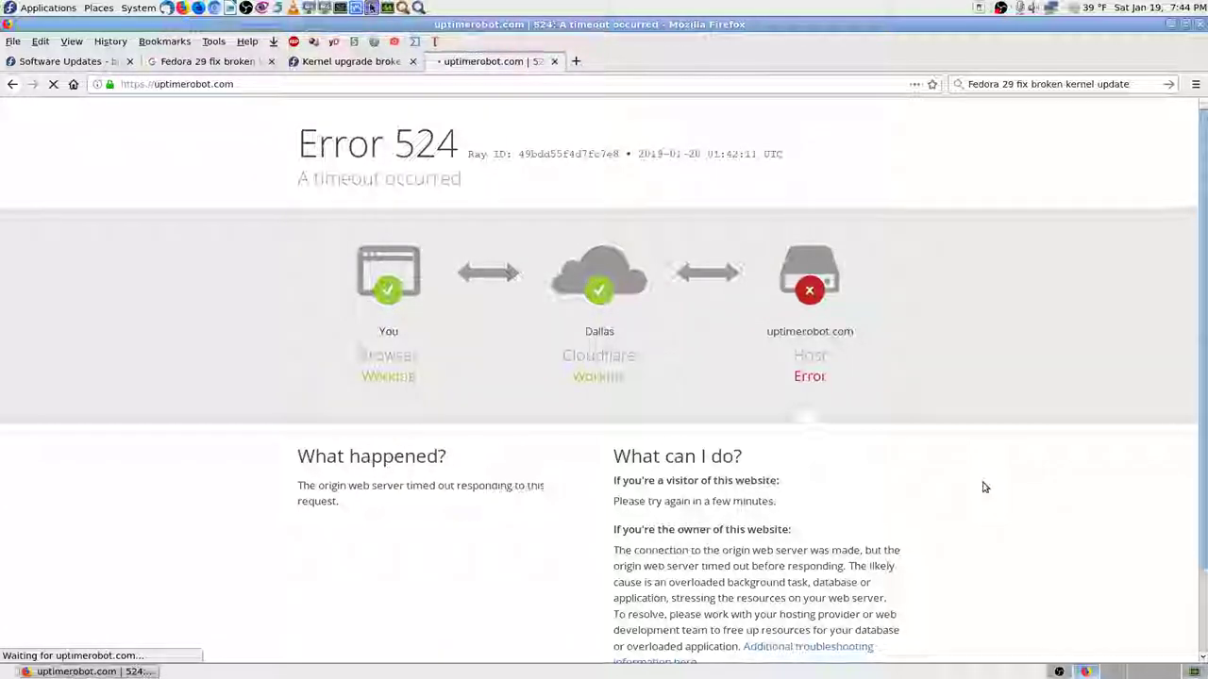
Replace the stalled uptimerobot.com tab, try loading the Uptime Robot dashboard from the browsing history, and close that tab.
left_click(554, 61)
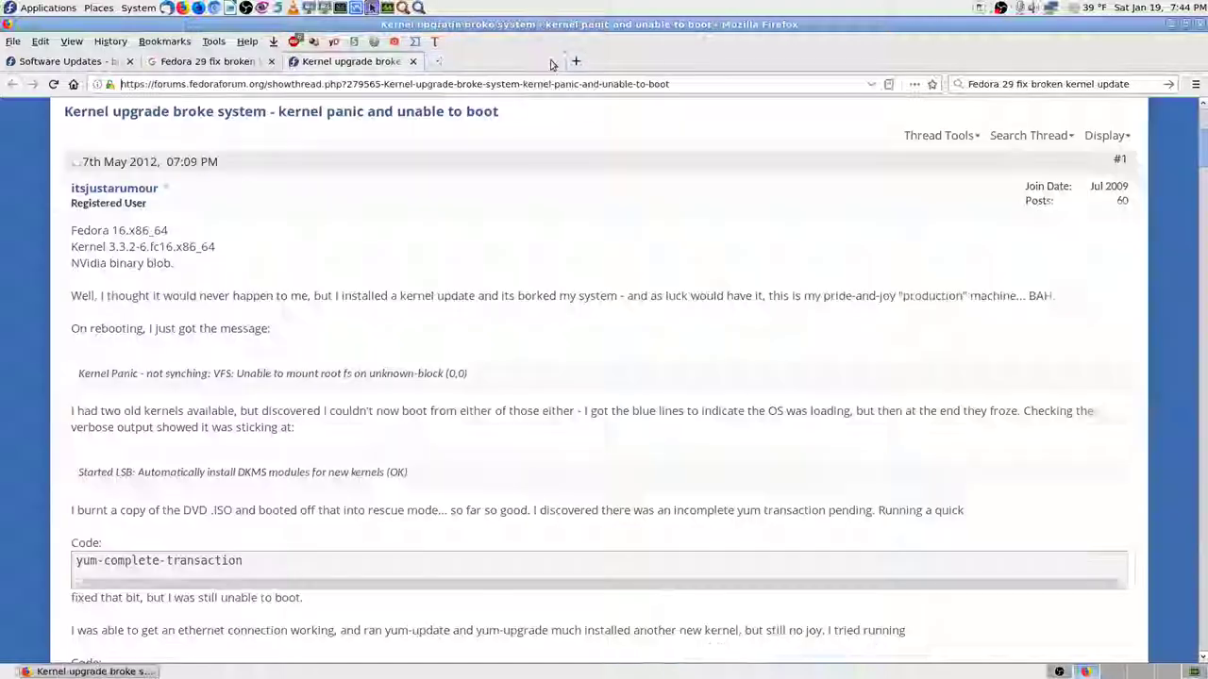
left_click(435, 61)
left_click(111, 42)
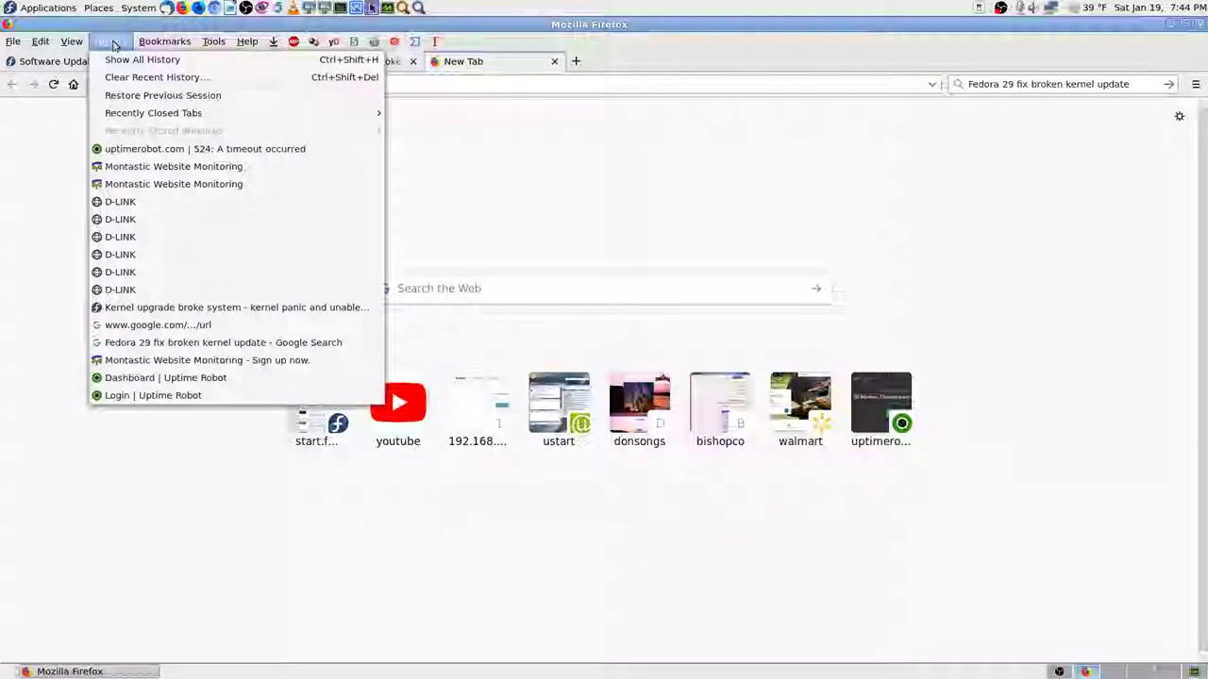
left_click(198, 378)
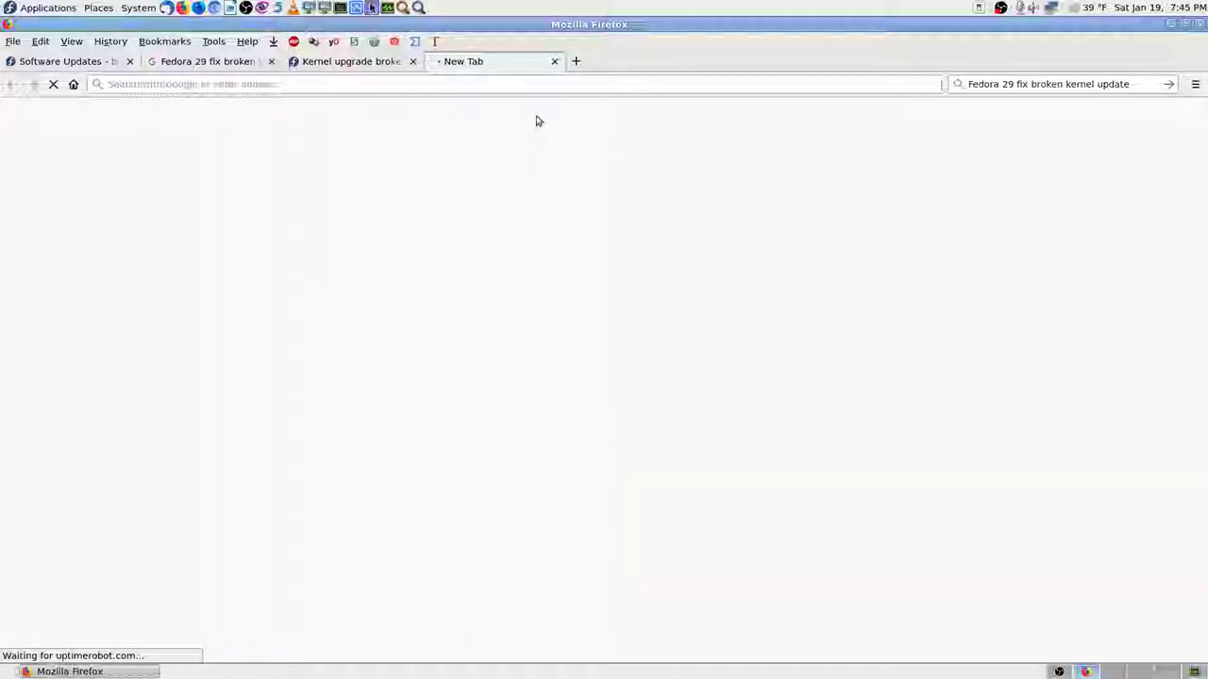
left_click(553, 62)
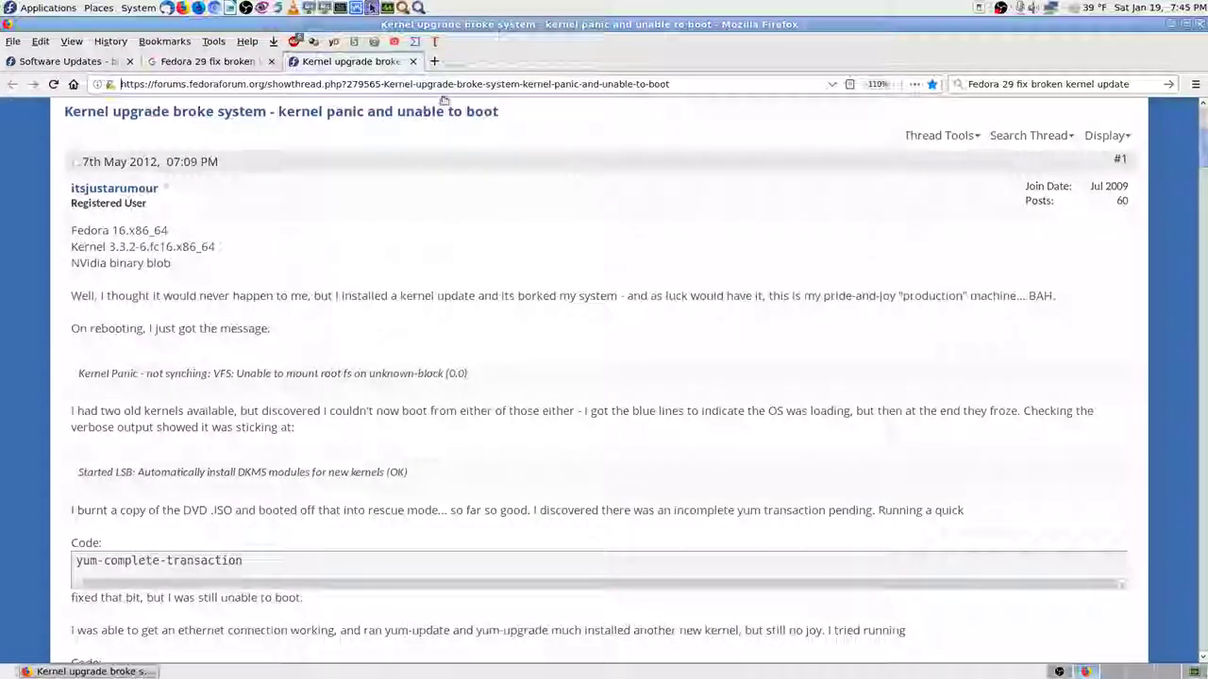
Load bishopco.com in a new browser tab to test the restored website.
left_click(434, 61)
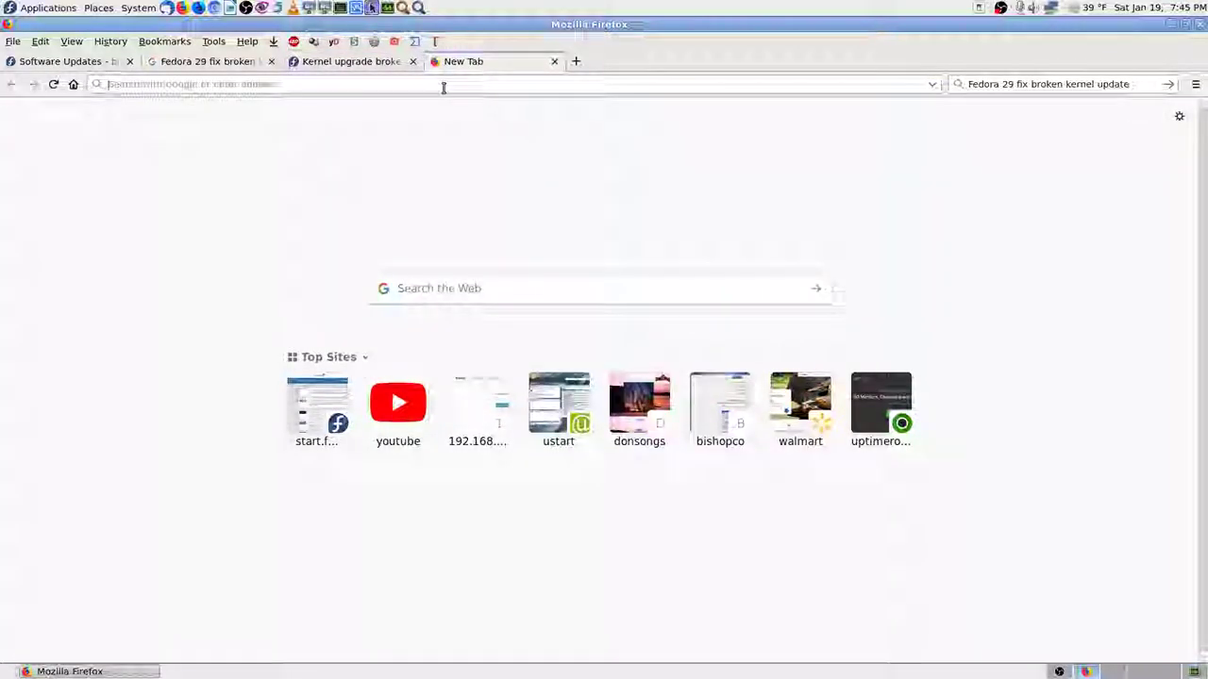
type("bishopco.com/")
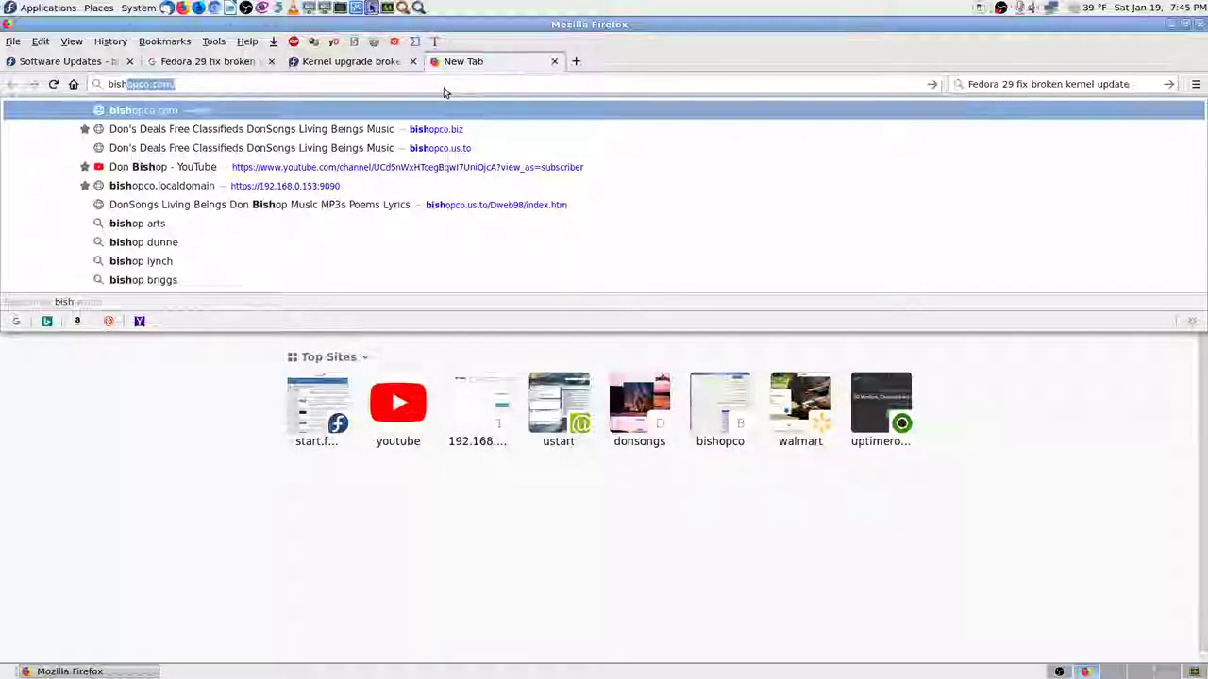
key("Return")
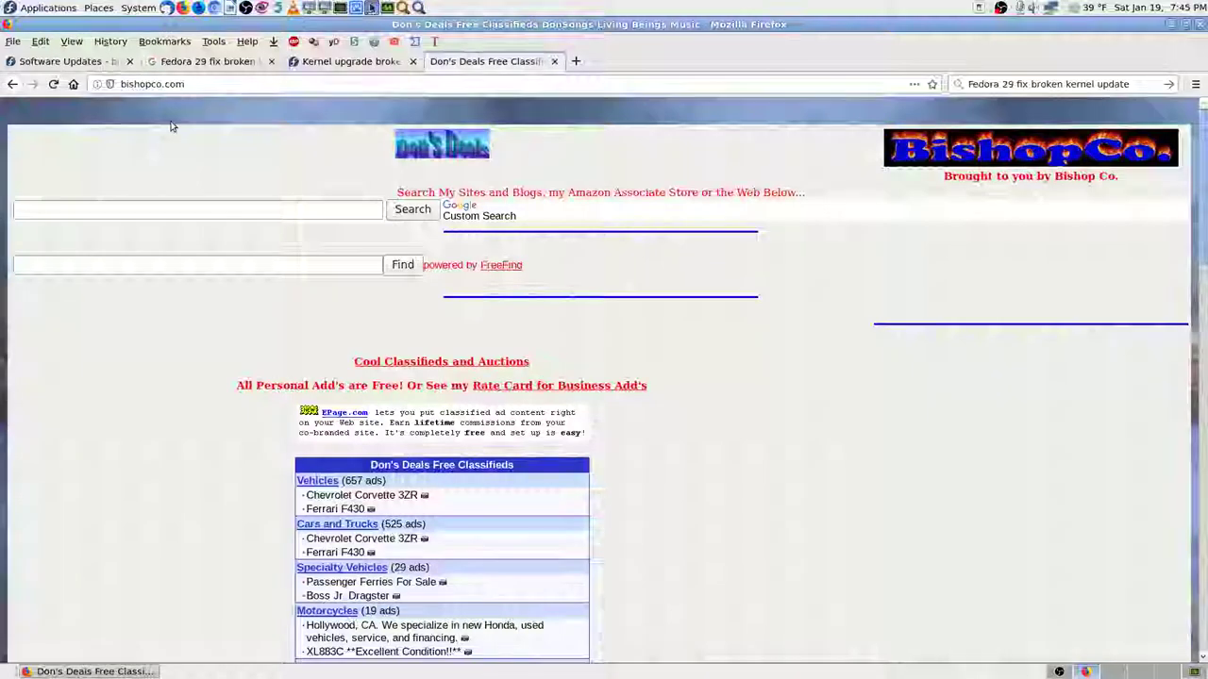
Load donsongs.com in the current tab to test that the restored site is reachable.
left_click(229, 84)
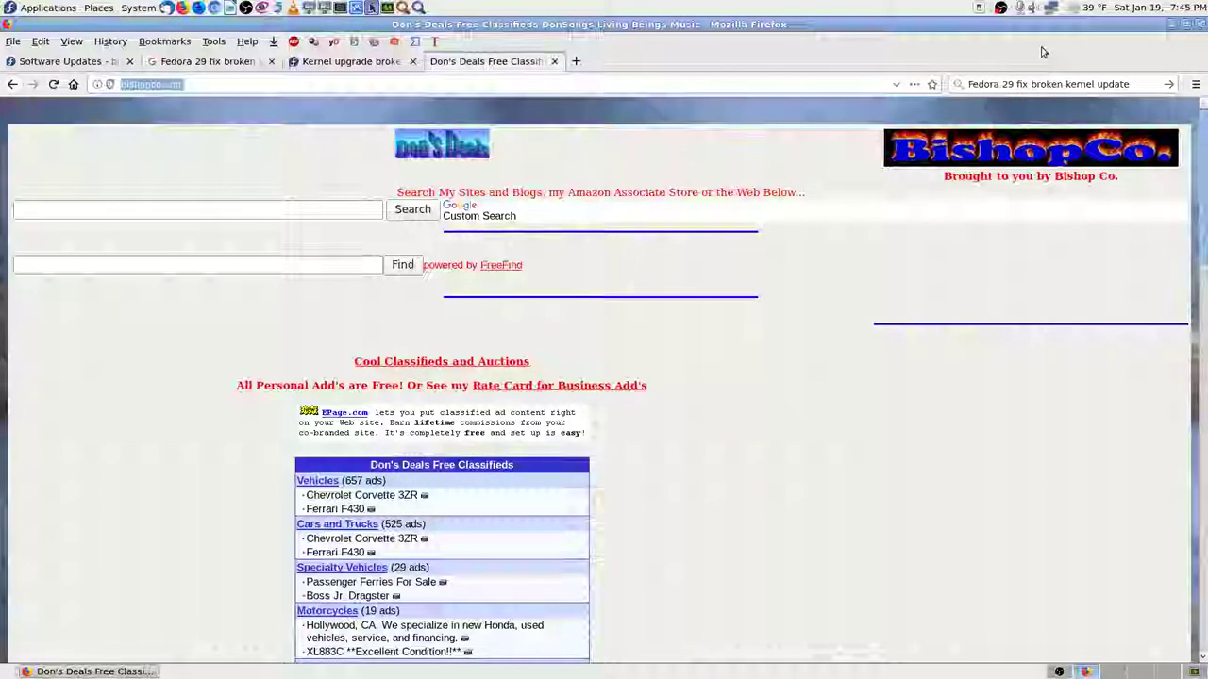
type("donsongs")
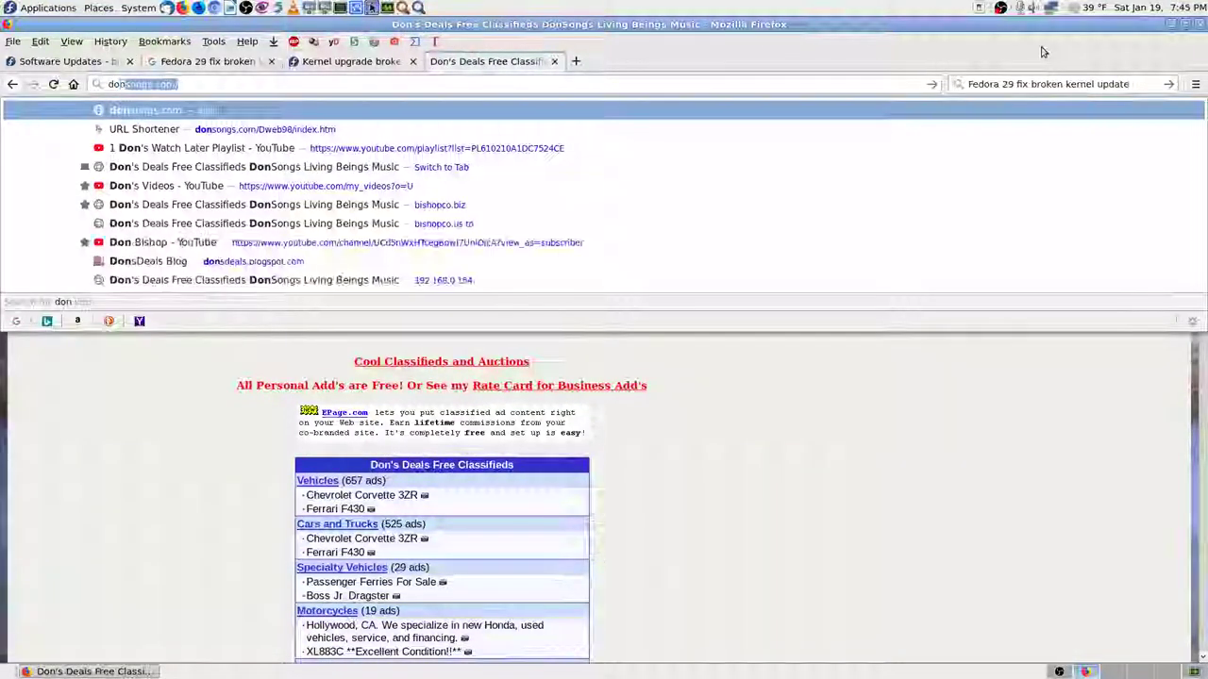
key("Return")
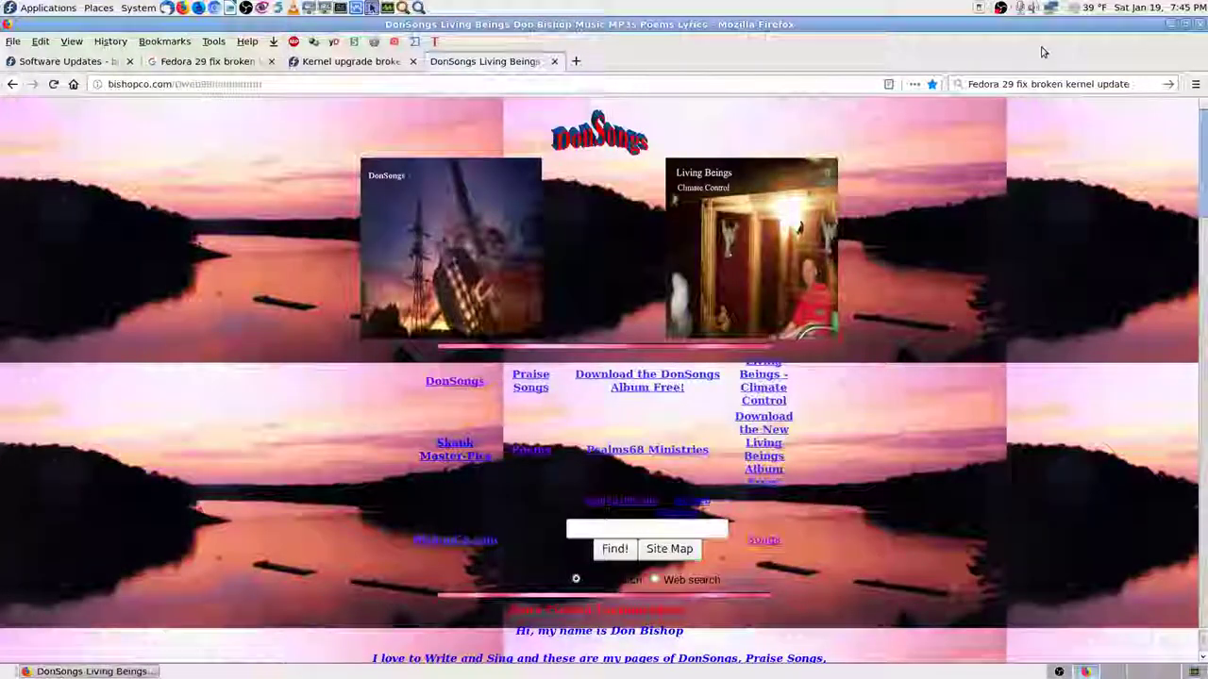
Load the Psalms 68 website to test it and close its browser tab.
left_click(302, 88)
type("psalm")
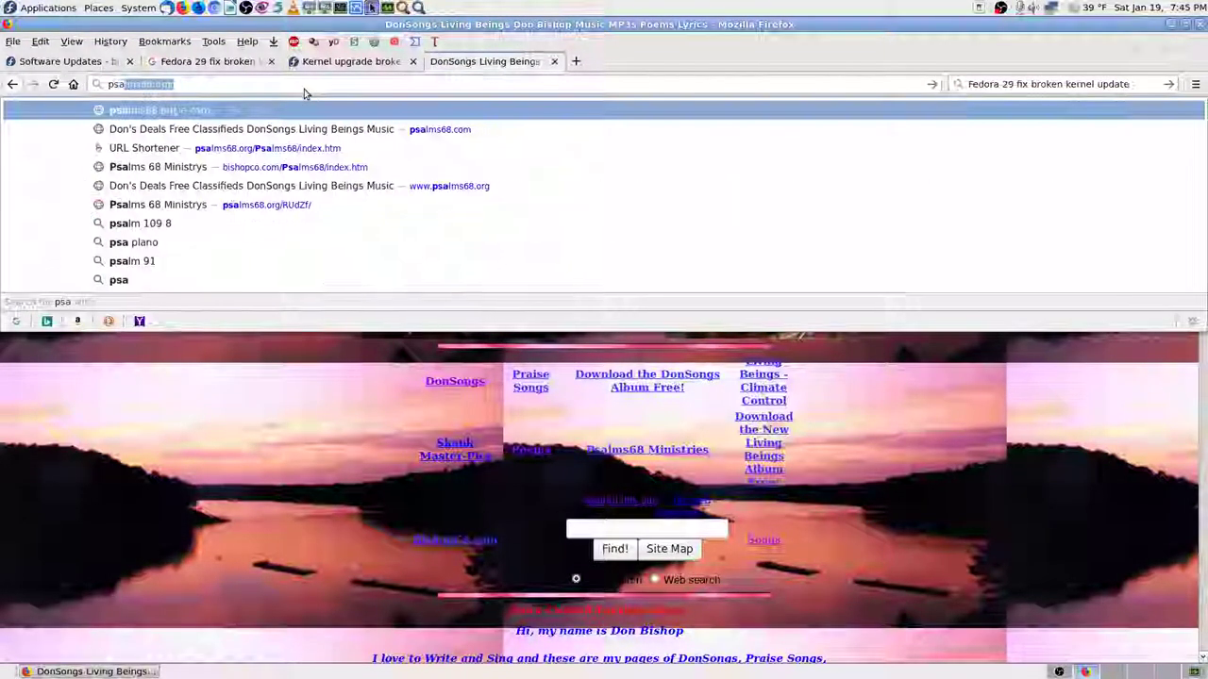
key("Return")
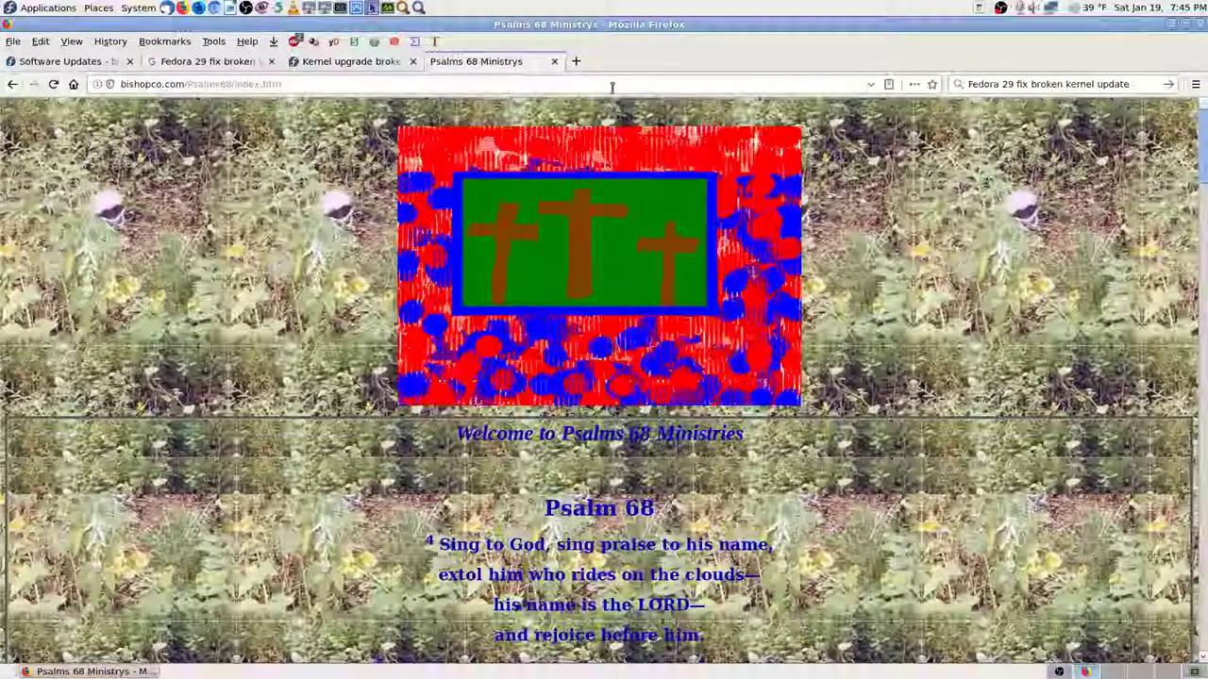
left_click(555, 61)
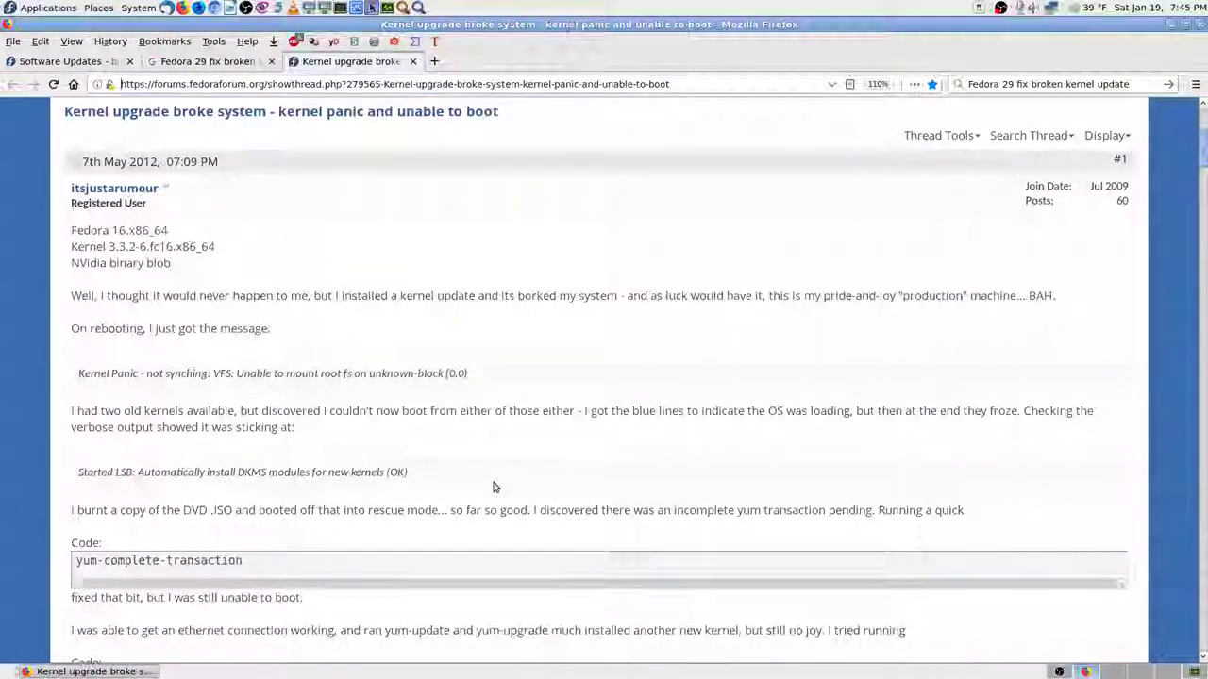
Return to the Fedora server's web console and open its Terminal page.
left_click(201, 63)
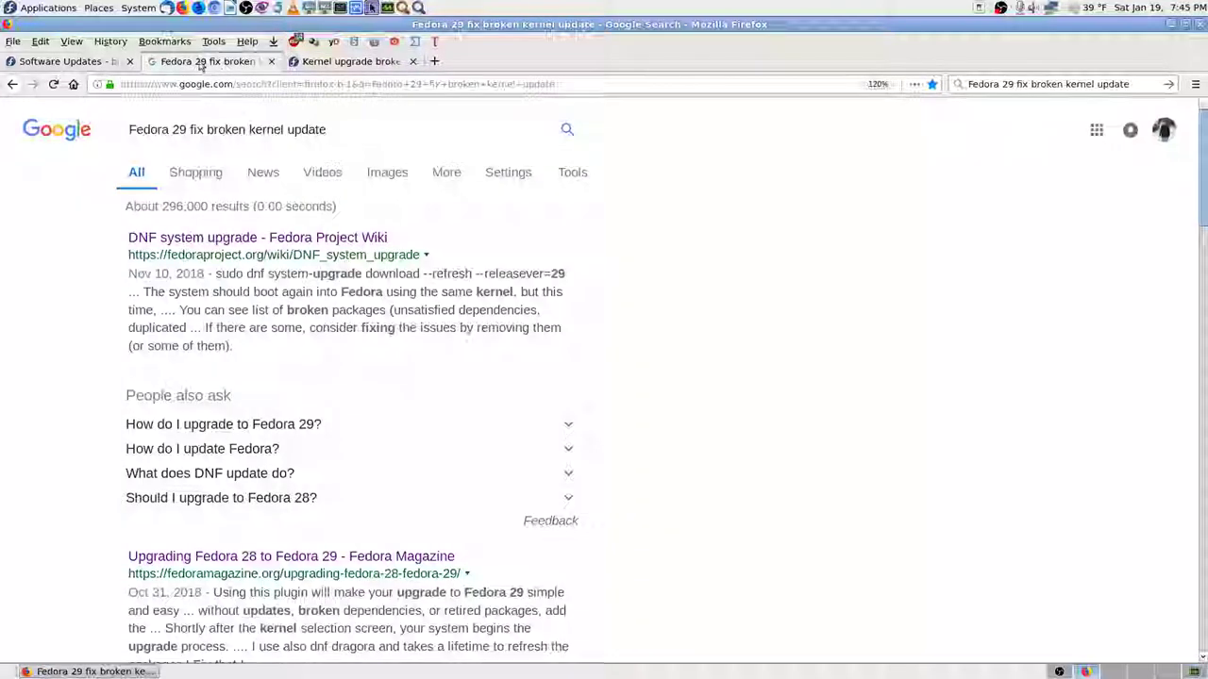
left_click(120, 62)
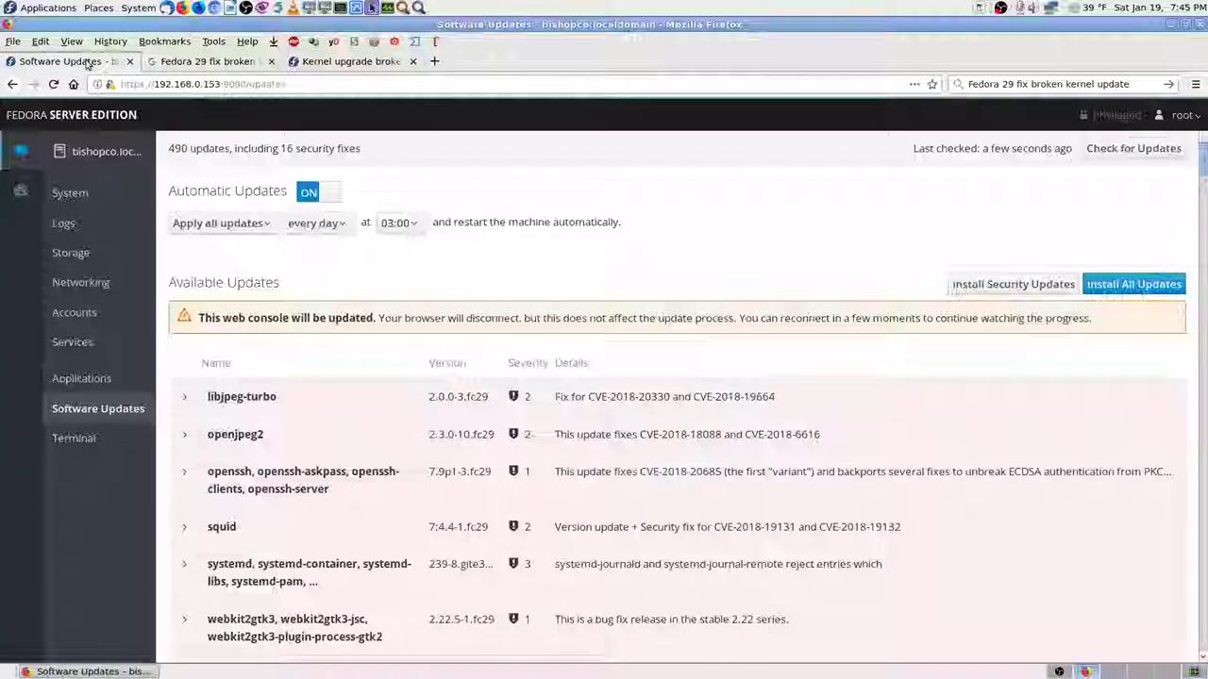
left_click(80, 439)
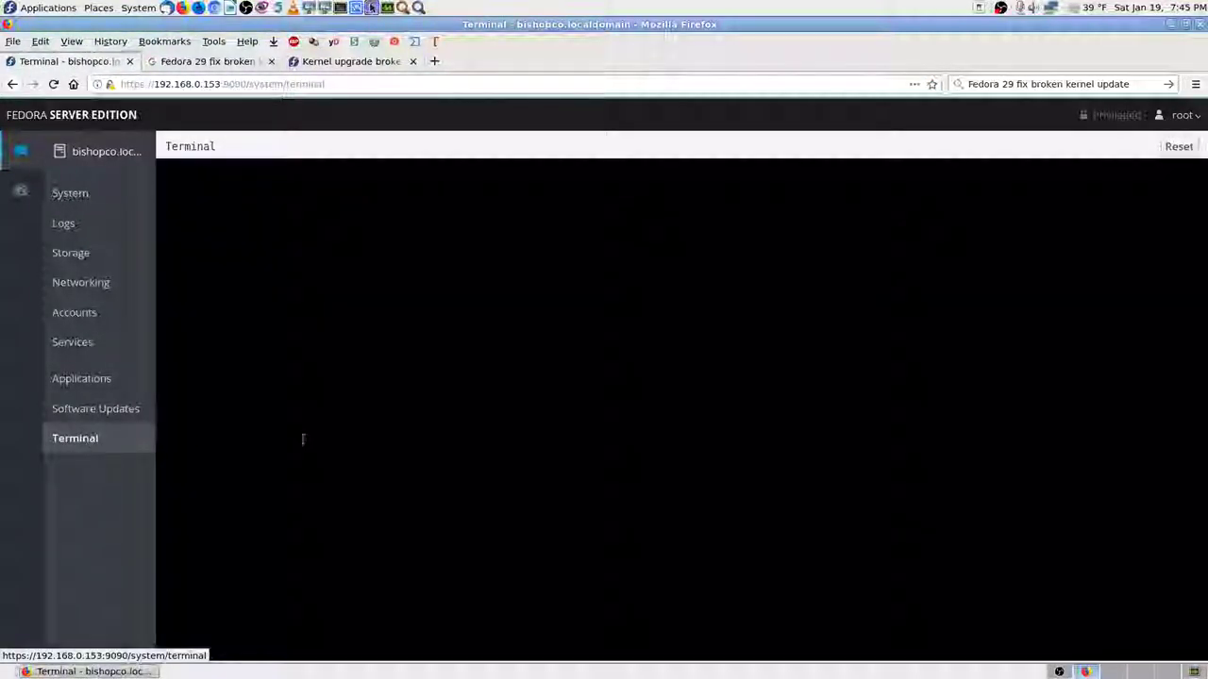
Read the opening post of the Fedora forum thread about the kernel upgrade that left the system unable to boot.
left_click(346, 61)
scroll(127, 463, "down", 2)
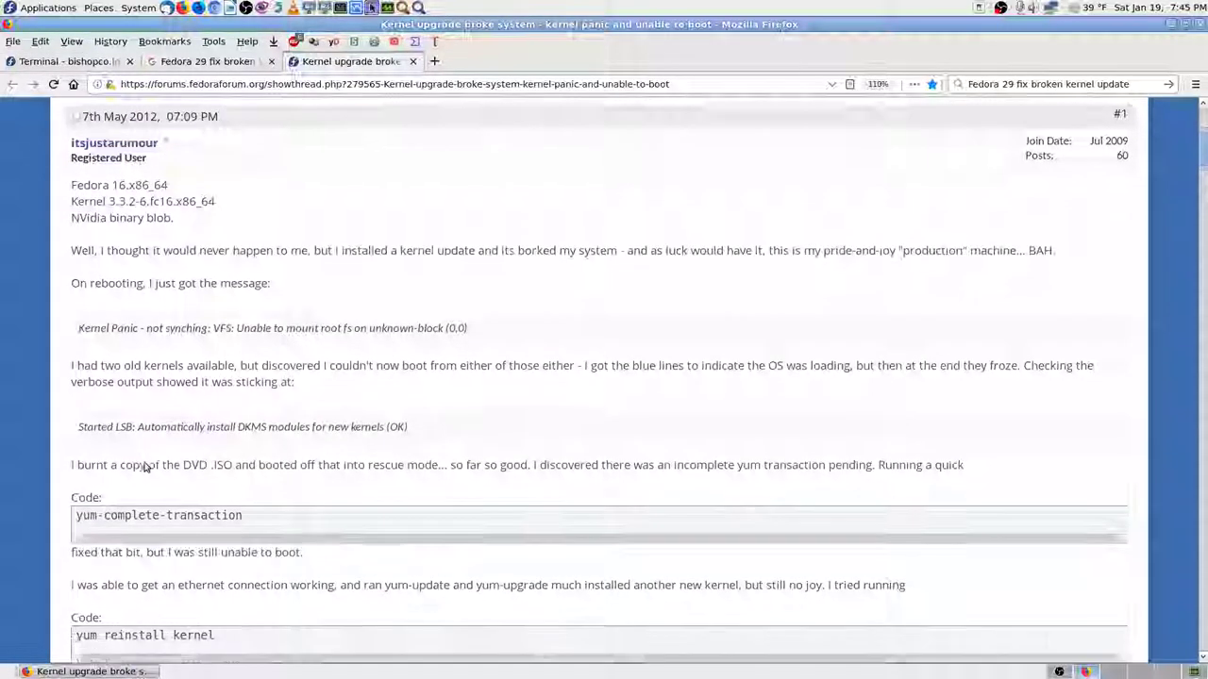
scroll(71, 370, "down", 3)
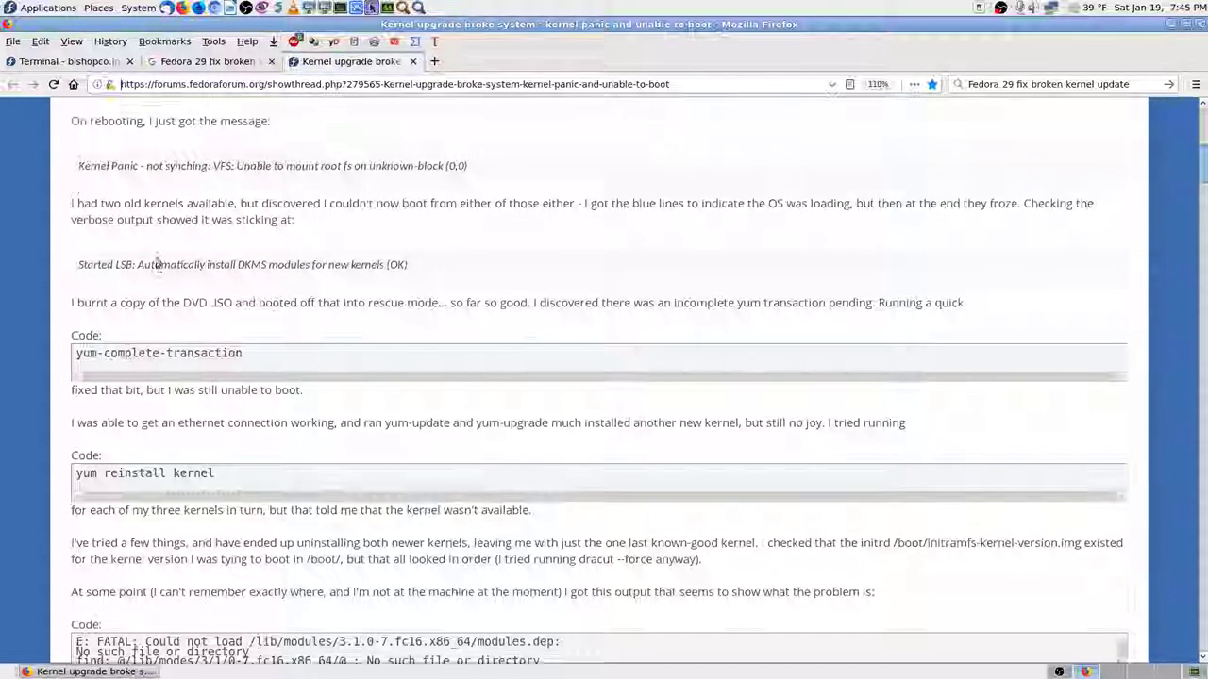
scroll(201, 212, "up", 3)
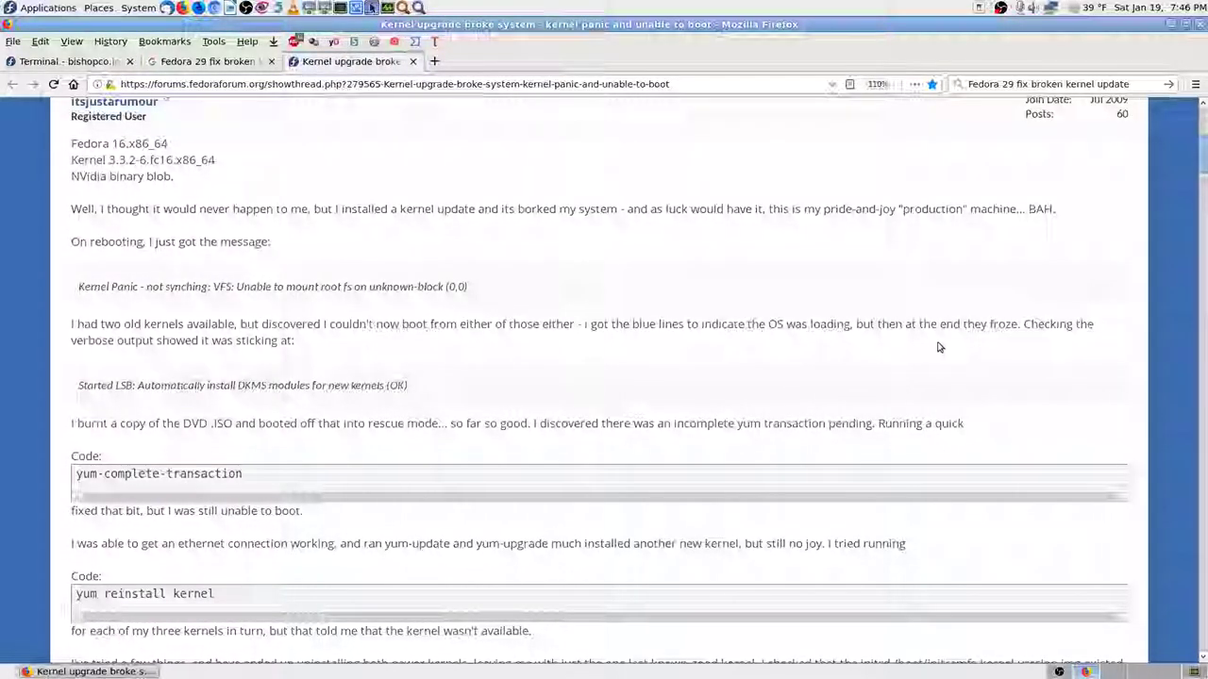
scroll(422, 386, "down", 2)
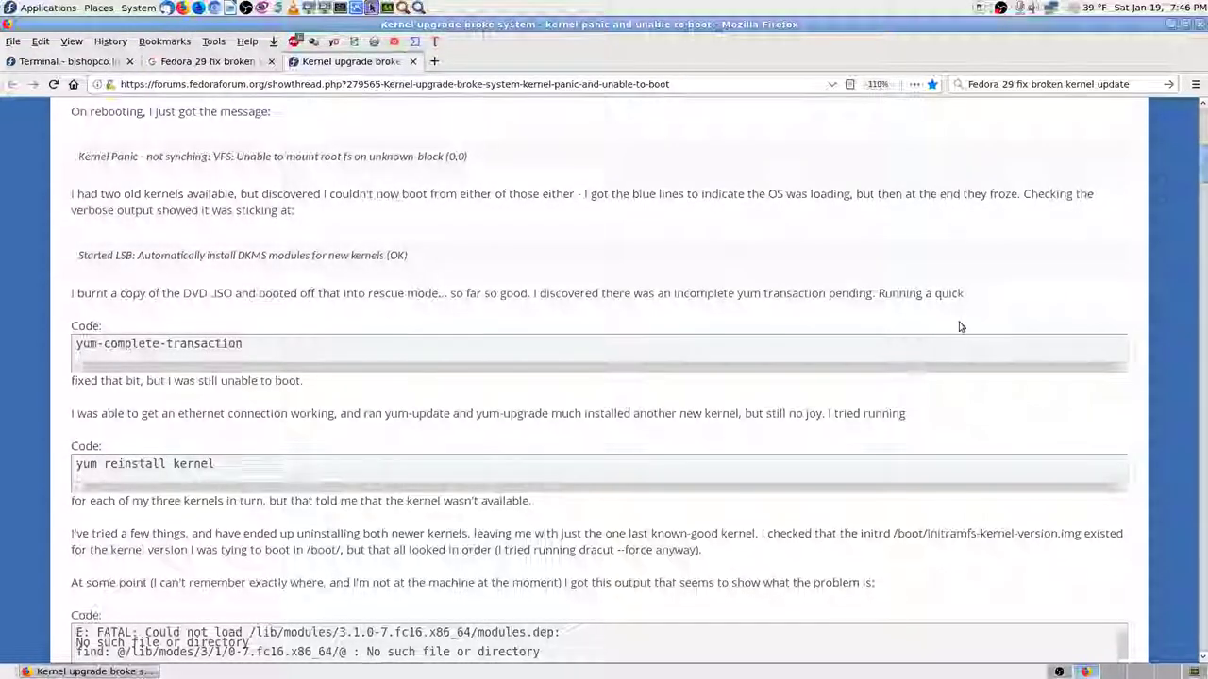
scroll(901, 321, "down", 2)
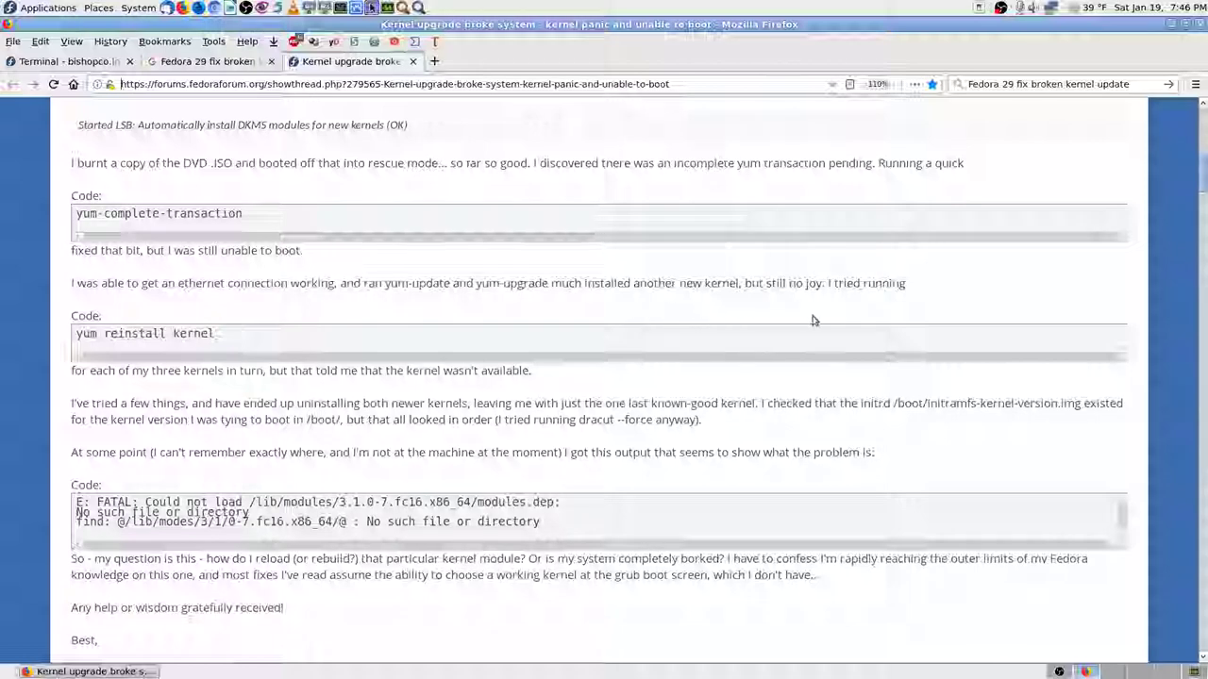
scroll(201, 377, "down", 1)
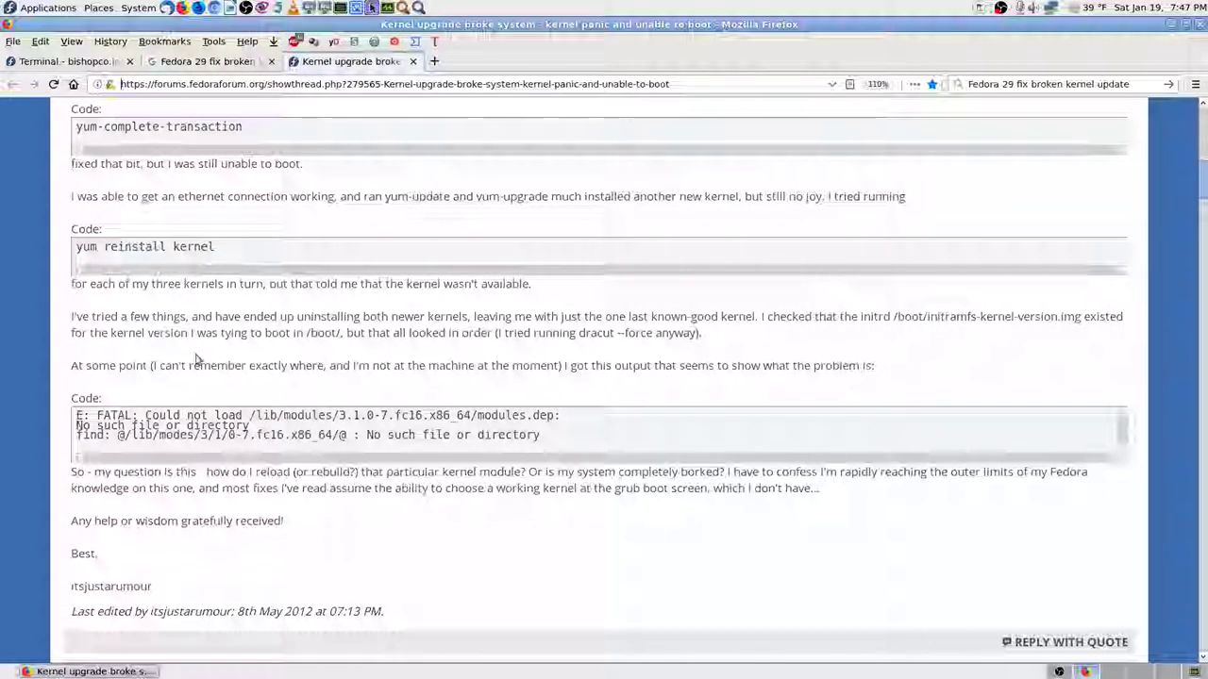
scroll(222, 369, "down", 3)
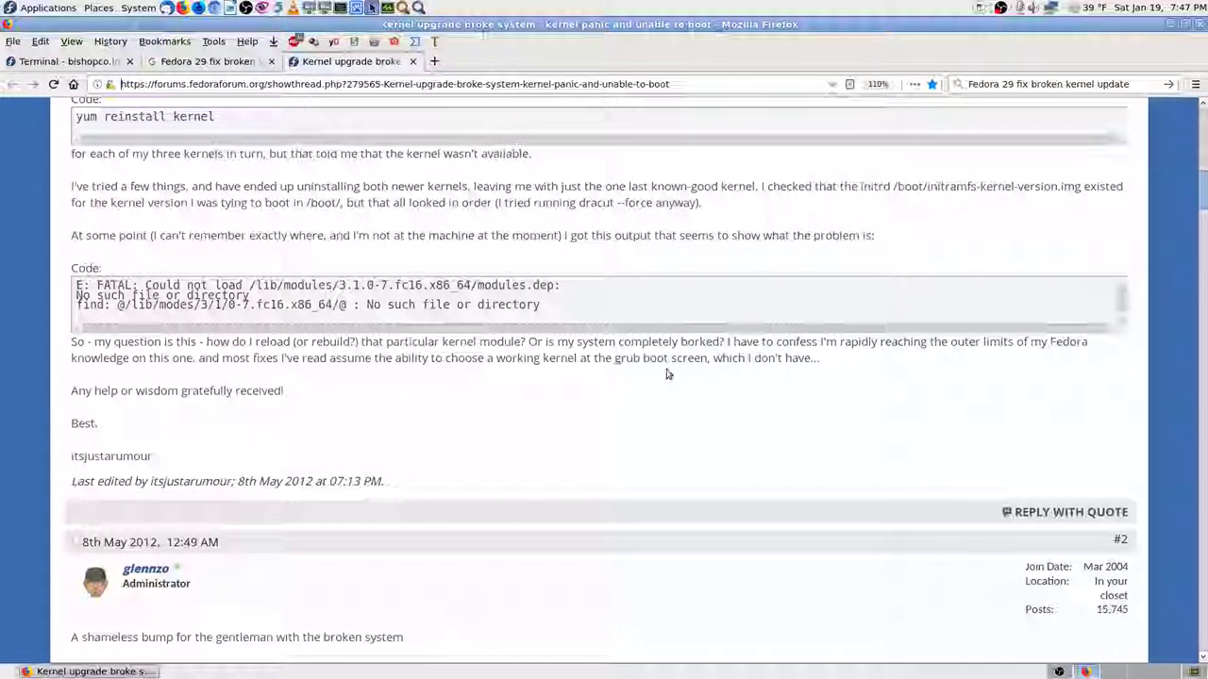
Read replies #2 and #3 for the suggested kernel checks and the advice on UUIDs in fstab and grub.
scroll(661, 336, "down", 3)
scroll(661, 336, "down", 5)
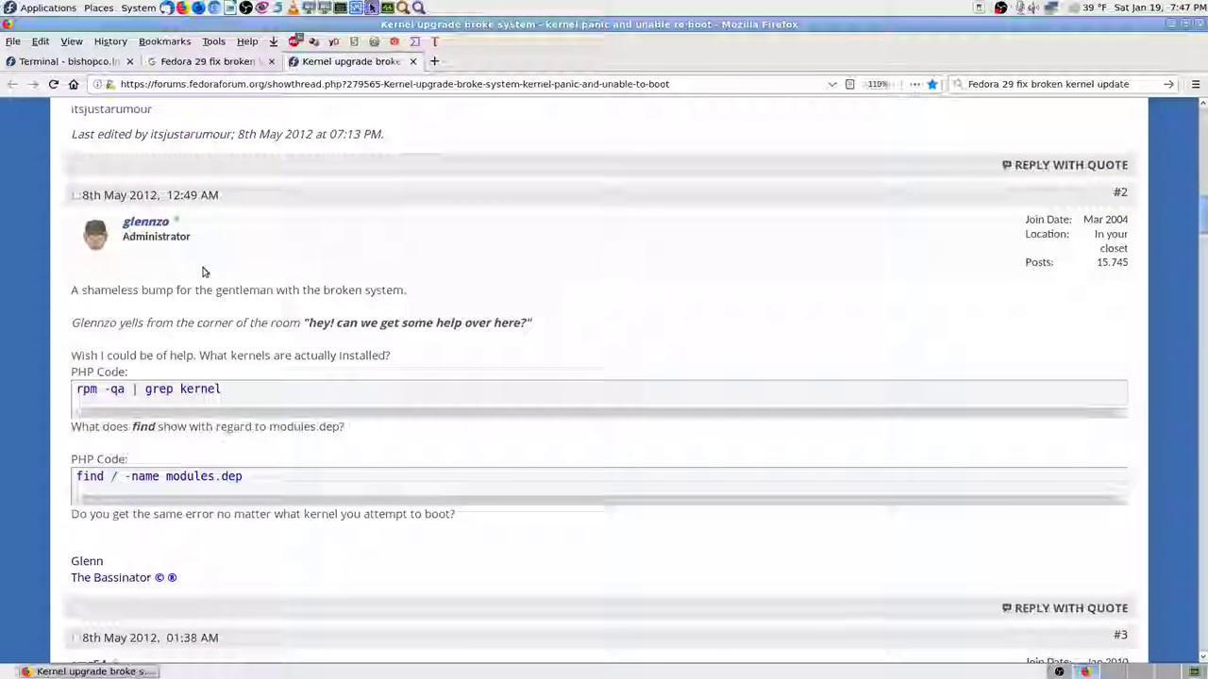
scroll(227, 283, "down", 2)
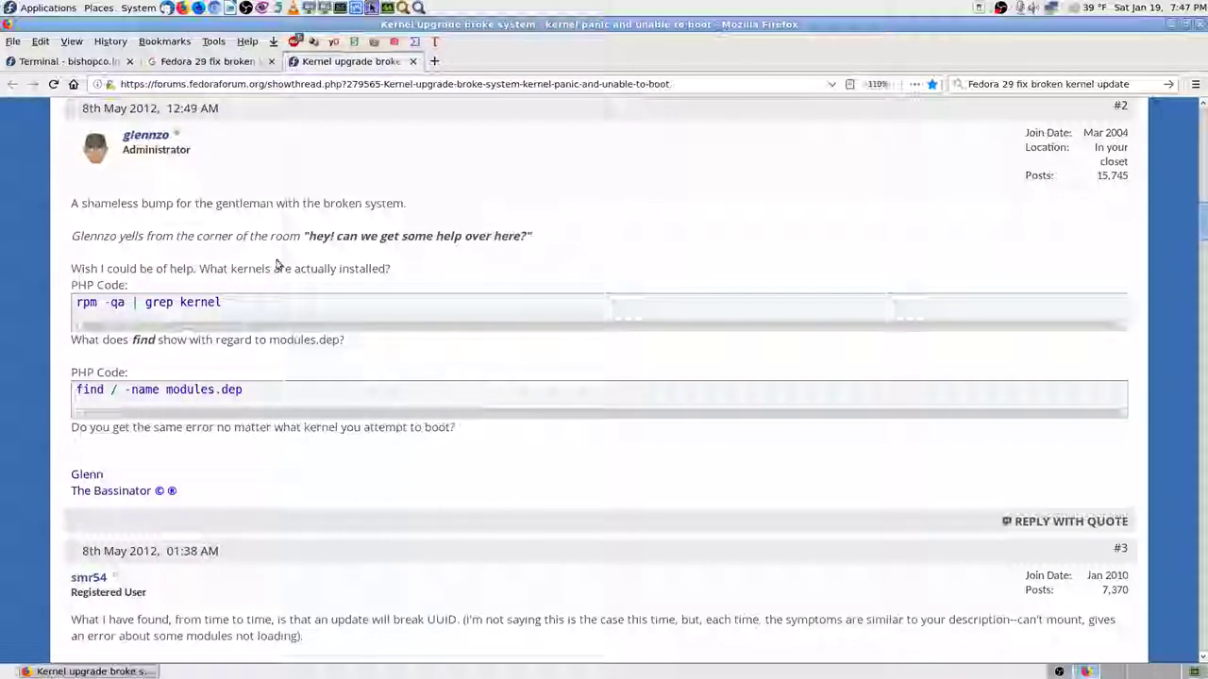
scroll(315, 275, "up", 1)
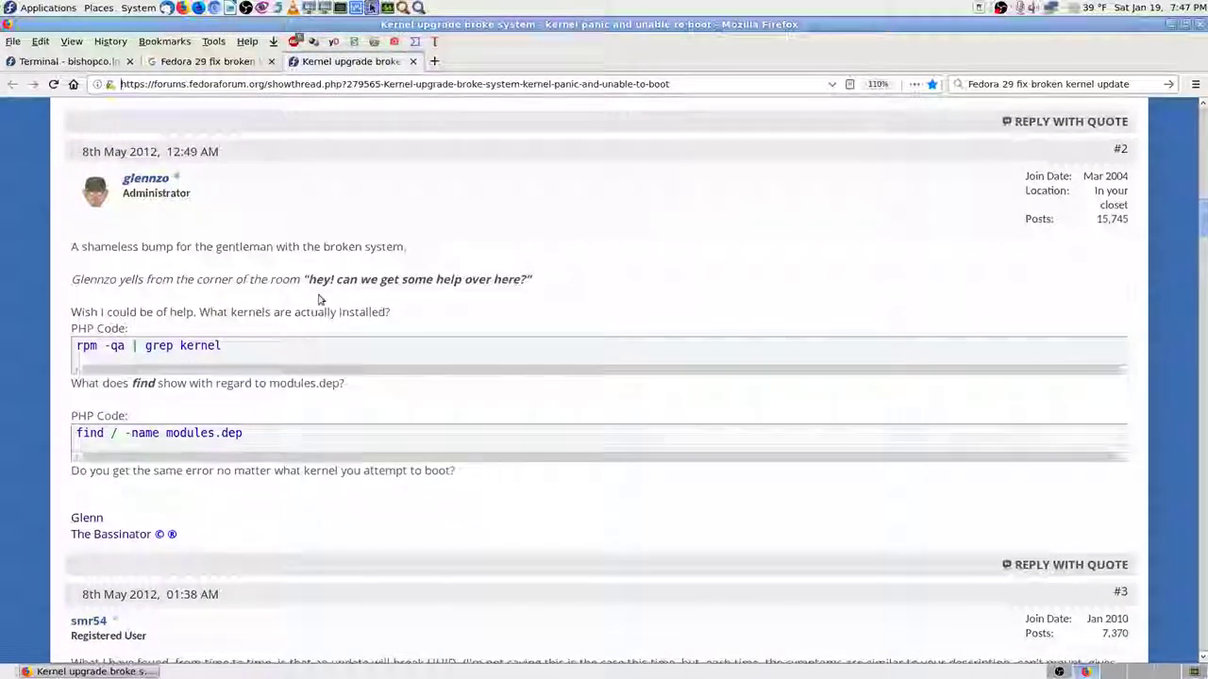
scroll(324, 292, "down", 2)
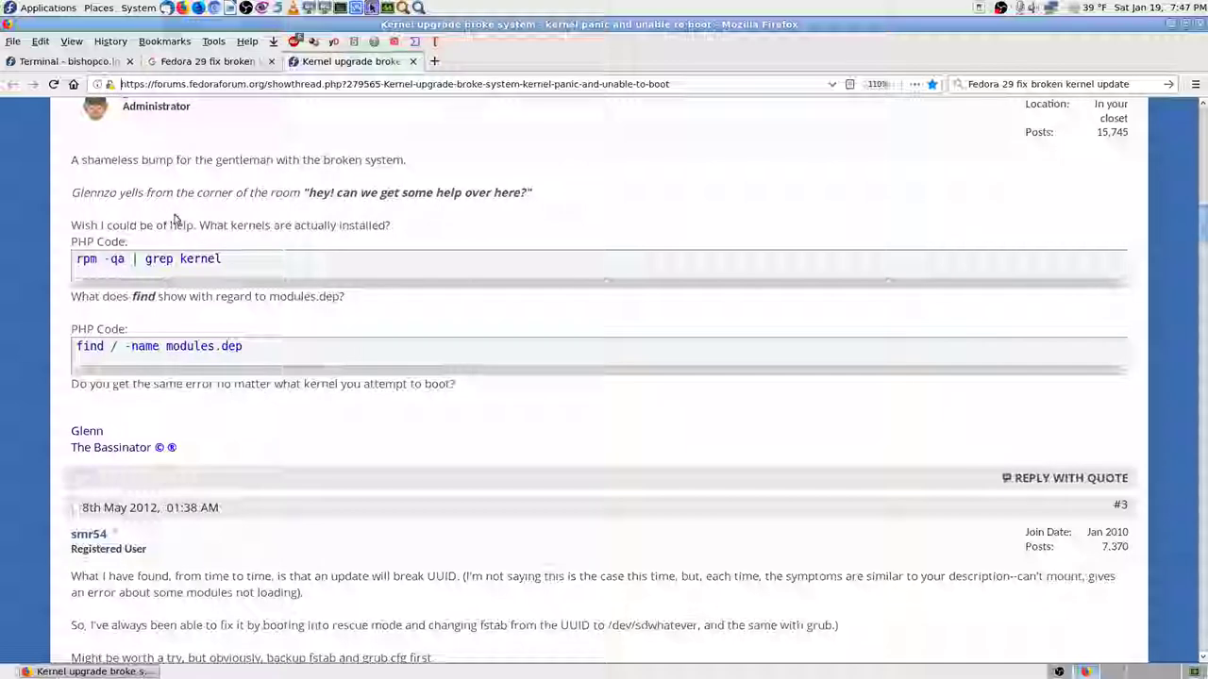
scroll(223, 221, "up", 1)
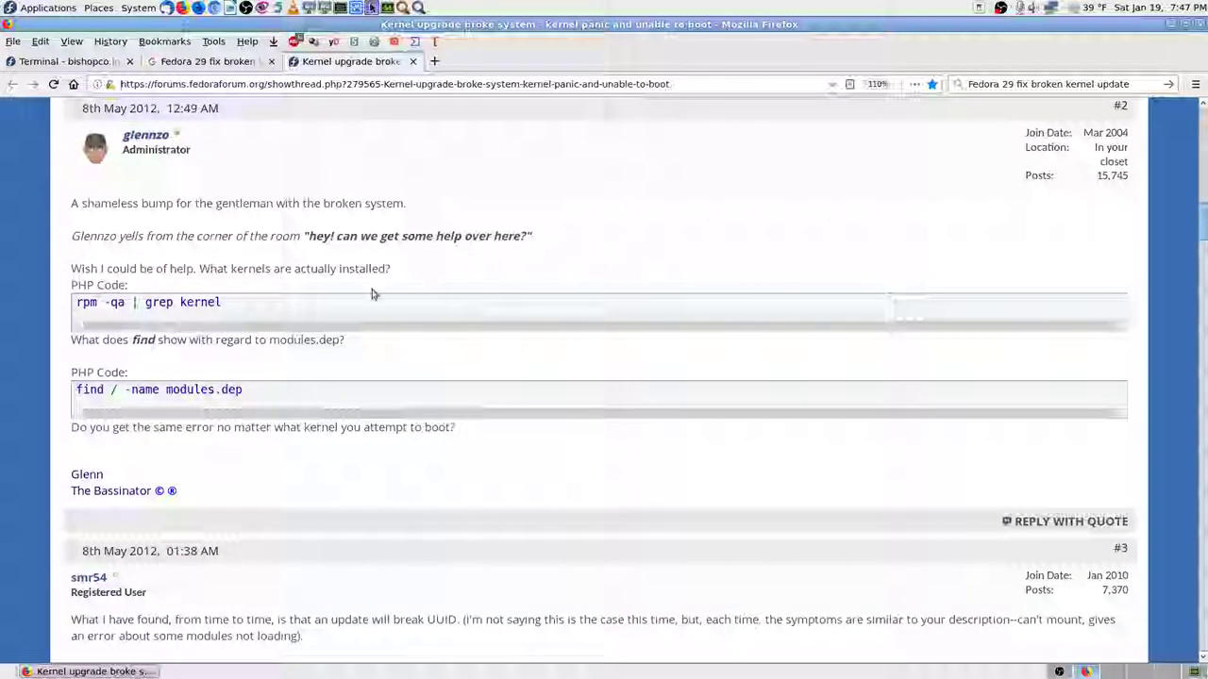
scroll(324, 302, "down", 1)
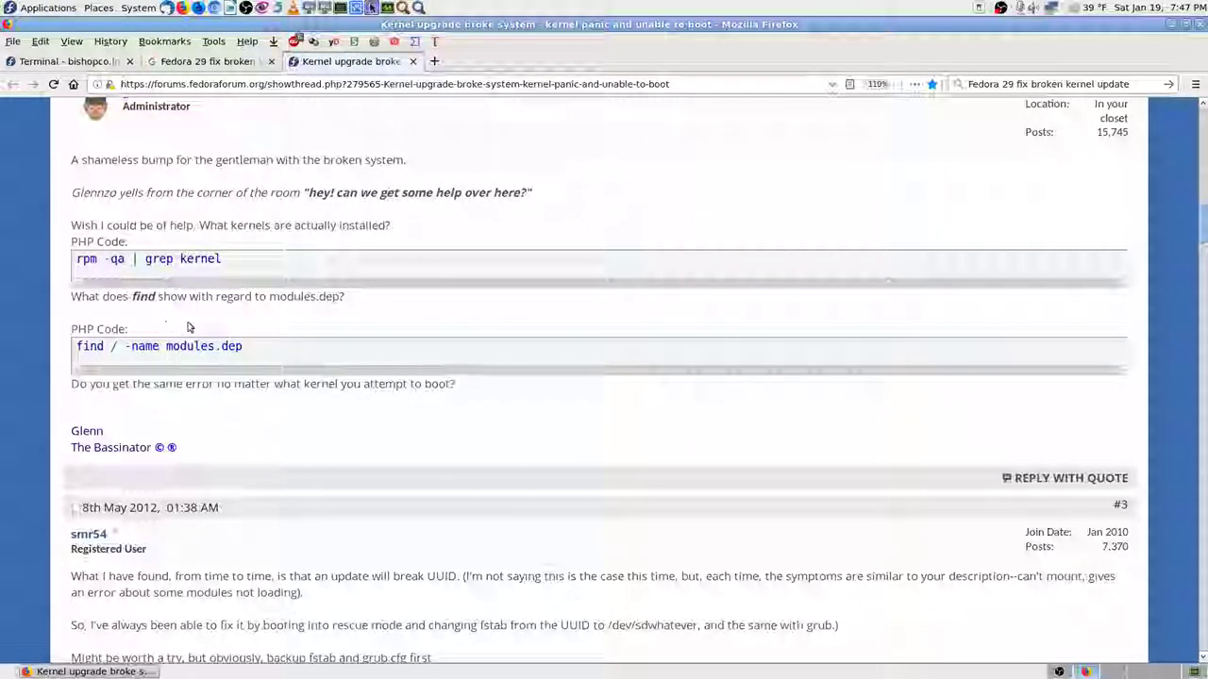
scroll(344, 340, "down", 2)
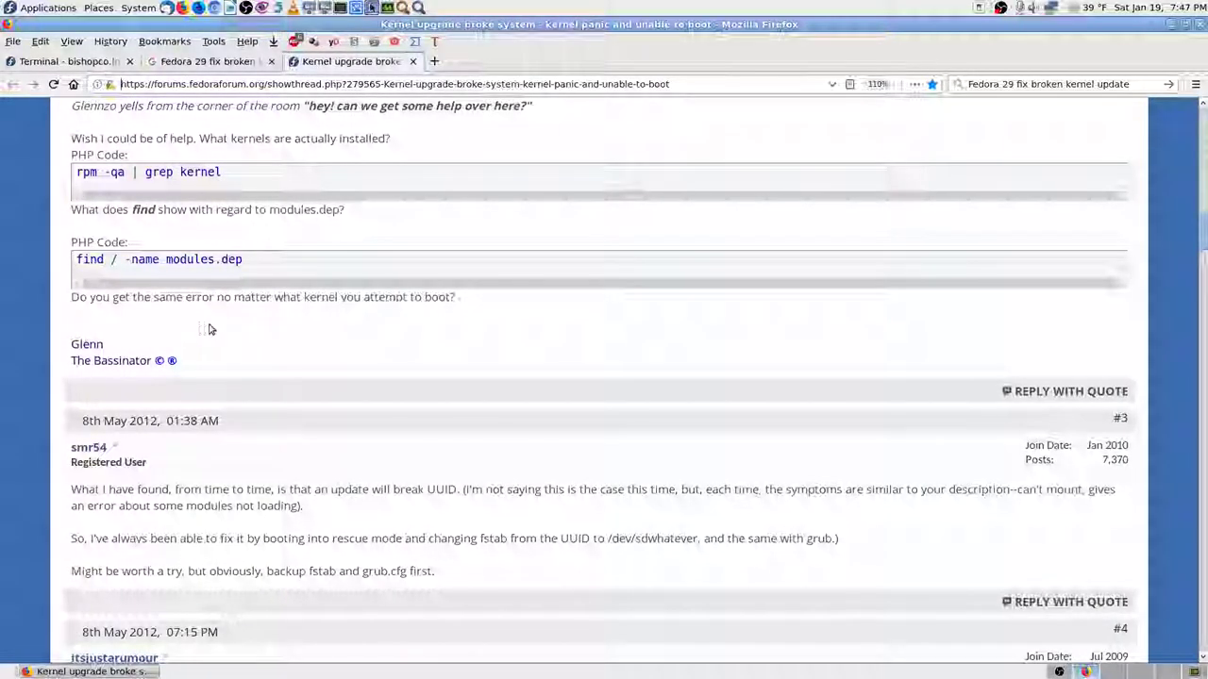
scroll(451, 348, "down", 3)
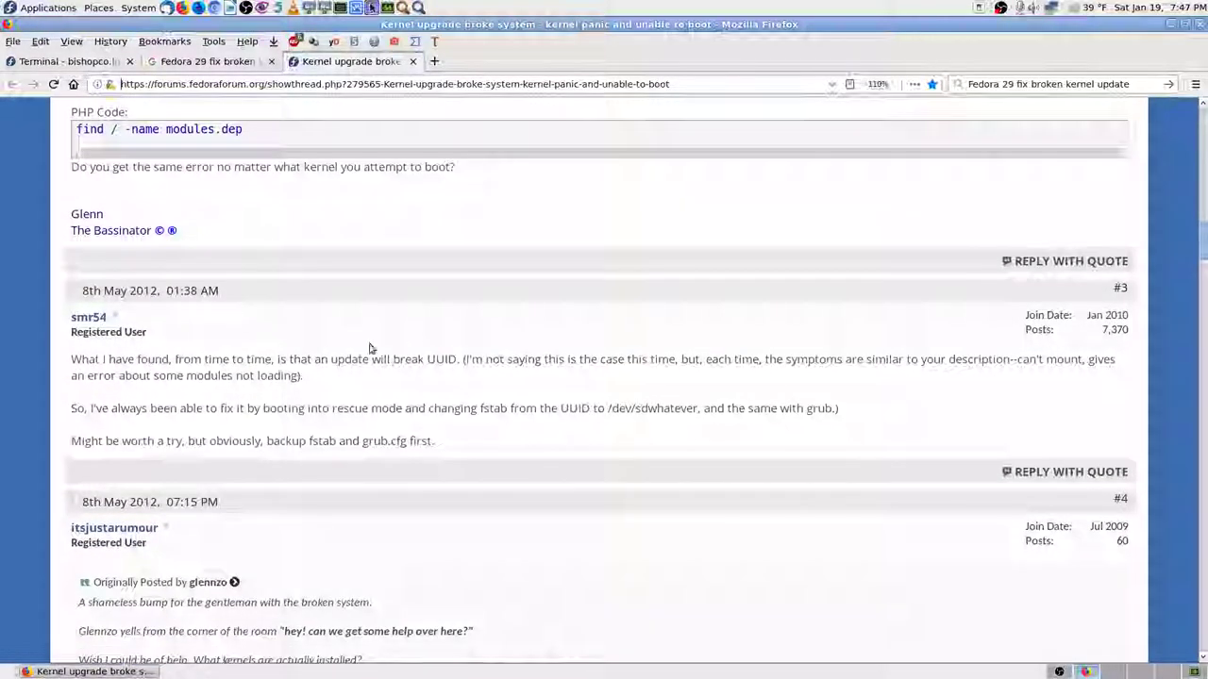
scroll(108, 330, "down", 2)
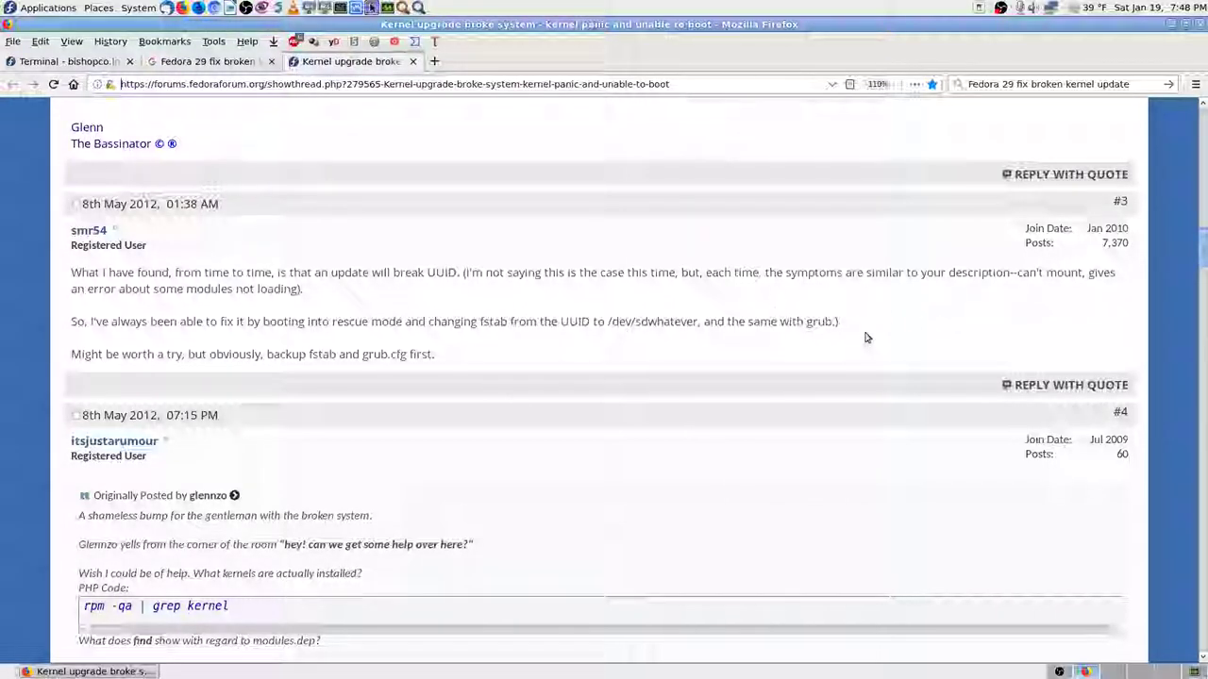
Examine reply #4 for the outputs of the installed-kernel query and the modules.dep search.
scroll(311, 350, "down", 2)
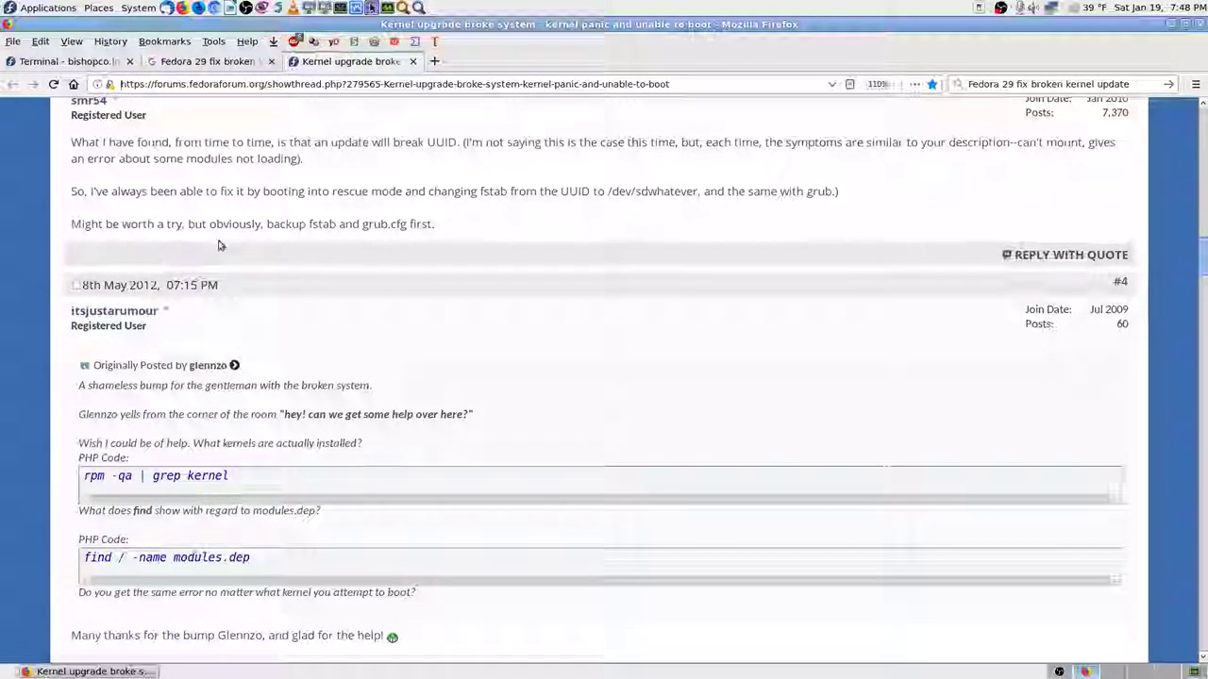
scroll(322, 343, "down", 1)
scroll(322, 343, "down", 1)
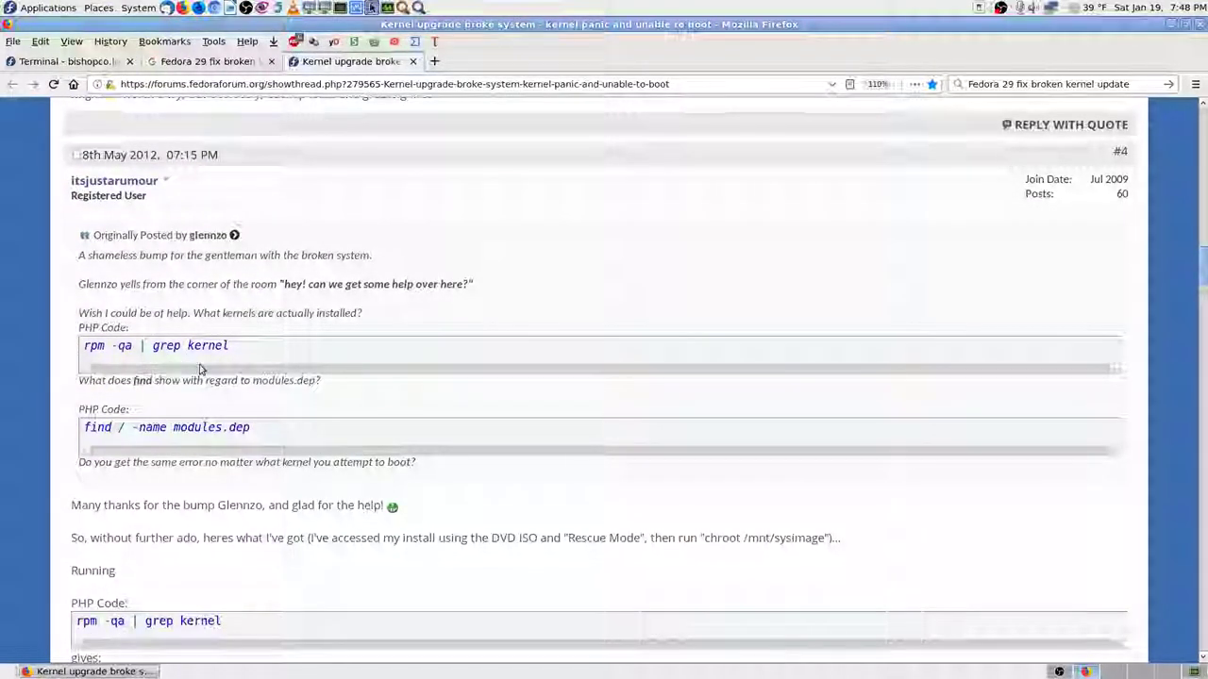
scroll(156, 385, "down", 1)
scroll(151, 403, "down", 2)
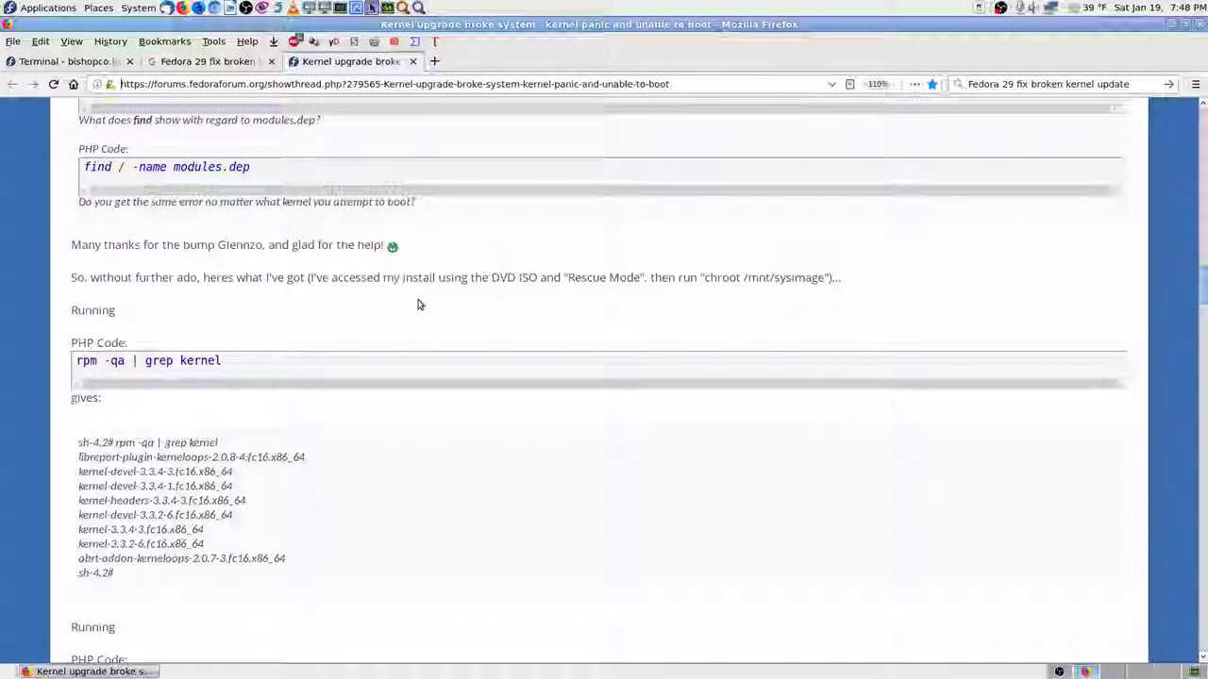
scroll(714, 349, "down", 7)
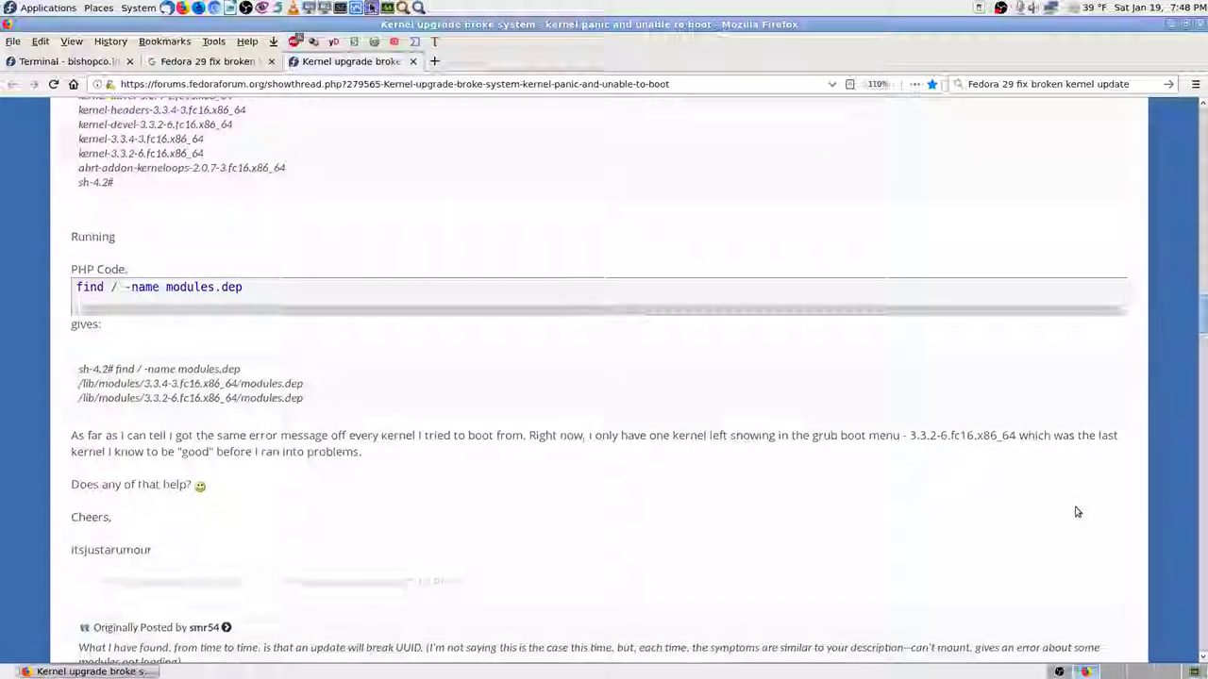
scroll(1075, 511, "down", 2)
scroll(1204, 329, "down", 7)
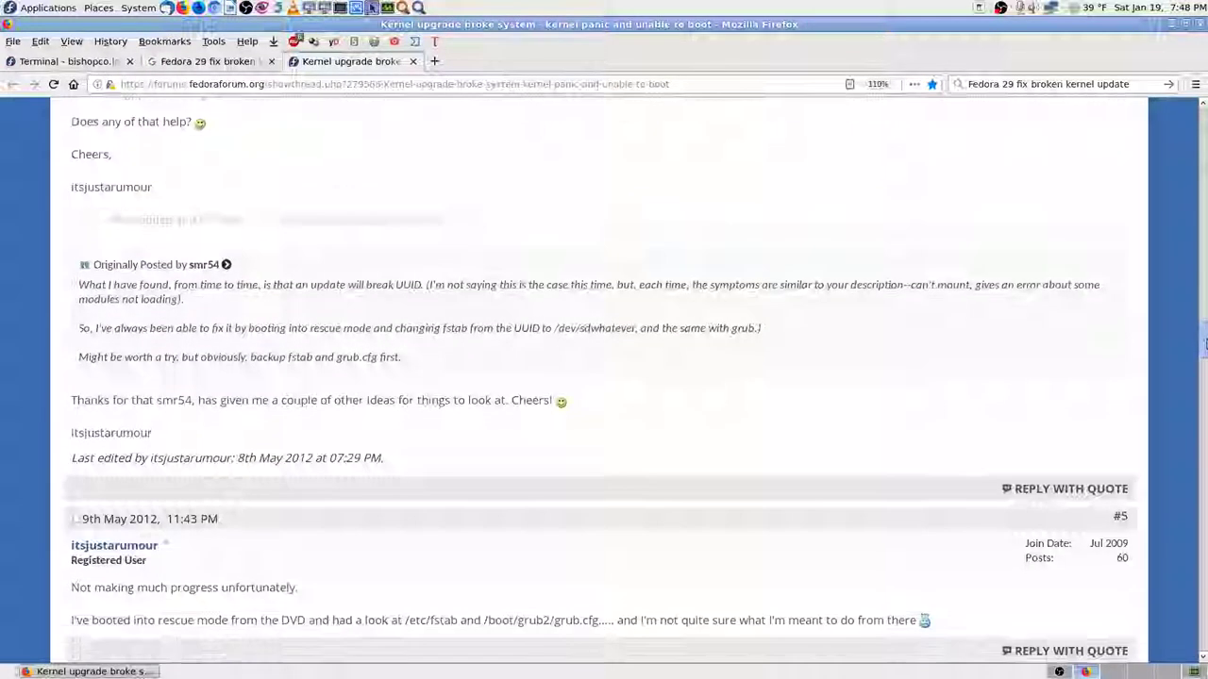
Read forum replies #5 to #9 for advice on matching UUIDs in grub and fstab and removing the bad kernel.
scroll(1204, 354, "down", 4)
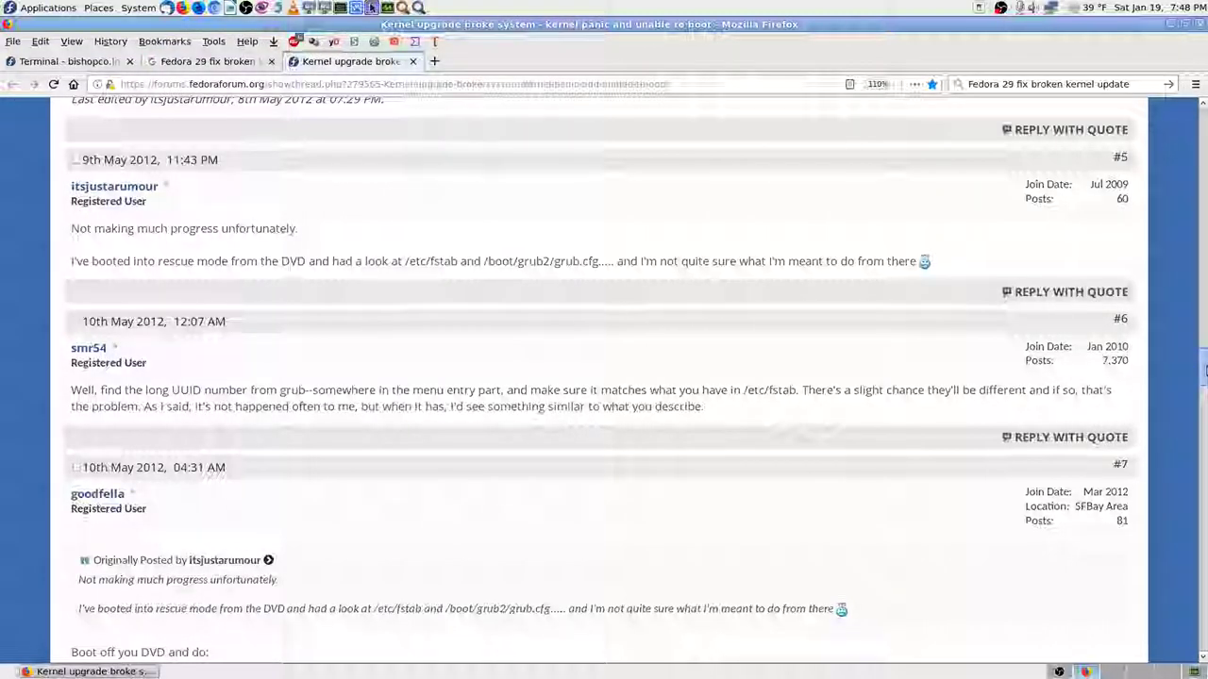
scroll(1204, 371, "down", 2)
left_click_drag(1204, 376, 1205, 421)
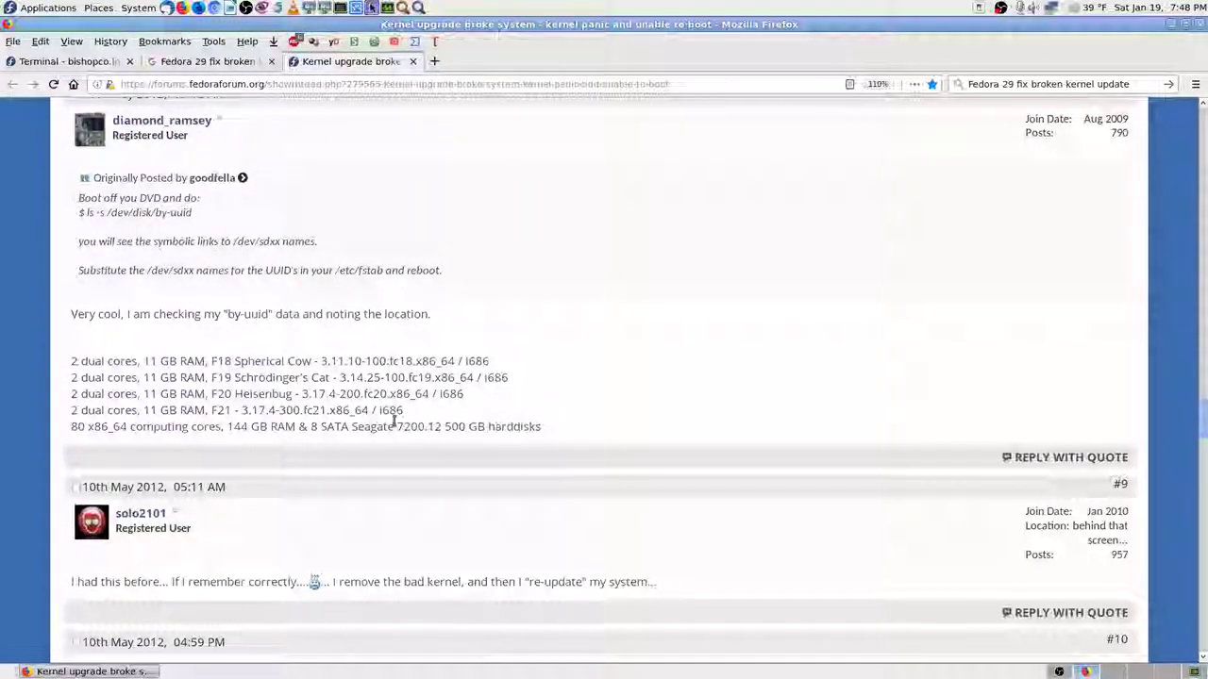
scroll(226, 397, "down", 5)
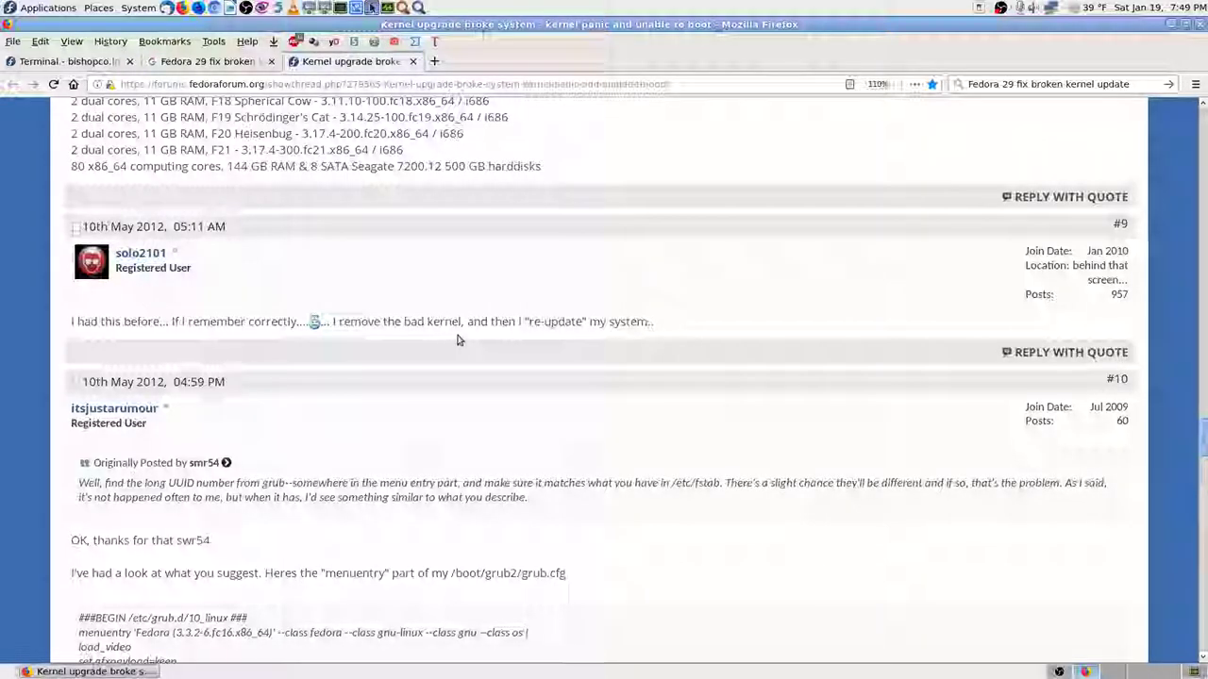
scroll(556, 358, "down", 2)
scroll(396, 363, "down", 2)
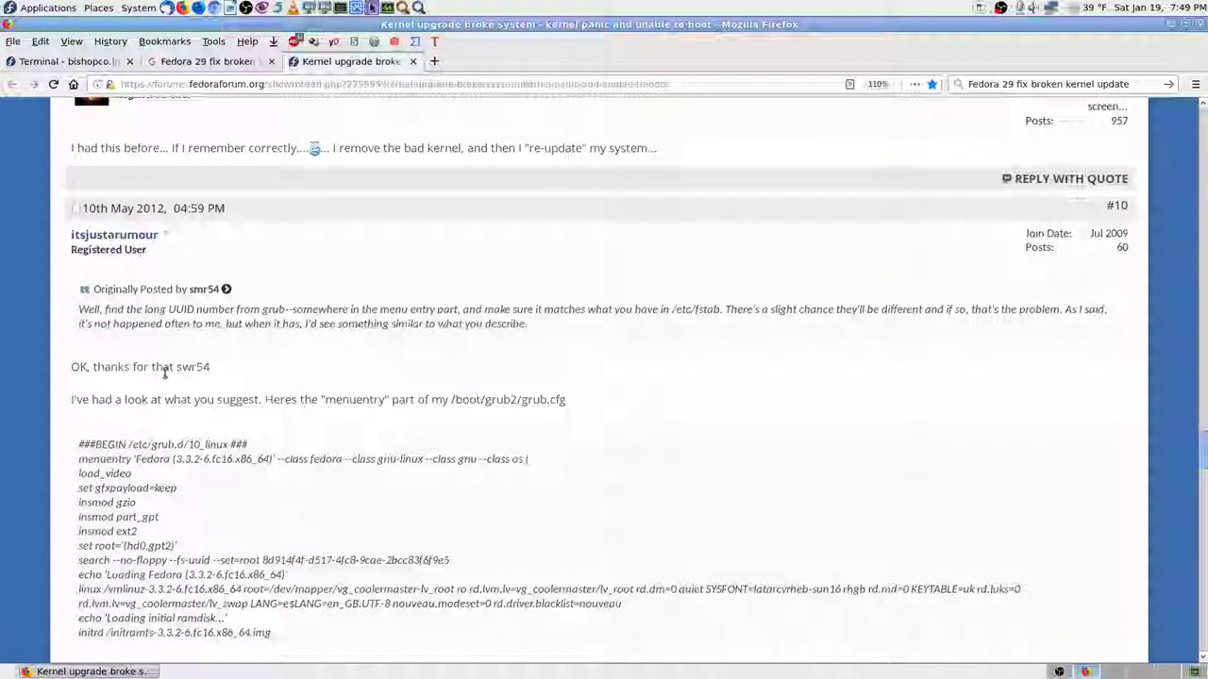
Examine reply #10 for the grub.cfg menu entry, the /etc/fstab contents and the output of ls -s /dev/disk/by-uuid.
scroll(222, 382, "down", 2)
scroll(229, 387, "up", 2)
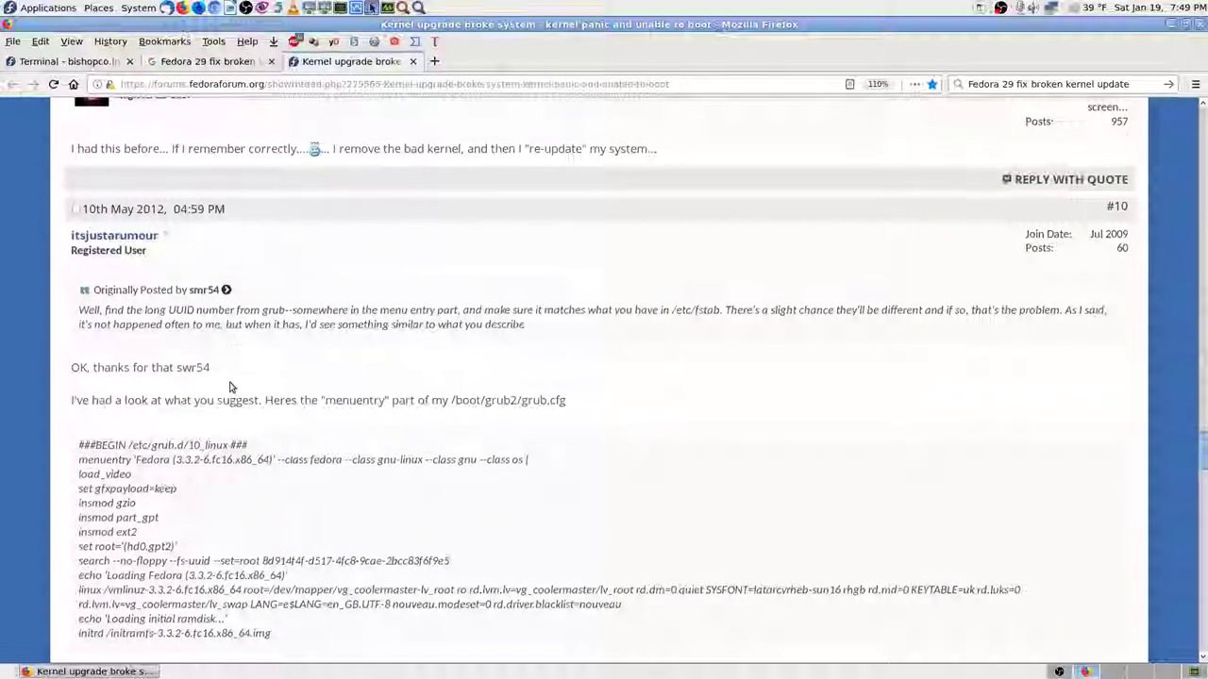
scroll(231, 385, "up", 3)
scroll(250, 391, "down", 5)
scroll(269, 396, "down", 3)
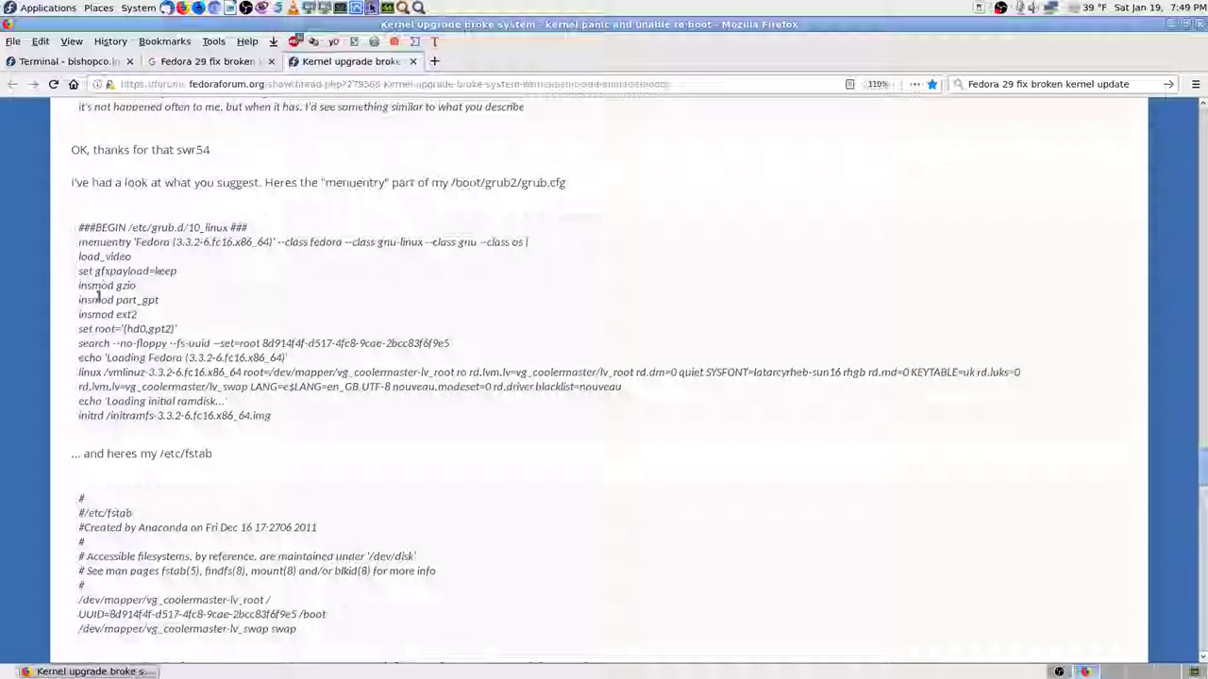
scroll(227, 422, "down", 3)
scroll(227, 422, "down", 3)
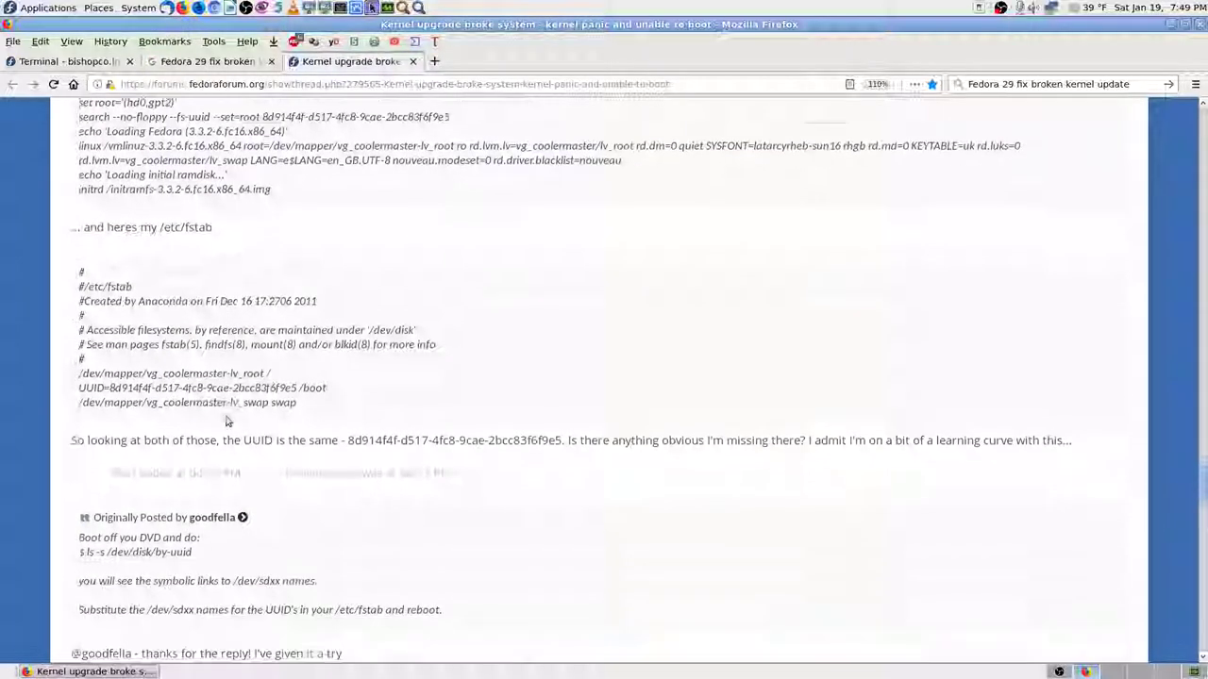
scroll(249, 387, "down", 6)
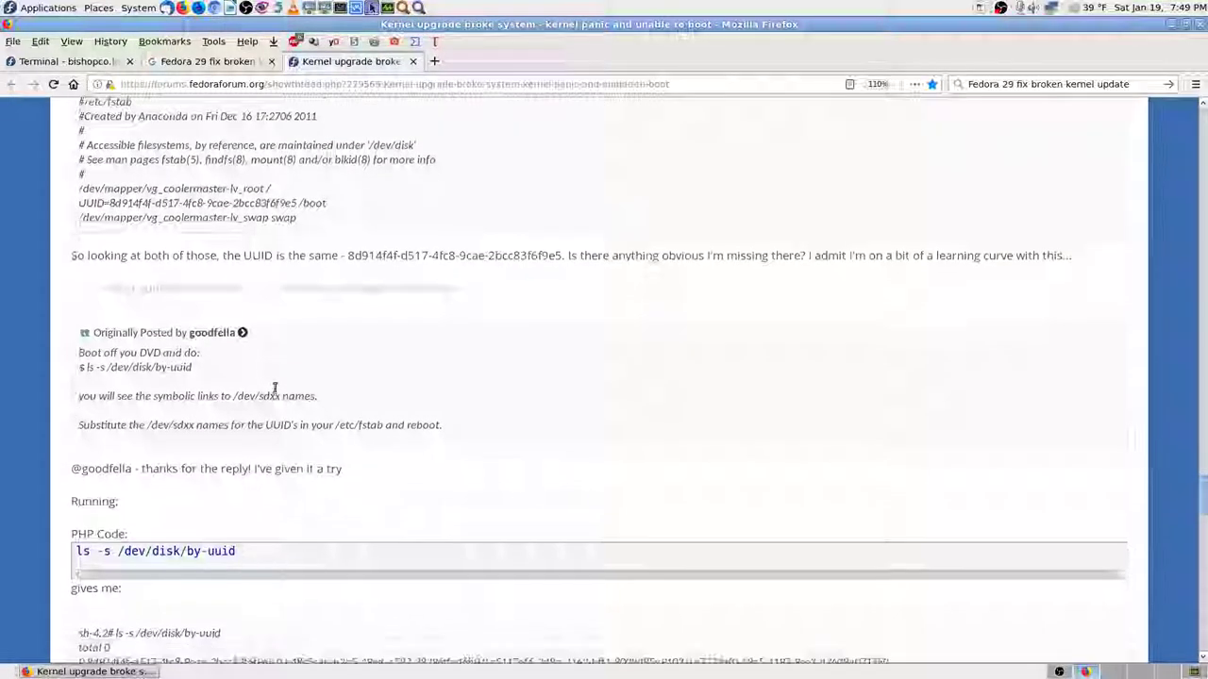
scroll(250, 422, "down", 1)
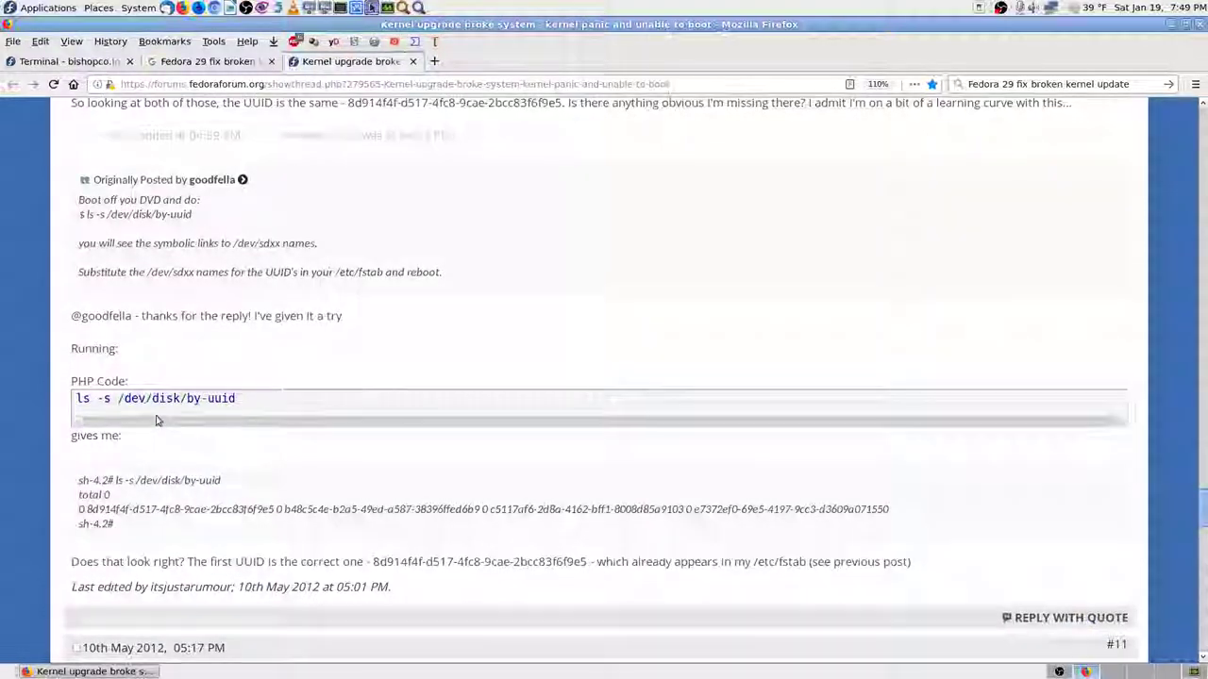
scroll(236, 439, "down", 5)
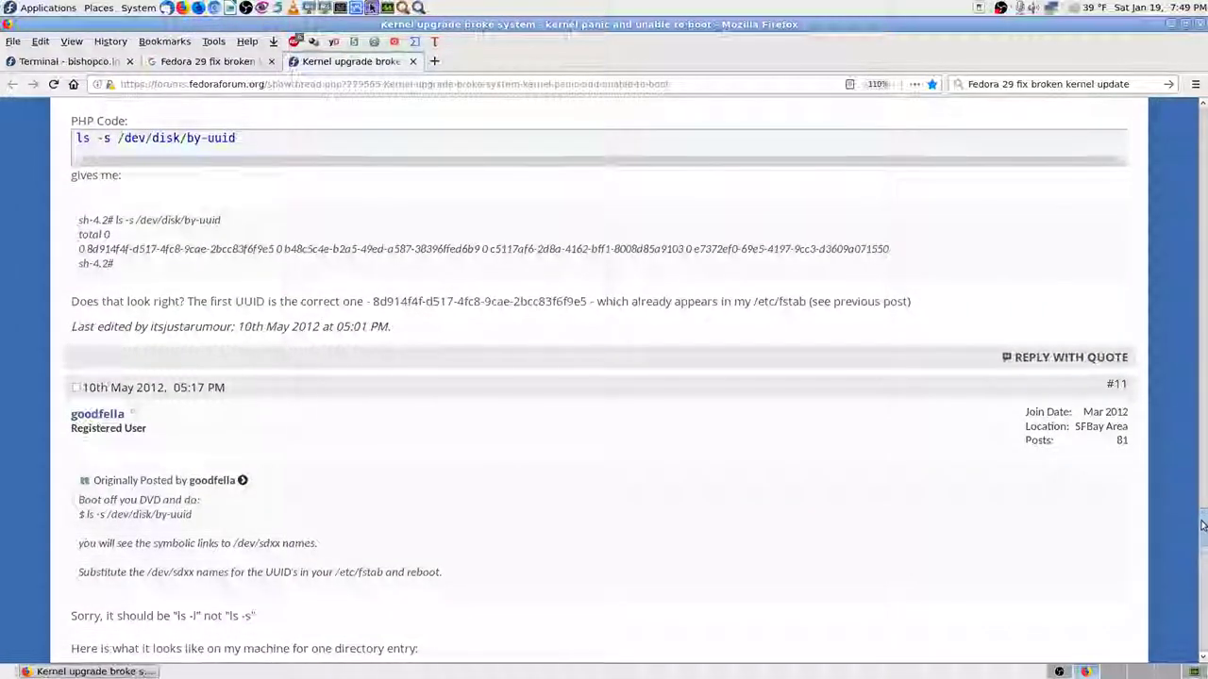
Read replies #11 and #12 for the corrected by-uuid listing command and the outcome of changing fstab.
scroll(1203, 518, "down", 5)
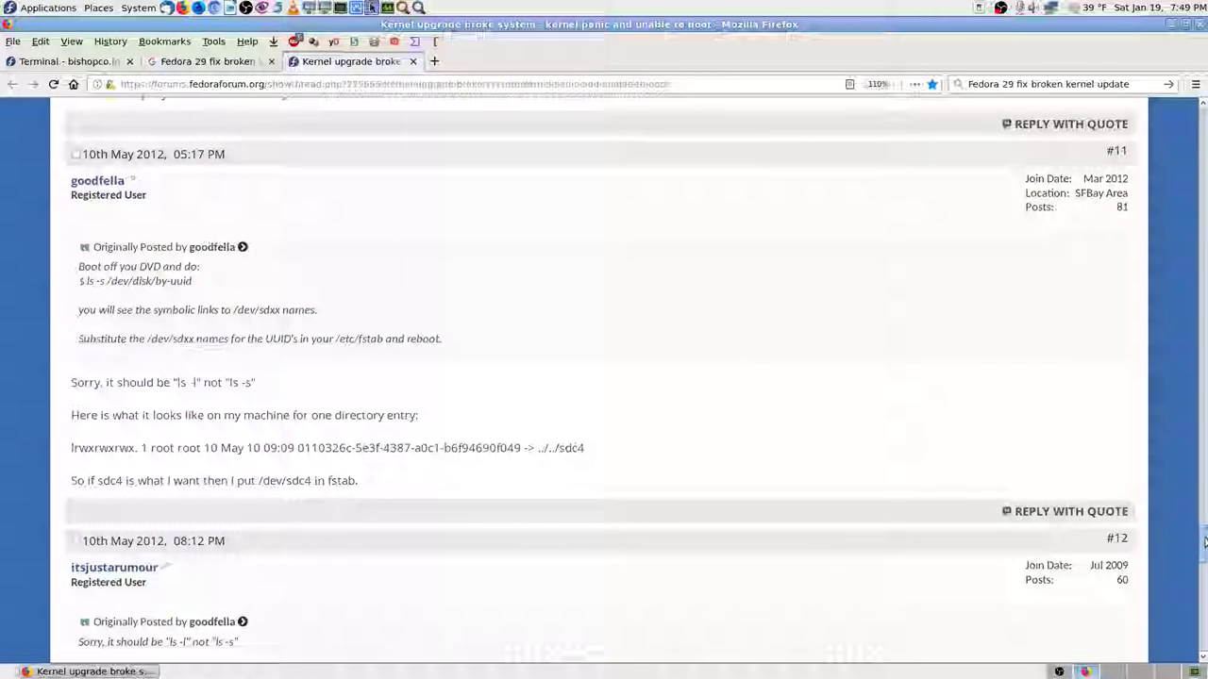
scroll(1203, 543, "down", 3)
scroll(1203, 547, "up", 1)
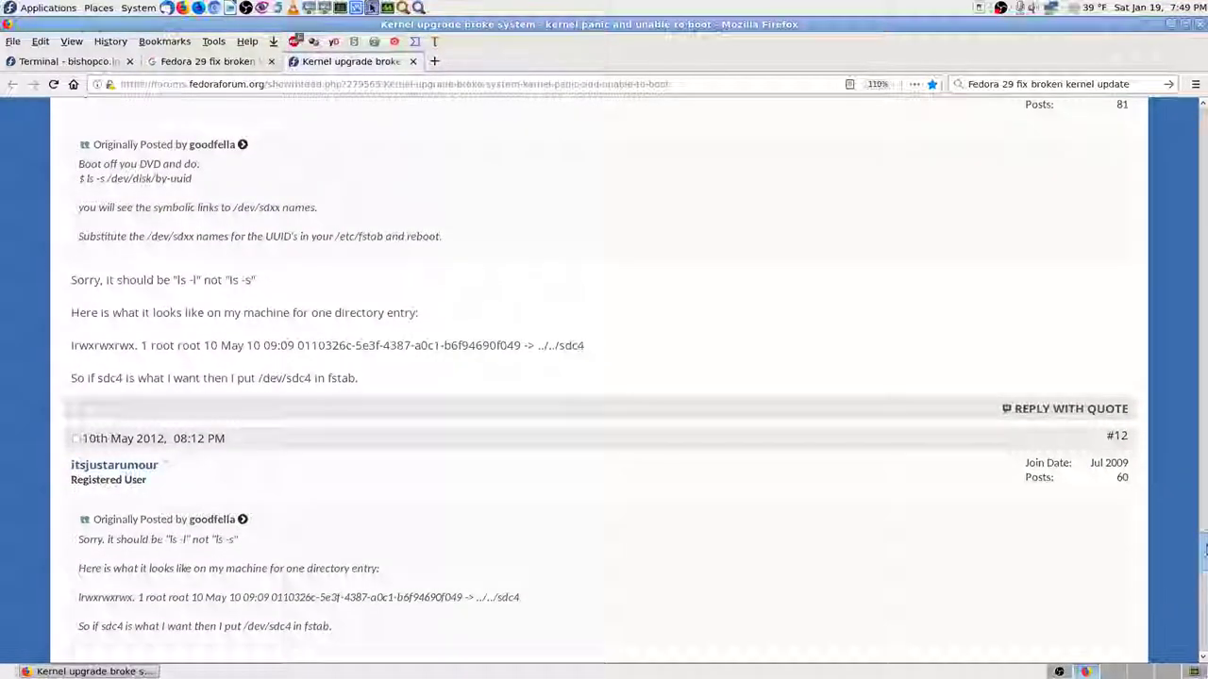
scroll(1204, 557, "down", 7)
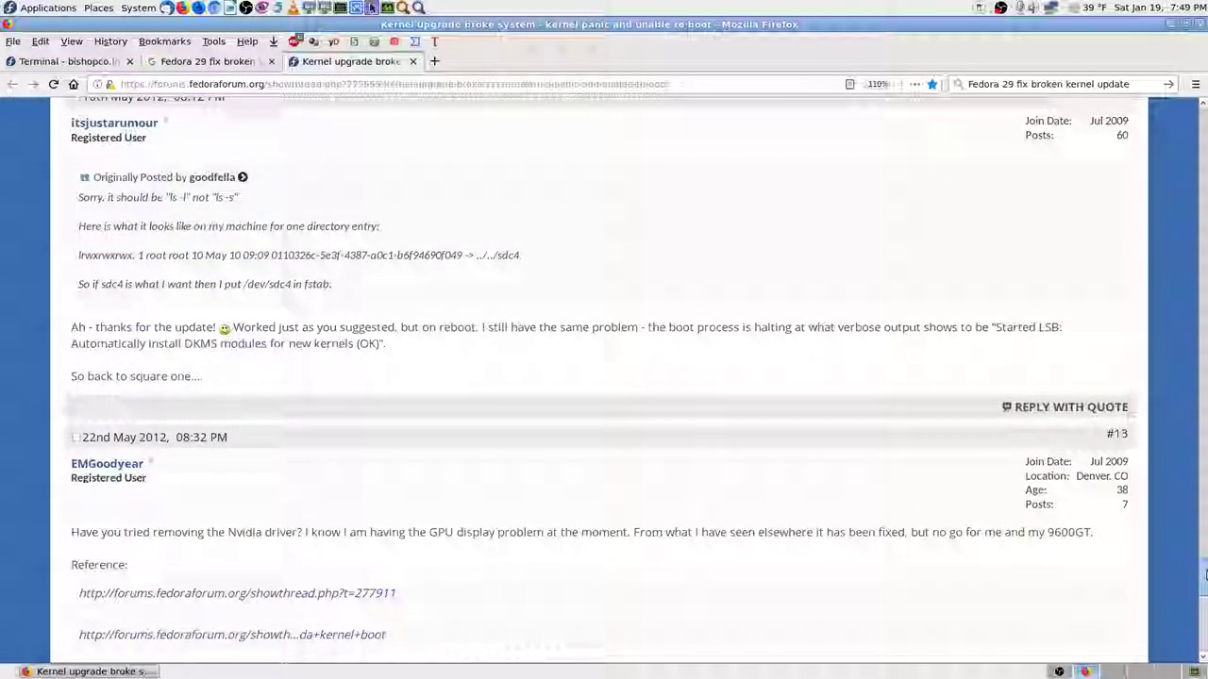
Read replies #13 and #14 about removing the Nvidia driver, and look over the similar threads listed below them.
scroll(1205, 580, "down", 4)
scroll(1205, 590, "down", 2)
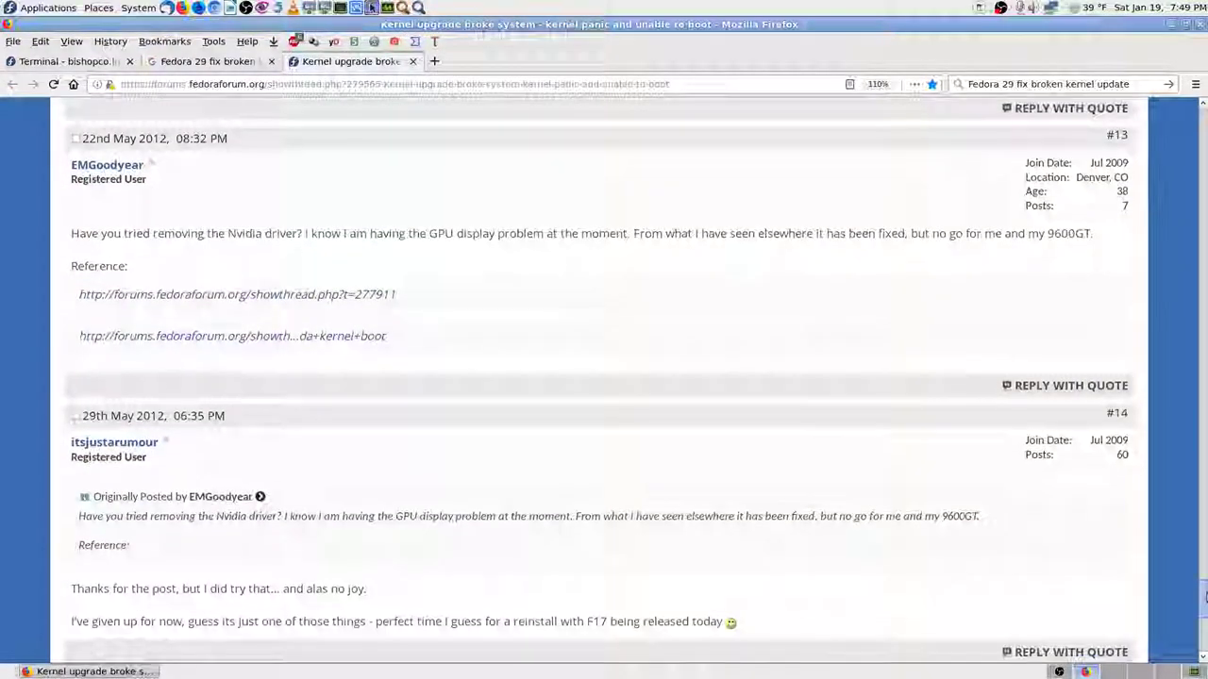
scroll(1205, 604, "down", 2)
scroll(1205, 604, "down", 3)
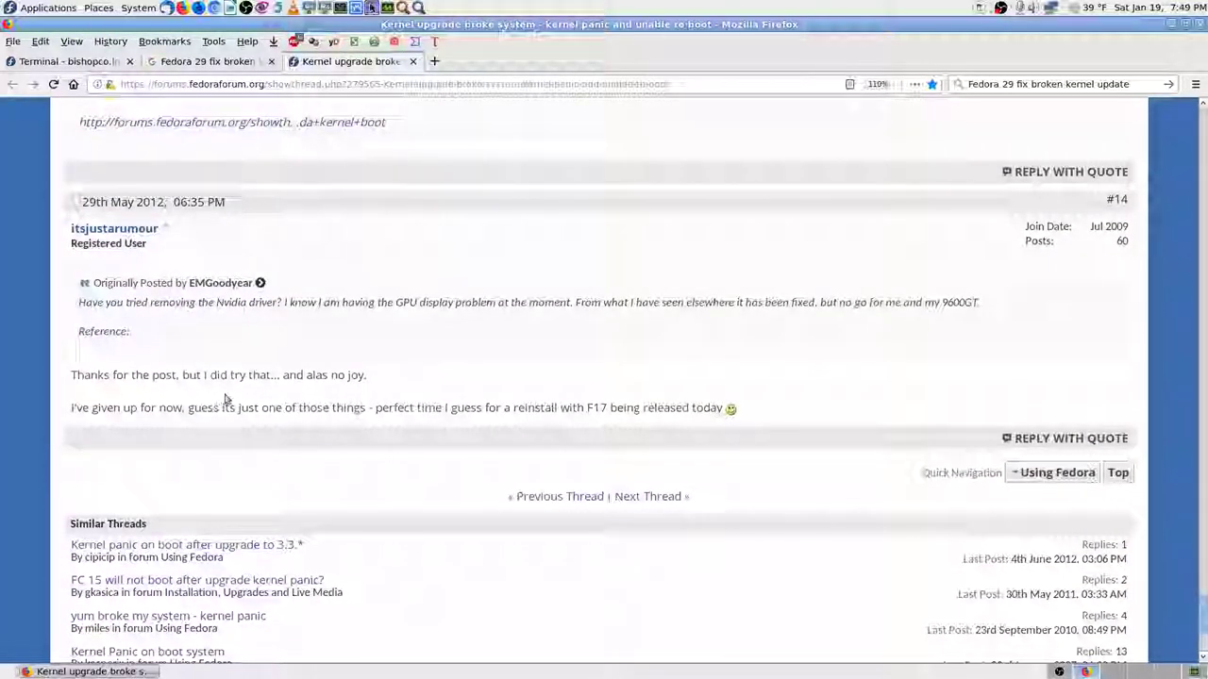
scroll(268, 453, "down", 2)
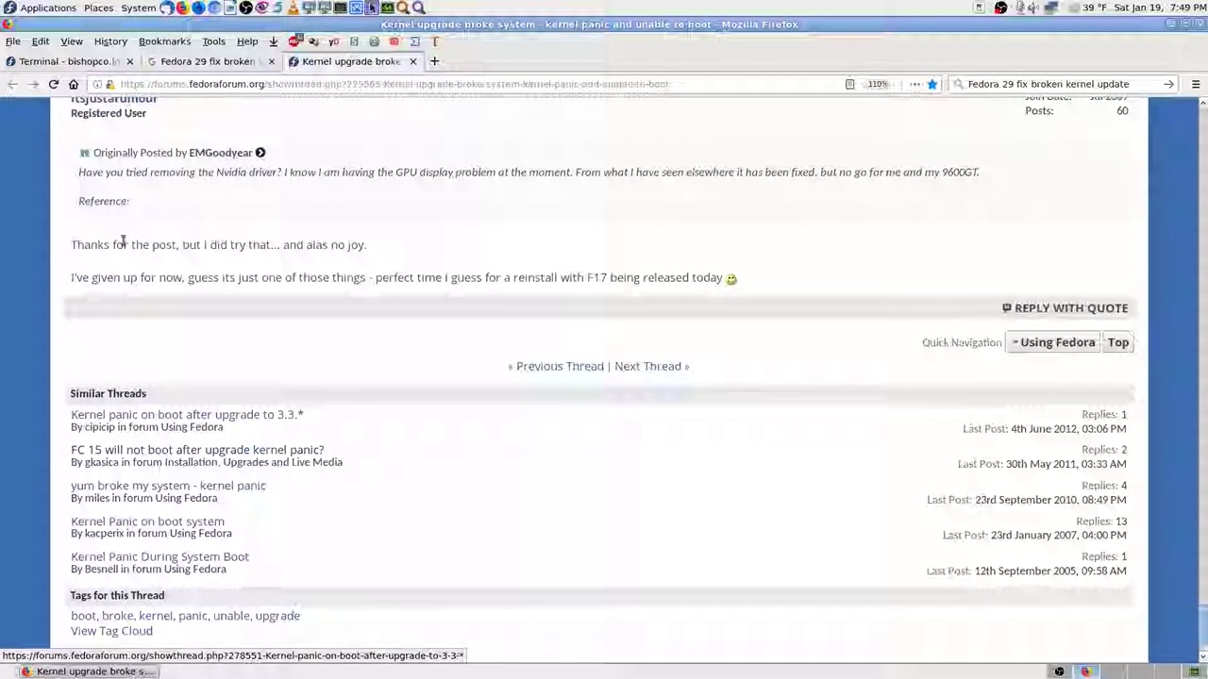
scroll(203, 280, "up", 4)
scroll(213, 209, "up", 2)
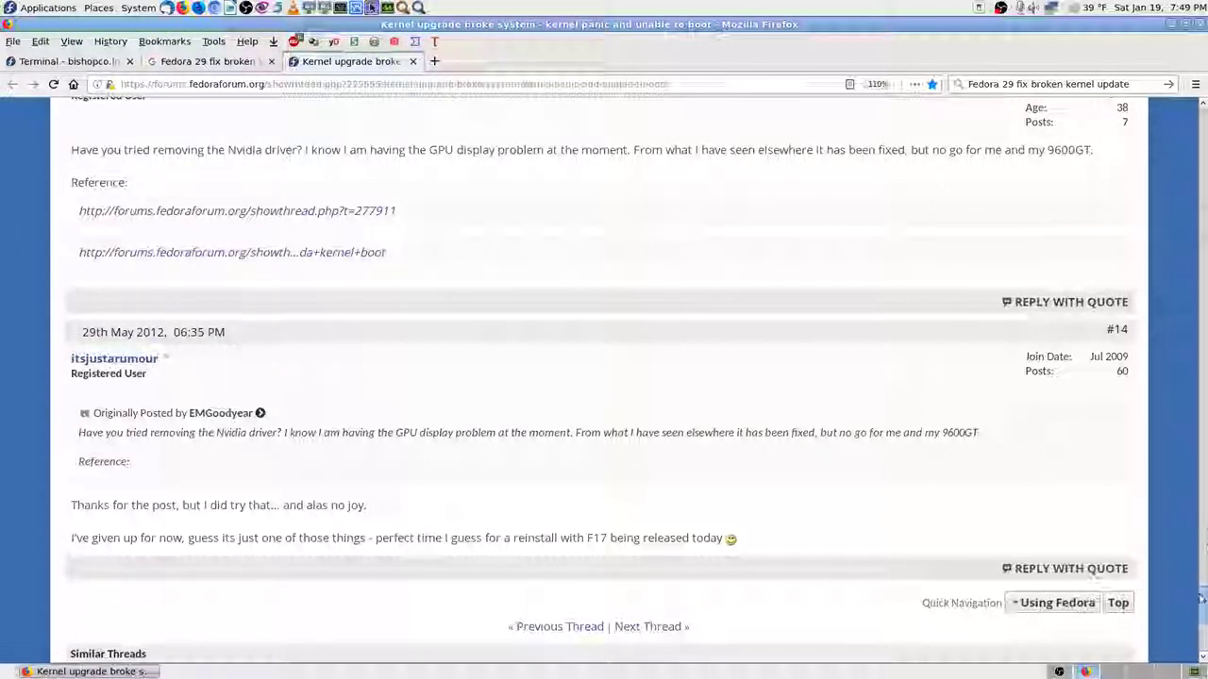
scroll(1202, 598, "down", 5)
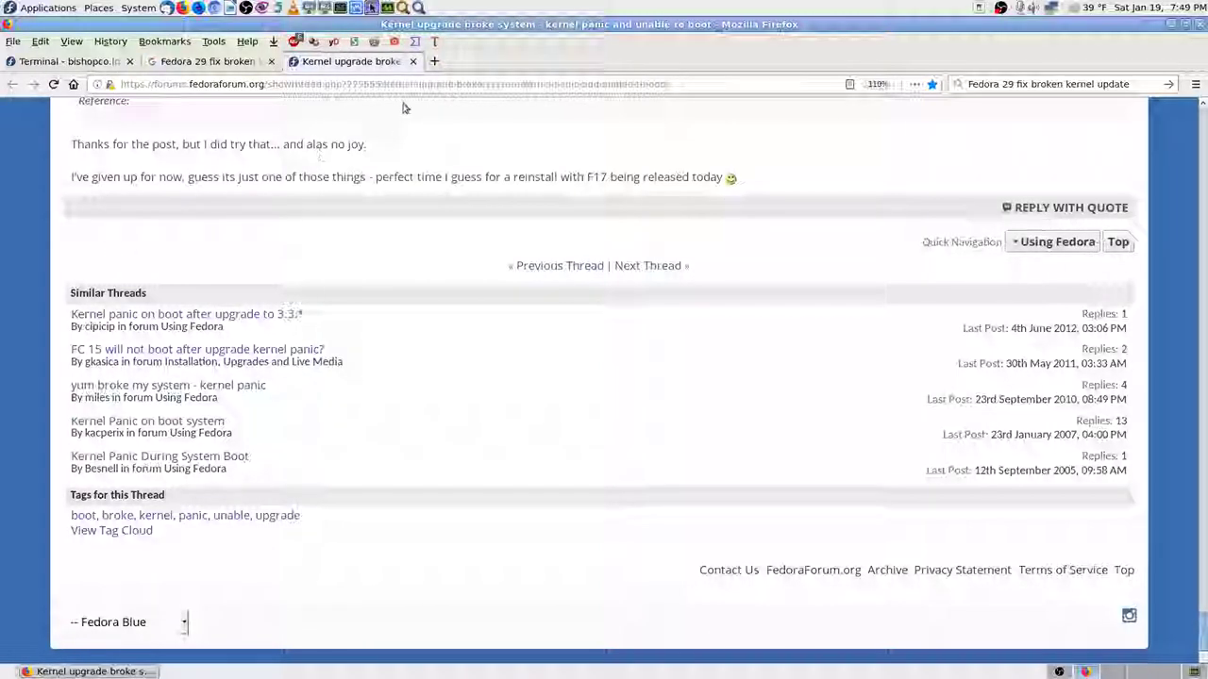
Remove the bookmark for the kernel upgrade forum thread and close the thread's page.
left_click(932, 84)
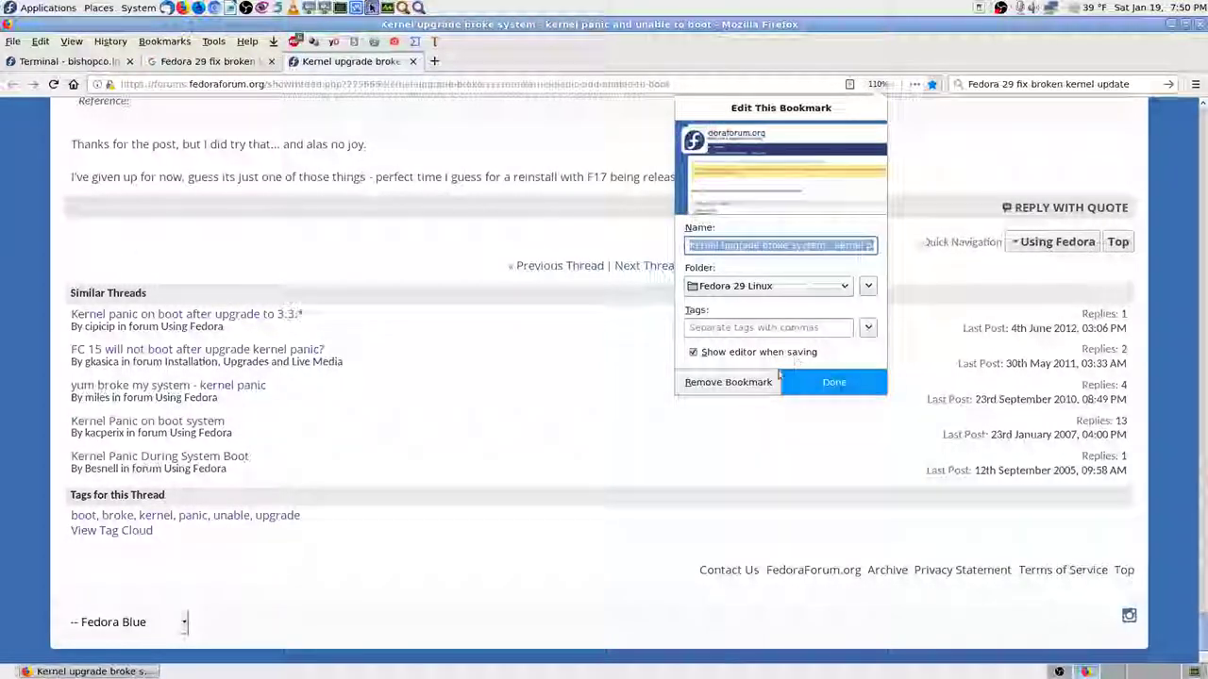
left_click(738, 382)
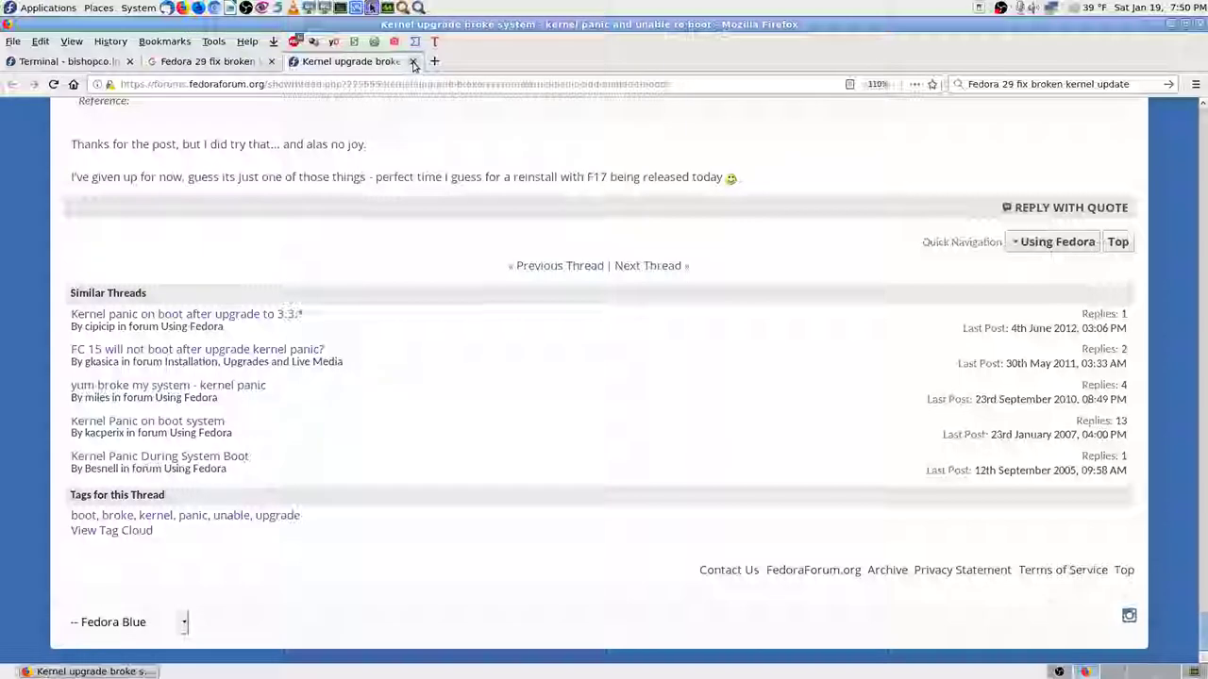
left_click(412, 62)
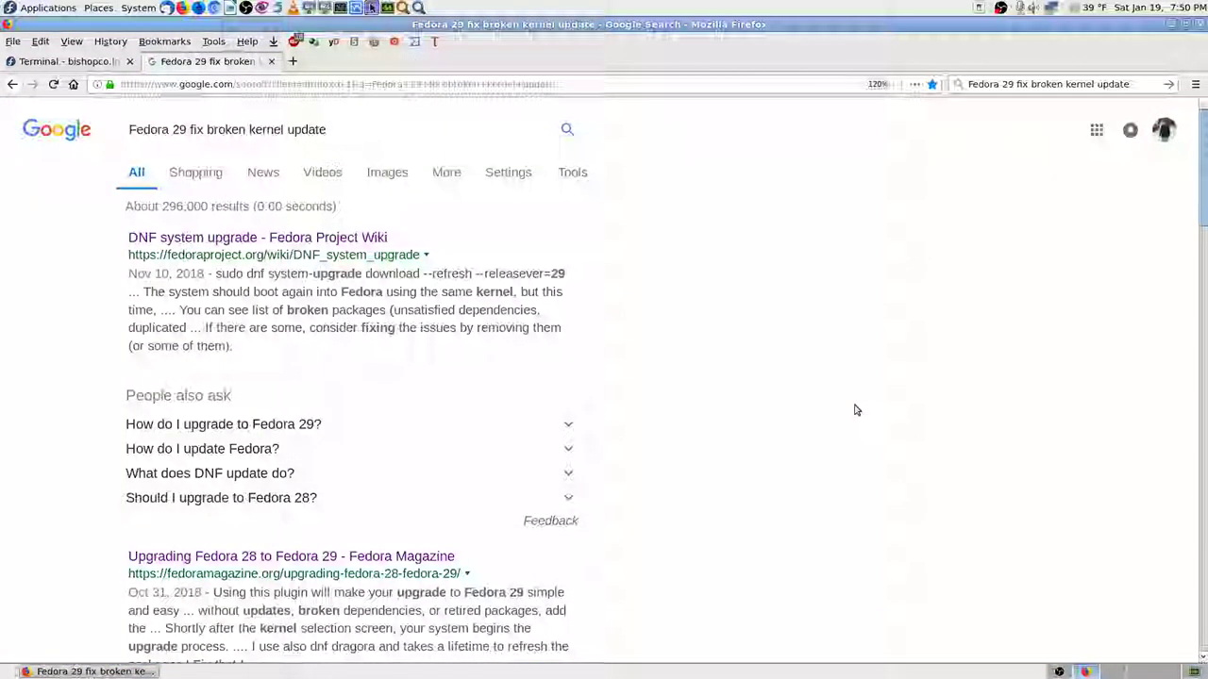
Open the DNF system upgrade wiki page from the search results in a separate tab and find "broken" in its text.
scroll(763, 402, "down", 1)
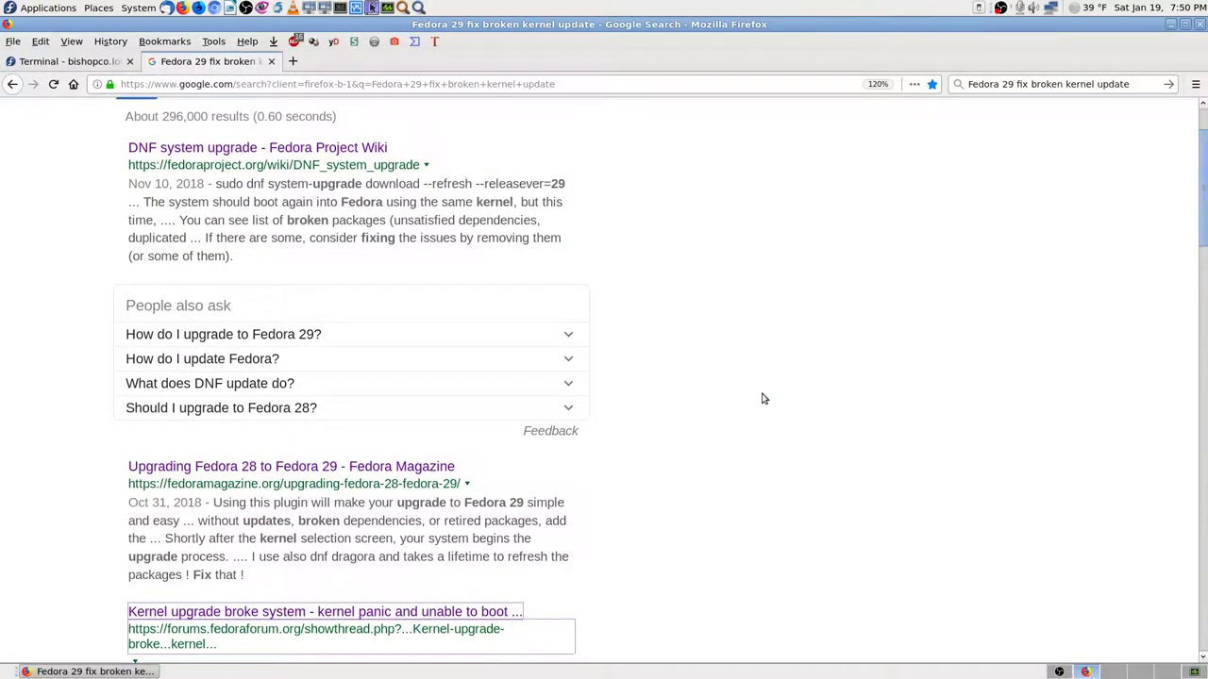
scroll(764, 399, "up", 1)
middle_click(378, 237)
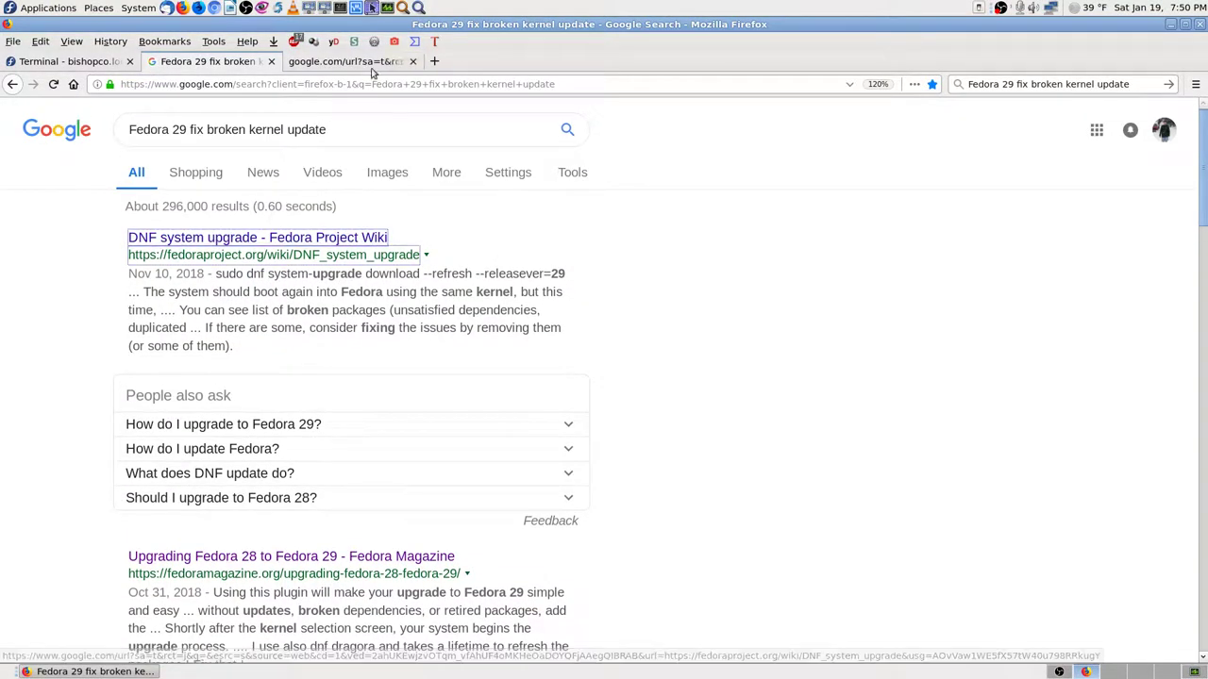
left_click(375, 61)
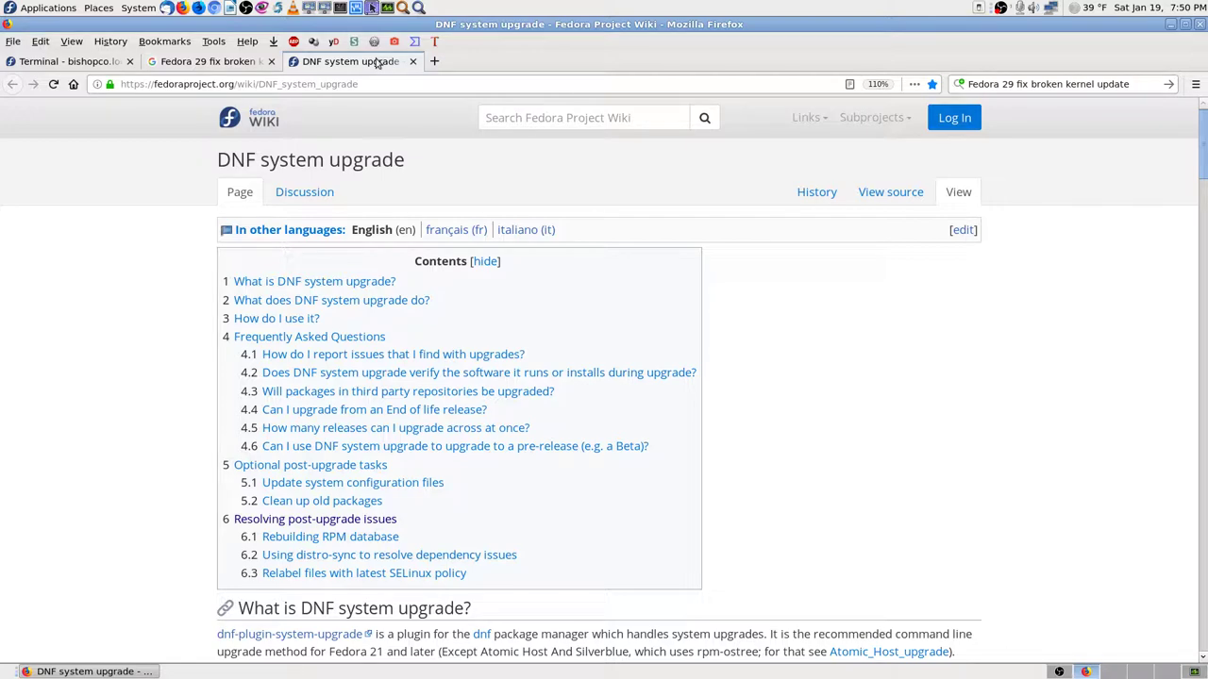
key("ctrl+f")
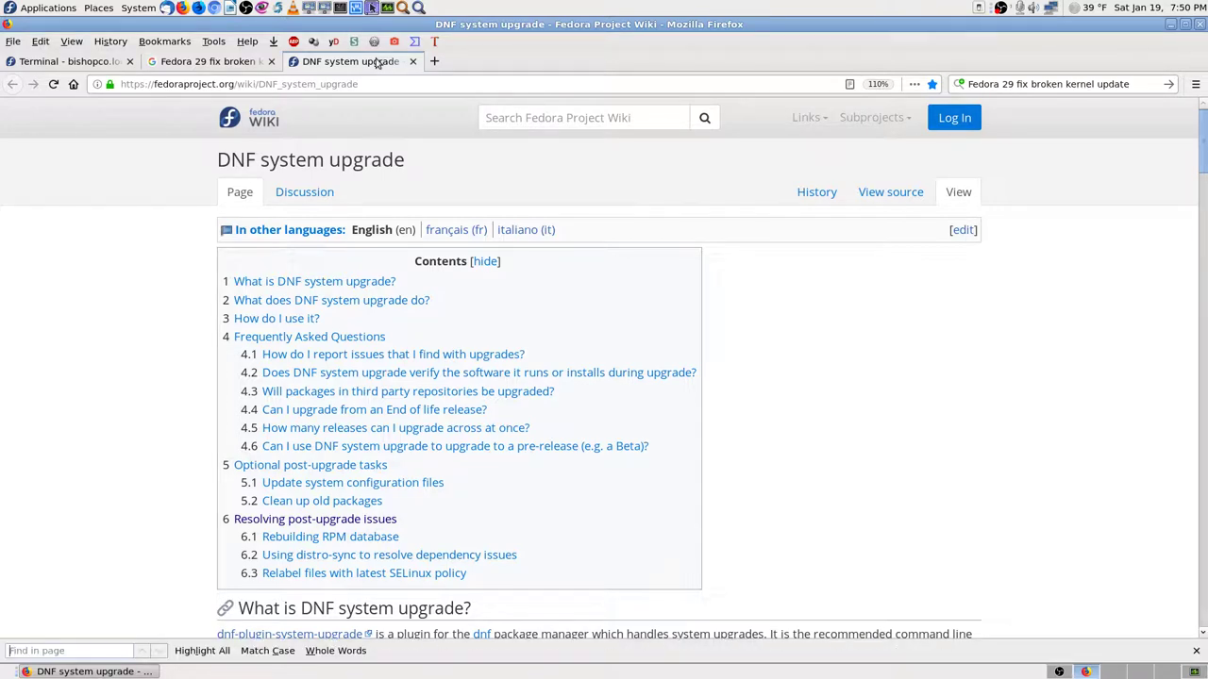
type("broken")
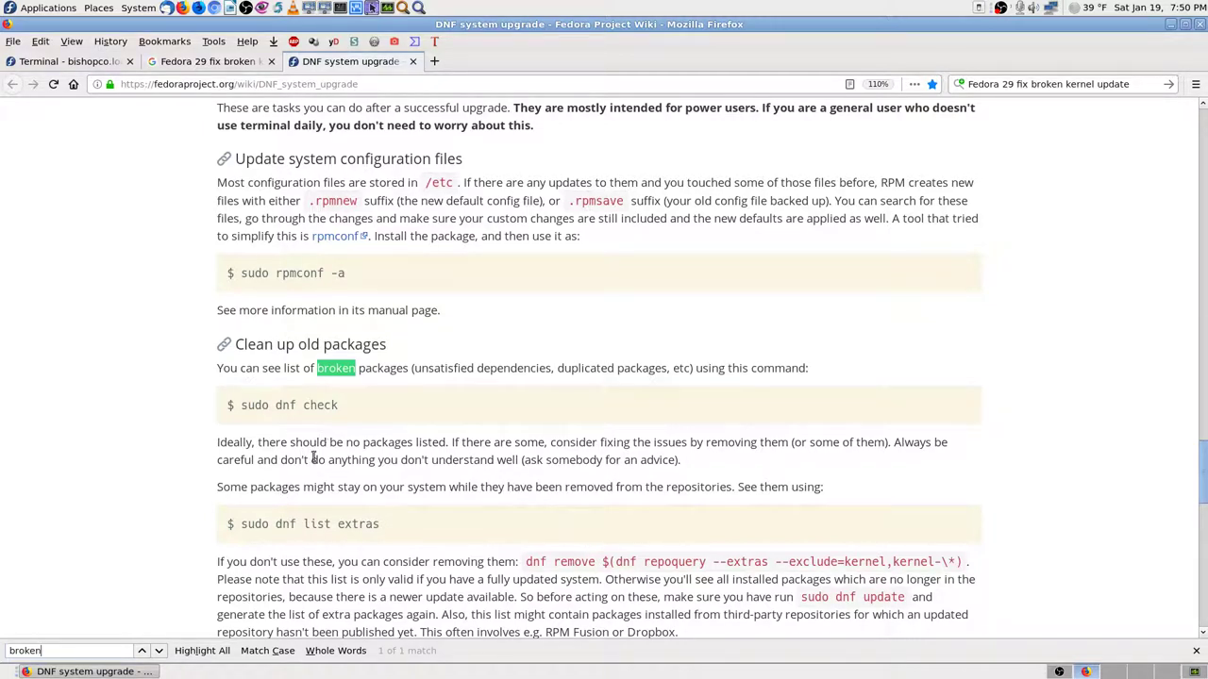
left_click(159, 653)
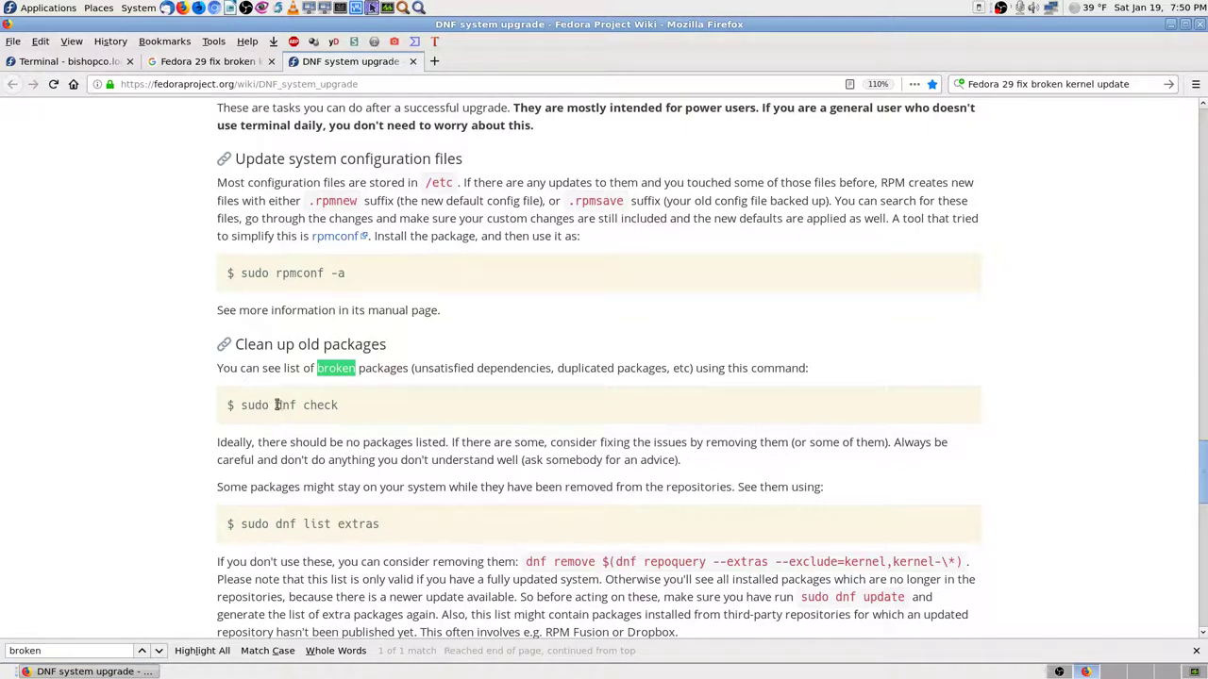
Copy the command dnf check from the wiki's section on cleaning up old packages and run it in the Fedora server's web terminal.
left_click_drag(275, 406, 355, 406)
right_click(332, 405)
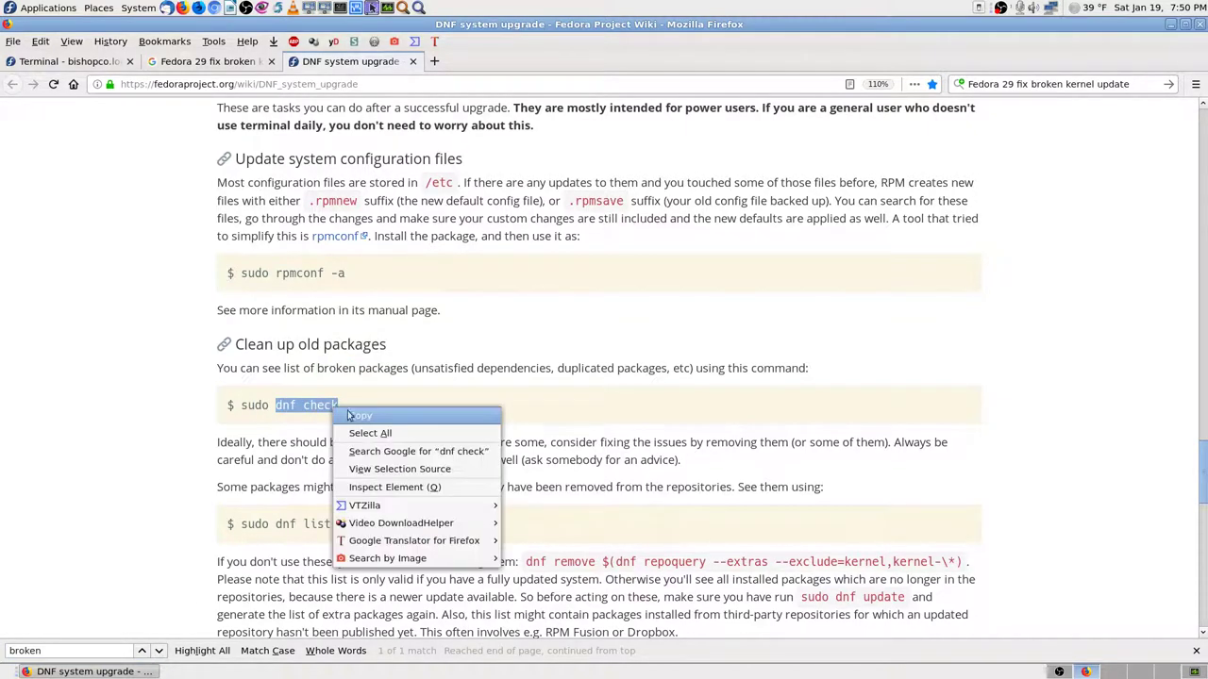
left_click(370, 421)
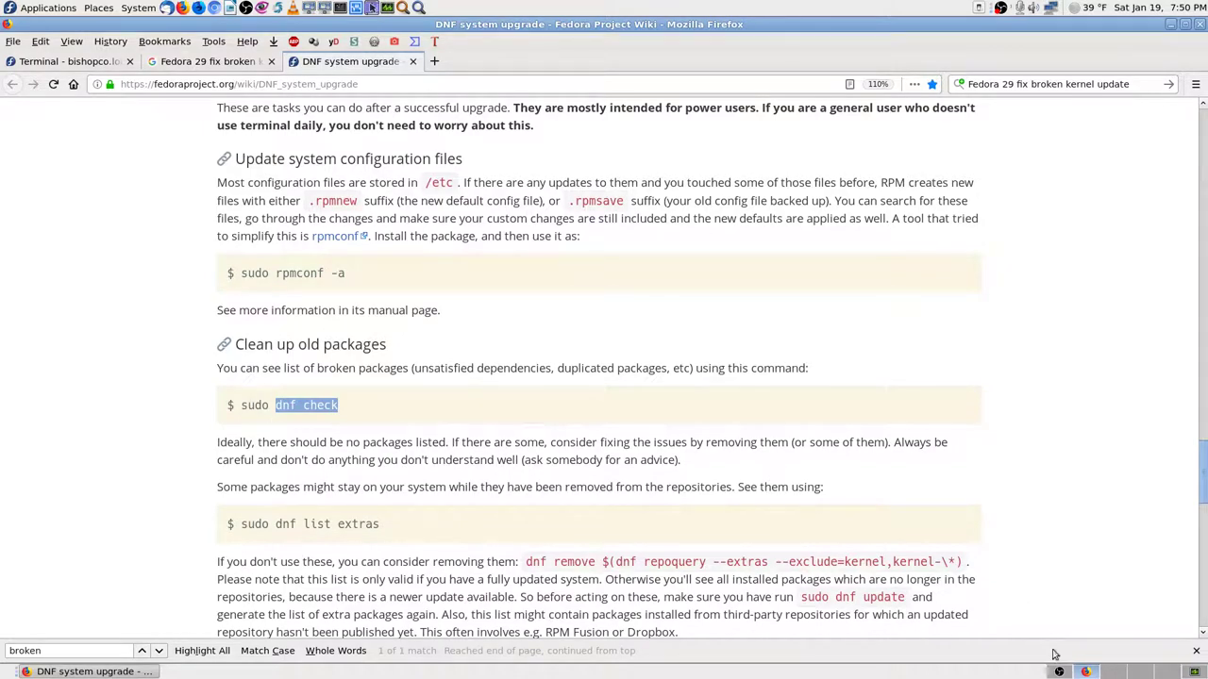
left_click(66, 61)
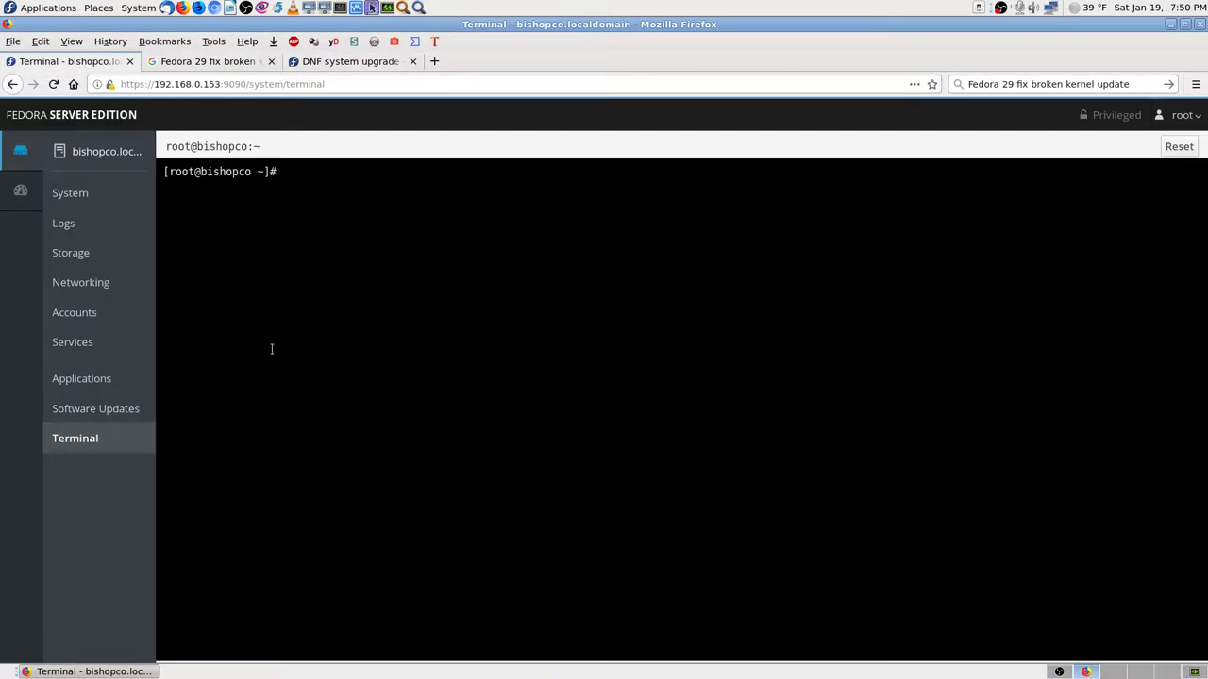
right_click(285, 247)
left_click(332, 308)
key("Return")
Compare the terminal's dnf check output with the wiki's guidance on broken and leftover packages.
left_click(360, 63)
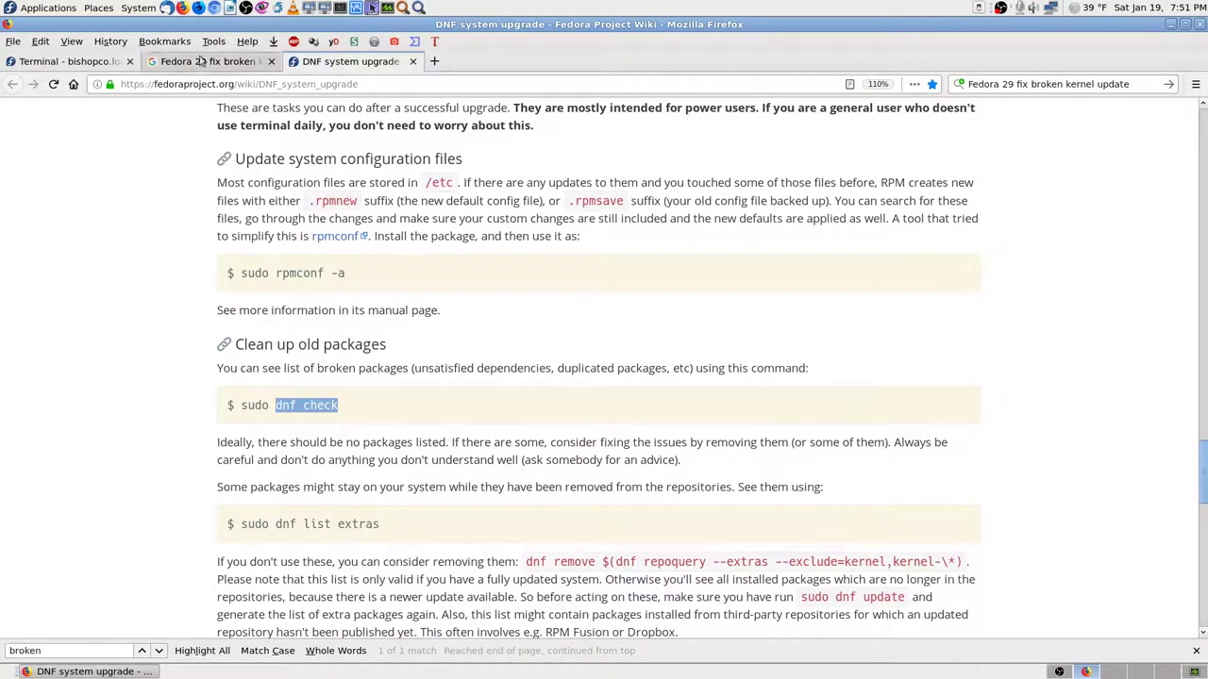
left_click(84, 63)
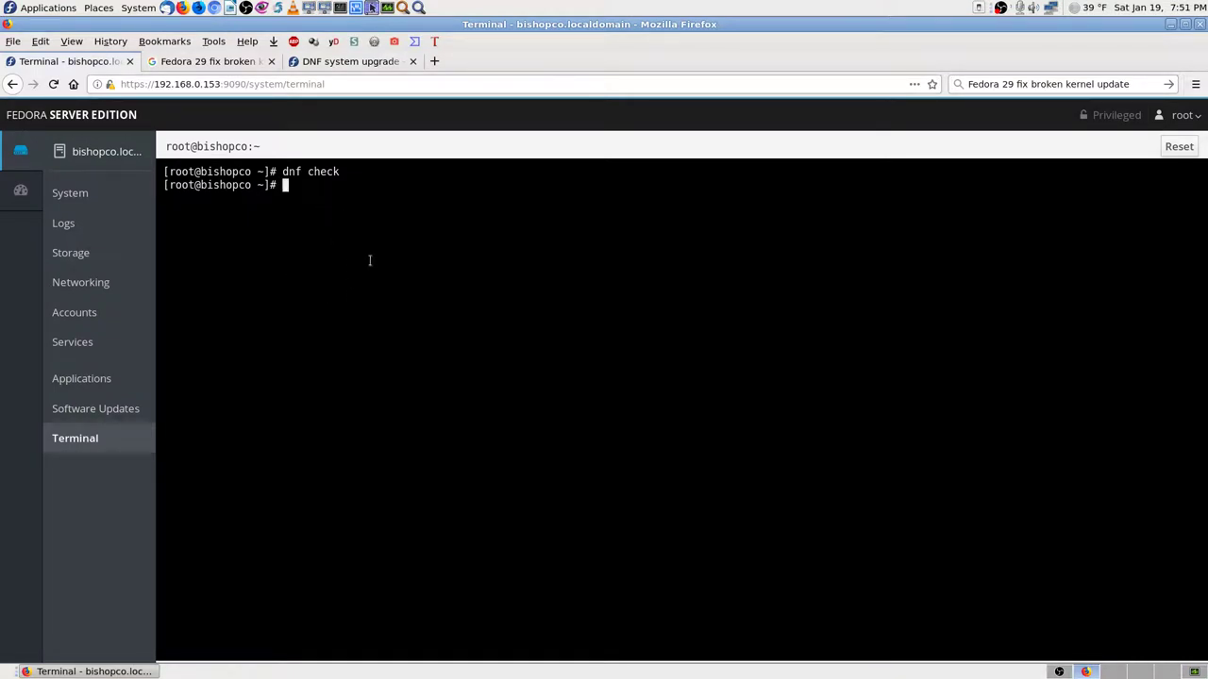
left_click(374, 63)
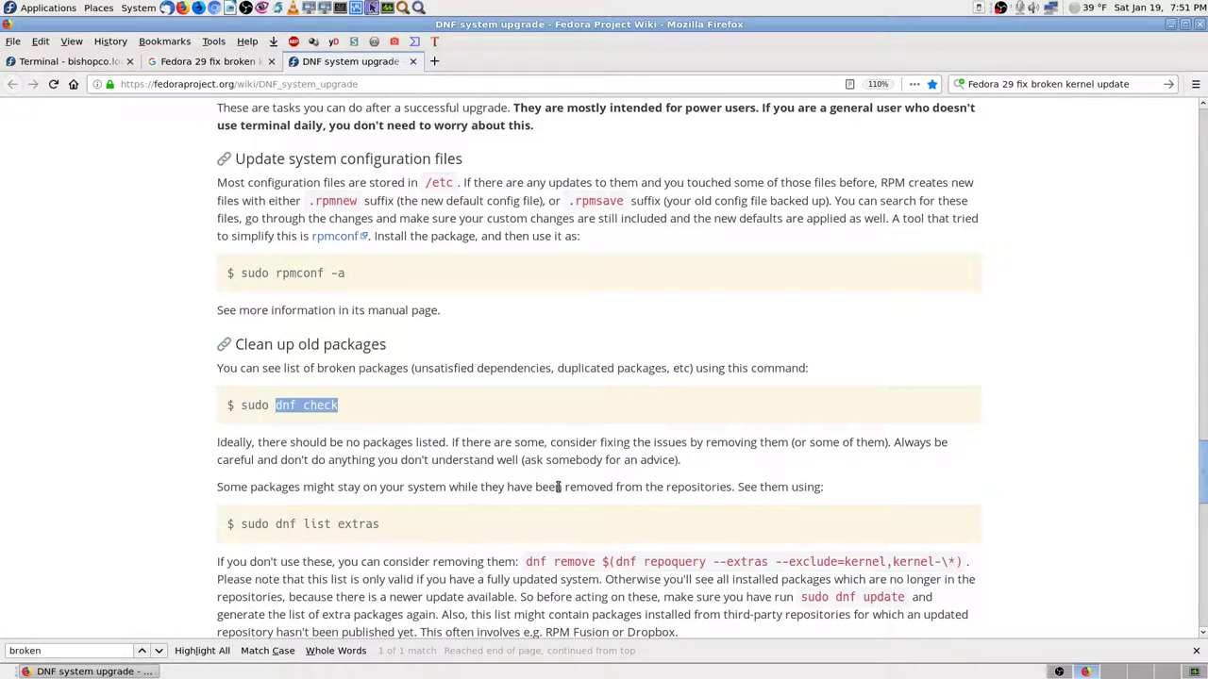
left_click(83, 62)
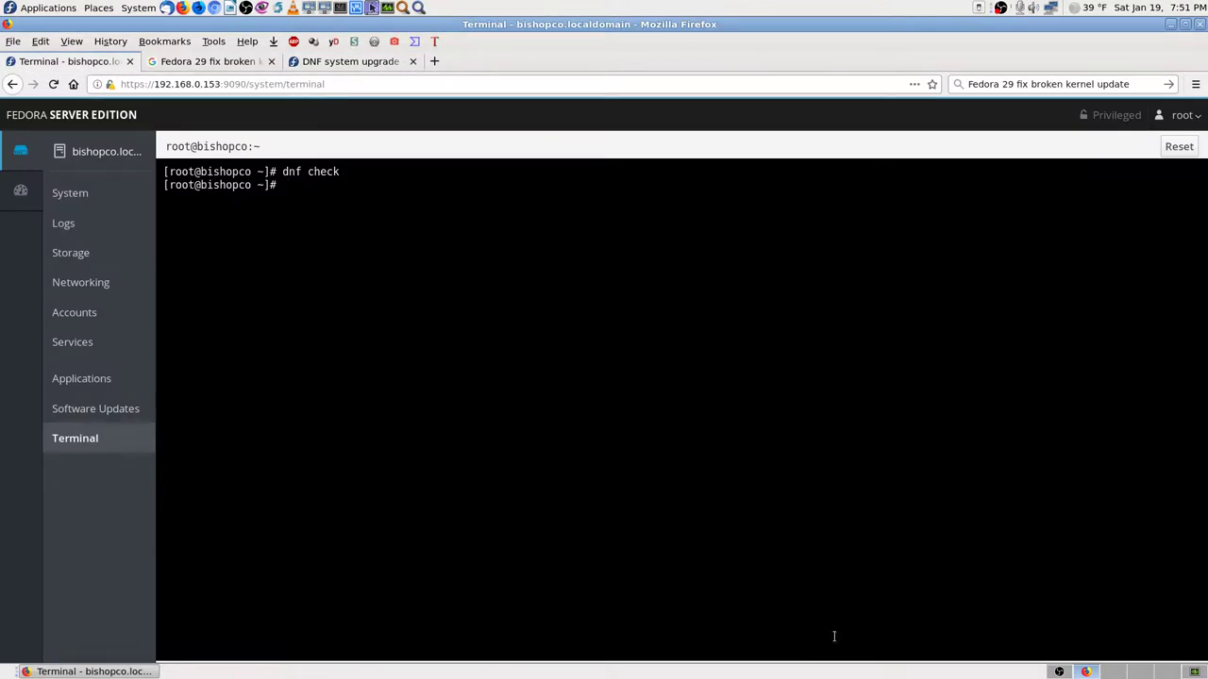
Switch to OBS to check the Mic/Aux level in the audio mixer, and return to the DNF system upgrade wiki page in Firefox.
left_click(1090, 672)
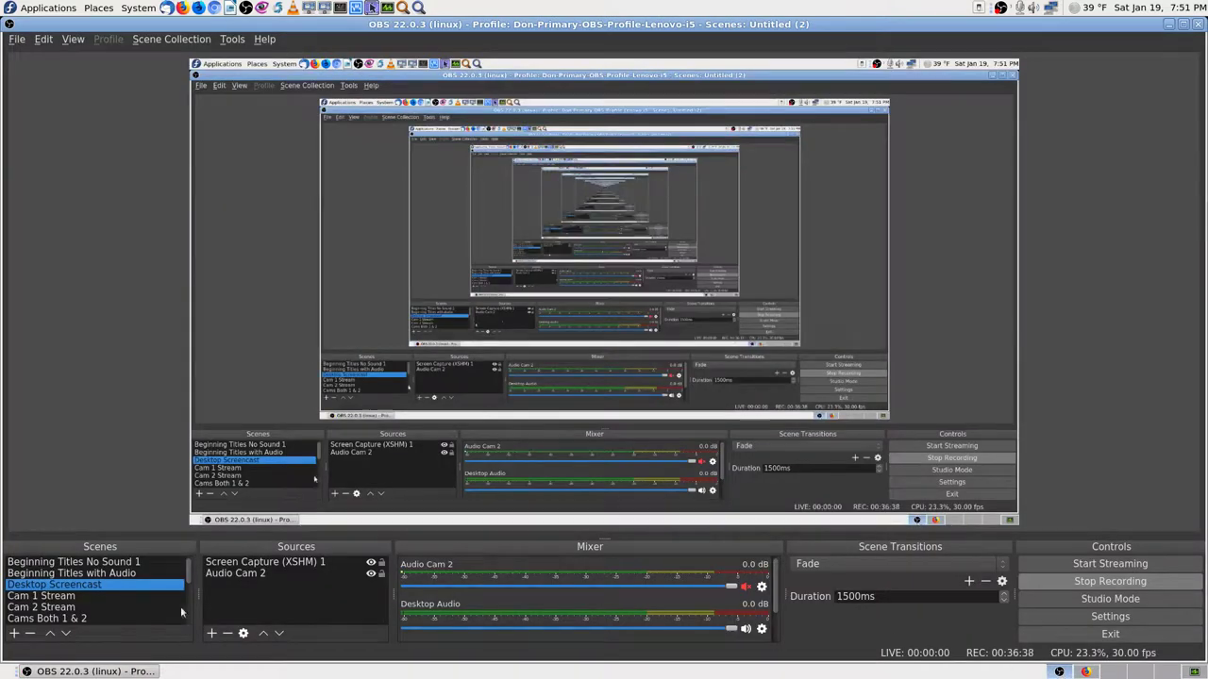
left_click(1085, 672)
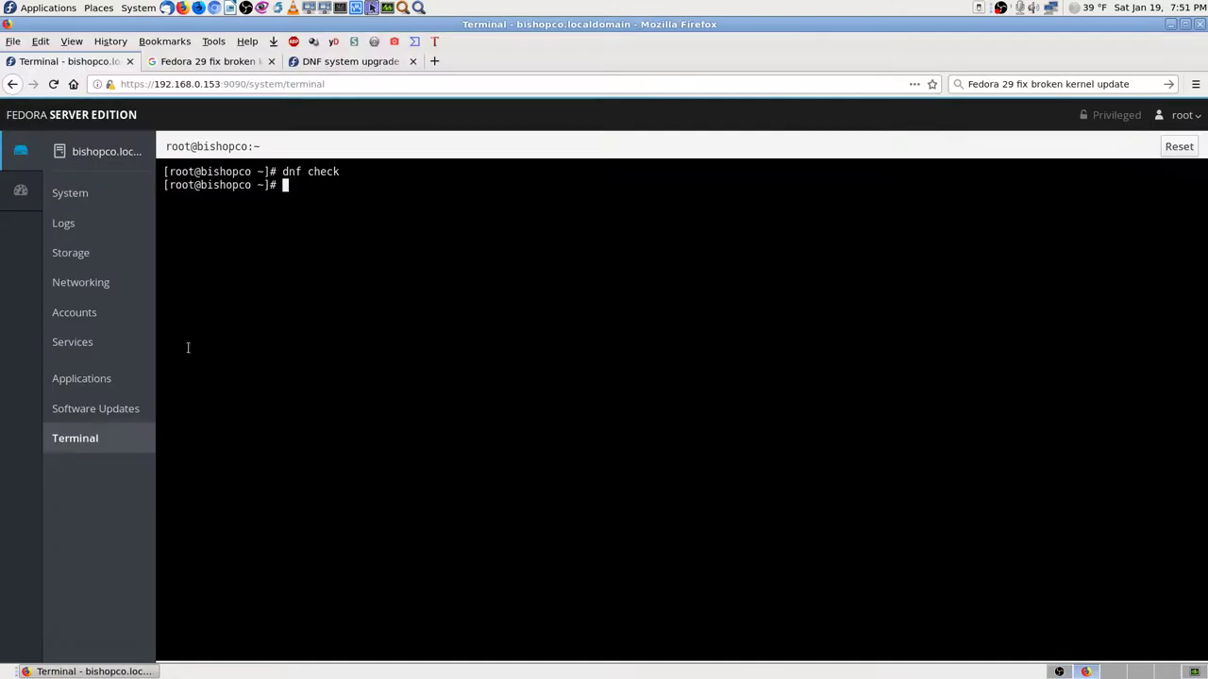
left_click(350, 61)
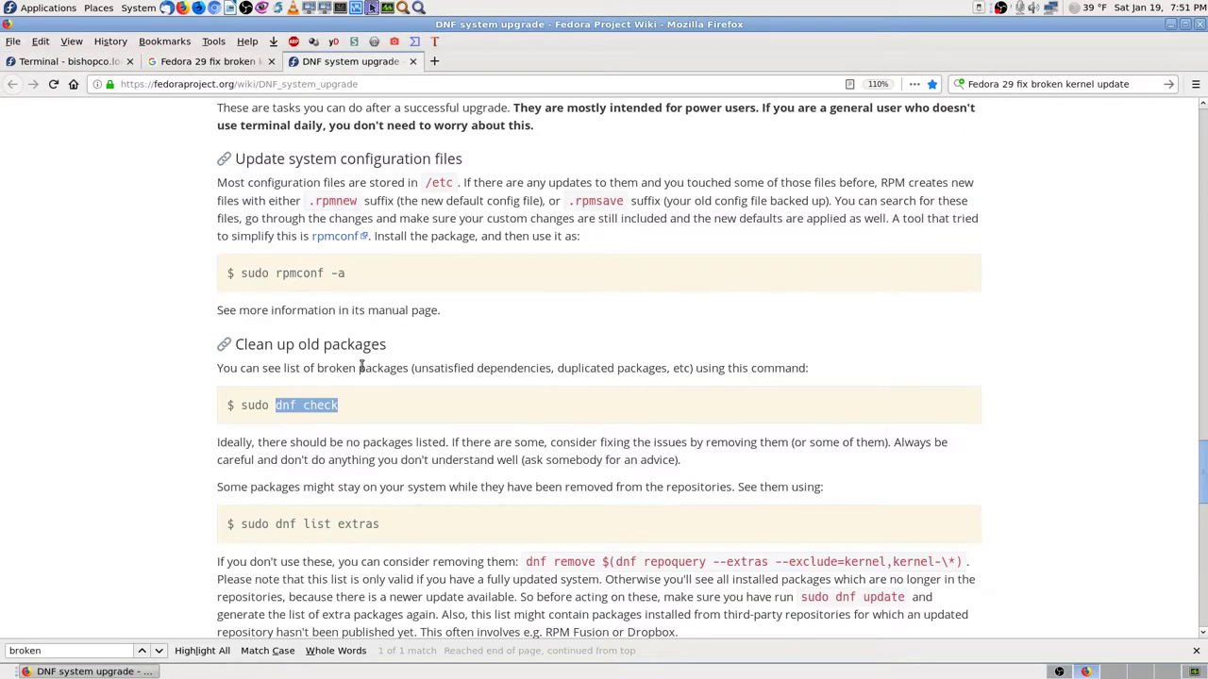
left_click(1059, 672)
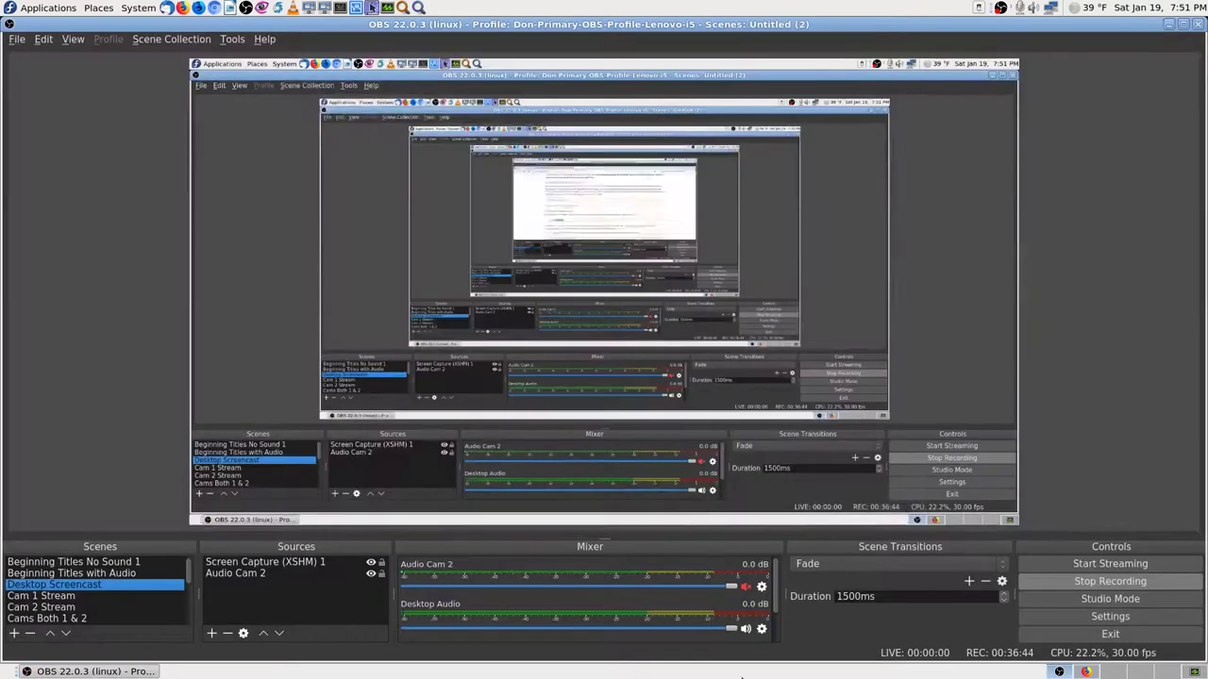
scroll(661, 613, "down", 1)
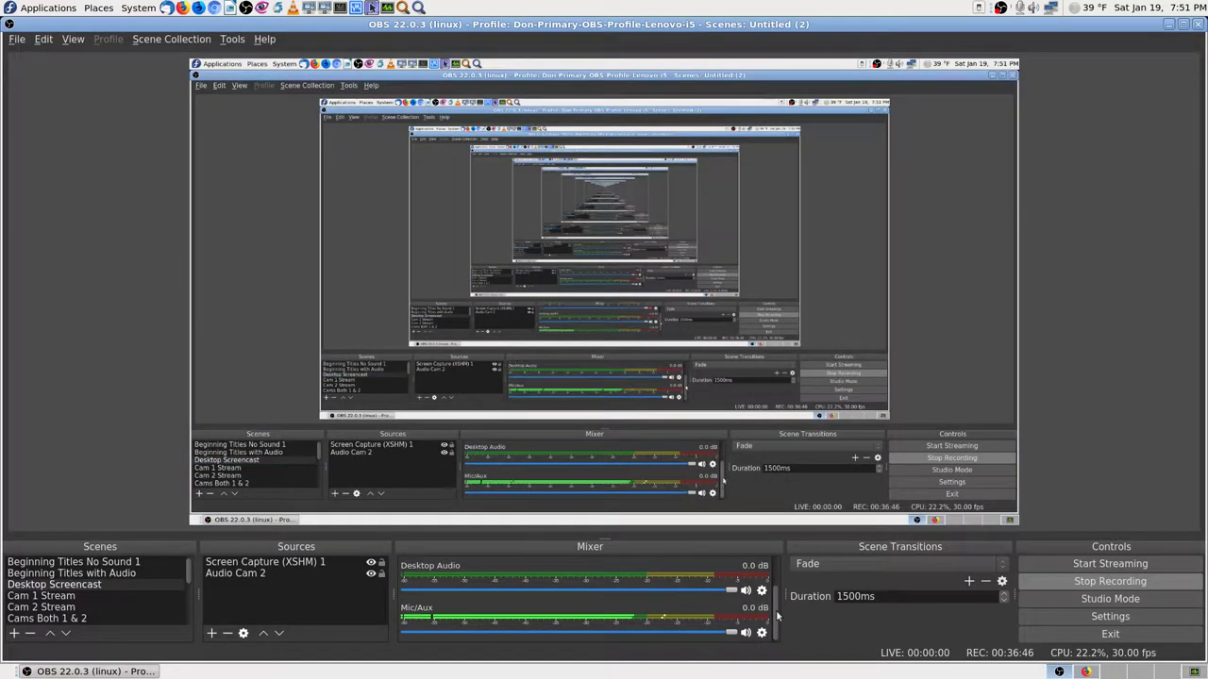
left_click(1085, 671)
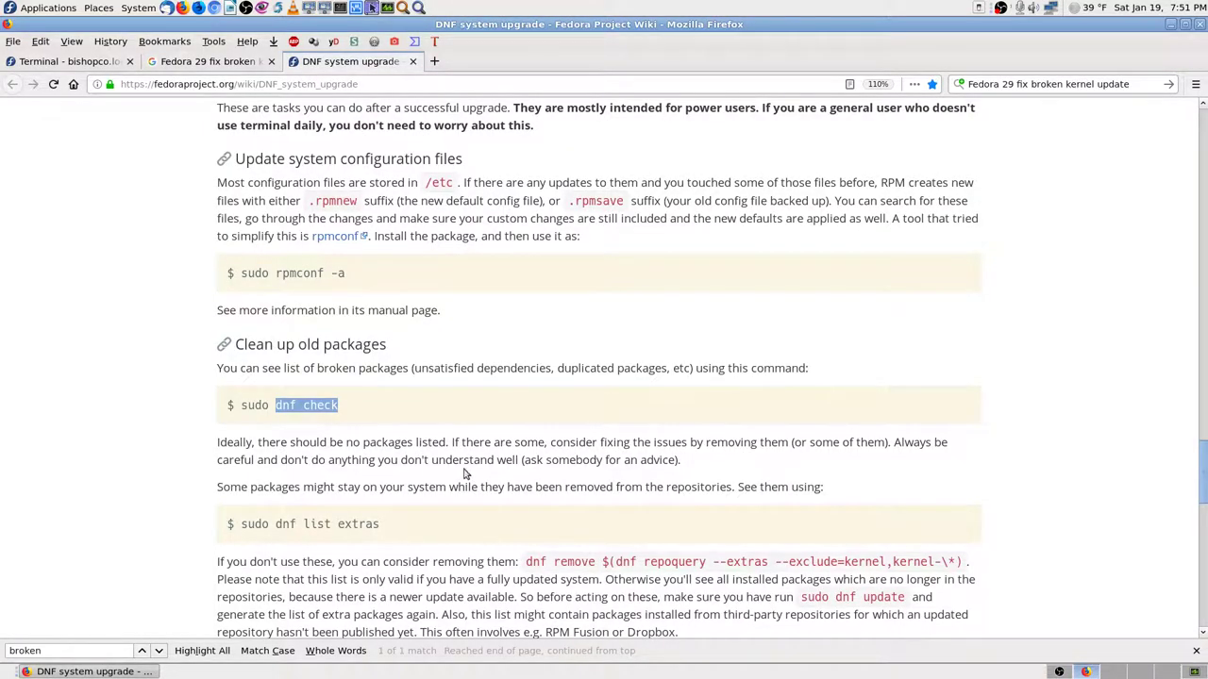
Read the wiki's guidance on cleaning up old packages and review the page's mentions of "kernel" through the upgrade instructions.
scroll(463, 474, "down", 1)
scroll(467, 424, "down", 1)
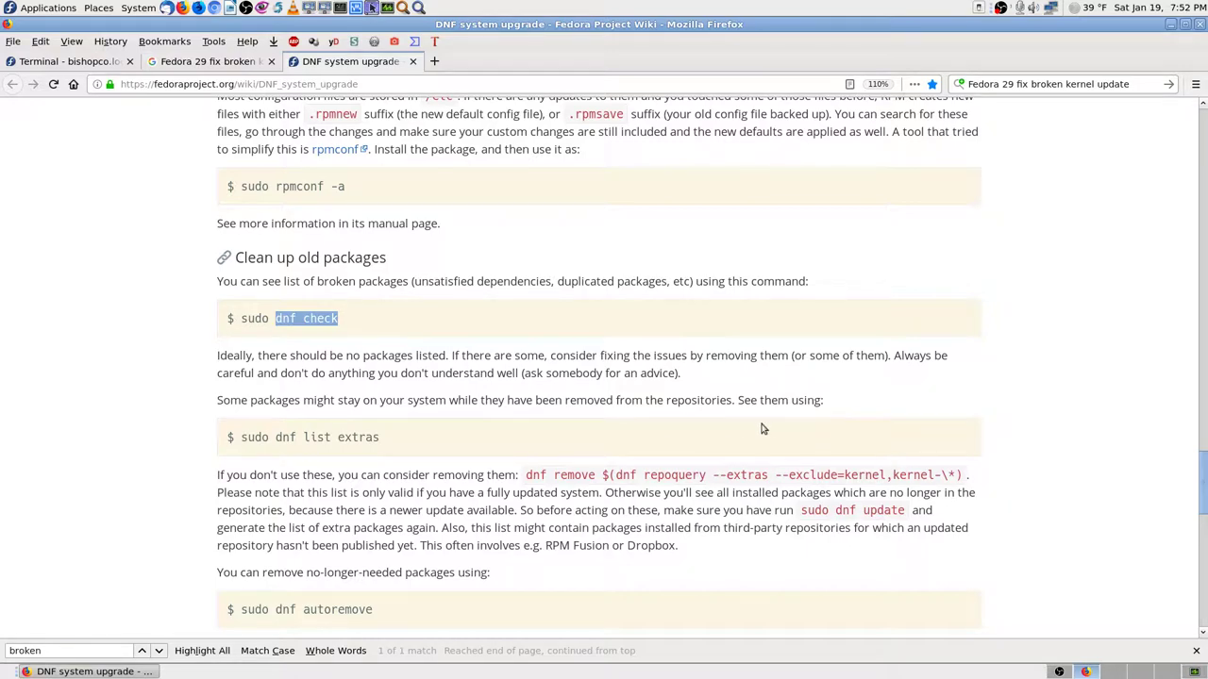
scroll(205, 459, "down", 3)
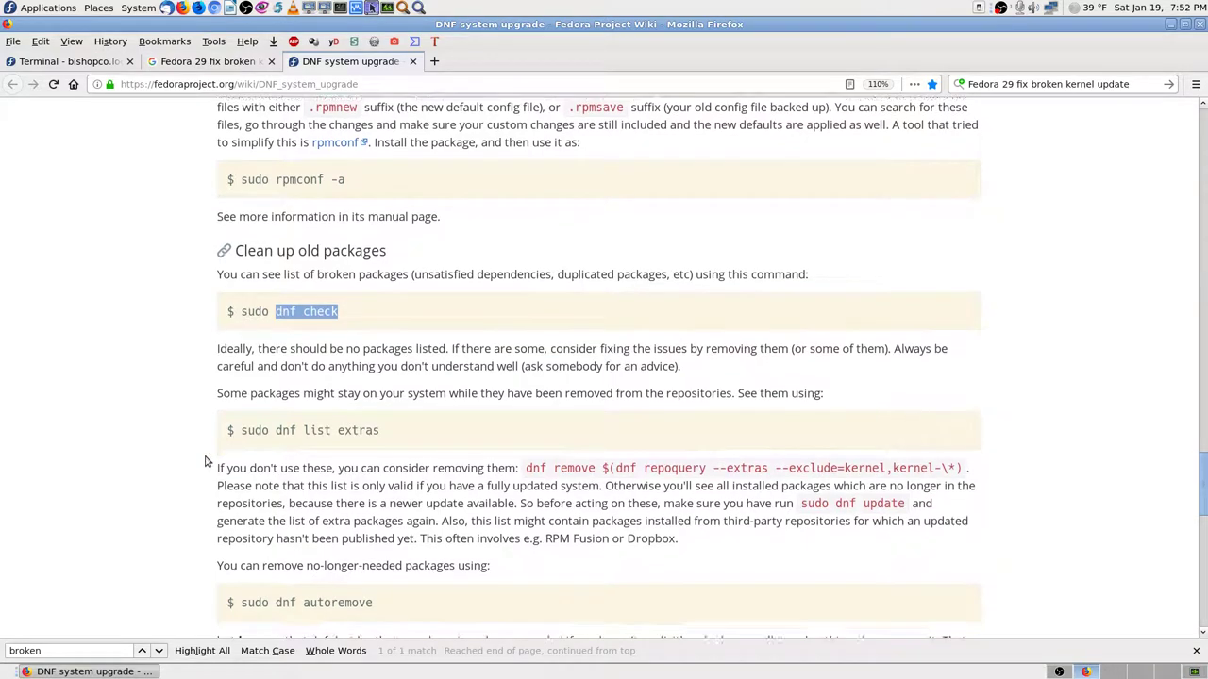
scroll(179, 445, "down", 2)
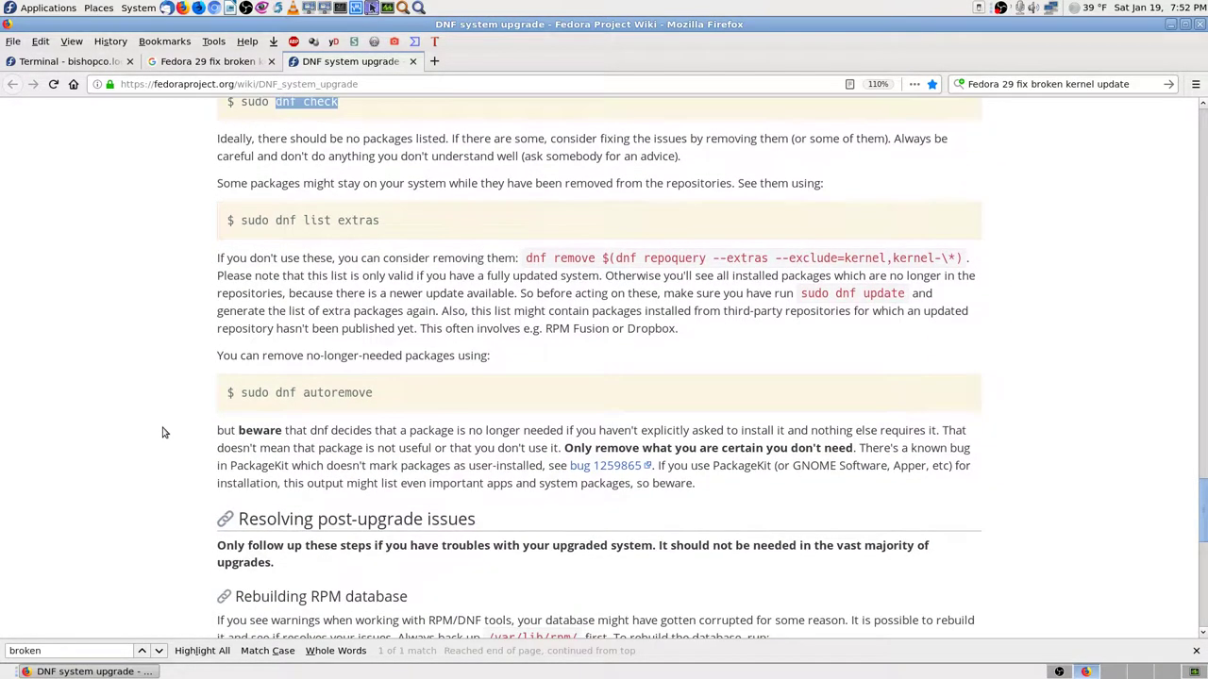
key("ctrl+f")
type("kernel")
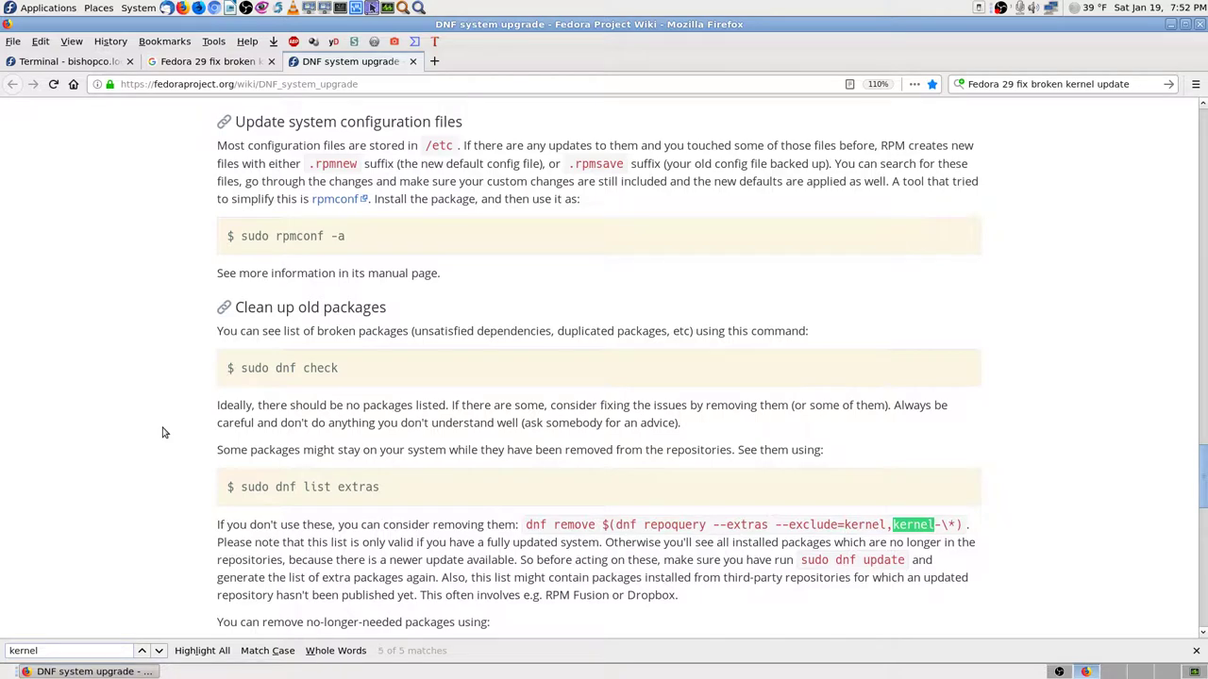
scroll(198, 431, "down", 3)
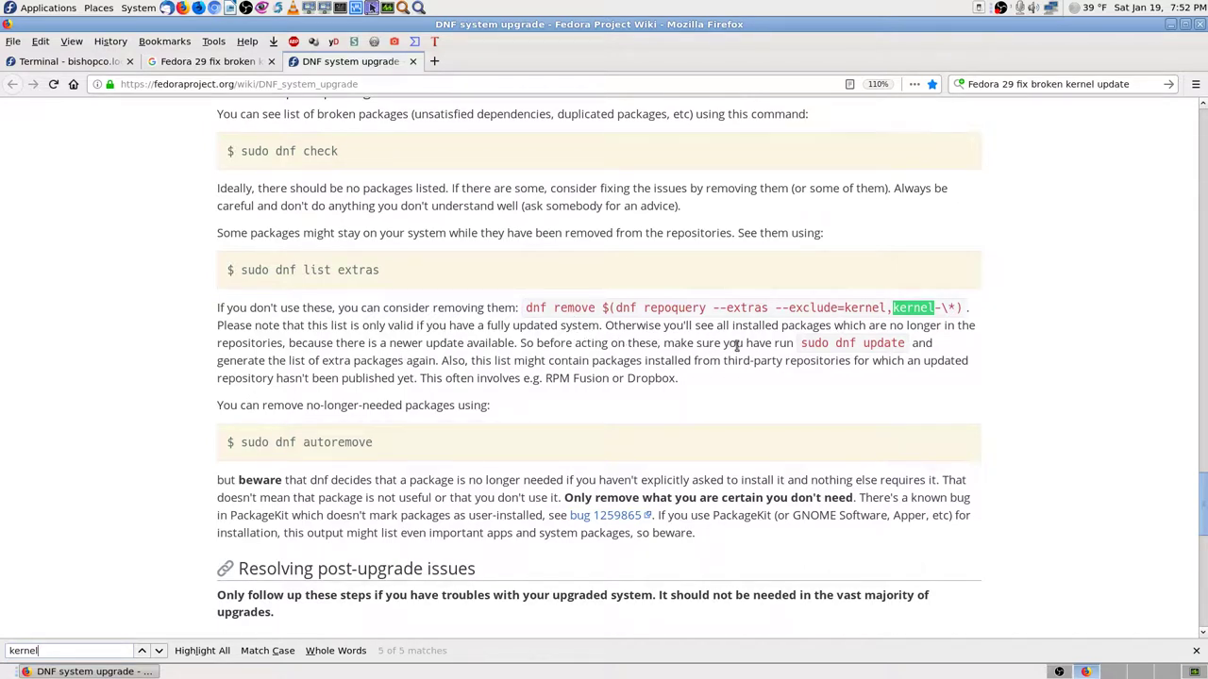
left_click(159, 651)
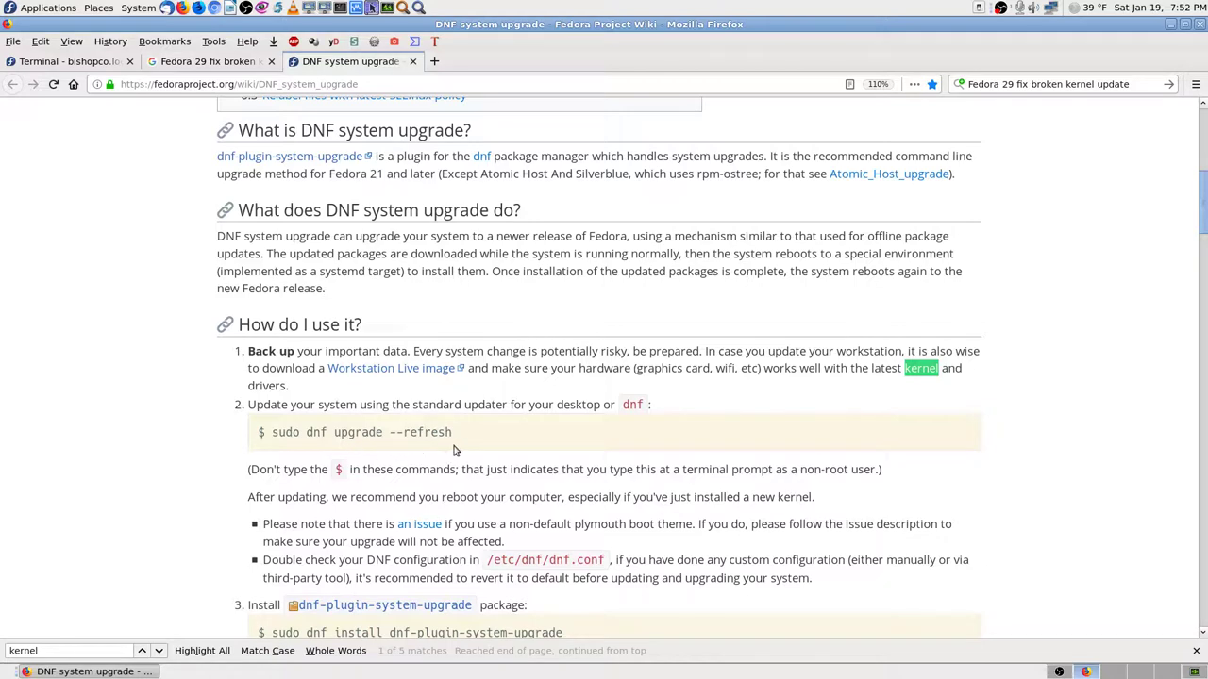
scroll(453, 450, "down", 2)
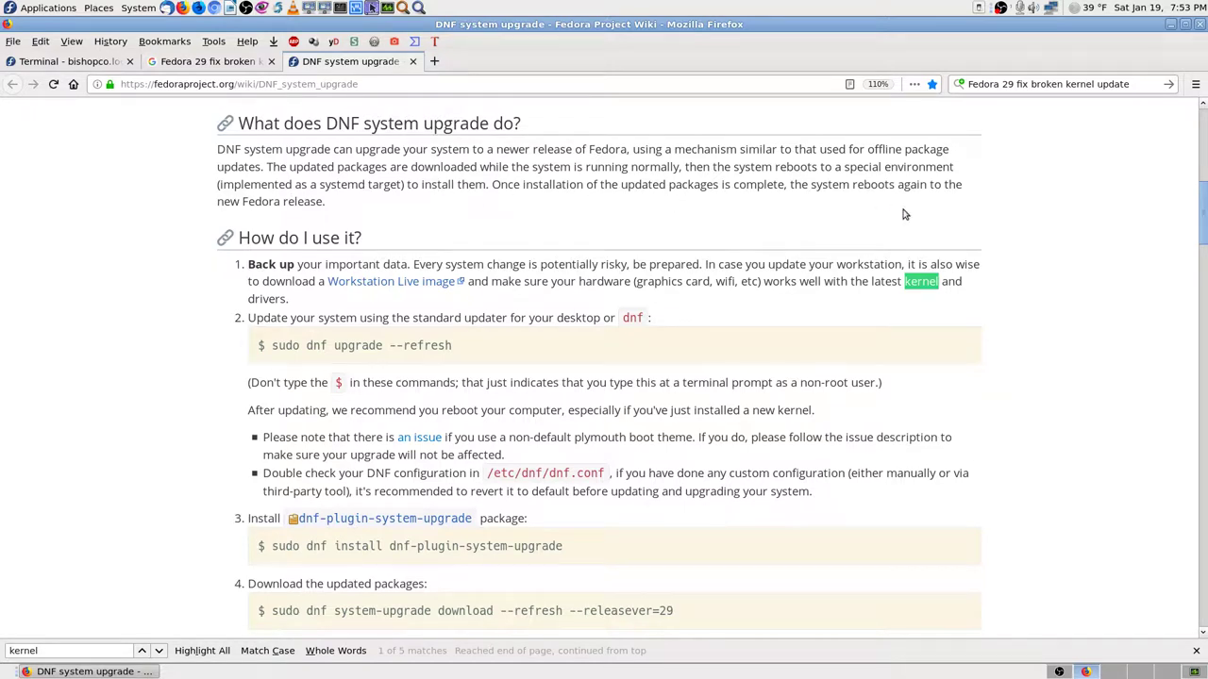
left_click(161, 651)
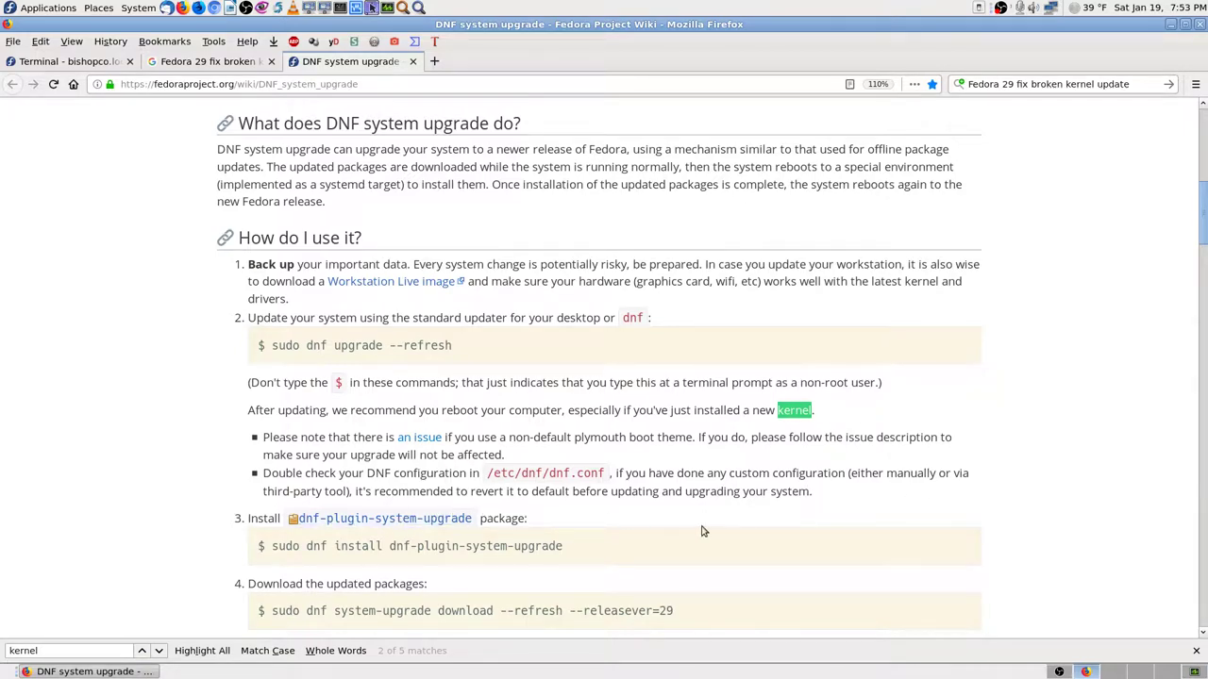
scroll(704, 531, "down", 3)
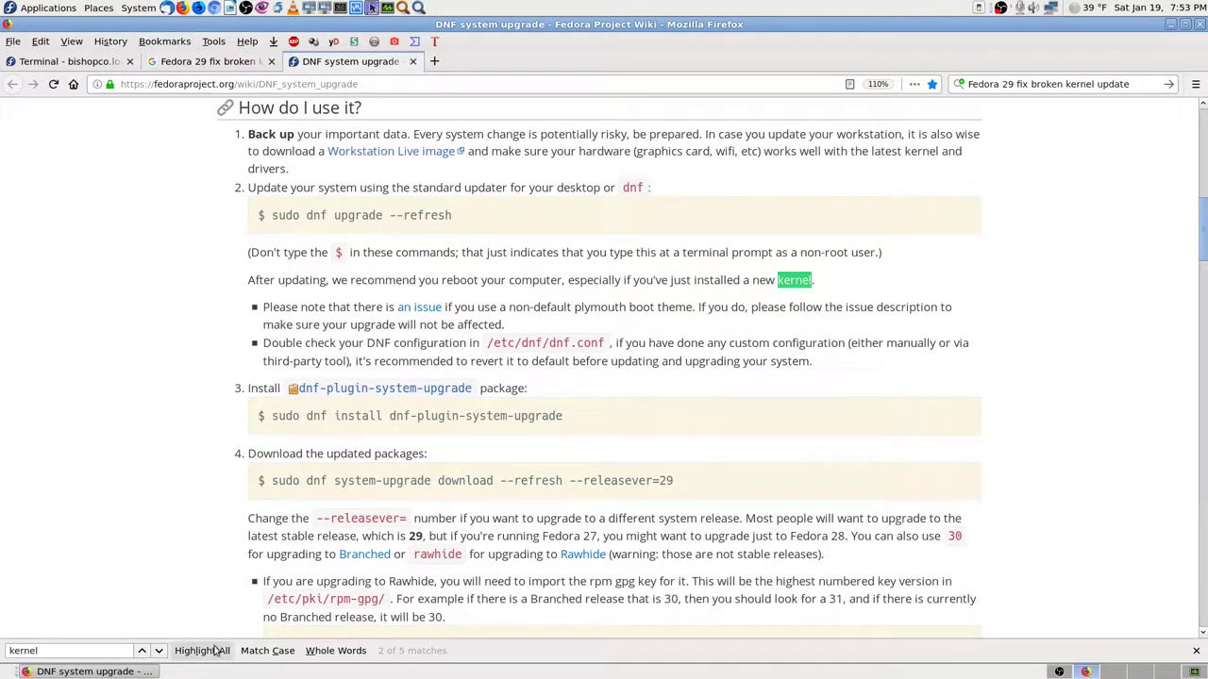
Install all available software updates on the Fedora server from its web console.
left_click(52, 62)
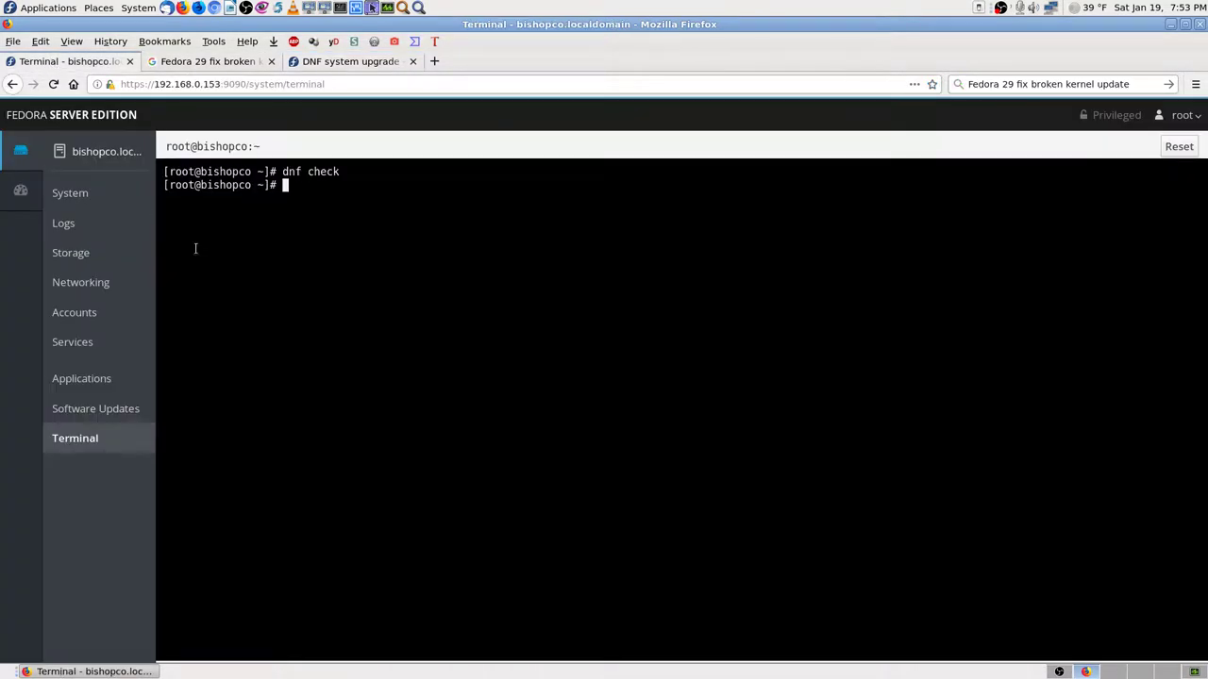
left_click(83, 410)
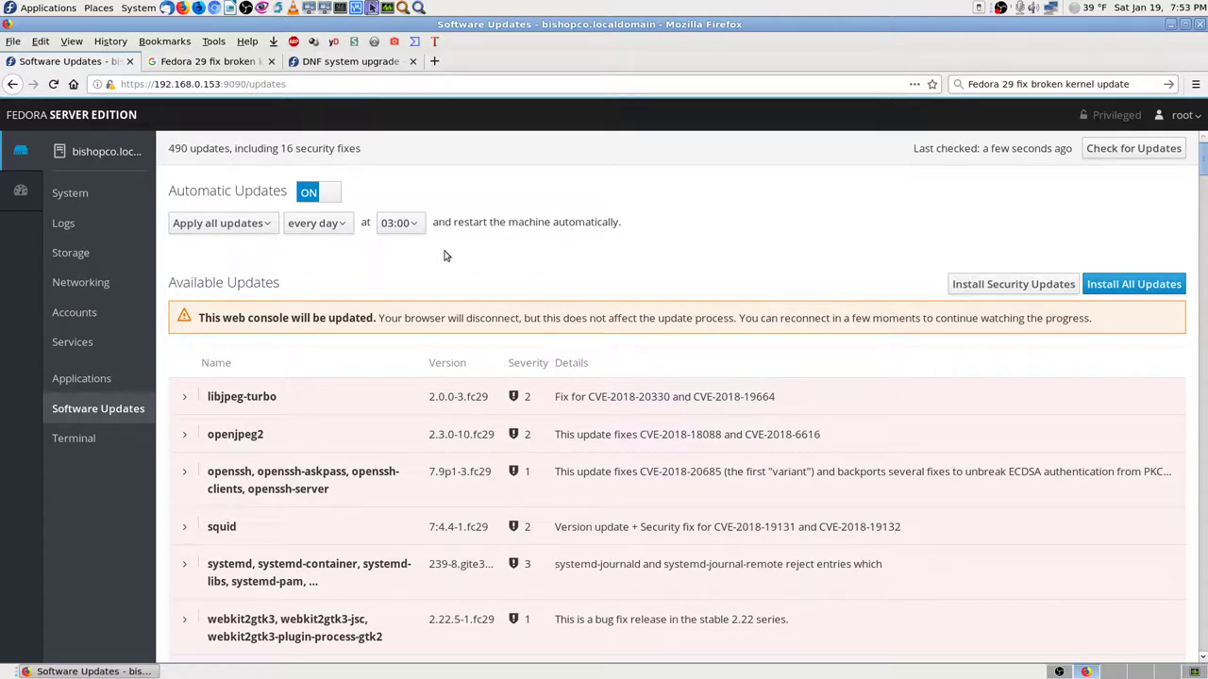
left_click(1161, 286)
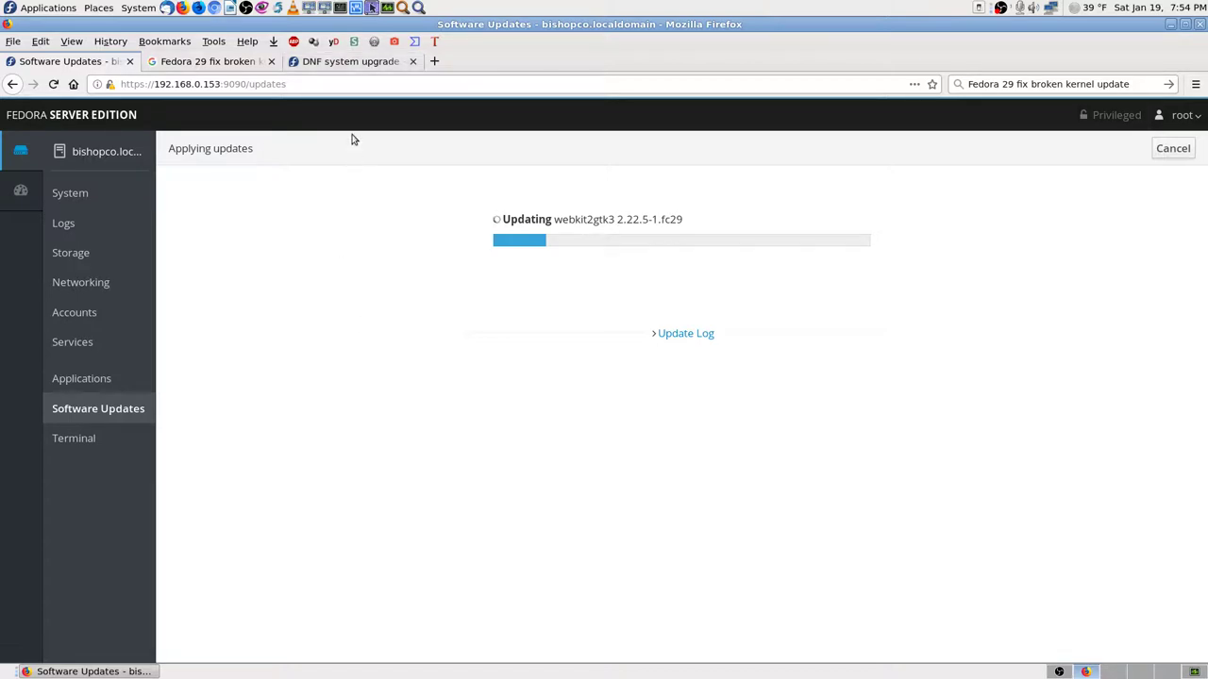
Check the server's update progress and review the wiki's remaining "kernel" mentions and its section on resolving post-upgrade issues.
left_click(347, 62)
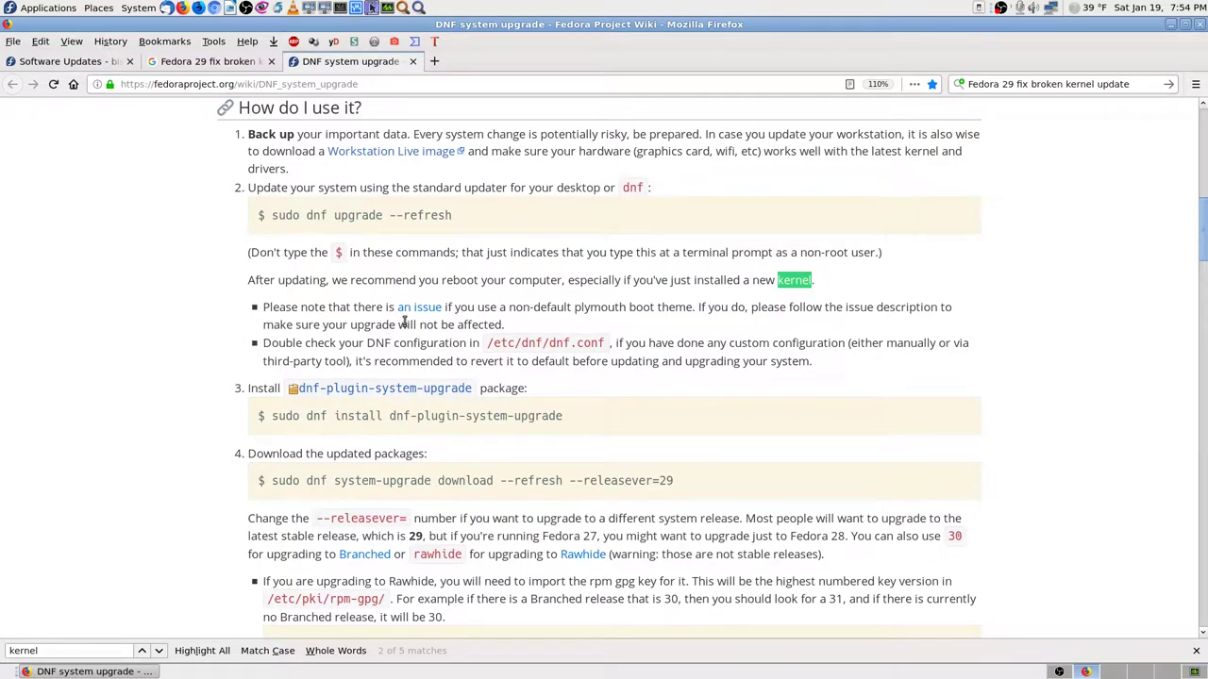
left_click(201, 62)
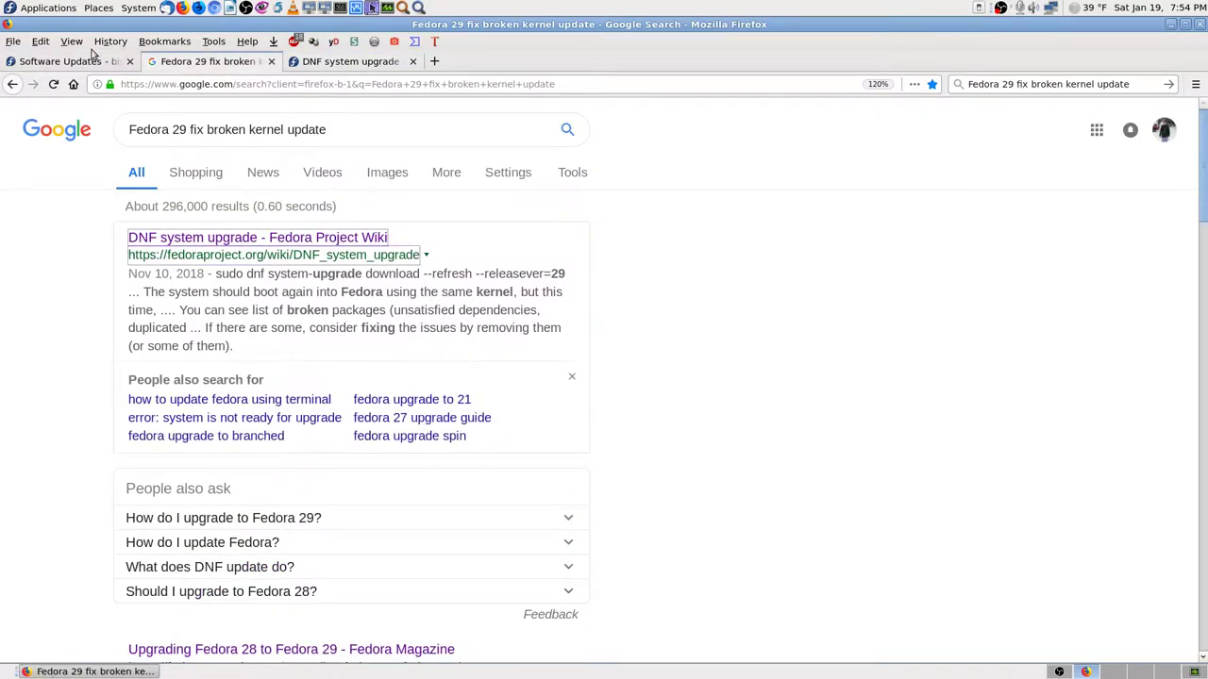
left_click(66, 61)
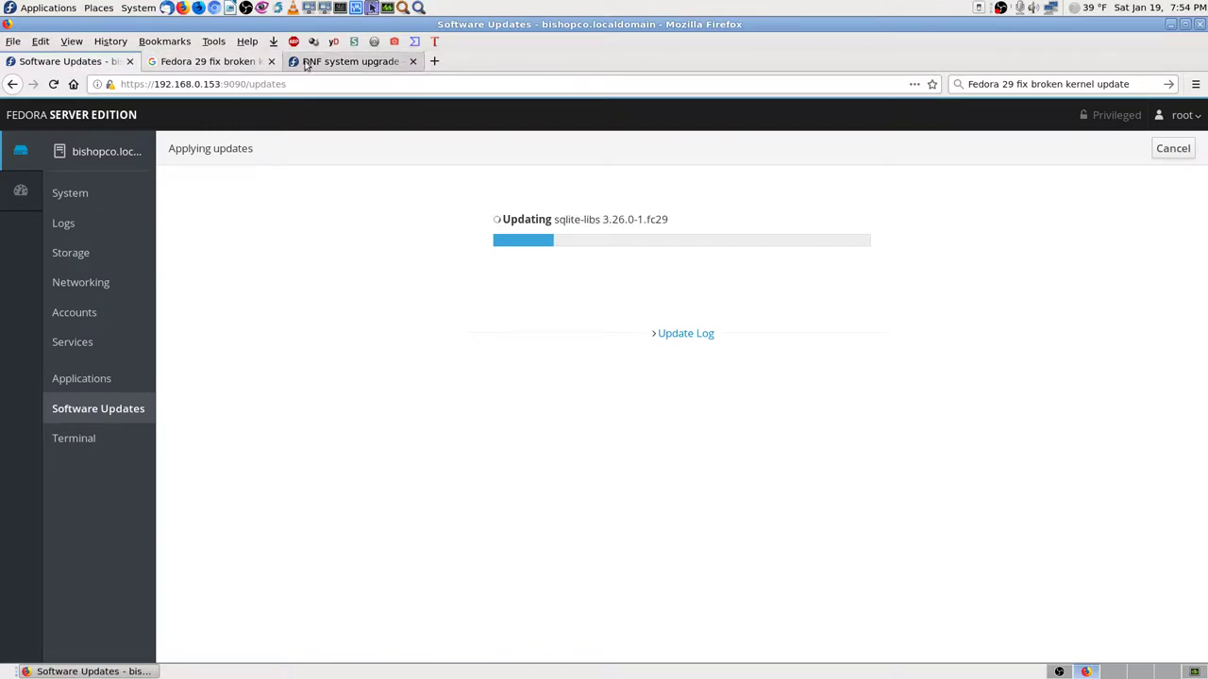
left_click(341, 63)
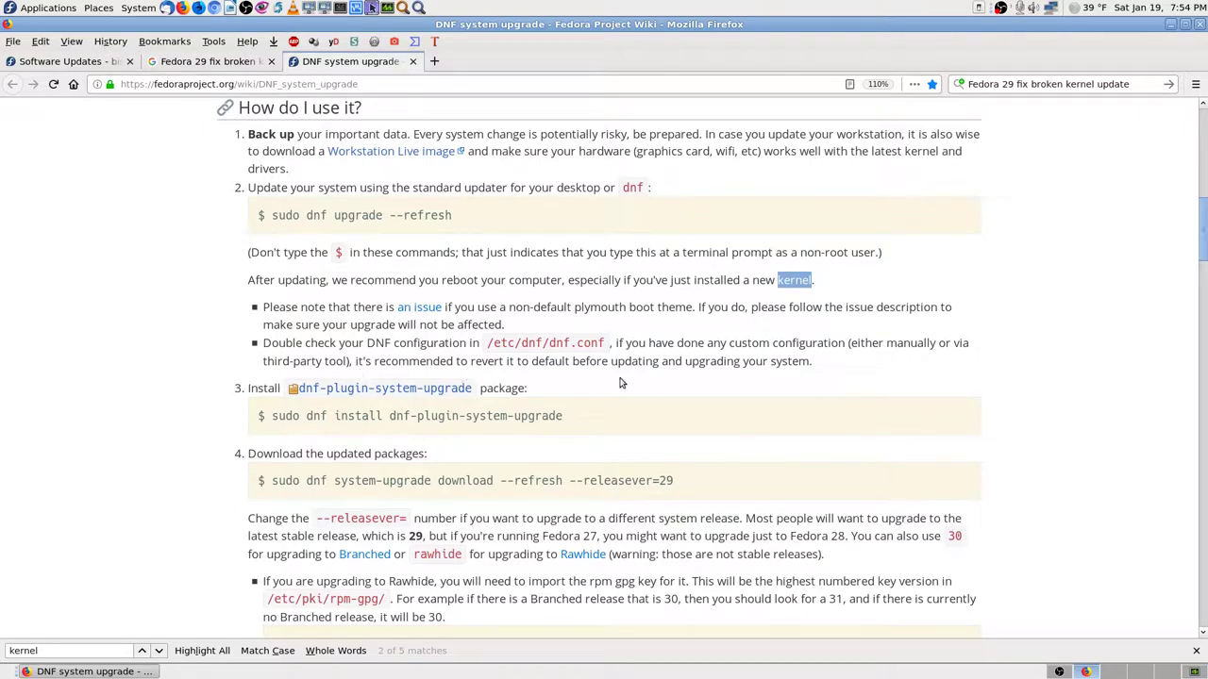
scroll(220, 424, "down", 4)
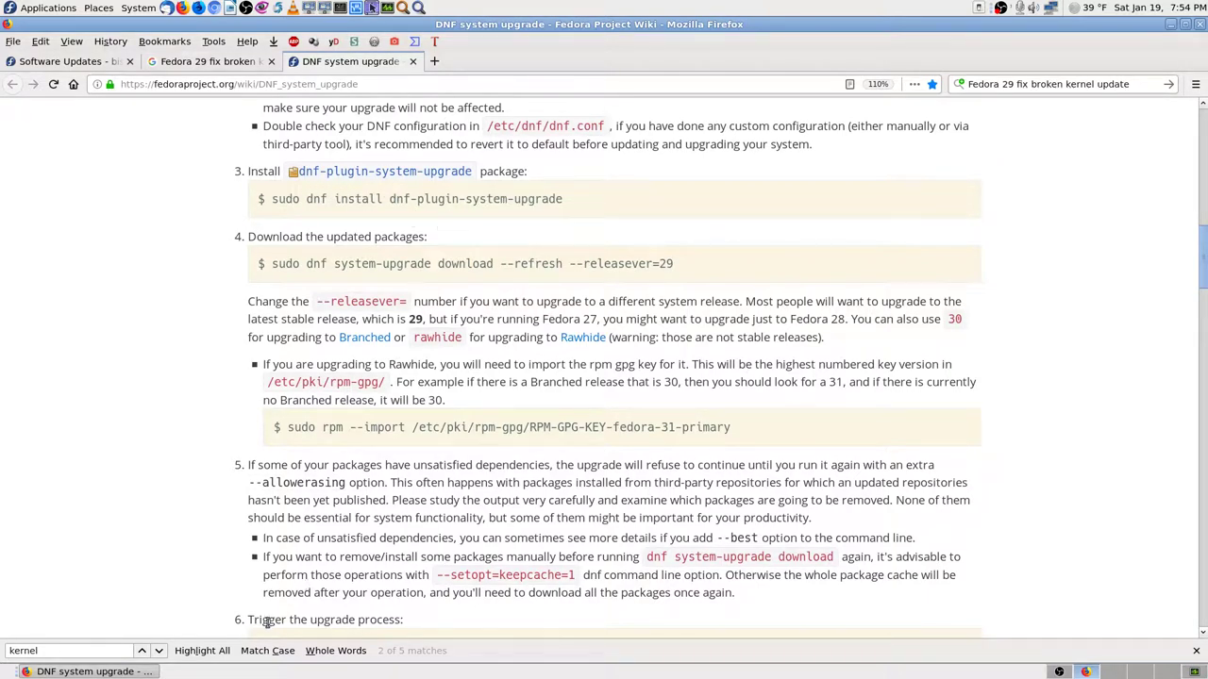
left_click(159, 651)
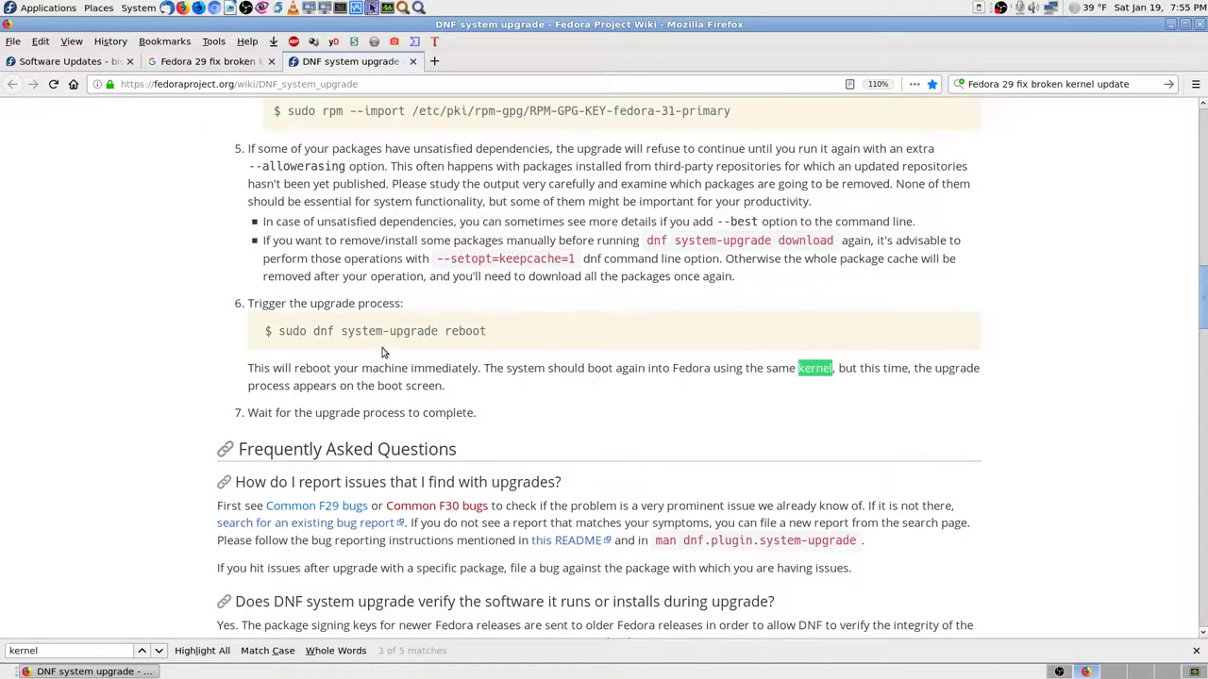
left_click(159, 651)
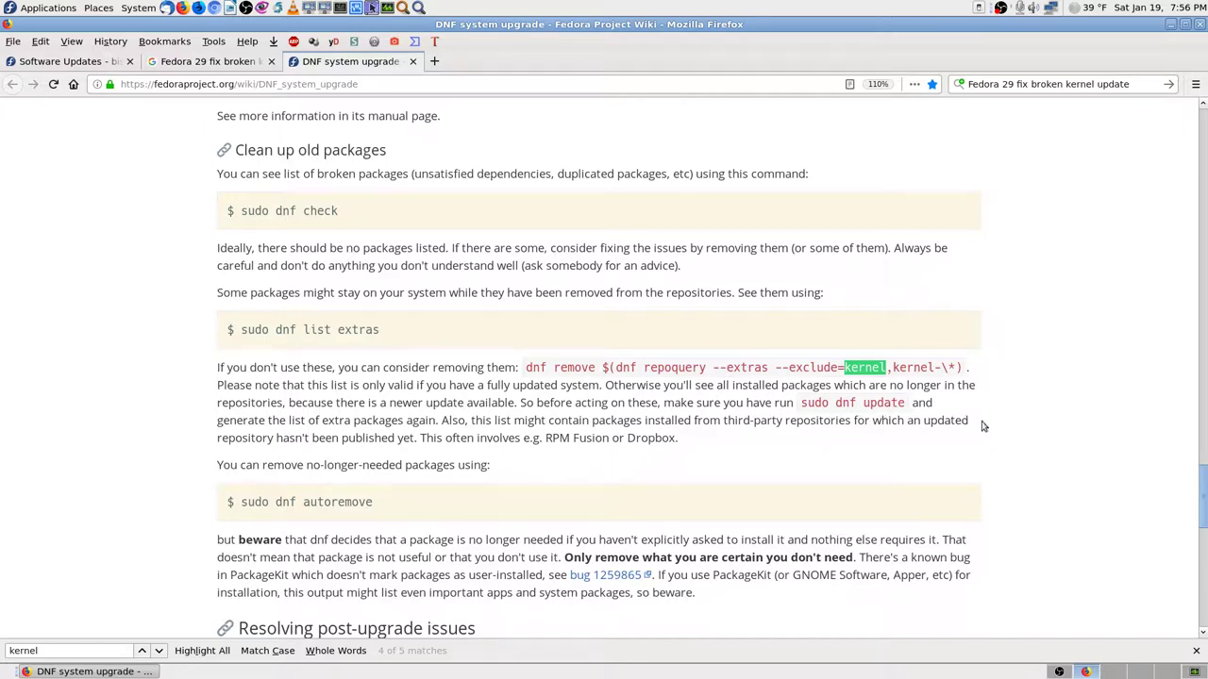
scroll(314, 446, "down", 3)
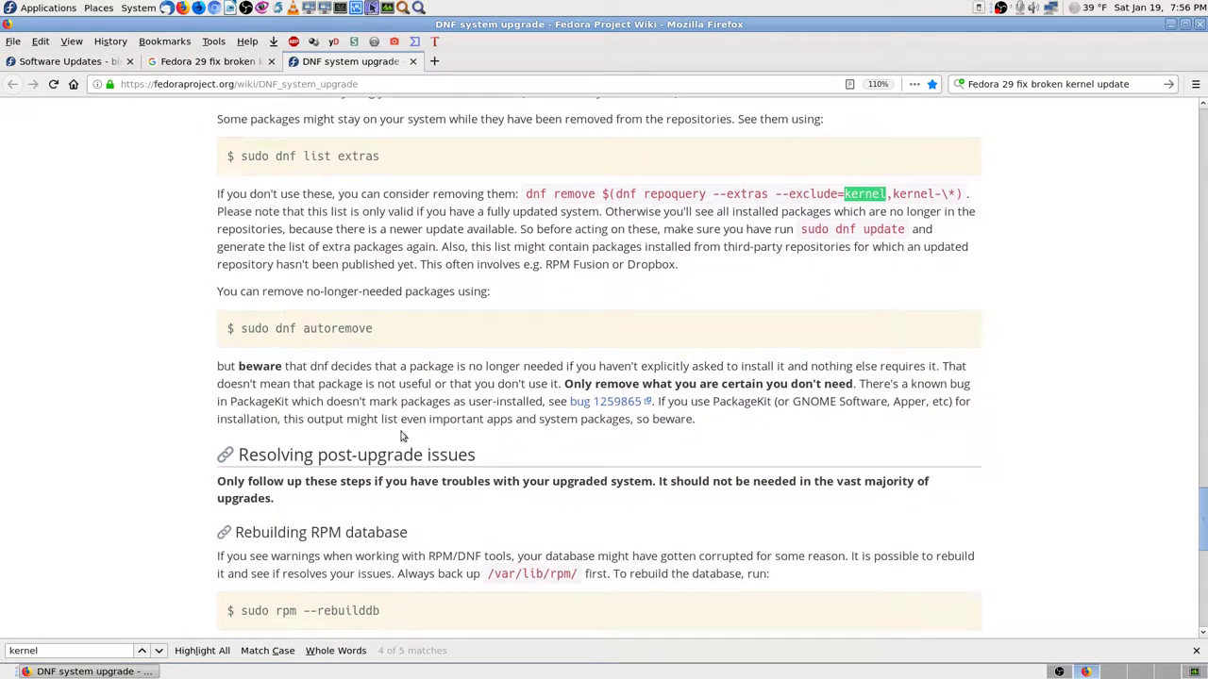
scroll(312, 356, "down", 2)
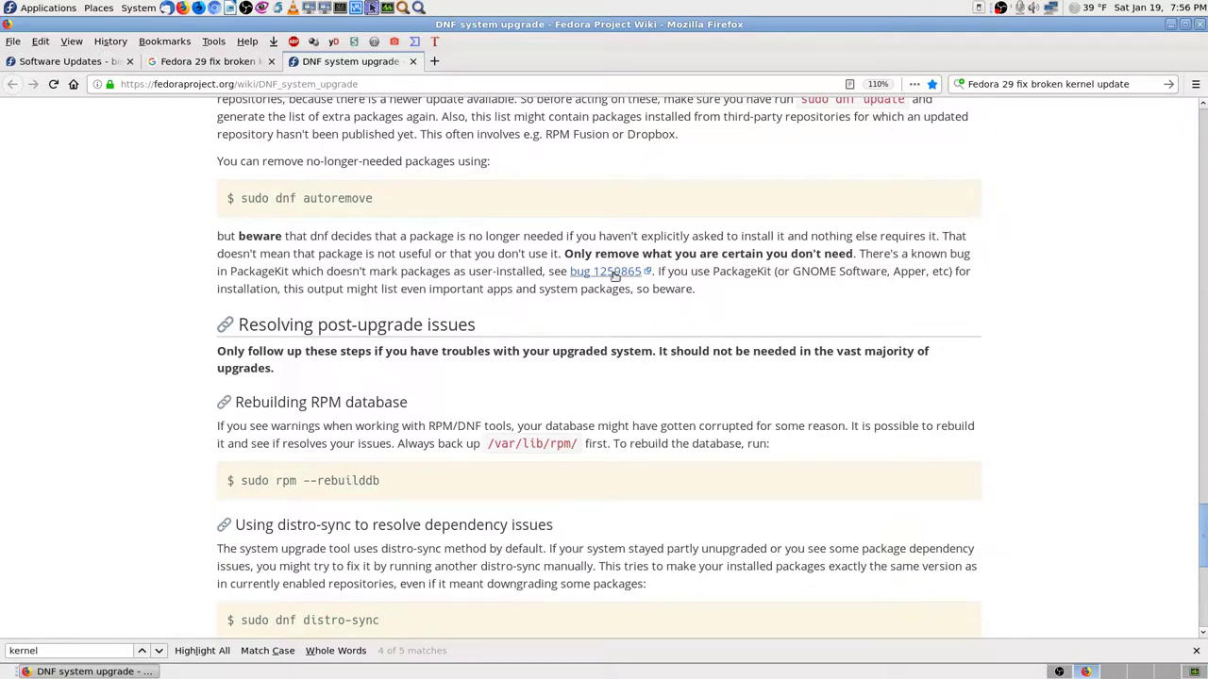
scroll(170, 425, "down", 2)
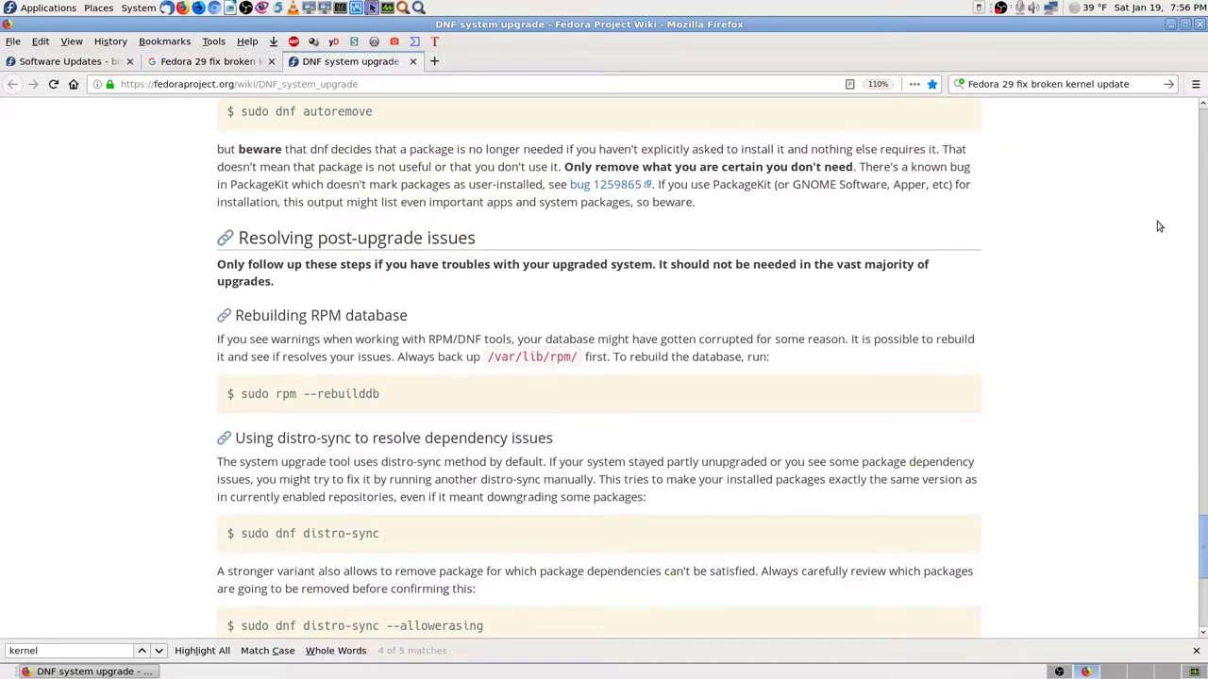
Close the DNF system upgrade wiki page and return to the Software Updates page of the Fedora server.
left_click(1203, 110)
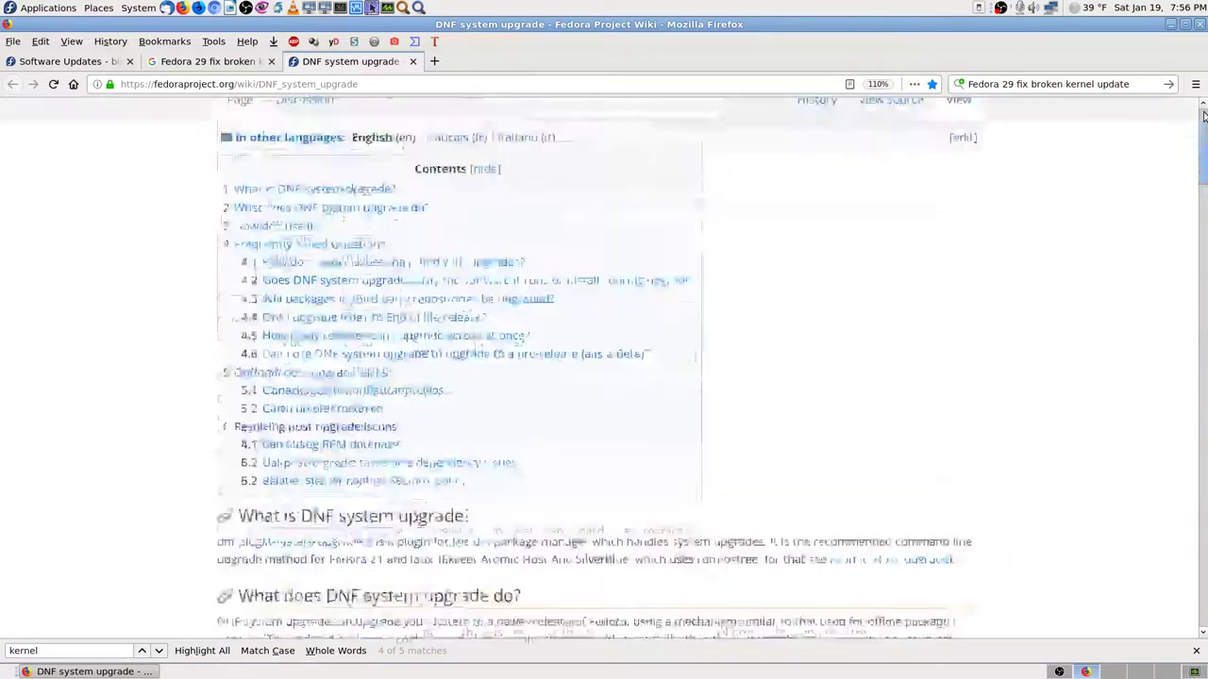
left_click(413, 61)
left_click(68, 63)
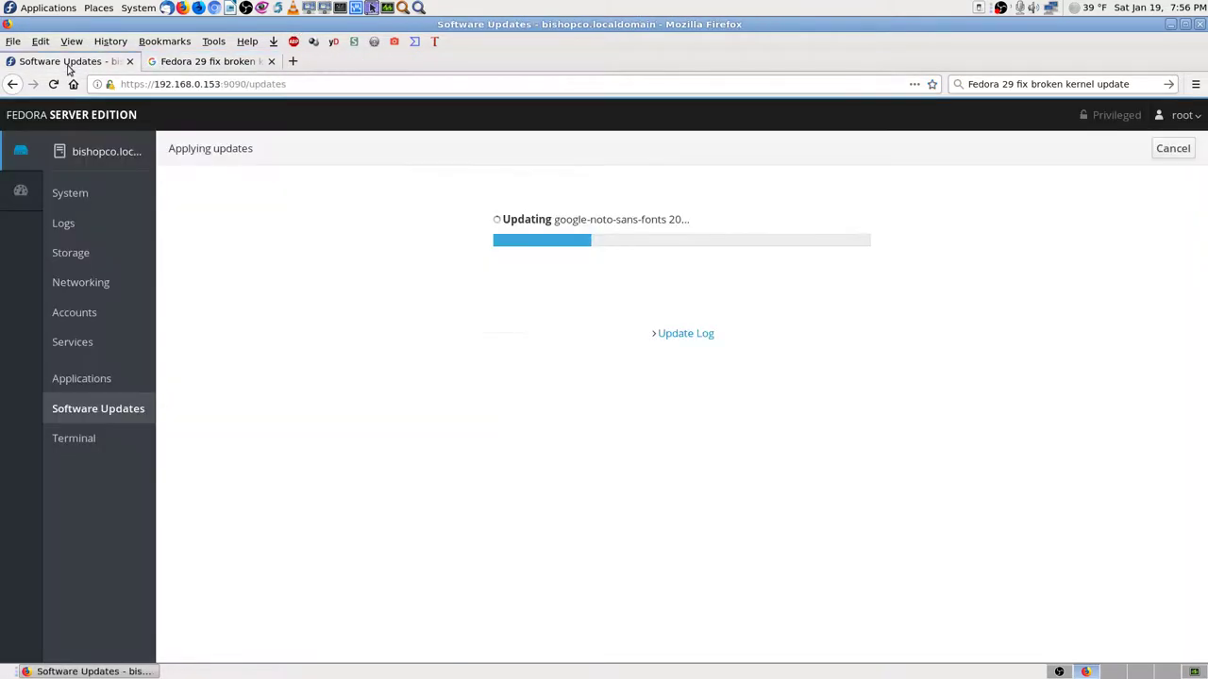
Look through the first Google results for "Fedora 29 fix broken kernel update", down to the Bugzilla entries.
left_click(226, 61)
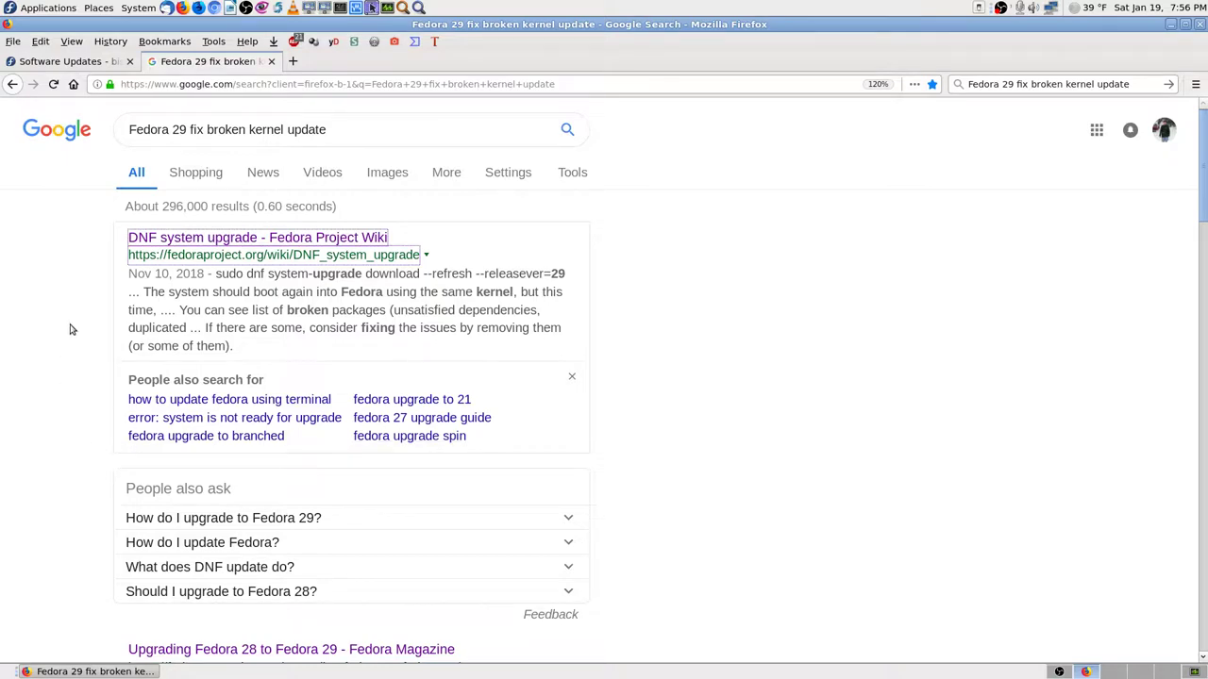
scroll(91, 385, "down", 5)
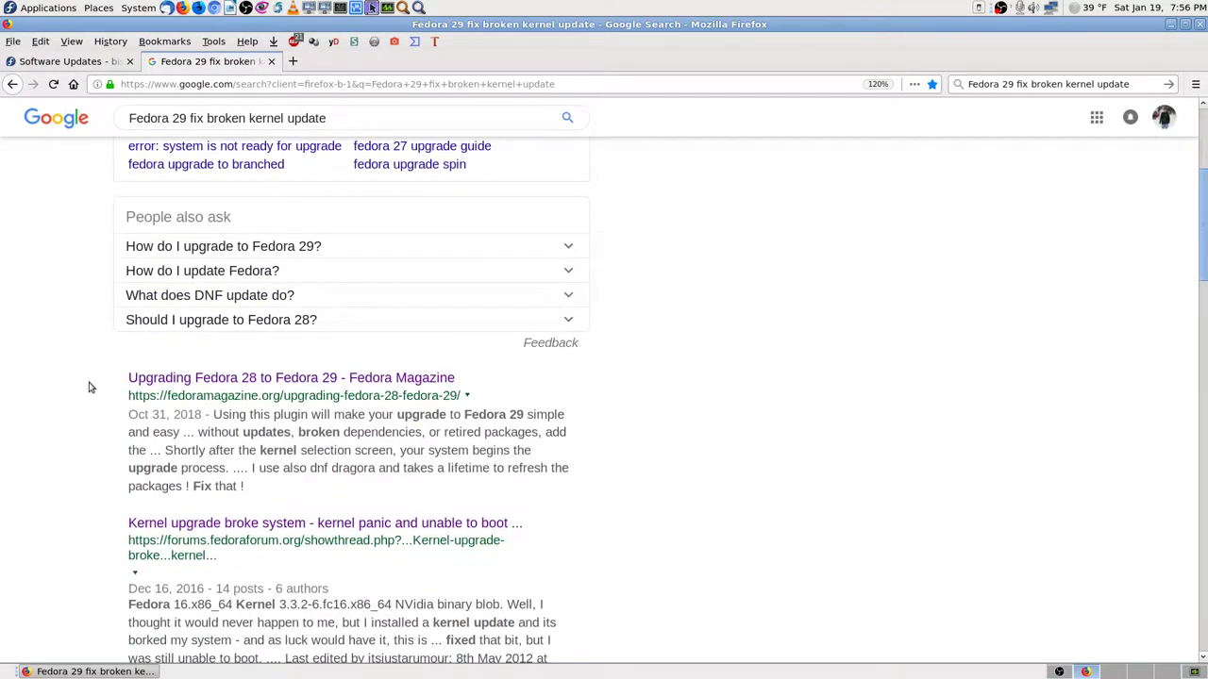
scroll(91, 387, "down", 3)
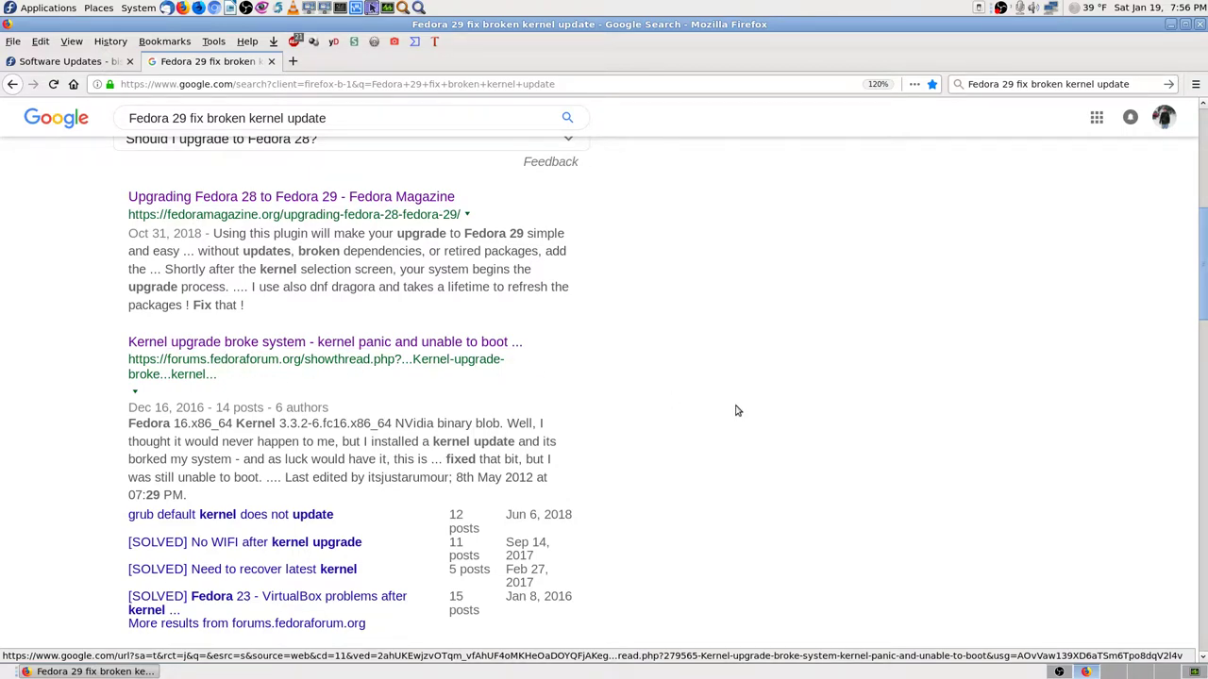
scroll(726, 410, "down", 4)
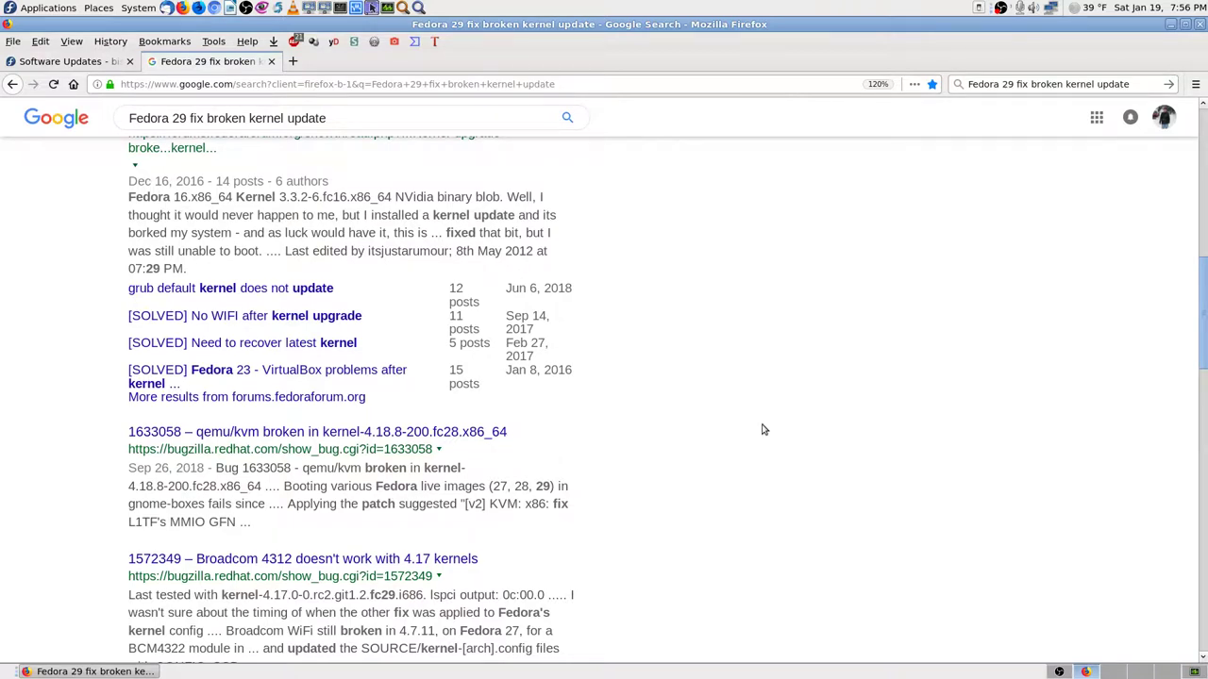
Check the server's update progress by expanding the Update Log, and collapse the log again.
left_click(83, 61)
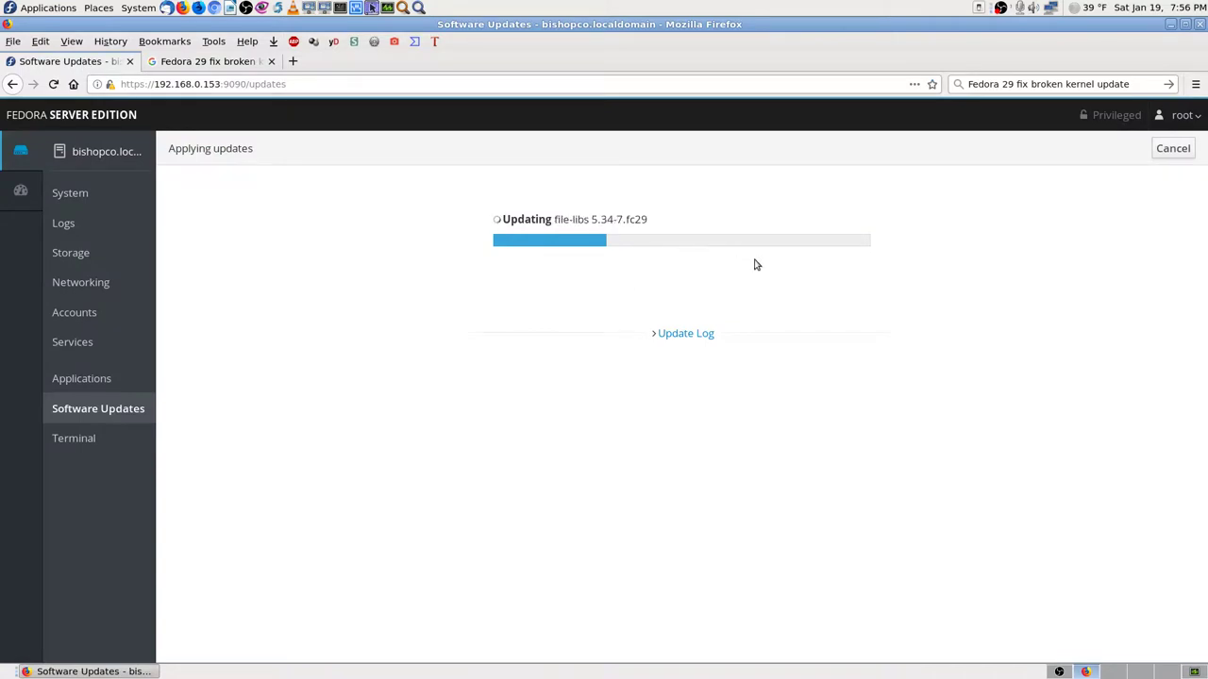
left_click(695, 336)
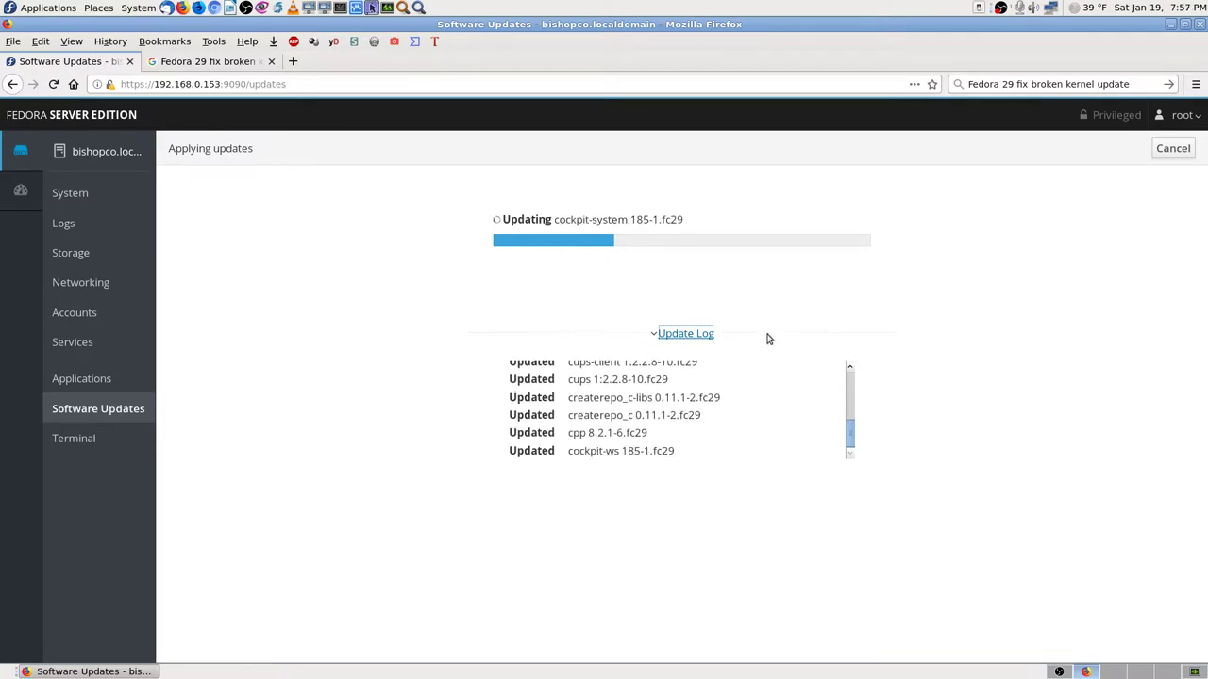
left_click(704, 335)
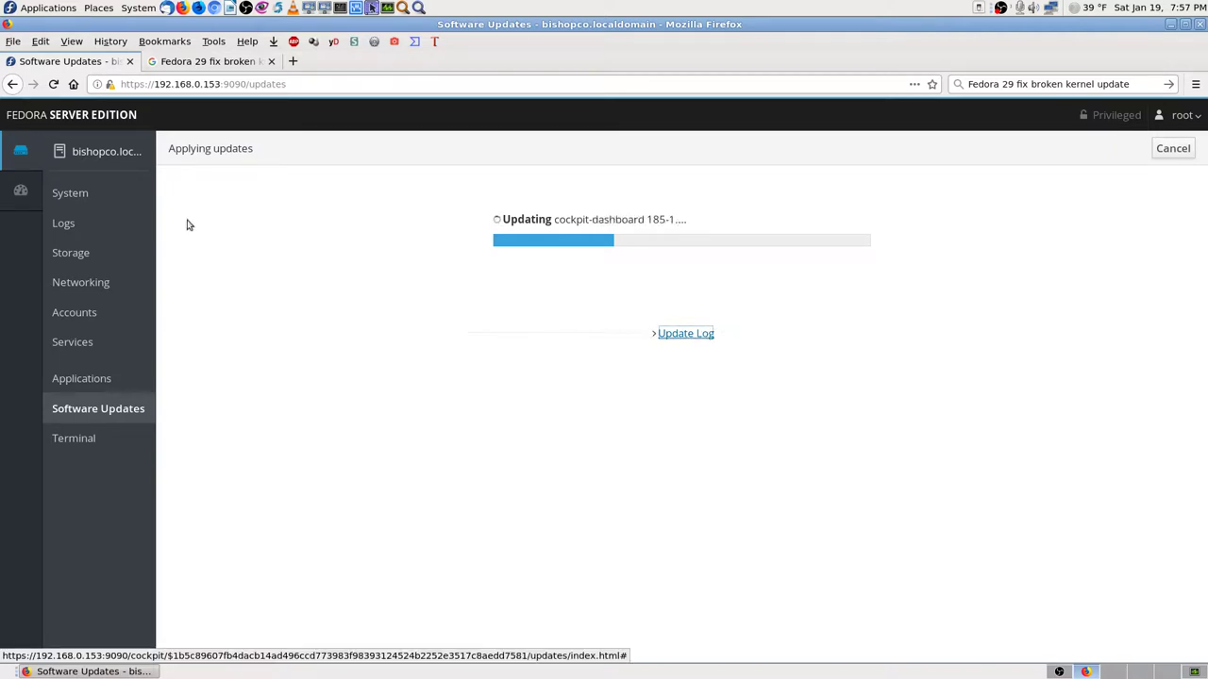
Return to the Google results and examine the remaining entries on broken Fedora kernel updates and upgrade problems.
left_click(212, 61)
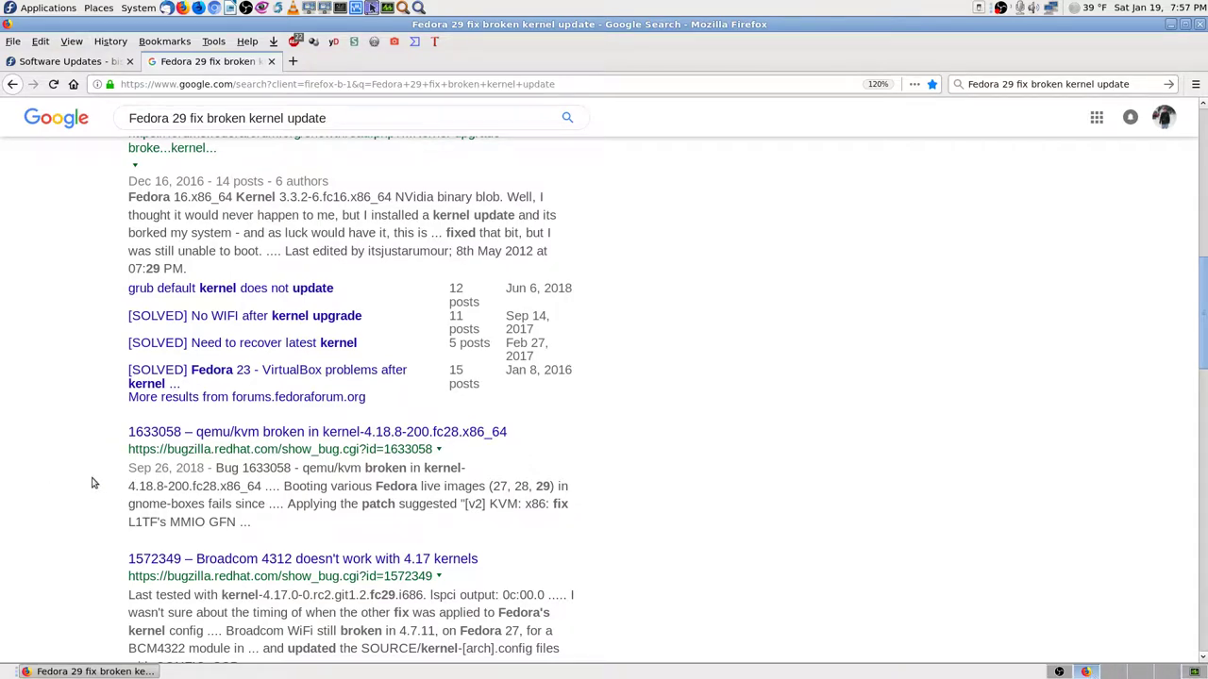
scroll(92, 483, "down", 2)
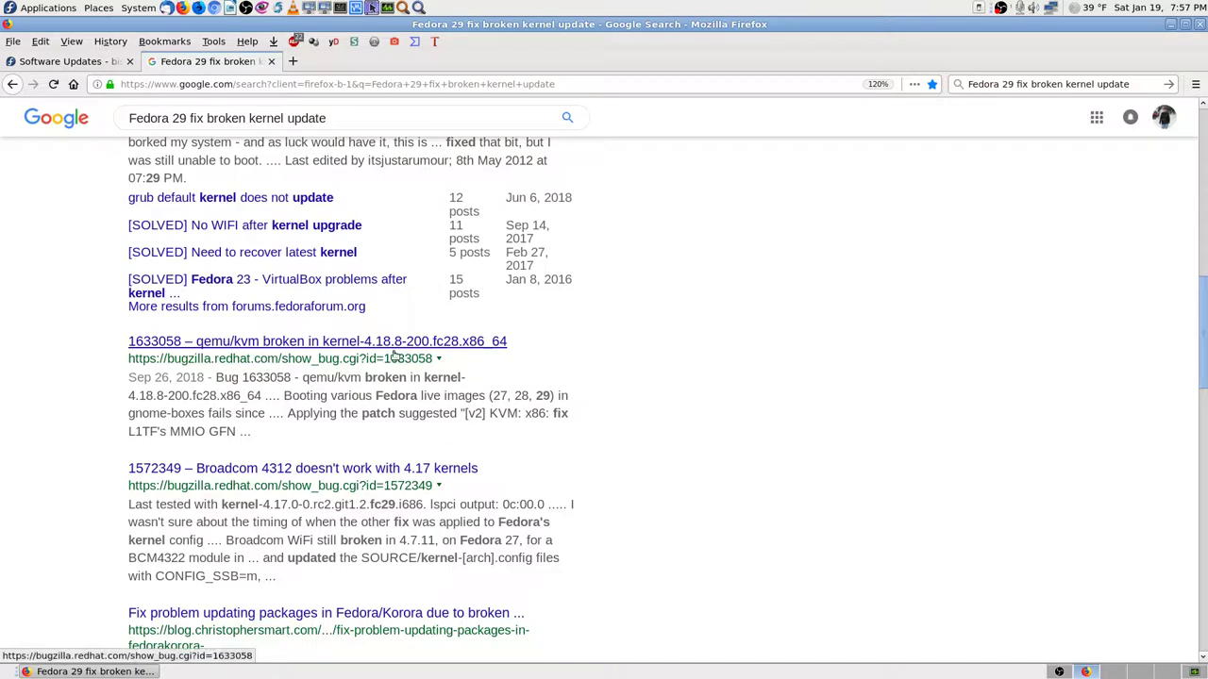
scroll(335, 486, "down", 3)
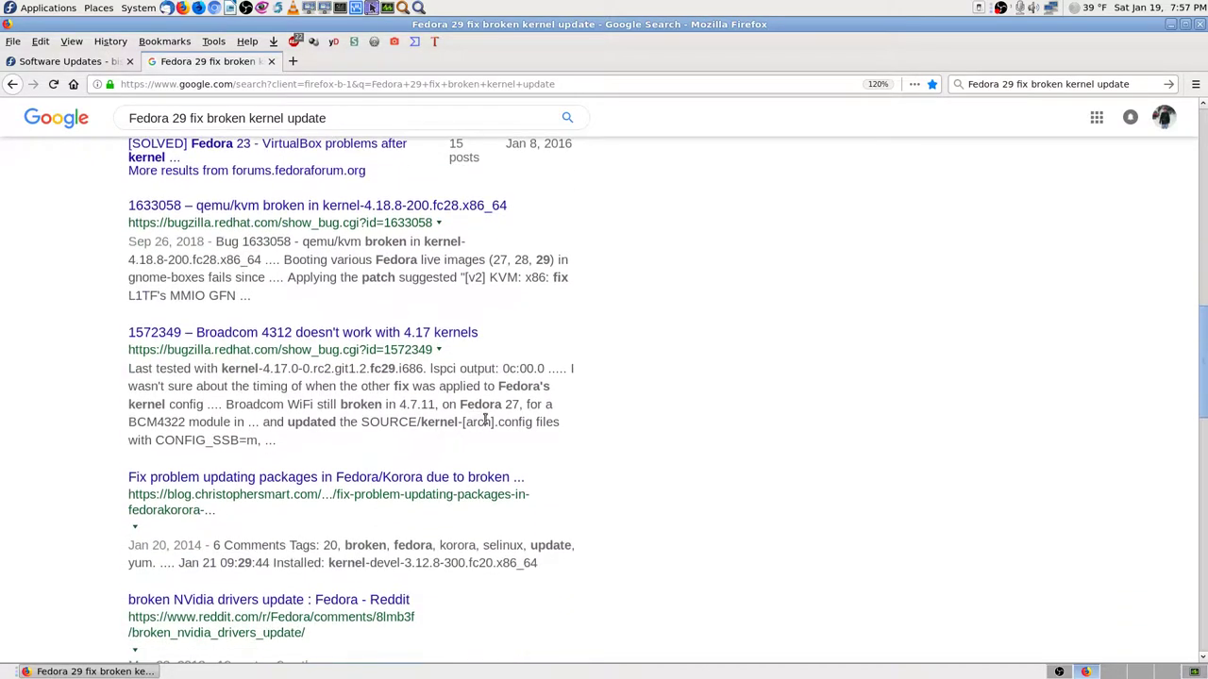
scroll(344, 493, "down", 2)
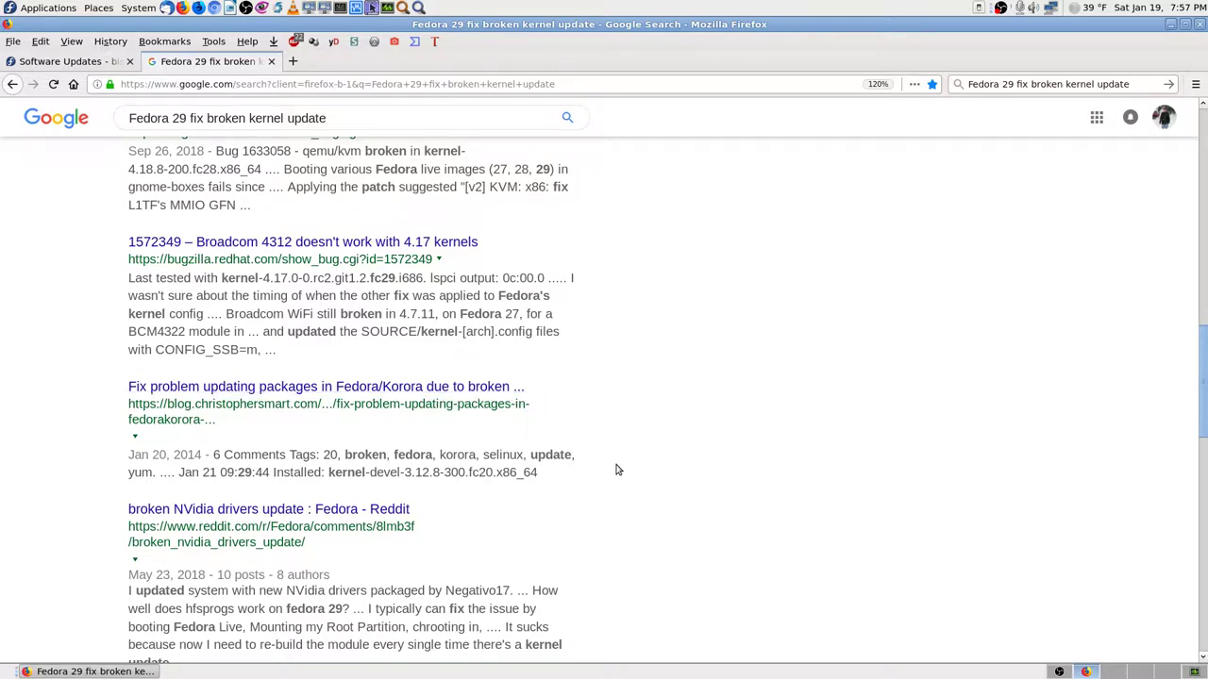
scroll(533, 514, "down", 7)
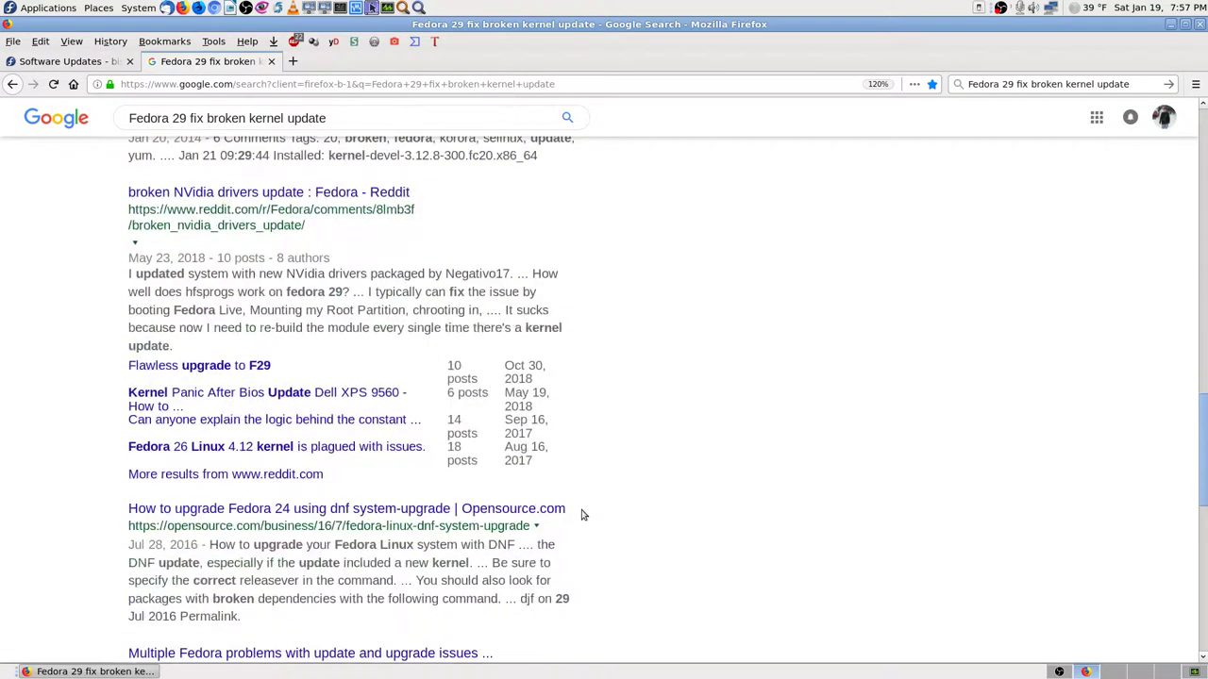
scroll(582, 515, "down", 3)
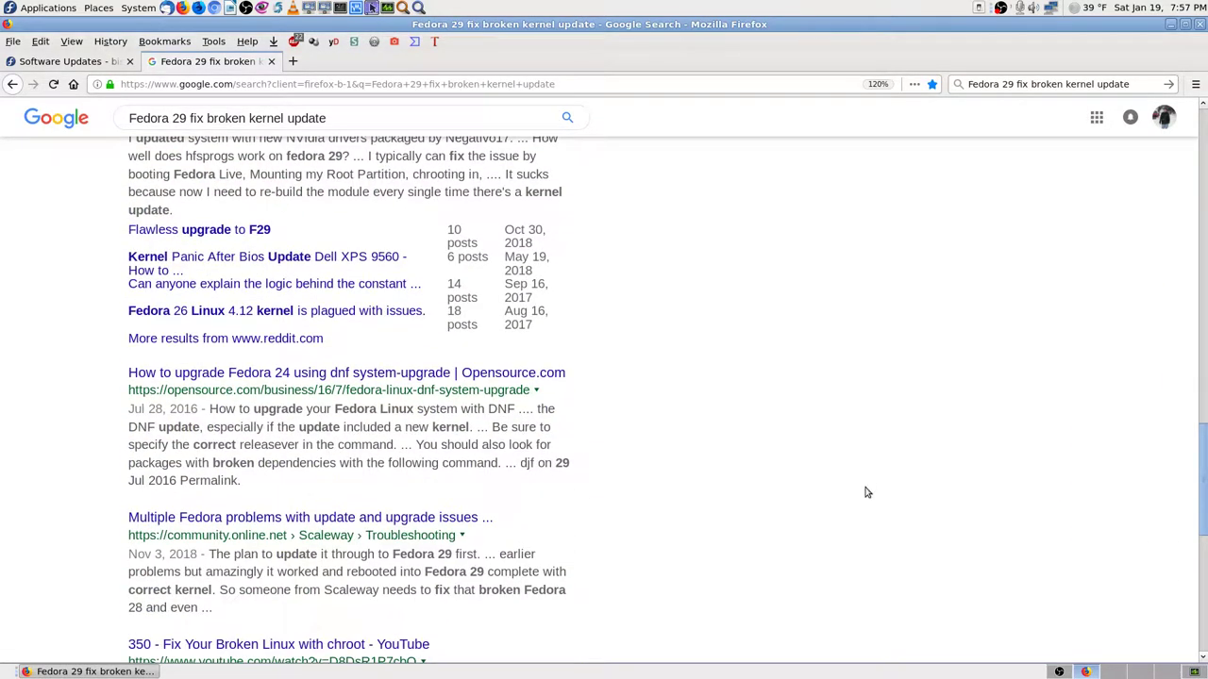
left_click(1070, 83)
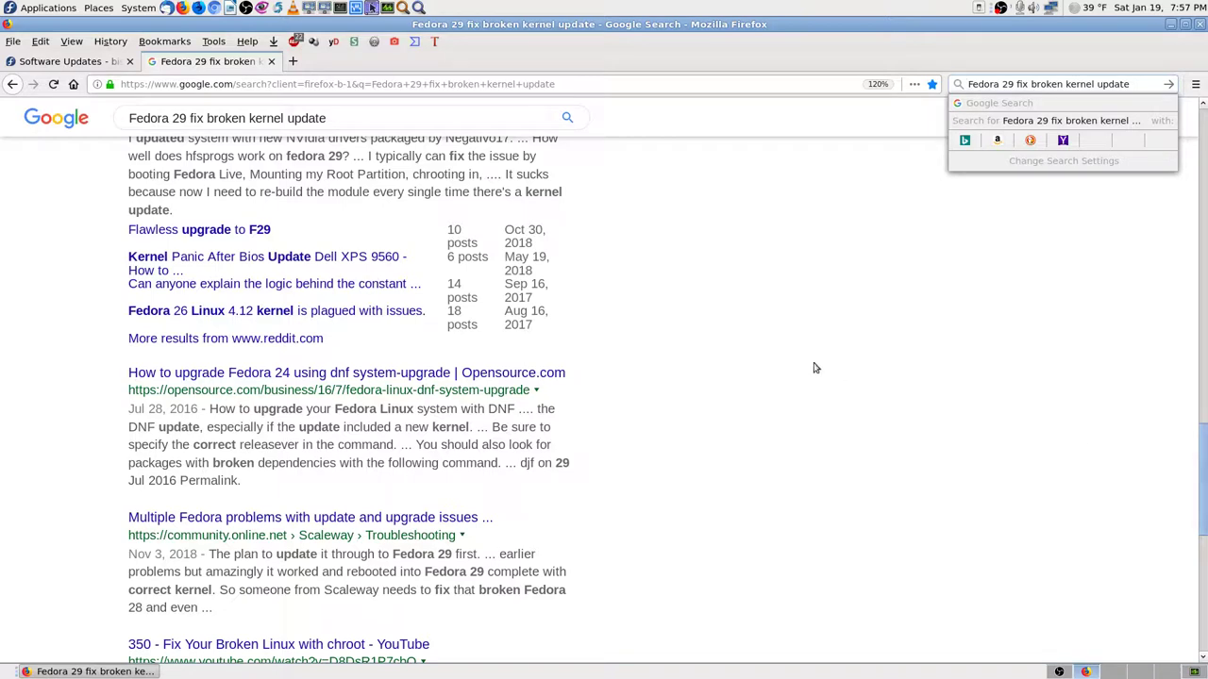
left_click(781, 194)
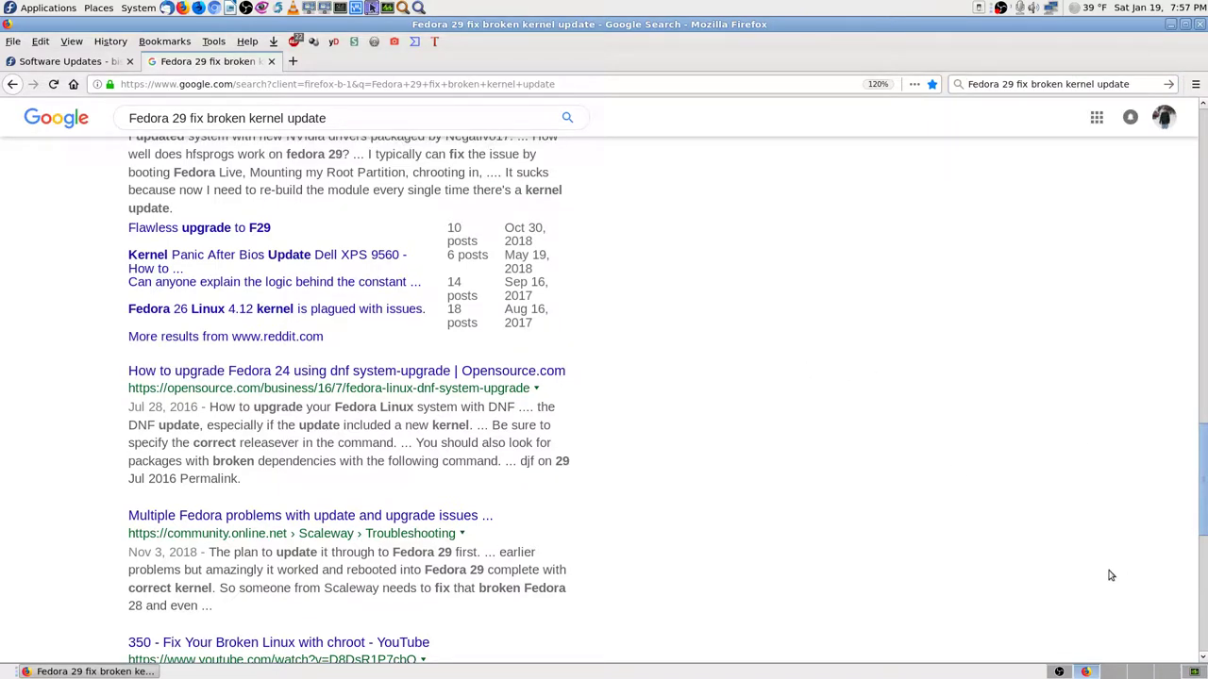
Start Krusader on an empty workspace and switch its screenshots pane to the Documents folder in the home directory.
left_click(1136, 674)
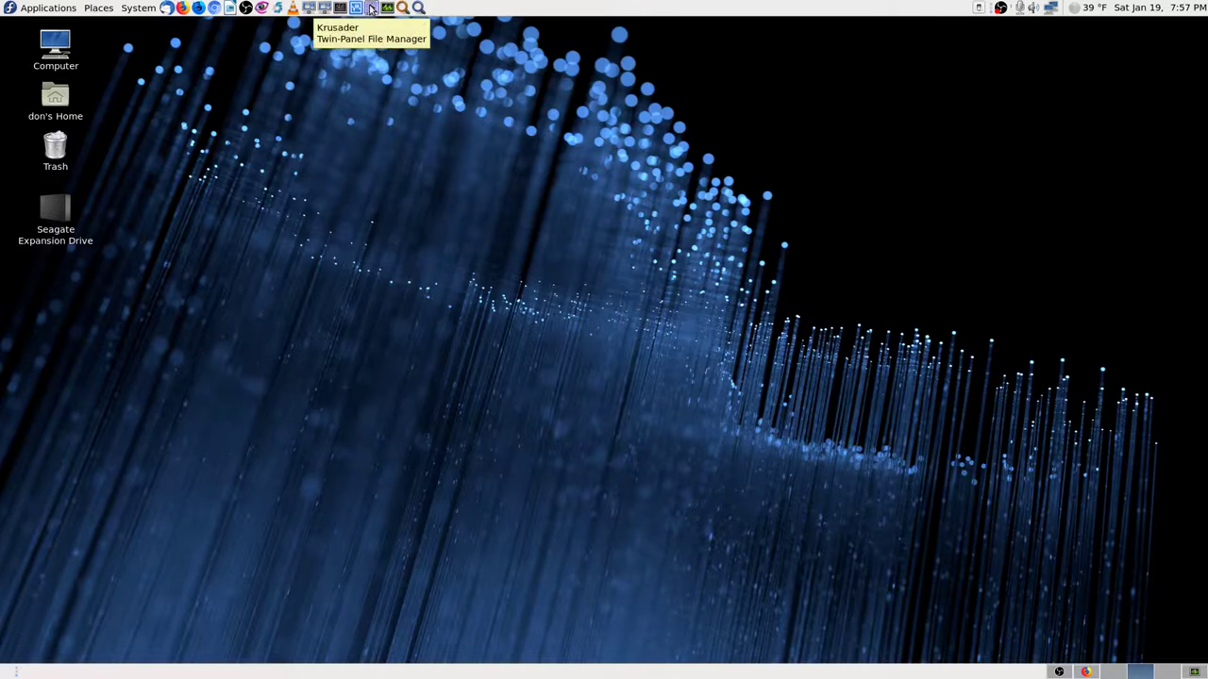
left_click(371, 8)
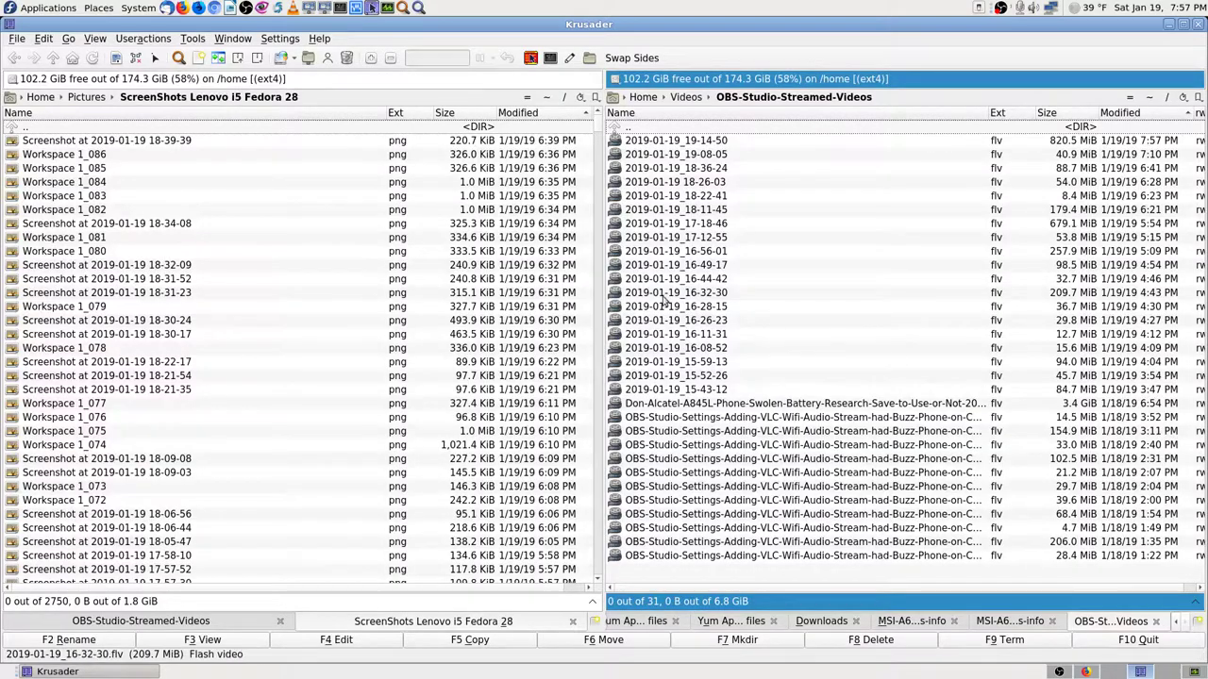
left_click(441, 224)
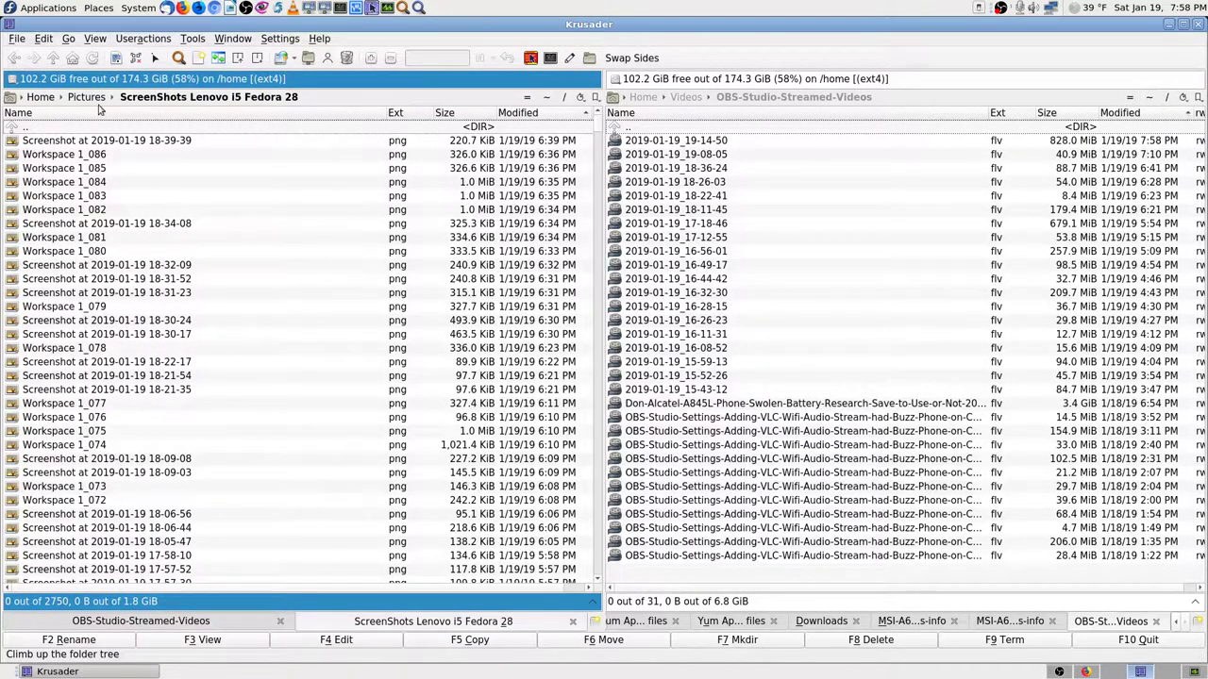
left_click(545, 98)
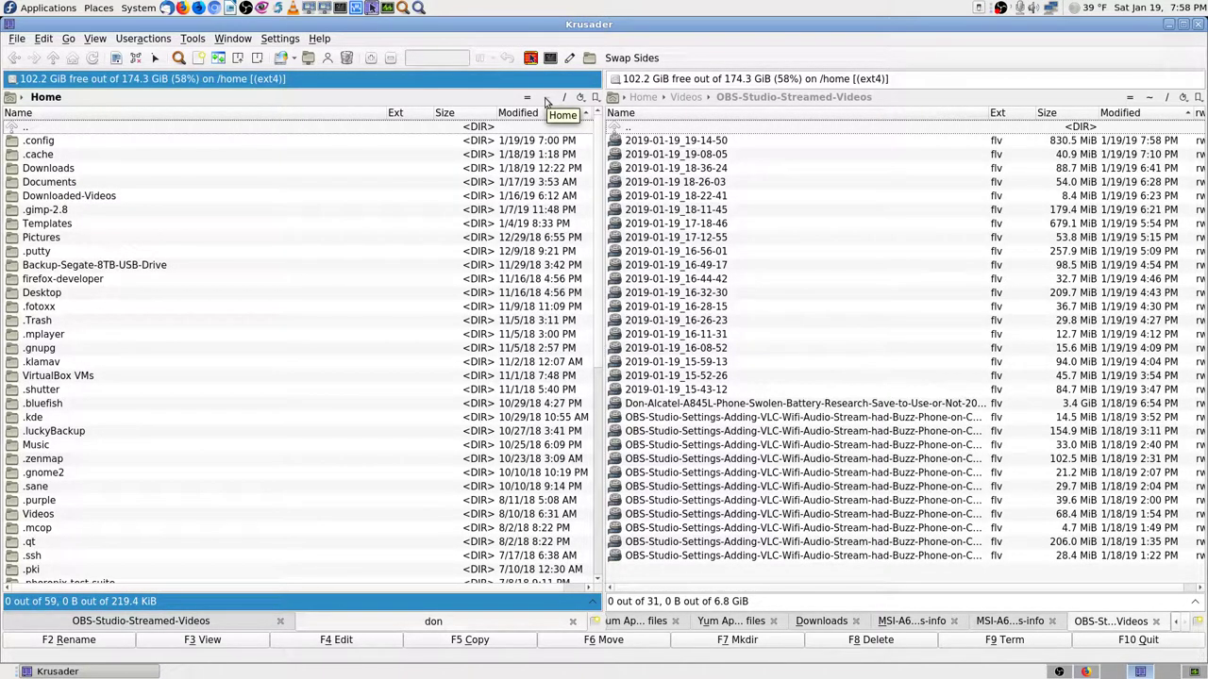
type("doc")
key("Return")
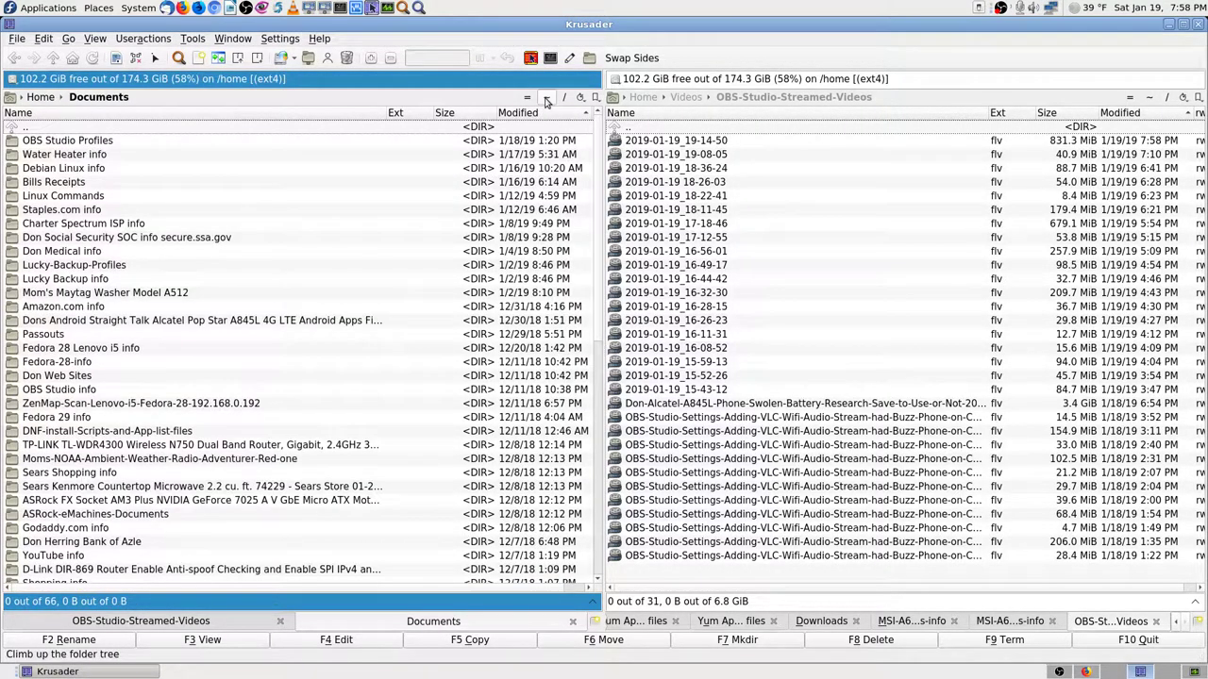
Search Documents for "fed", look inside the Fedora-28-ASRock-AMD-FX-8300 Eight-Core-Processor-info folder, and return to Documents.
type("fed")
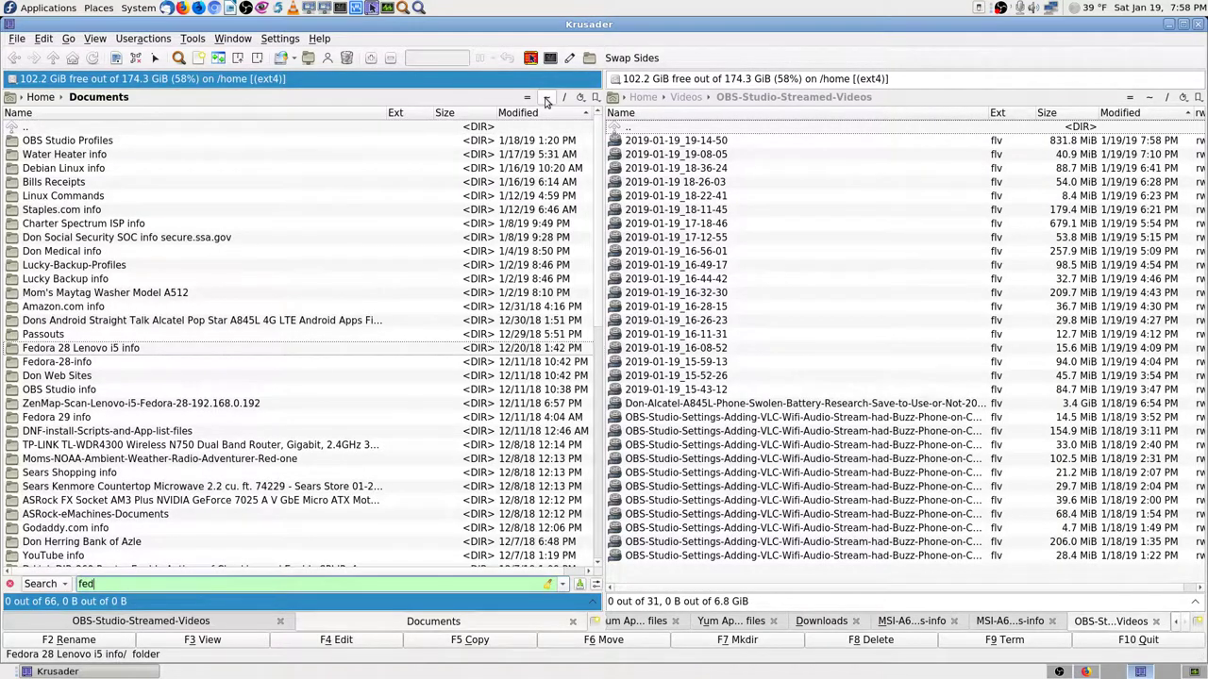
key("Down")
key("Down")
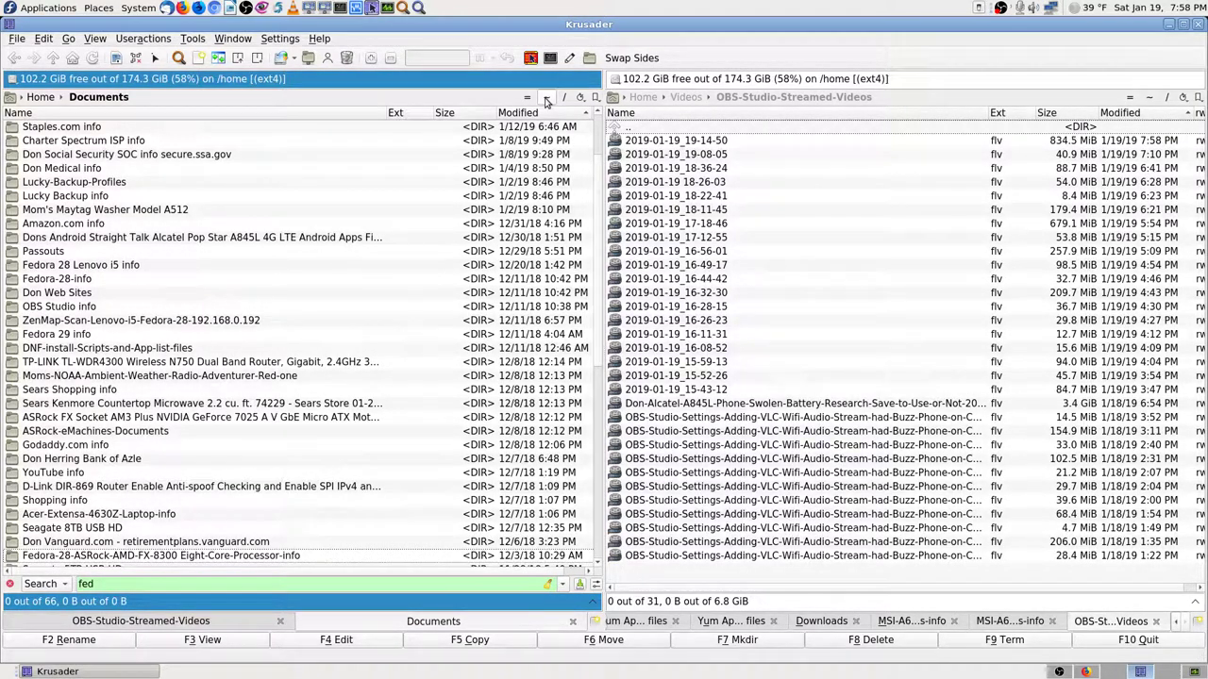
key("Down")
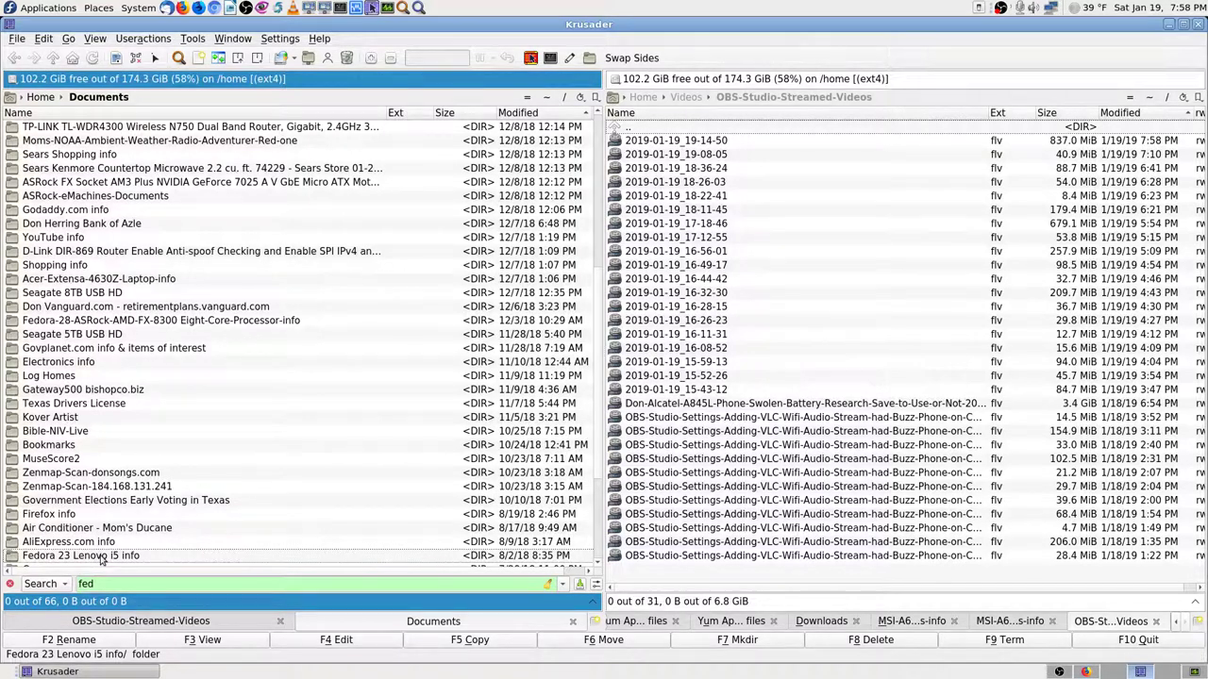
scroll(104, 558, "down", 4)
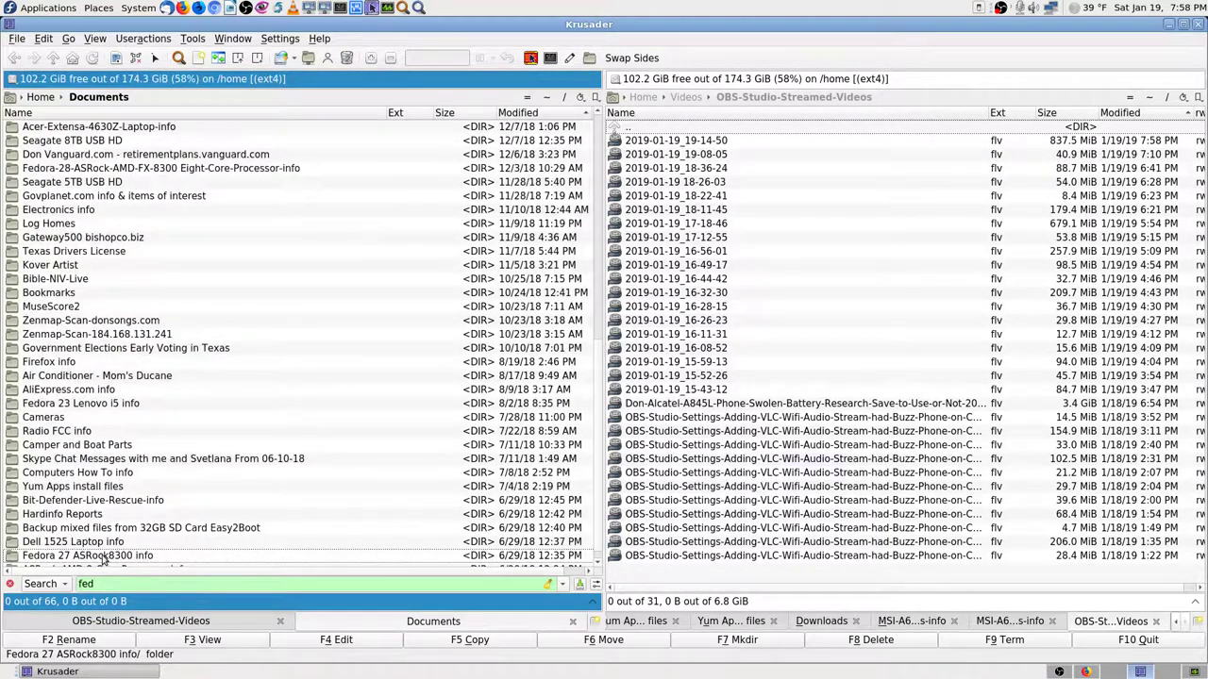
scroll(103, 559, "up", 6)
key("Down")
key("Down")
key("Down")
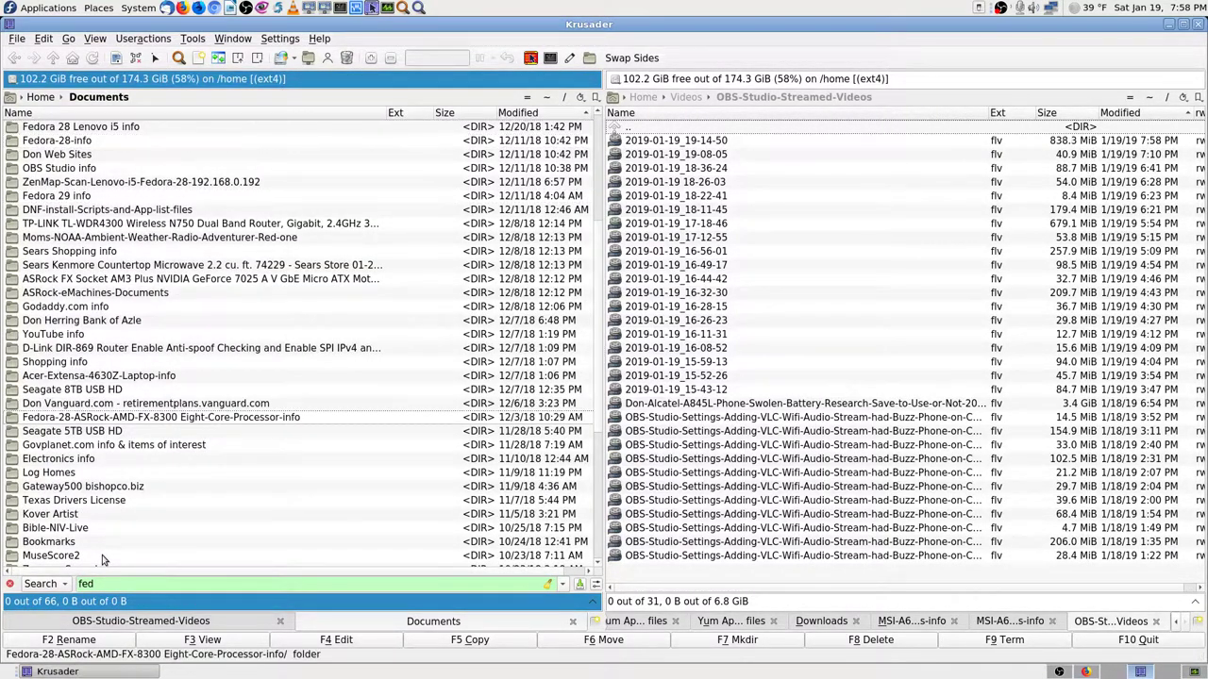
key("Return")
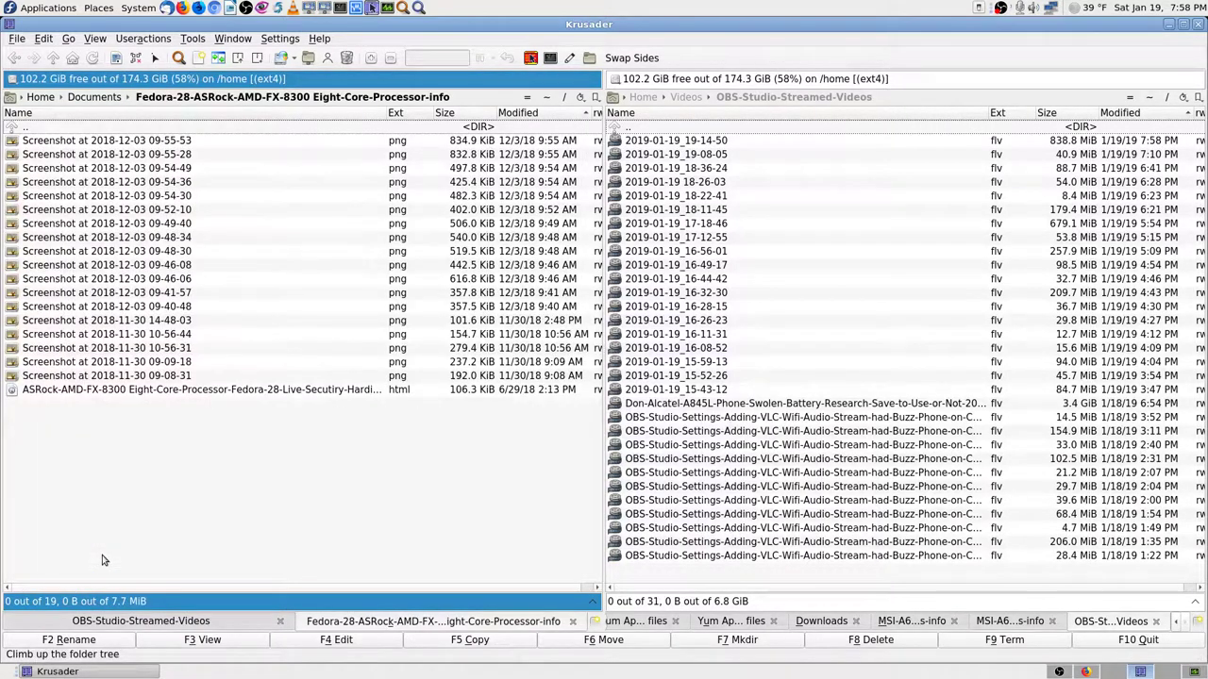
key("BackSpace")
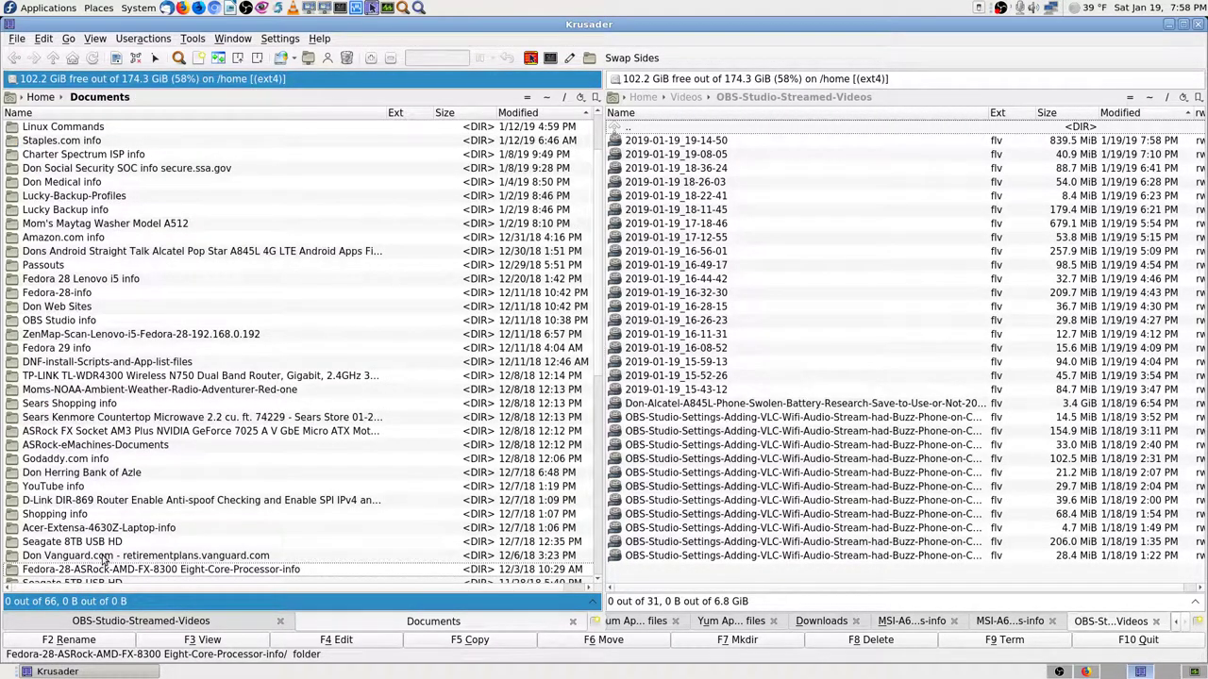
Search Documents for "fed" again and open the Fedora 29 info folder.
key("Up")
type("fed")
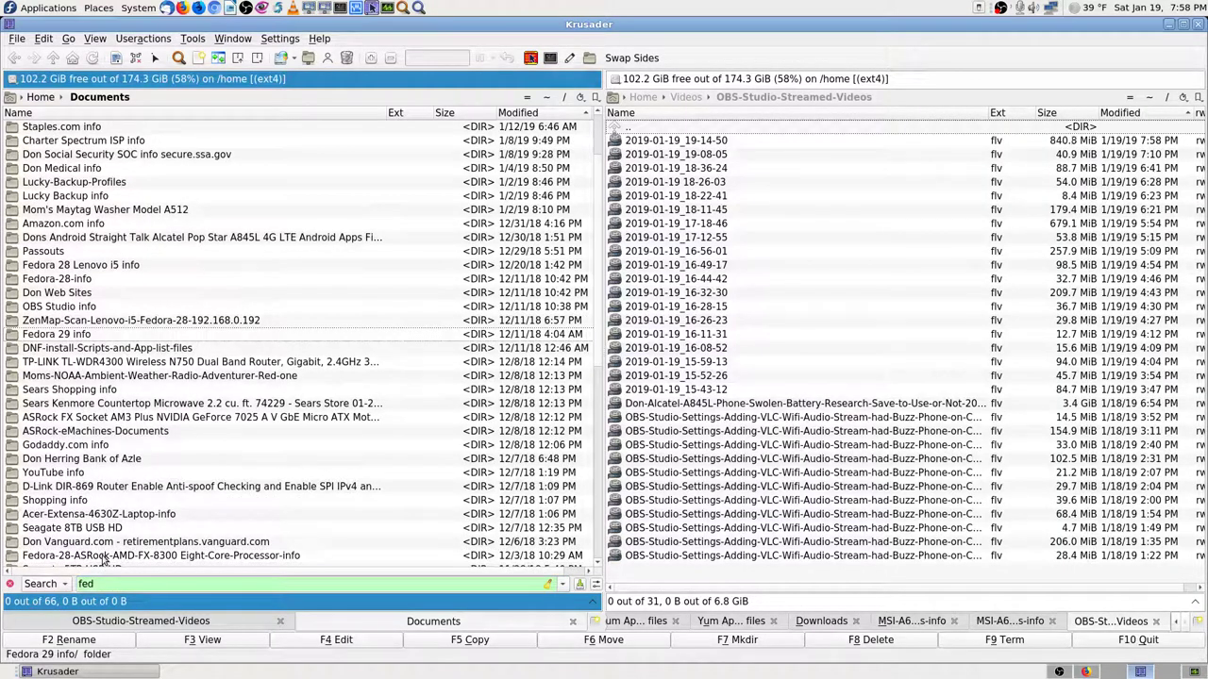
key("Return")
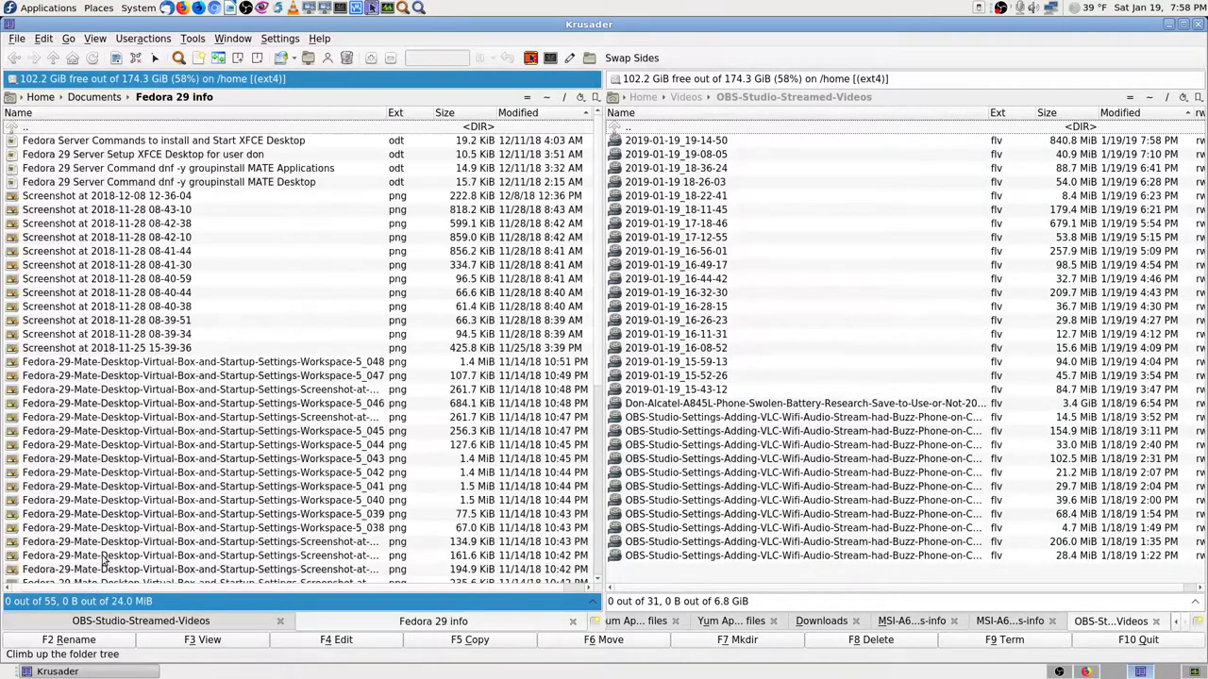
key("Down")
key("Down")
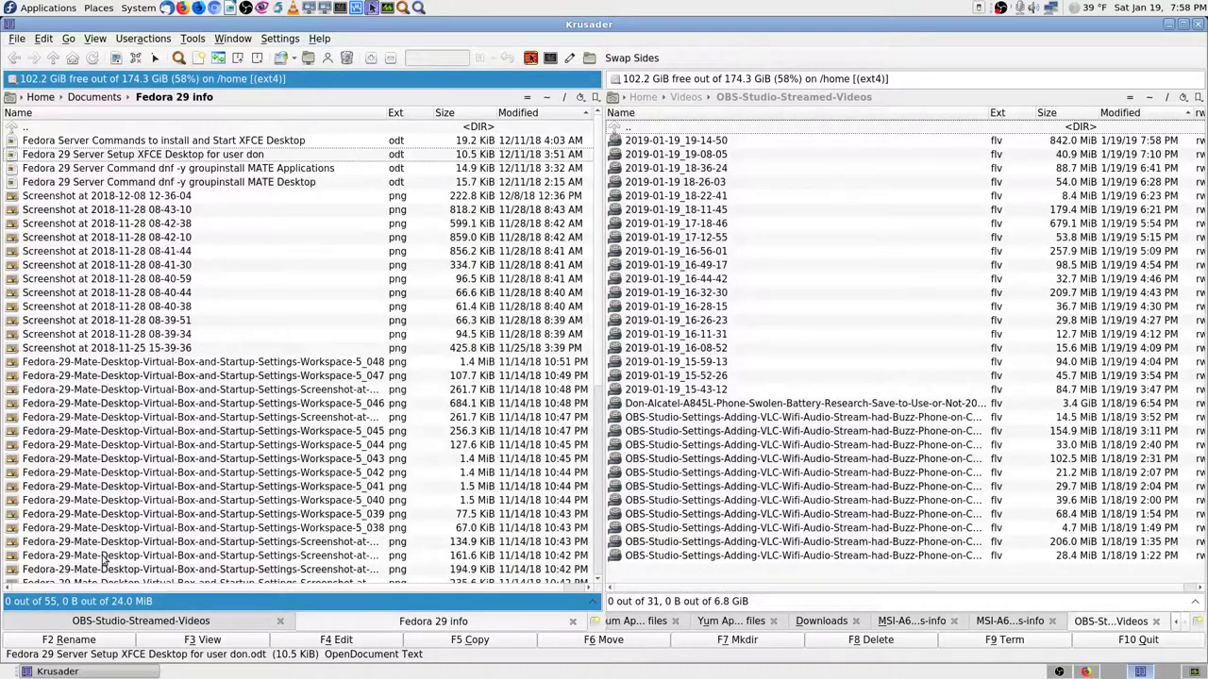
key("Down")
key("Up")
key("Down")
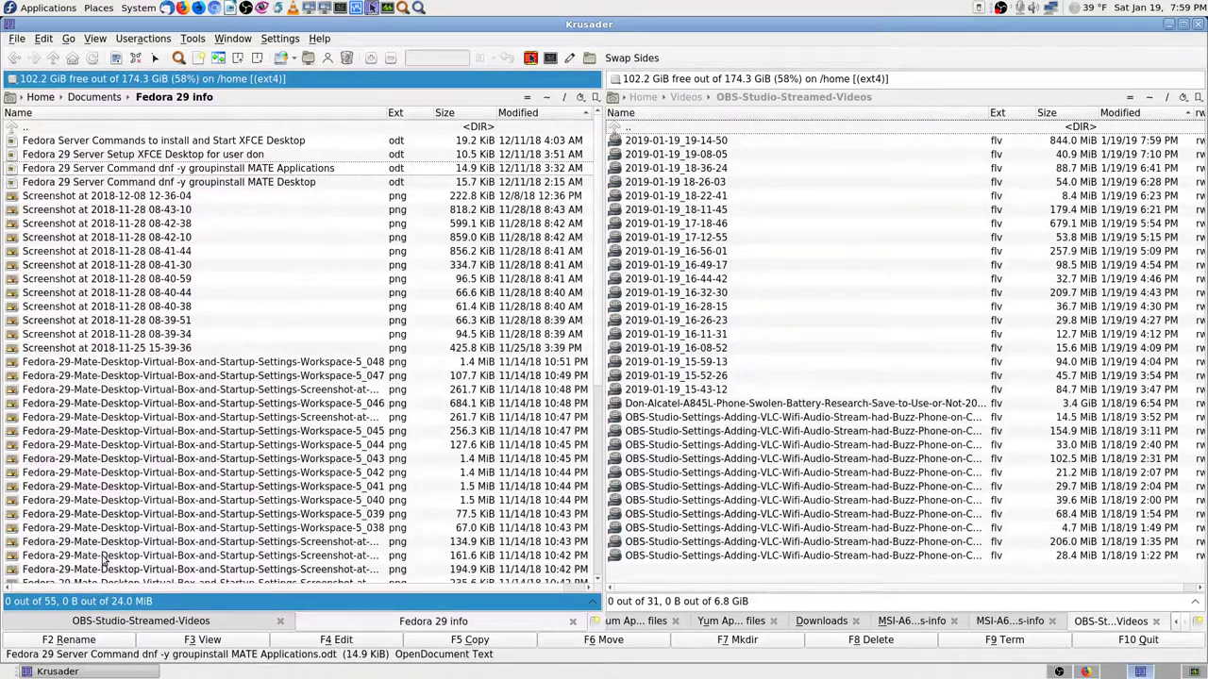
key("Down")
key("Down")
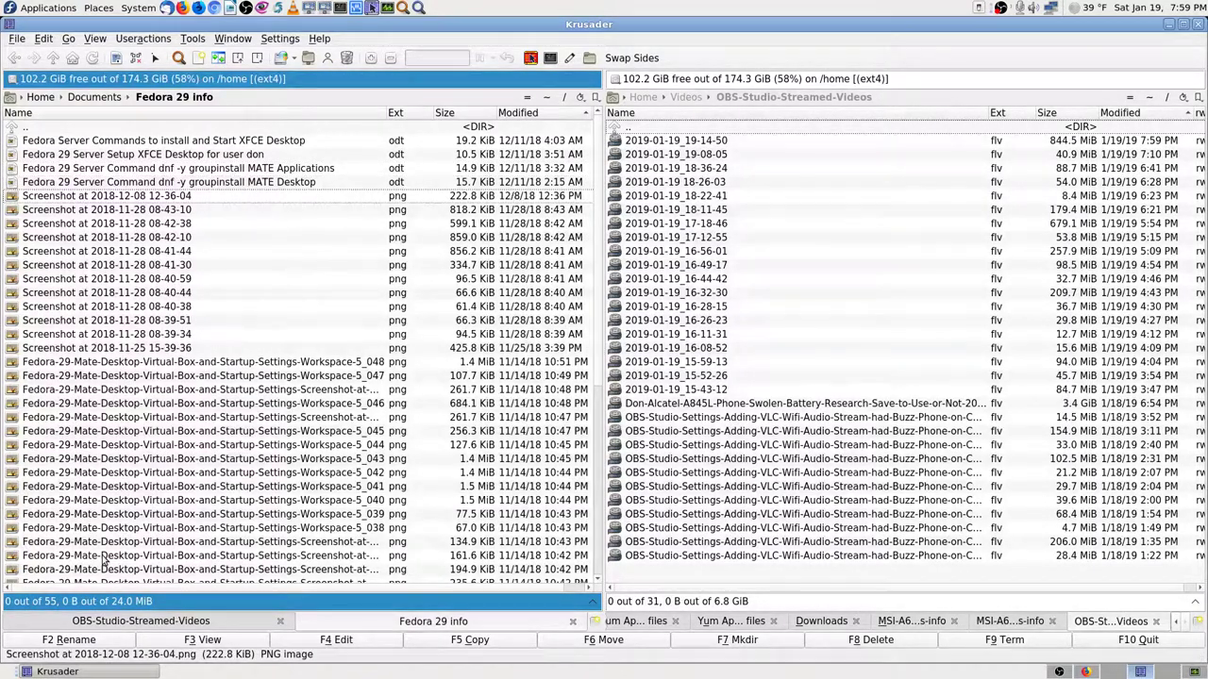
key("Return")
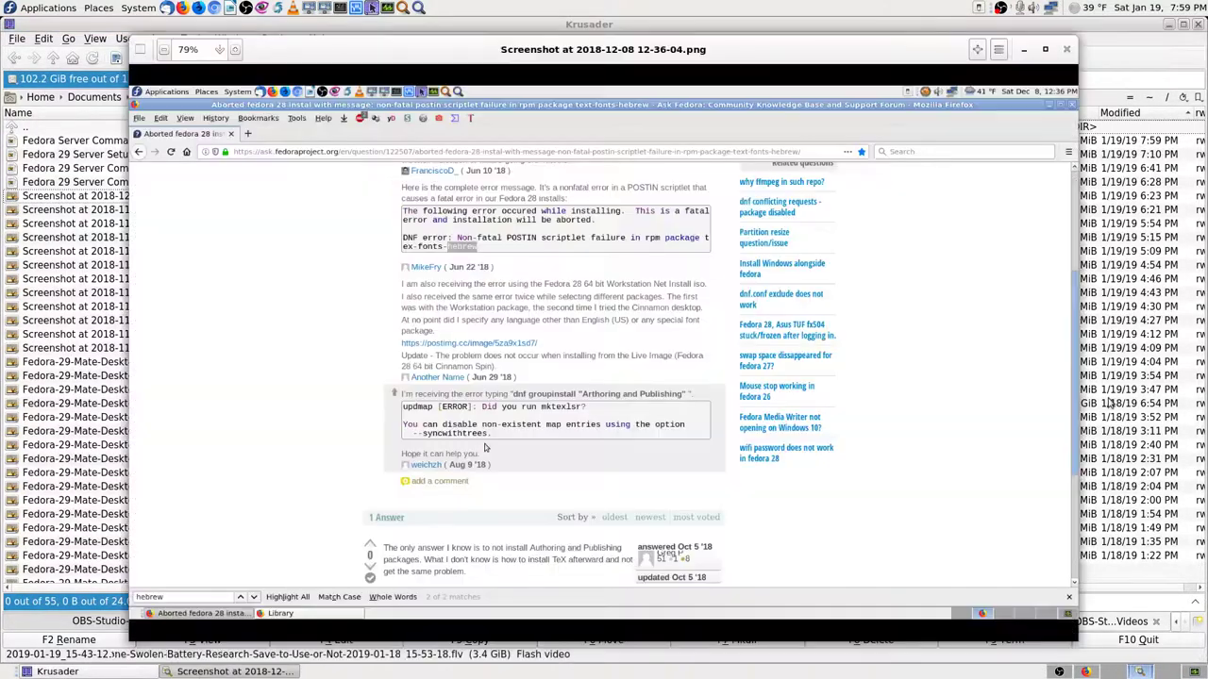
left_click(1045, 49)
key("Left")
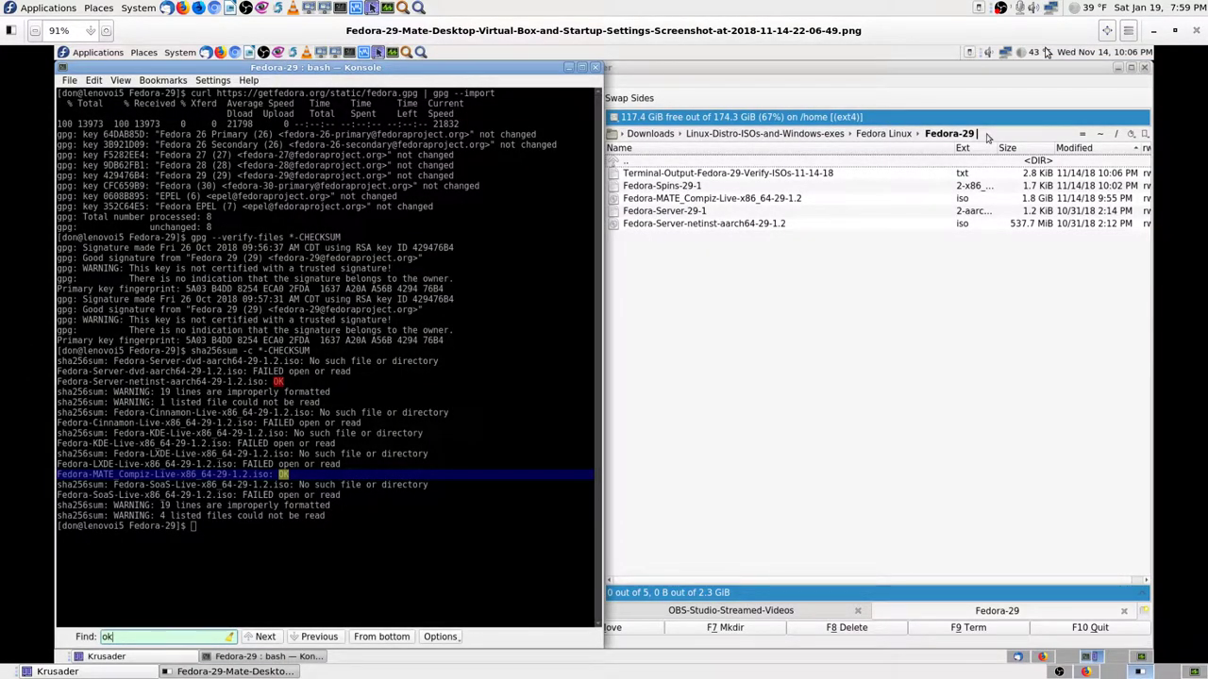
key("Right")
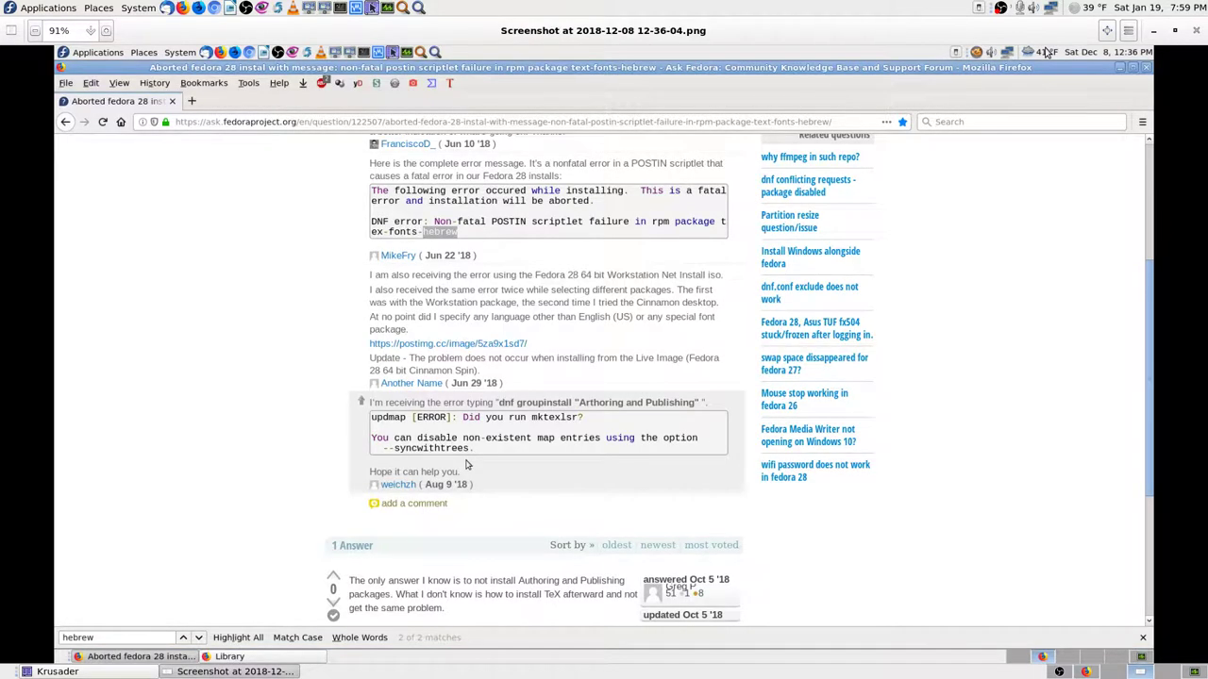
key("Left")
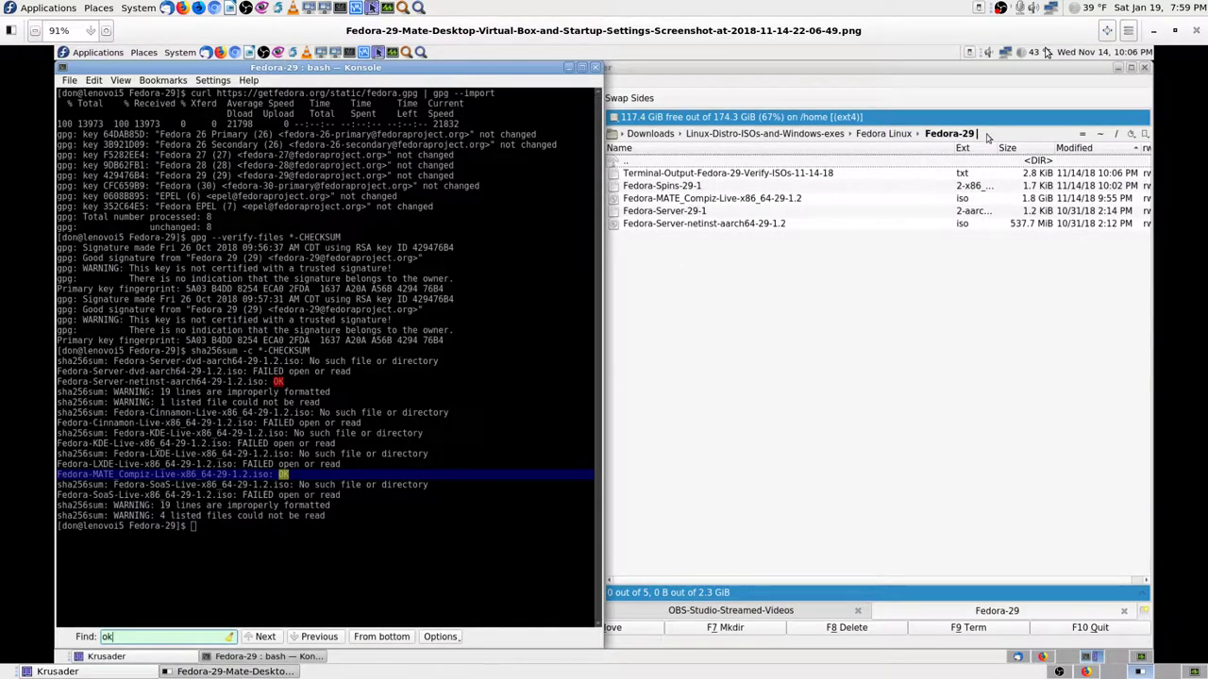
key("Right")
key("Right")
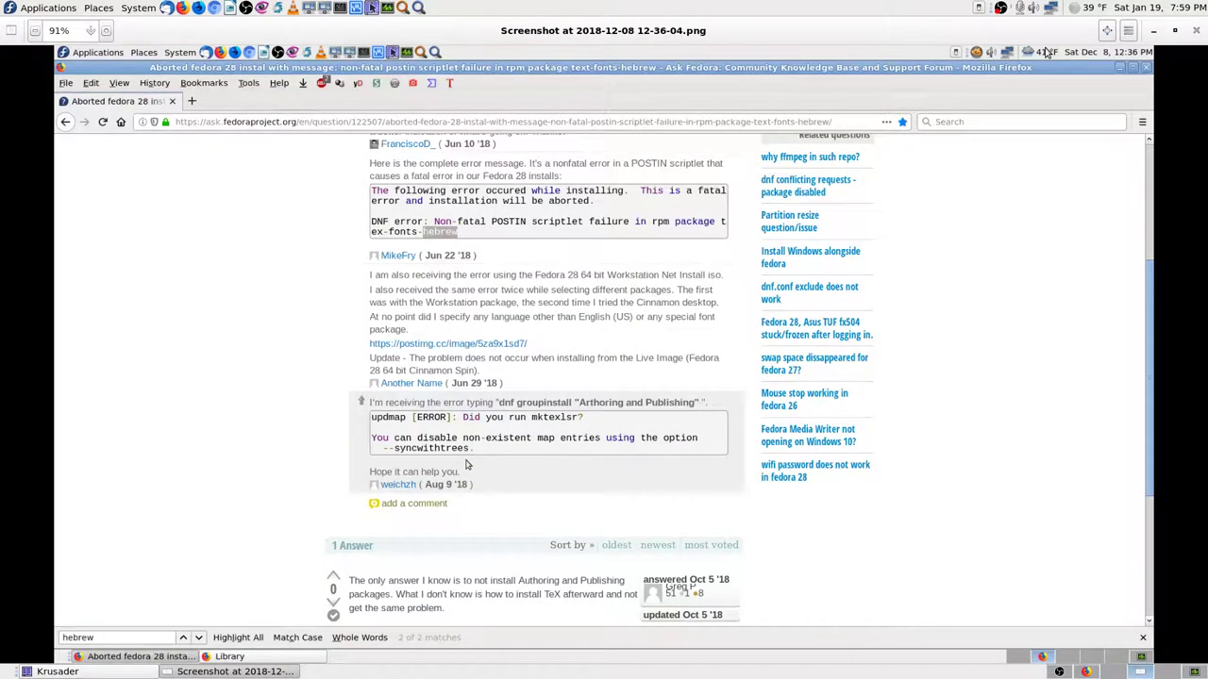
key("Right")
key("Left")
key("Left")
key("Left")
key("Left")
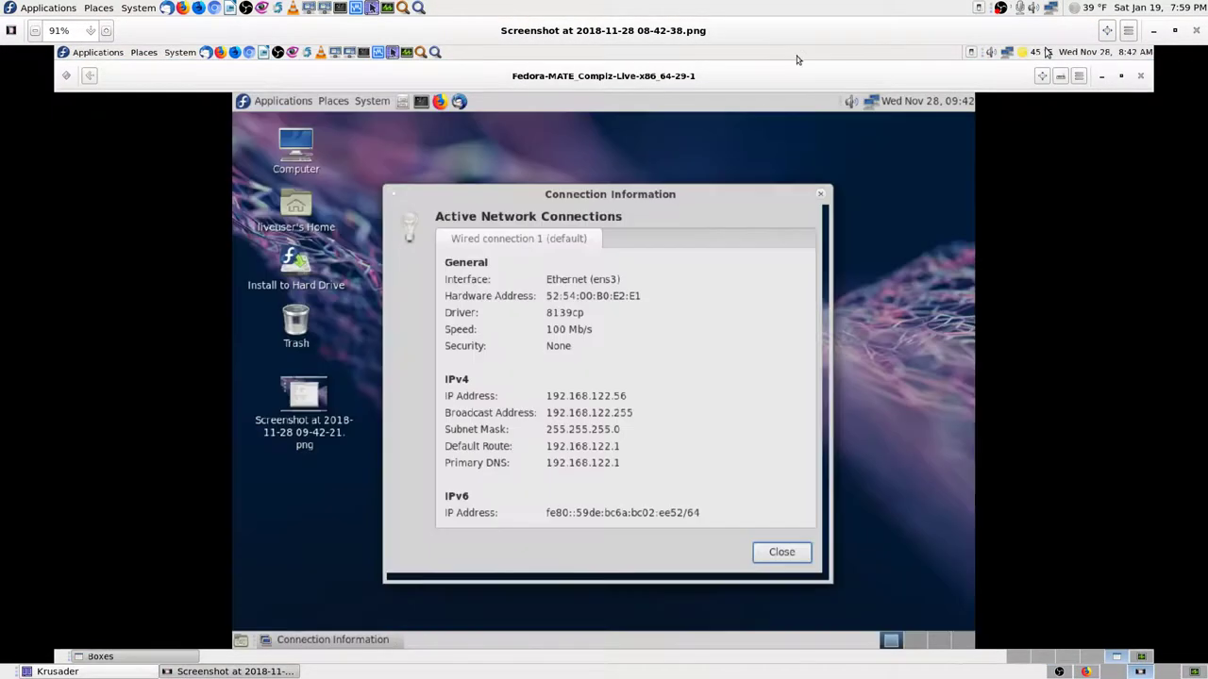
key("Left")
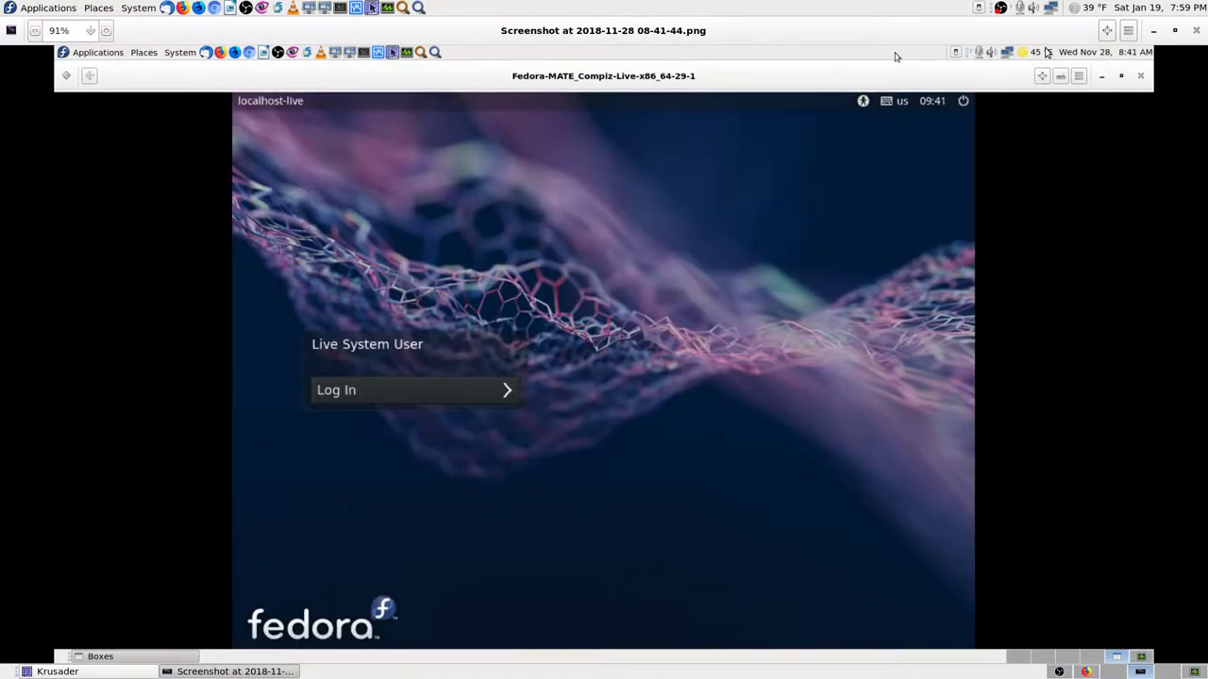
key("Left")
key("Right")
key("Left")
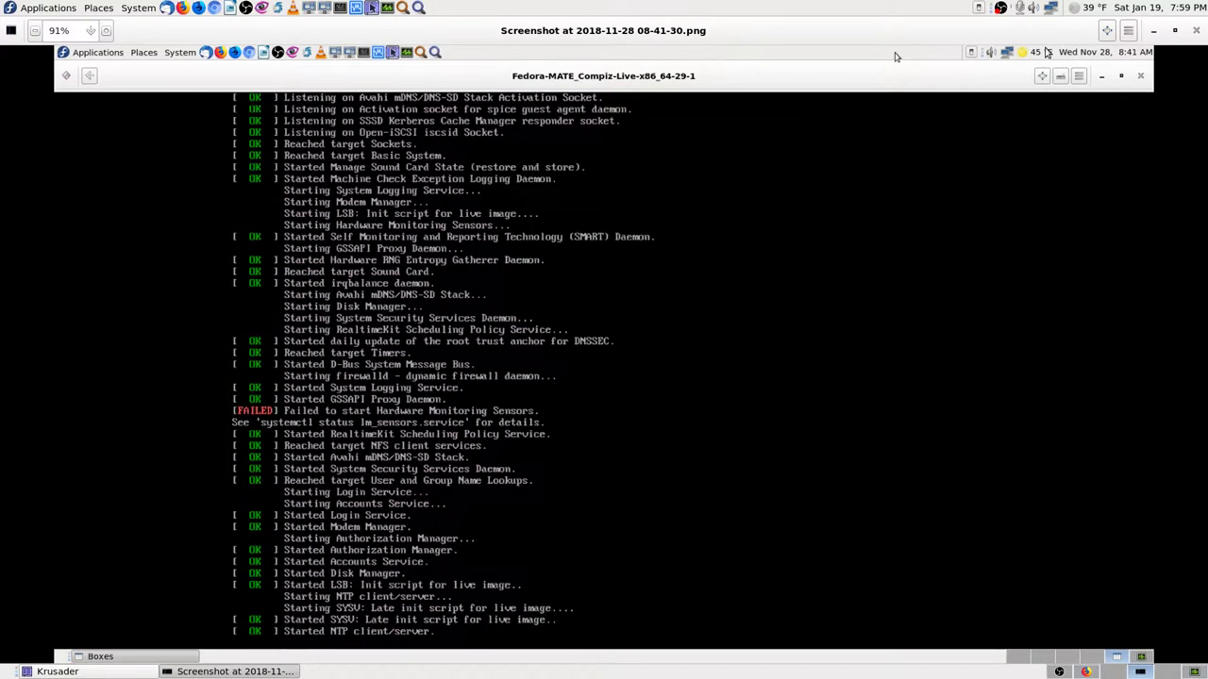
key("Right")
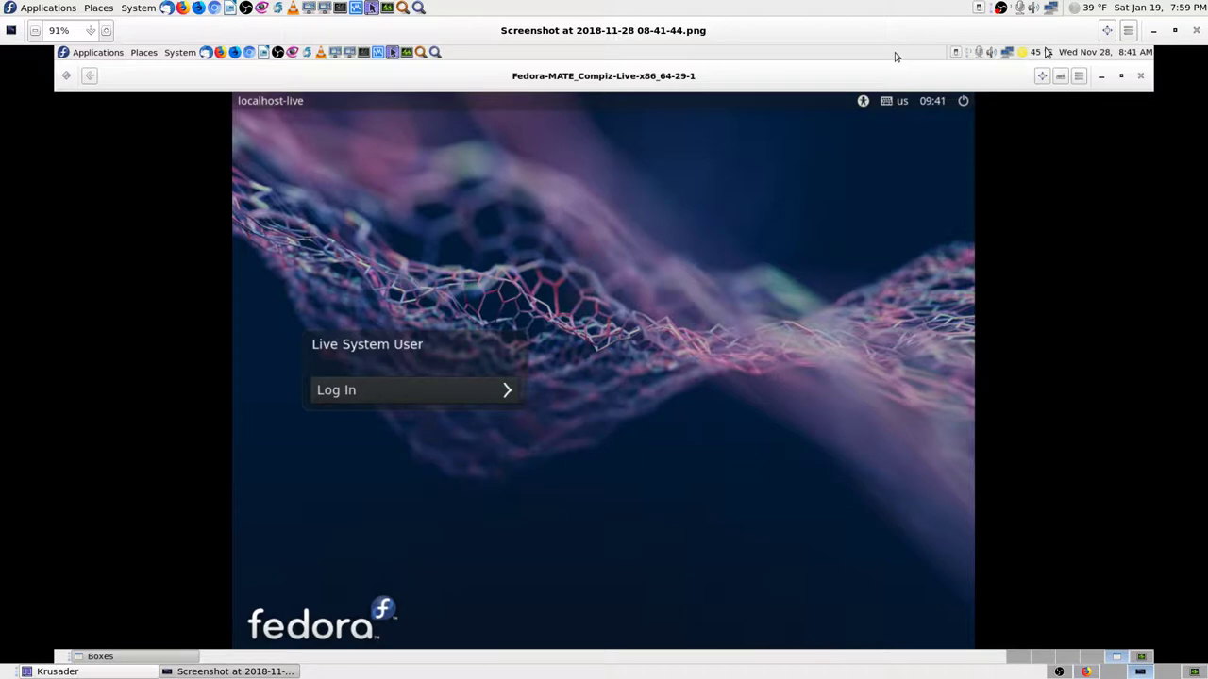
key("Left")
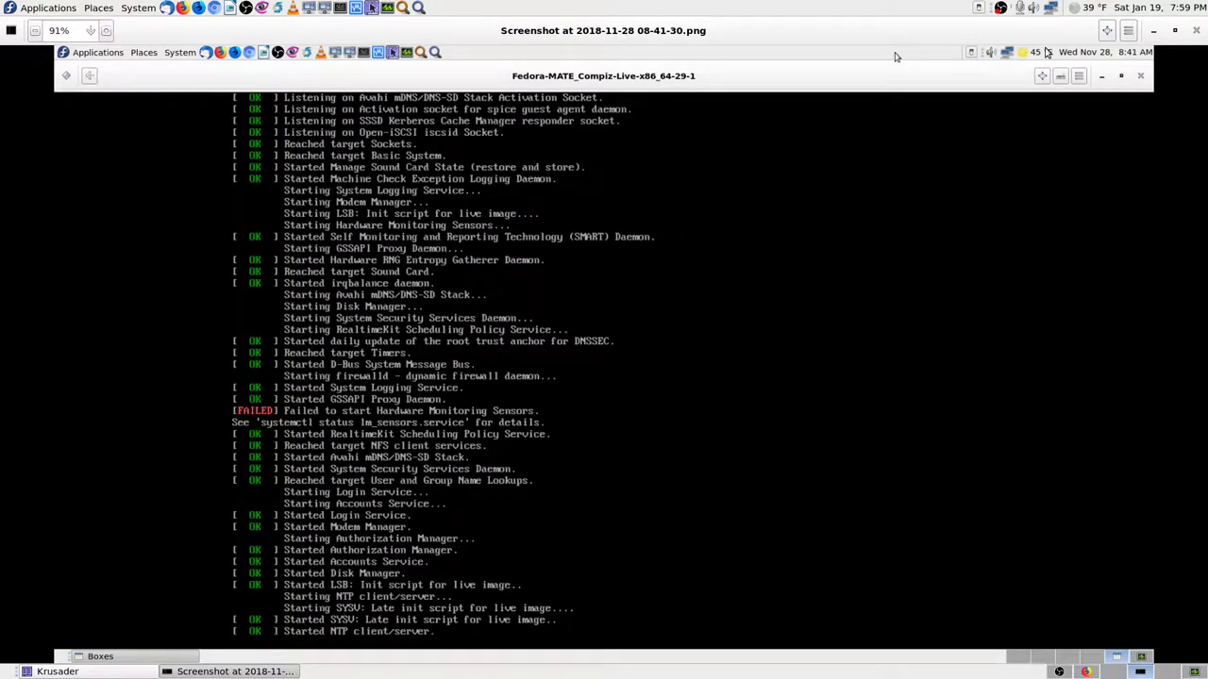
View the Fedora MATE boot menu and Boxes review screenshots from 2018-11-28, and close the image viewer.
key("Left")
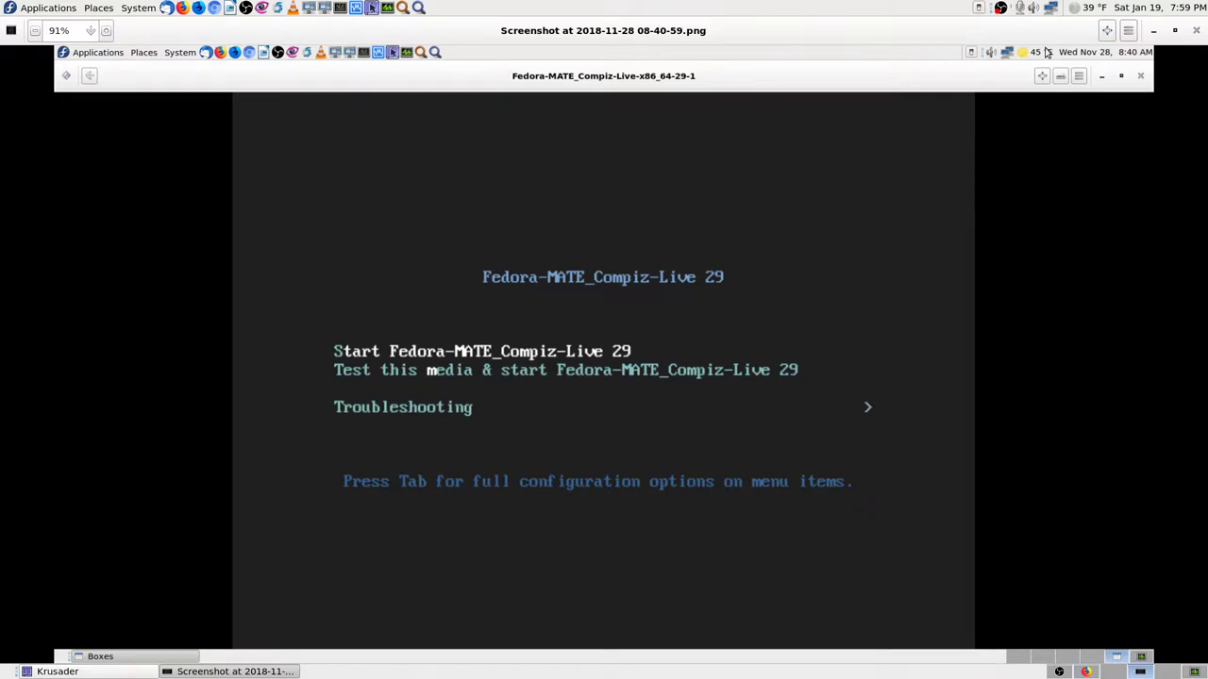
key("Left")
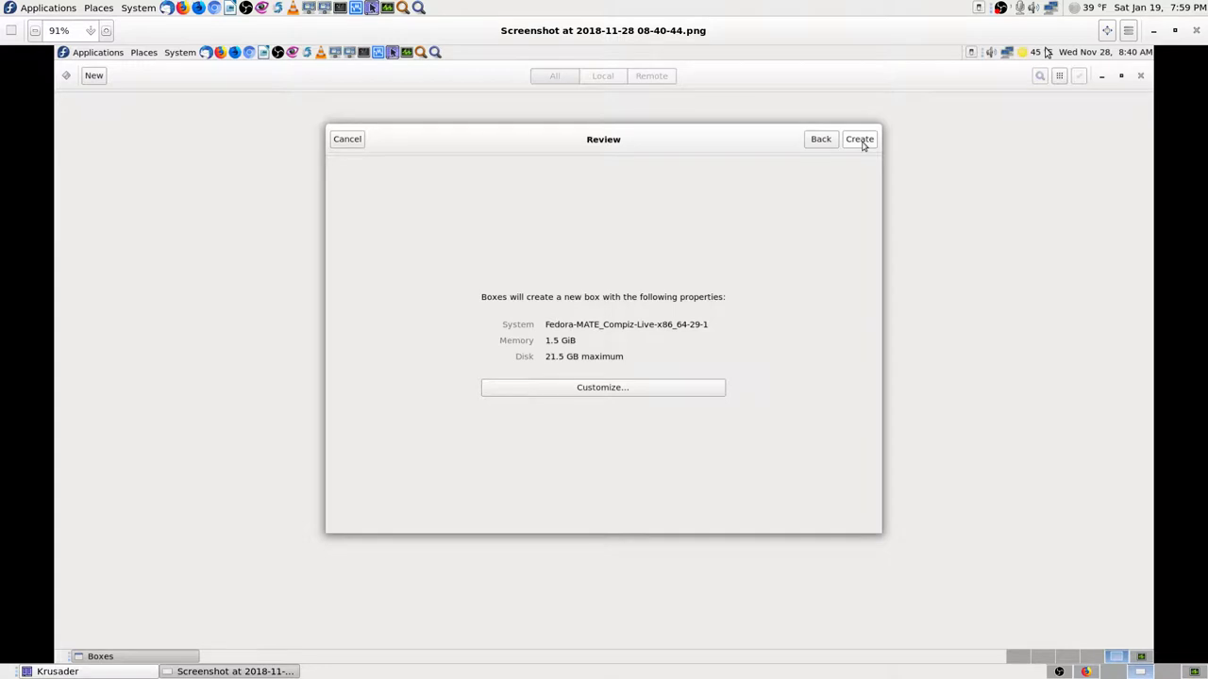
key("Right")
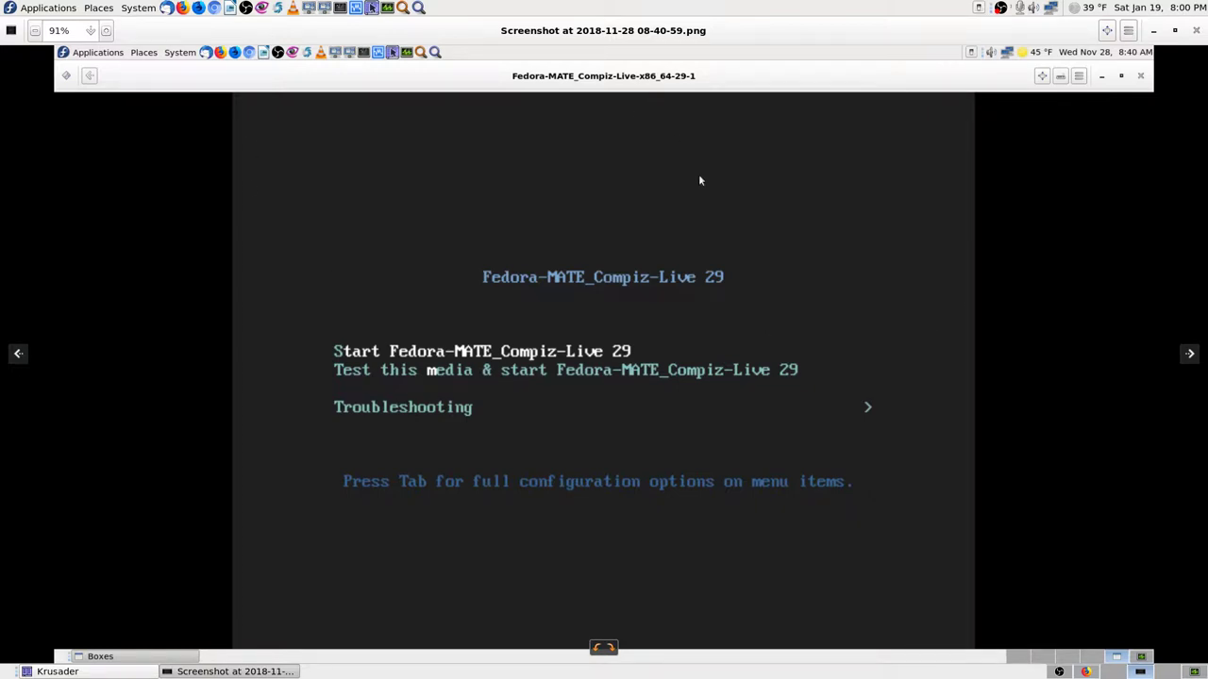
key("Left")
key("Right")
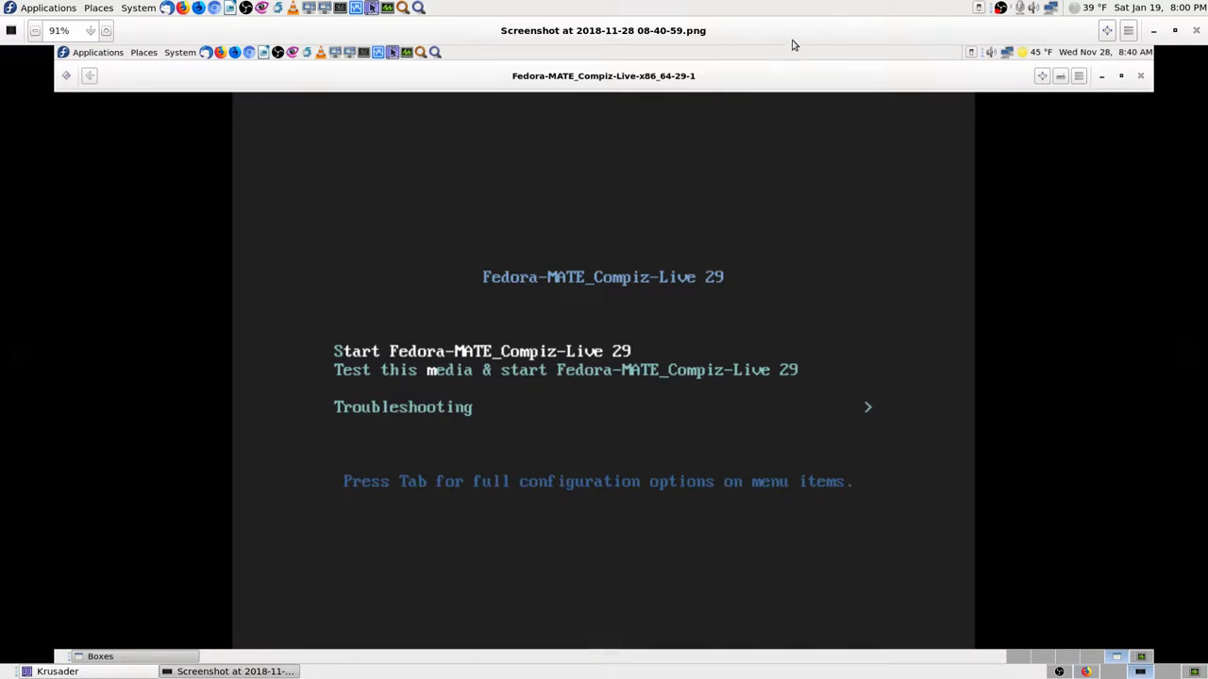
key("Escape")
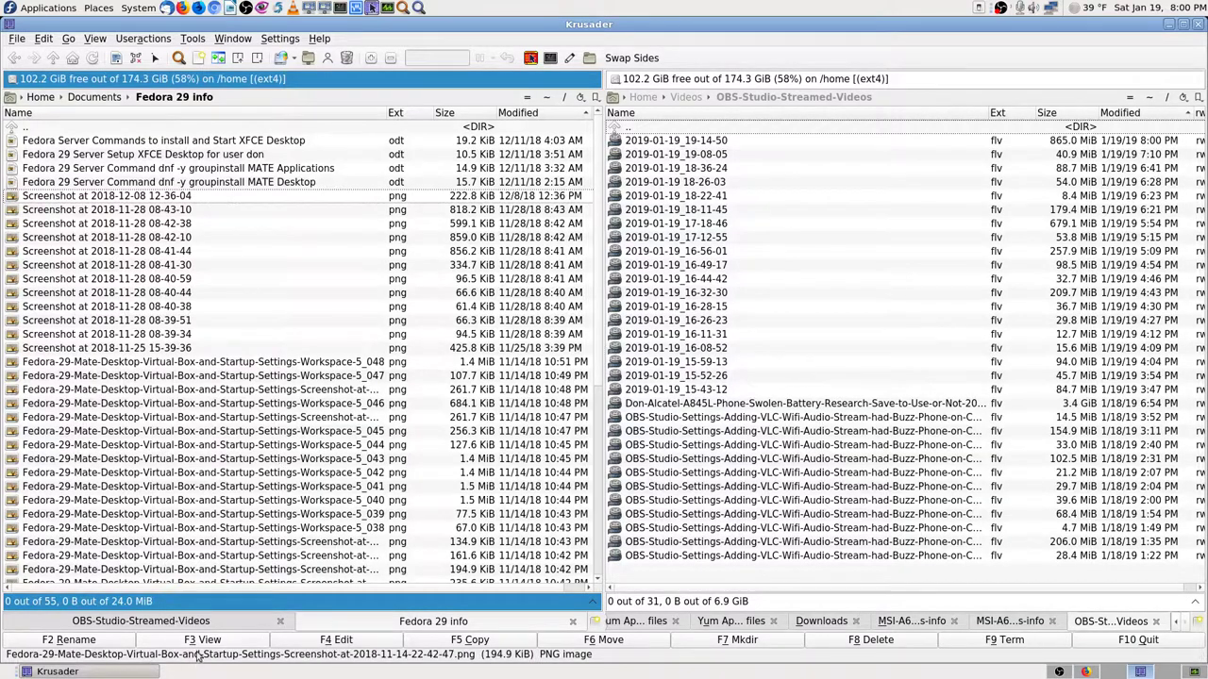
double_click(172, 200)
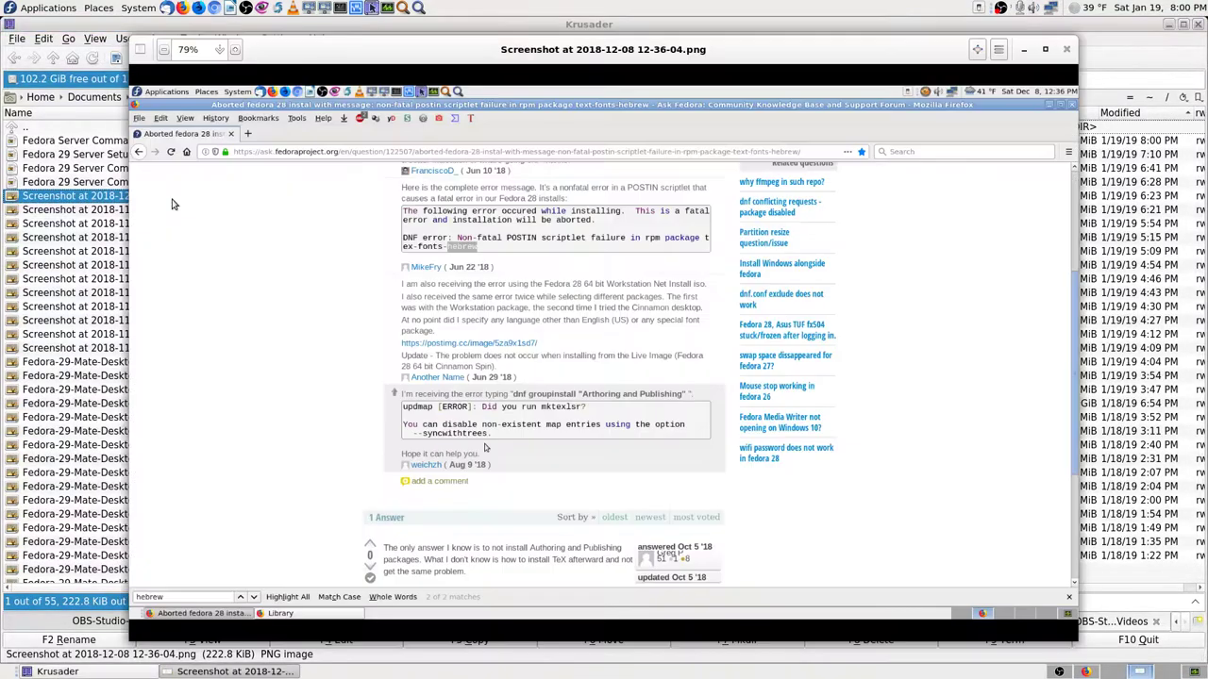
left_click(1047, 47)
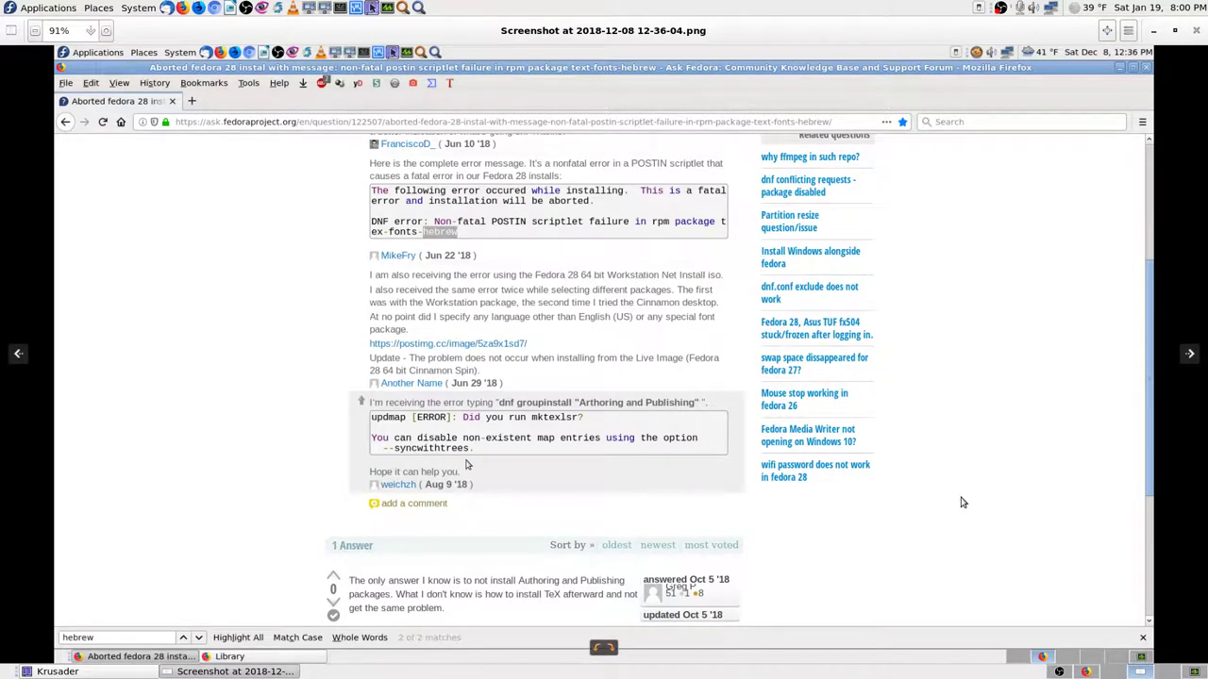
key("Left")
key("Left")
key("Left")
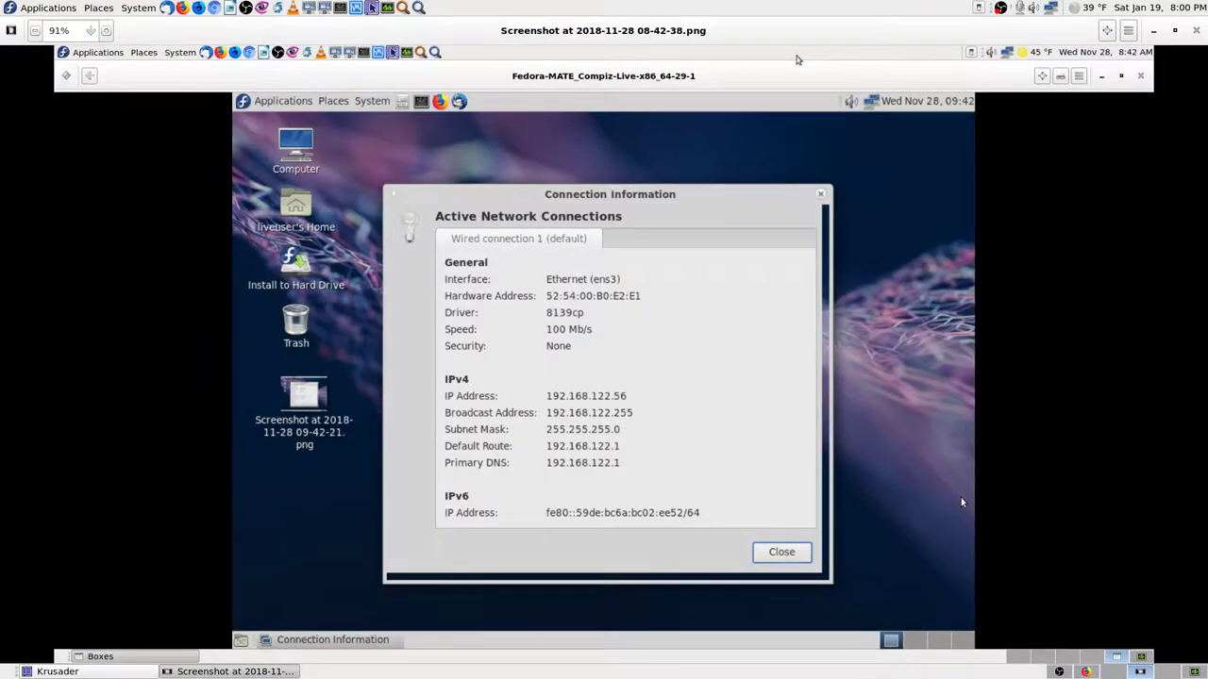
key("Left")
key("Left")
key("Left")
key("Left")
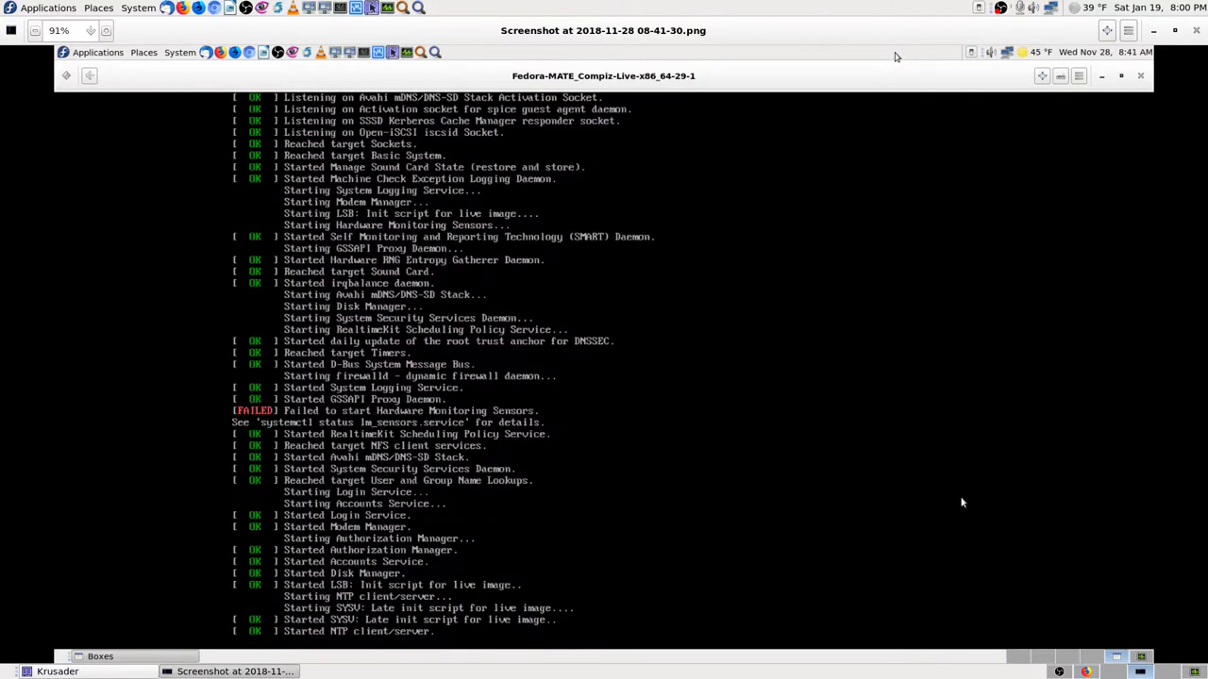
key("Left")
key("Left")
key("Left")
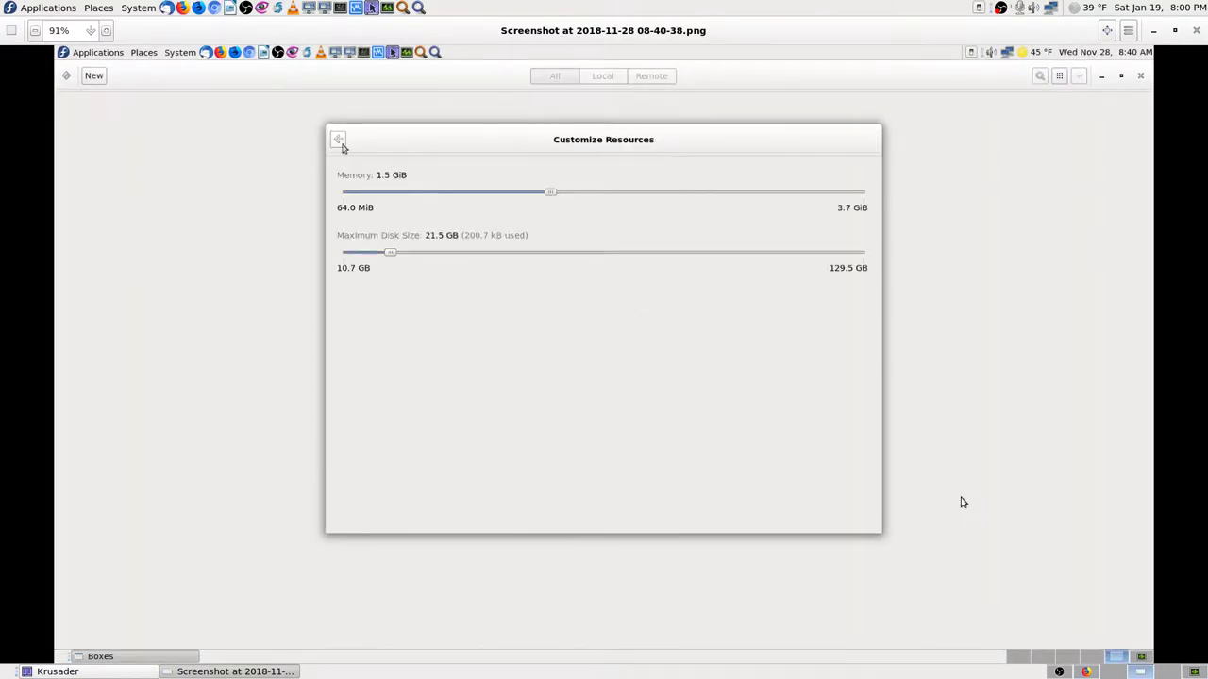
key("Left")
key("Left")
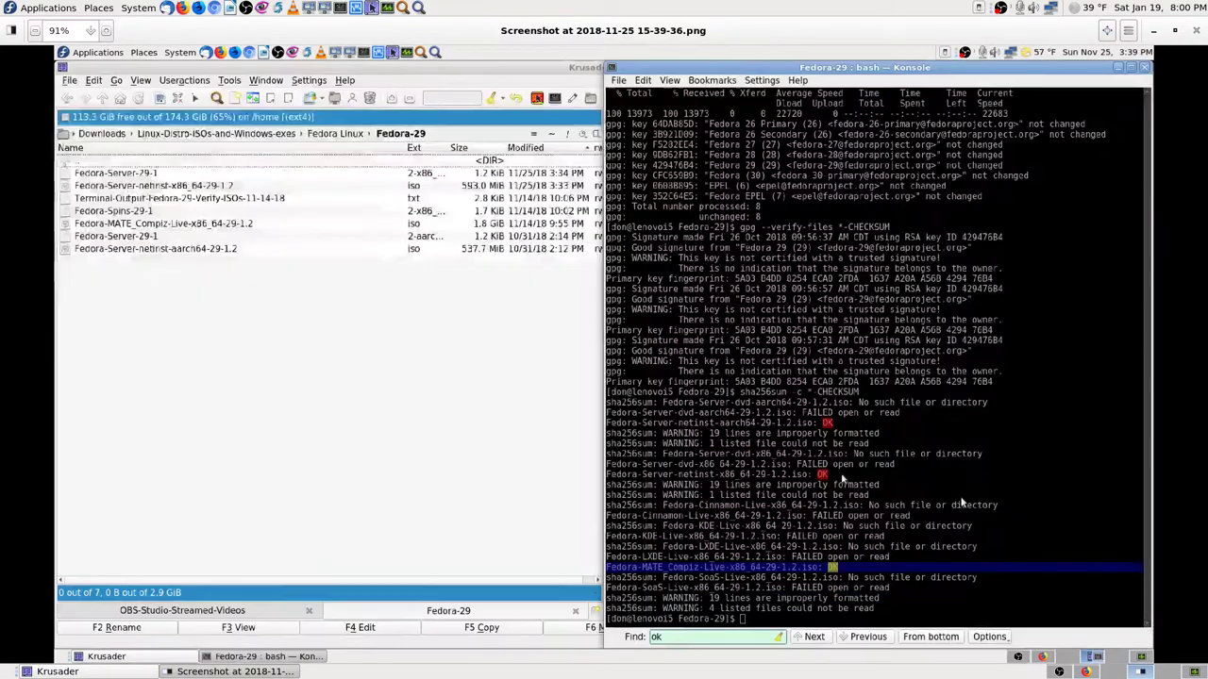
Review the VirtualBox live session images from Workspace-5_048 back to the login screen in Workspace-5_041.
key("Left")
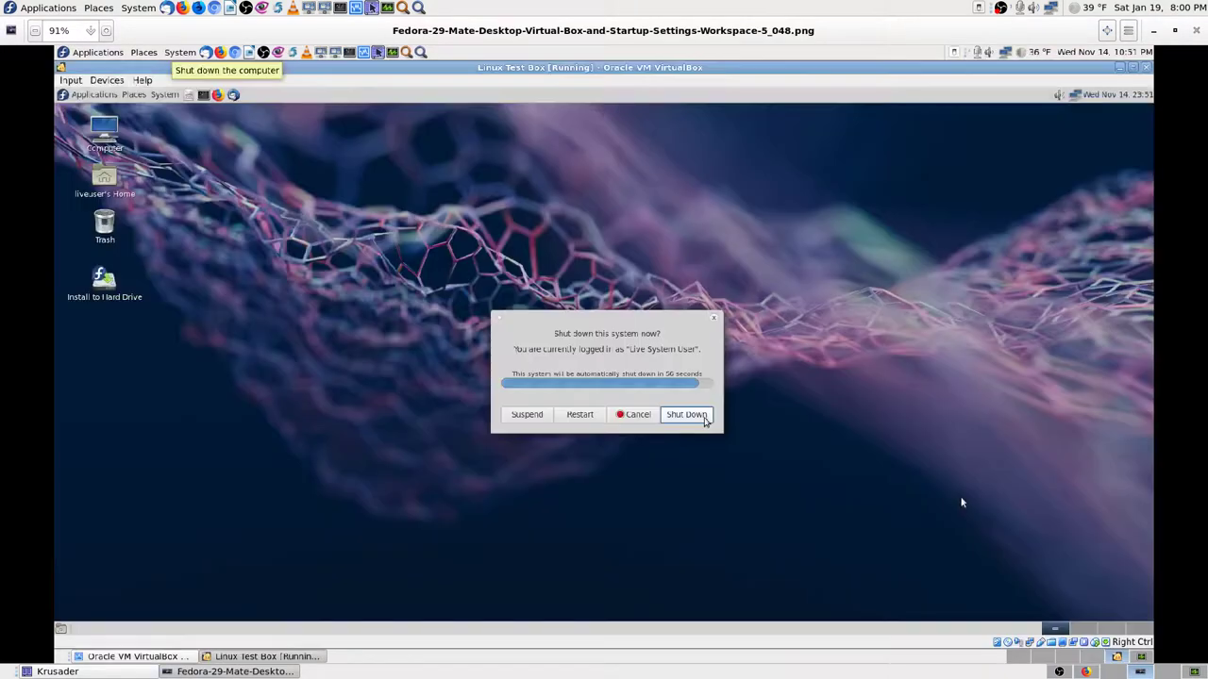
key("Left")
key("Left")
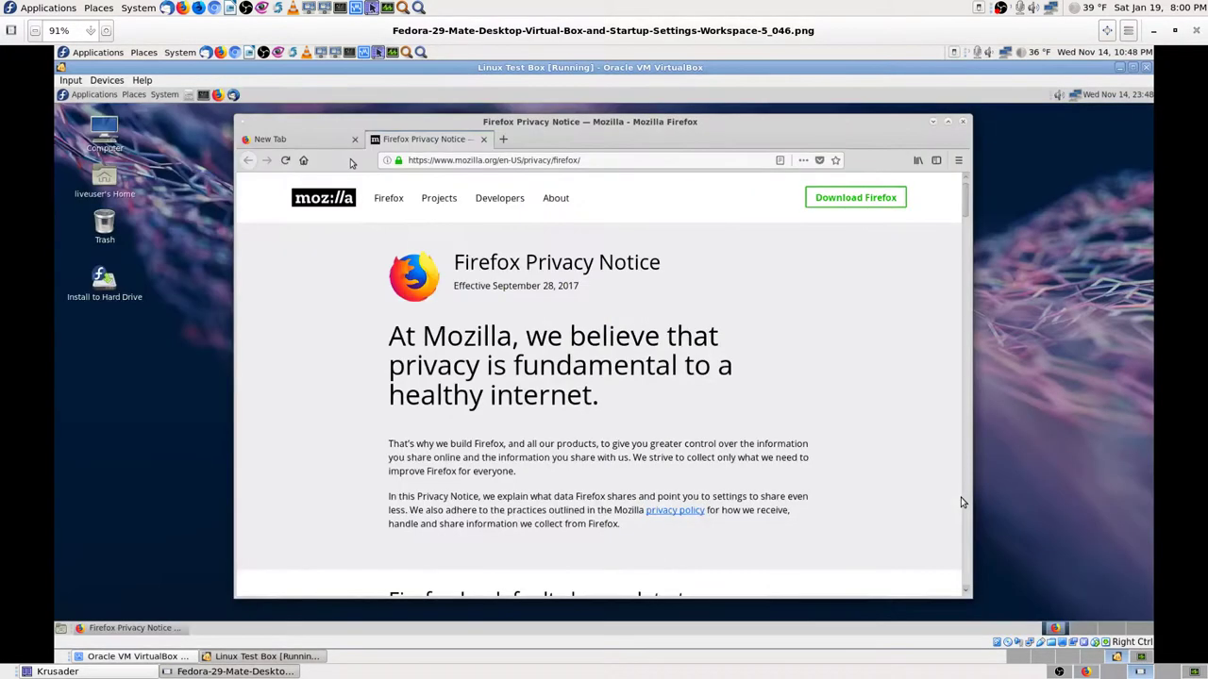
key("Left")
key("Left")
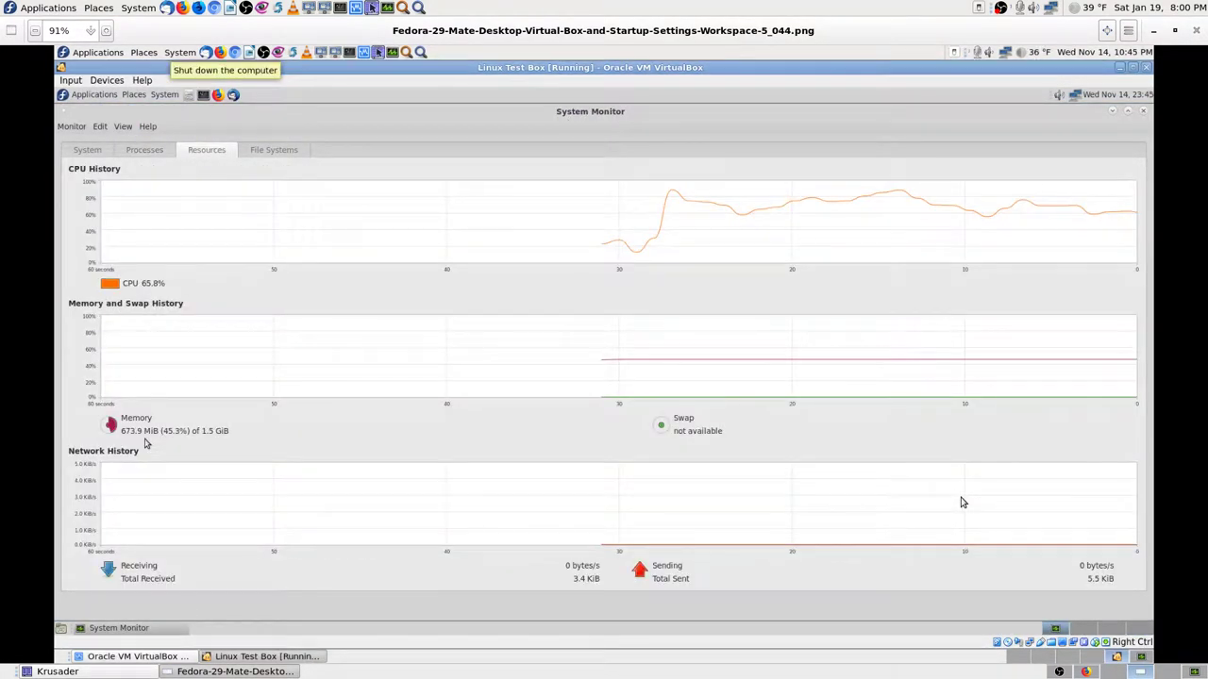
key("Left")
key("Left")
key("Left")
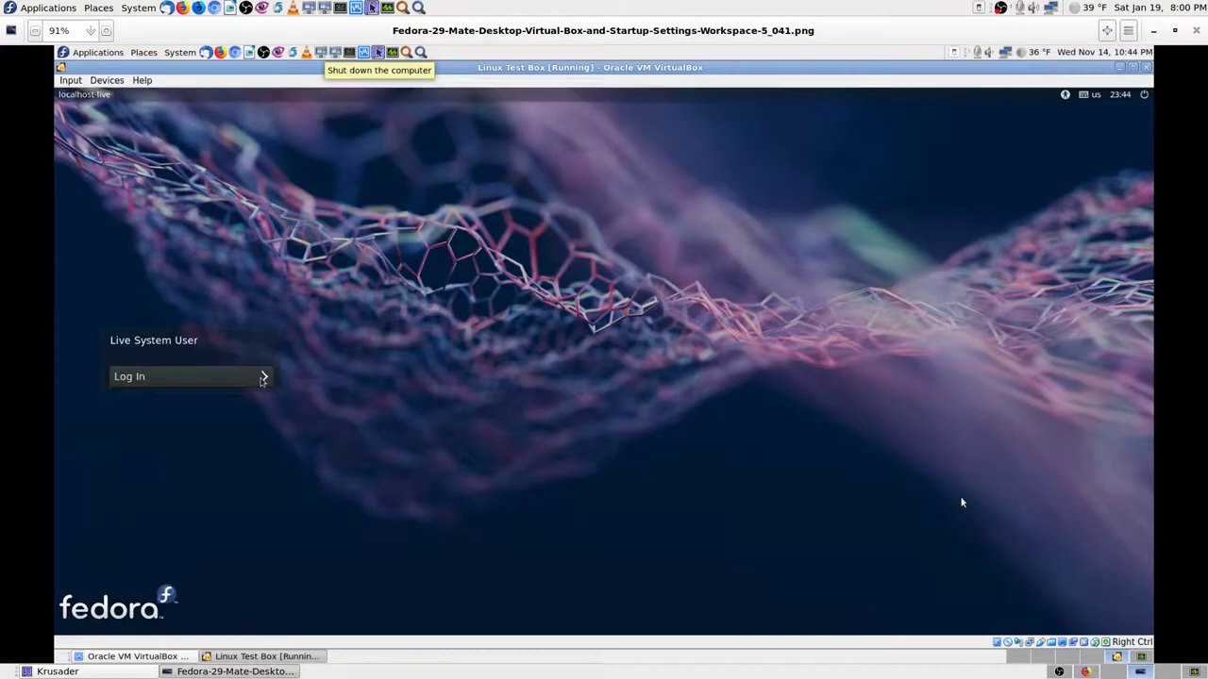
Look at the VirtualBox startup images Workspace-5_039 and Workspace-5_038, going back and forth between them.
key("Left")
key("Left")
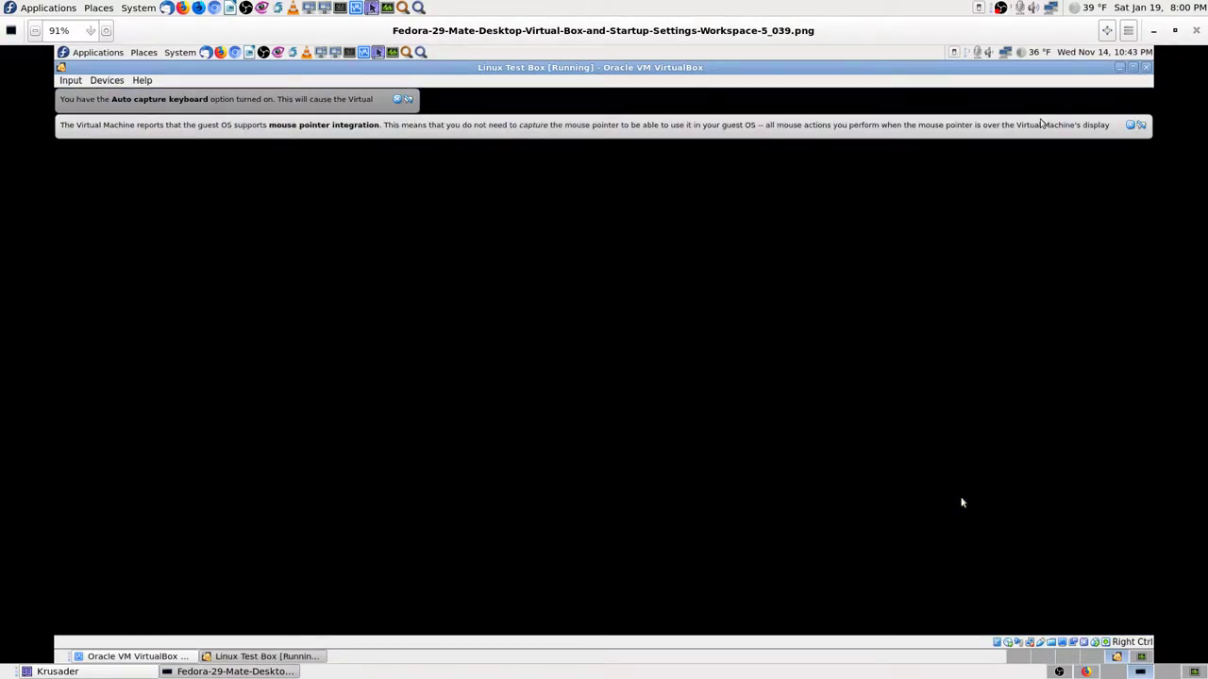
key("Left")
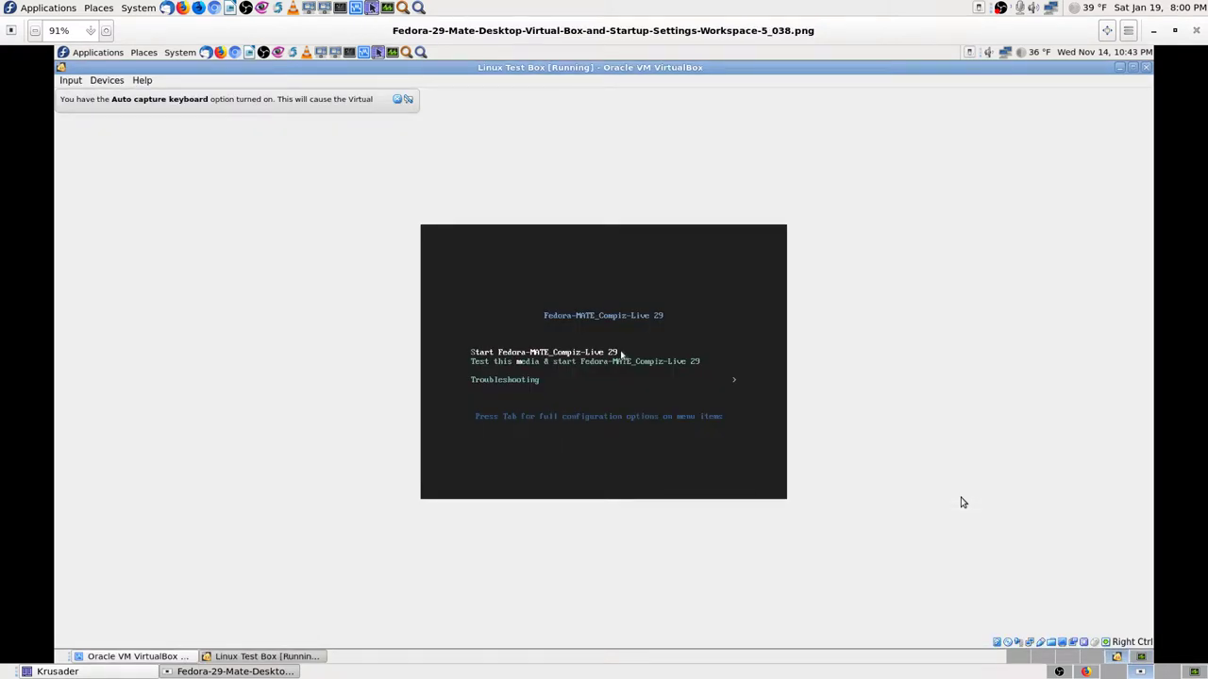
key("Right")
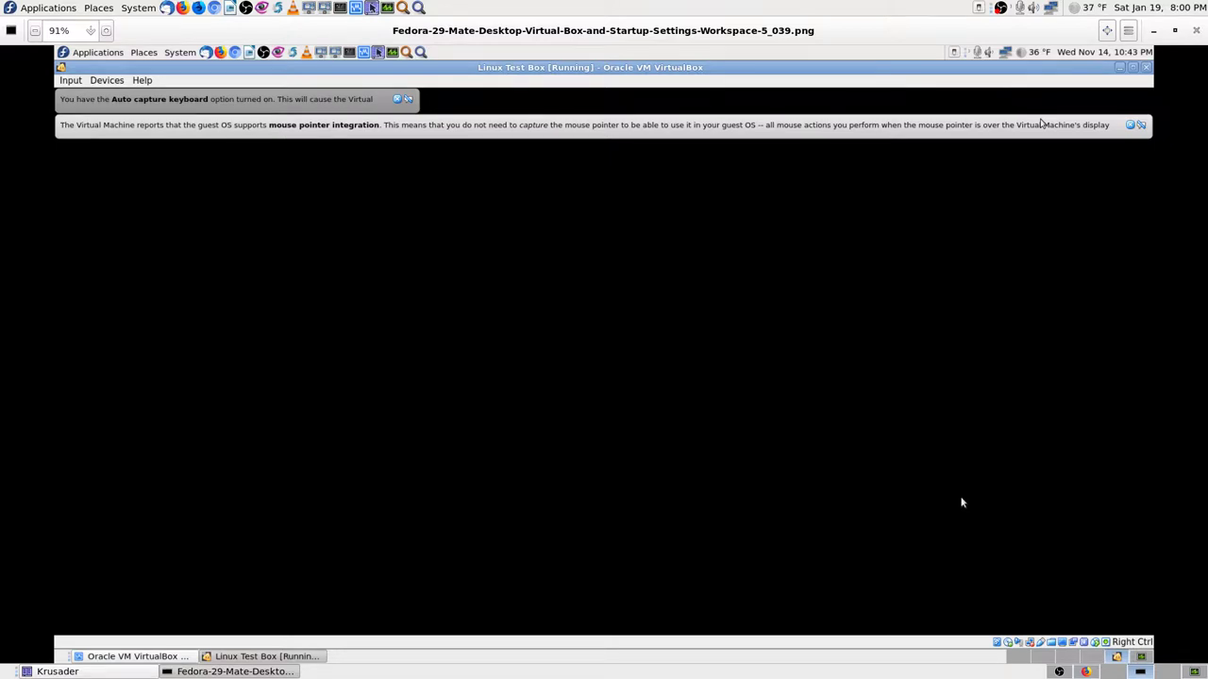
key("Left")
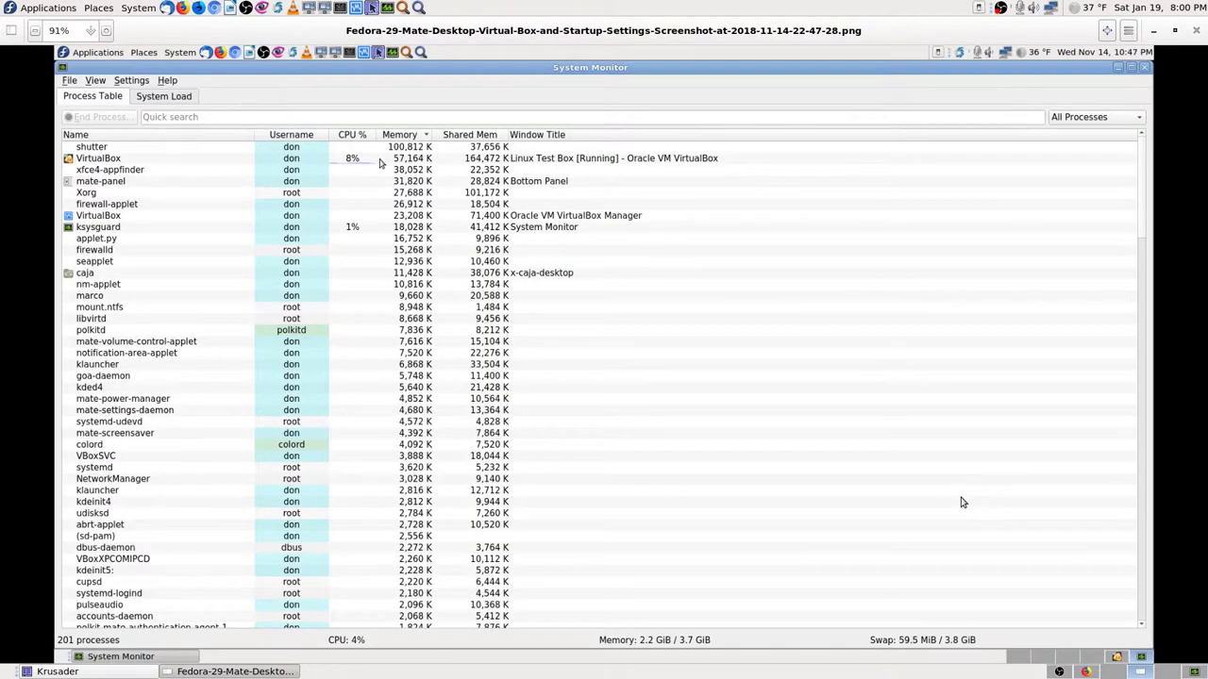
key("Left")
key("Left")
key("Left")
key("Left")
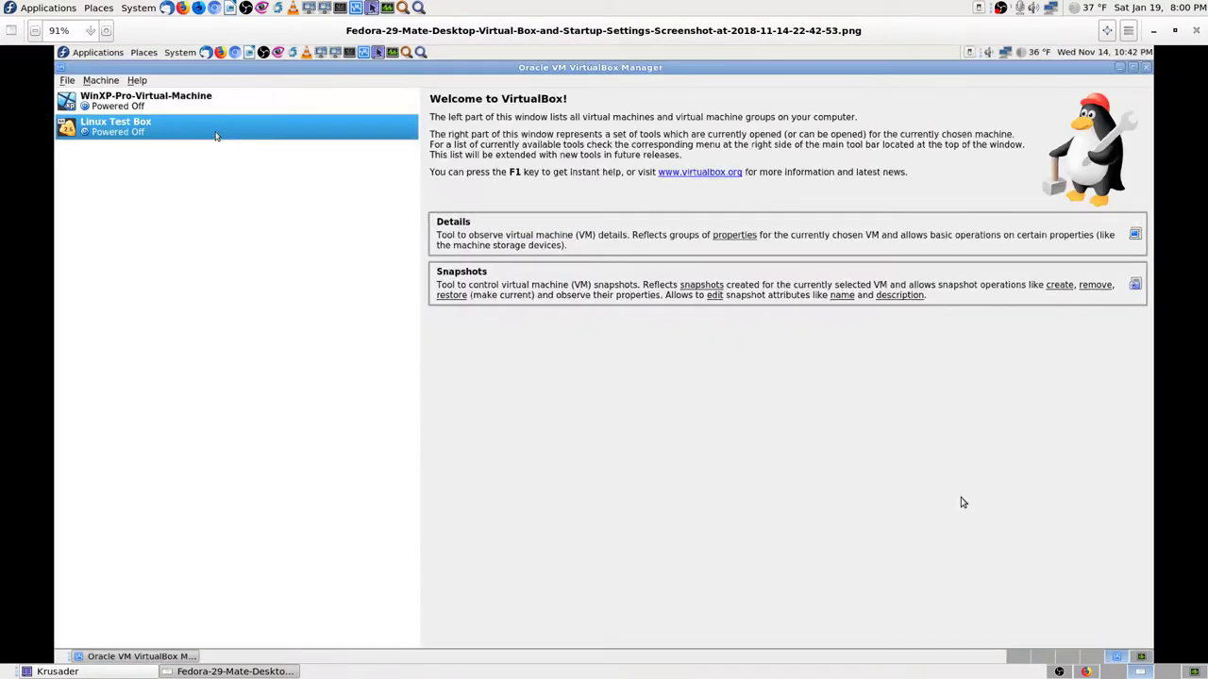
key("Left")
key("Left")
key("Left")
key("Left")
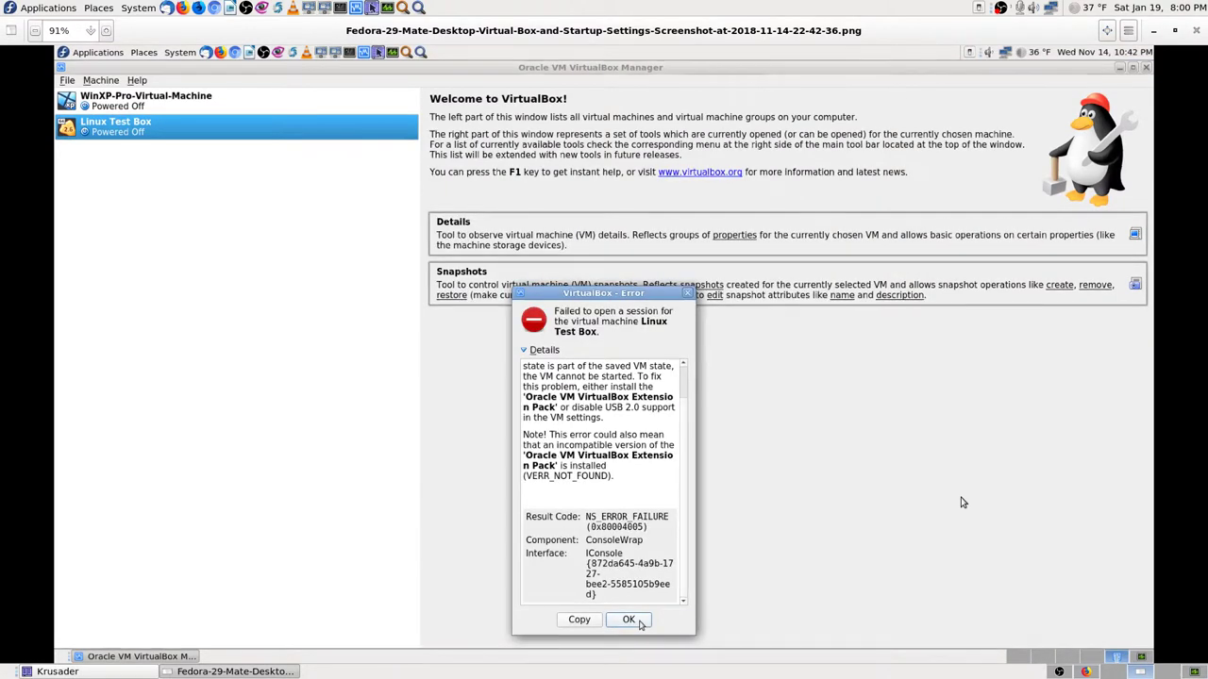
key("Left")
key("Left")
key("Left")
key("Left")
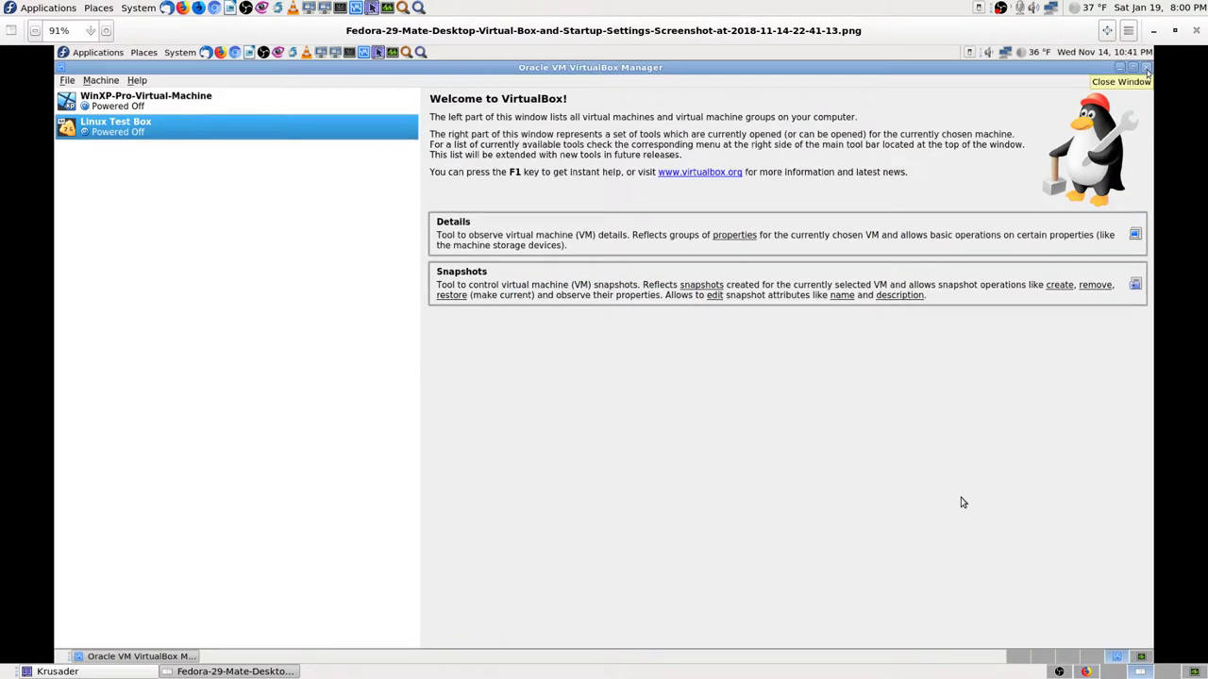
key("Left")
key("Left")
key("Left")
key("Left")
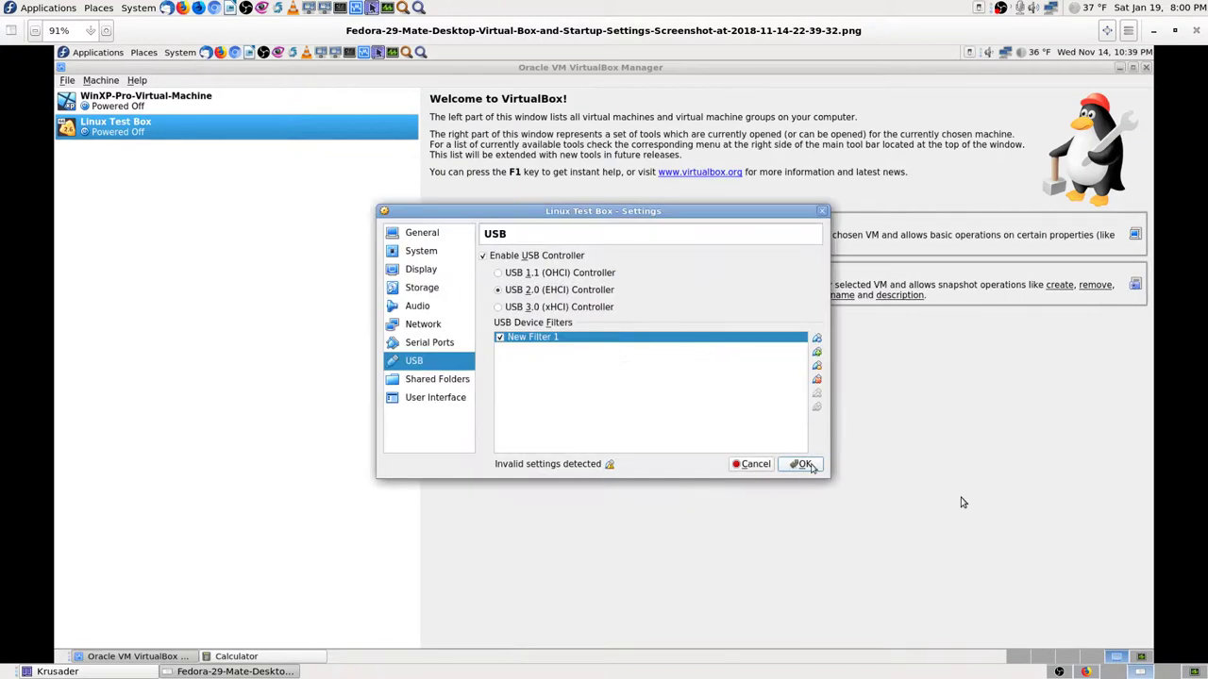
Review the Linux Test Box System settings in the 22-36-16 screenshot and go back to the VirtualBox Manager in the 22-34-27 image.
key("Left")
key("Left")
key("Left")
key("Left")
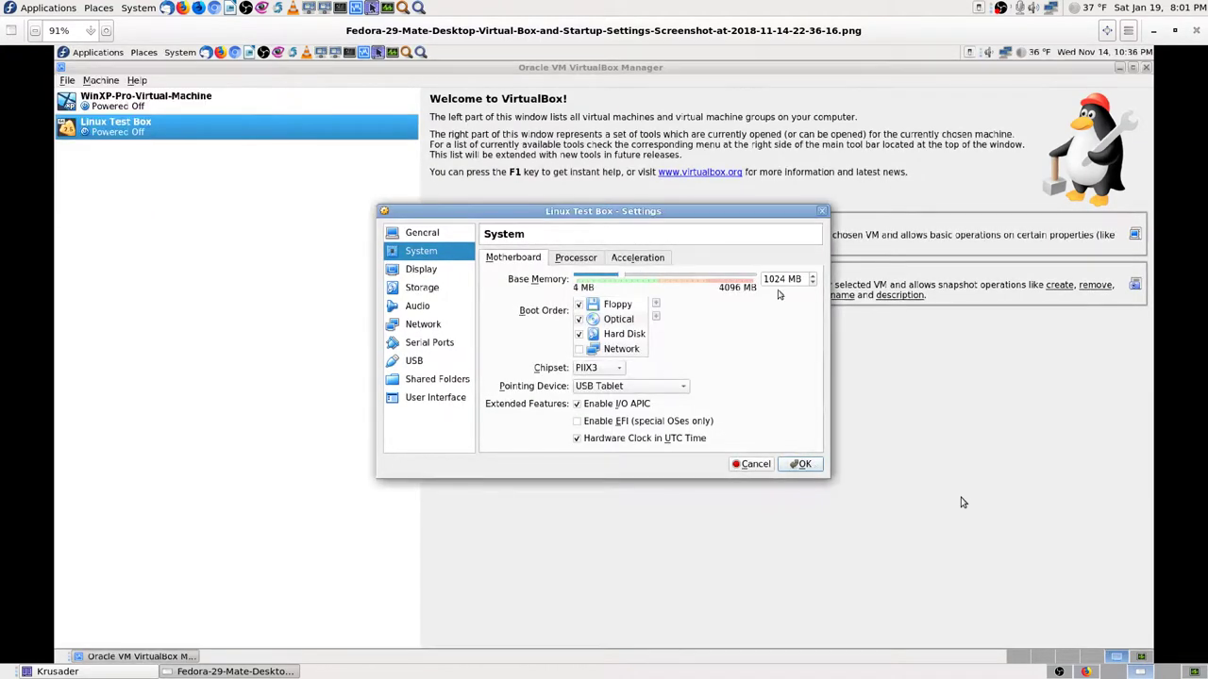
key("Left")
key("Left")
key("Left")
key("Left")
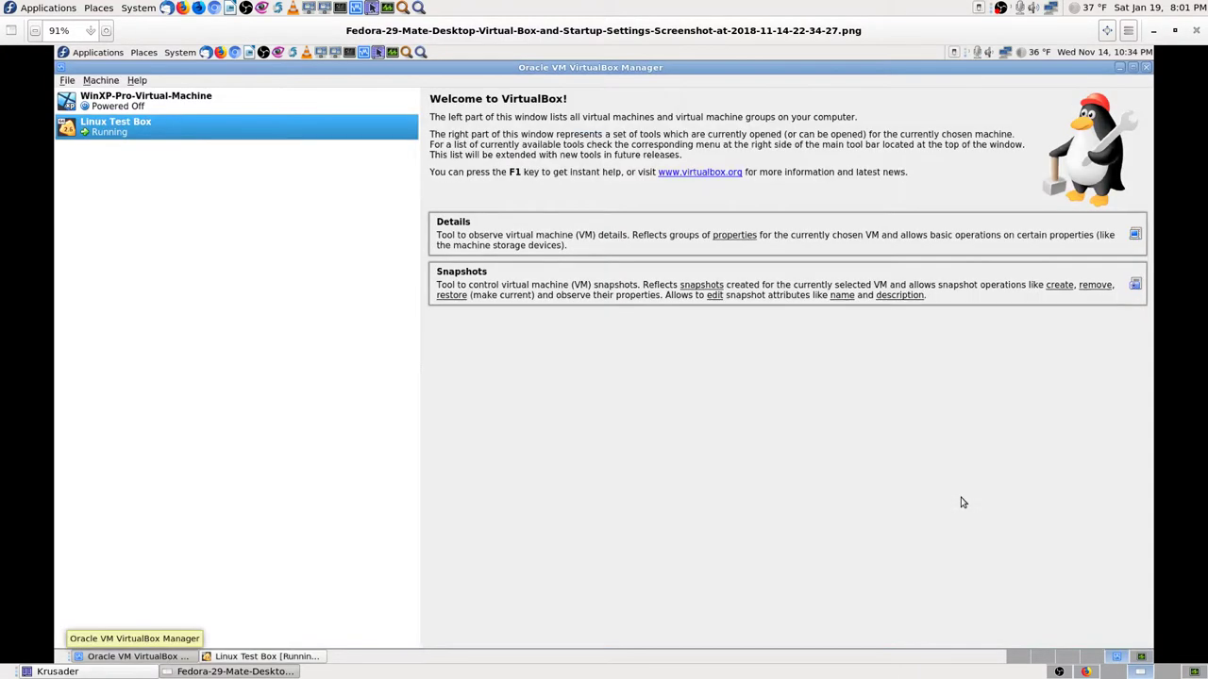
key("Left")
key("Left")
key("Left")
key("Left")
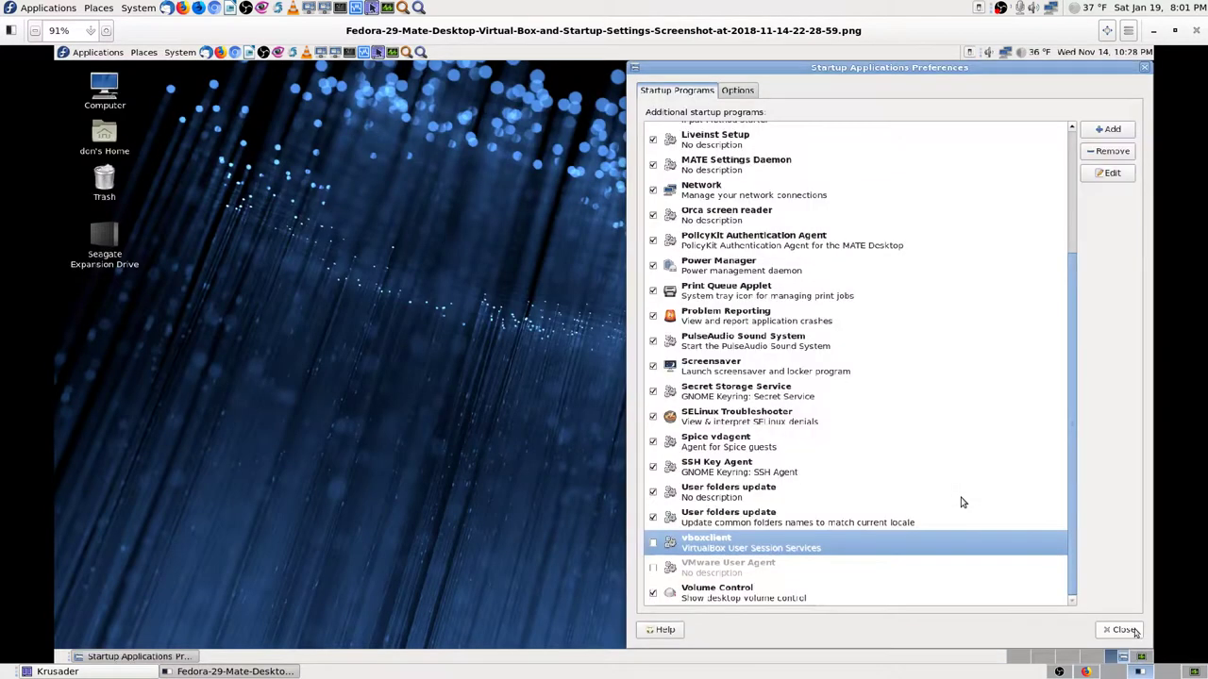
key("Left")
key("Left")
key("Left")
key("Left")
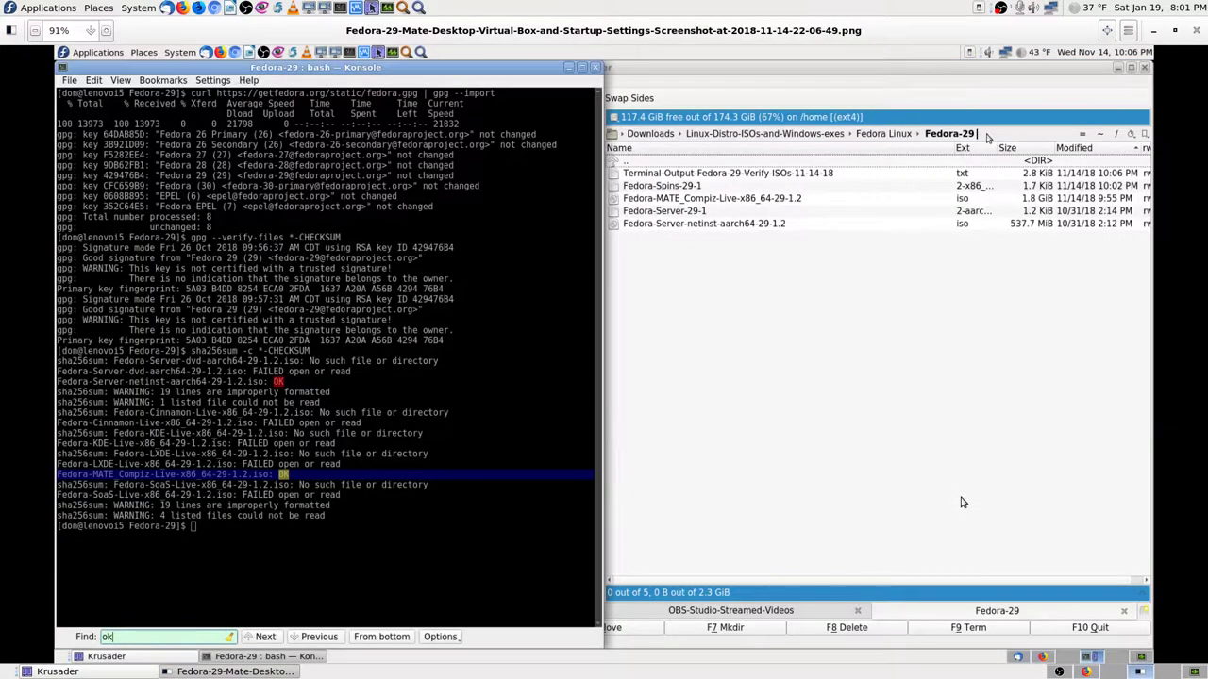
key("Left")
key("Right")
key("Left")
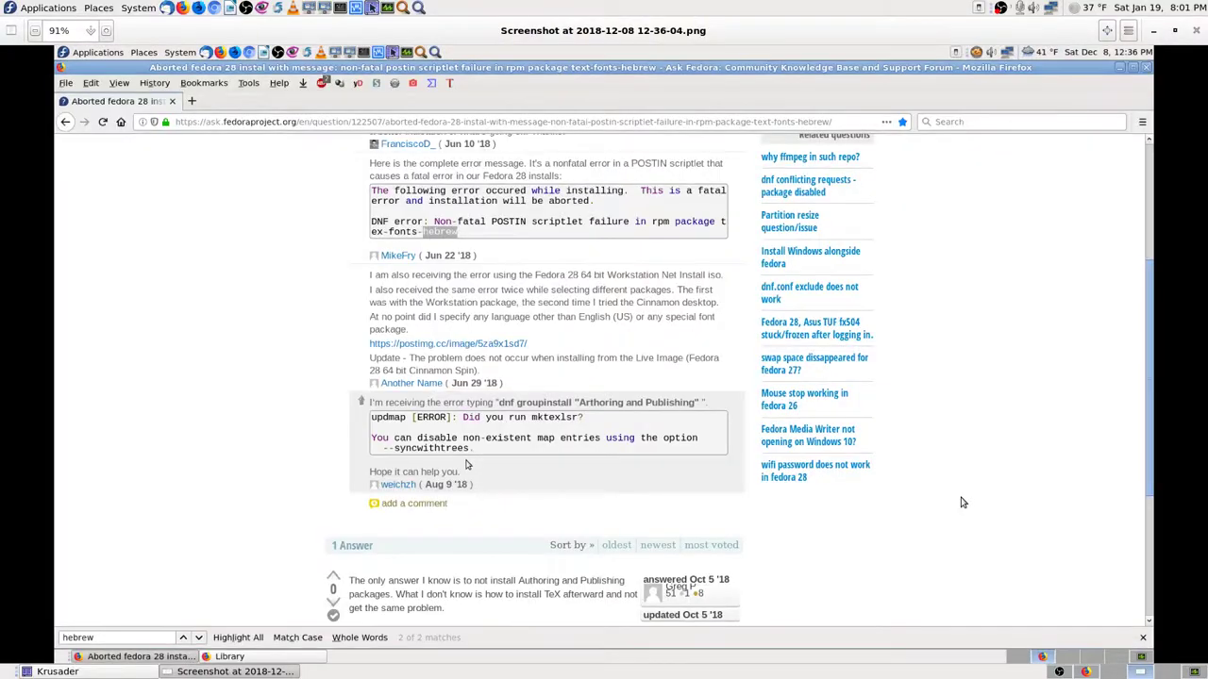
key("Right")
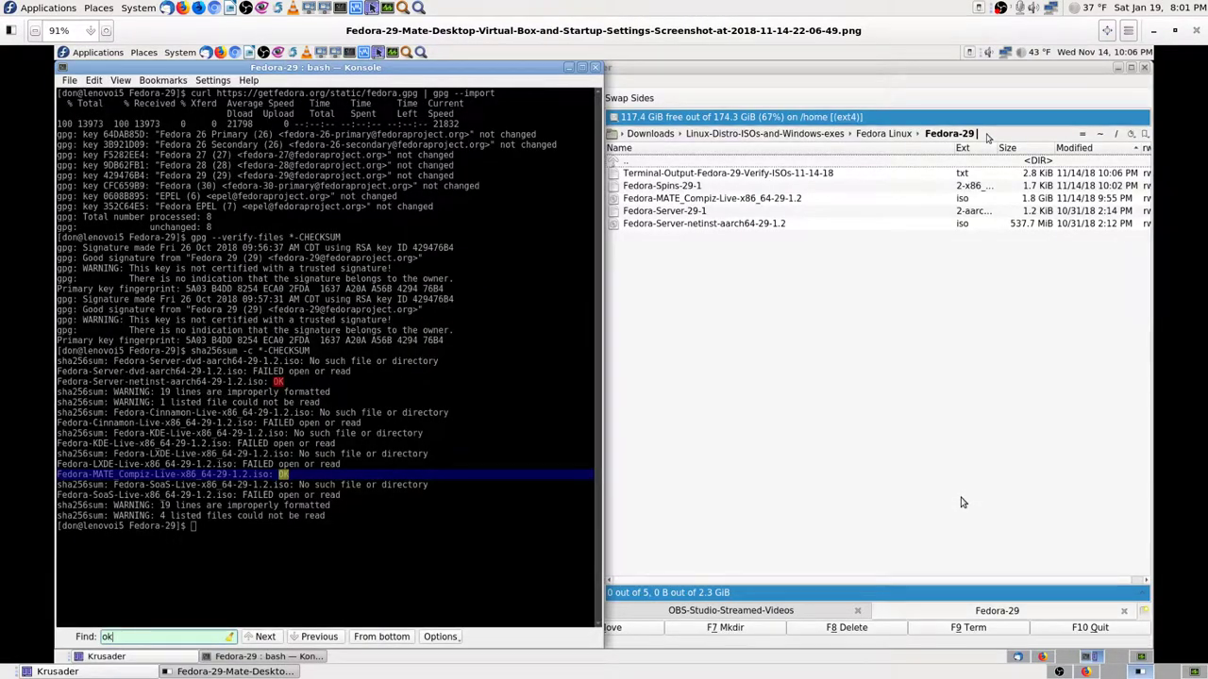
key("Left")
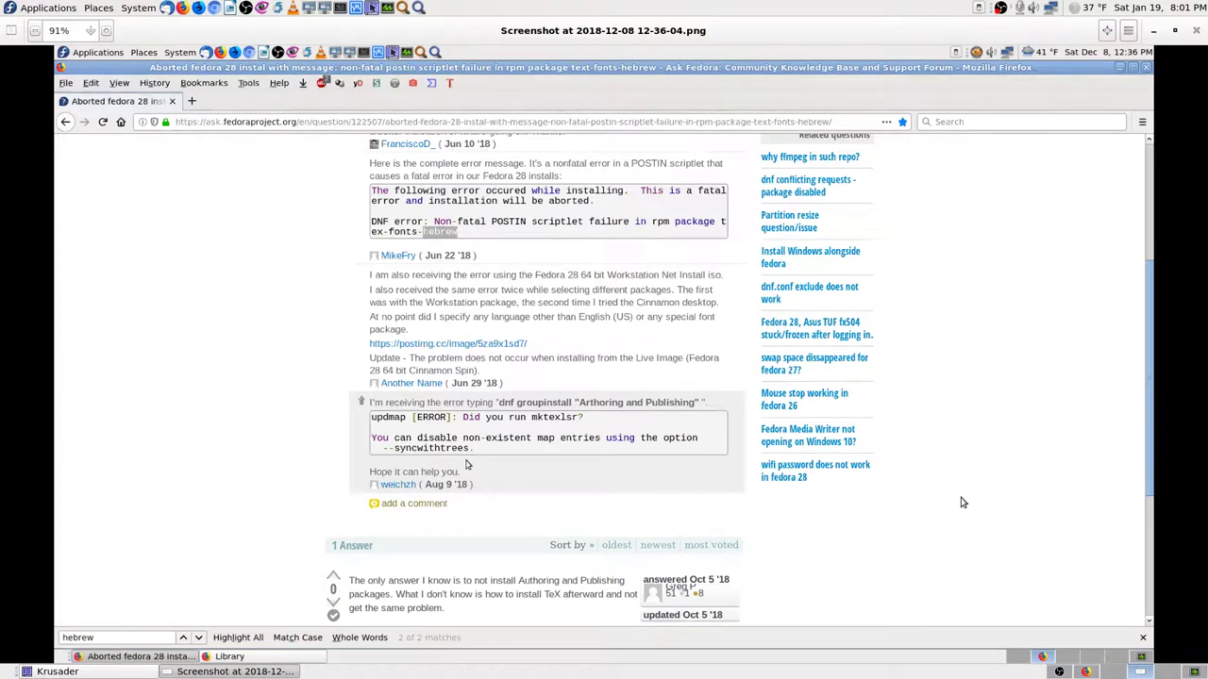
key("Left")
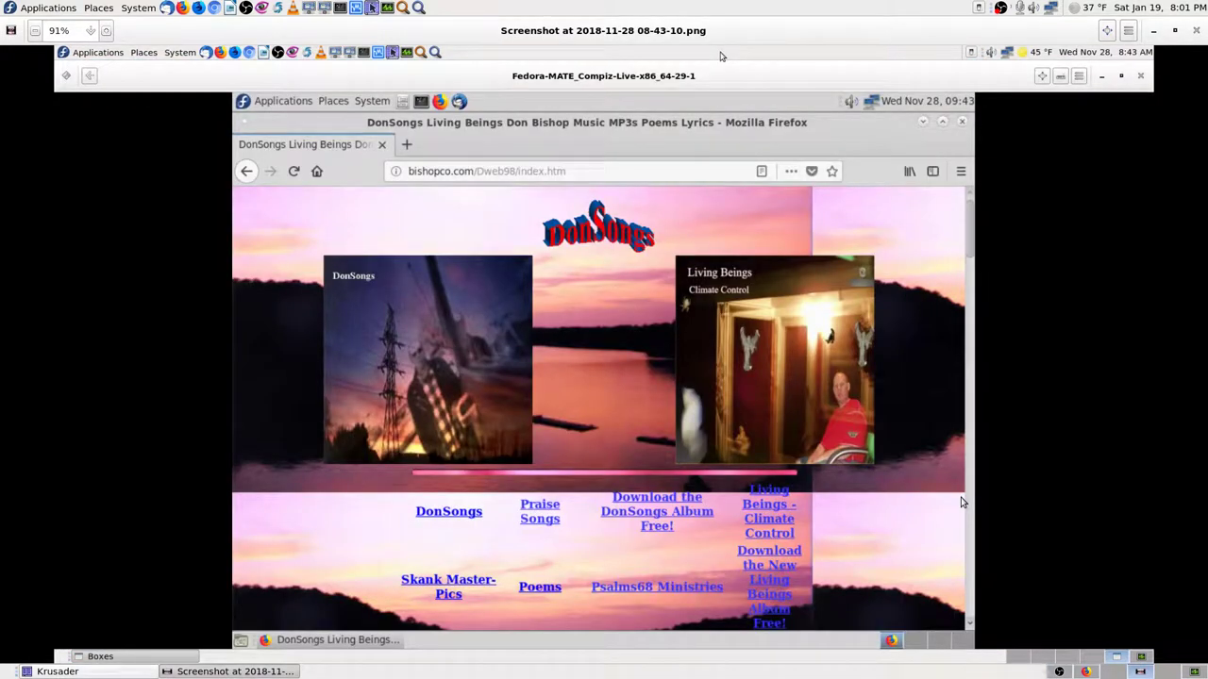
key("Left")
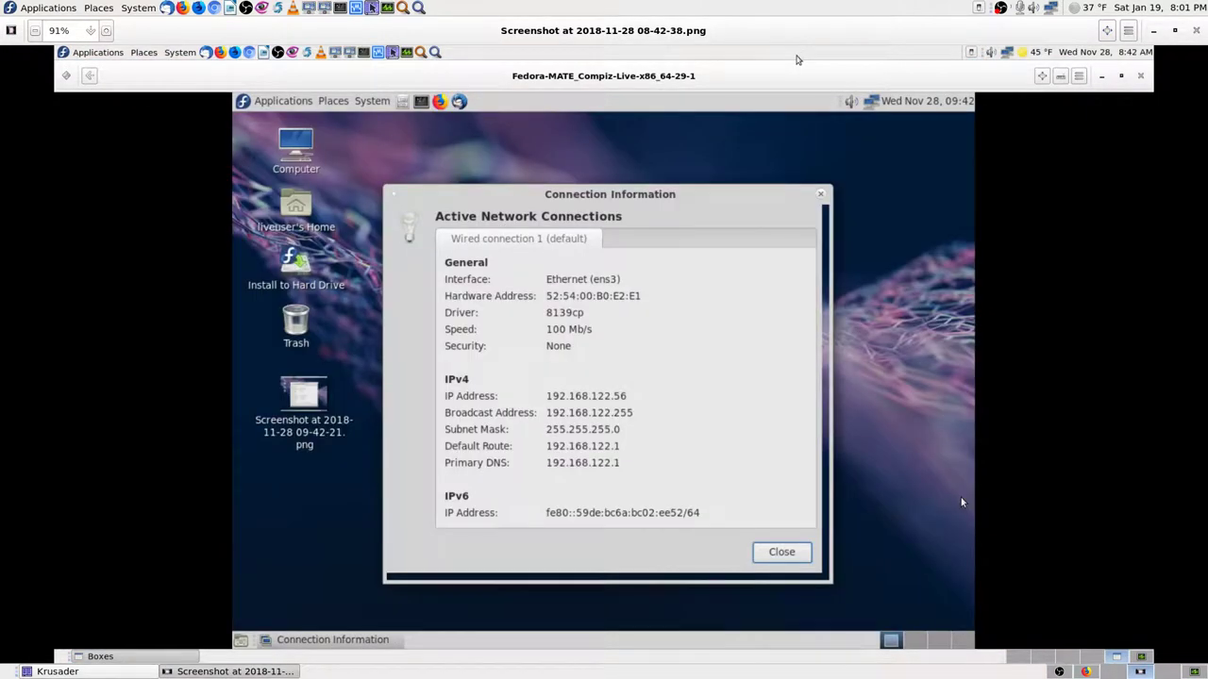
left_click(1195, 31)
Go up to the Documents folder and look through its subfolders sorted by name and by modification date.
left_click(315, 129)
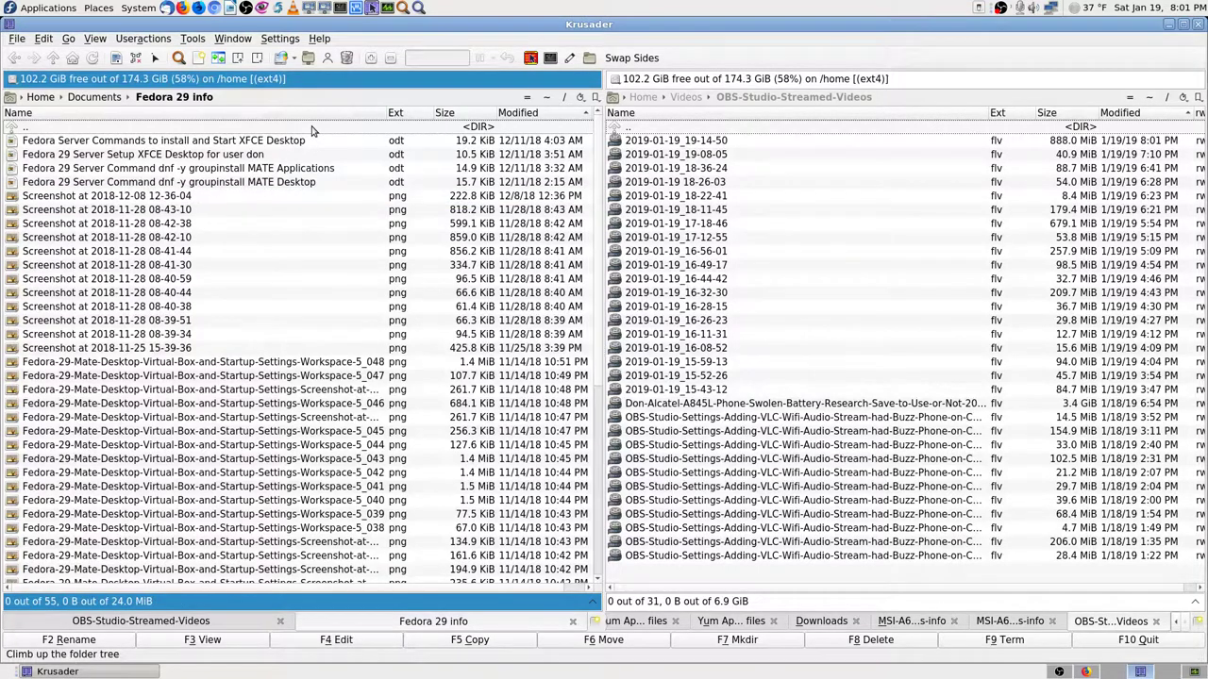
double_click(312, 130)
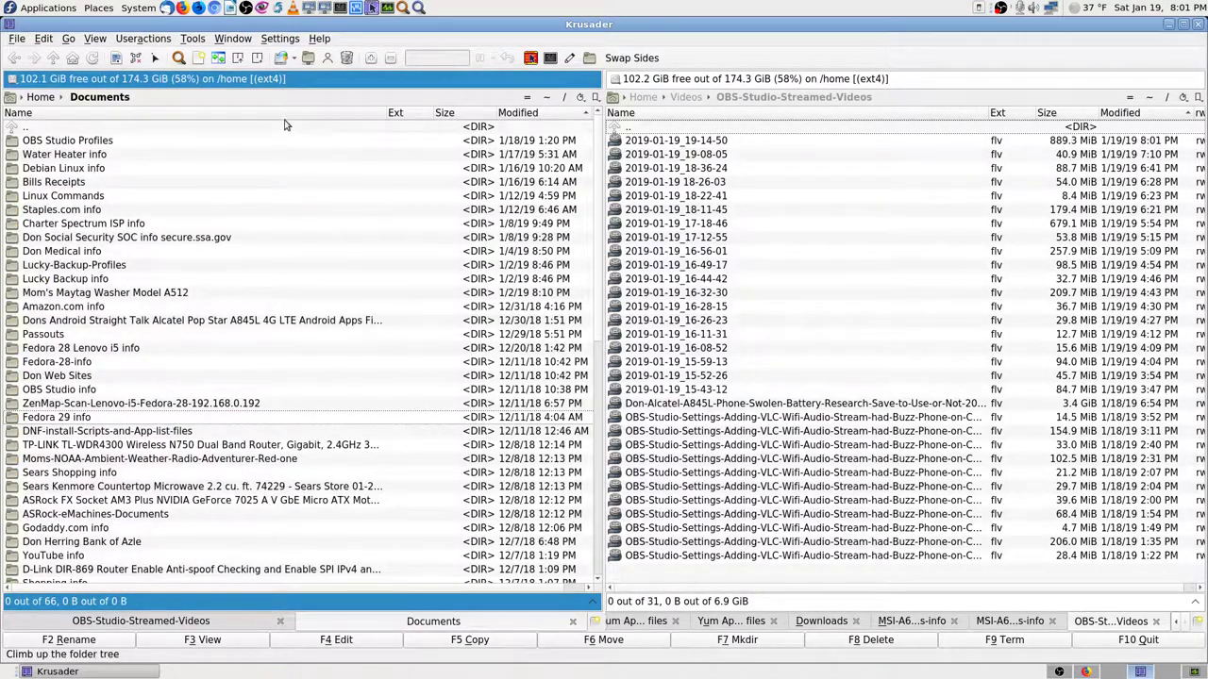
left_click(288, 113)
scroll(244, 366, "down", 3)
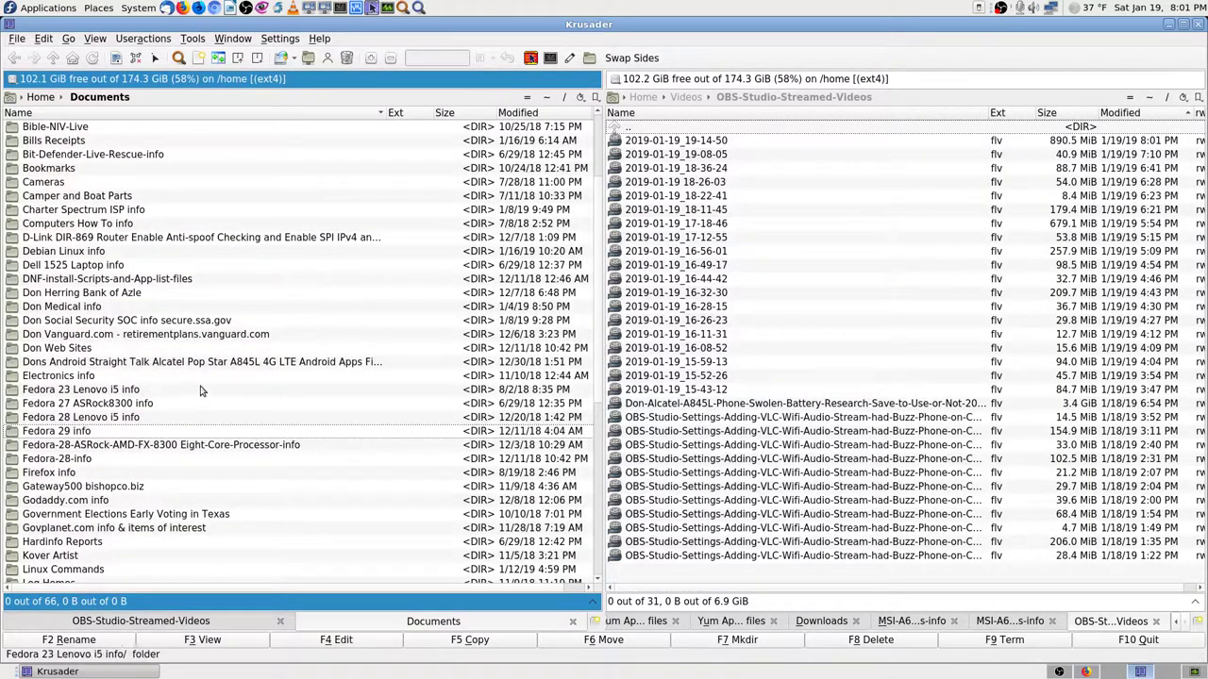
left_click(555, 113)
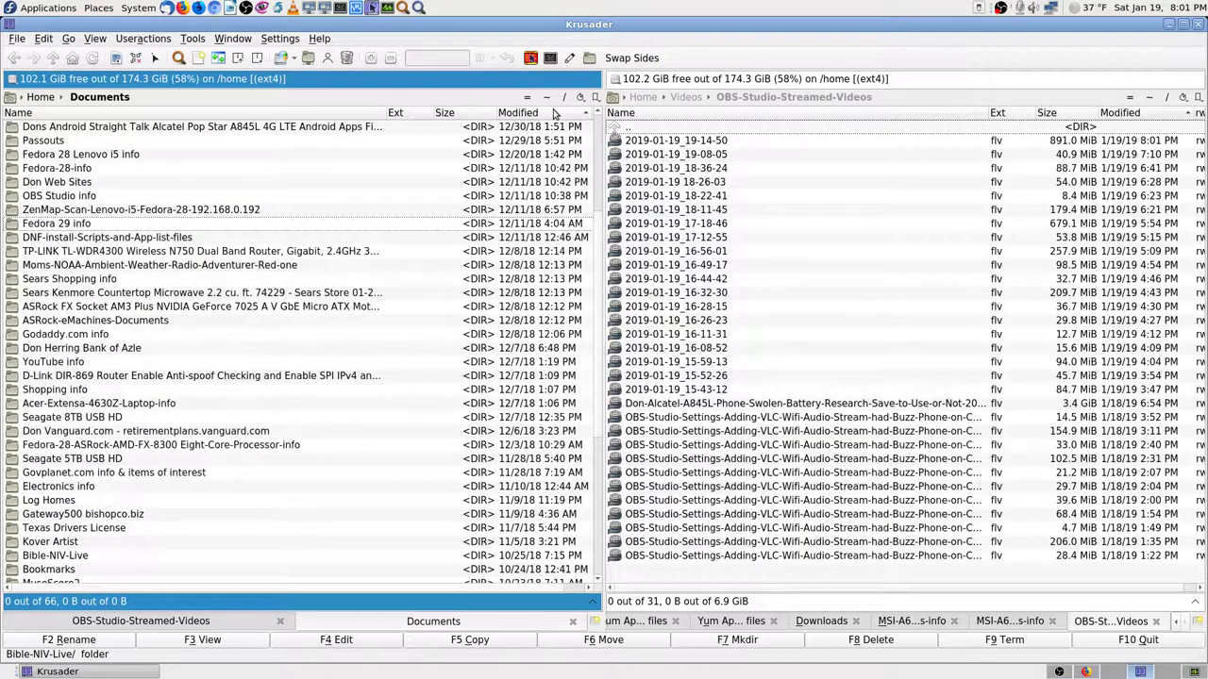
Go up to the home folder and open the Pictures folder by searching for "pic".
key("BackSpace")
type("pic")
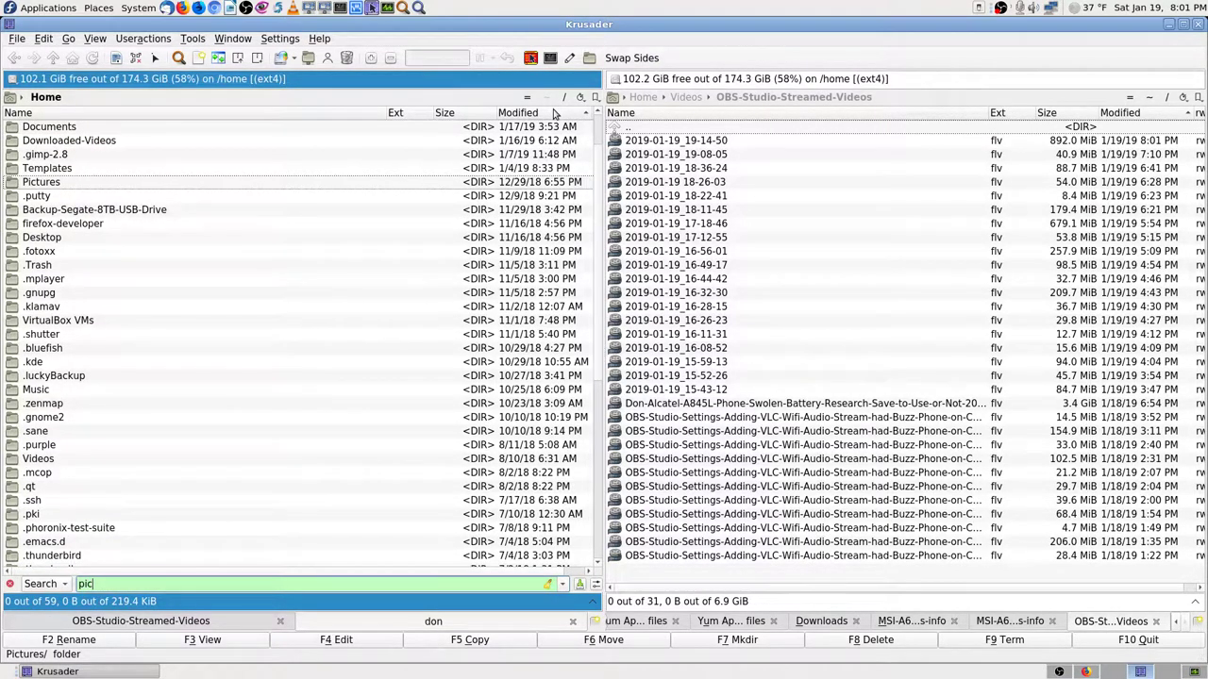
key("Return")
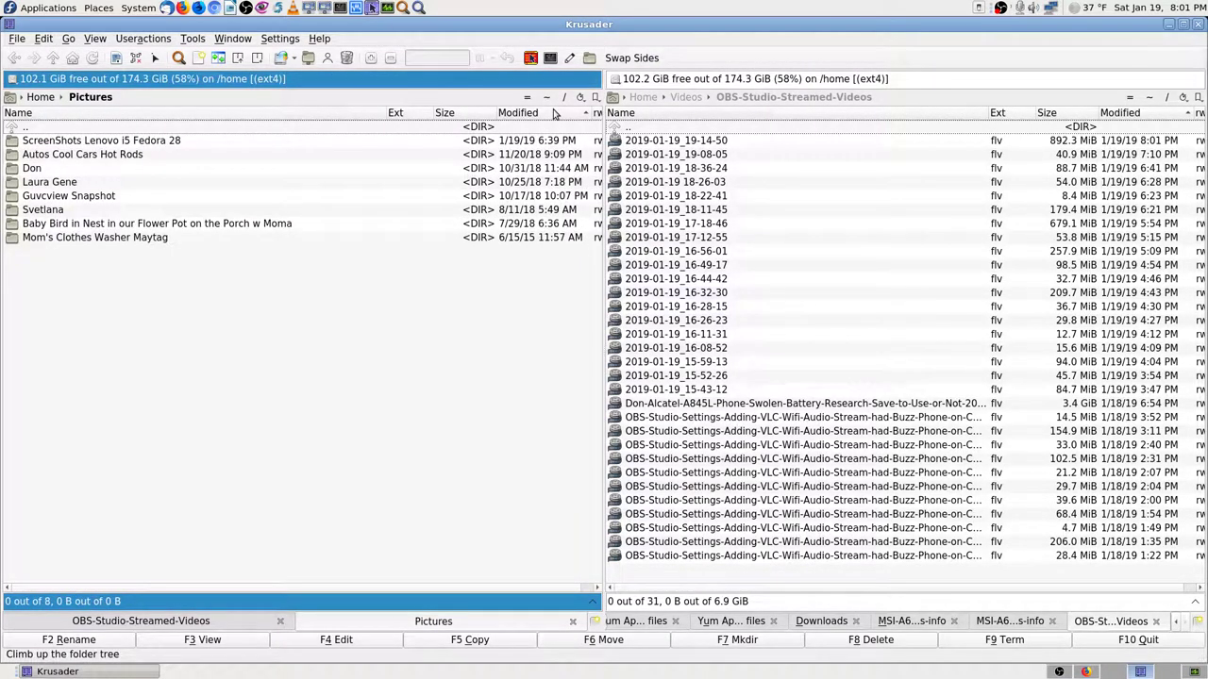
Look through the subfolders in Pictures, including the ScreenShots Lenovo i5 Fedora 28 folder.
key("Down")
key("Down")
key("Down")
key("Down")
key("Down")
key("Down")
key("Down")
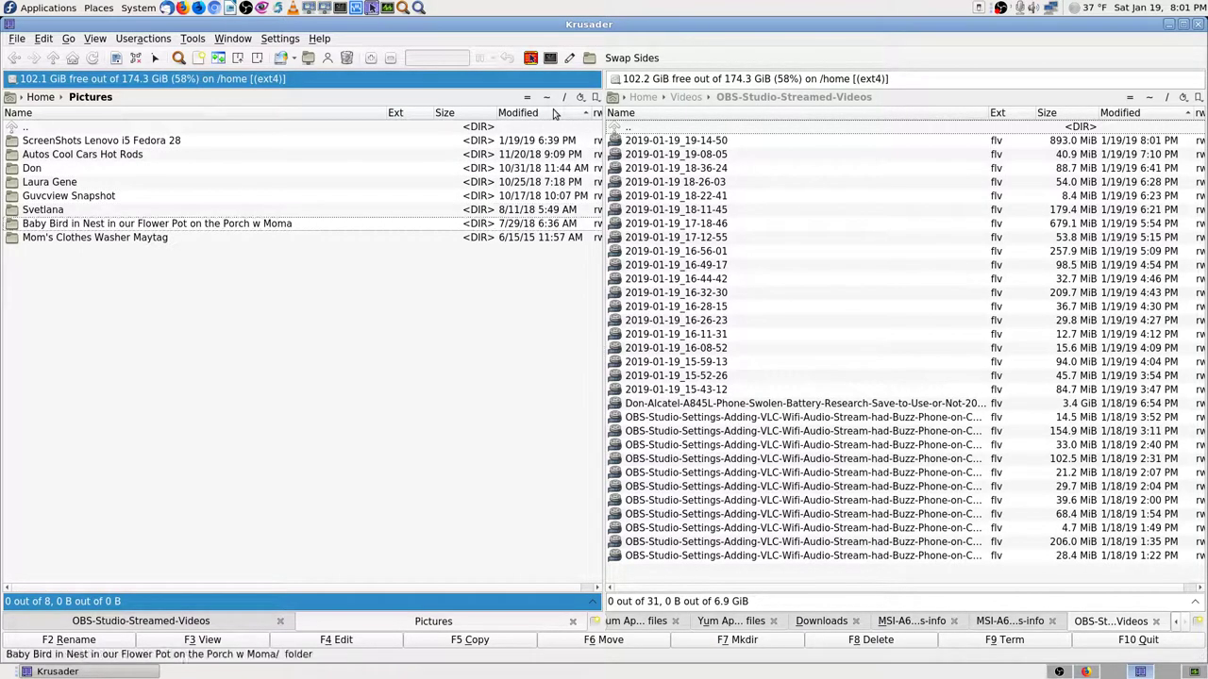
key("Down")
key("Up")
key("Up")
key("Up")
key("Up")
key("Up")
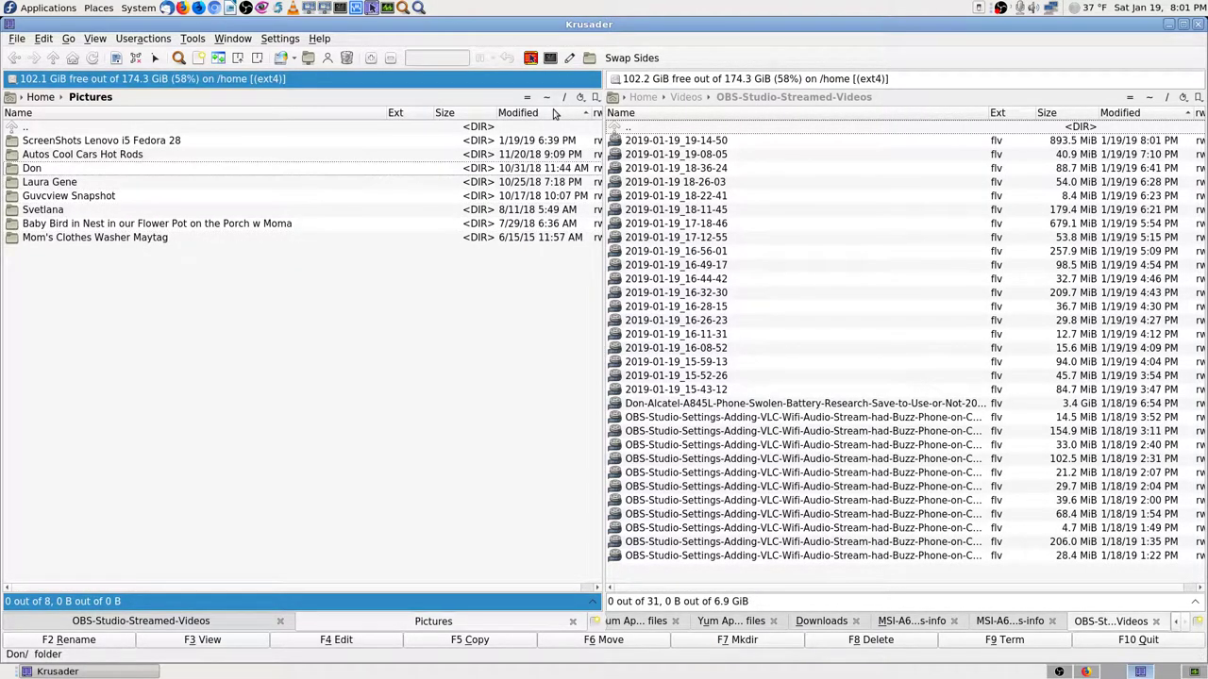
key("Up")
key("Up")
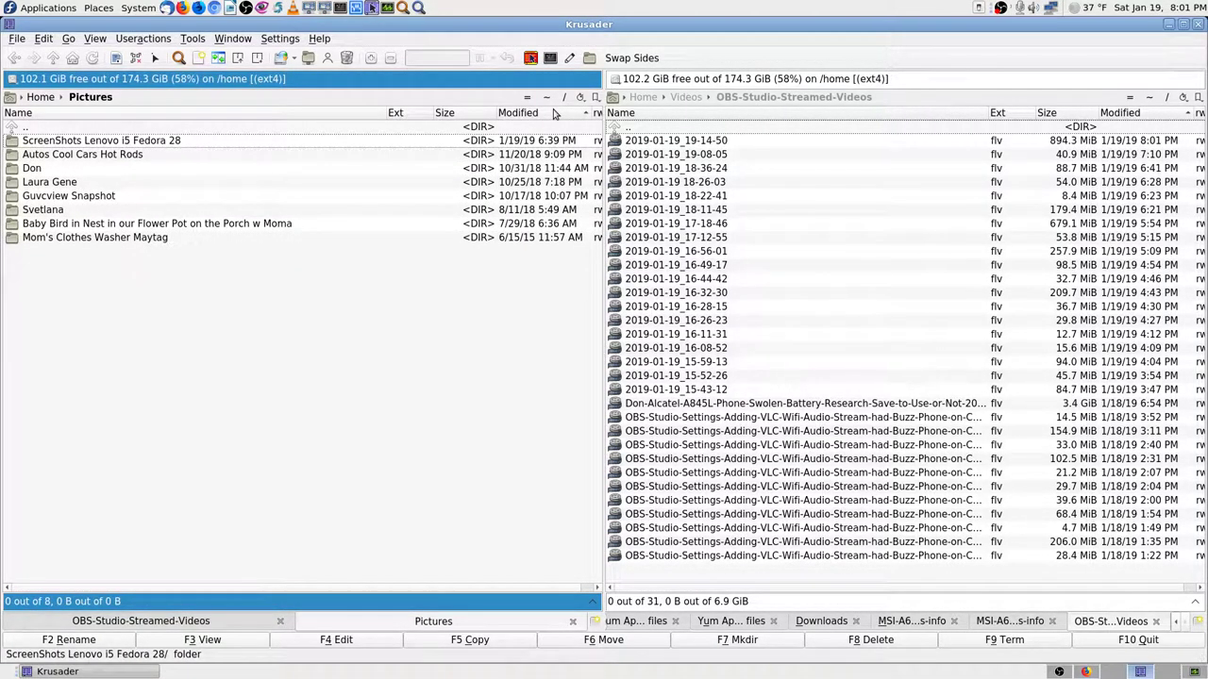
key("End")
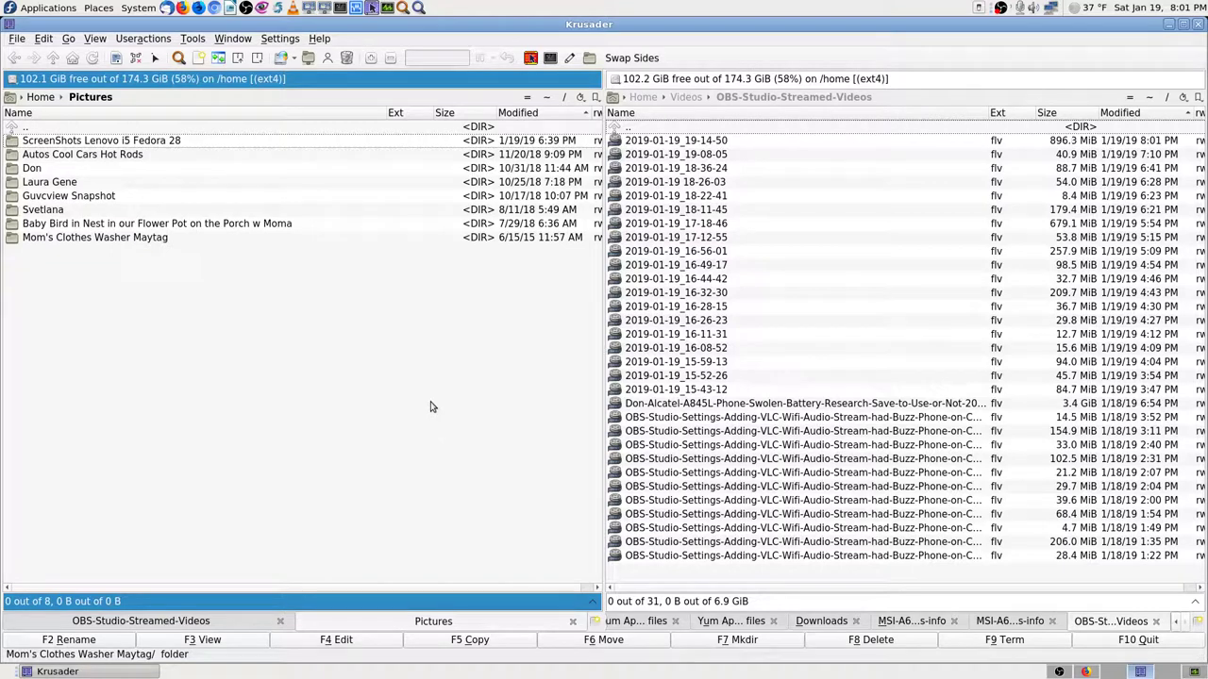
left_click(492, 141)
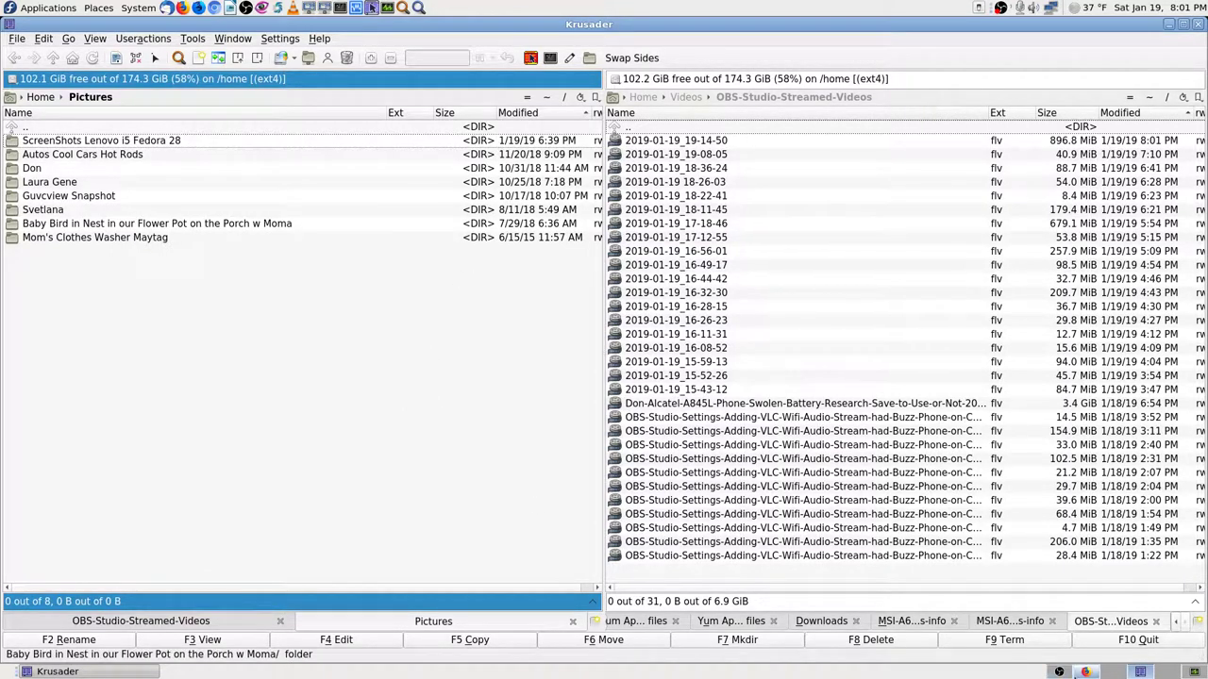
Switch to Firefox, check the server's software update progress and return to the first Google results for the broken kernel update.
key("ctrl+alt+Right")
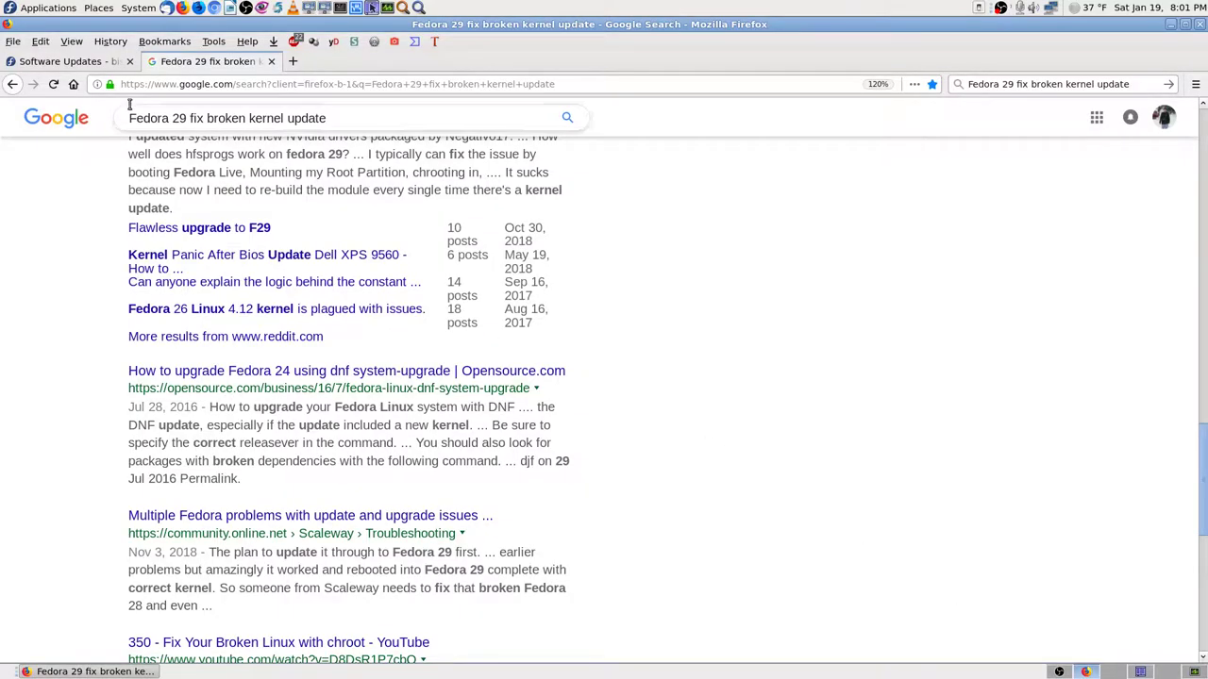
left_click(82, 64)
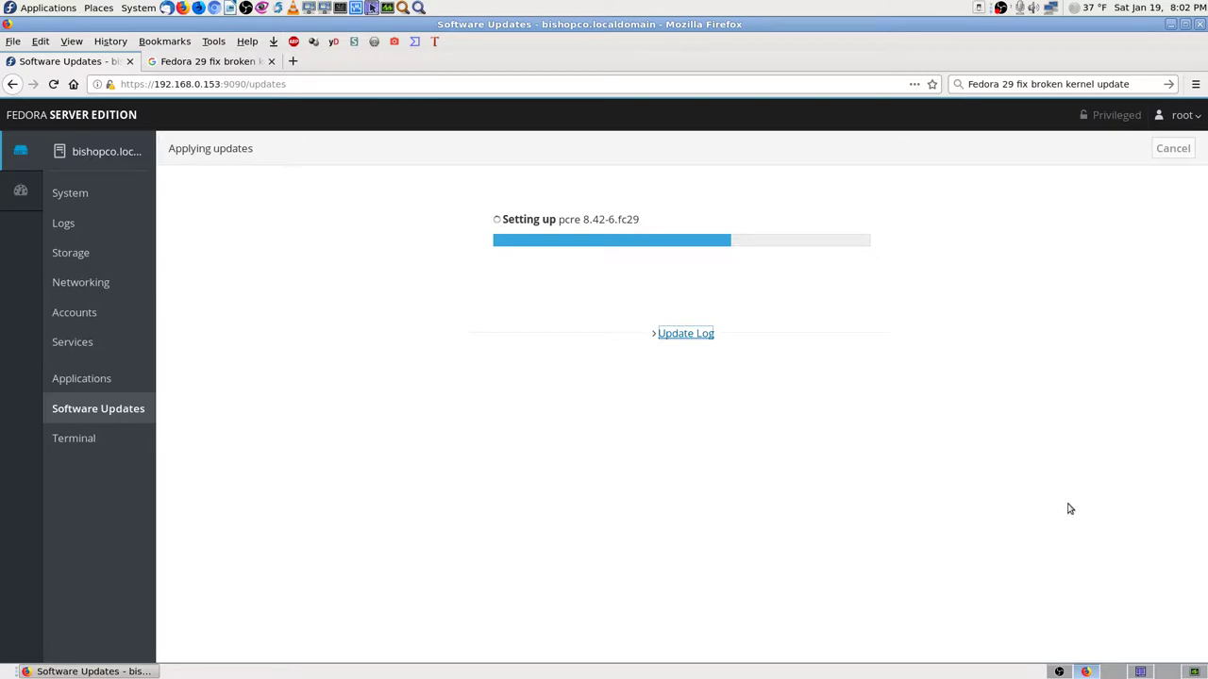
left_click(230, 64)
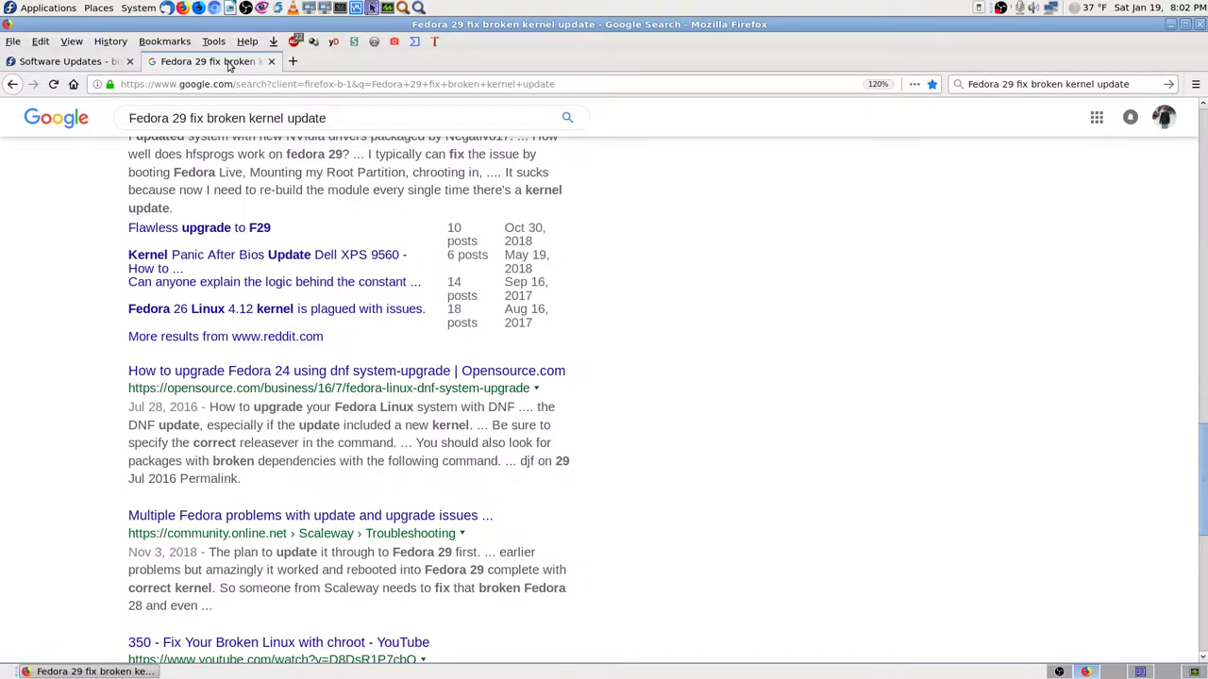
scroll(901, 387, "up", 7)
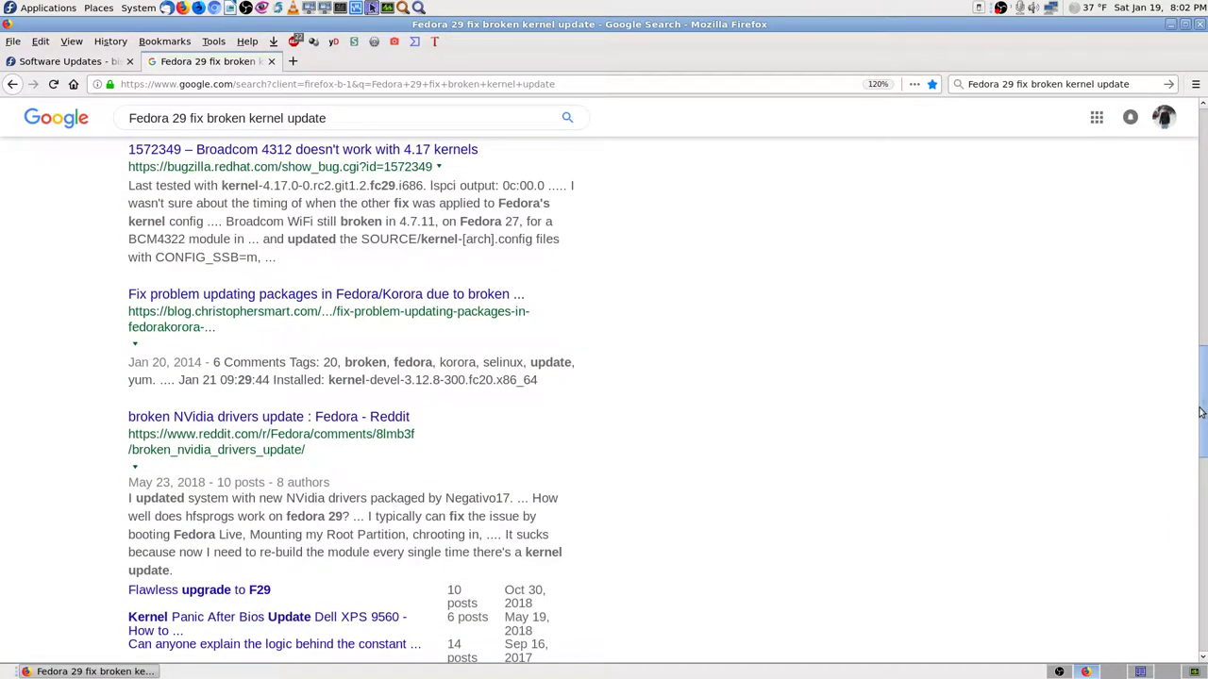
left_click_drag(1201, 412, 1204, 113)
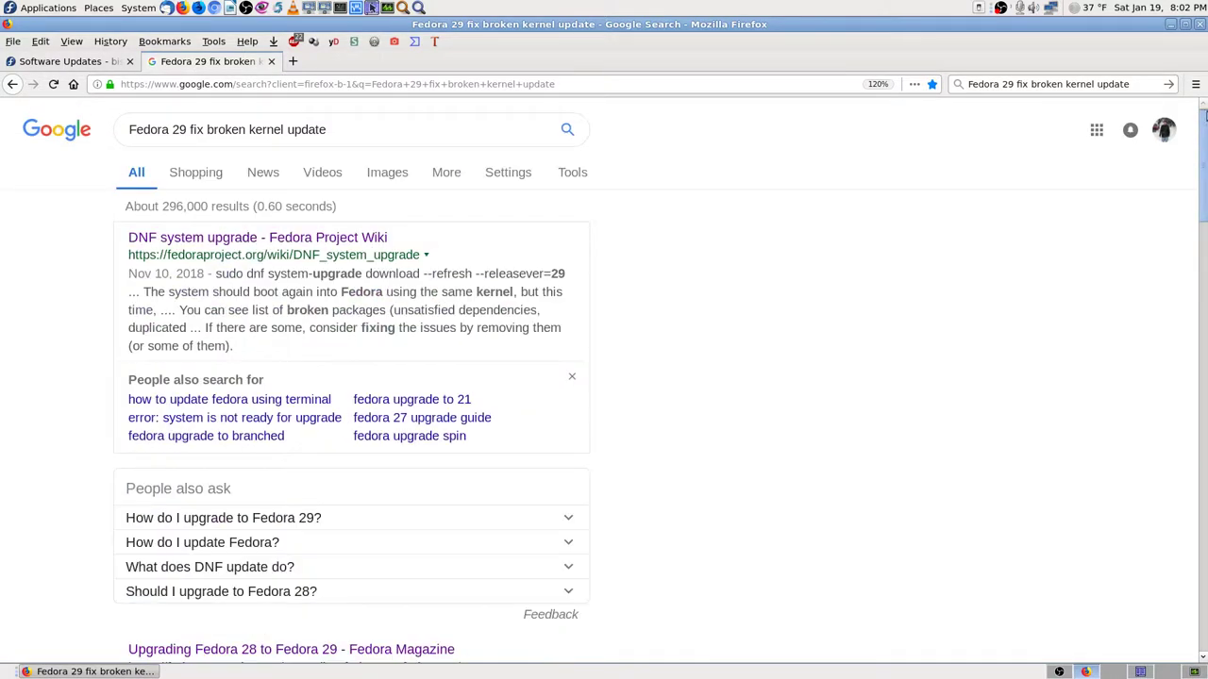
Check the Software Updates progress again and return to the Google search page.
left_click(71, 61)
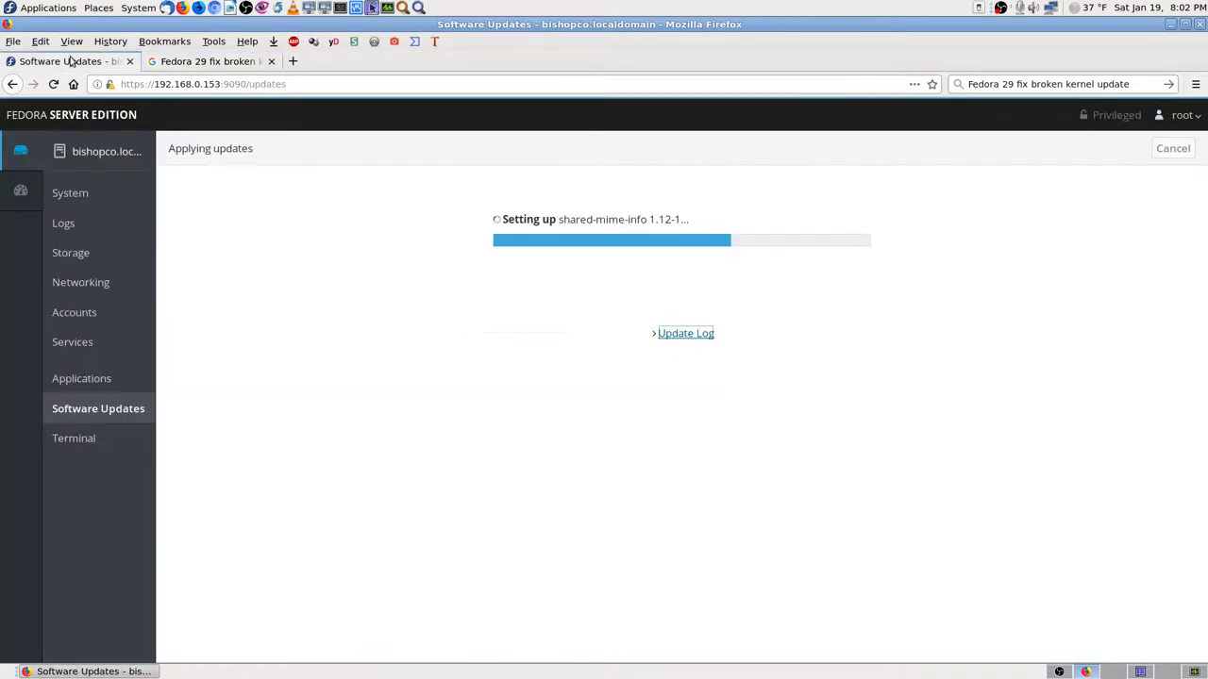
left_click(193, 62)
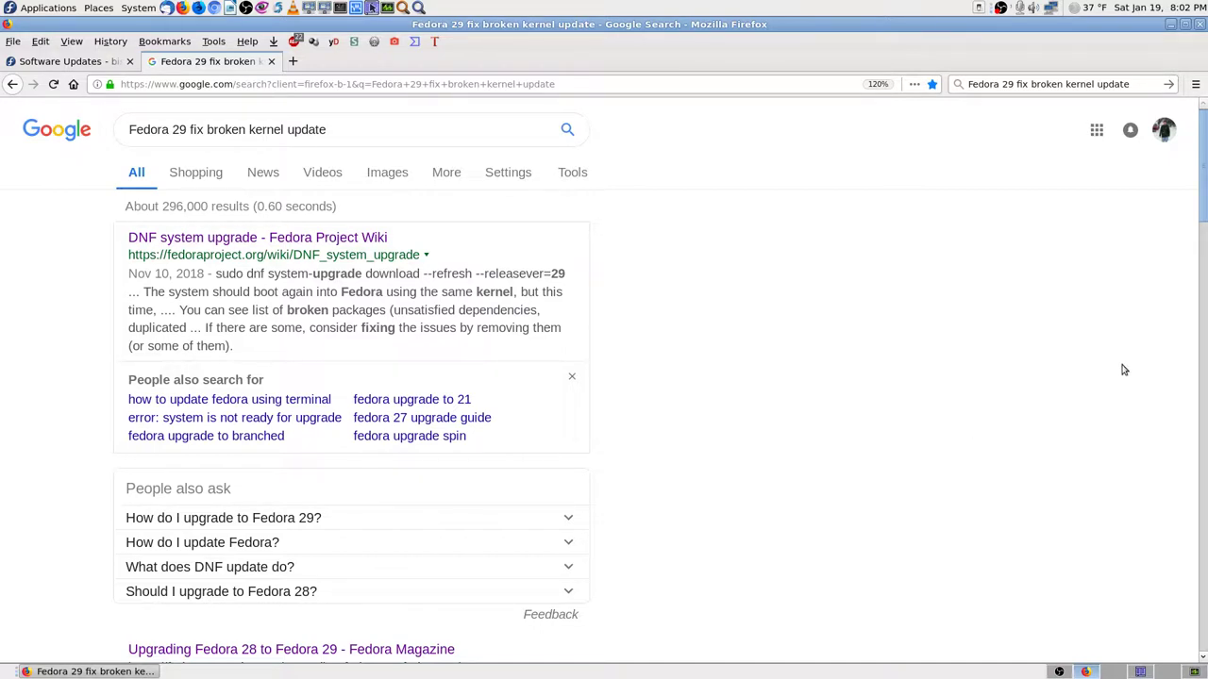
left_click(93, 62)
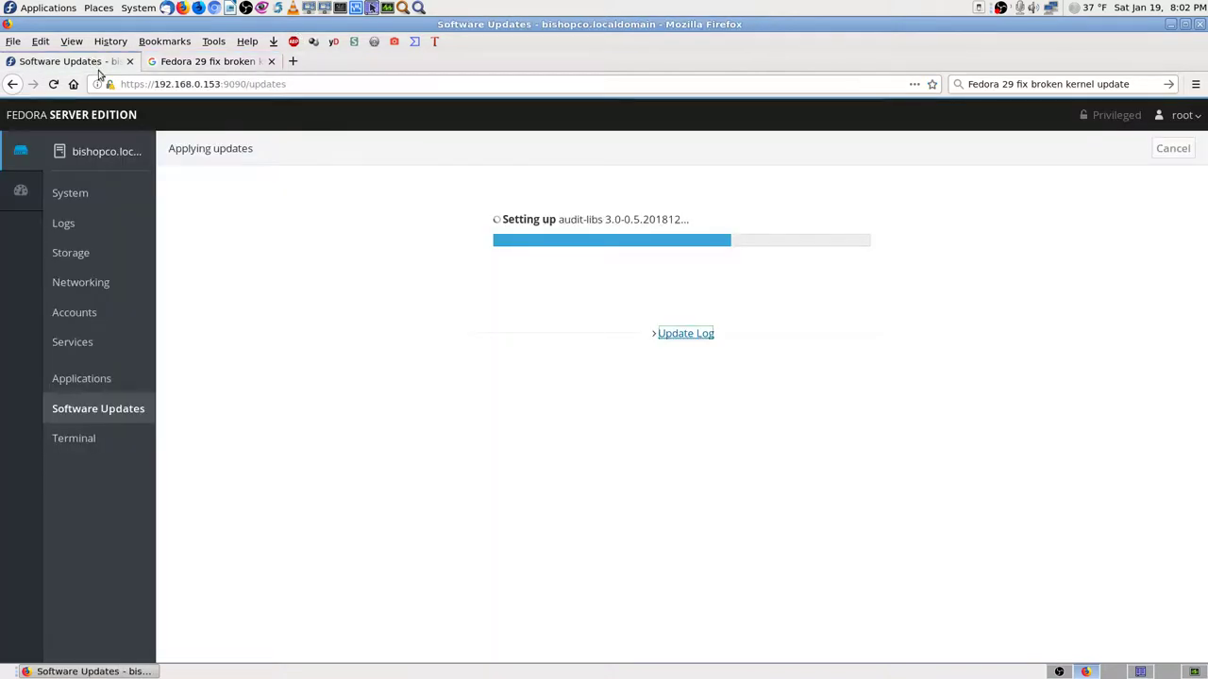
left_click(227, 61)
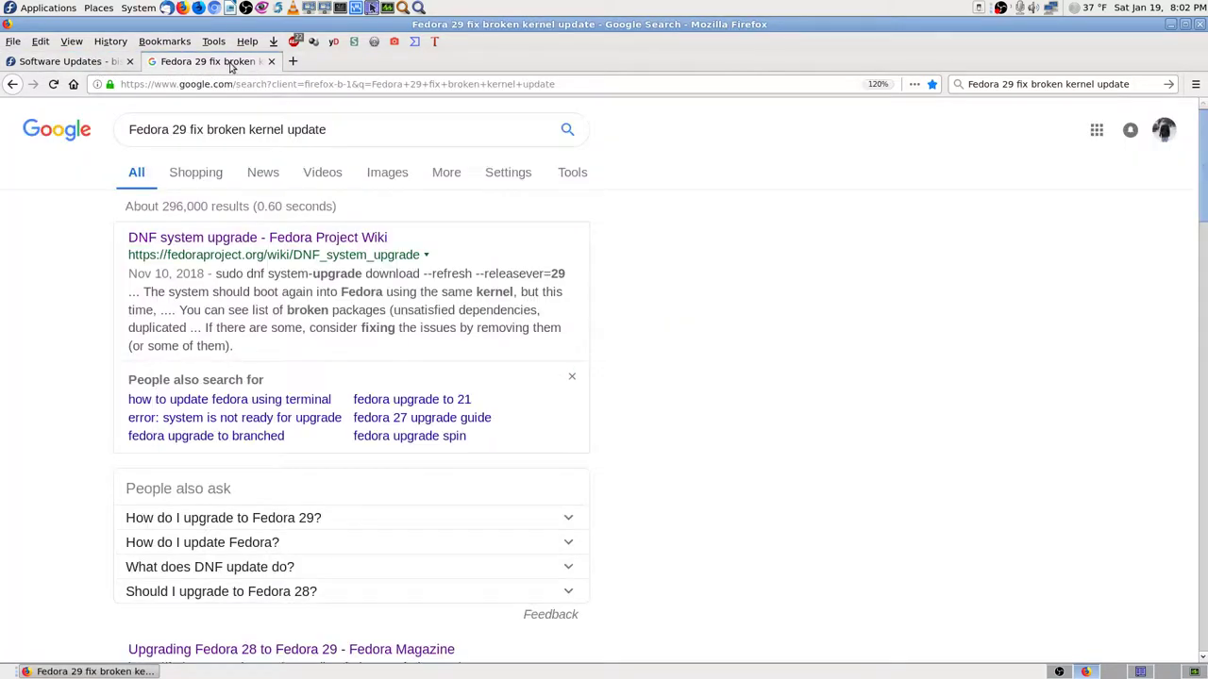
Search Google for "Fedora 29 kernel update won't boot".
left_click(1021, 84)
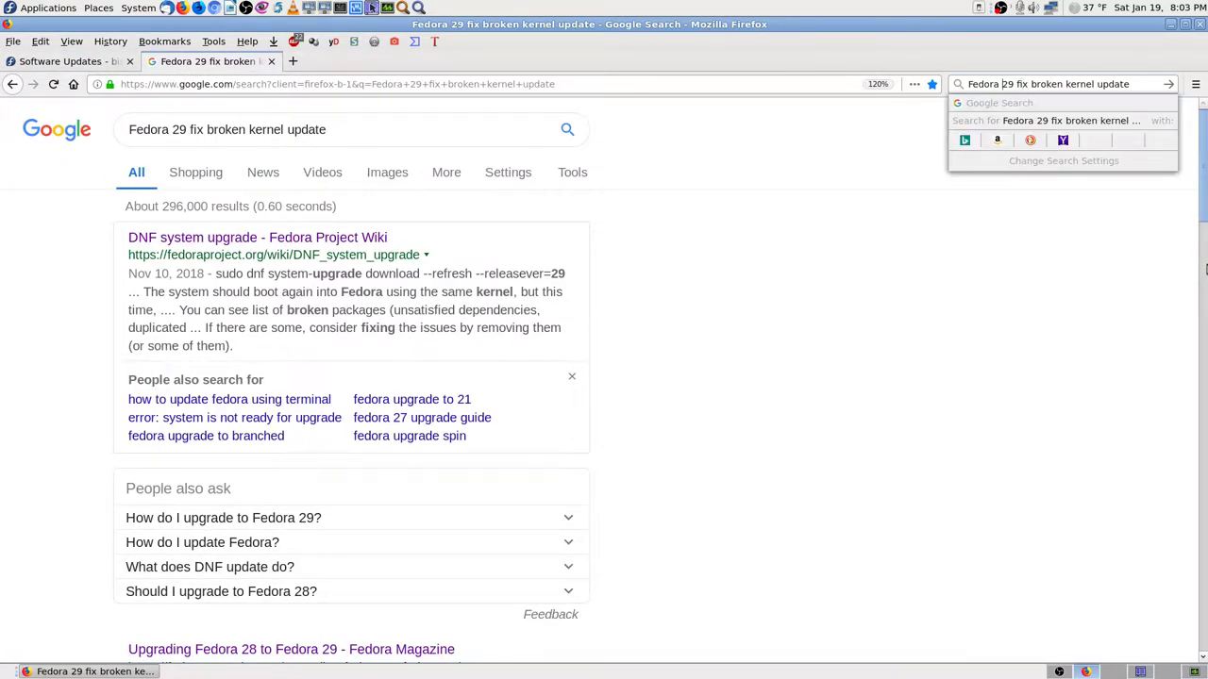
key("BackSpace")
key("BackSpace")
key("BackSpace")
key("BackSpace")
key("BackSpace")
key("BackSpace")
key("BackSpace")
key("BackSpace")
key("BackSpace")
key("BackSpace")
key("BackSpace")
key("BackSpace")
key("BackSpace")
key("BackSpace")
key("BackSpace")
key("BackSpace")
key("BackSpace")
key("BackSpace")
key("BackSpace")
key("BackSpace")
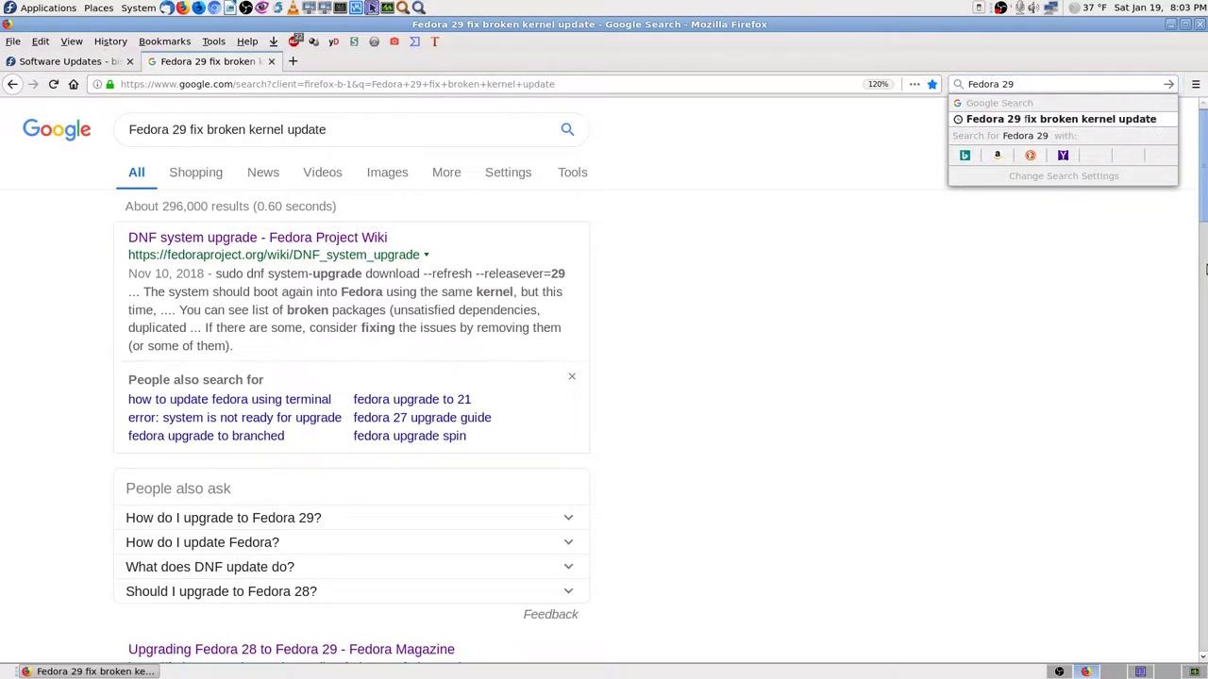
type("kernel u")
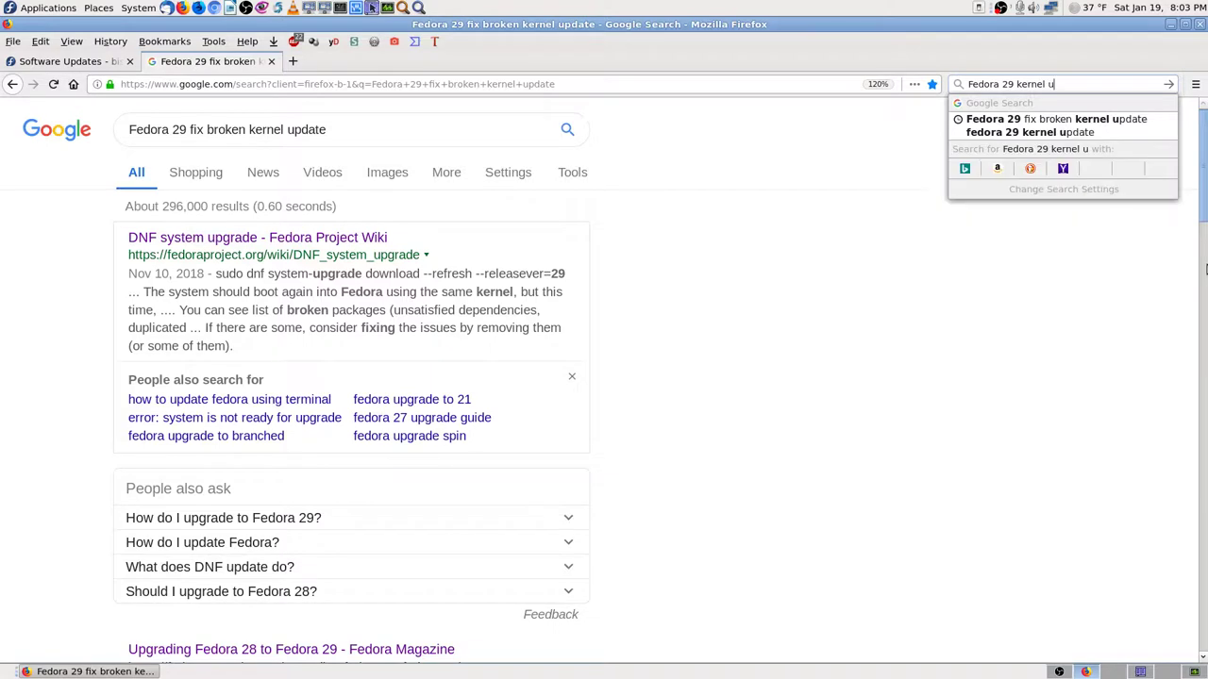
type("pdate wont'")
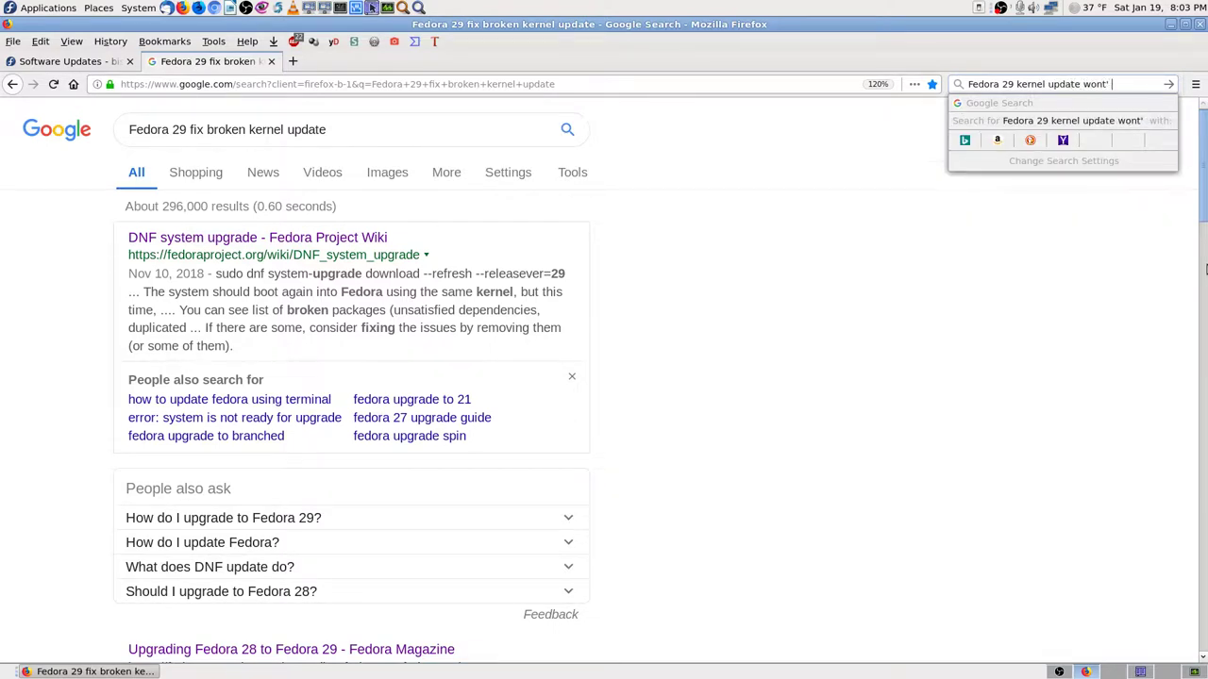
key("BackSpace")
key("BackSpace")
key("BackSpace")
type(";'t")
key("BackSpace")
key("BackSpace")
key("BackSpace")
type("'t boot")
key("Return")
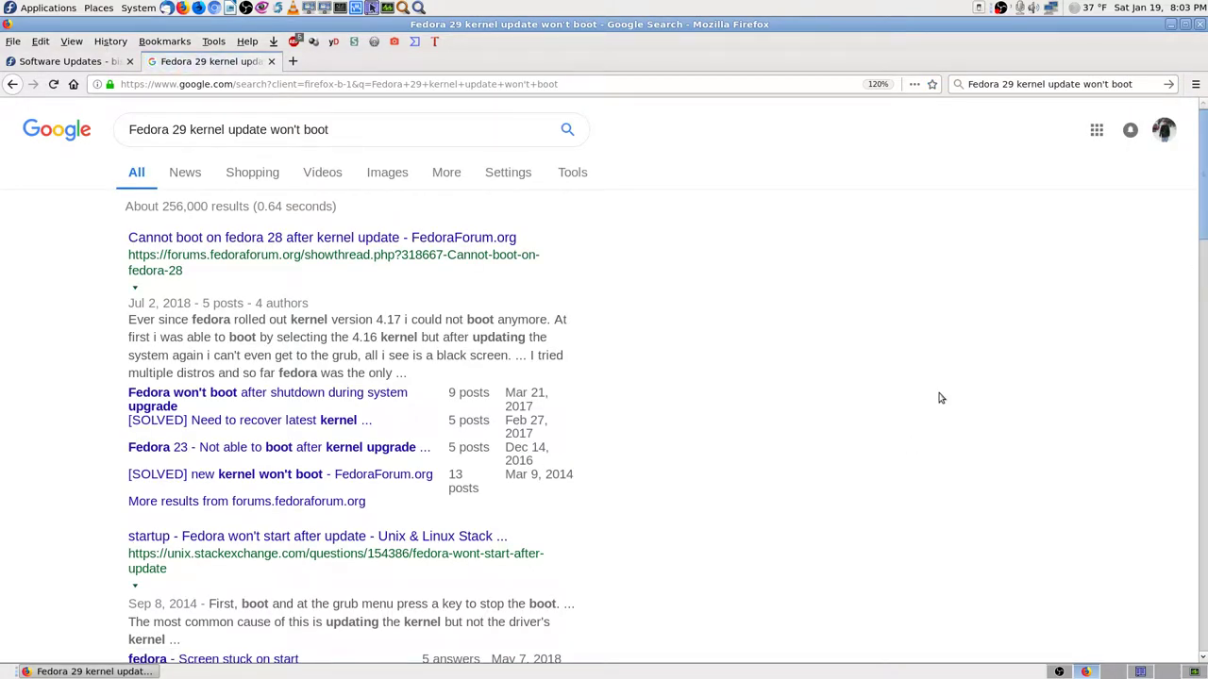
Bookmark the search results page in the Fedora 29 Linux folder.
left_click(931, 85)
left_click(820, 286)
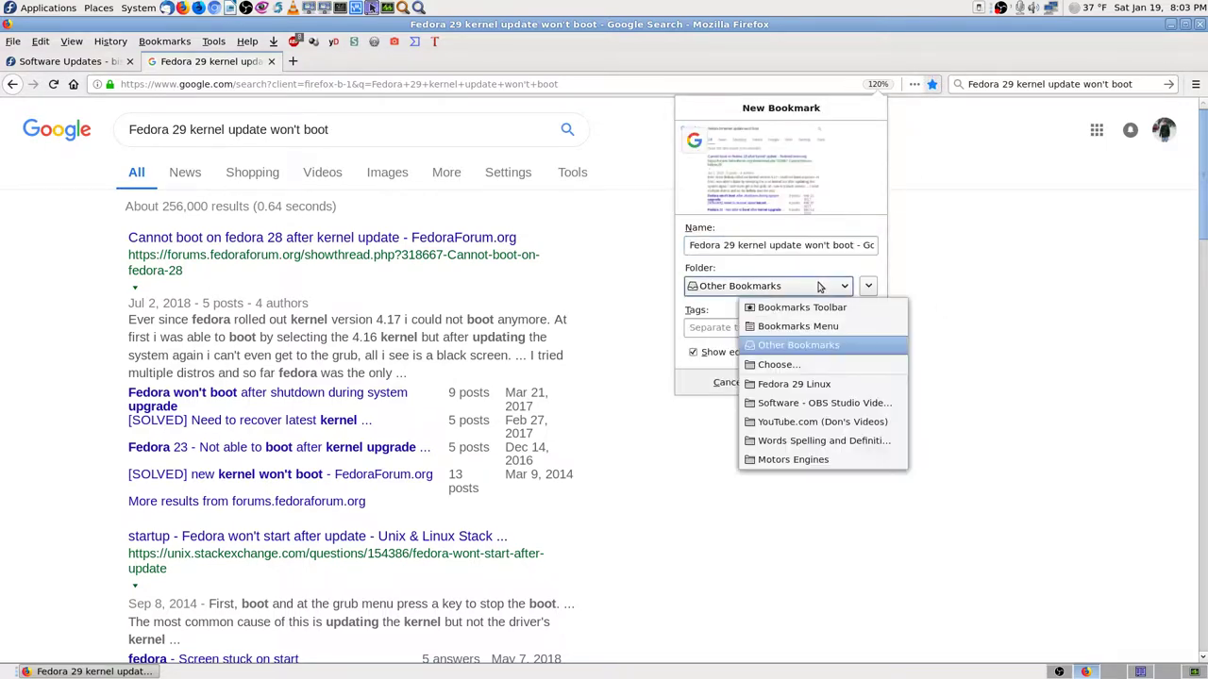
left_click(829, 384)
left_click(831, 377)
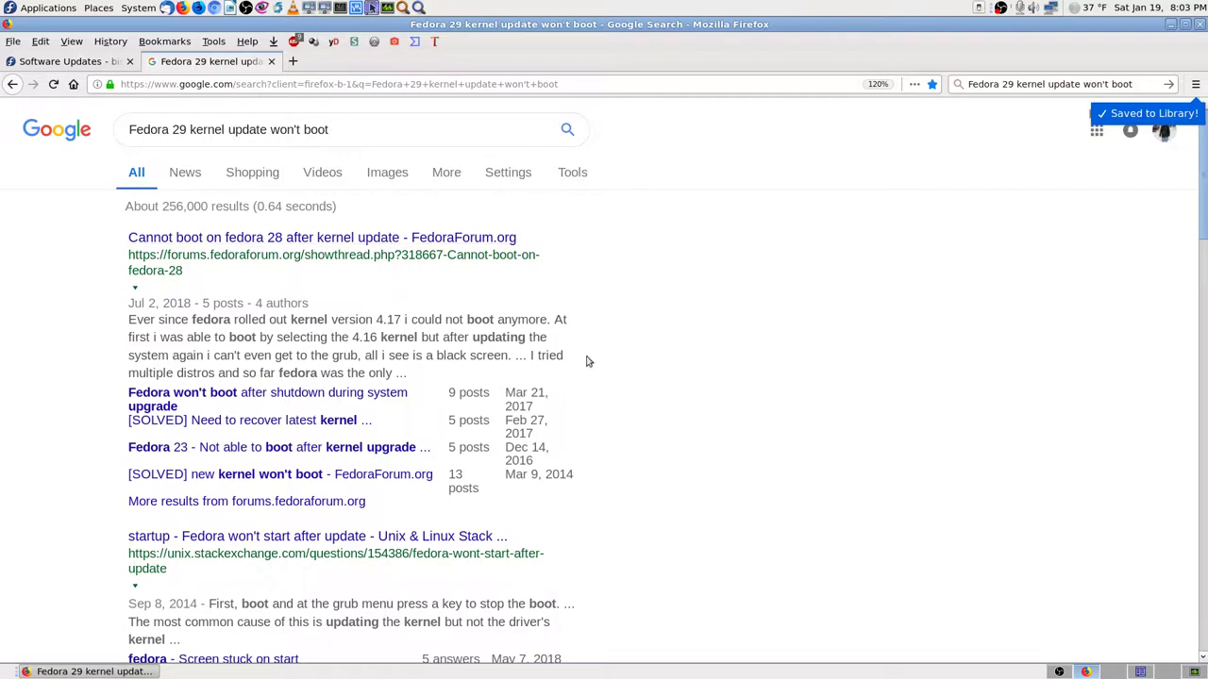
Open the "Fedora won't boot after shutdown during system upgrade" result in a new tab.
scroll(693, 391, "down", 3)
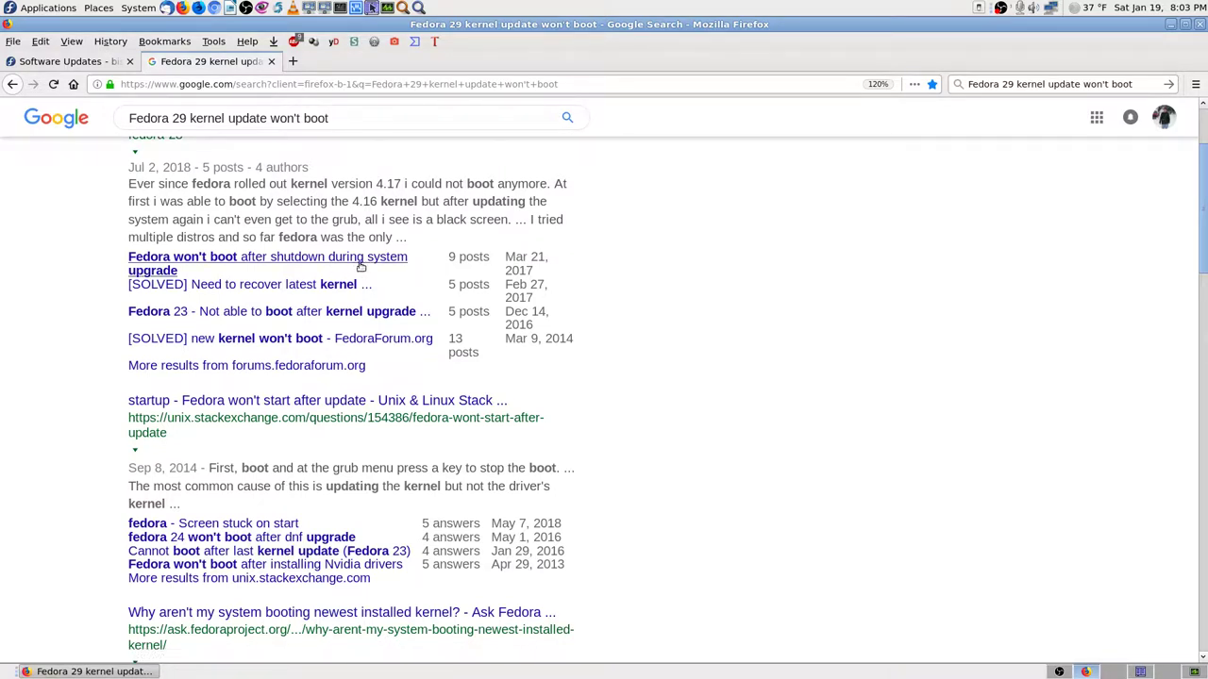
middle_click(393, 267)
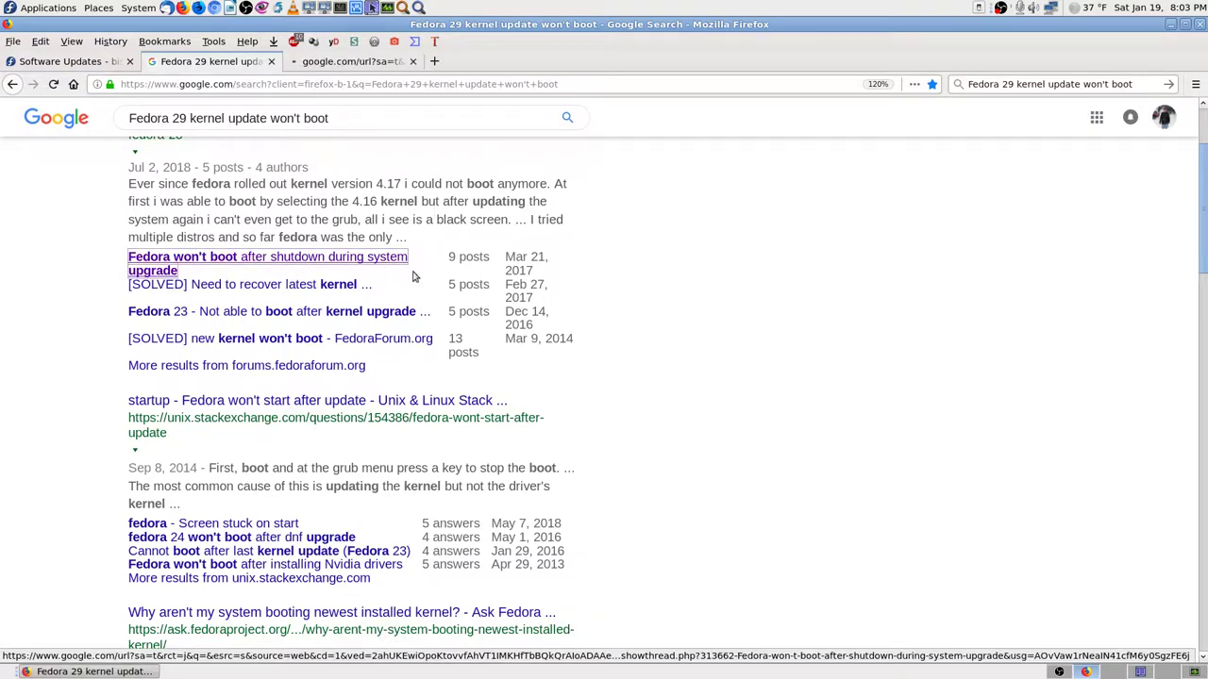
Look through the search results and open "Cannot boot on fedora 28 after kernel update" in a new tab.
scroll(822, 463, "down", 5)
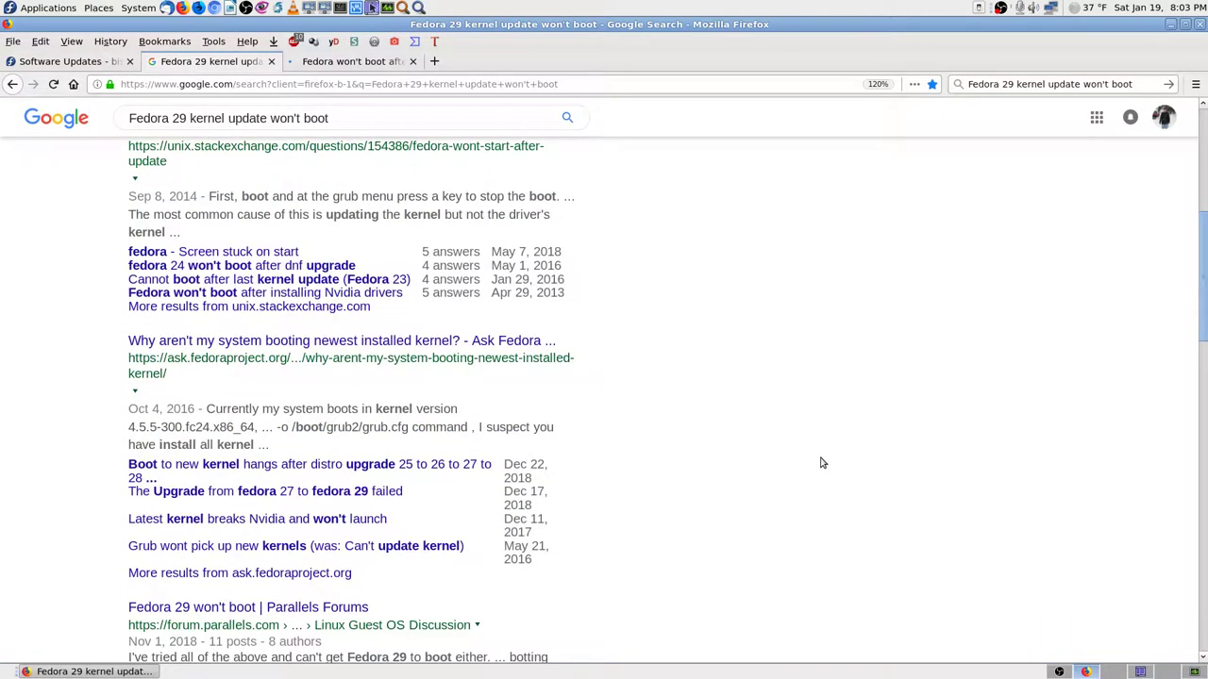
scroll(821, 463, "down", 3)
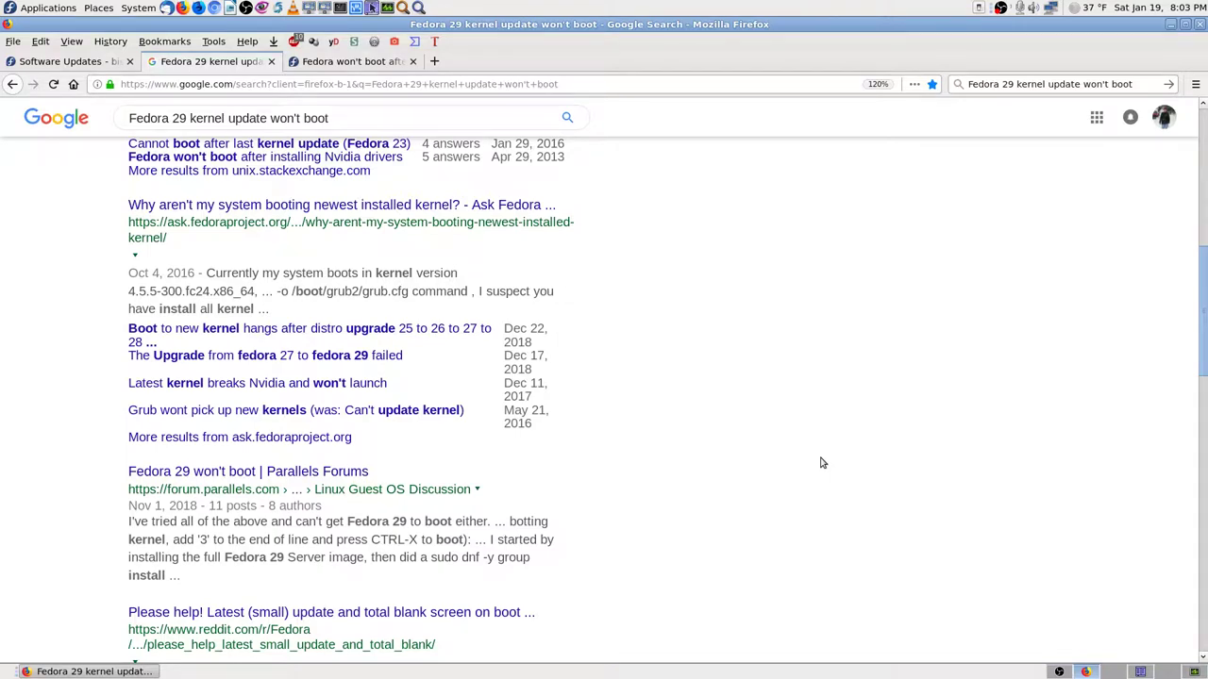
scroll(822, 464, "down", 3)
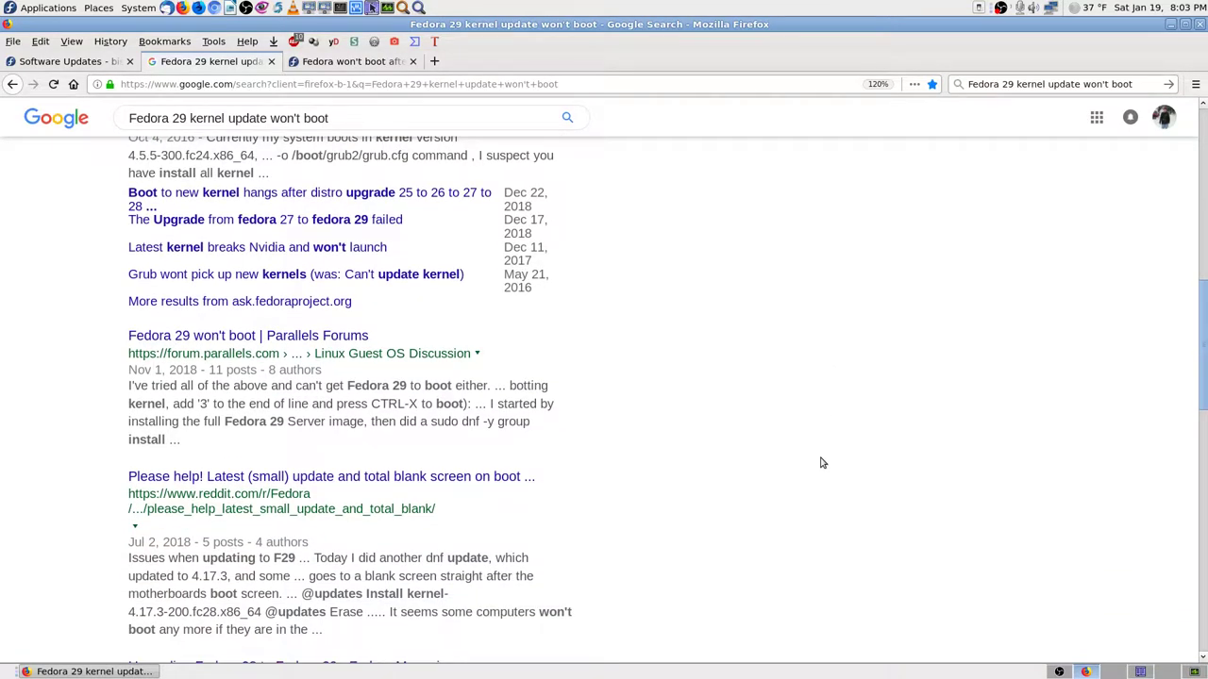
scroll(822, 463, "up", 13)
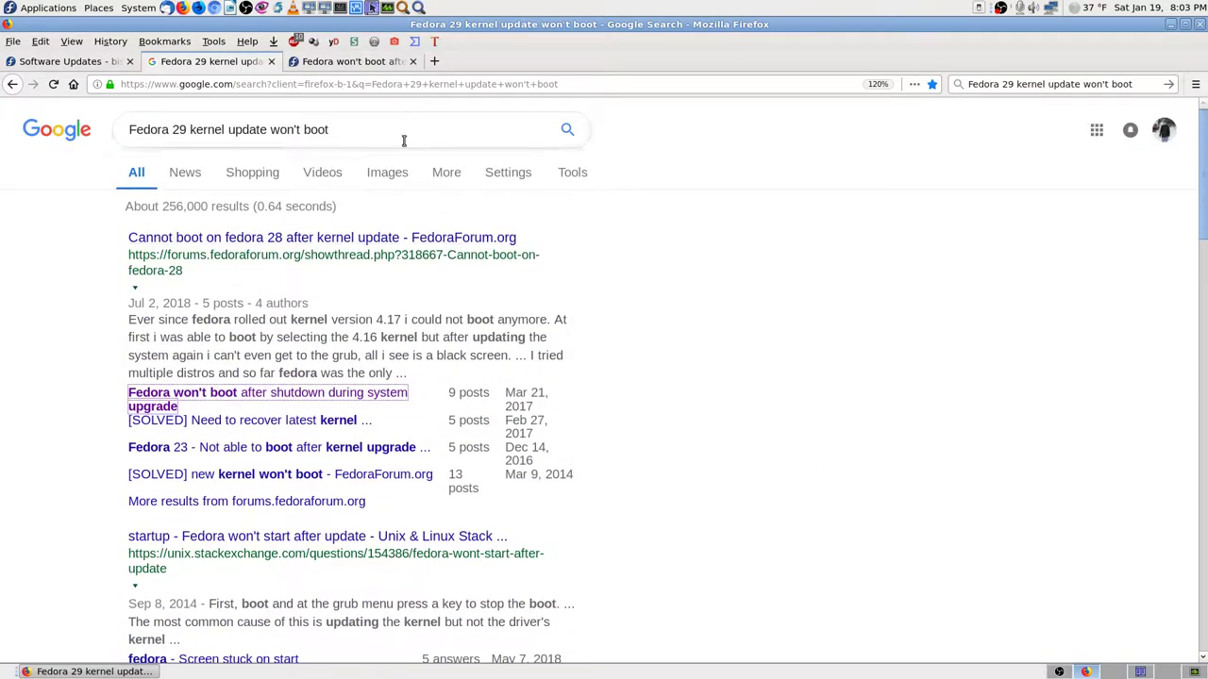
middle_click(406, 237)
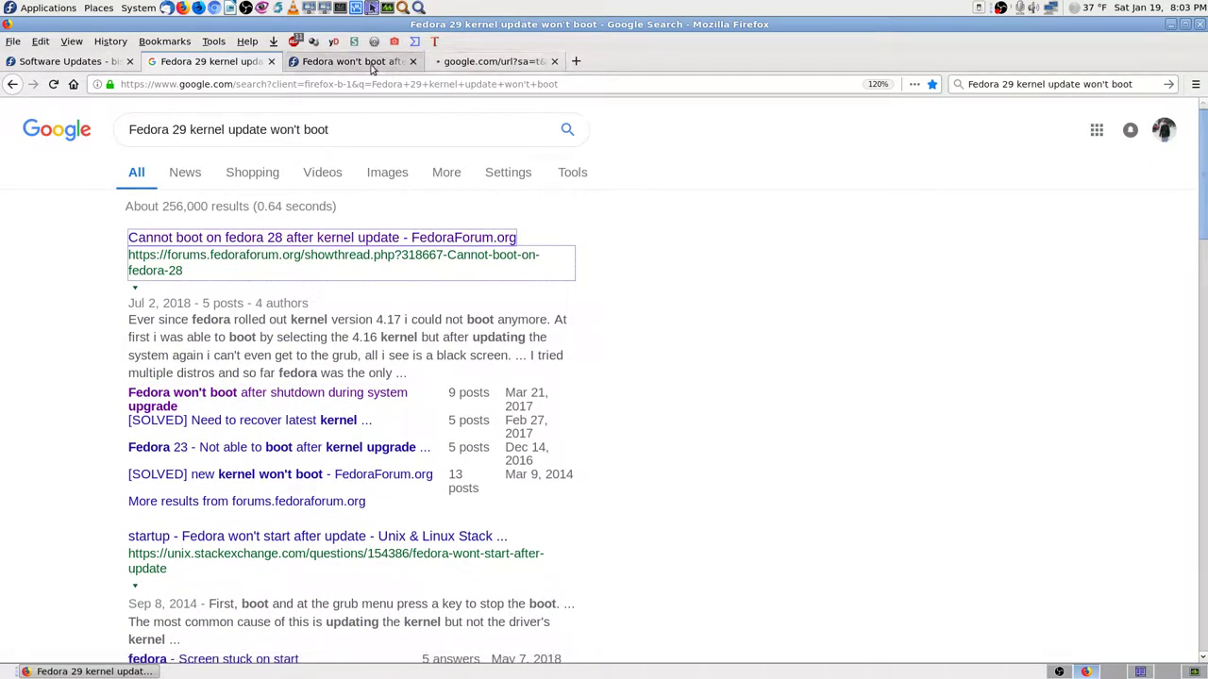
Compare the two opened FedoraForum threads and close the one about shutdown during system upgrade.
left_click(372, 63)
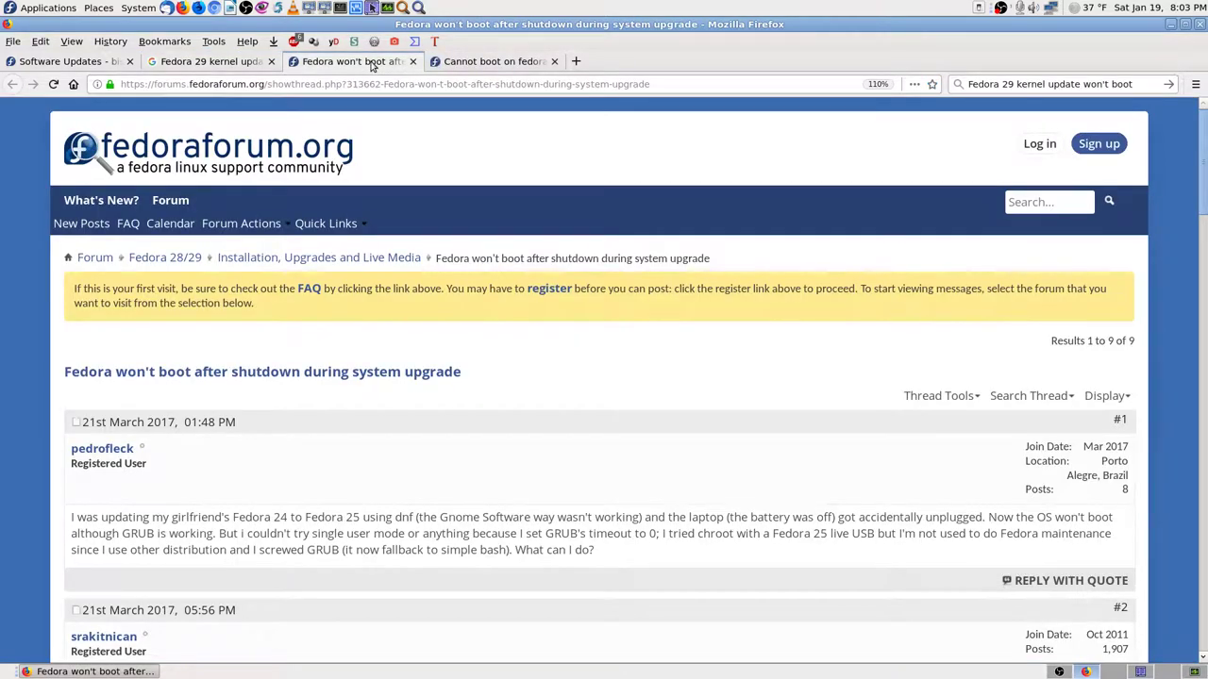
left_click(491, 64)
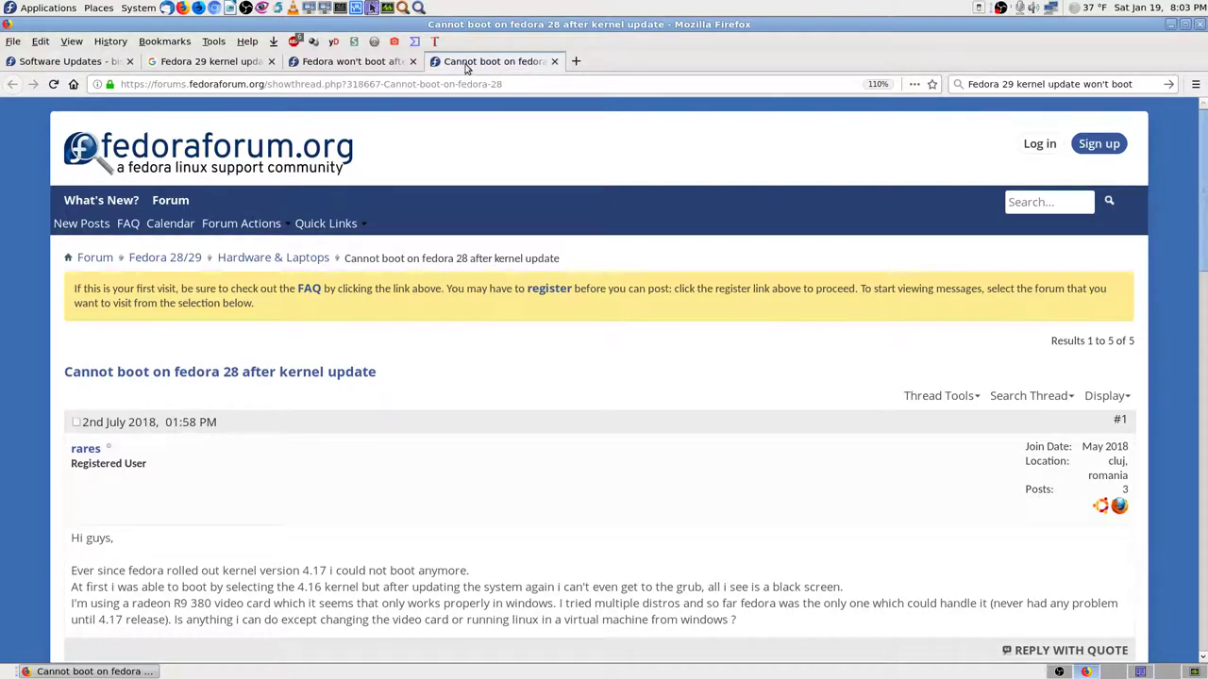
left_click(360, 64)
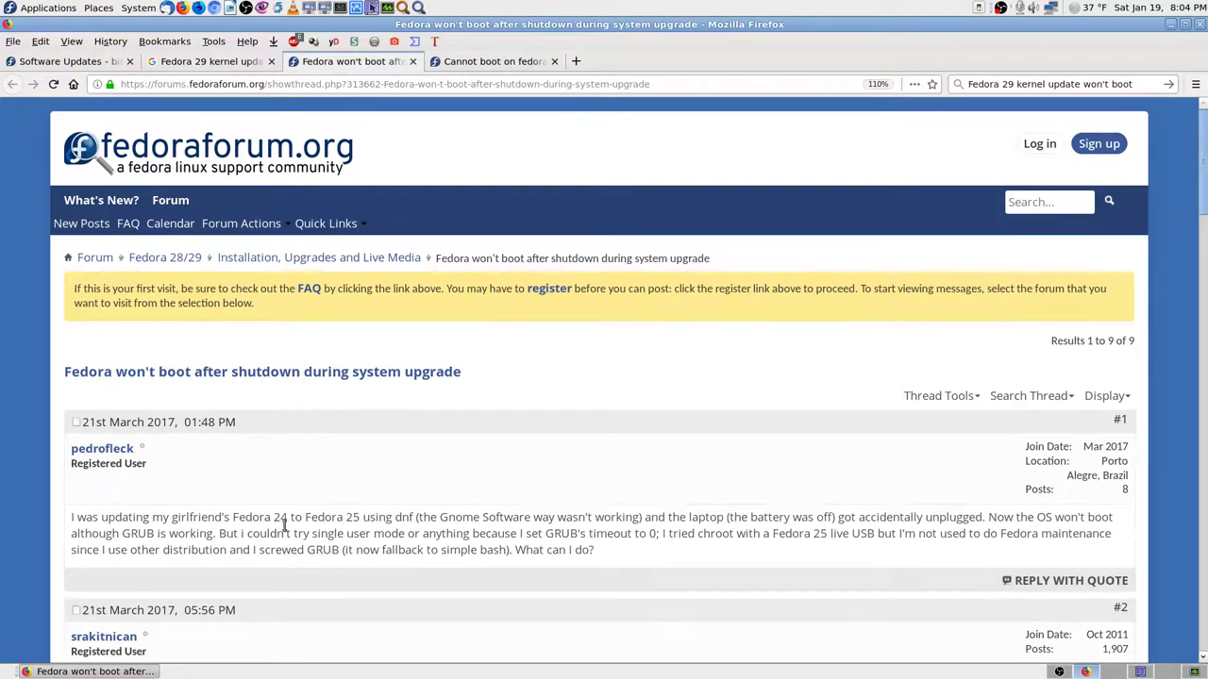
left_click(412, 62)
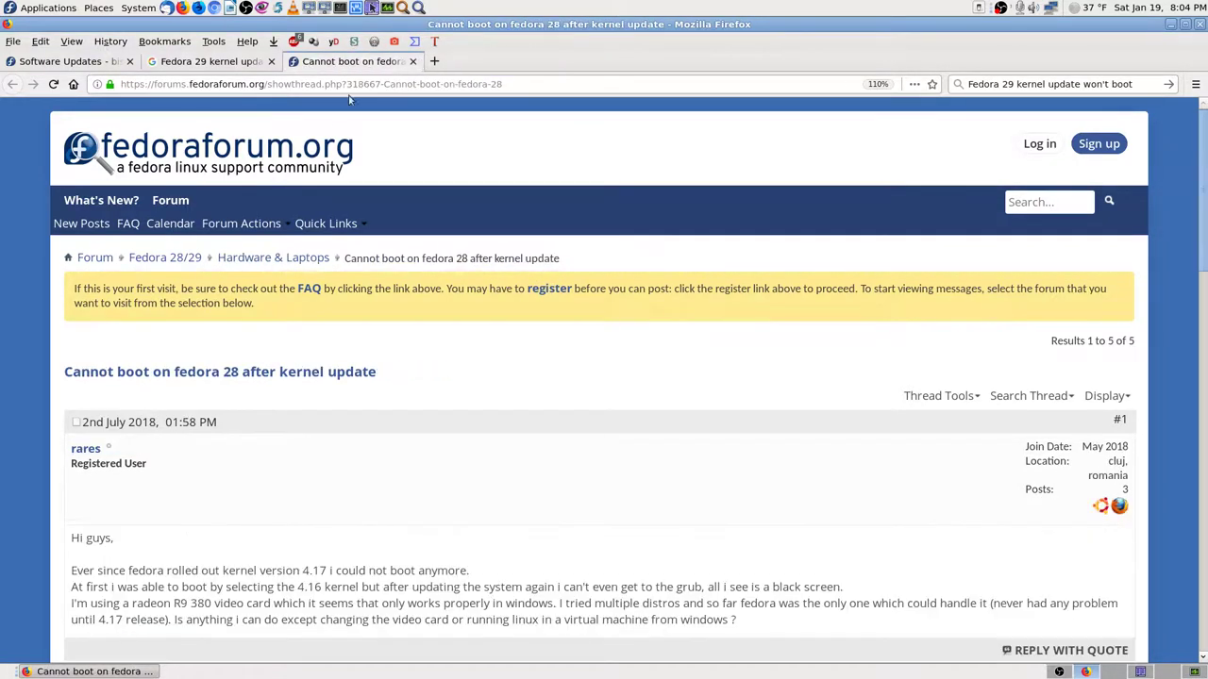
Read the Fedora 28 kernel boot thread from the original post through the last reply for suggested fixes.
scroll(280, 539, "down", 3)
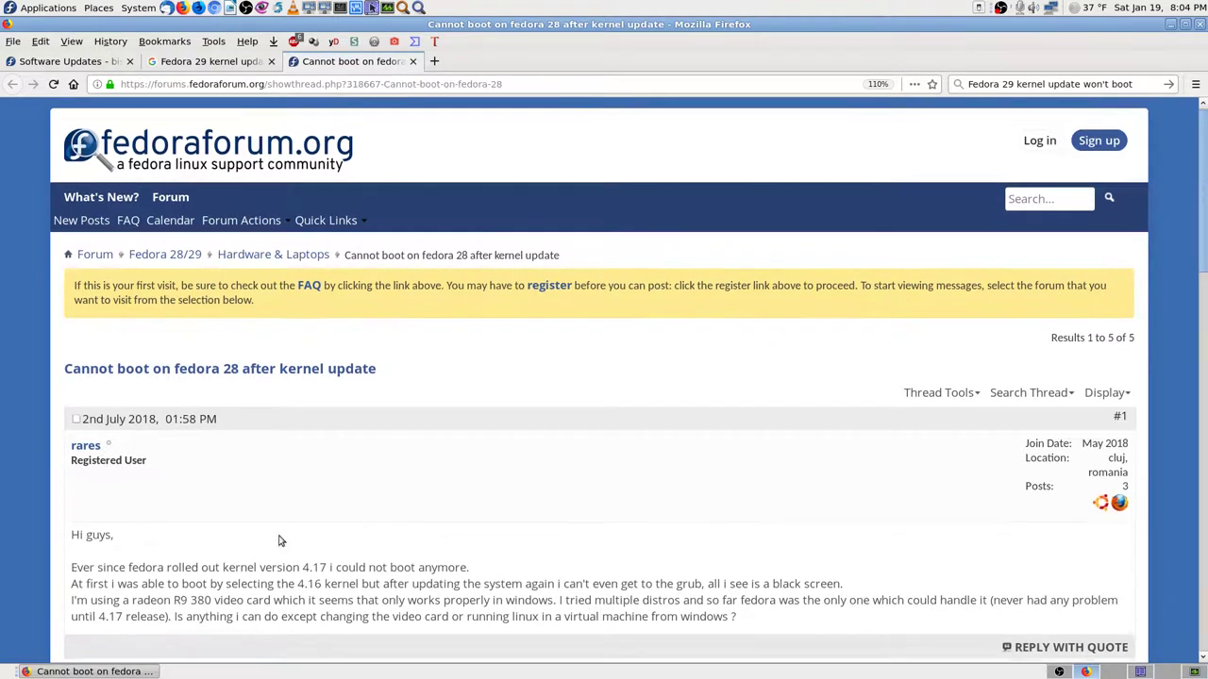
scroll(227, 387, "down", 3)
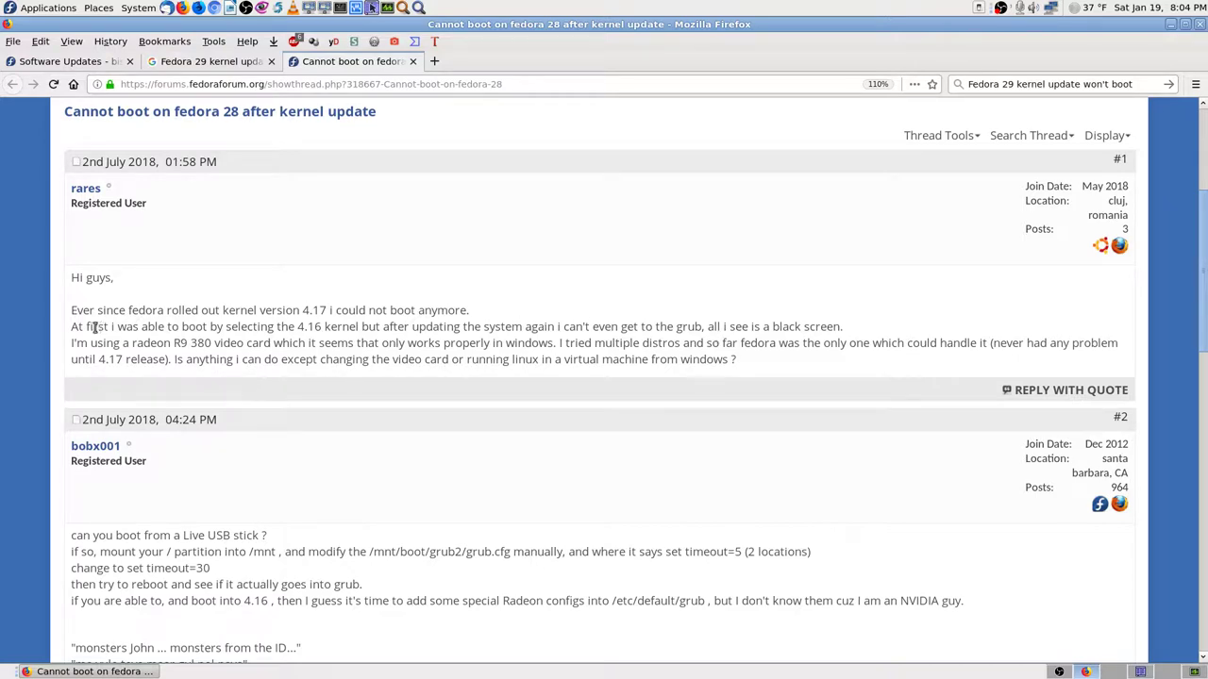
left_click_drag(71, 326, 322, 327)
left_click(328, 311)
scroll(566, 381, "down", 2)
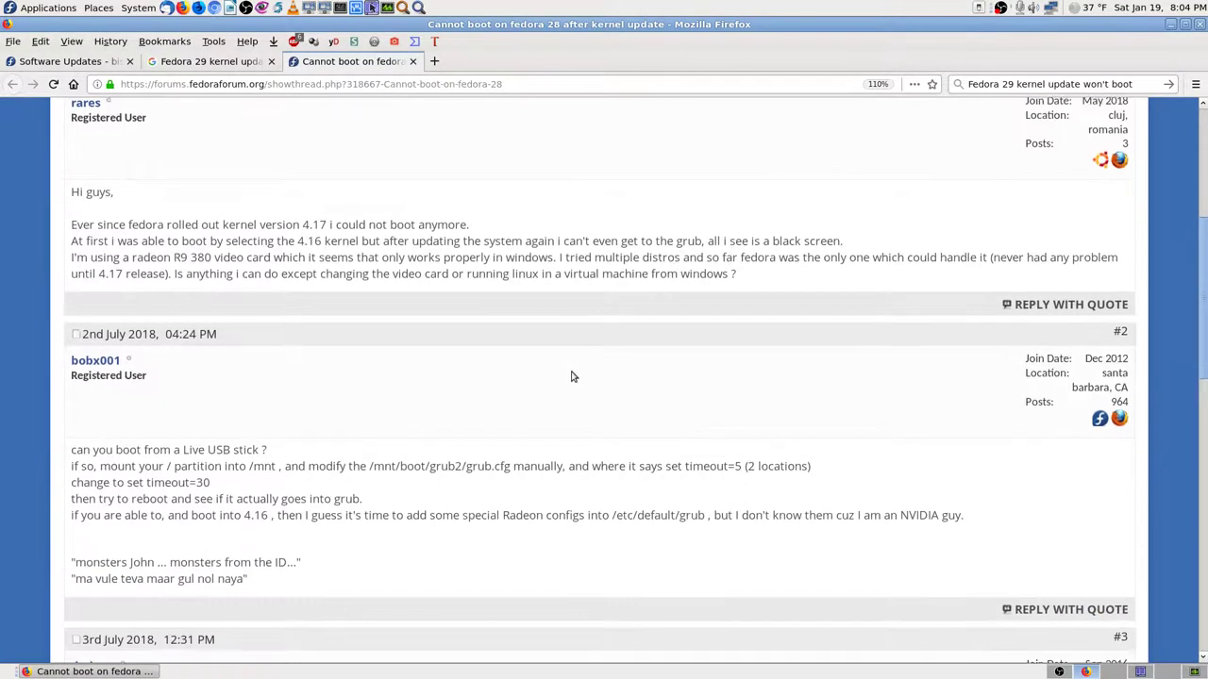
scroll(57, 396, "down", 3)
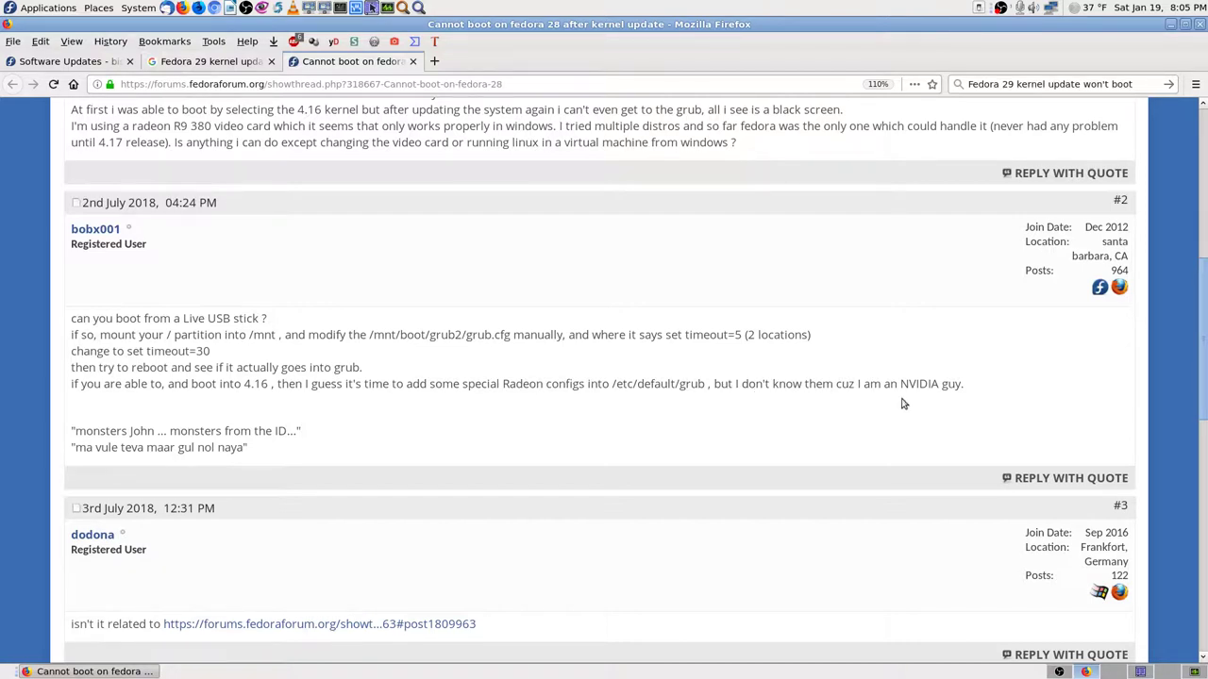
scroll(717, 425, "down", 3)
scroll(698, 420, "down", 3)
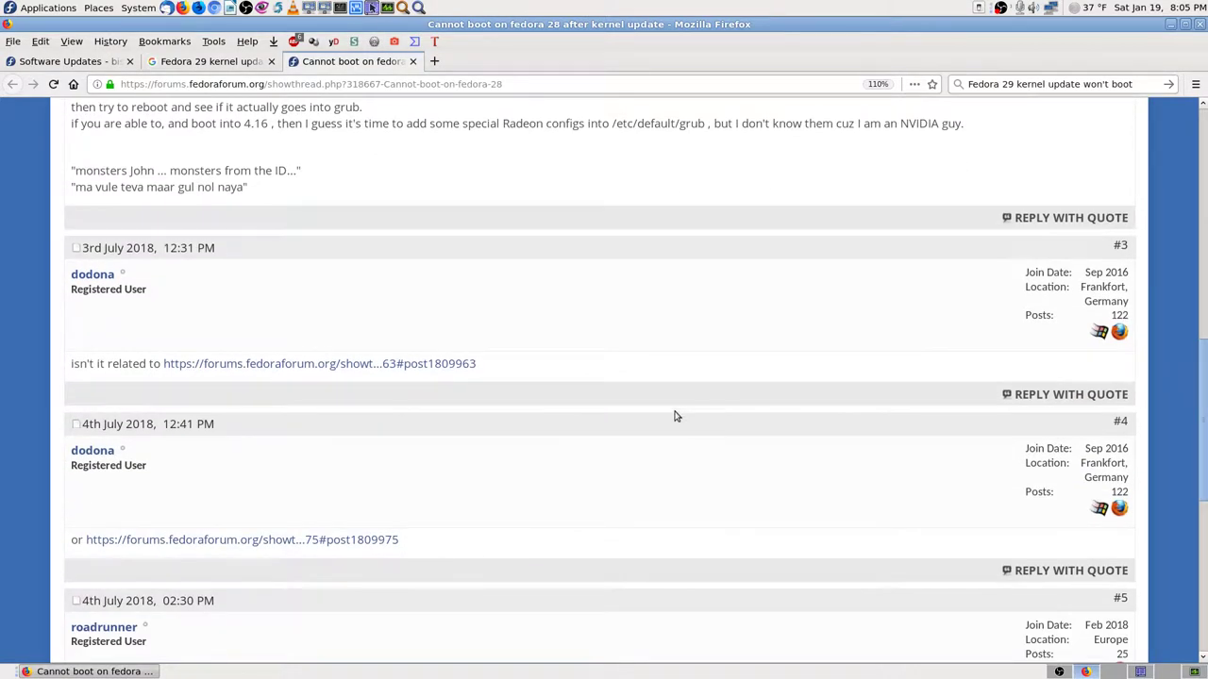
scroll(405, 360, "down", 2)
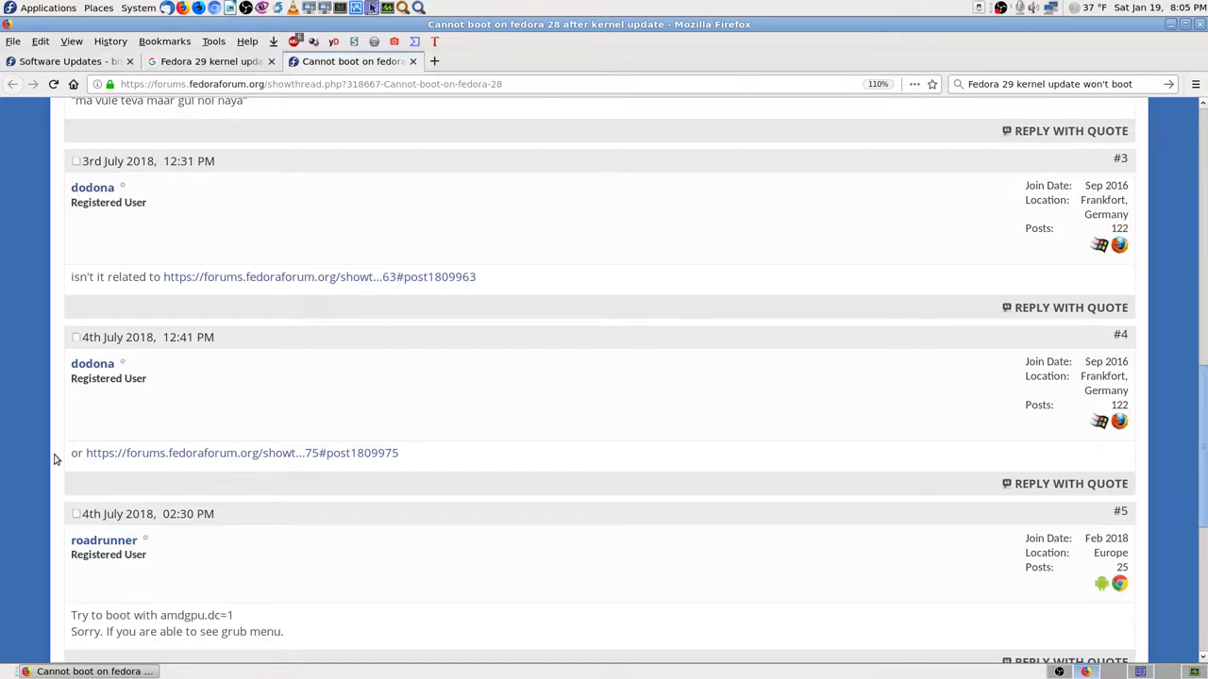
scroll(54, 459, "down", 2)
scroll(54, 459, "down", 4)
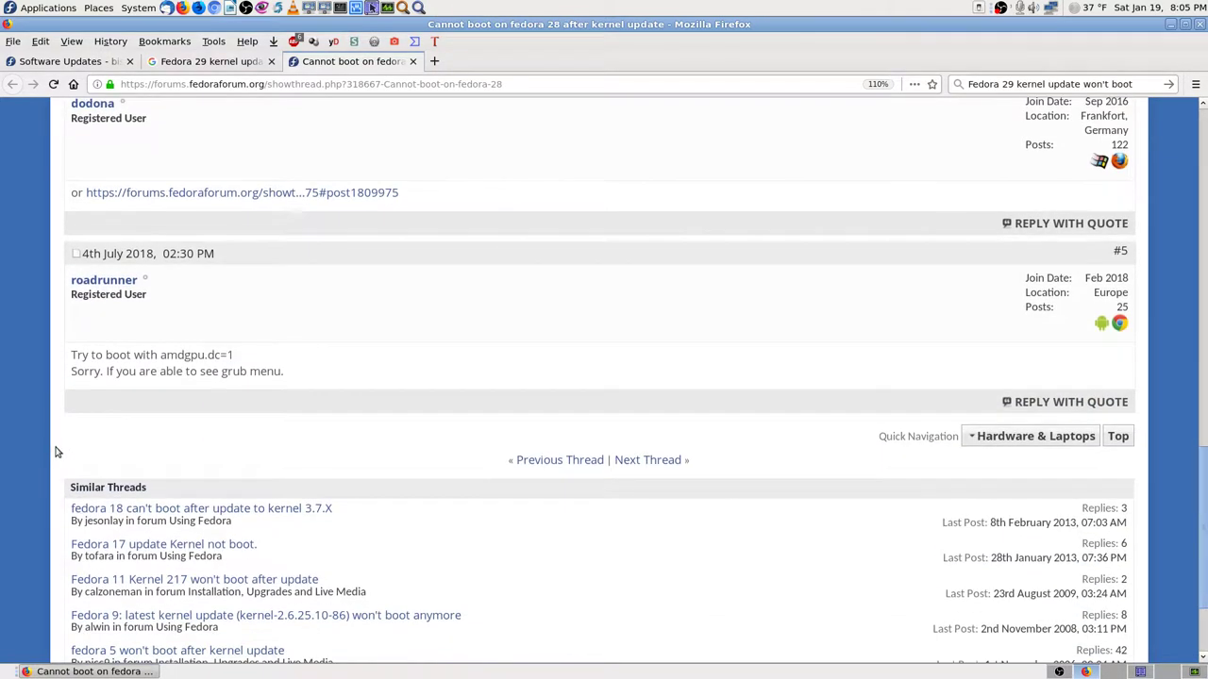
scroll(56, 406, "down", 1)
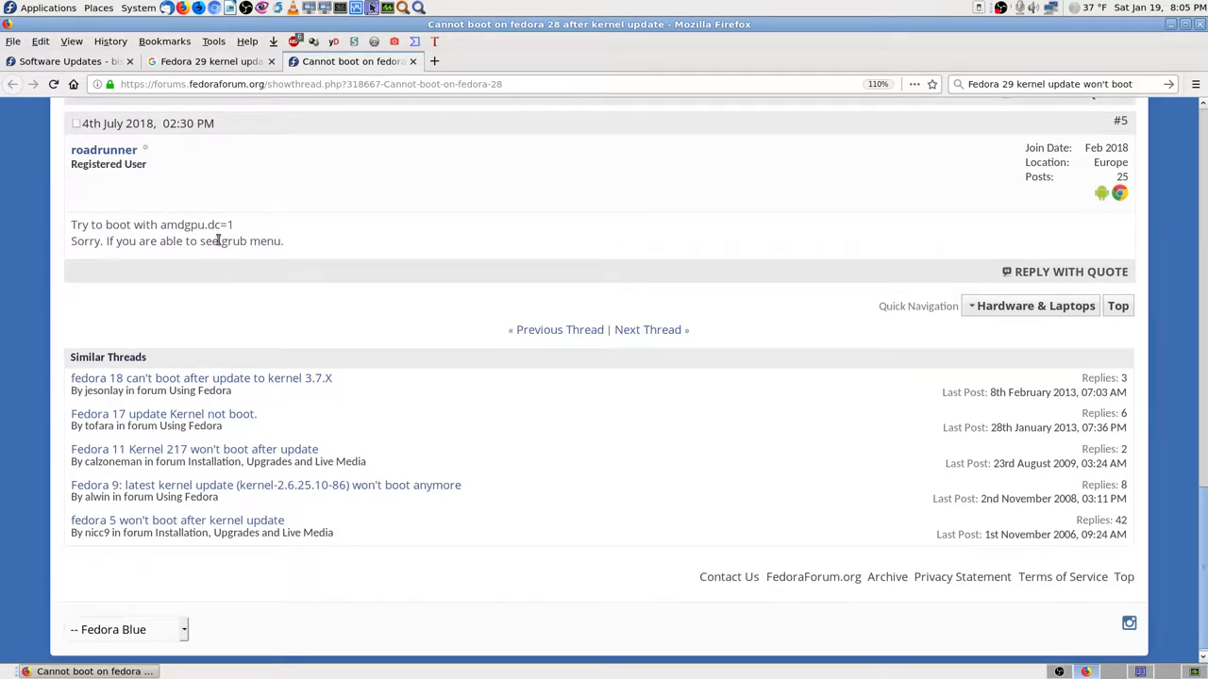
scroll(54, 354, "down", 1)
Open the related forum thread linked in reply #3 in a new tab and switch to it.
scroll(68, 349, "up", 6)
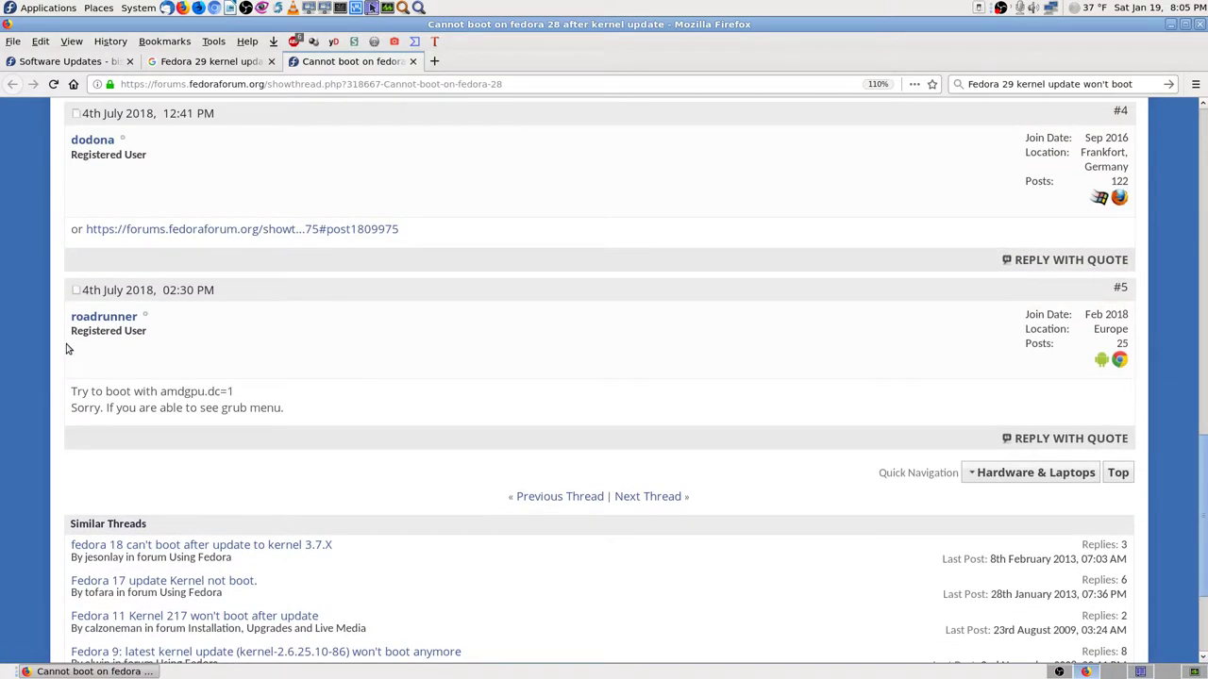
scroll(576, 325, "up", 1)
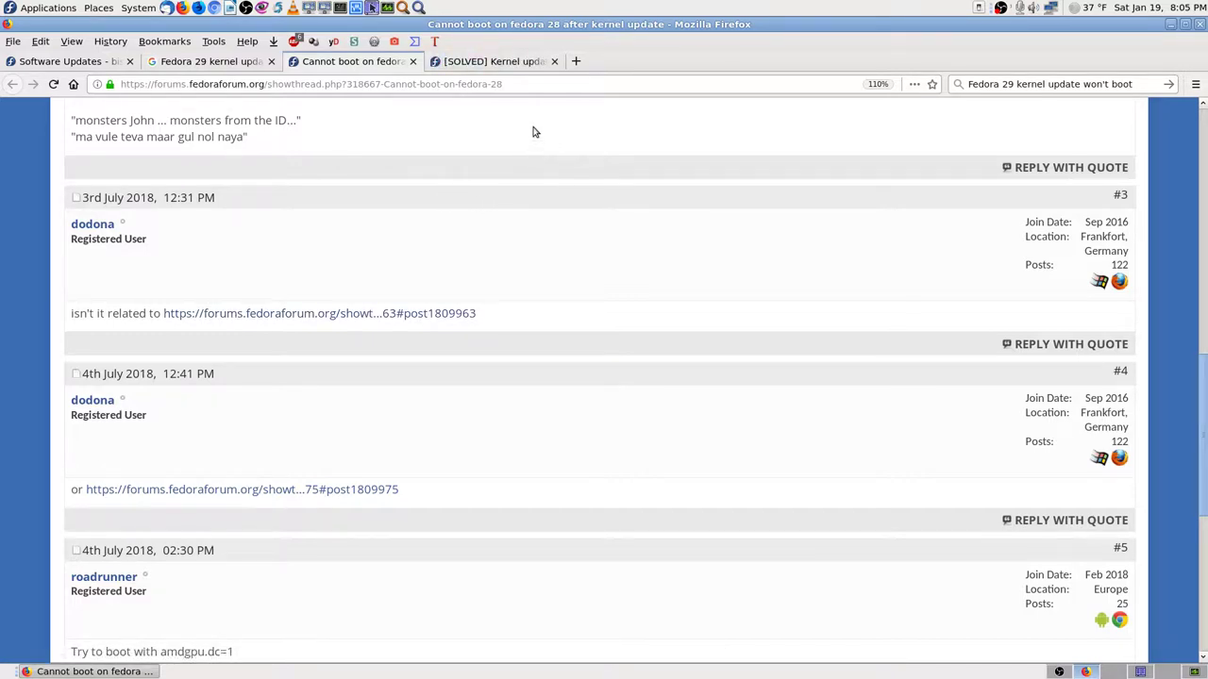
left_click(519, 66)
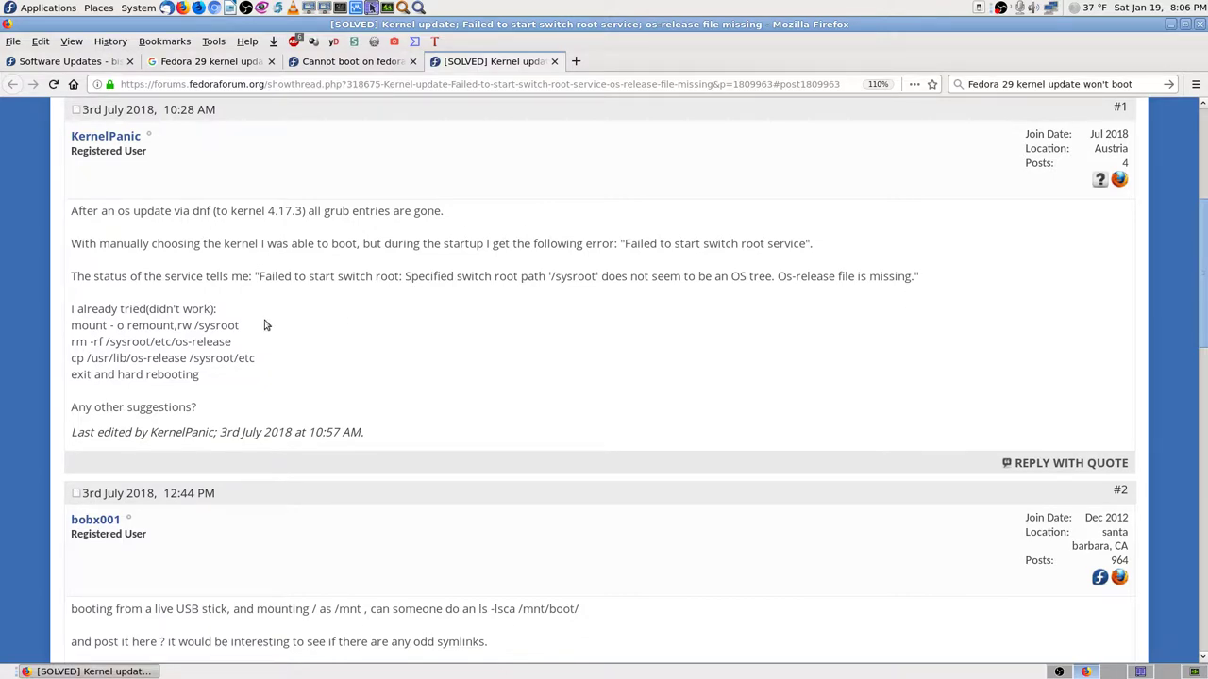
Read the replies in the solved kernel update thread and open the Red Hat Bugzilla report linked in reply #5.
scroll(368, 339, "down", 2)
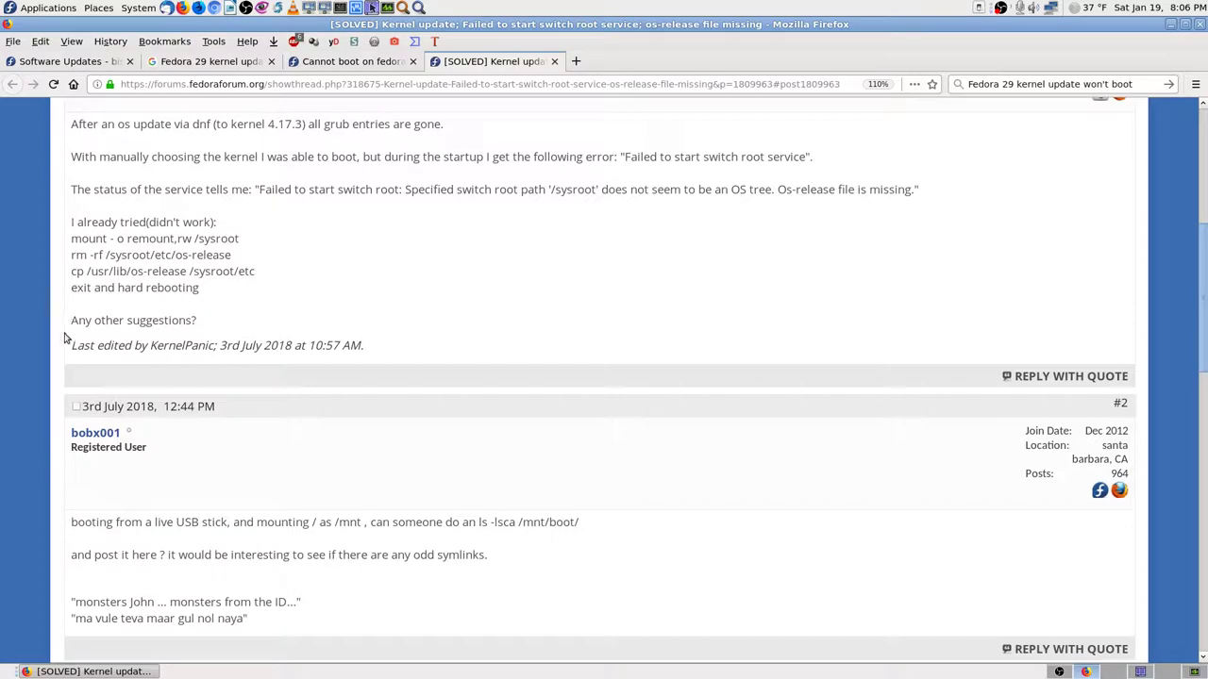
scroll(68, 325, "down", 6)
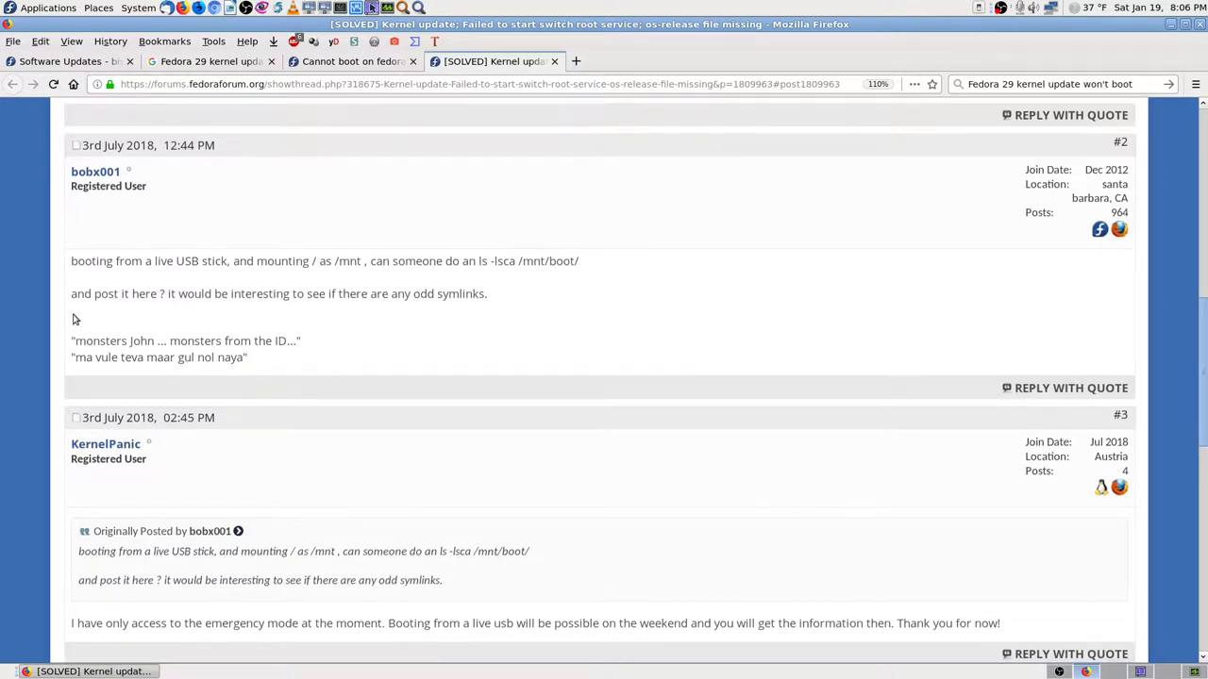
scroll(76, 319, "down", 2)
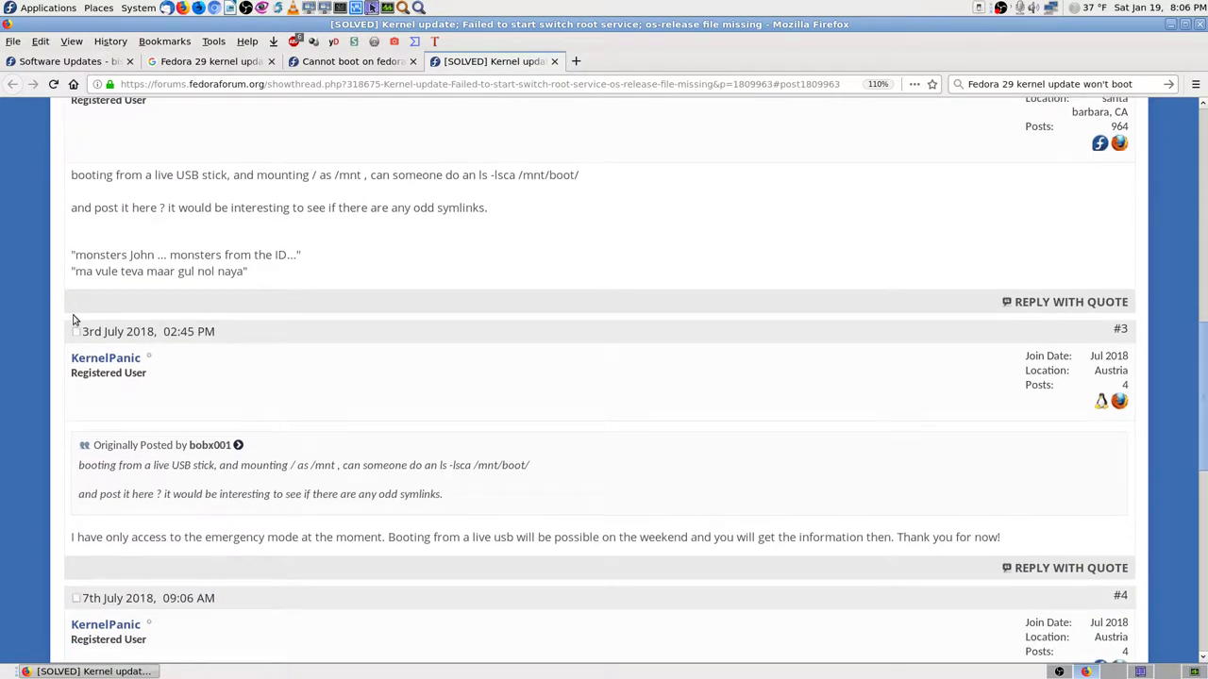
scroll(75, 321, "down", 4)
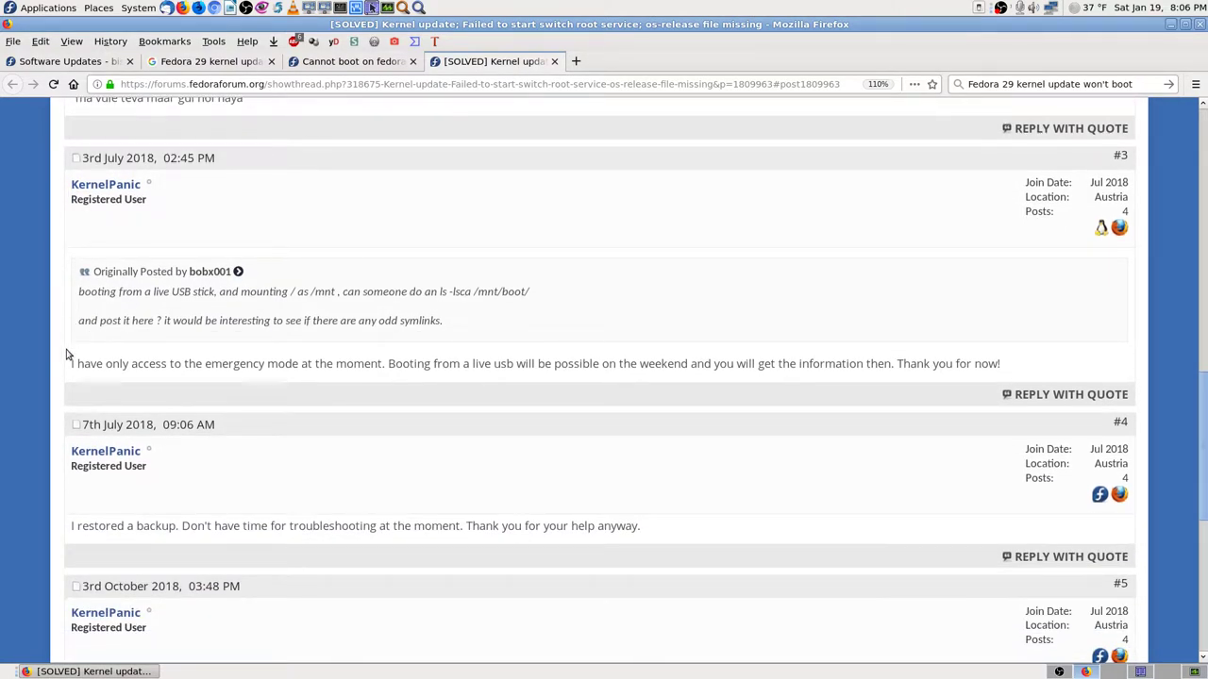
scroll(67, 355, "down", 2)
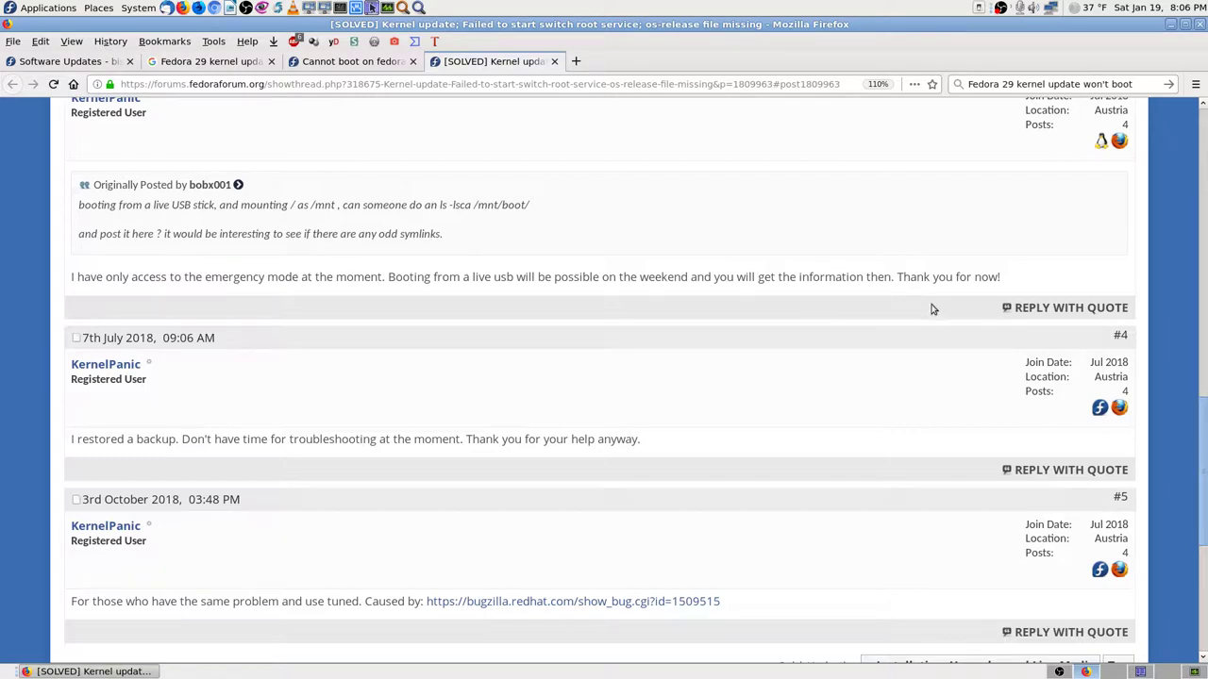
scroll(159, 427, "down", 3)
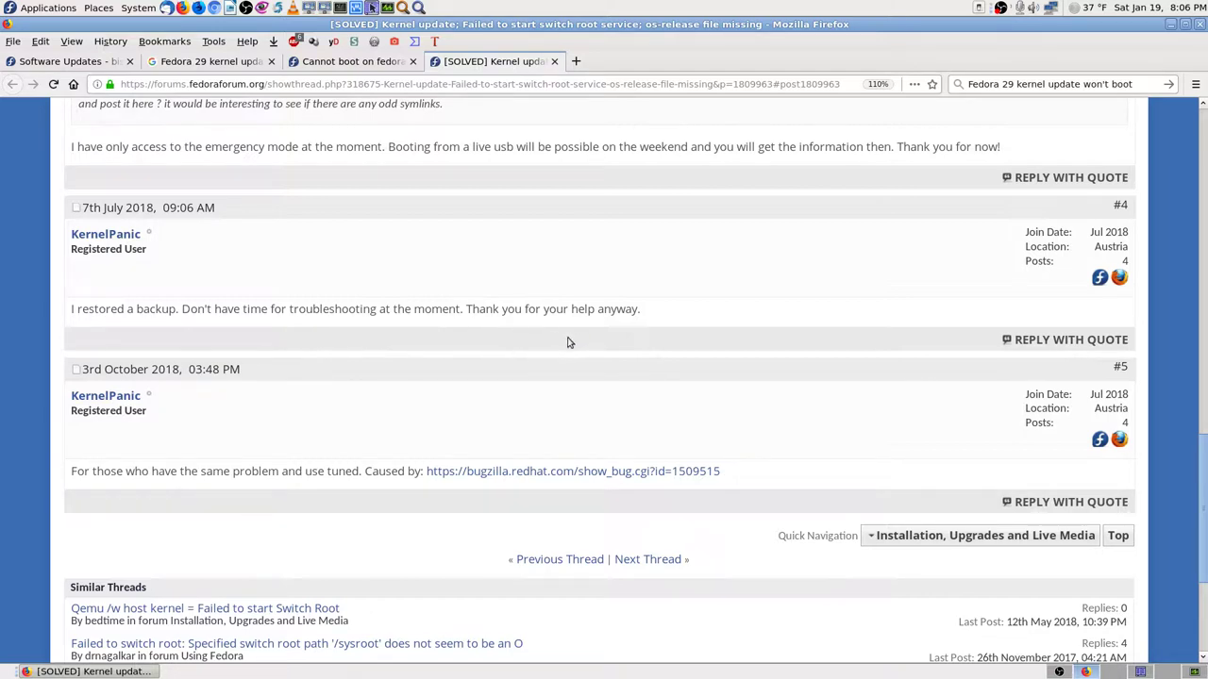
scroll(315, 427, "down", 2)
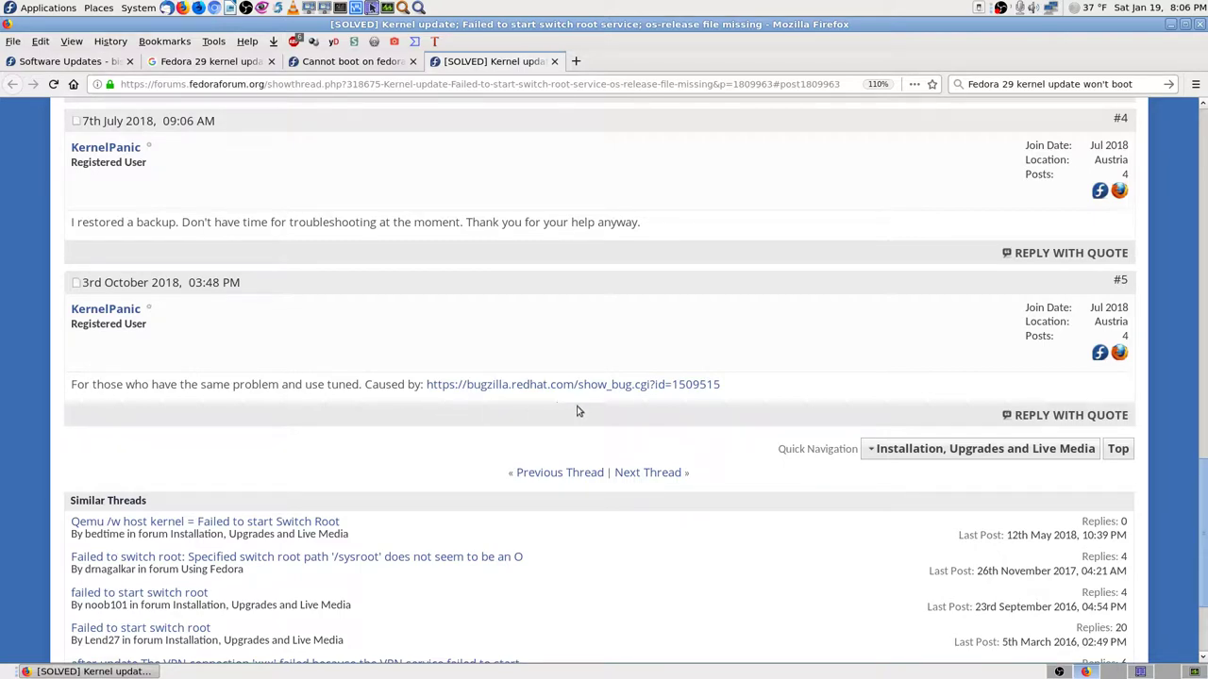
scroll(318, 419, "down", 2)
left_click(625, 299)
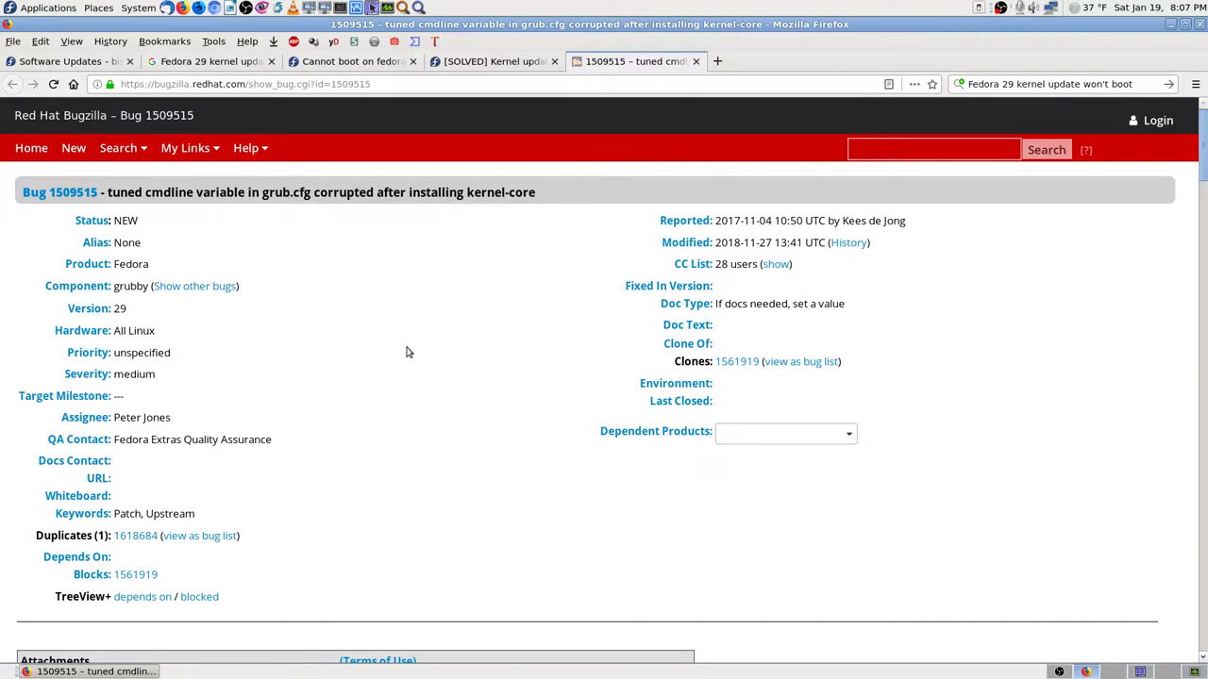
Bookmark the Bugzilla report on the corrupted tuned cmdline variable in the Fedora 29 Linux folder.
scroll(408, 352, "down", 6)
scroll(407, 352, "down", 3)
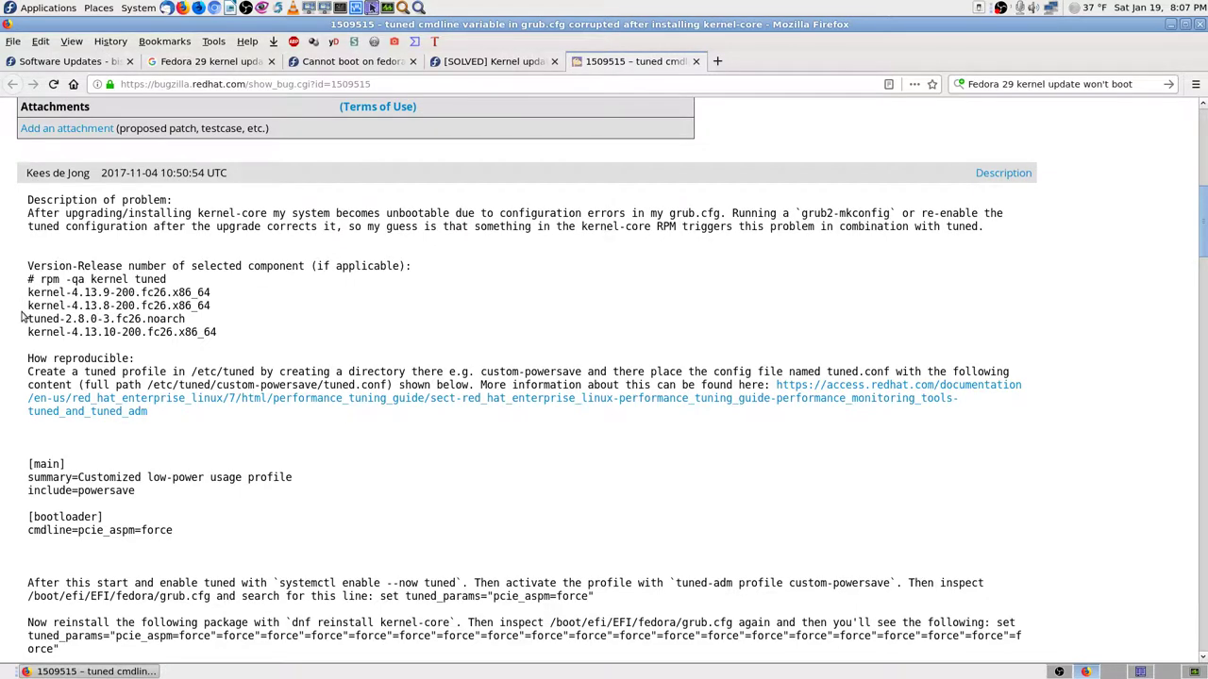
left_click(931, 84)
left_click(789, 286)
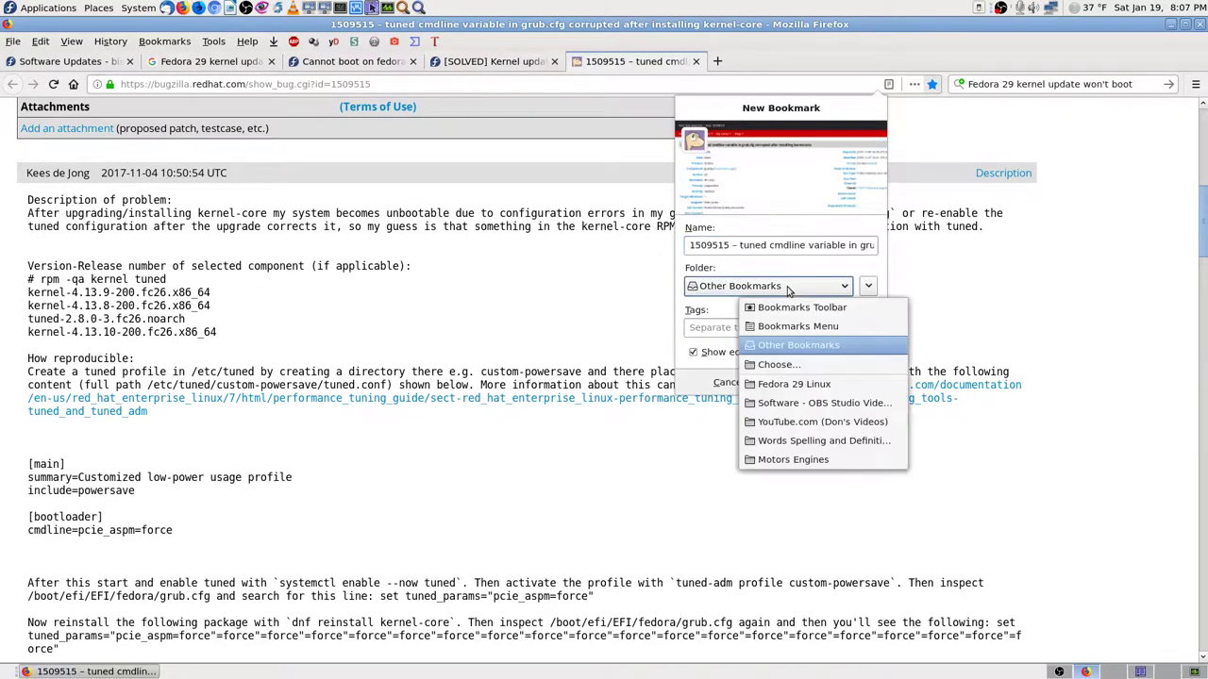
left_click(793, 384)
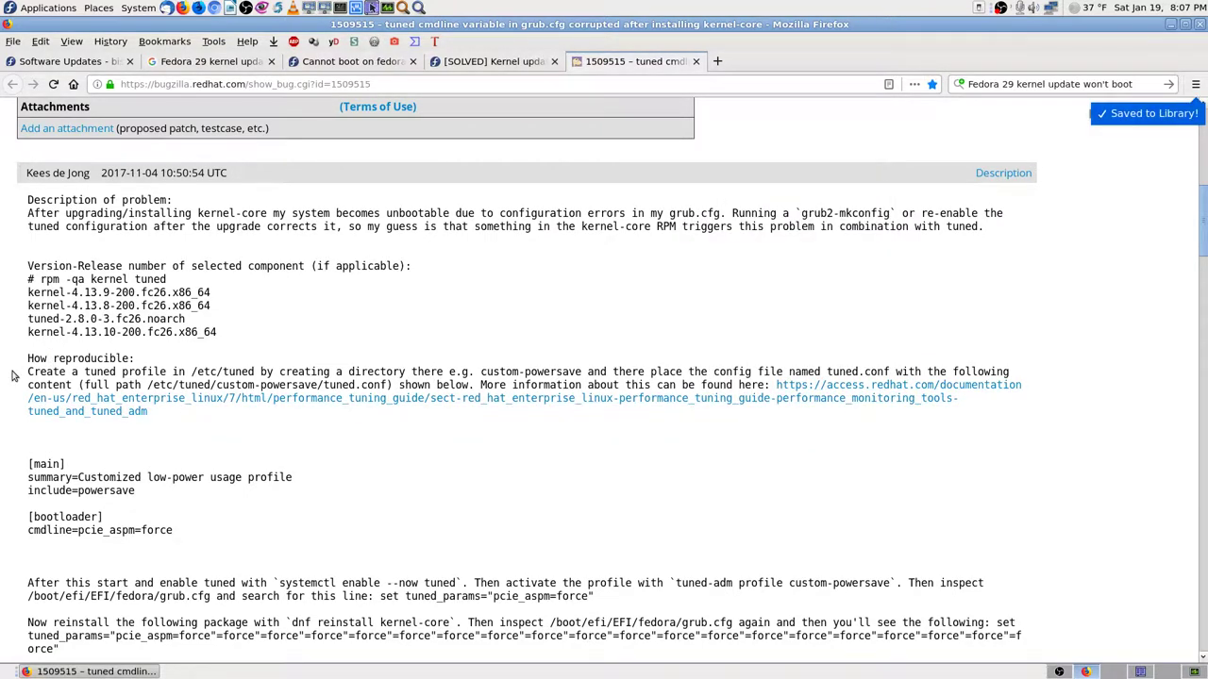
Examine the bug report's description, steps to reproduce and expected results for a way to repair grub.cfg.
scroll(13, 375, "down", 2)
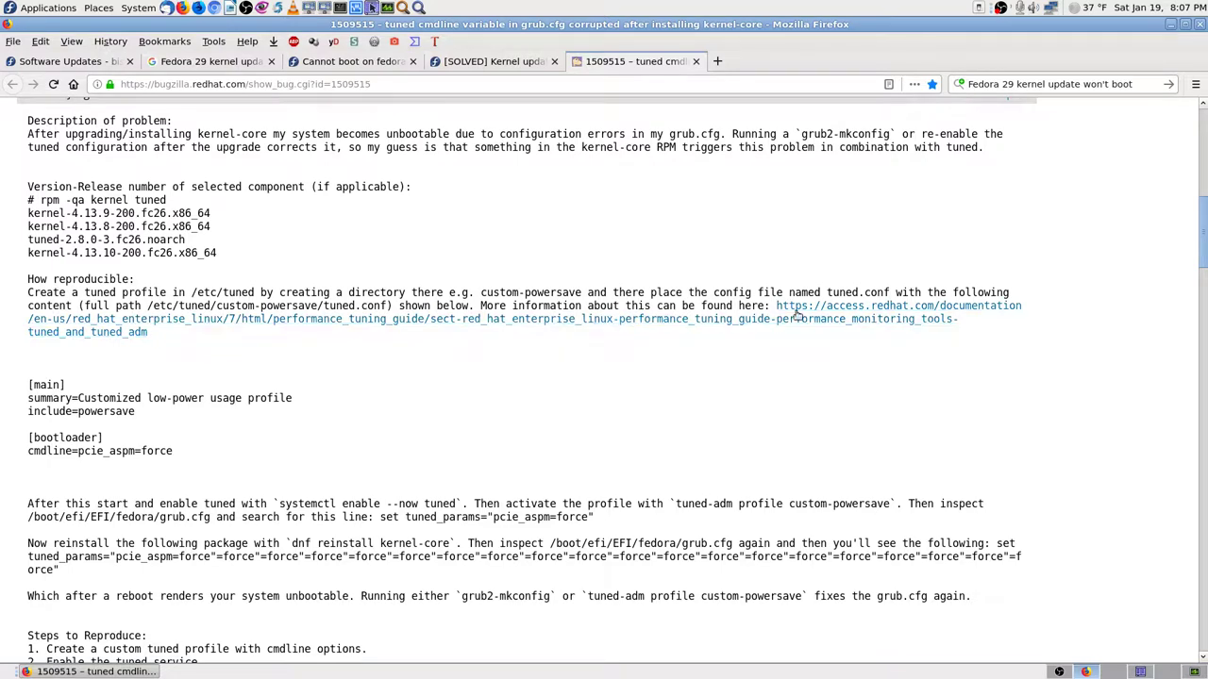
scroll(35, 424, "down", 4)
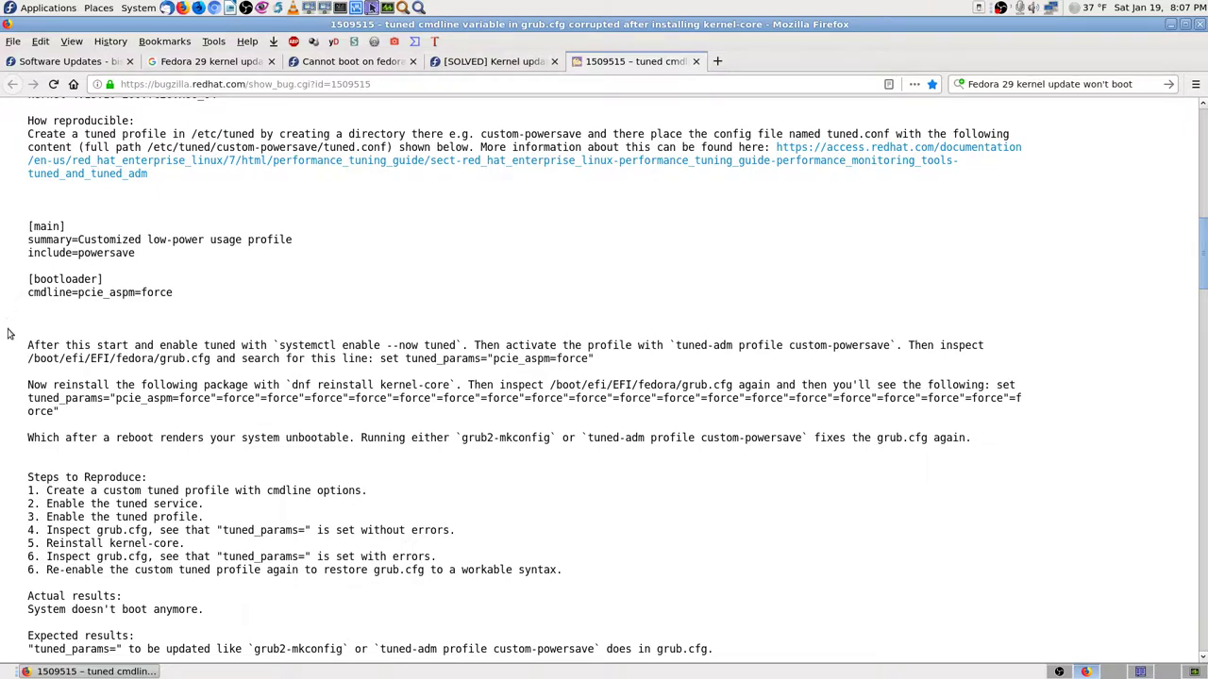
scroll(8, 333, "down", 4)
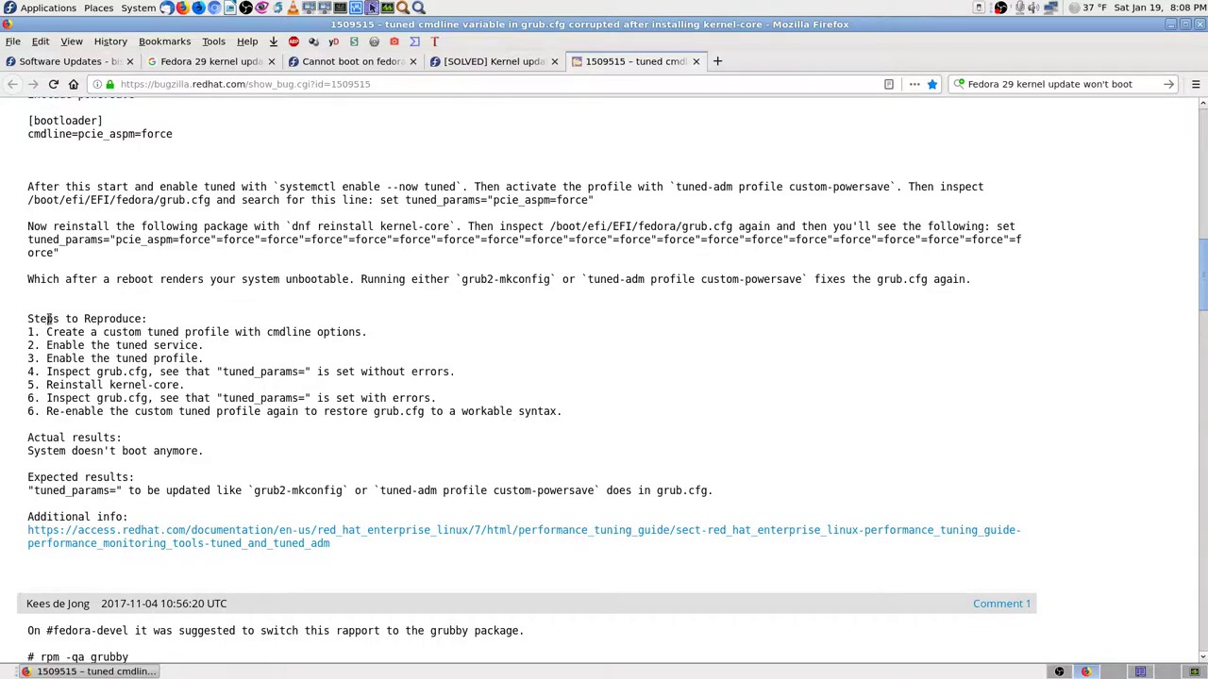
scroll(47, 319, "down", 2)
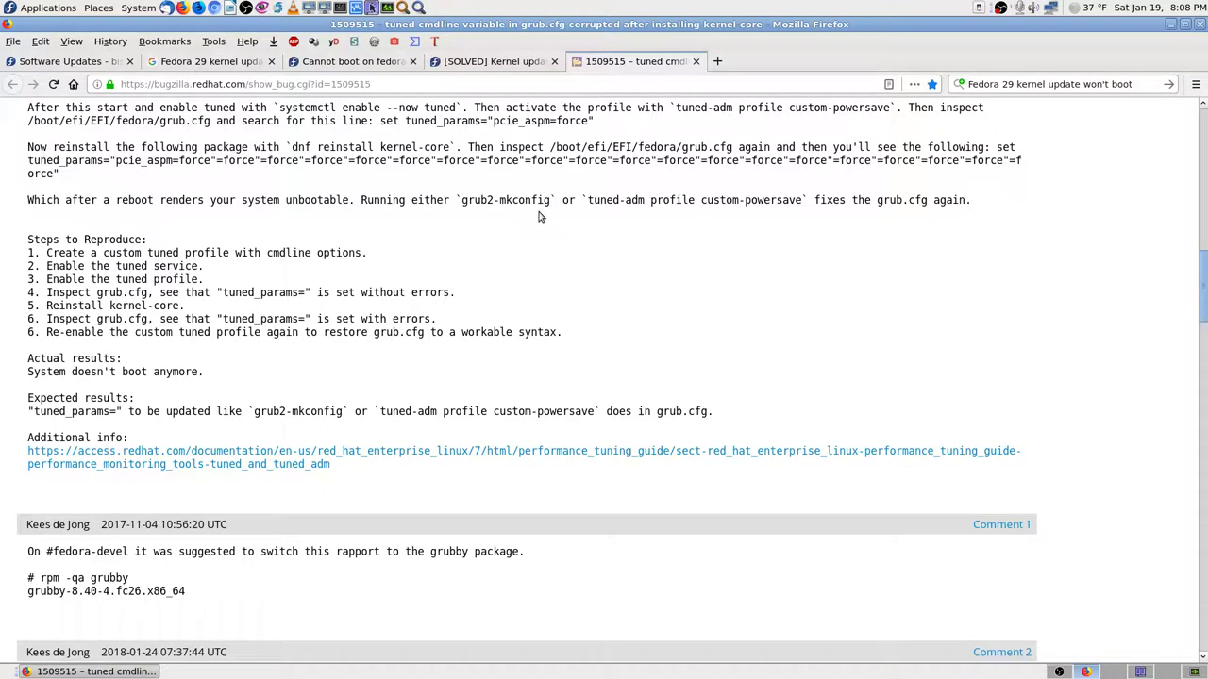
Highlight the bug report's sentence about grub2-mkconfig or tuned-adm profile custom-powersave fixing grub.cfg.
left_click_drag(461, 200, 781, 216)
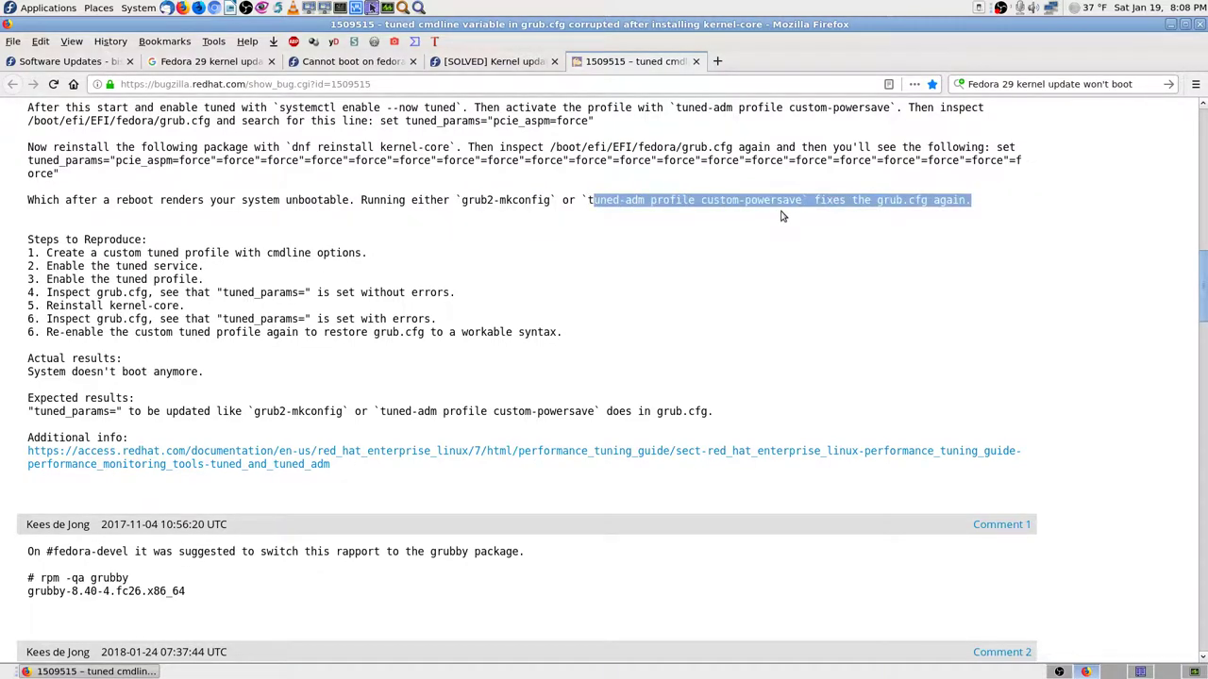
left_click(937, 233)
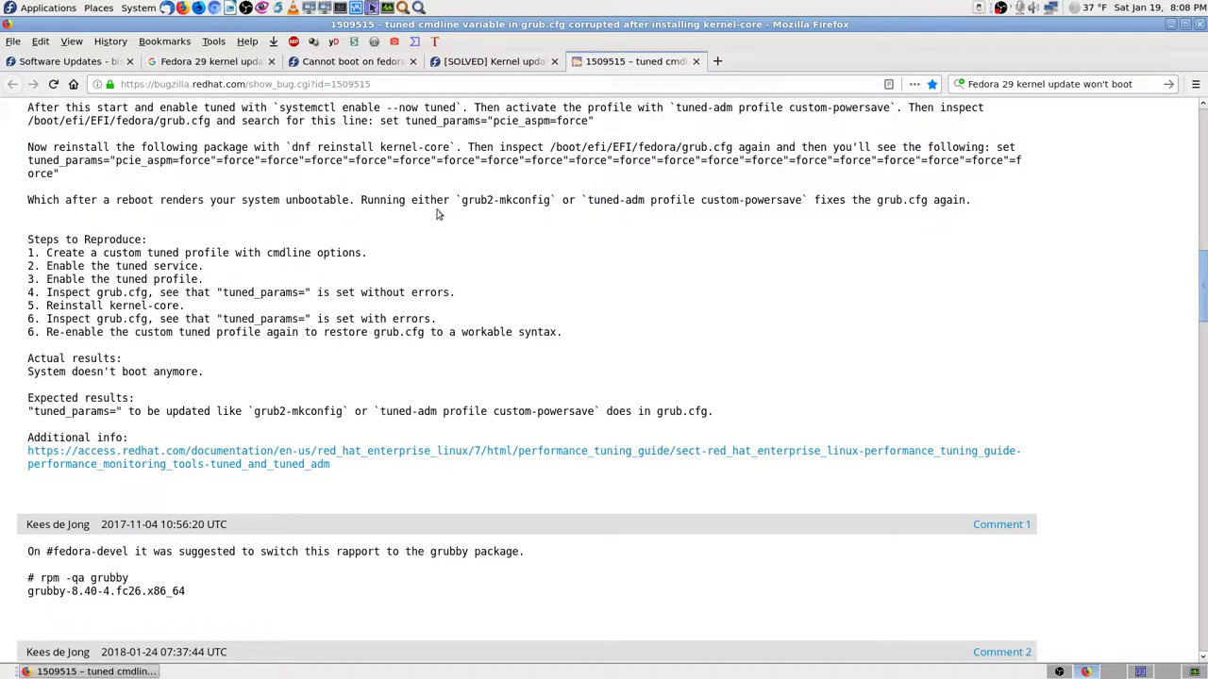
mouse_move(22, 198)
left_mouse_down()
mouse_move(1086, 210)
mouse_move(1000, 219)
mouse_move(713, 203)
mouse_move(19, 223)
mouse_move(21, 203)
left_mouse_up()
left_click(1000, 219)
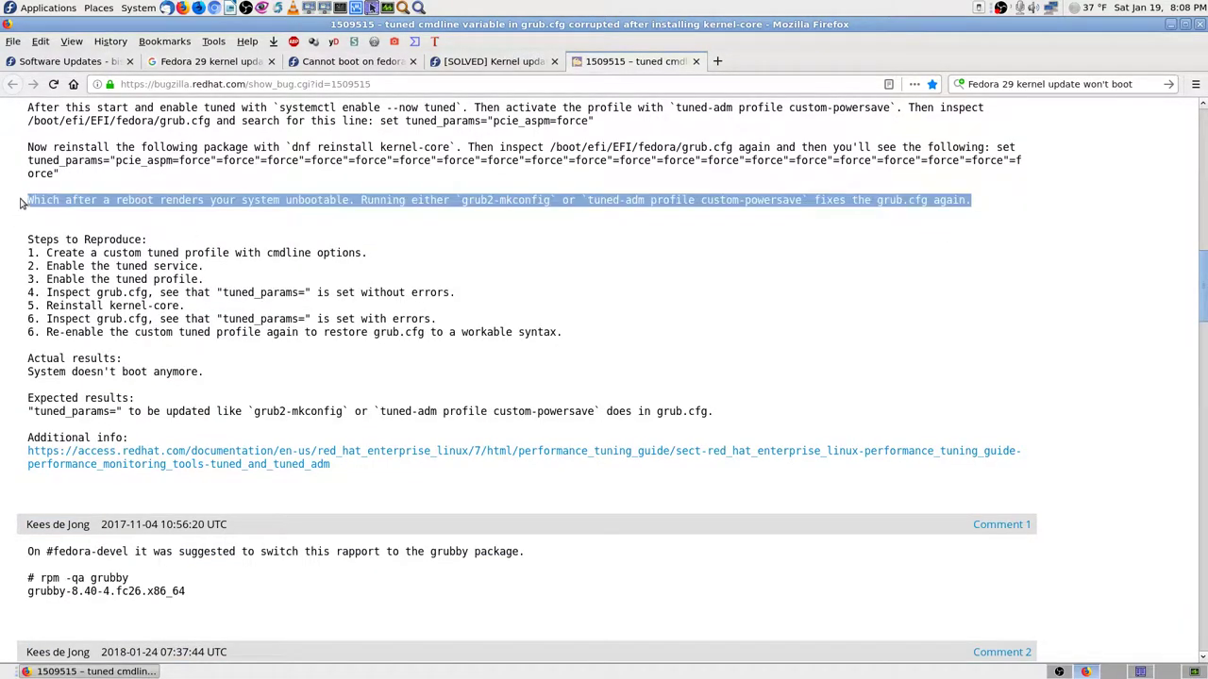
Capture a screenshot of the highlighted fix and reproduction steps, saving it in the ScreenShots Lenovo i5 Fedora 28 folder.
scroll(72, 288, "down", 3)
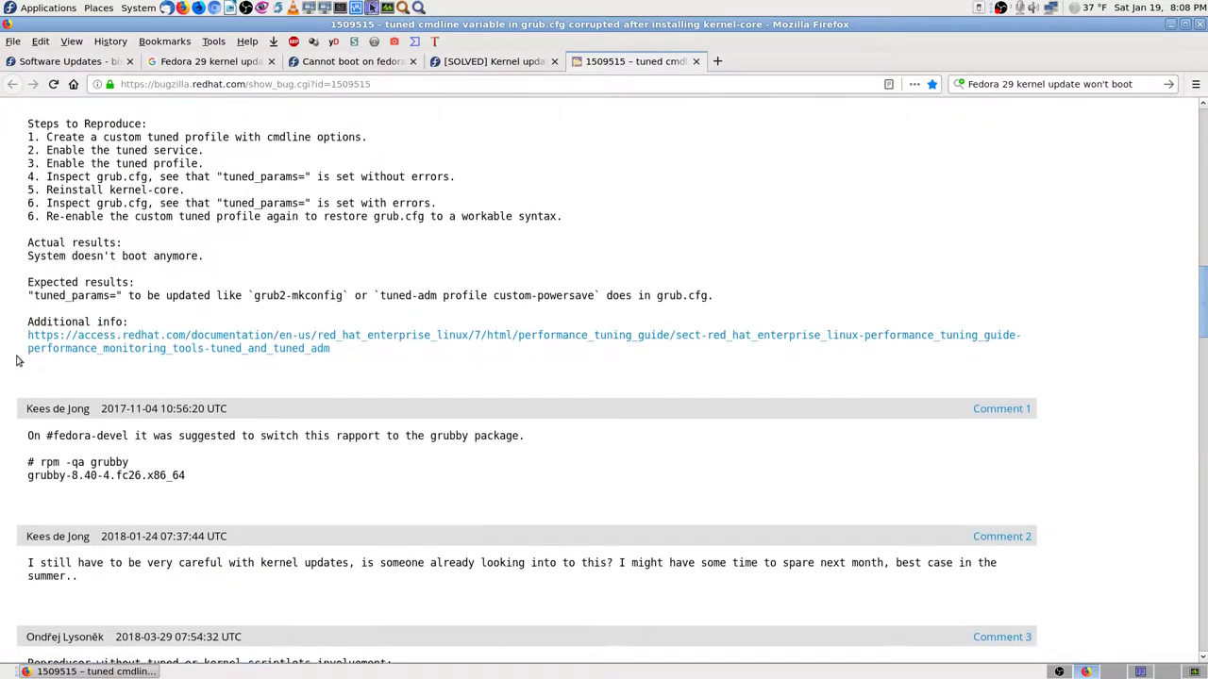
scroll(485, 273, "up", 4)
left_click(1203, 185)
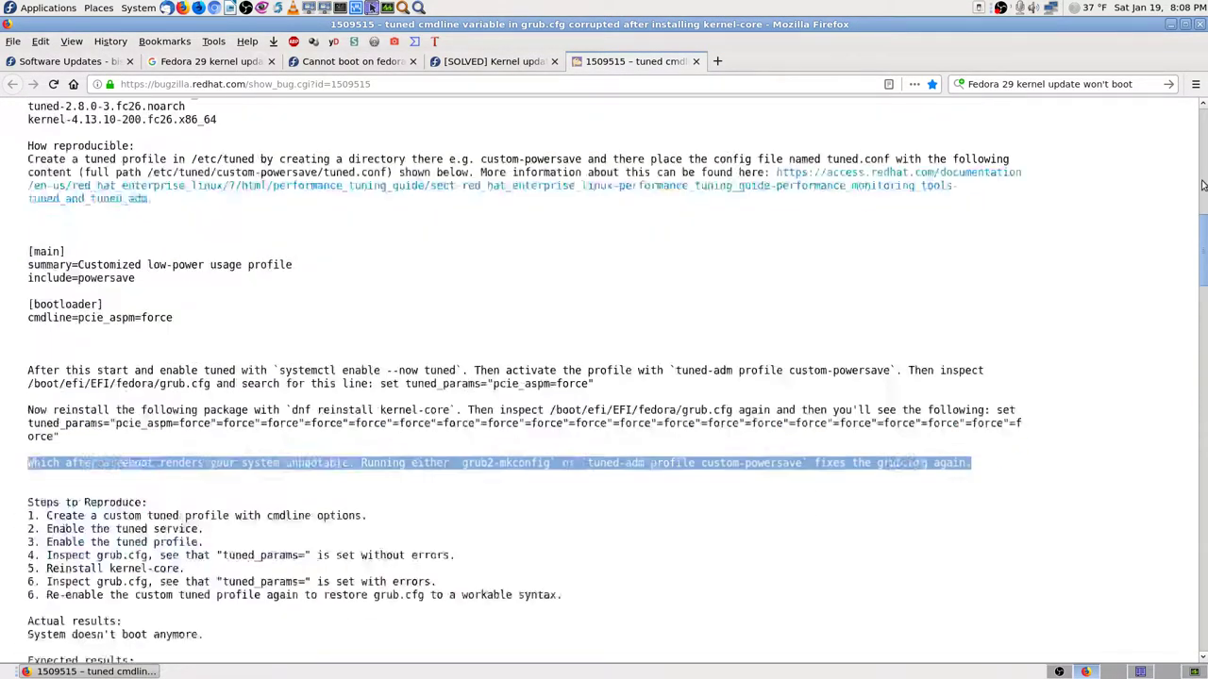
scroll(672, 448, "down", 5)
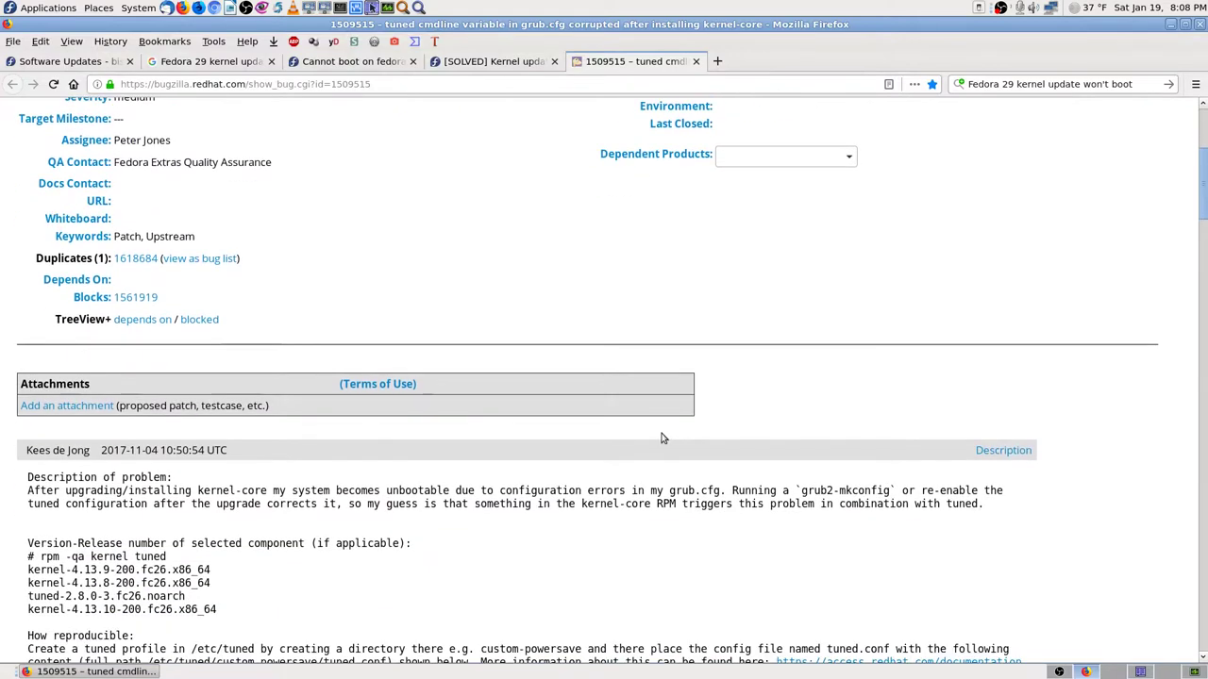
scroll(658, 429, "down", 4)
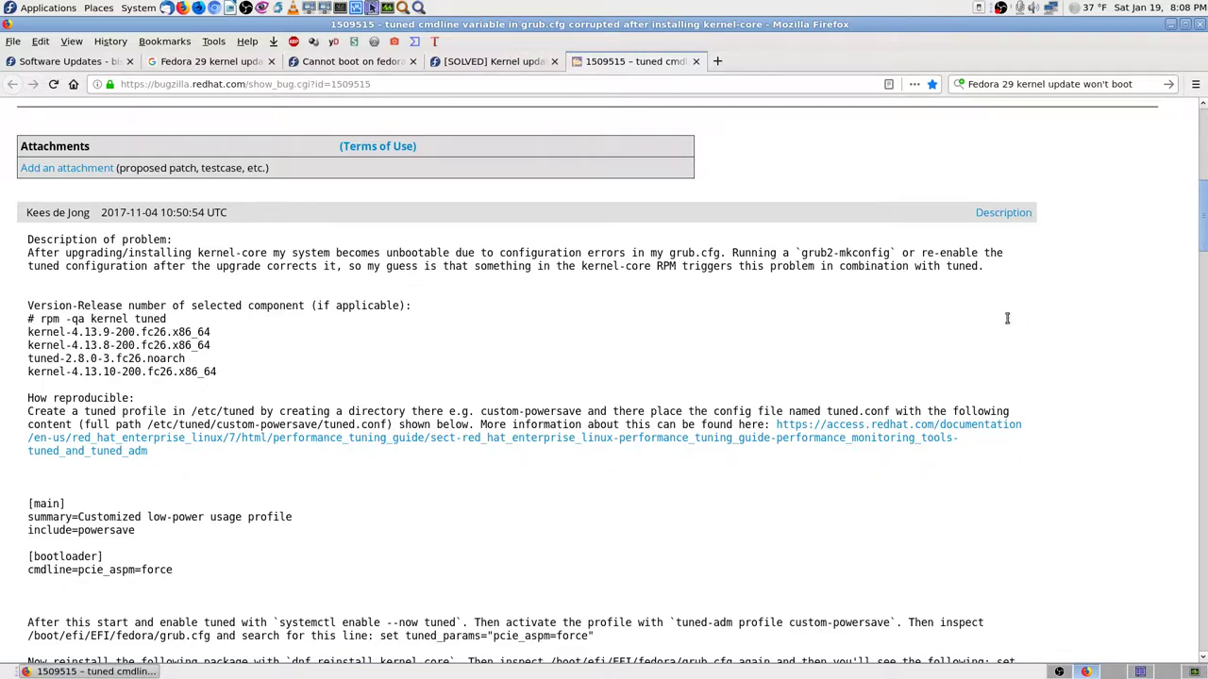
scroll(1135, 415, "down", 5)
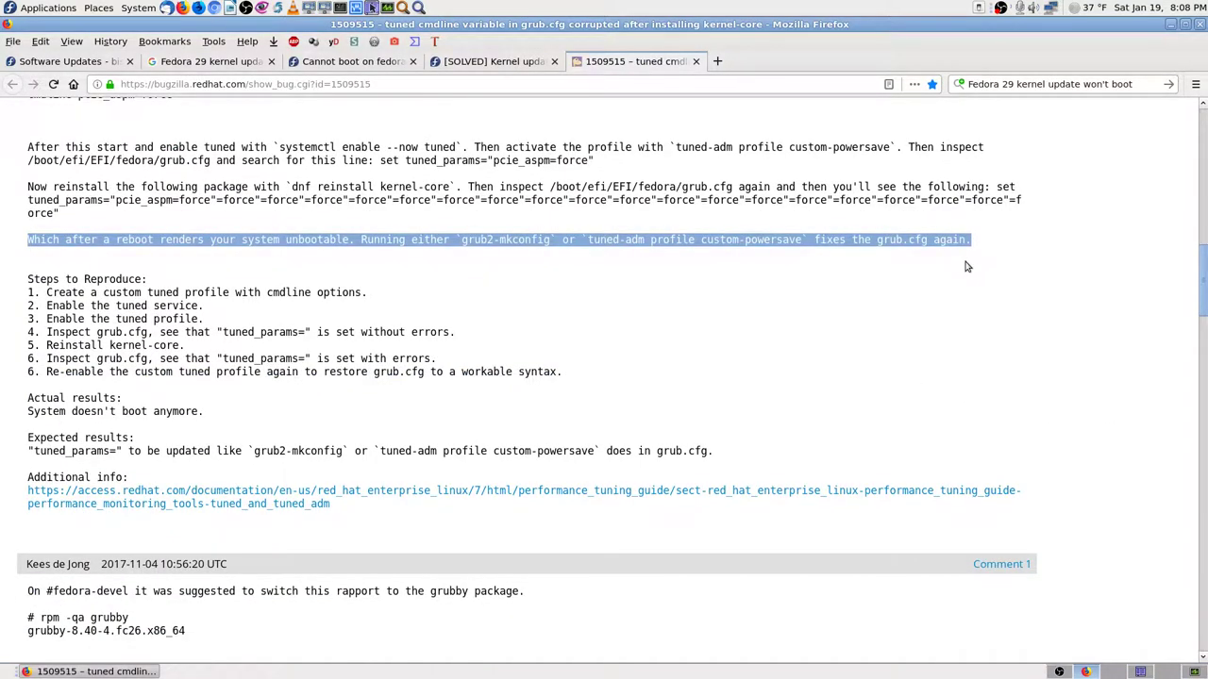
key("Print")
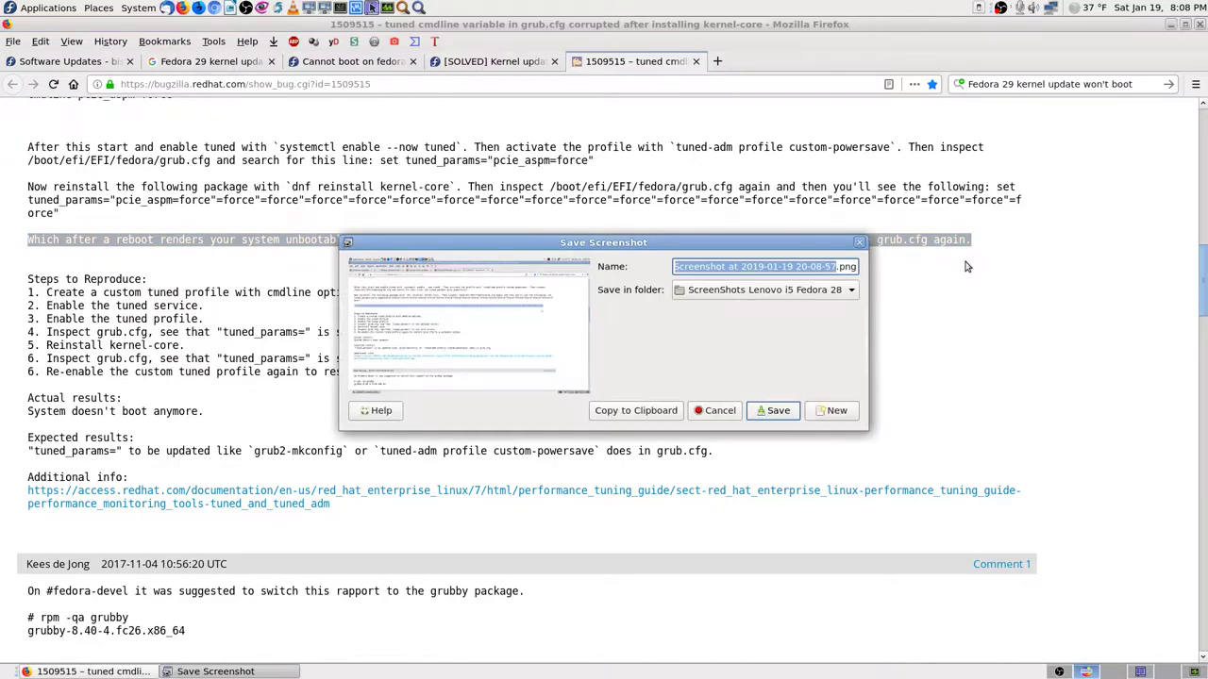
key("Return")
Read comments 1 to 17 of the bug report for affected Fedora releases, grubby details and any available fix.
scroll(964, 274, "down", 1)
scroll(965, 273, "down", 1)
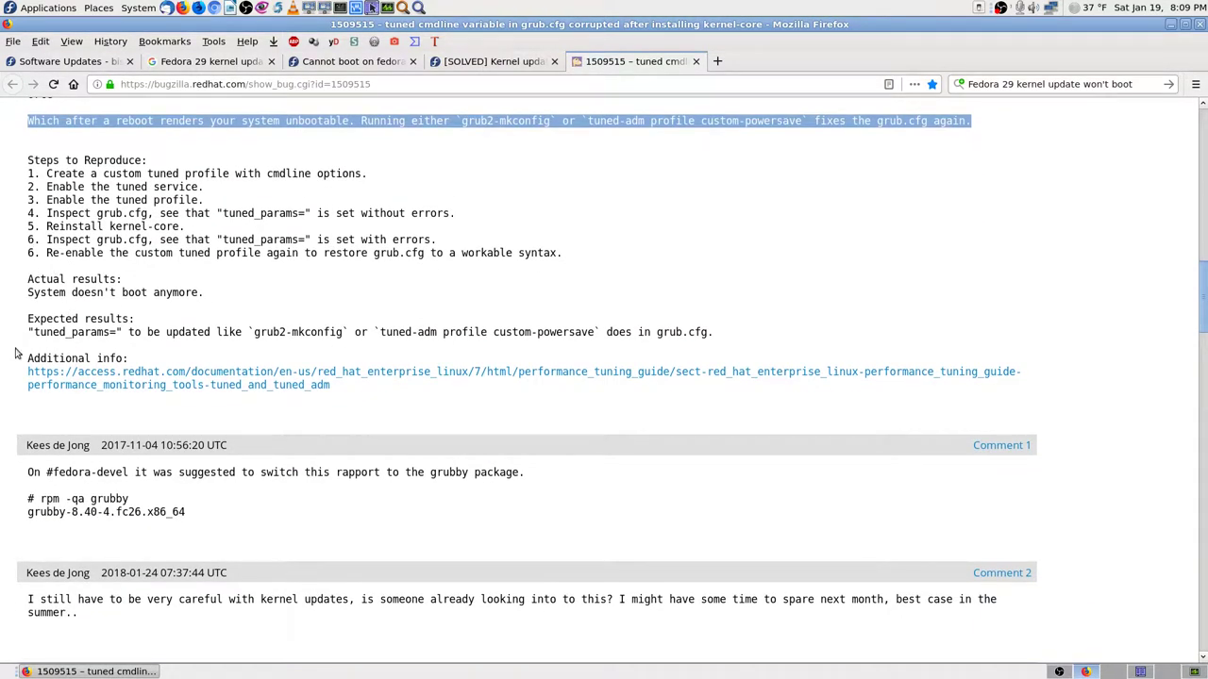
scroll(26, 374, "down", 1)
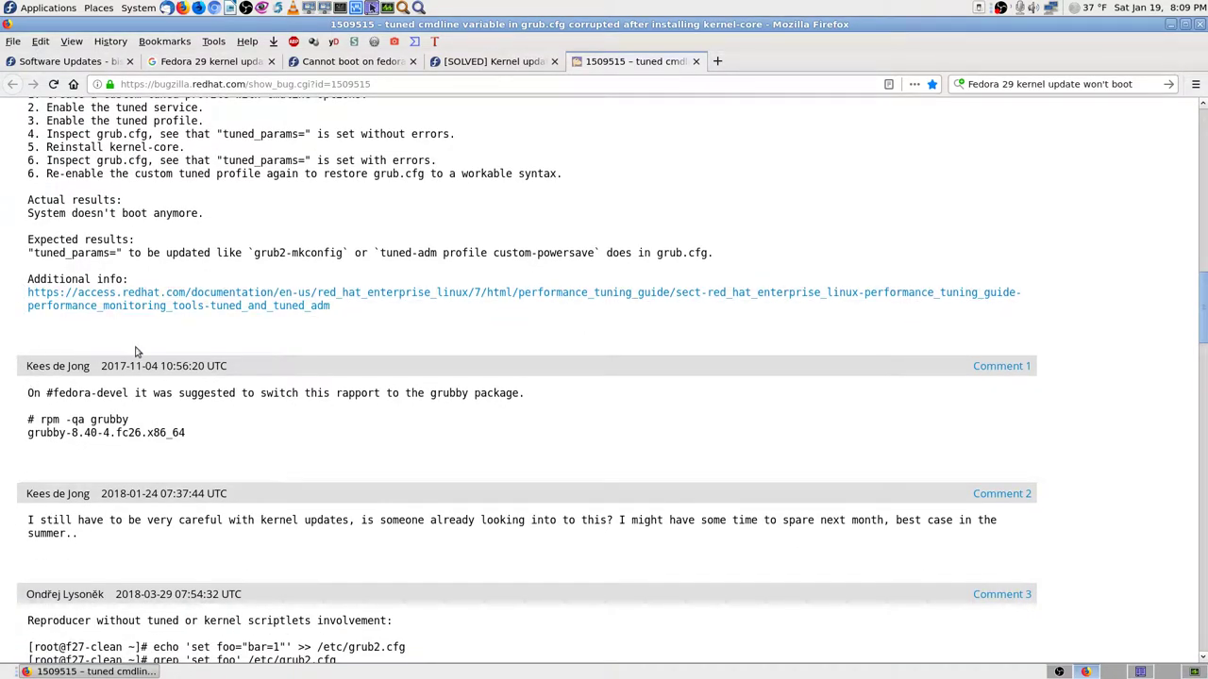
scroll(26, 451, "down", 2)
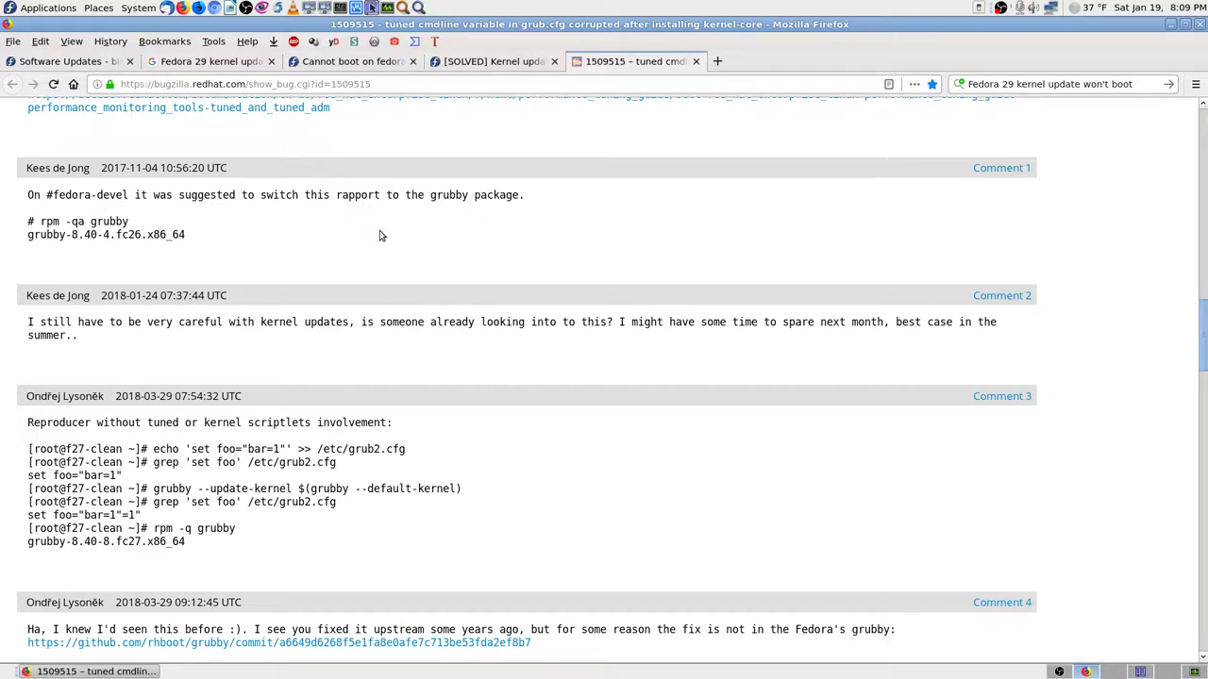
scroll(546, 422, "down", 3)
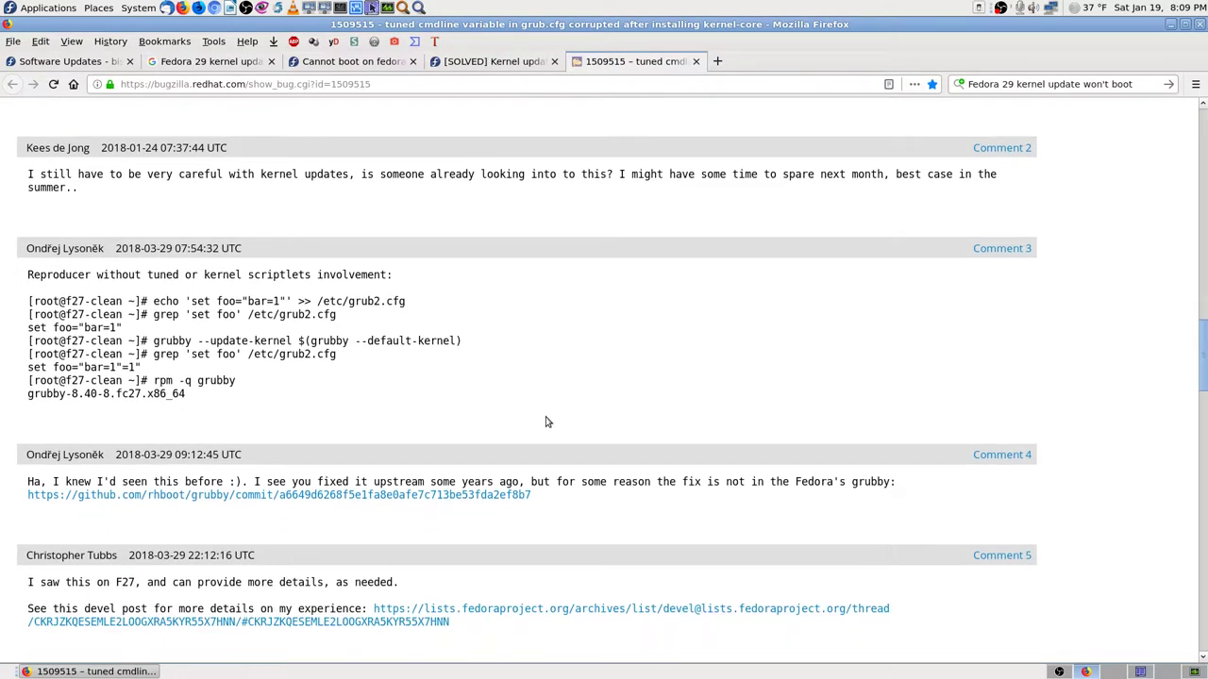
scroll(545, 422, "down", 2)
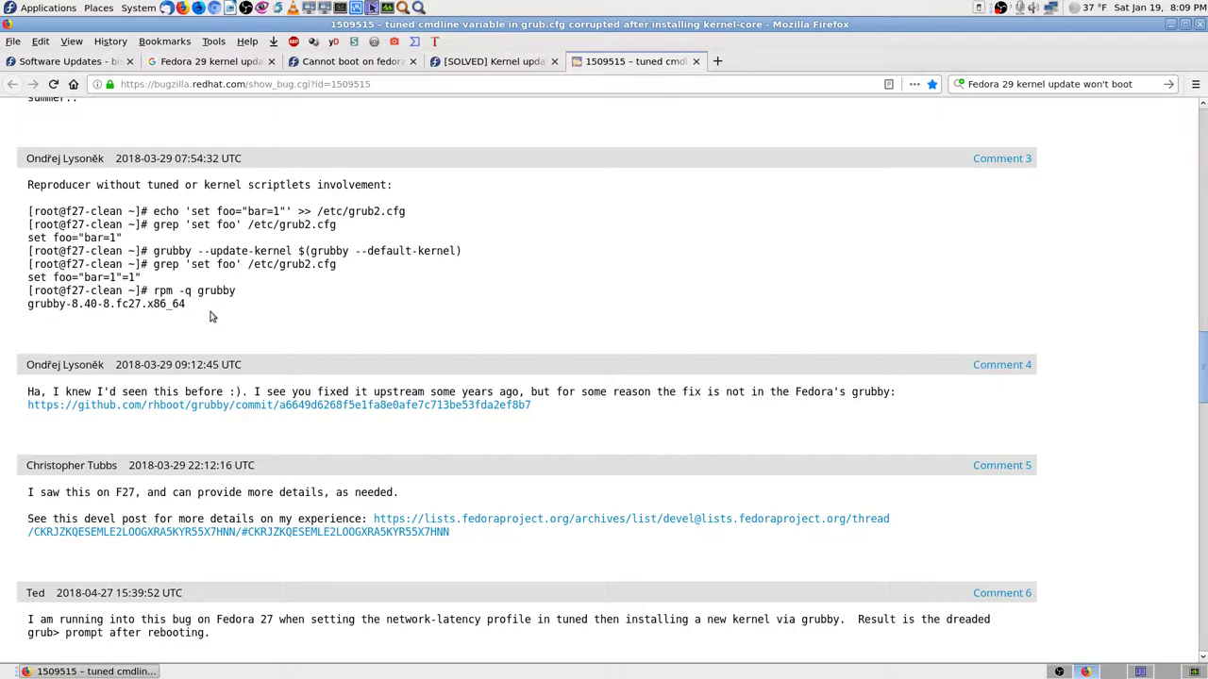
scroll(47, 351, "down", 2)
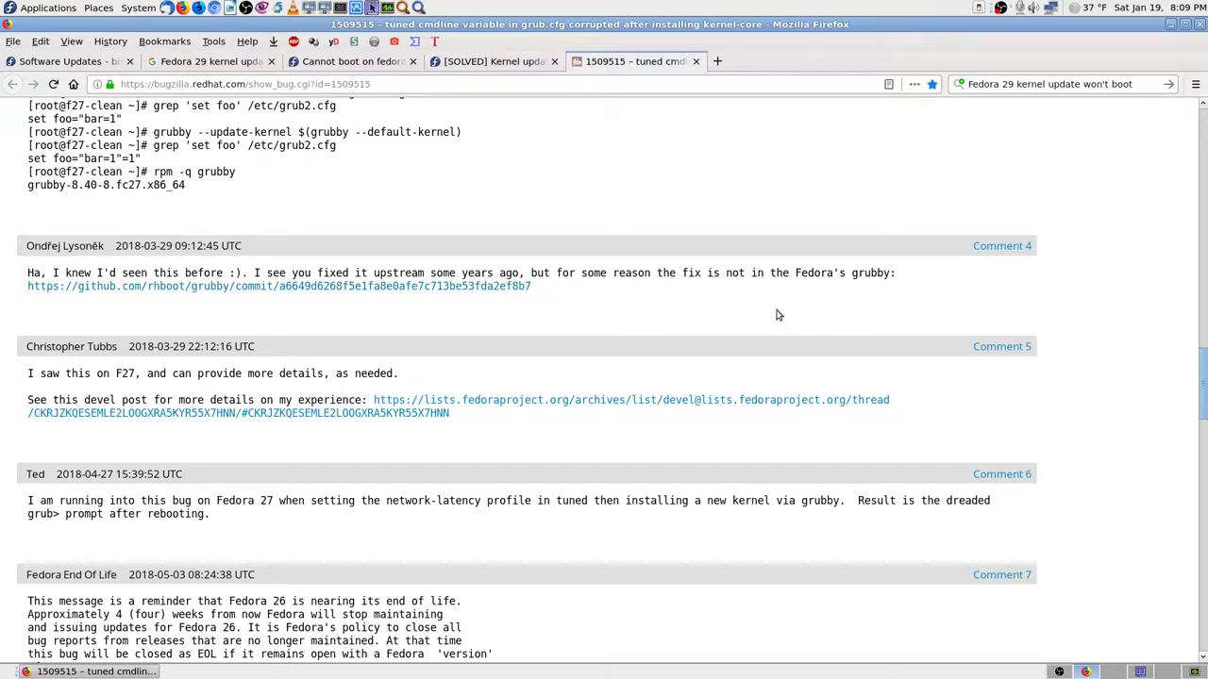
scroll(778, 315, "down", 2)
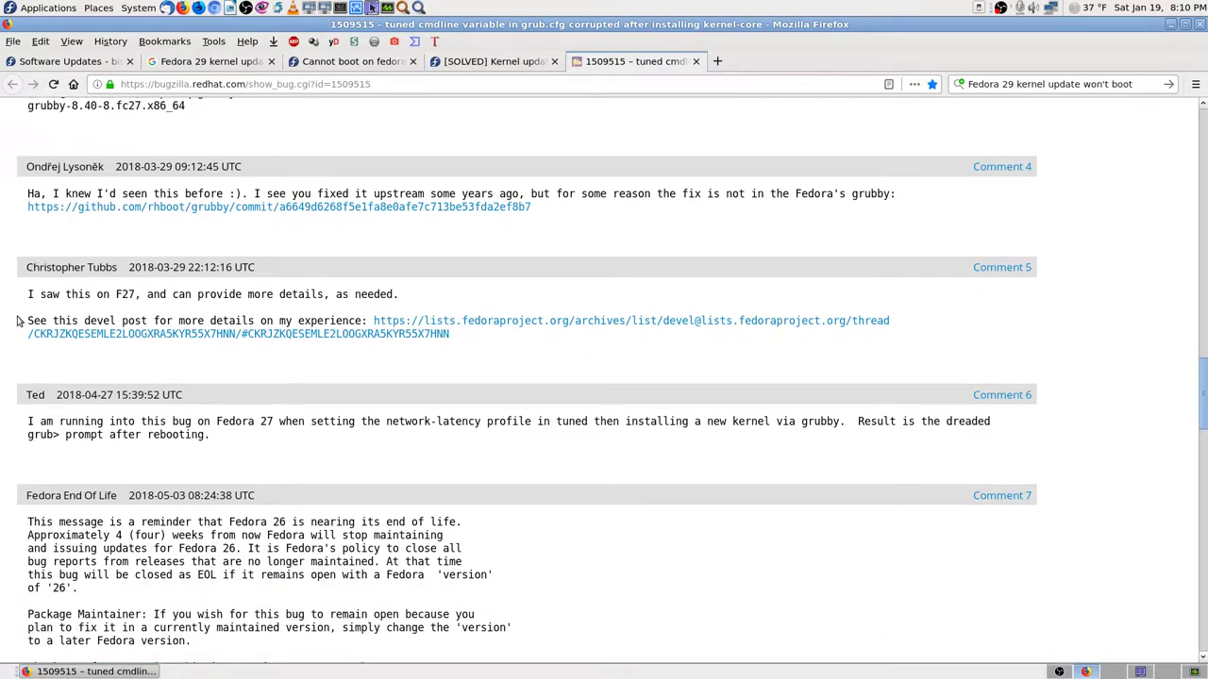
scroll(13, 355, "down", 3)
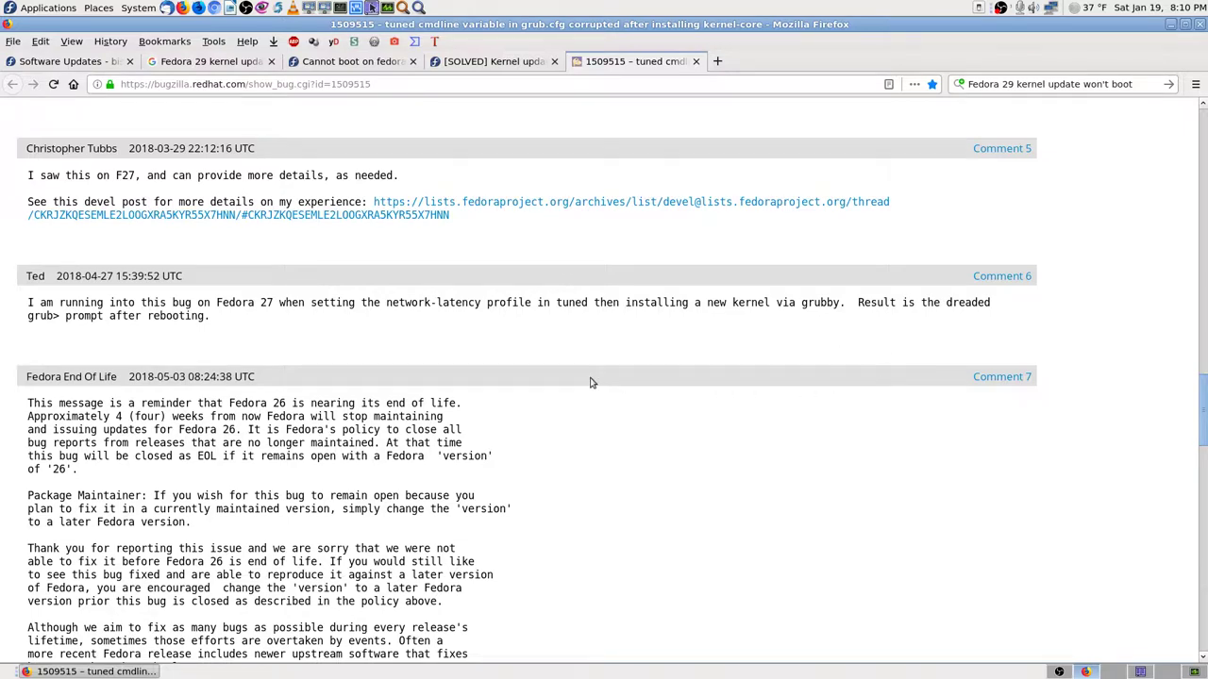
scroll(635, 396, "down", 3)
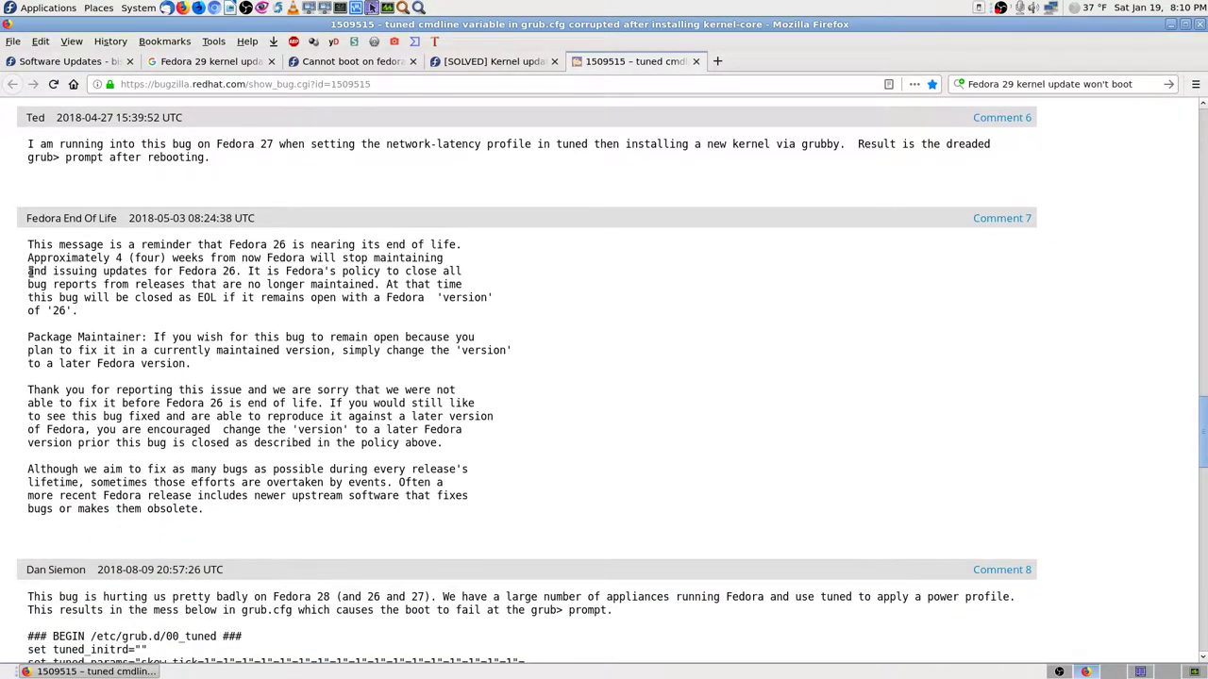
scroll(30, 270, "down", 7)
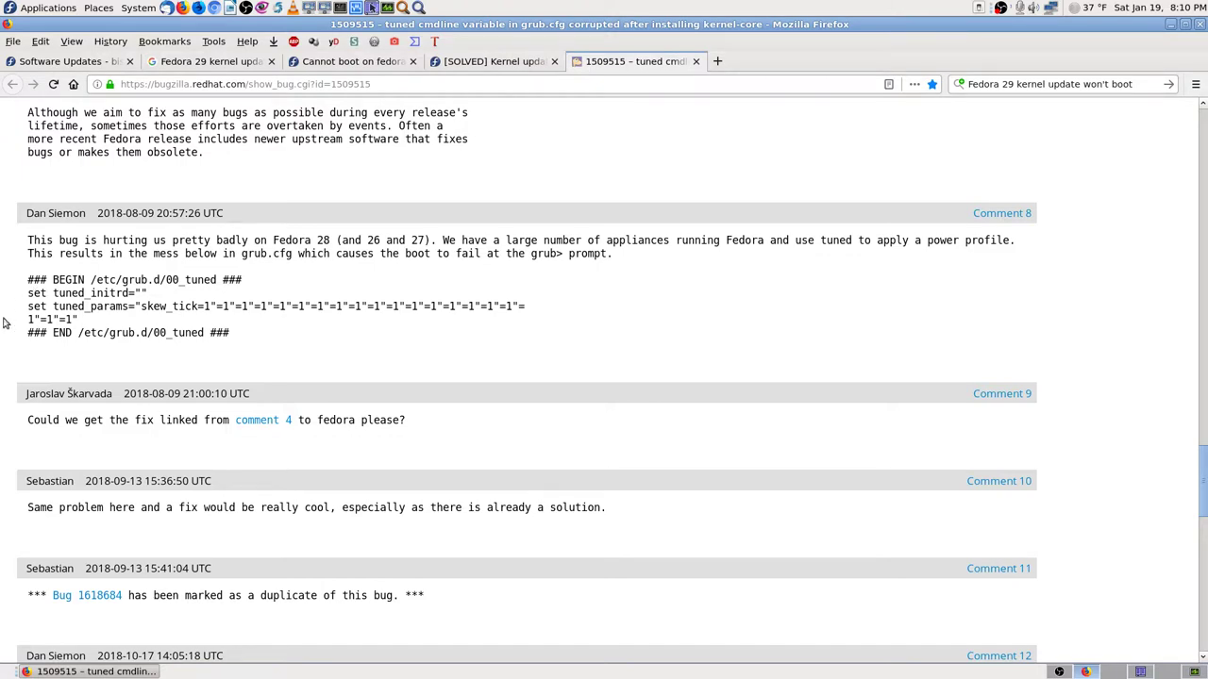
scroll(5, 323, "down", 3)
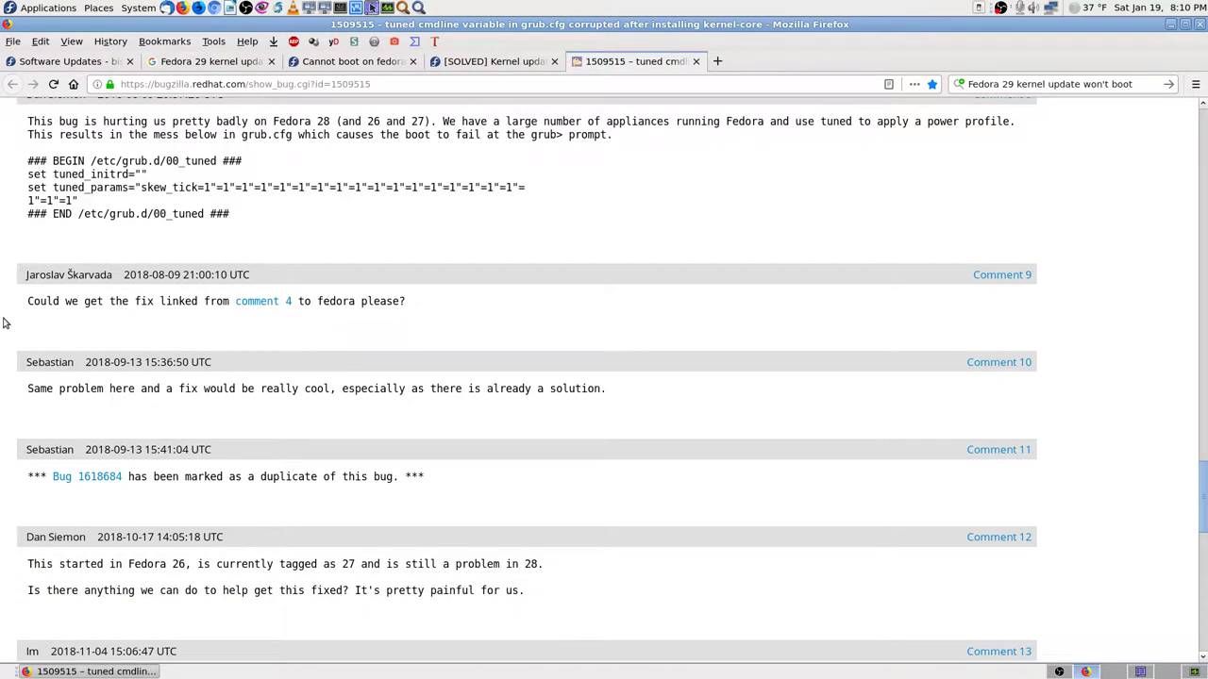
scroll(4, 322, "down", 4)
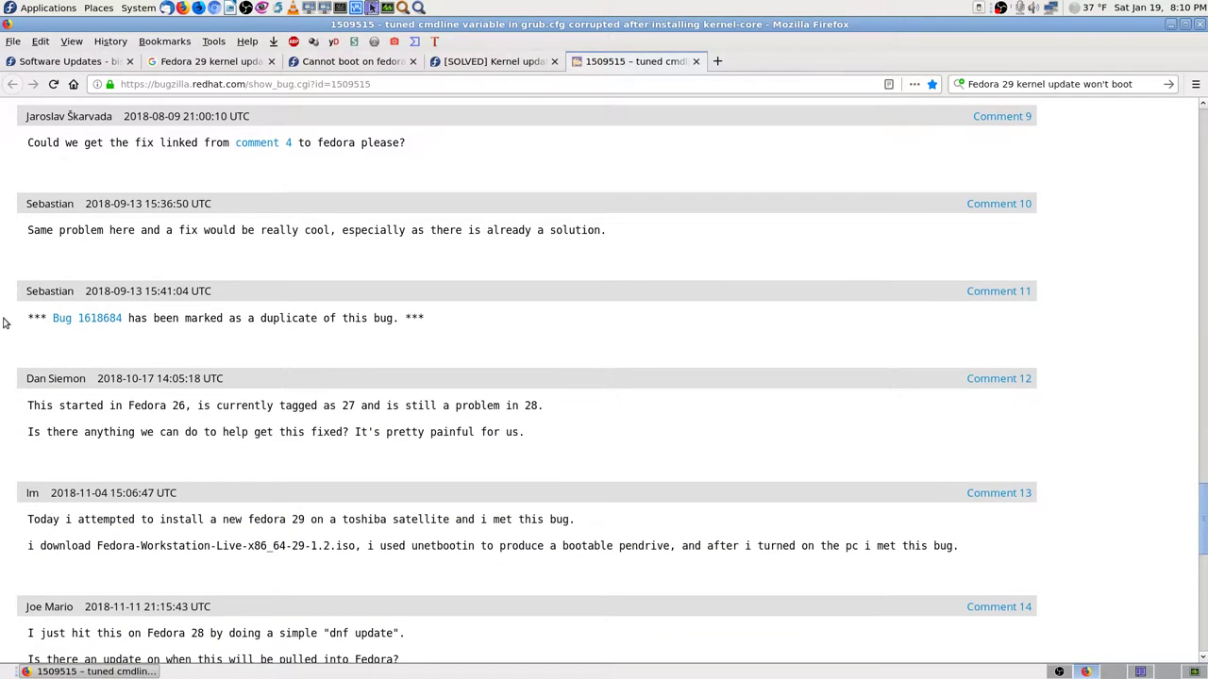
scroll(4, 323, "down", 3)
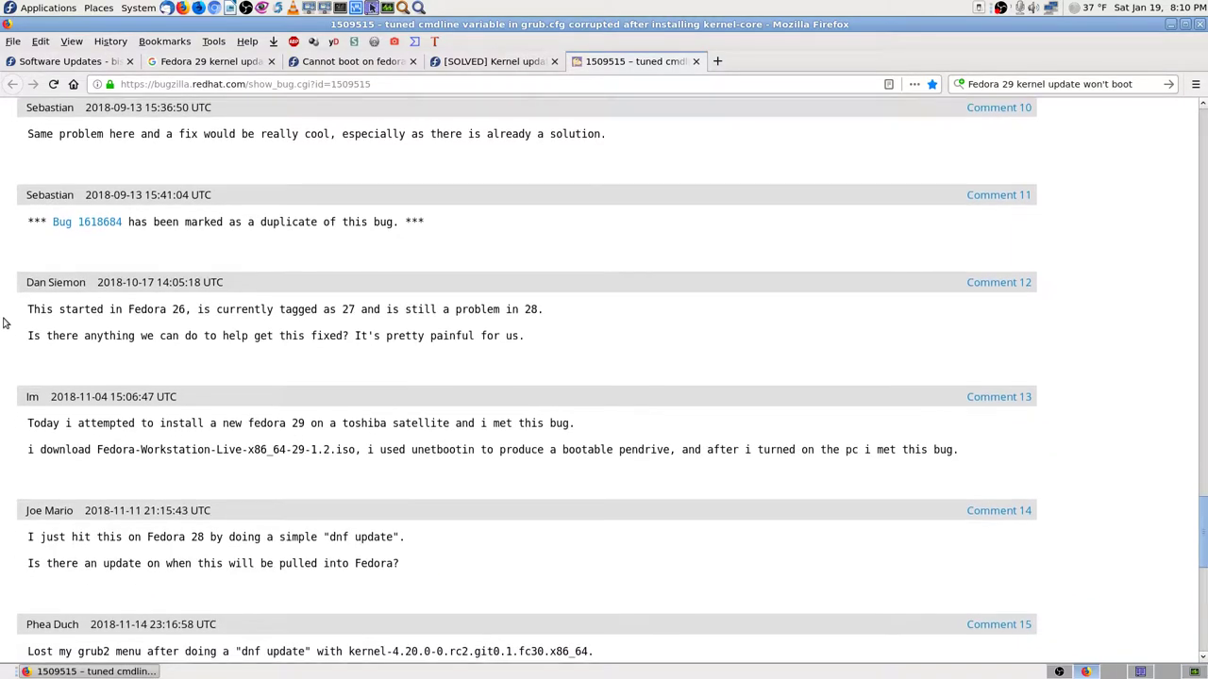
scroll(5, 323, "down", 5)
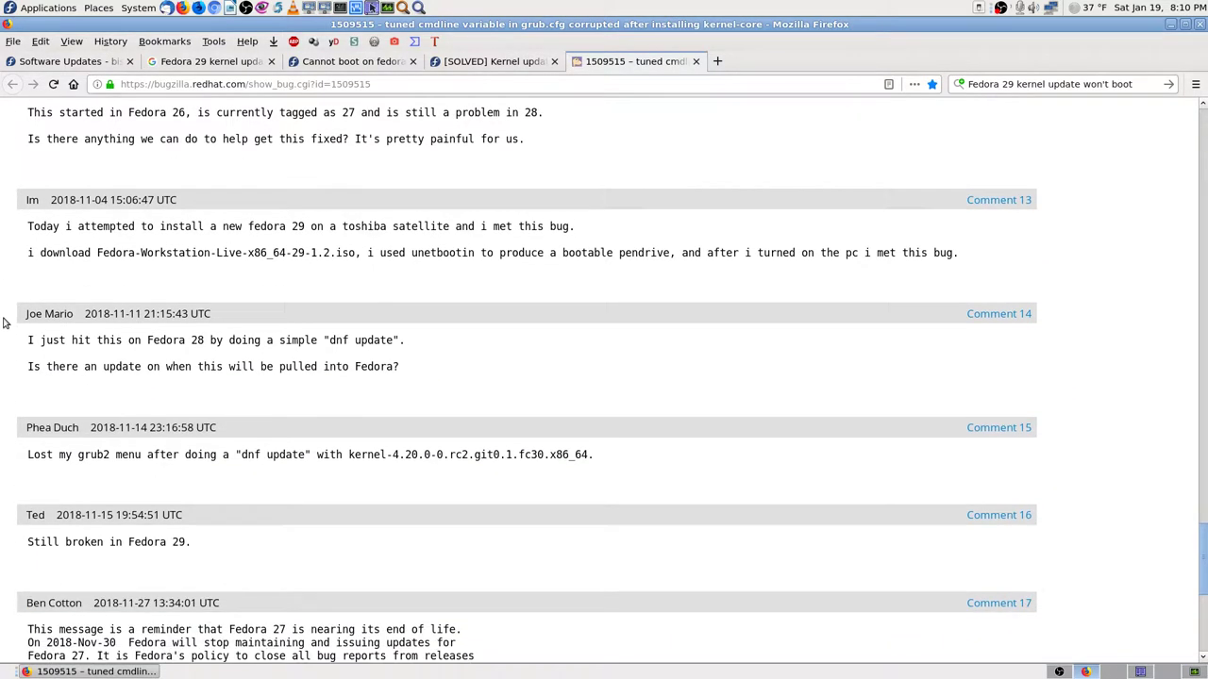
scroll(4, 322, "down", 3)
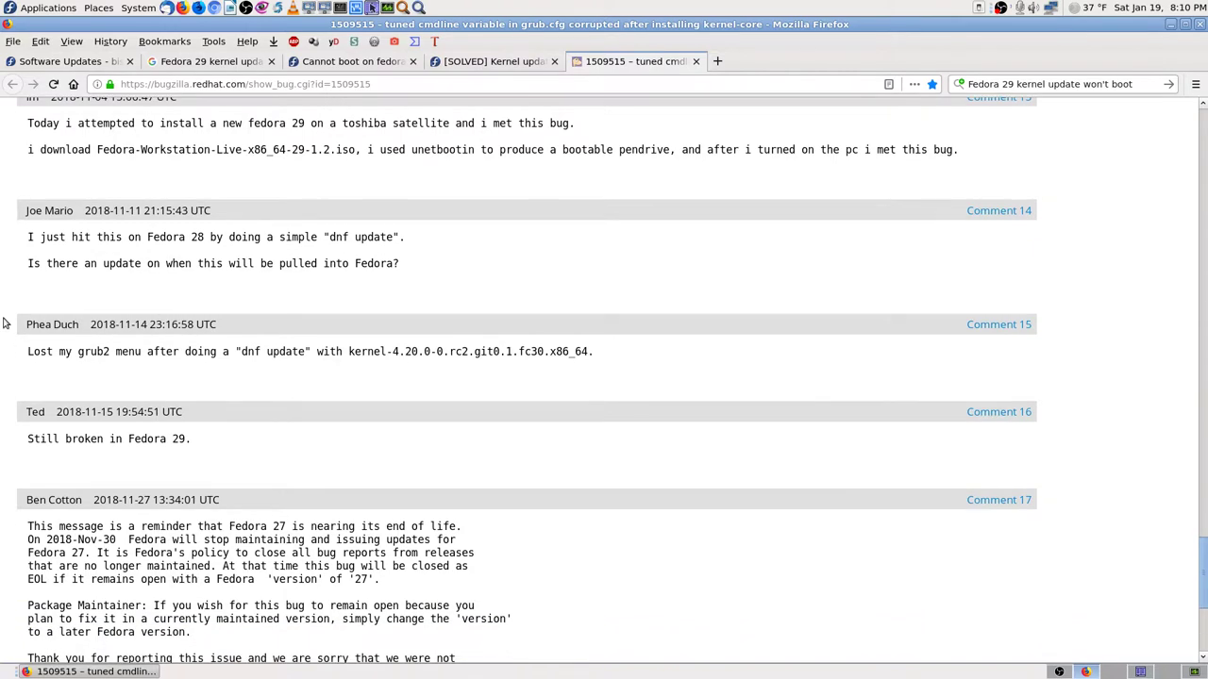
scroll(5, 323, "down", 5)
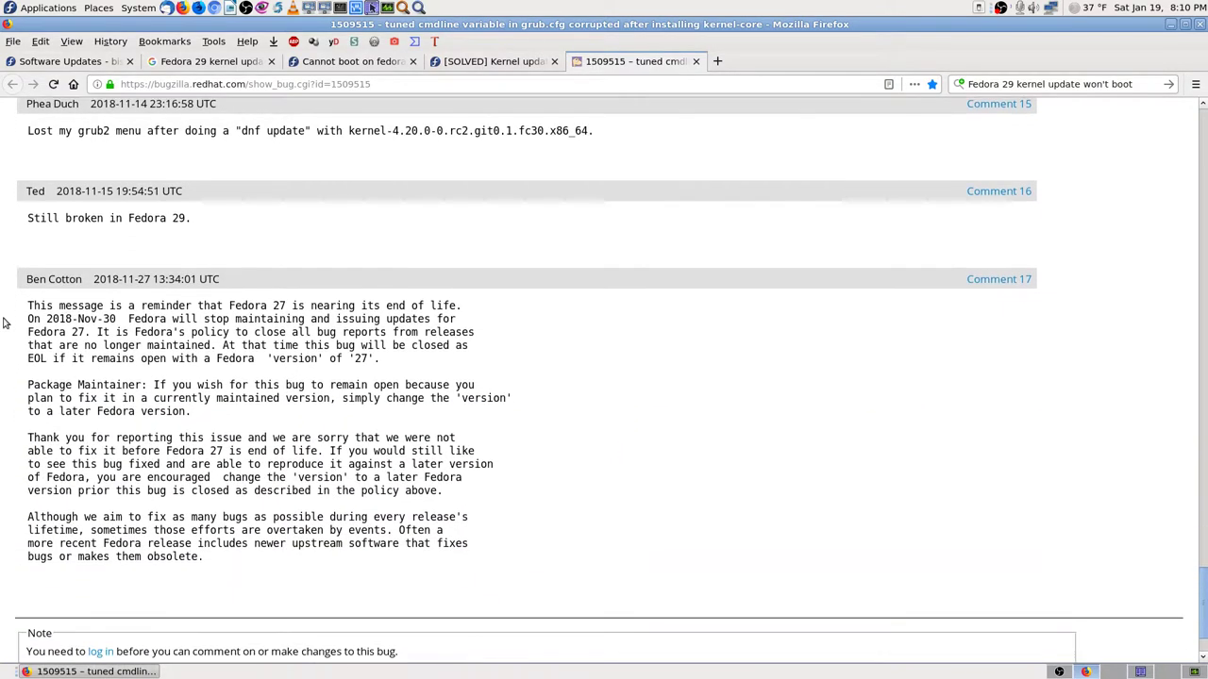
scroll(4, 323, "down", 2)
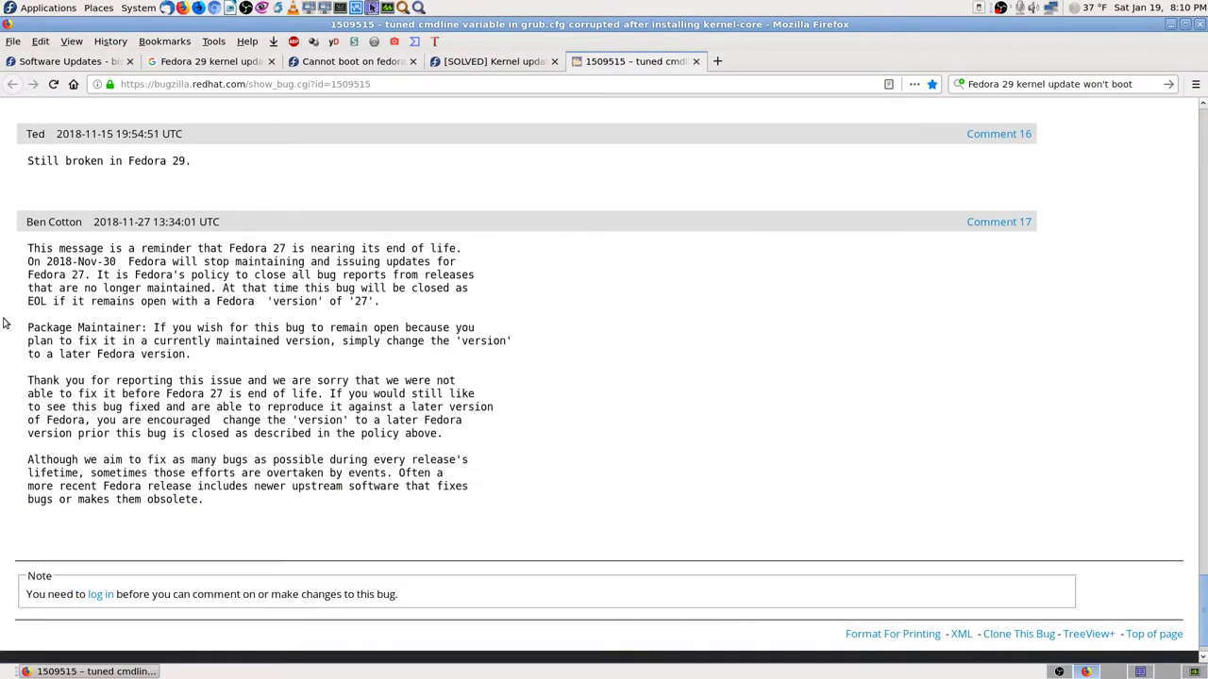
Return to the highlighted sentence about repairing grub.cfg in the bug description and copy it.
left_click(1202, 175)
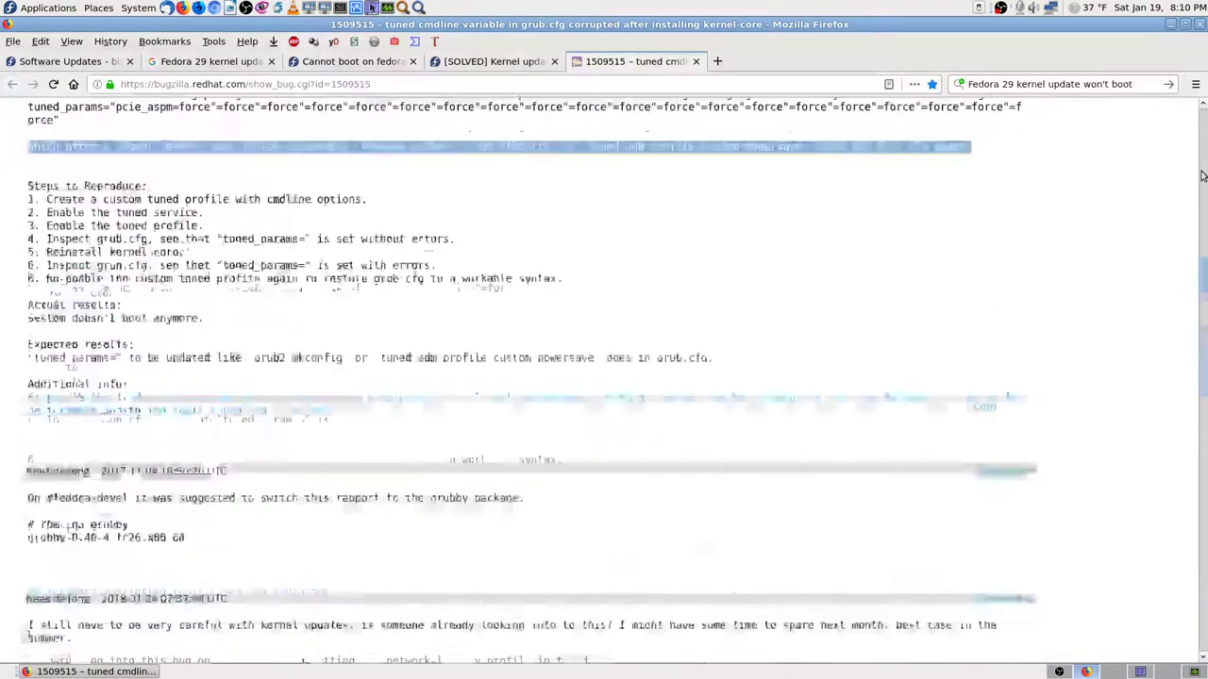
scroll(1113, 415, "down", 5)
scroll(1121, 442, "down", 5)
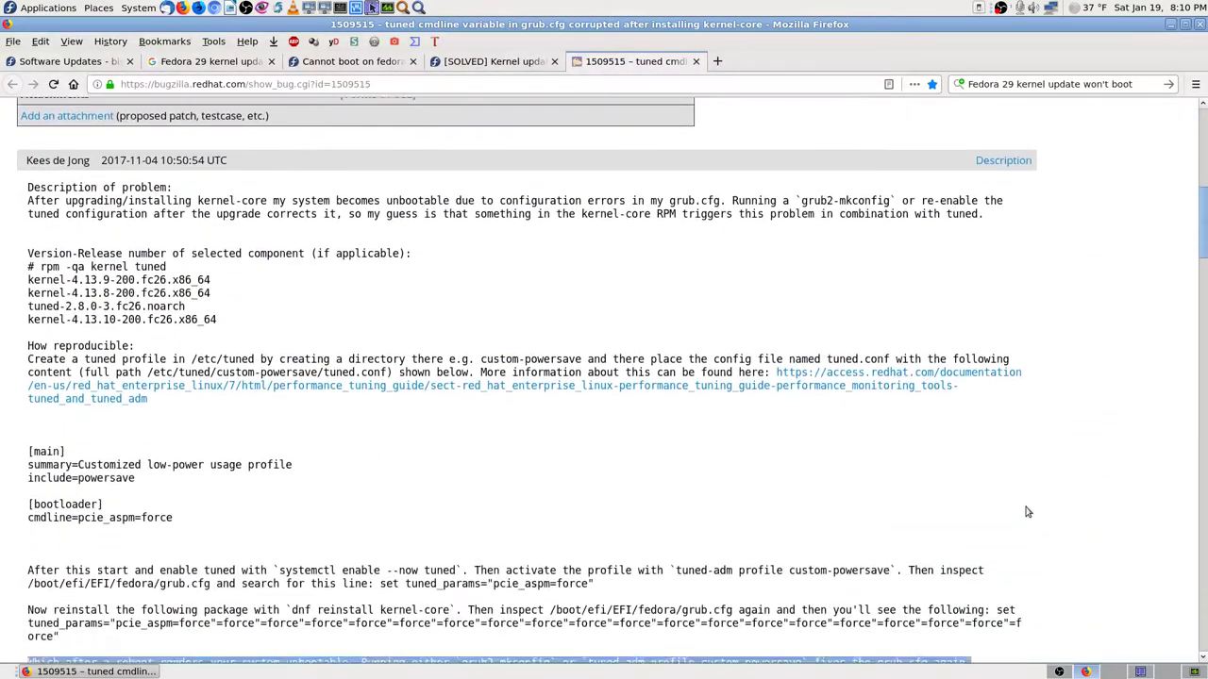
triple_click(776, 450)
scroll(775, 470, "down", 1)
scroll(775, 470, "down", 3)
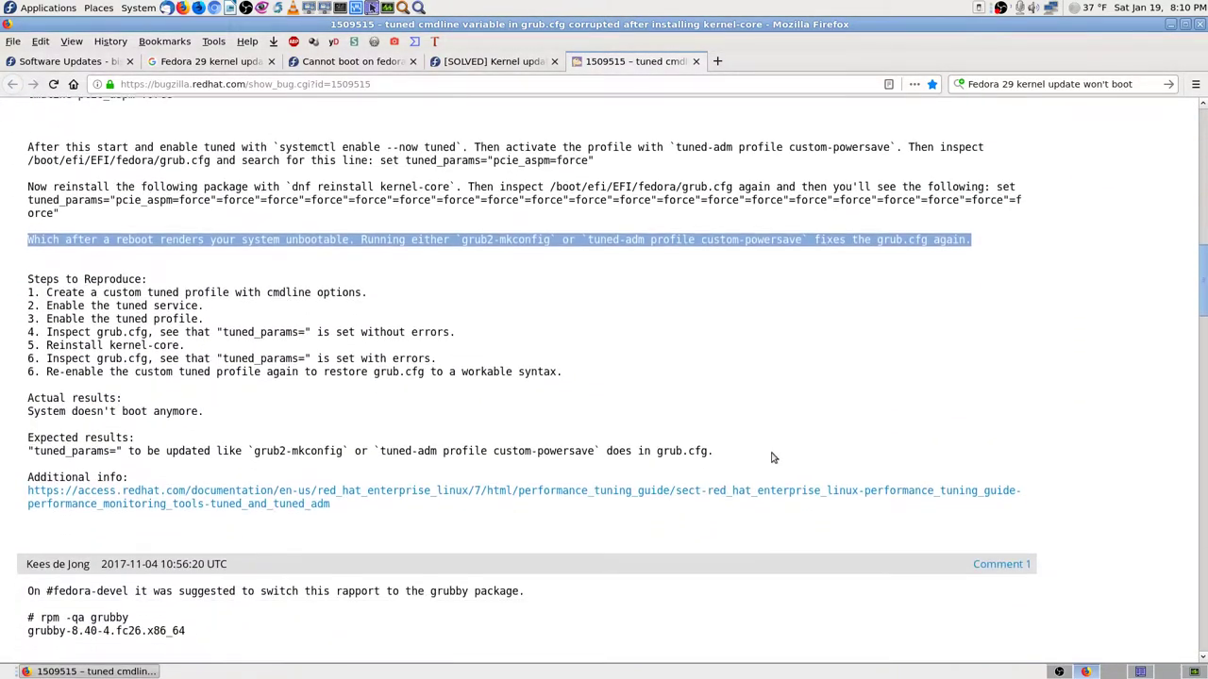
right_click(576, 242)
left_click(623, 252)
Start saving the bug report page, prefixing its file name with "Fedora 28 fix Boot" and the copied grub.cfg repair sentence.
left_click(14, 43)
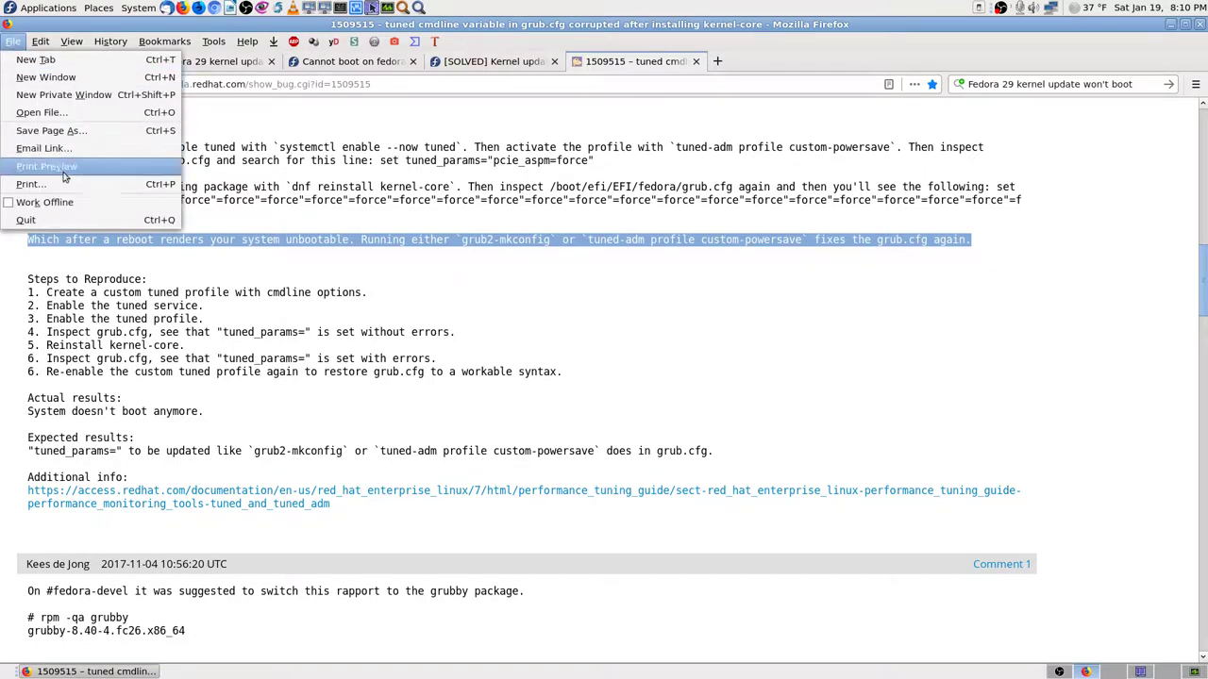
left_click(64, 134)
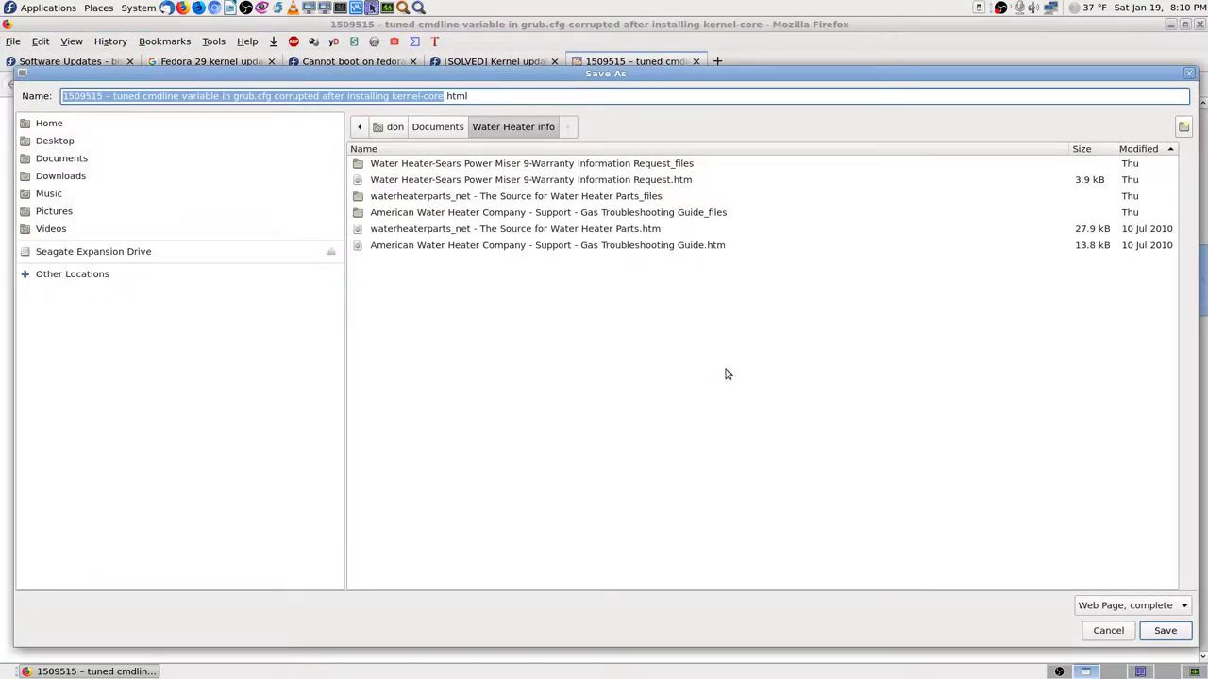
left_click(141, 96)
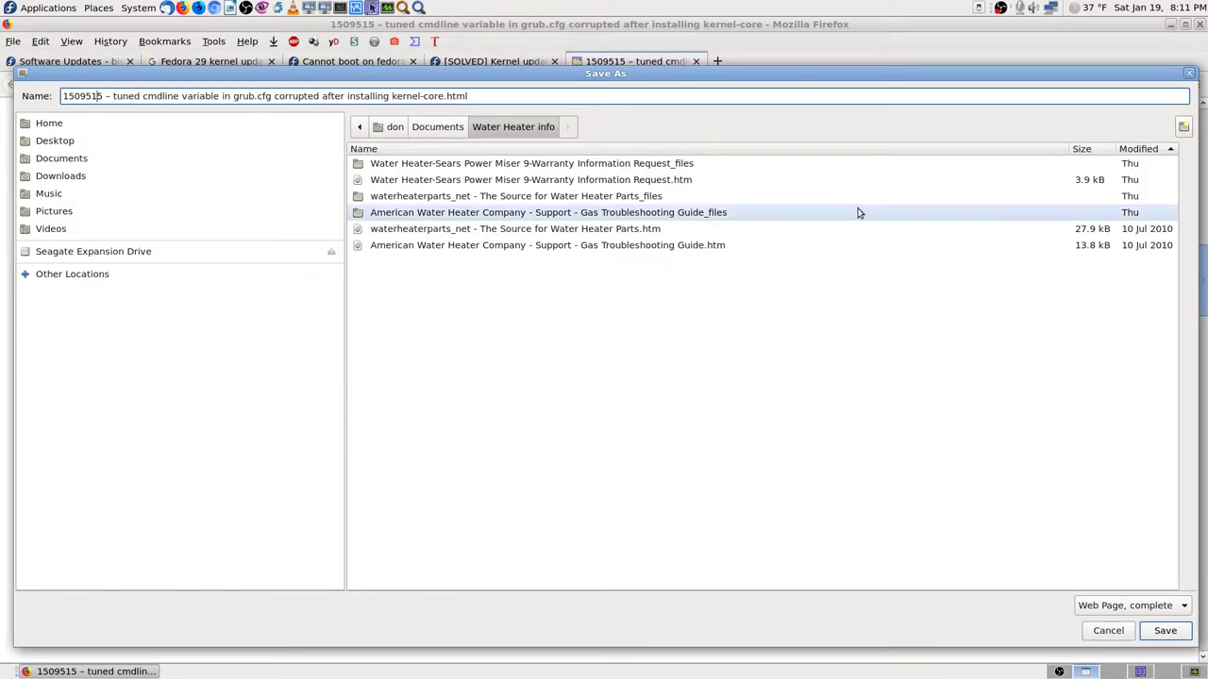
type("Fedora ")
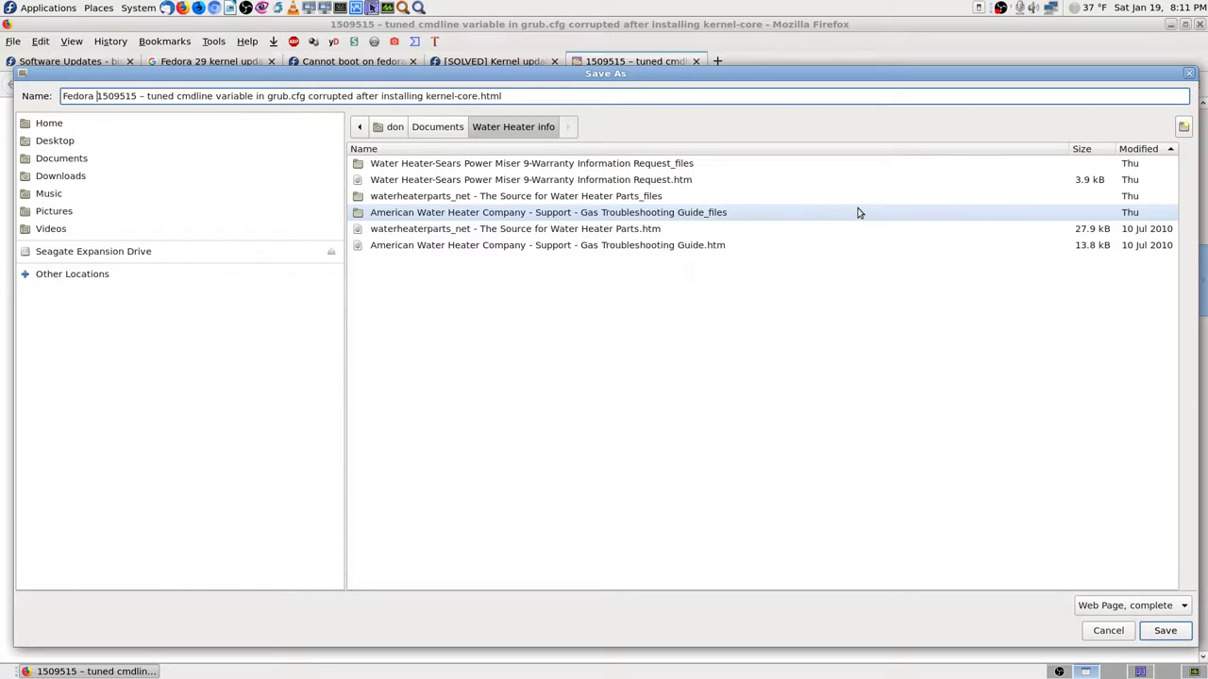
type("28 fix")
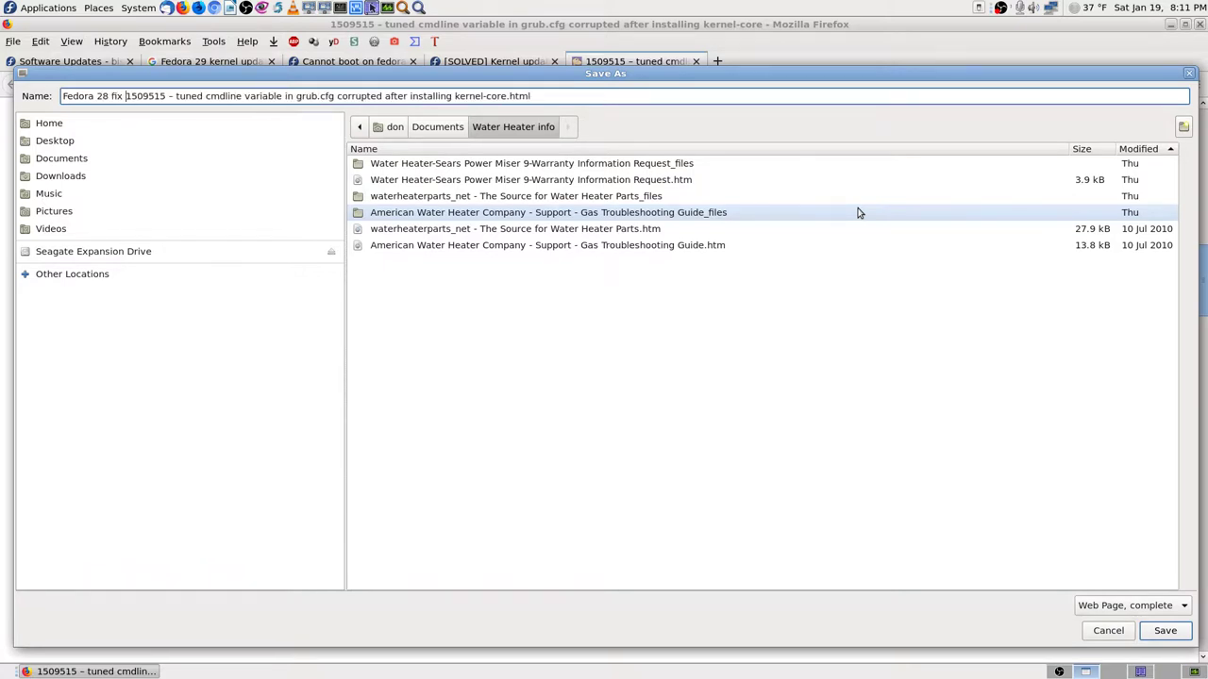
type(" Boot")
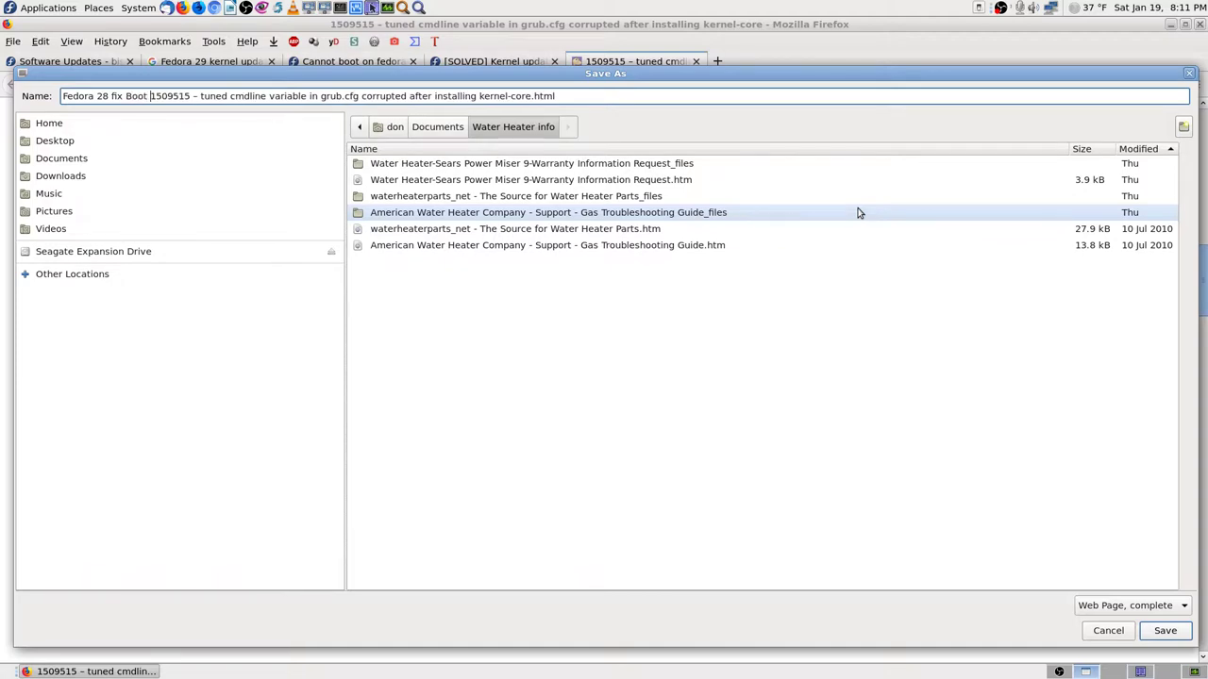
key("ctrl+v")
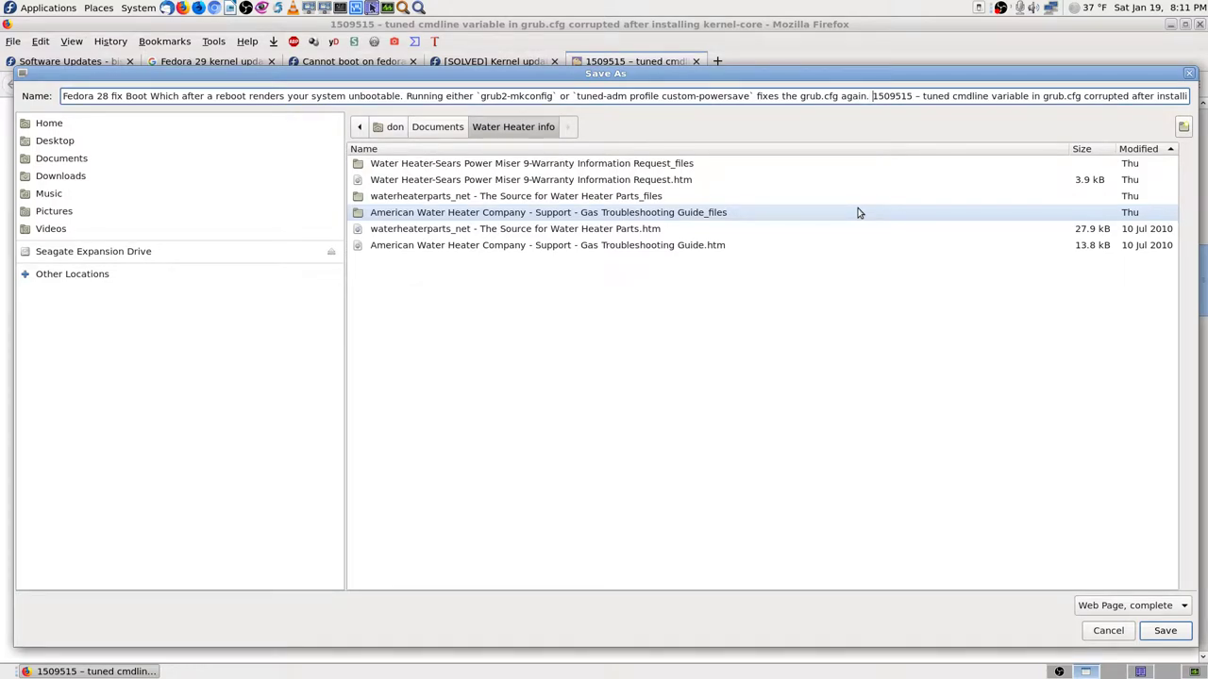
Remove " again." from the pasted sentence in the file name and change its "grub.cfg" to "grub-cfg".
key("BackSpace")
key("BackSpace")
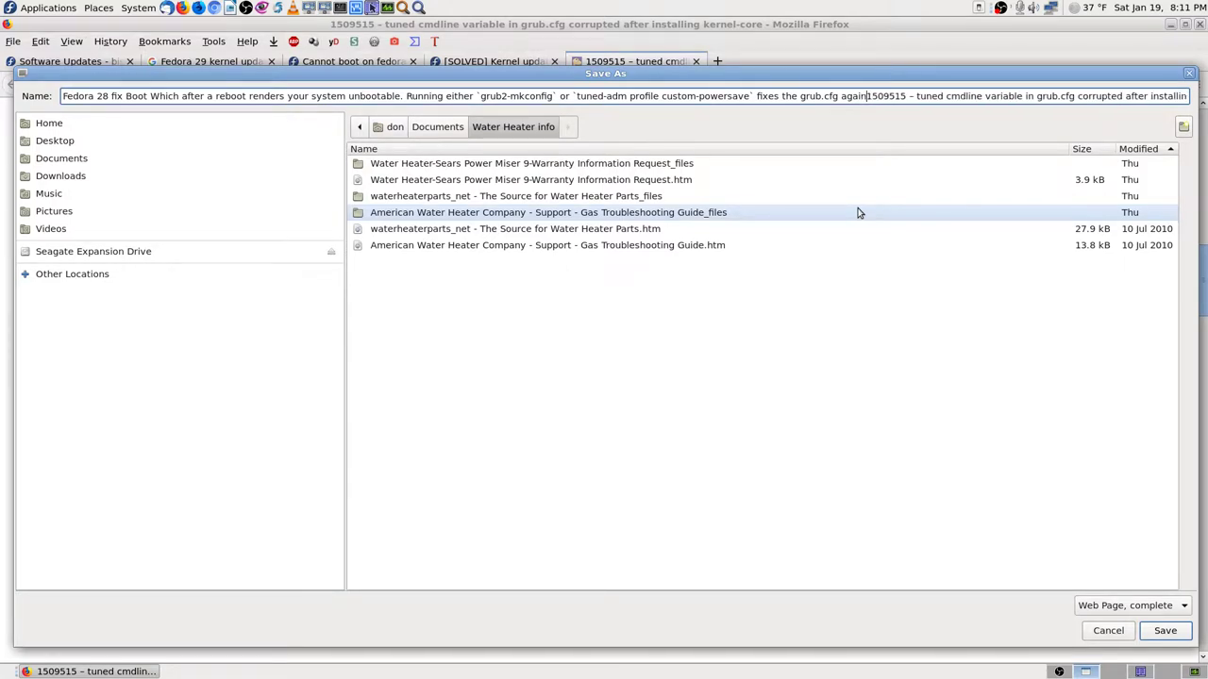
key("BackSpace")
key("BackSpace")
key("BackSpace")
key("BackSpace")
key("BackSpace")
key("BackSpace")
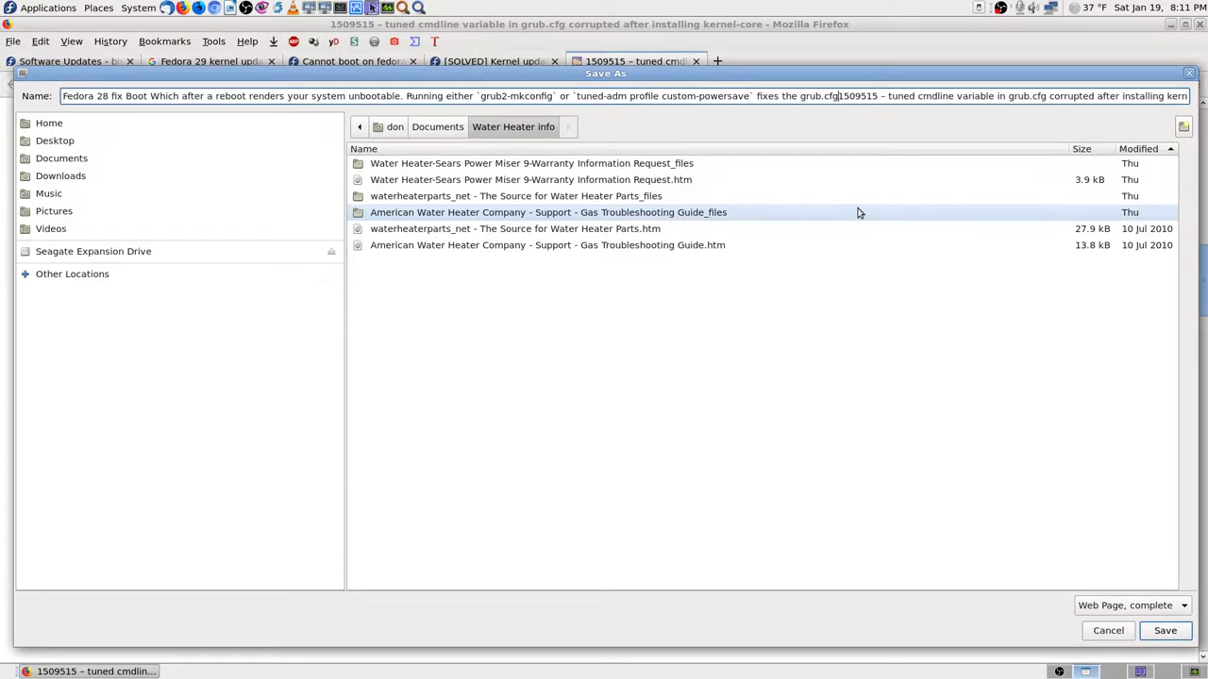
key("BackSpace")
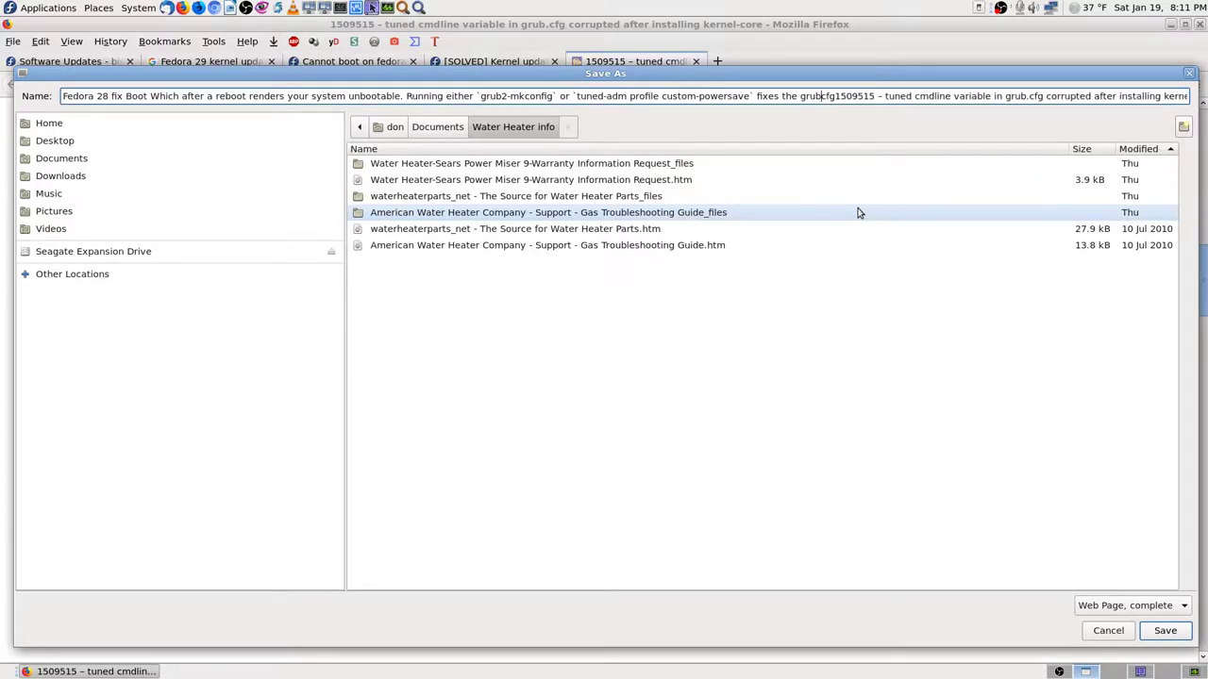
type("-")
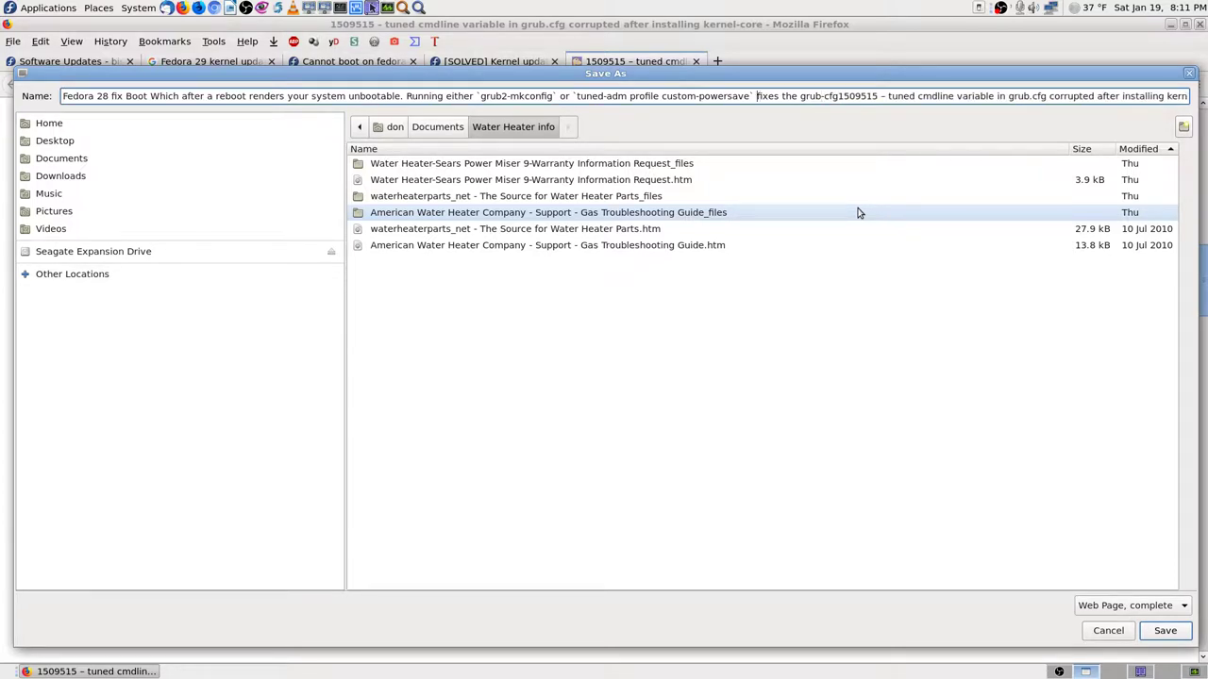
Replace the backticks around grub2-mkconfig and tuned-adm profile custom-powersave in the file name with straight single quotes.
key("BackSpace")
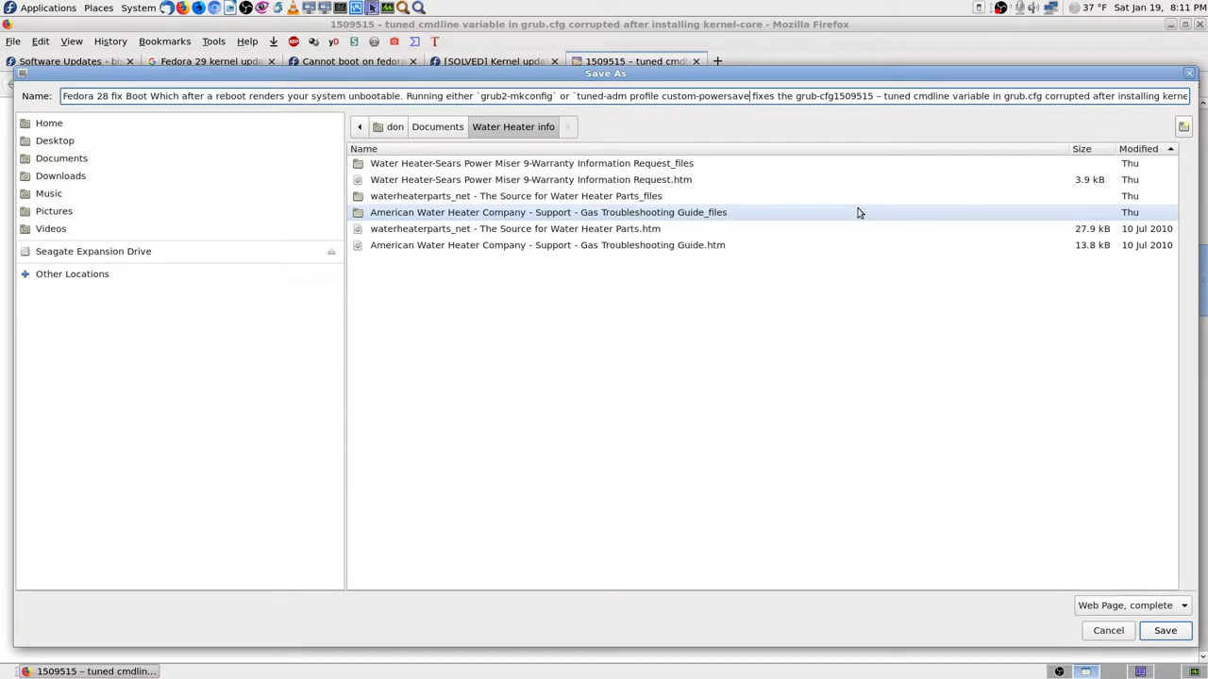
type("`")
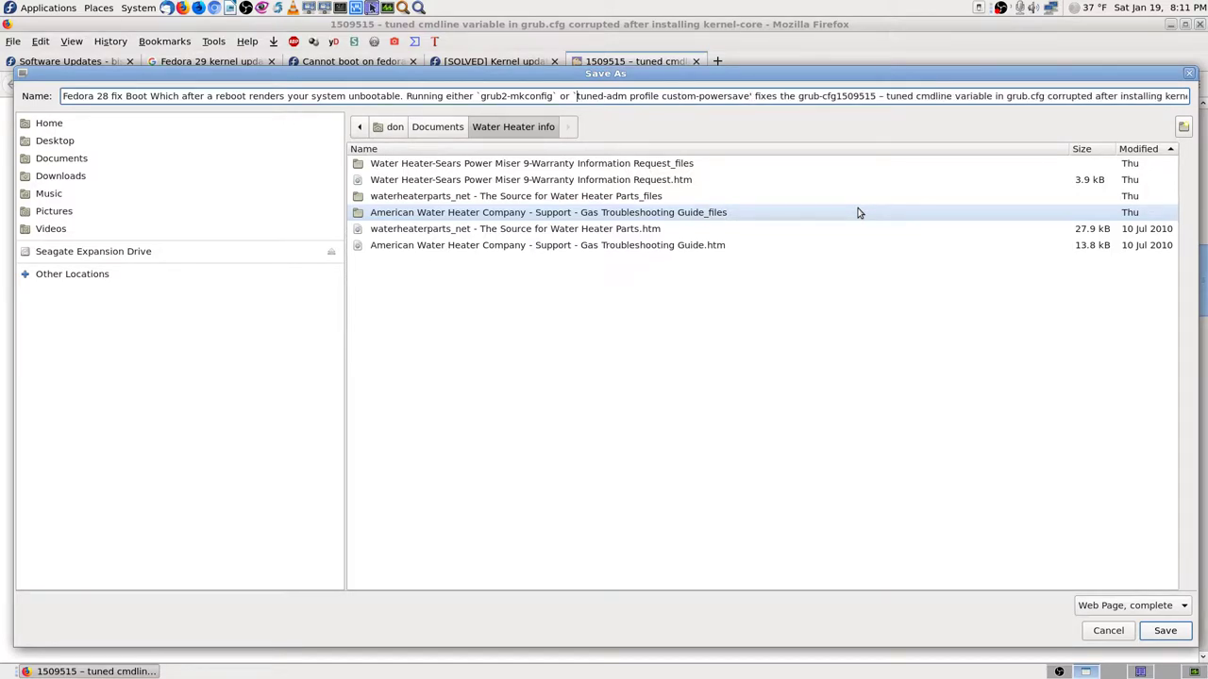
key("BackSpace")
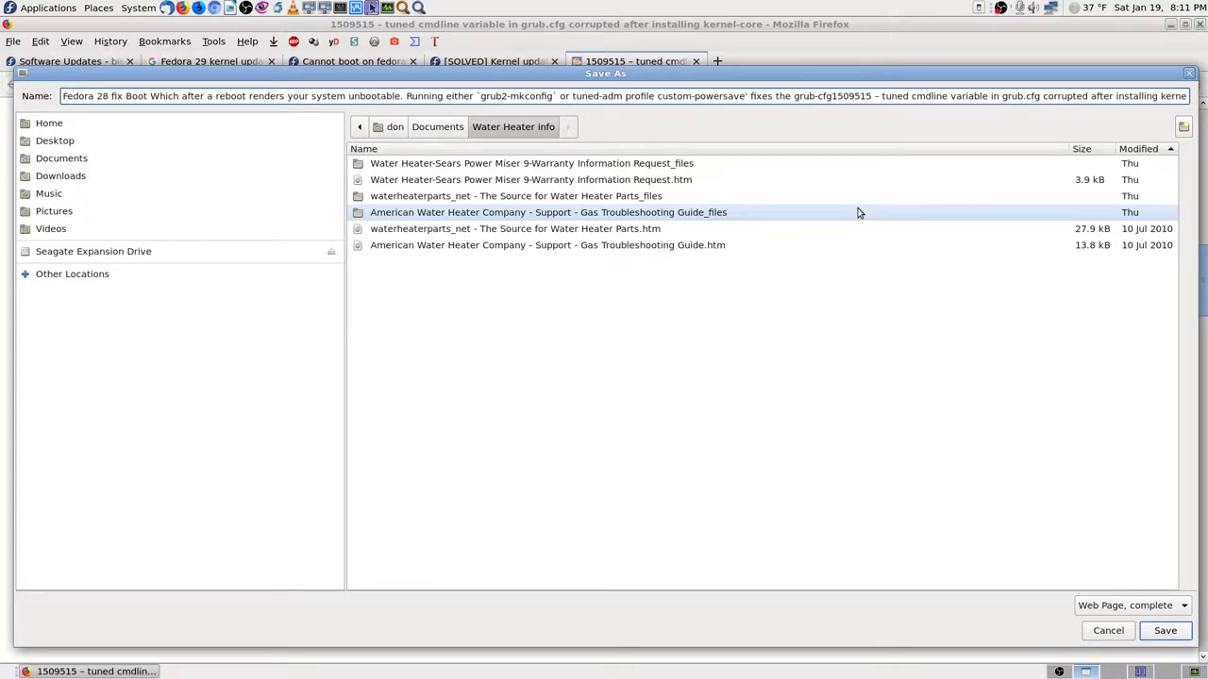
type("'")
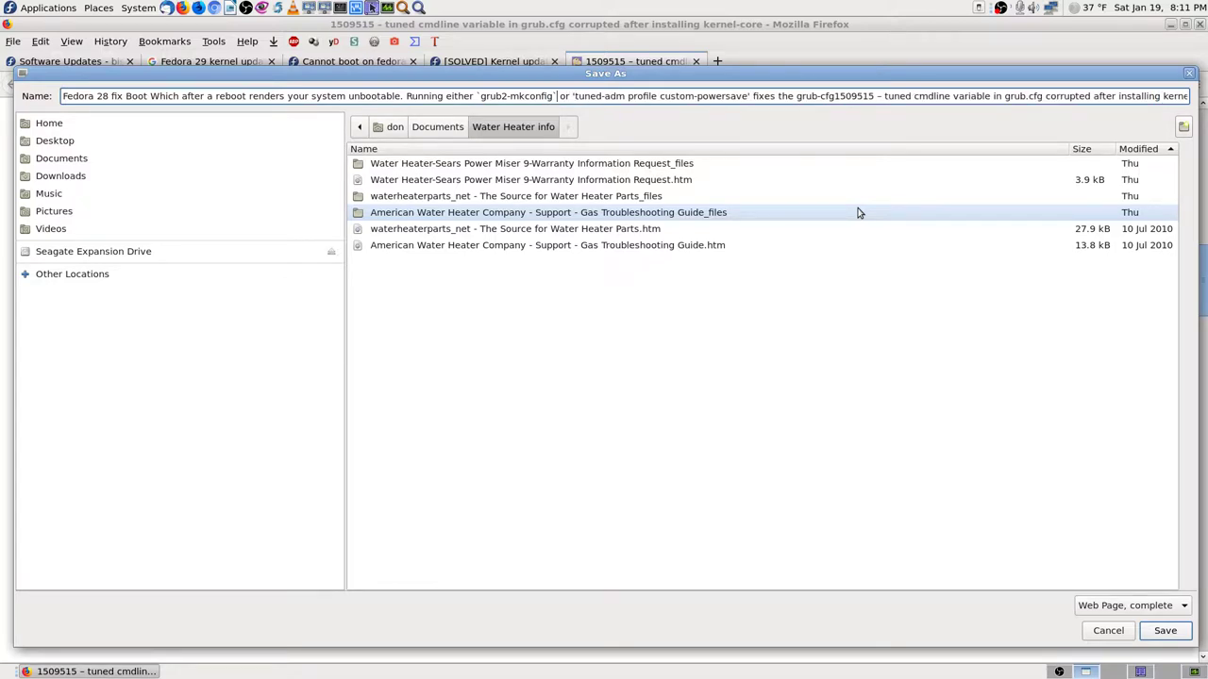
key("BackSpace")
type("'")
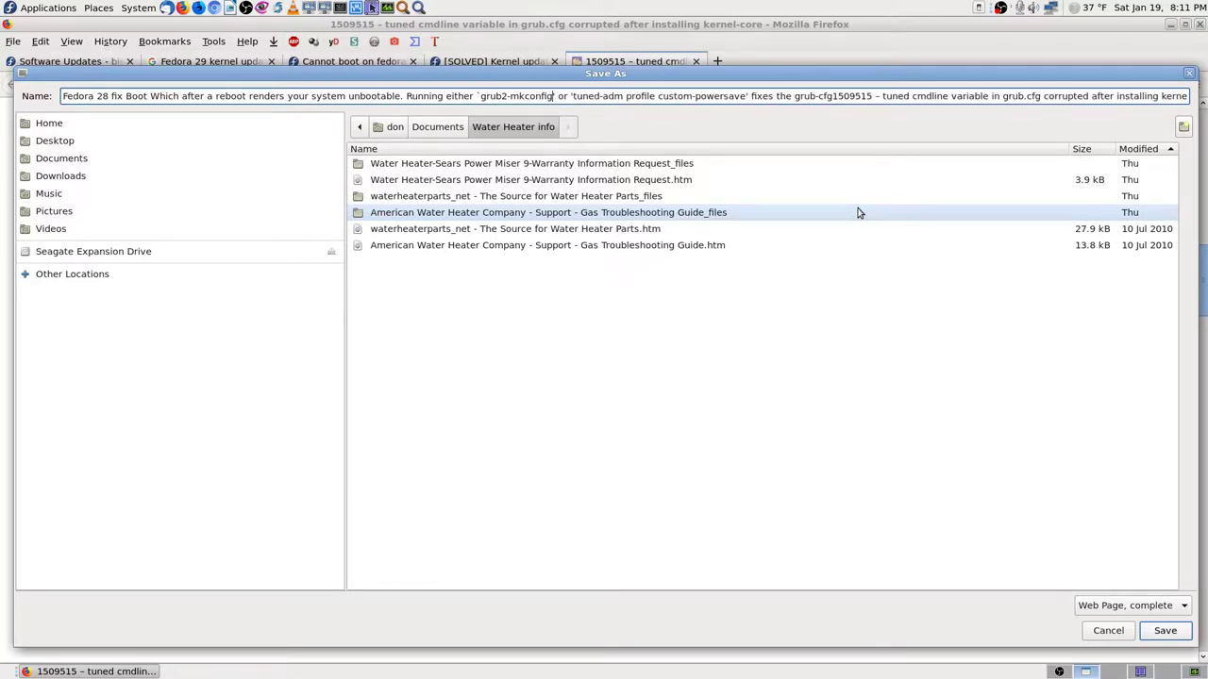
key("Delete")
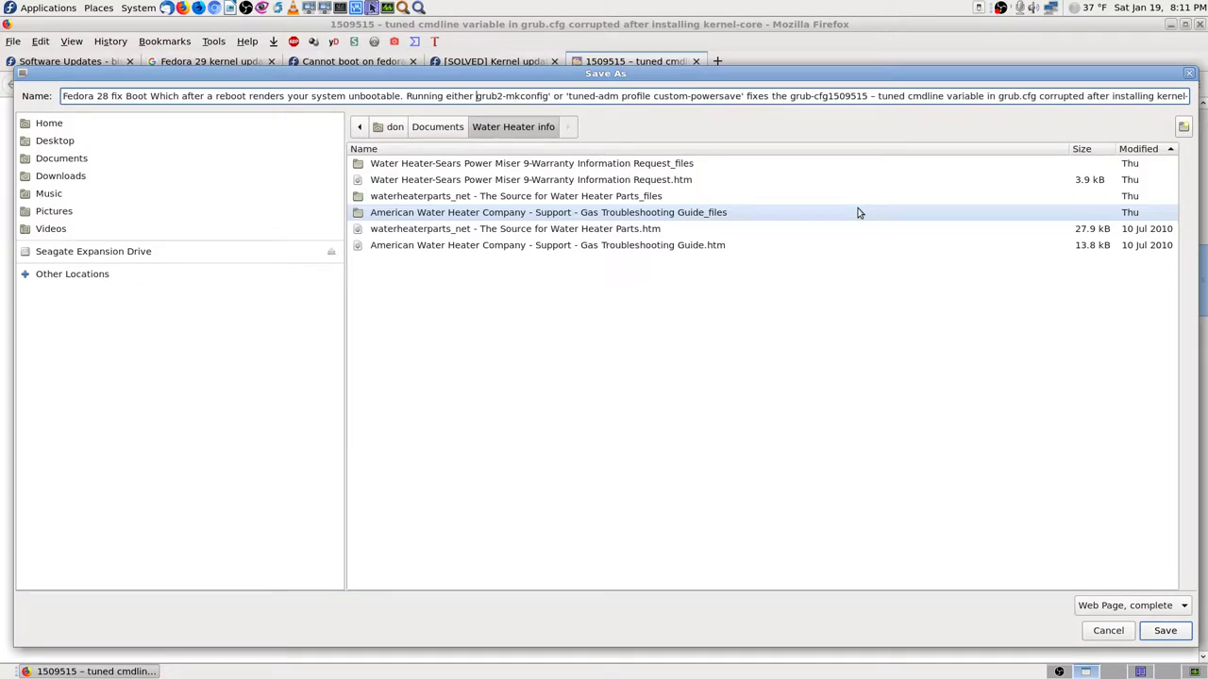
type("'")
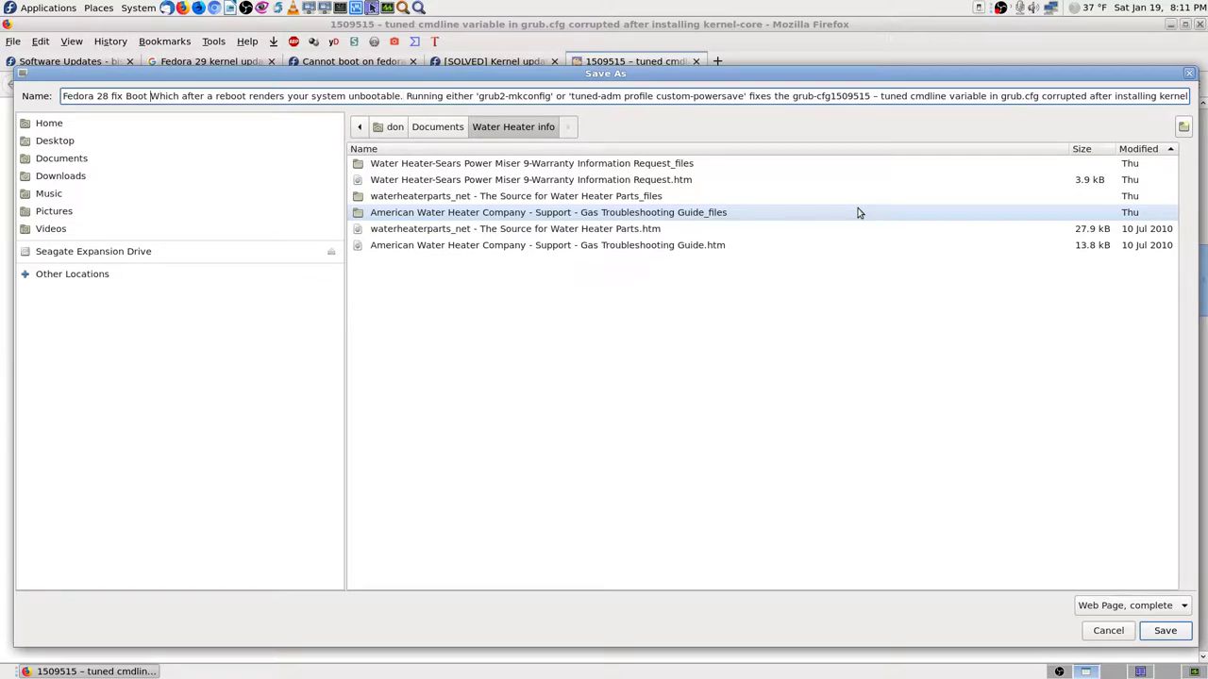
Delete the word "Which" and the period after "unbootable" from the file name.
key("Delete")
key("Delete")
key("Delete")
key("Delete")
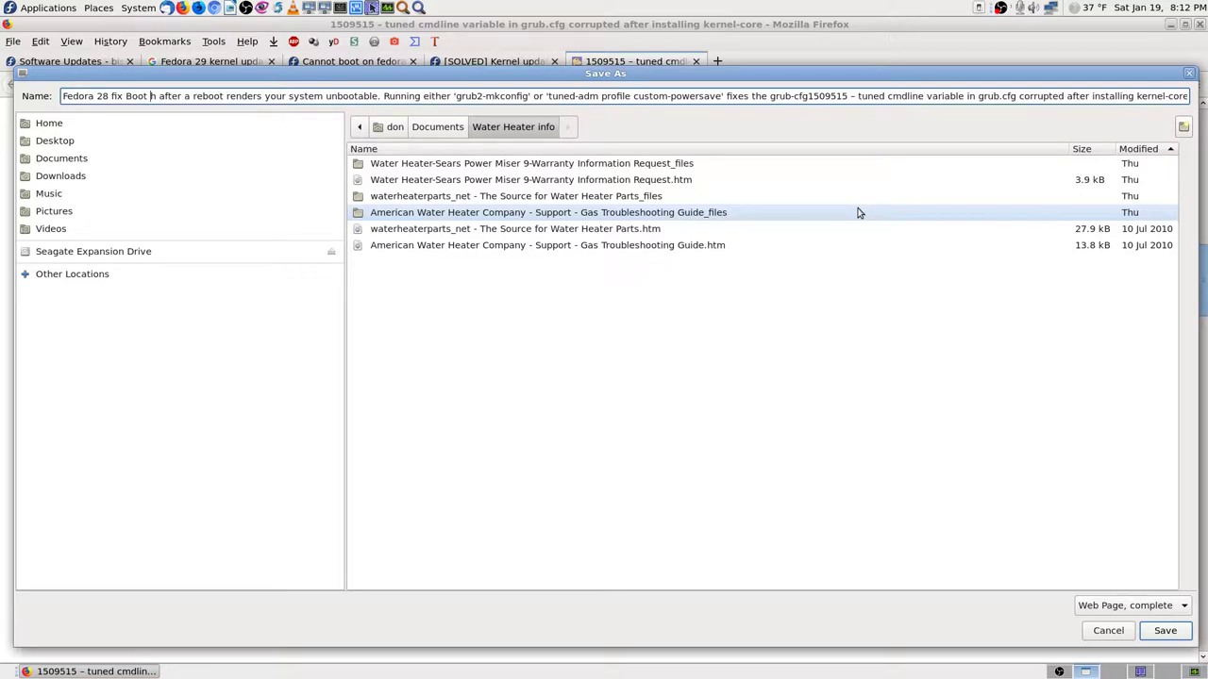
key("Delete")
key("Delete")
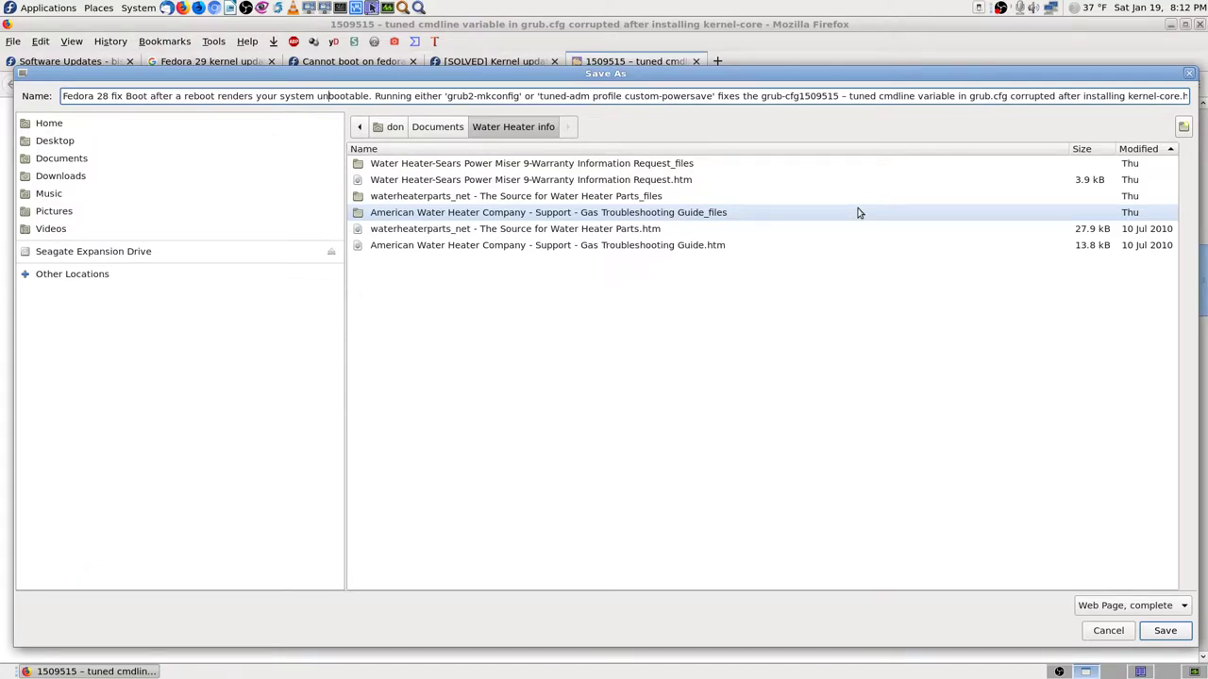
key("BackSpace")
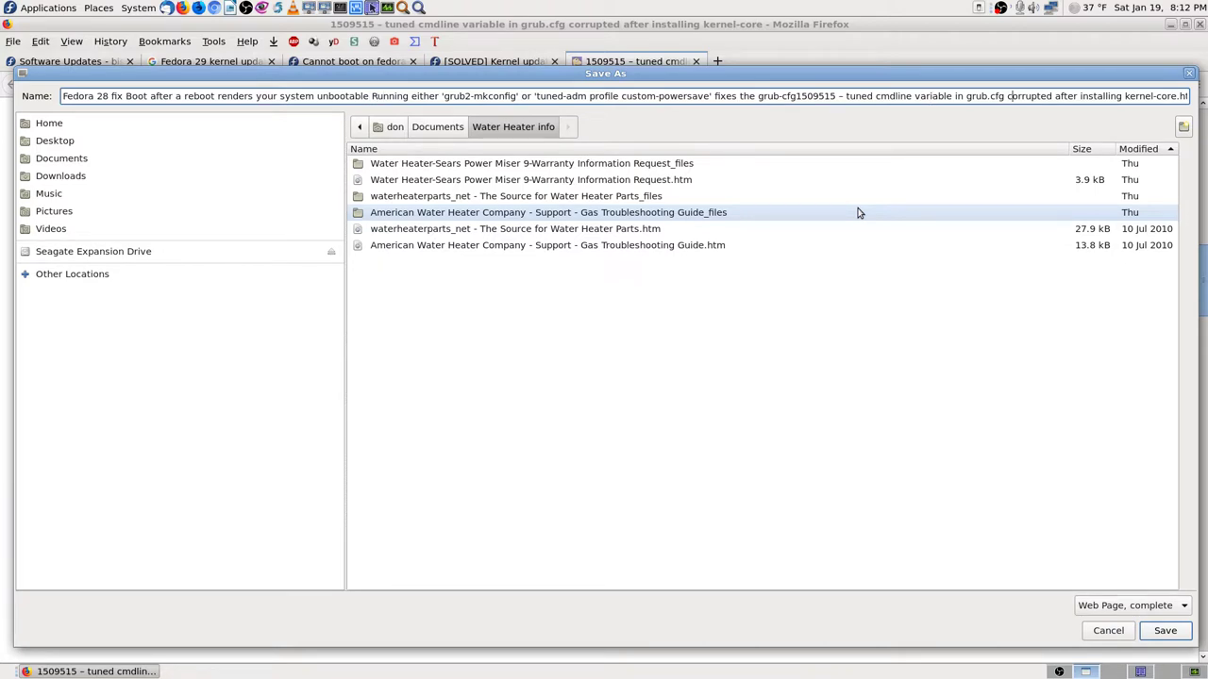
Change the remaining "grub.cfg" in the file name to "grub-cfg" and save the page.
key("End")
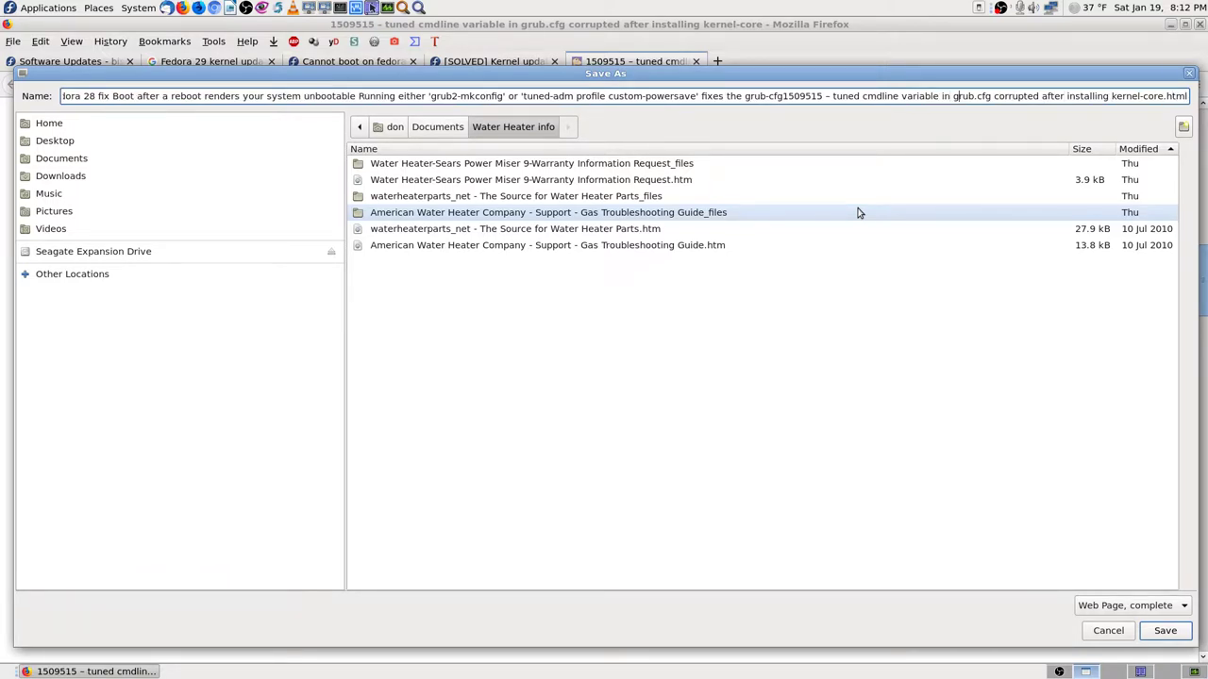
key("Delete")
type("-")
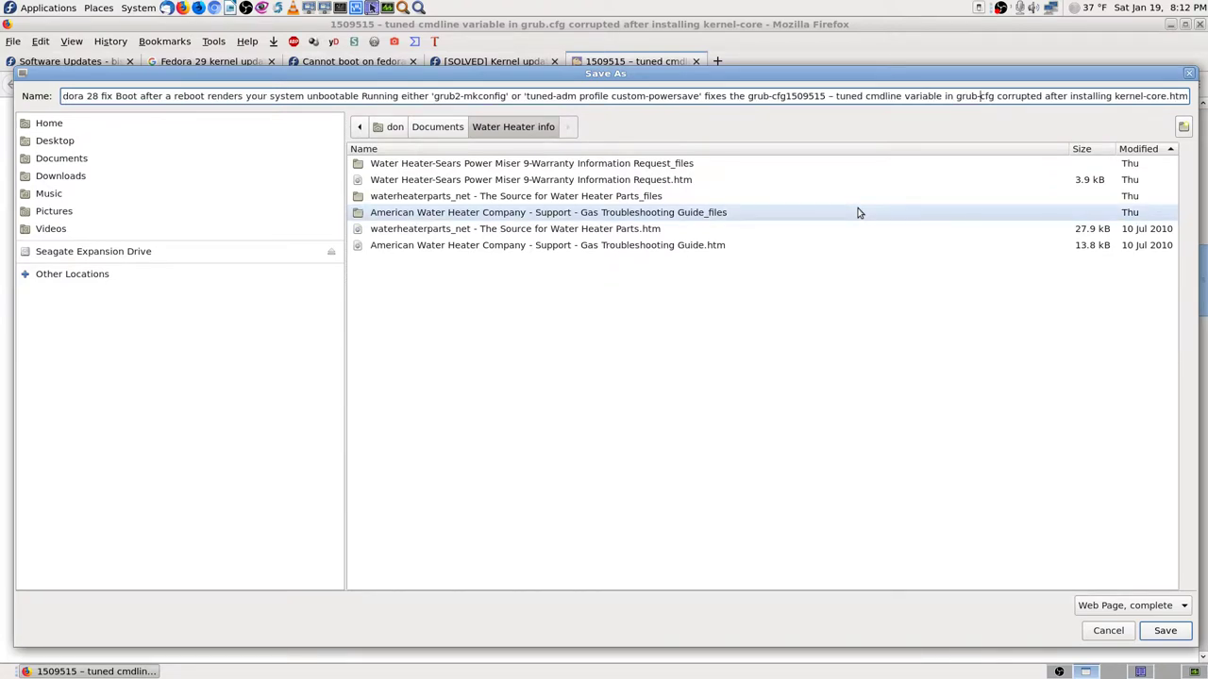
key("Return")
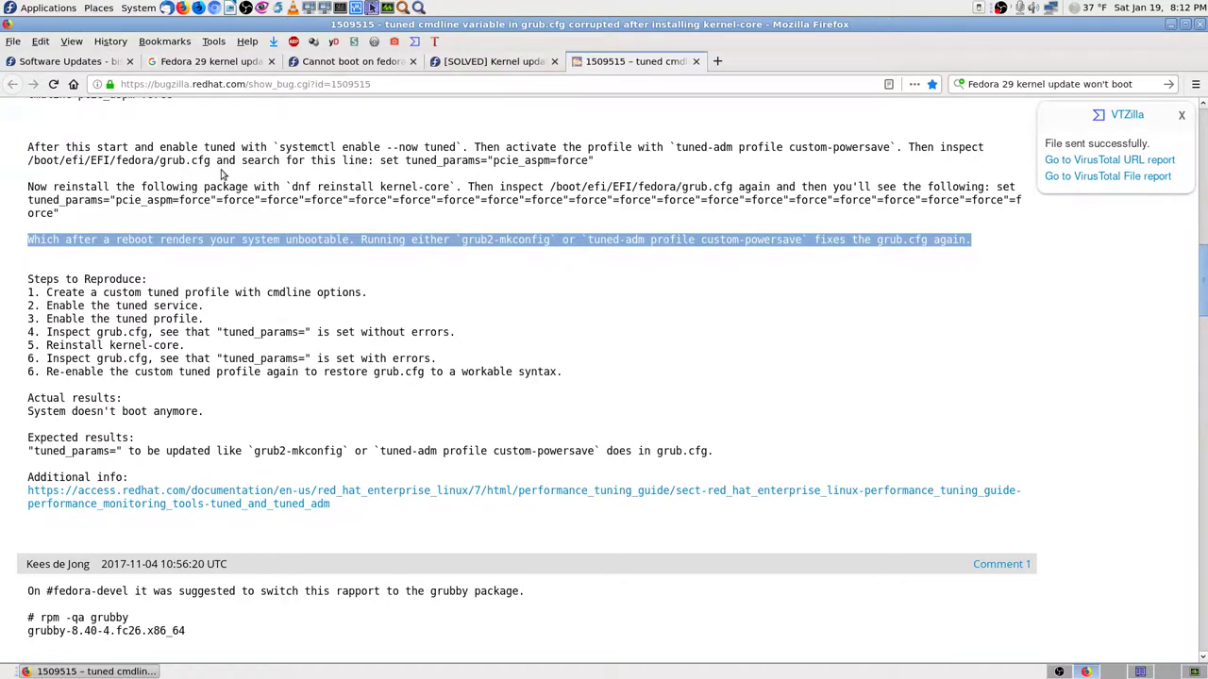
Create a Thunderbird message containing the bug report's link and enter the sender's own e-mail address as recipient.
left_click(15, 43)
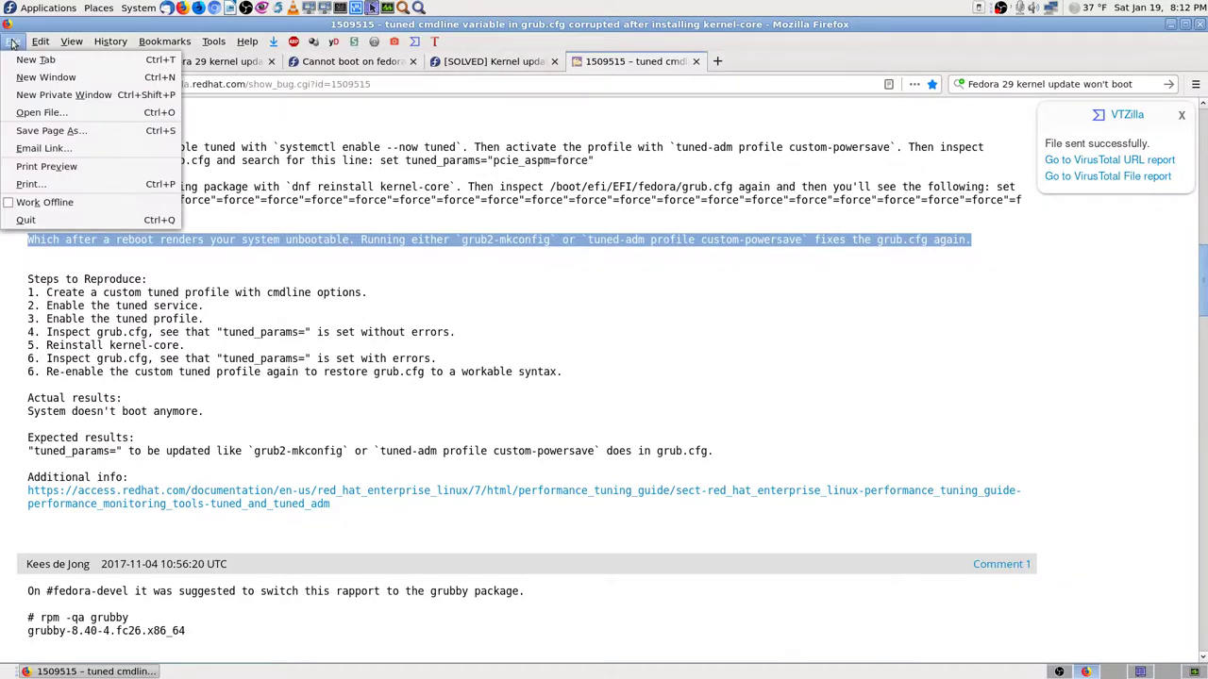
left_click(47, 149)
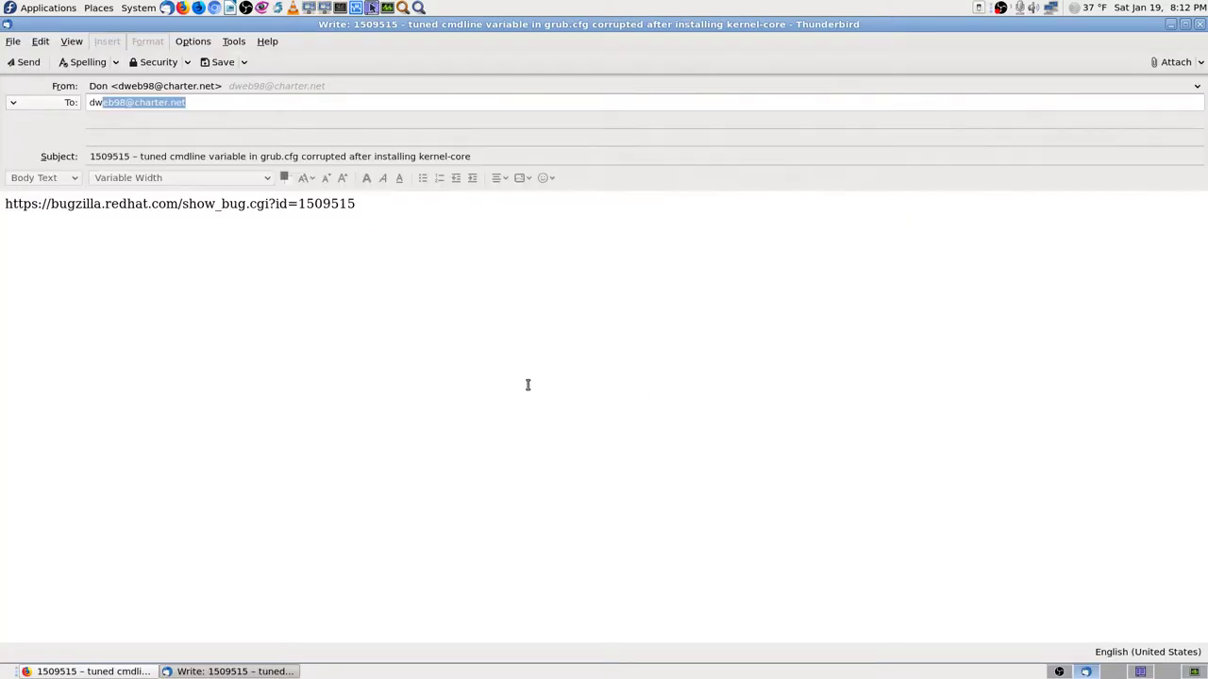
key("Return")
Prefix the message subject with "Try this to fix Fedora 29 Broken Boot after Update - ".
key("Tab")
key("Home")
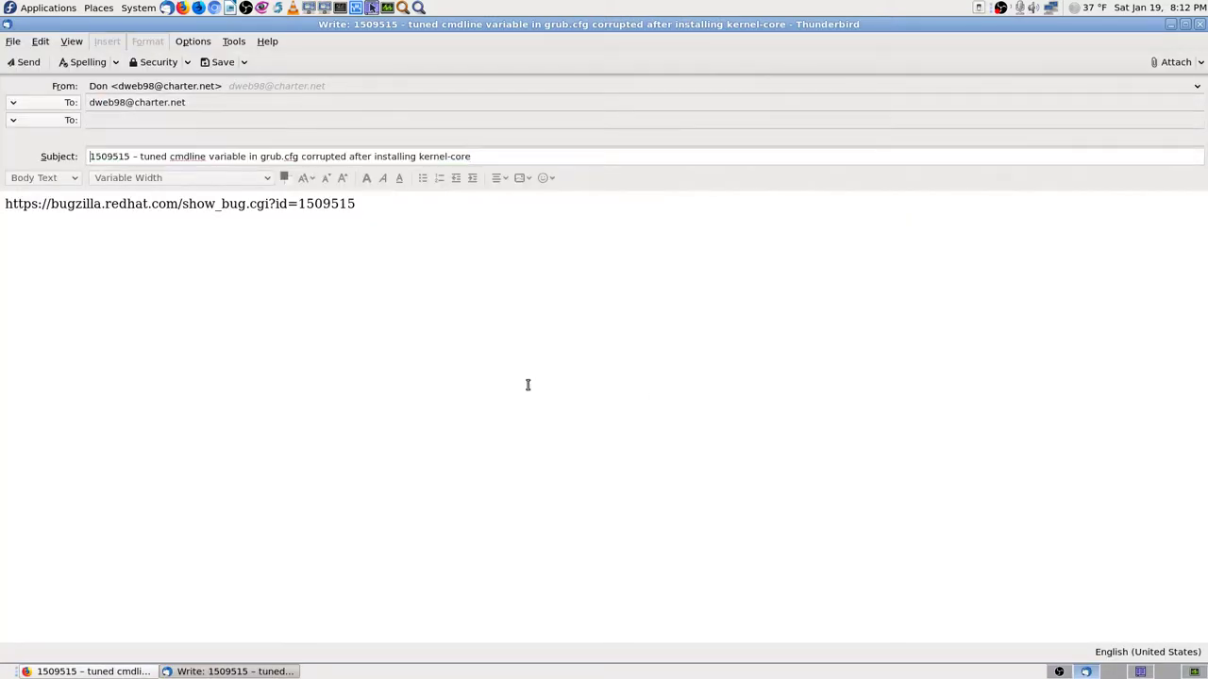
type("Try this to f")
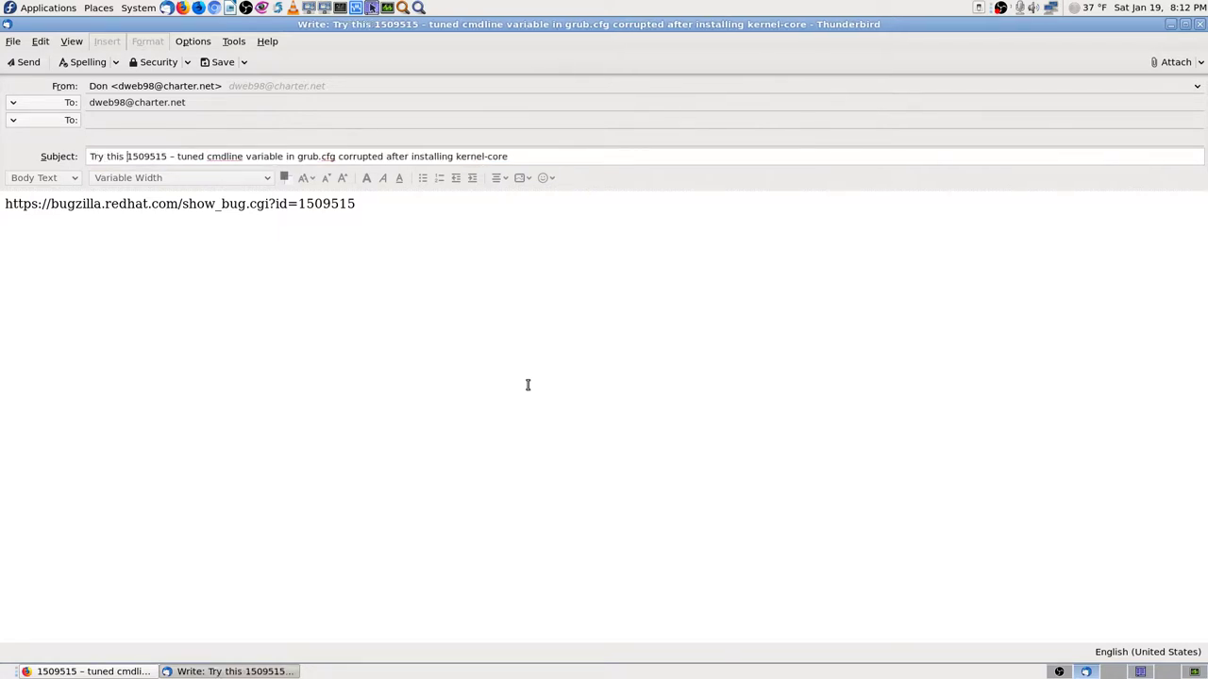
type("ix Fed")
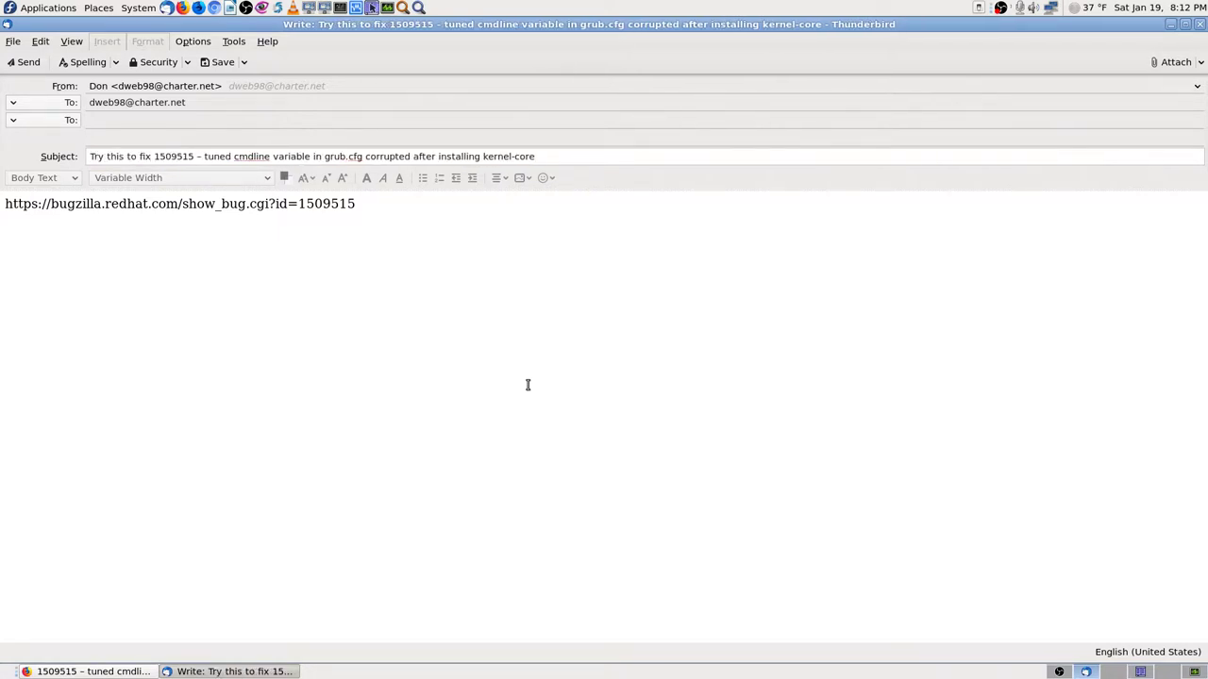
type("ora 2")
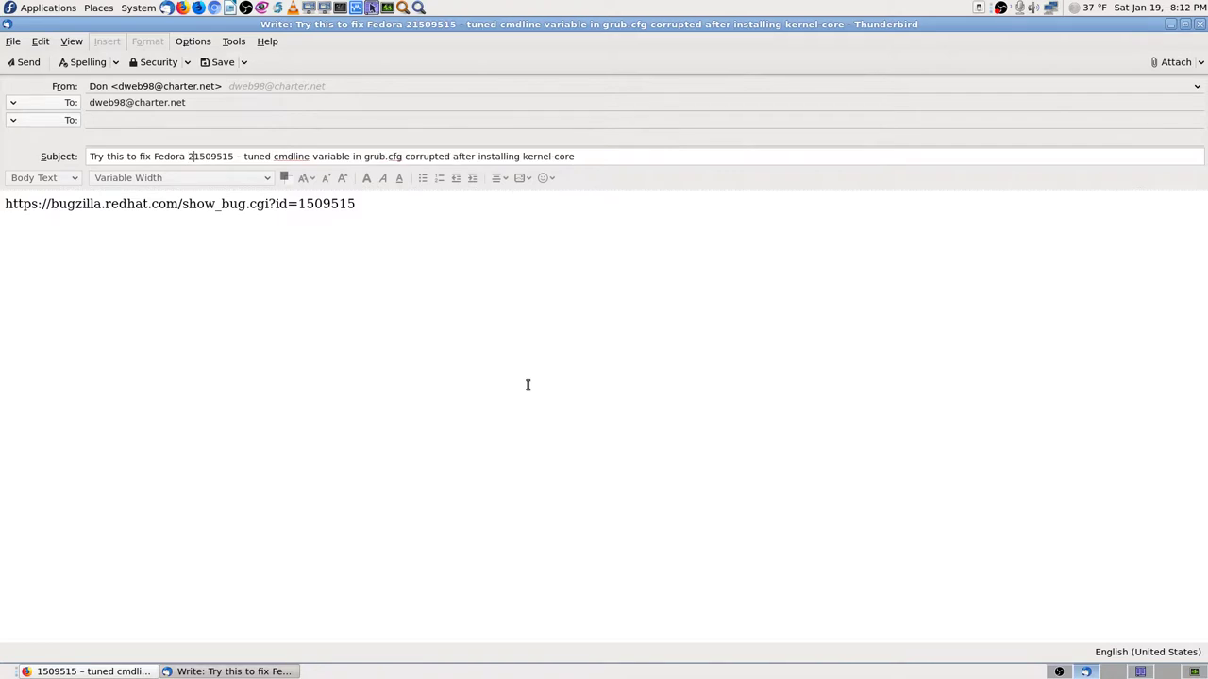
type("9 Broken Boot")
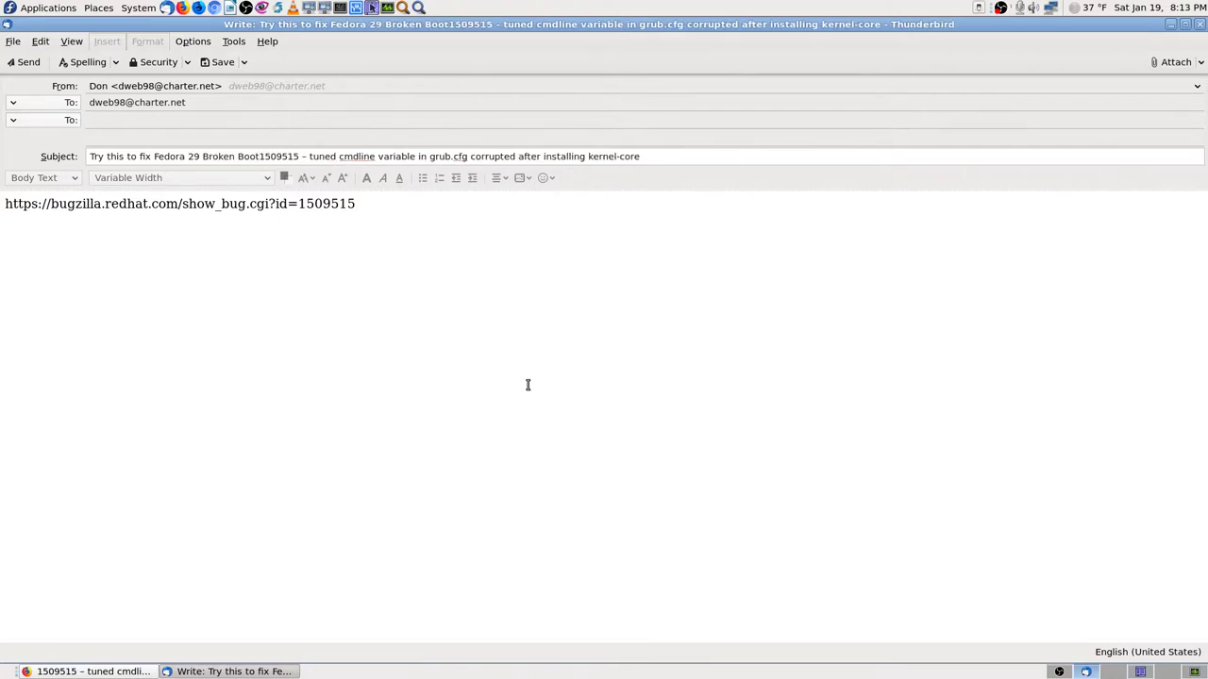
type(" after ")
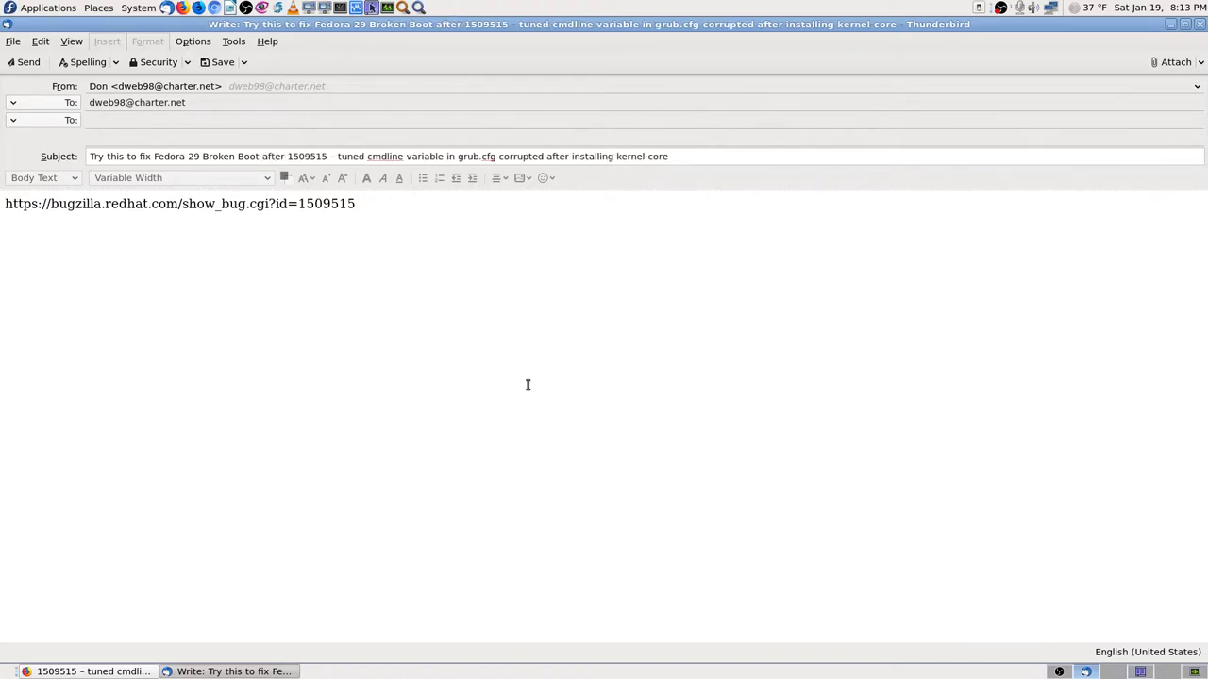
type("U")
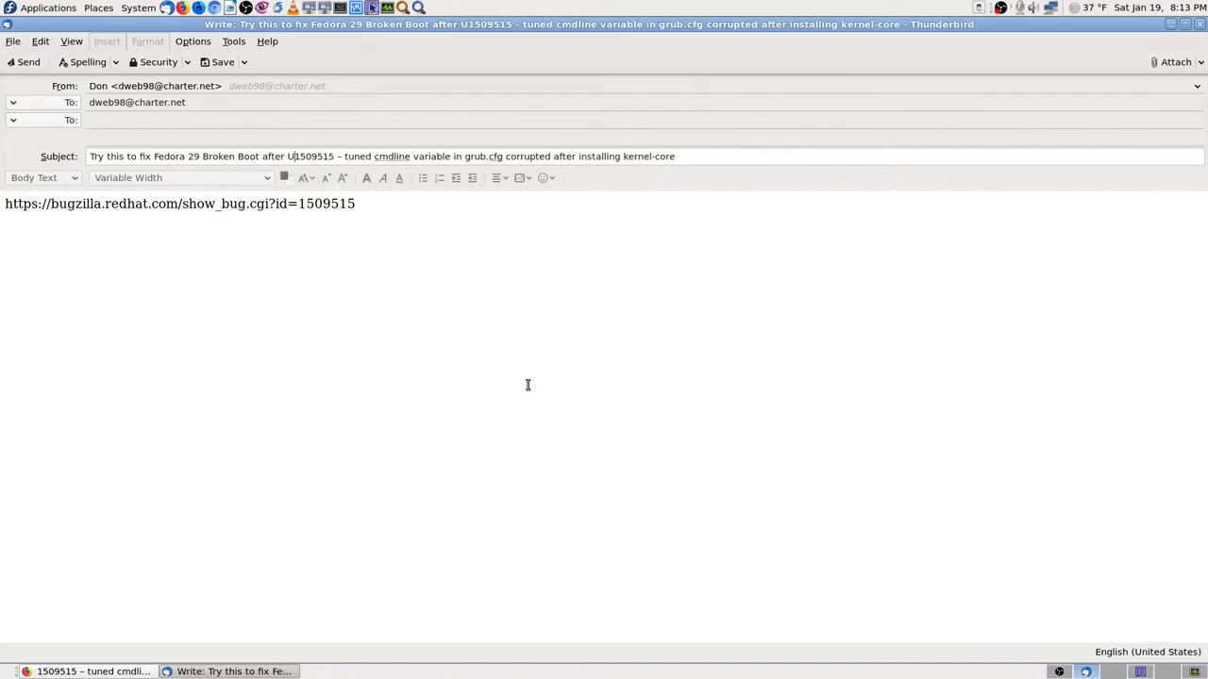
type("pdate ")
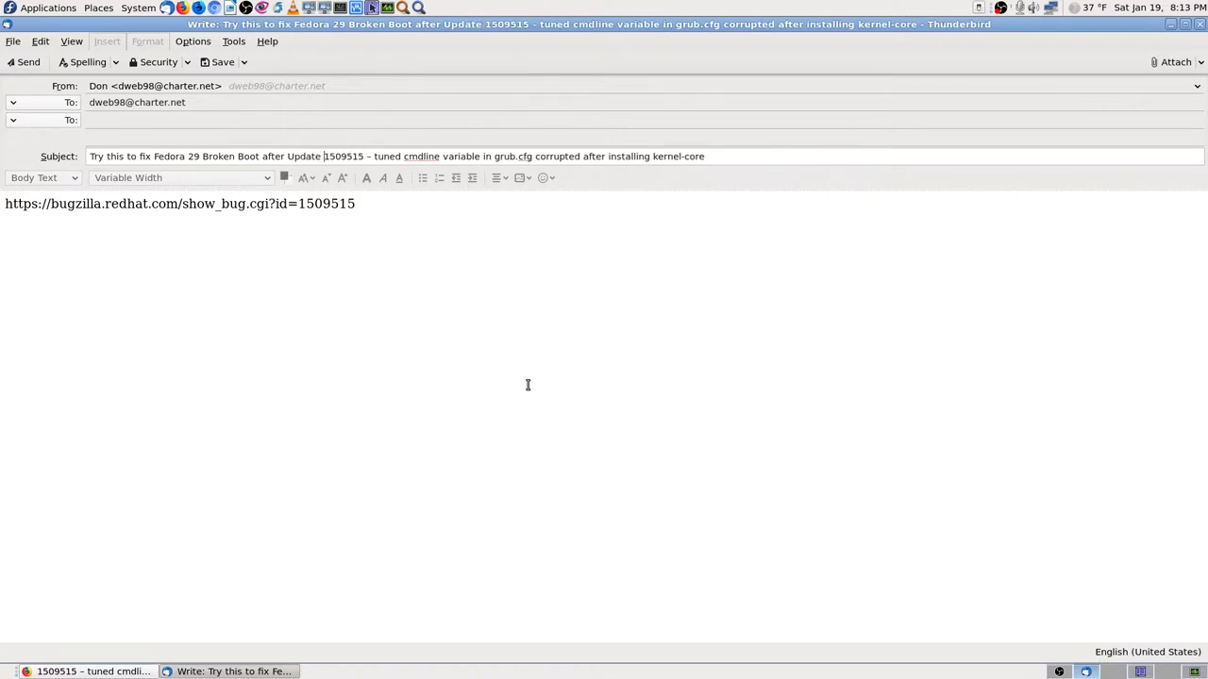
type("-")
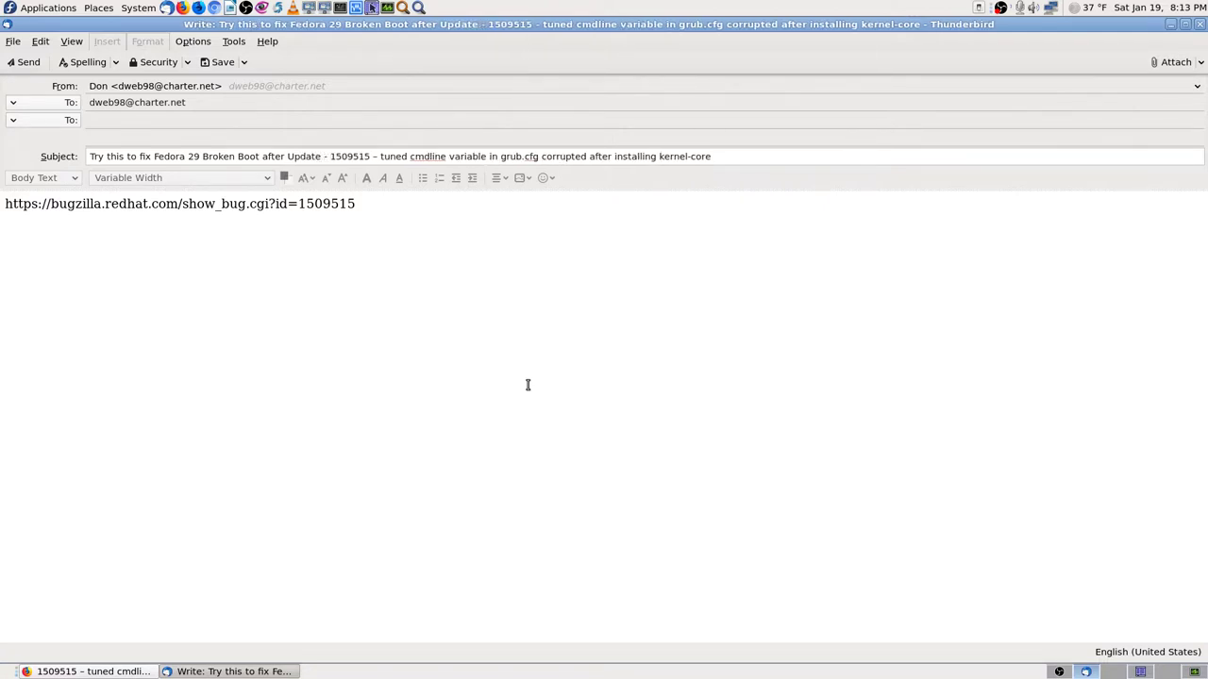
Make the bug report's address a hyperlink below two blank lines and add the sentence about `grub2-mkconfig` or `tuned-adm profile custom-powersave` above it.
left_click(387, 203)
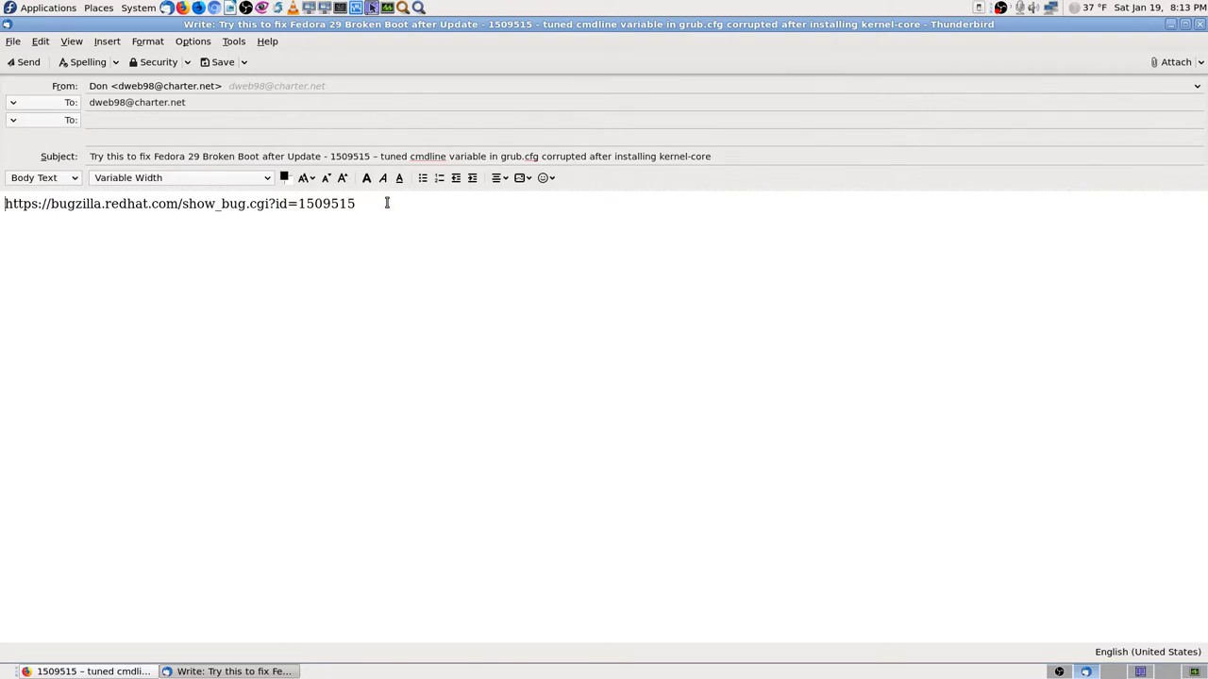
key("Return")
key("Return")
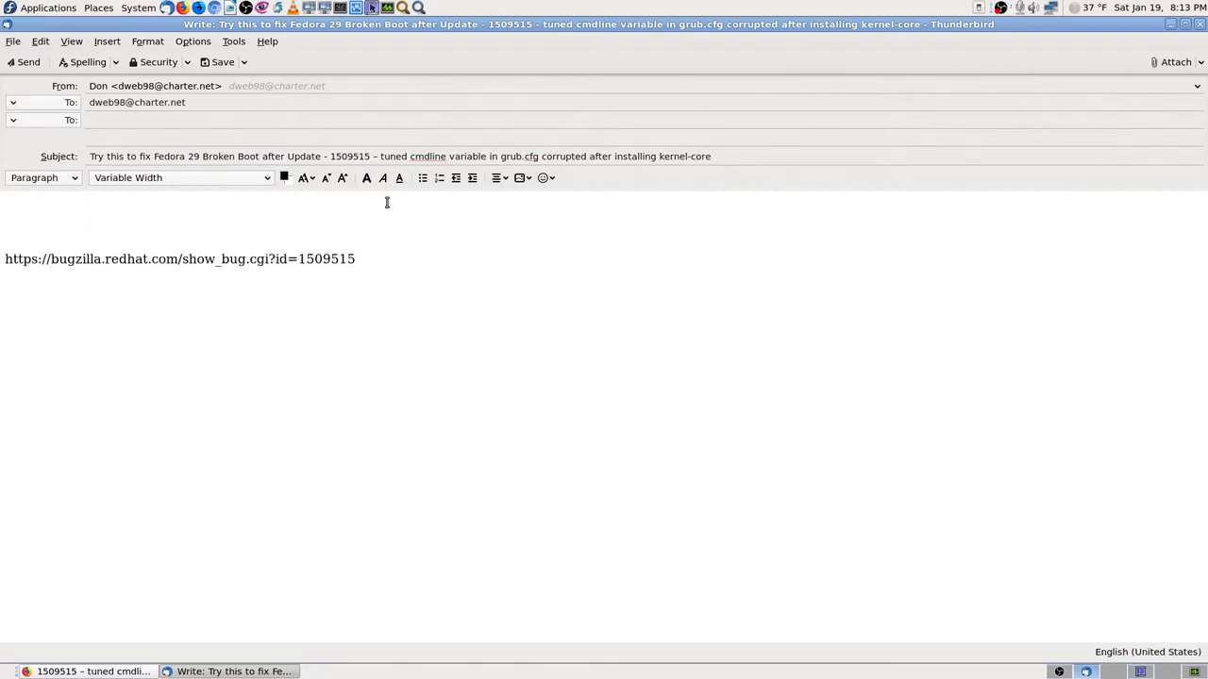
key("shift+Home")
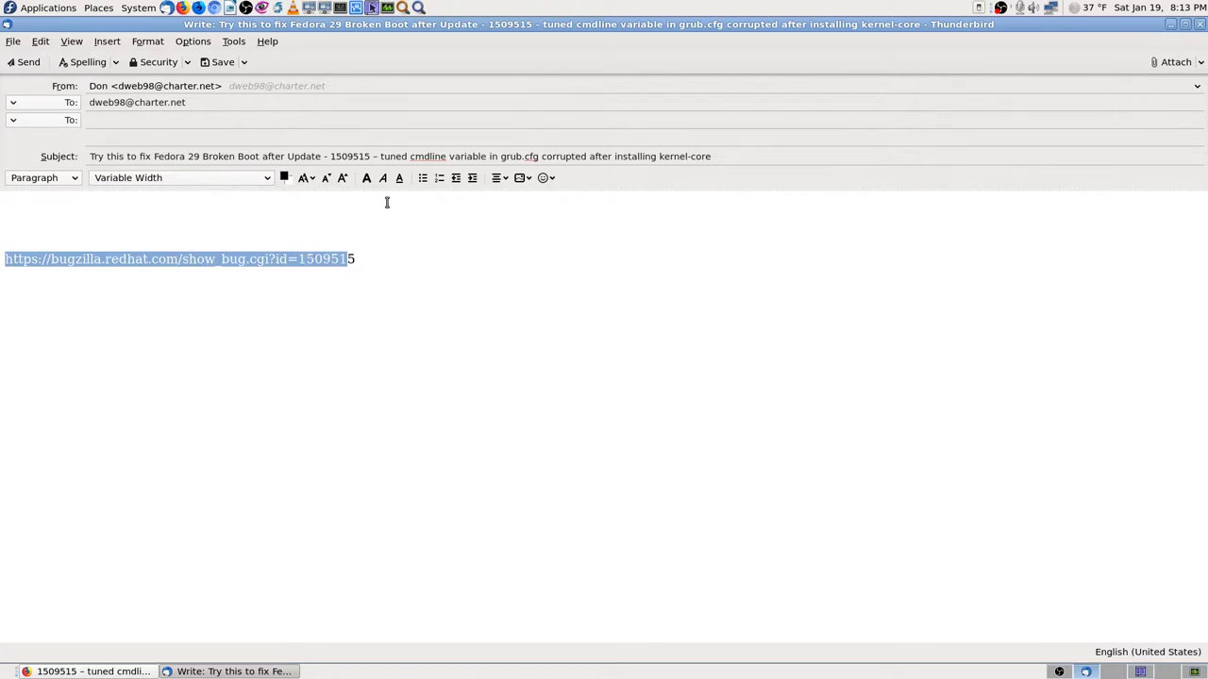
key("ctrl+l")
key("Return")
key("ctrl+Home")
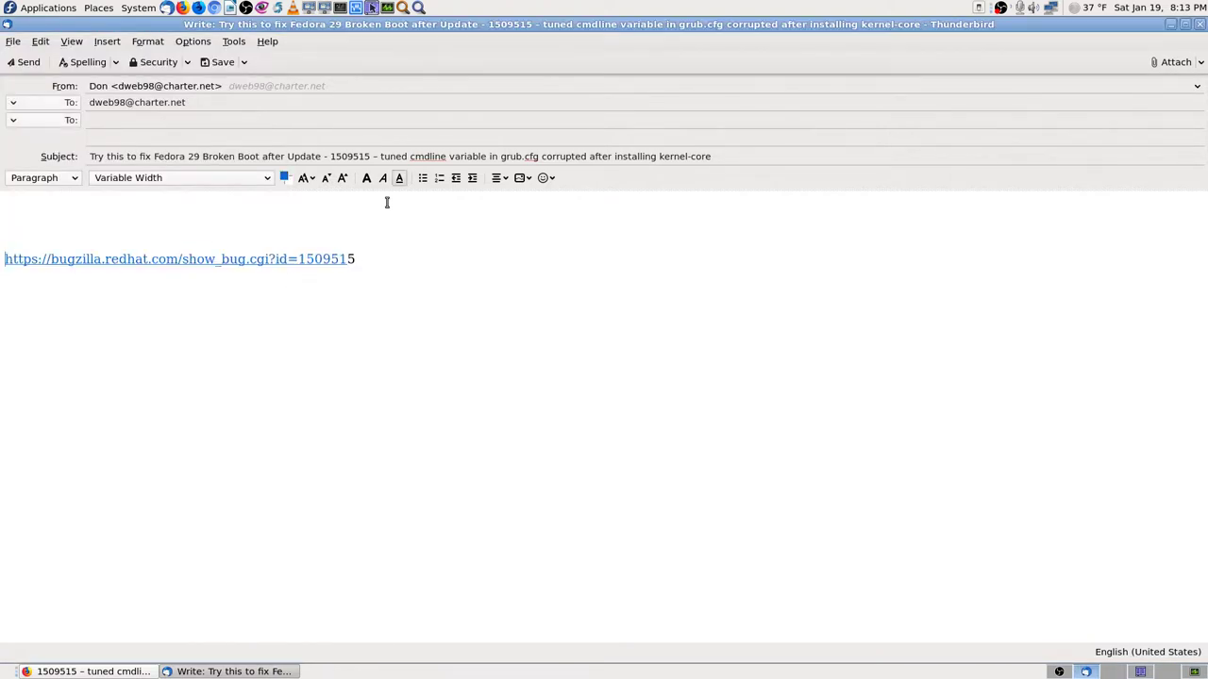
type("Which after a reboot renders your system unbootable. Running either `grub2-mkconfig` or `tuned-adm profile custom-powersave` fixes the grub.cfg again.")
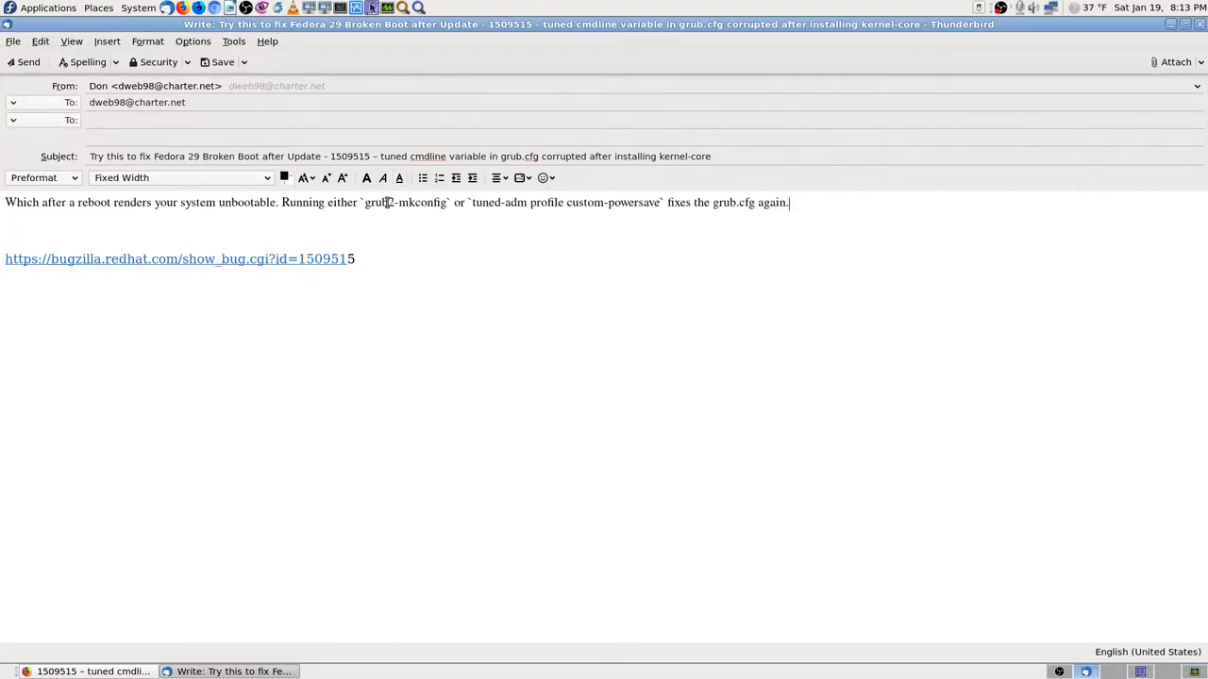
Copy the full subject text into the message body above the link and send the message without changing any flagged spelling.
triple_click(741, 160)
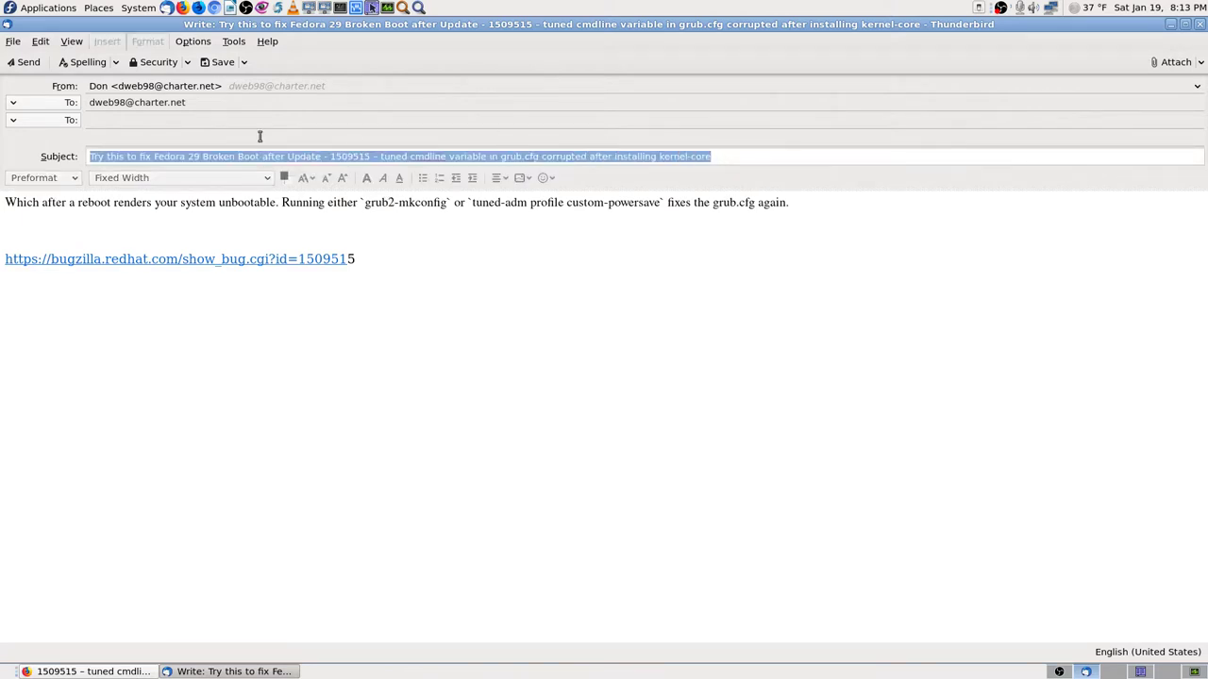
right_click(129, 156)
left_click(170, 204)
left_click(29, 235)
key("ctrl+v")
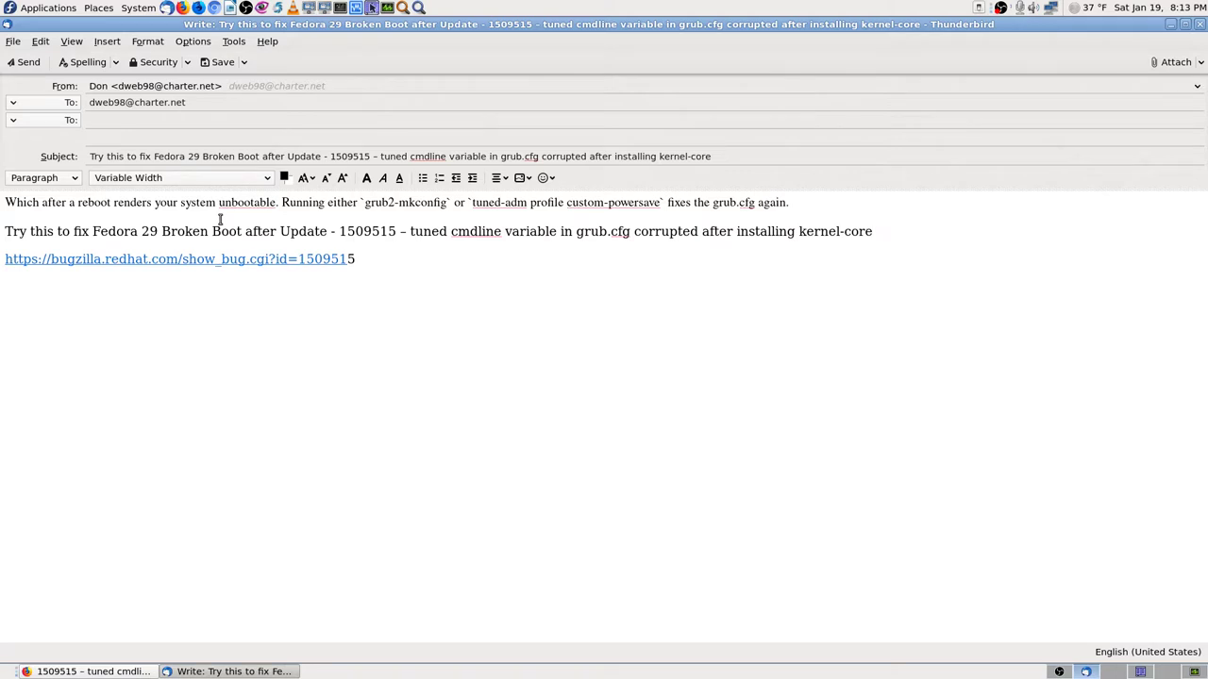
left_click(28, 61)
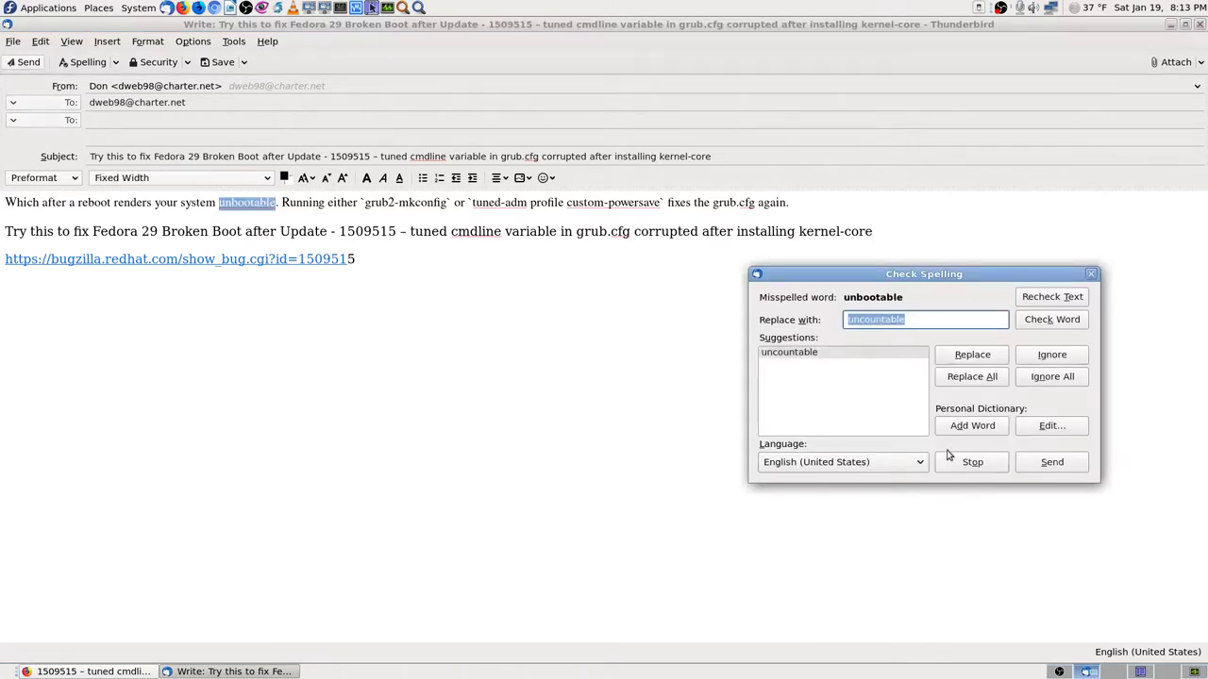
left_click(1052, 462)
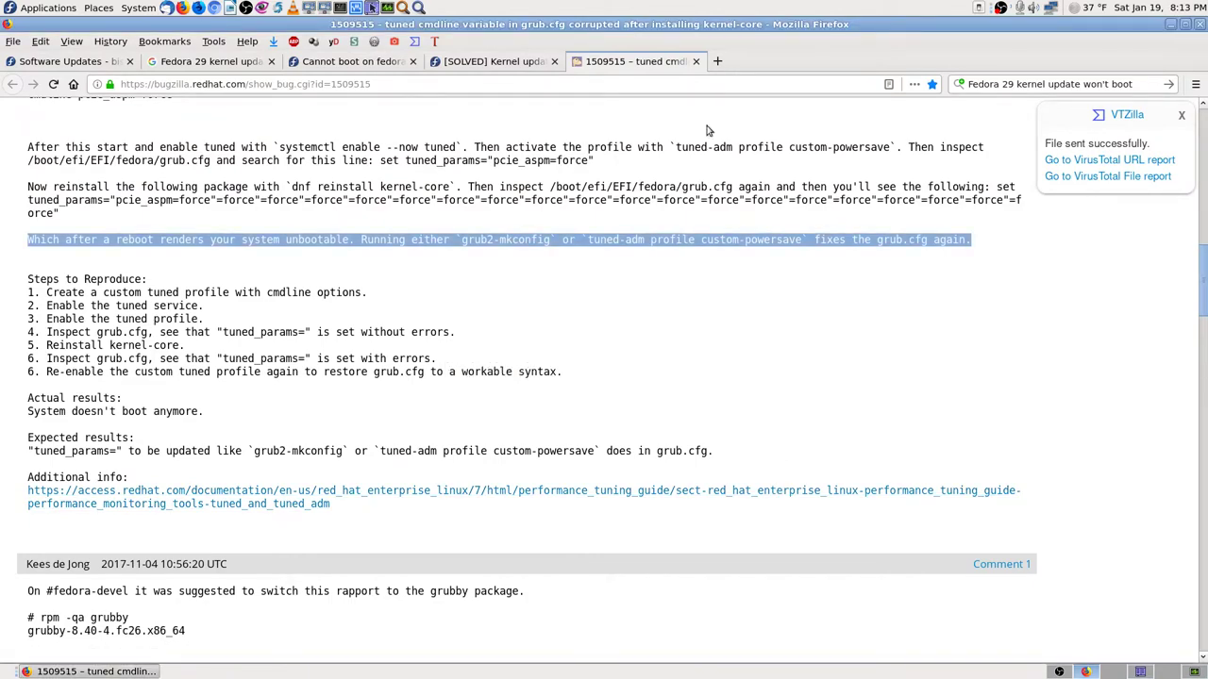
Close the bug report page and the "[SOLVED] Kernel update" forum thread.
left_click(696, 61)
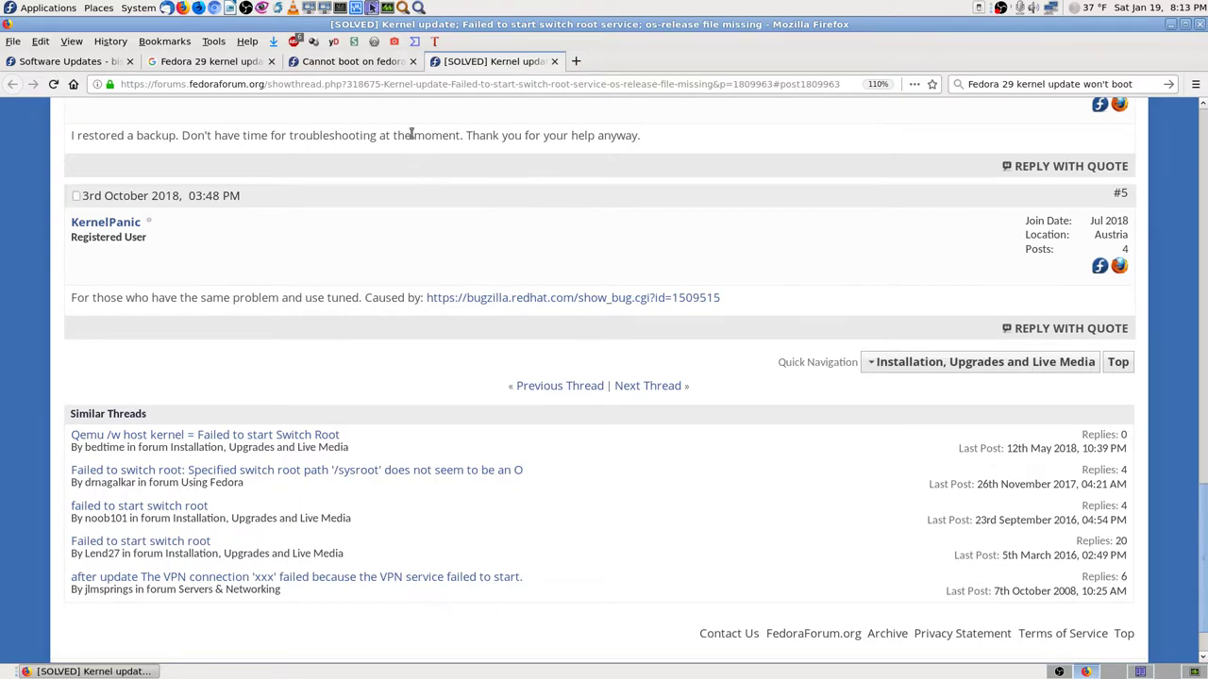
left_click(371, 63)
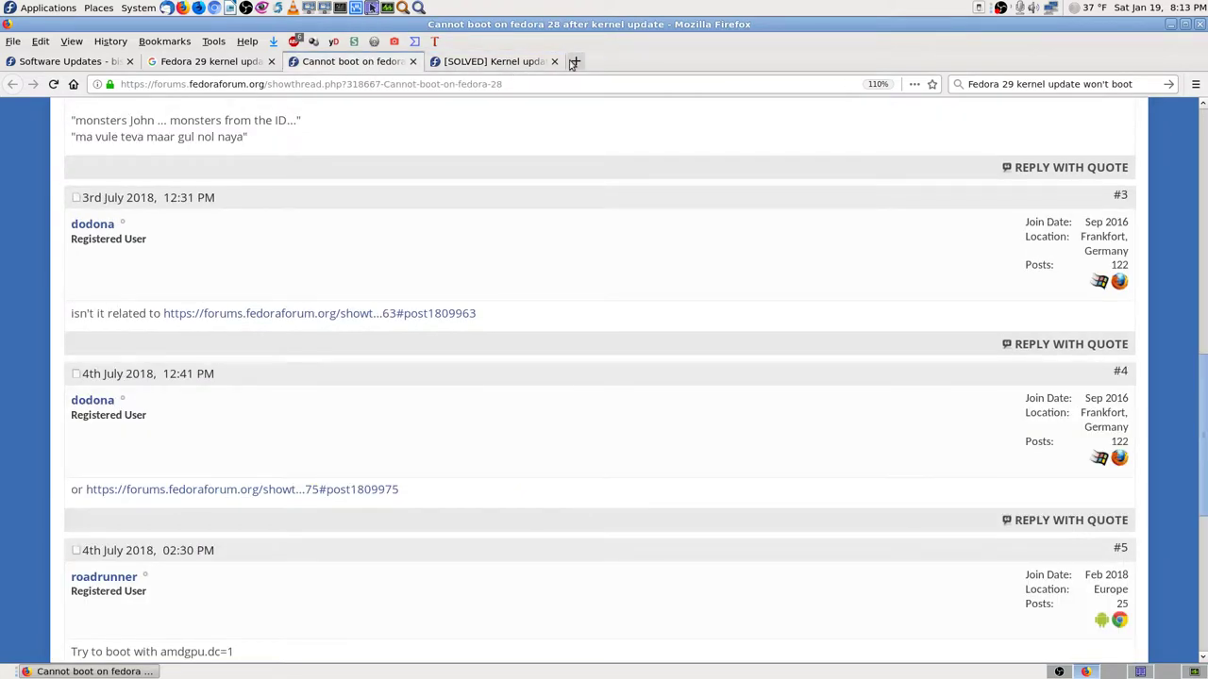
left_click(486, 61)
left_click(554, 61)
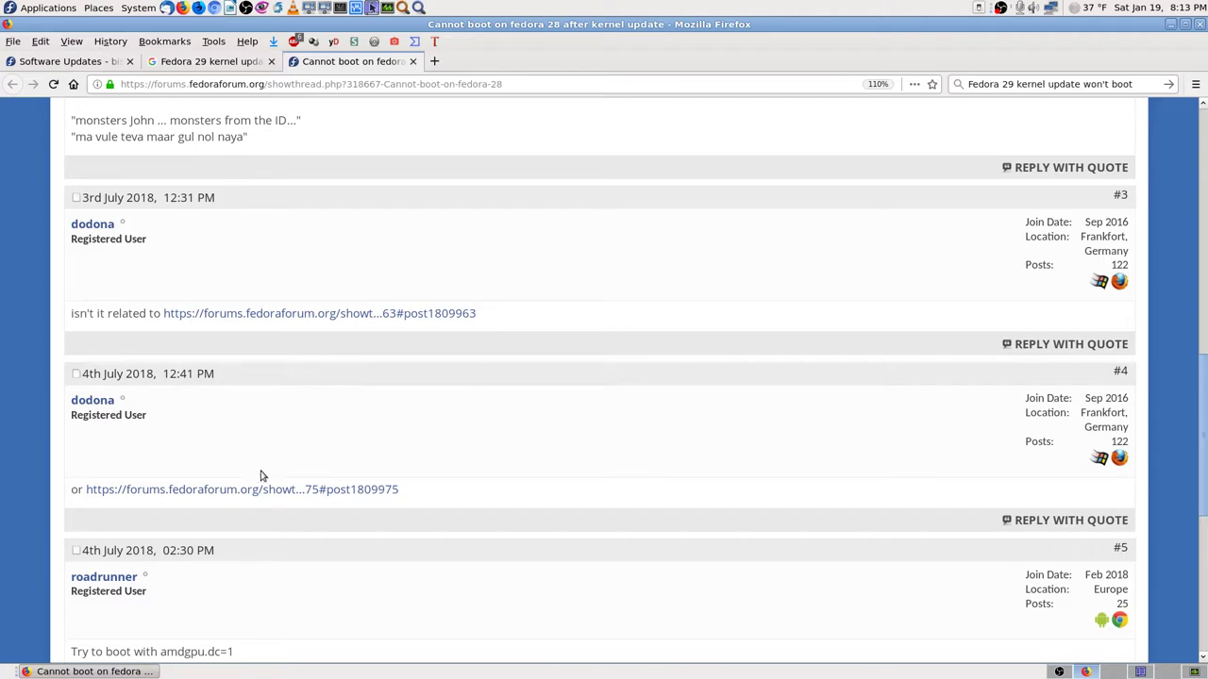
Open the forum thread linked in post #4 separately and check the server's update progress.
middle_click(228, 490)
left_click(479, 61)
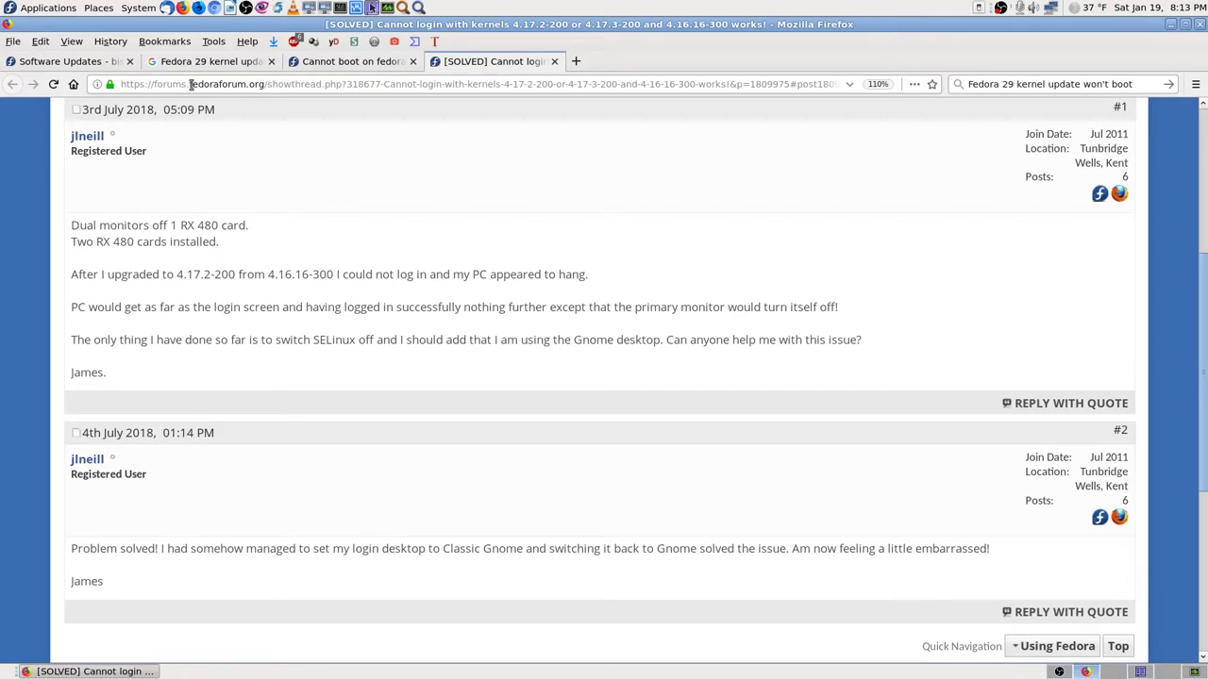
left_click(75, 61)
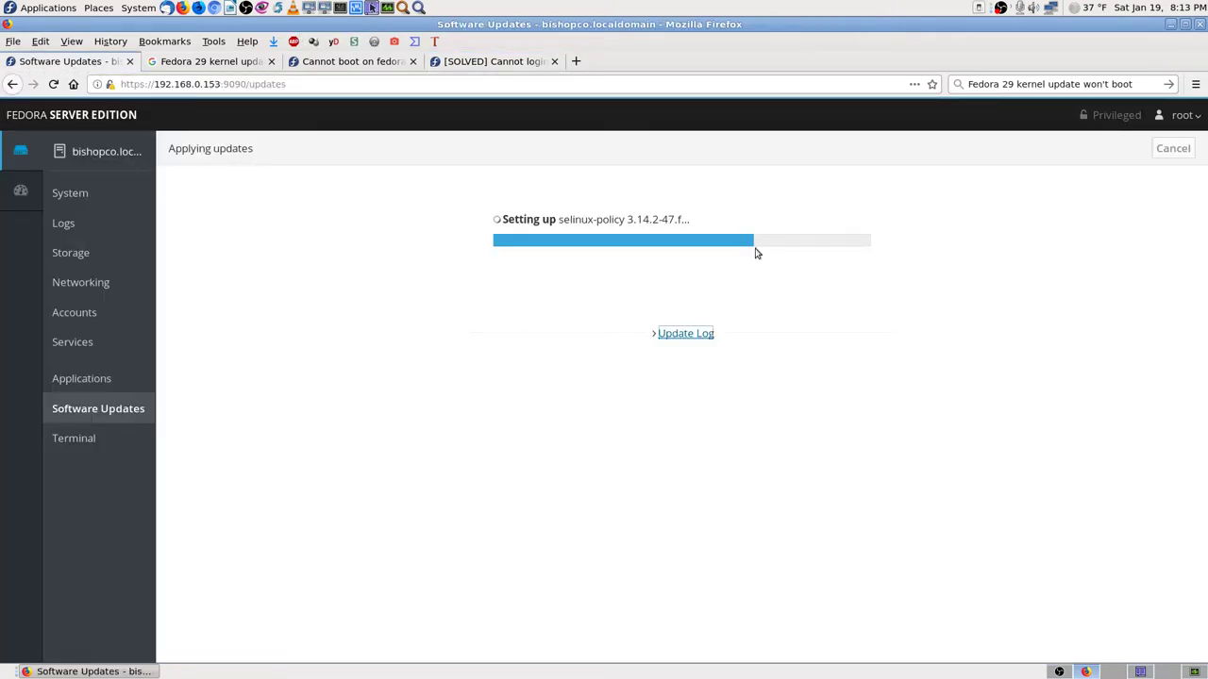
Read the "Cannot login with kernels 4.17.2-200 or 4.17.3-200" thread from problem to reply and close it.
left_click(483, 64)
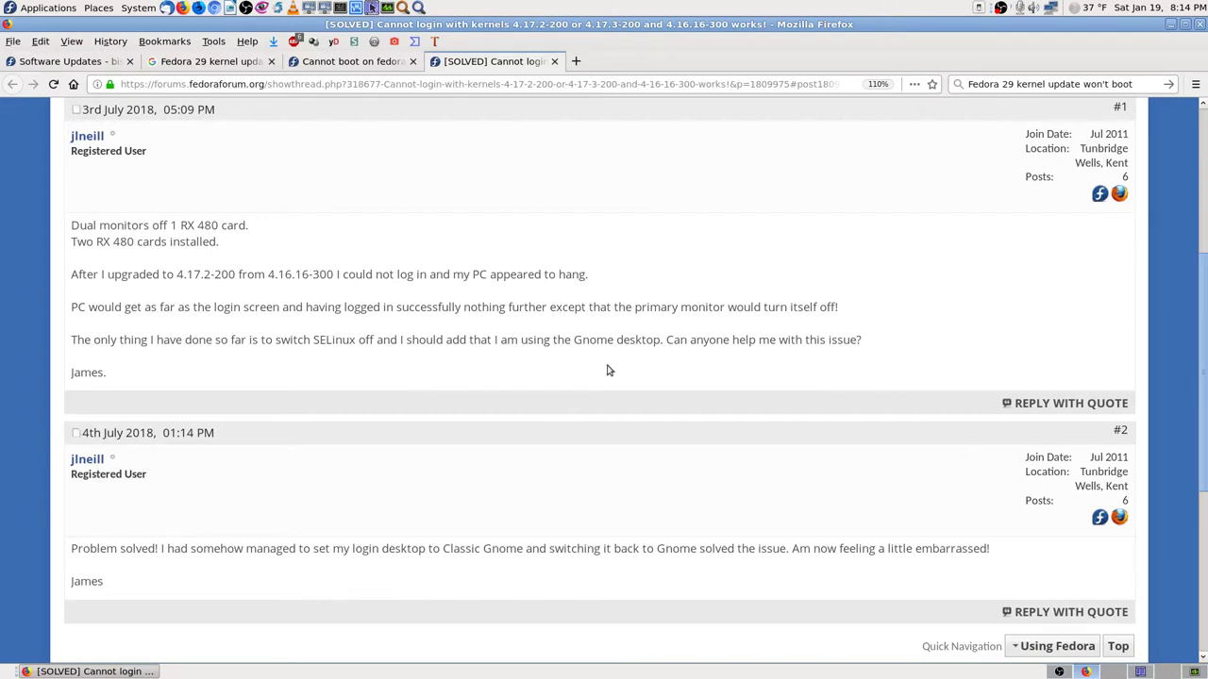
scroll(873, 400, "down", 4)
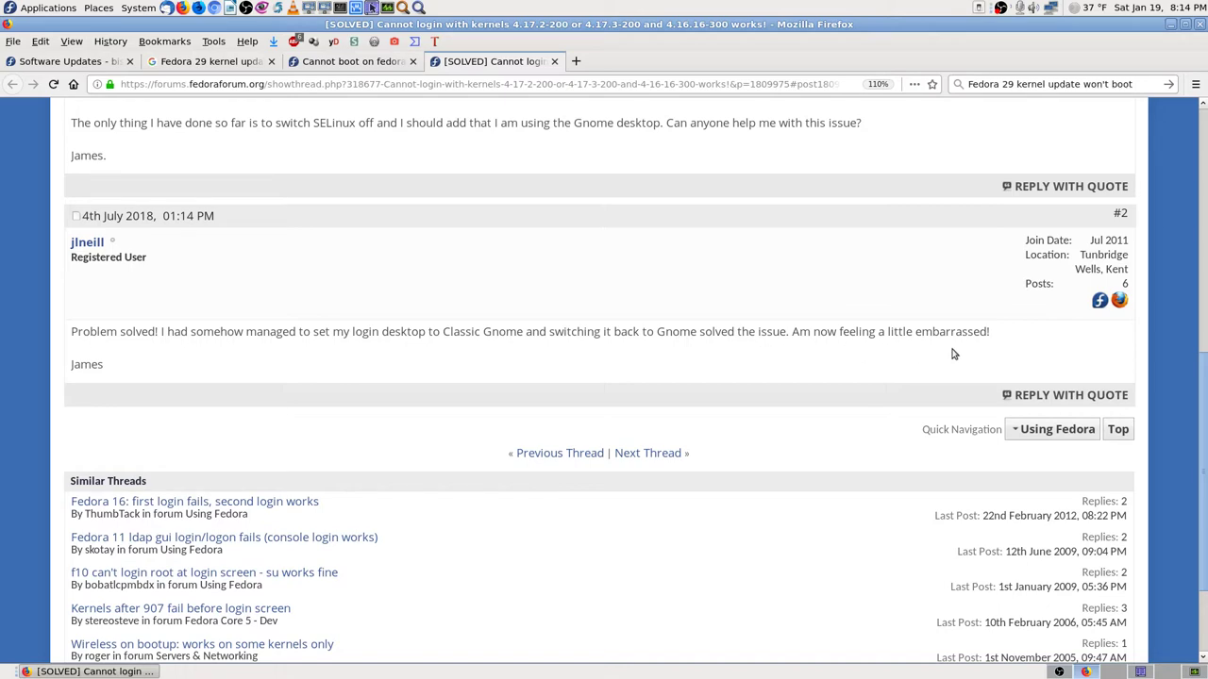
left_click_drag(1204, 396, 1197, 6)
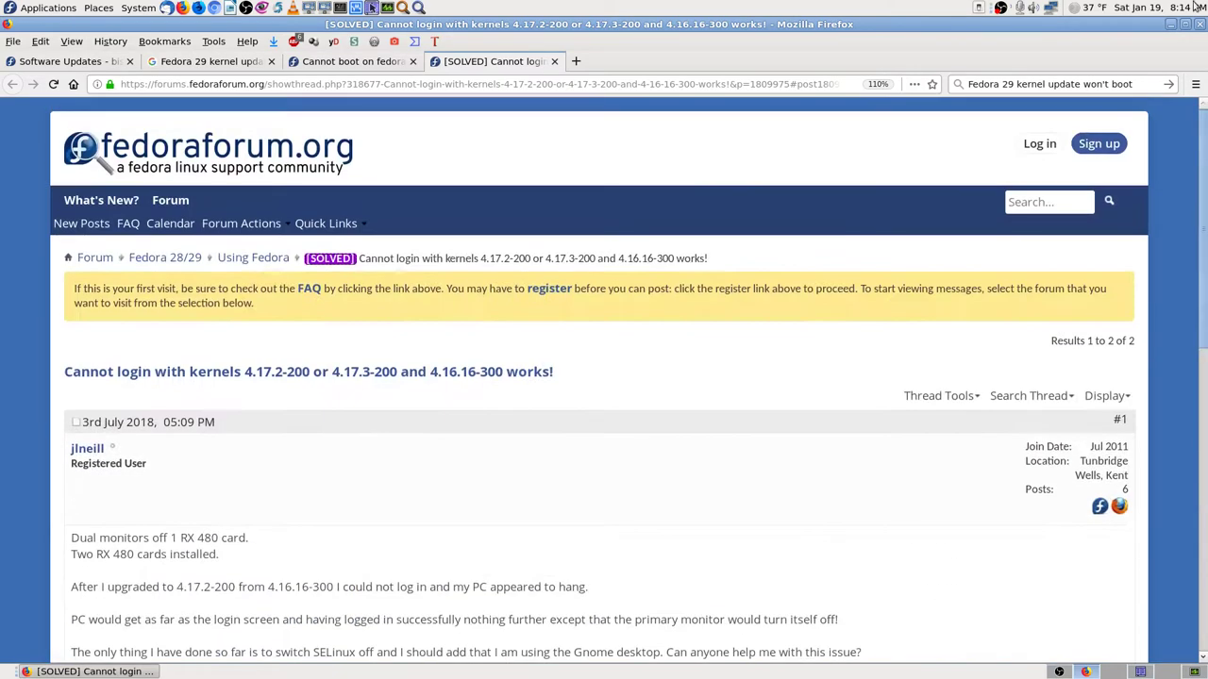
left_click(553, 61)
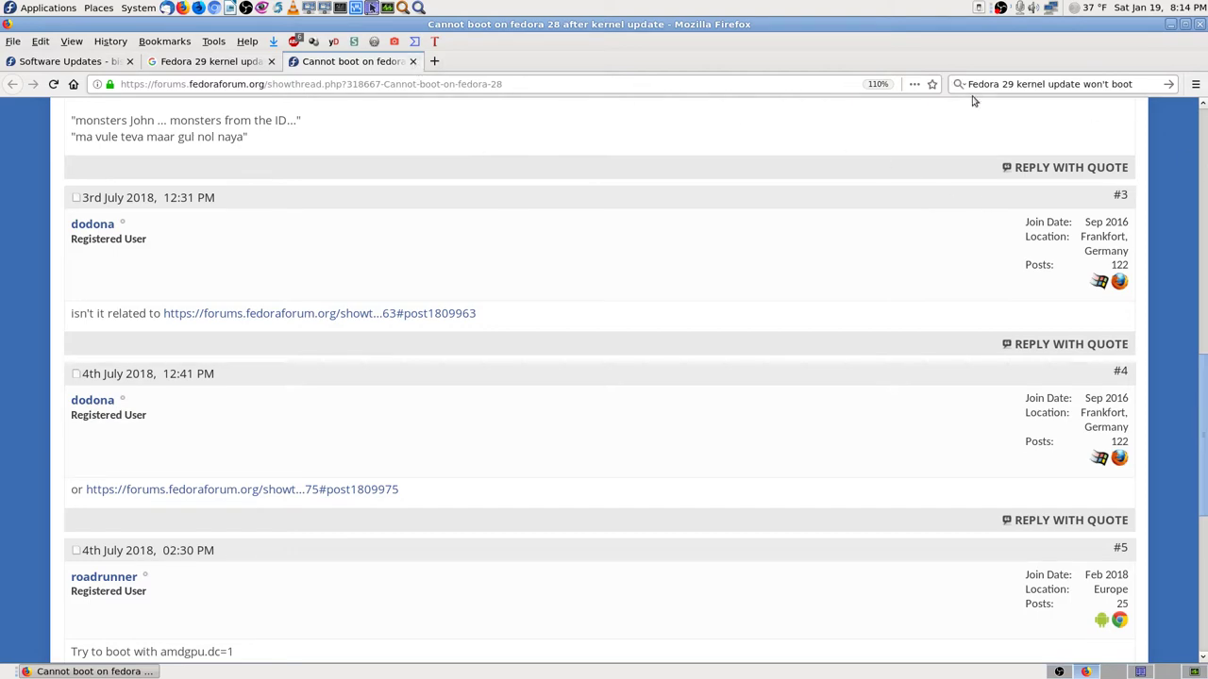
Review the first posts of the "Cannot boot on fedora 28 after kernel update" thread and close it.
left_click(1202, 129)
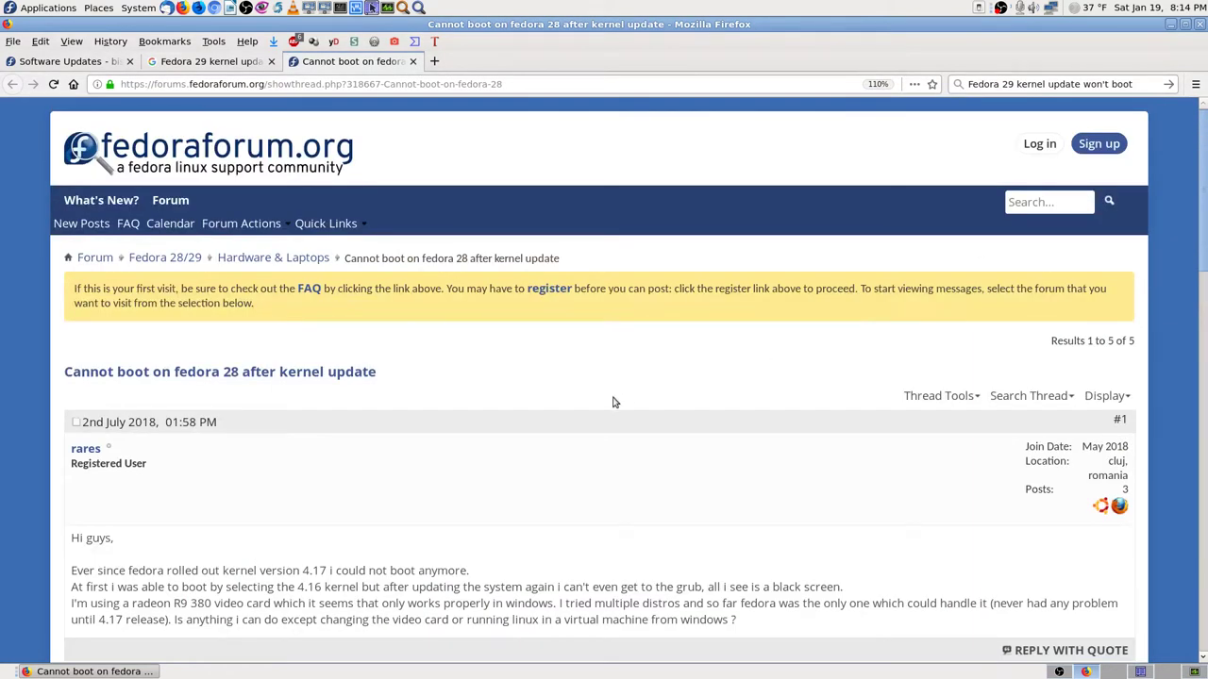
scroll(613, 401, "down", 3)
scroll(318, 457, "down", 1)
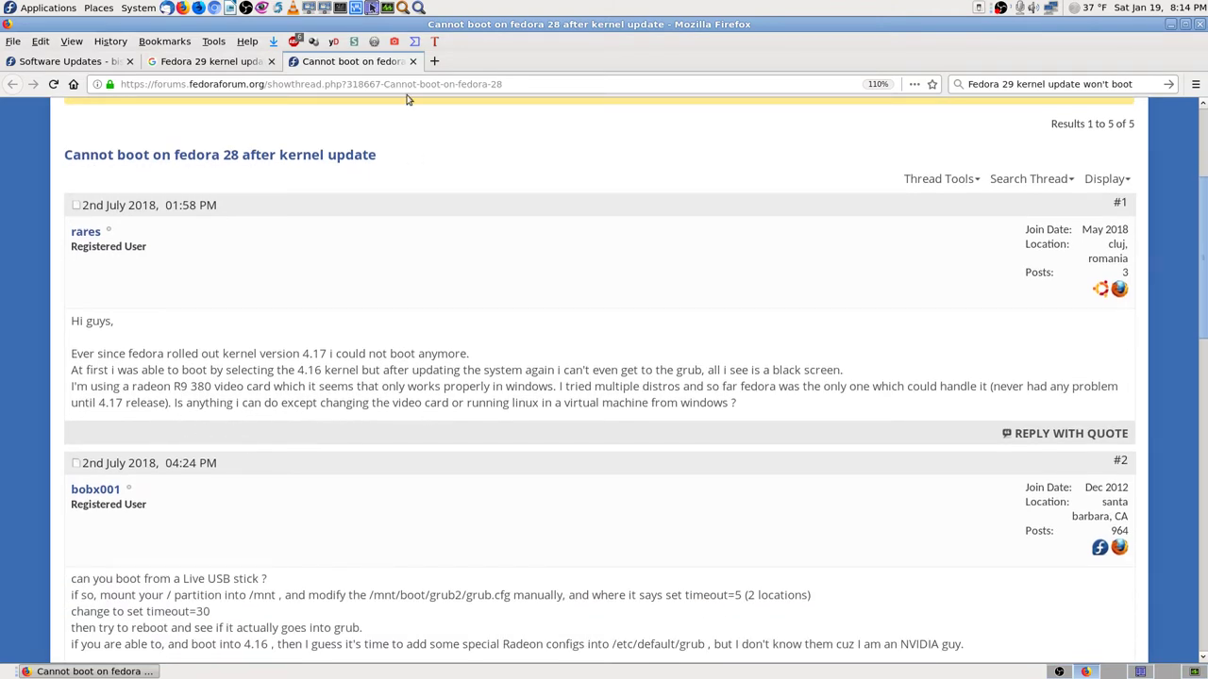
left_click(412, 62)
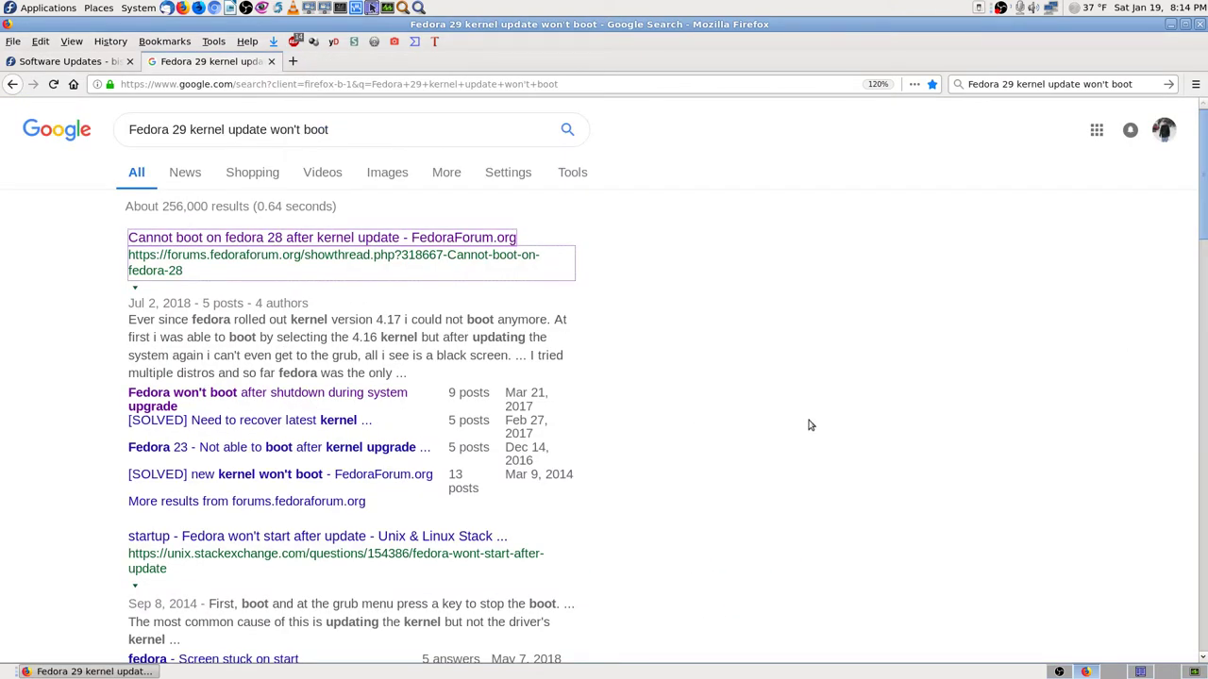
Look through the Google results for "Fedora 29 kernel update won't boot" and check the server's update progress.
scroll(808, 425, "down", 3)
scroll(807, 425, "down", 10)
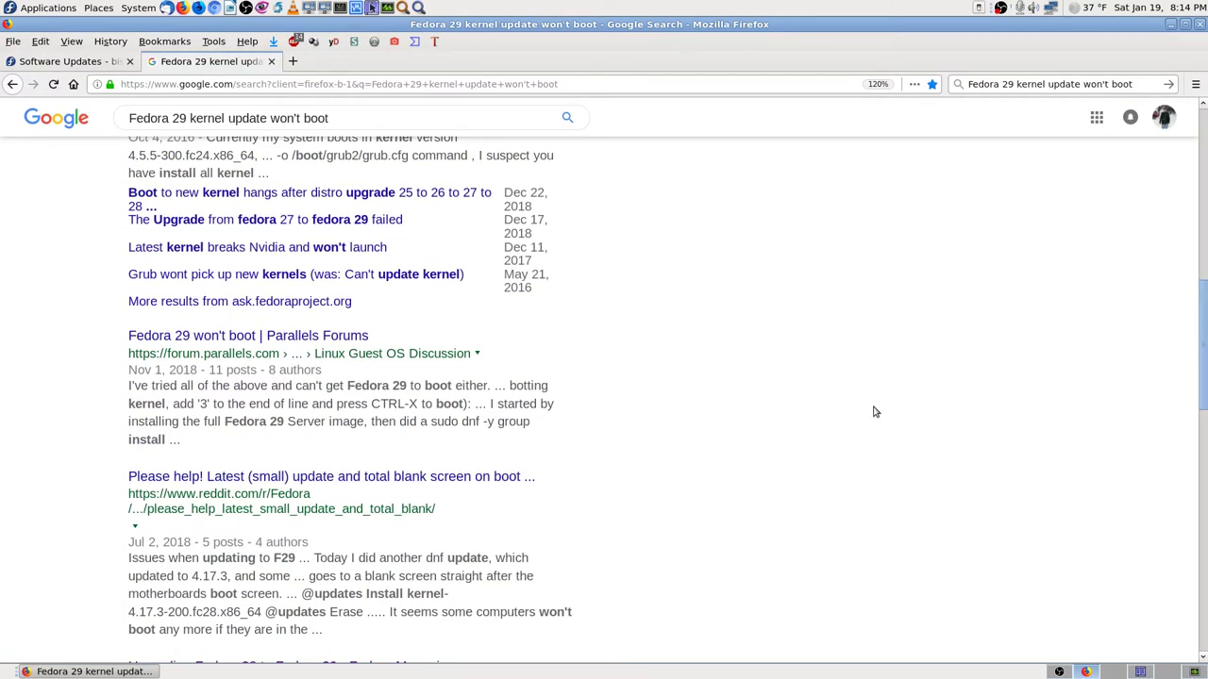
left_click(75, 62)
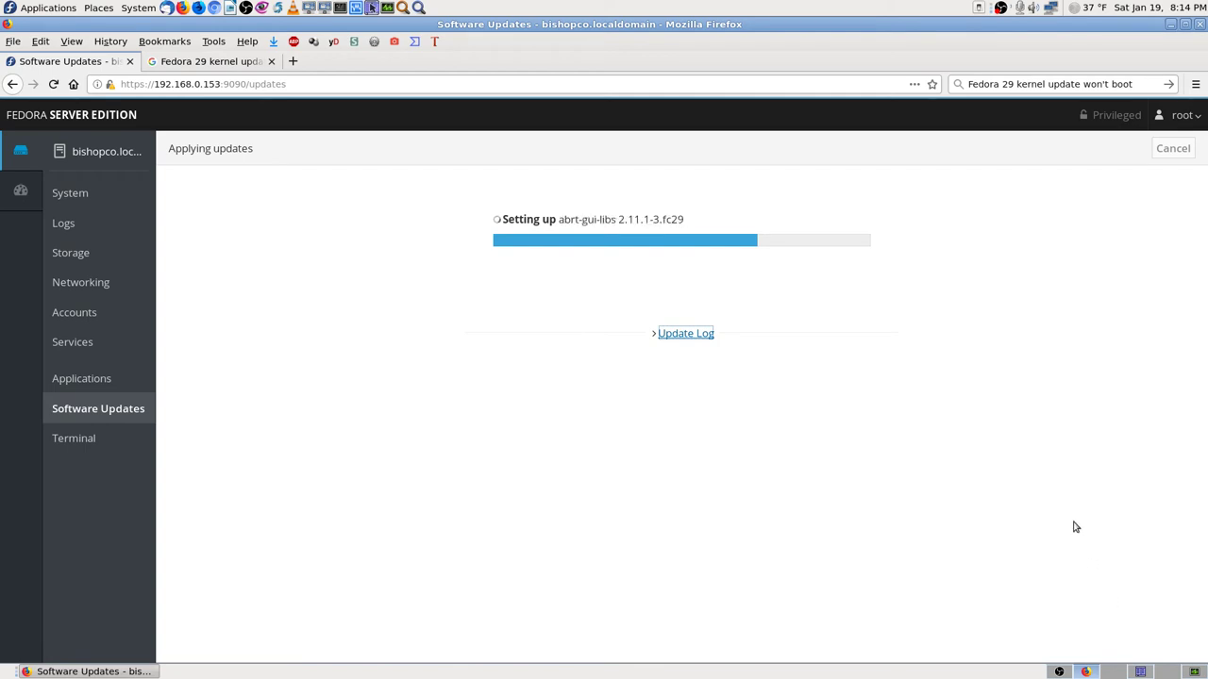
left_click(221, 62)
left_click(106, 62)
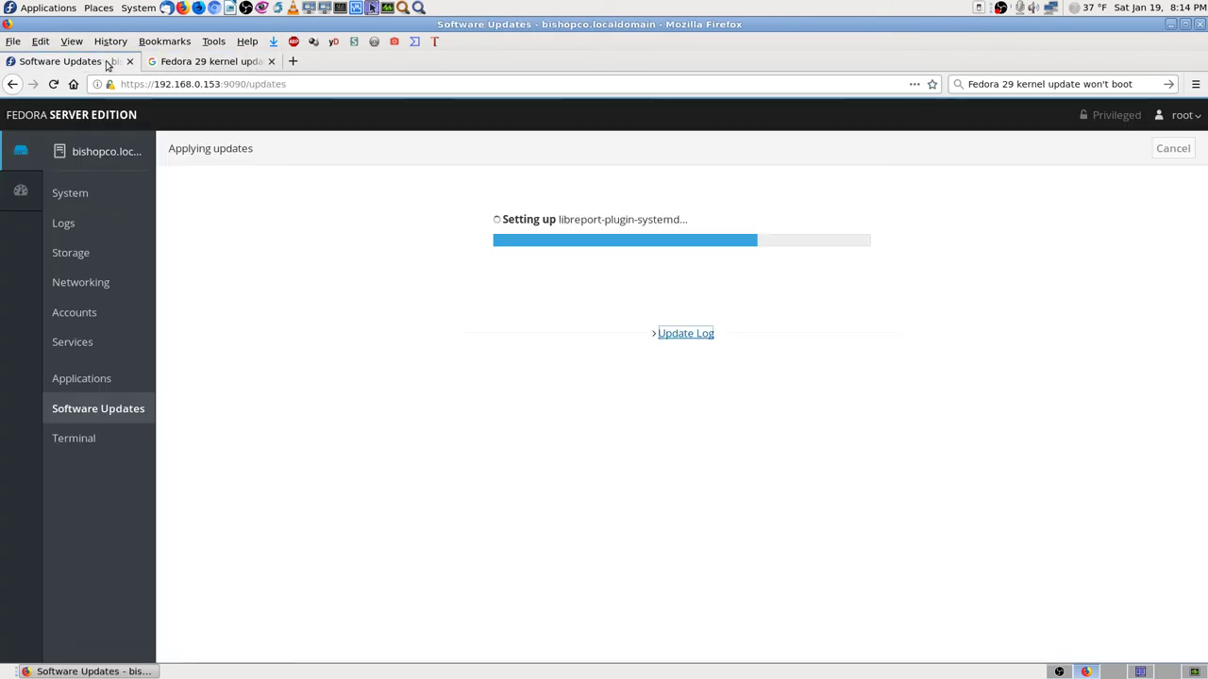
Switch to OBS and activate the "Cam 2 Stream" scene.
left_click(1058, 671)
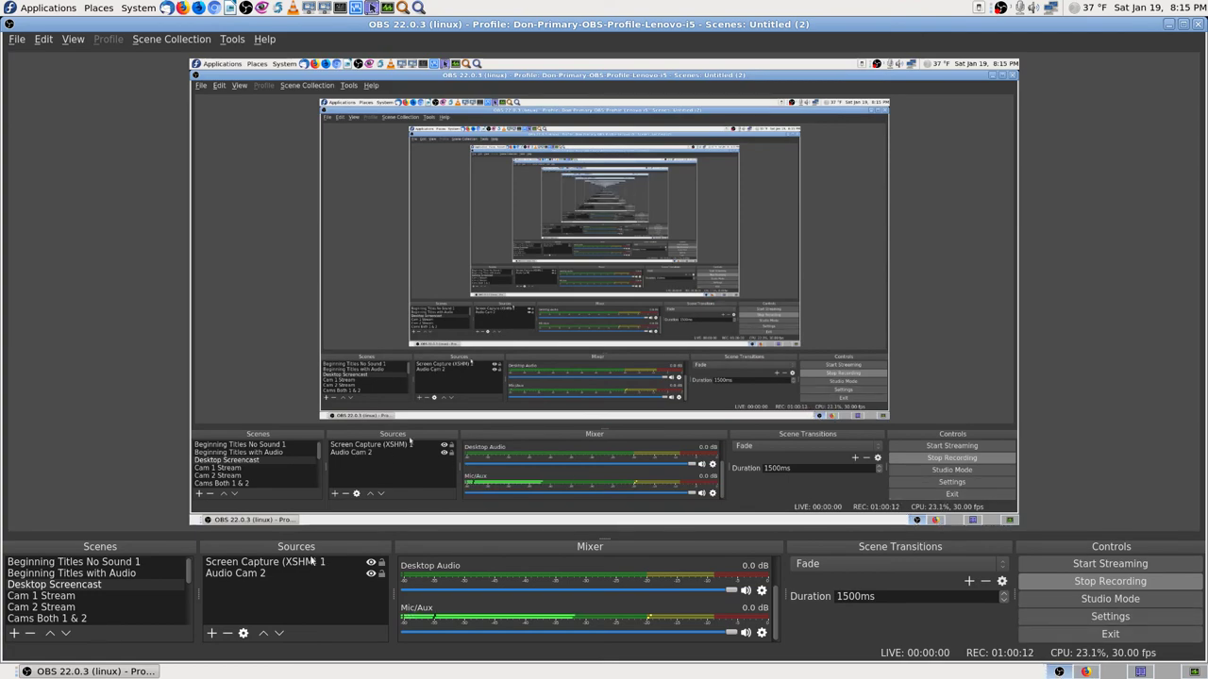
left_click(47, 606)
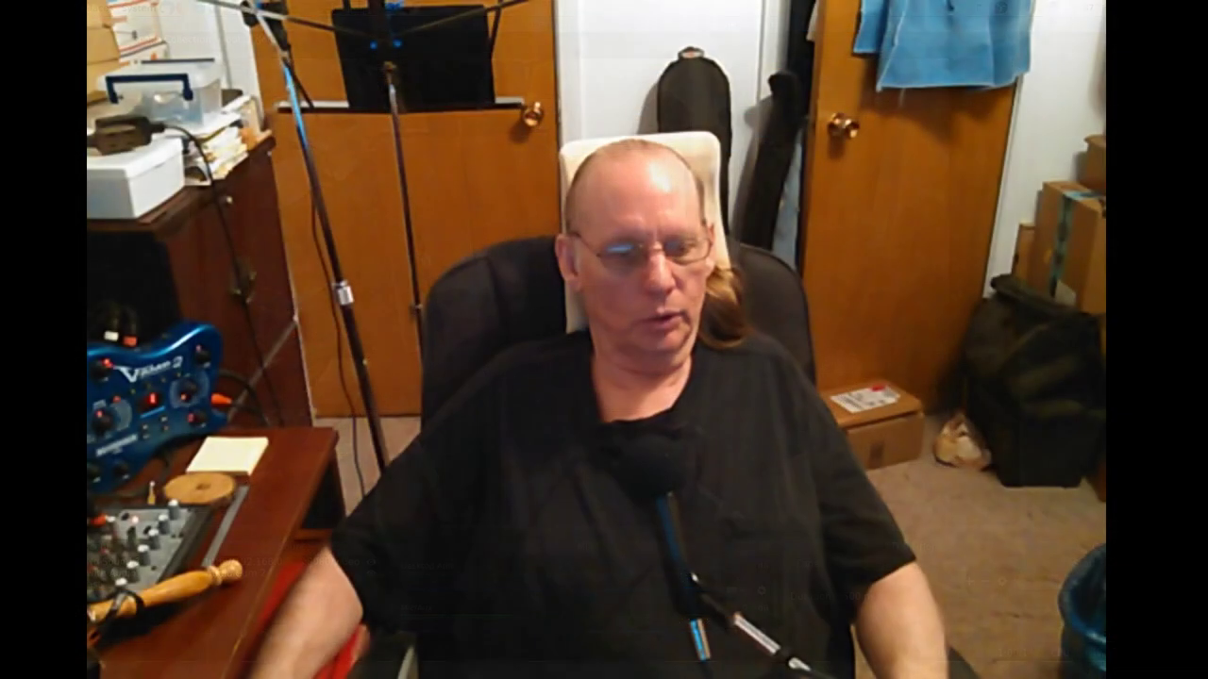